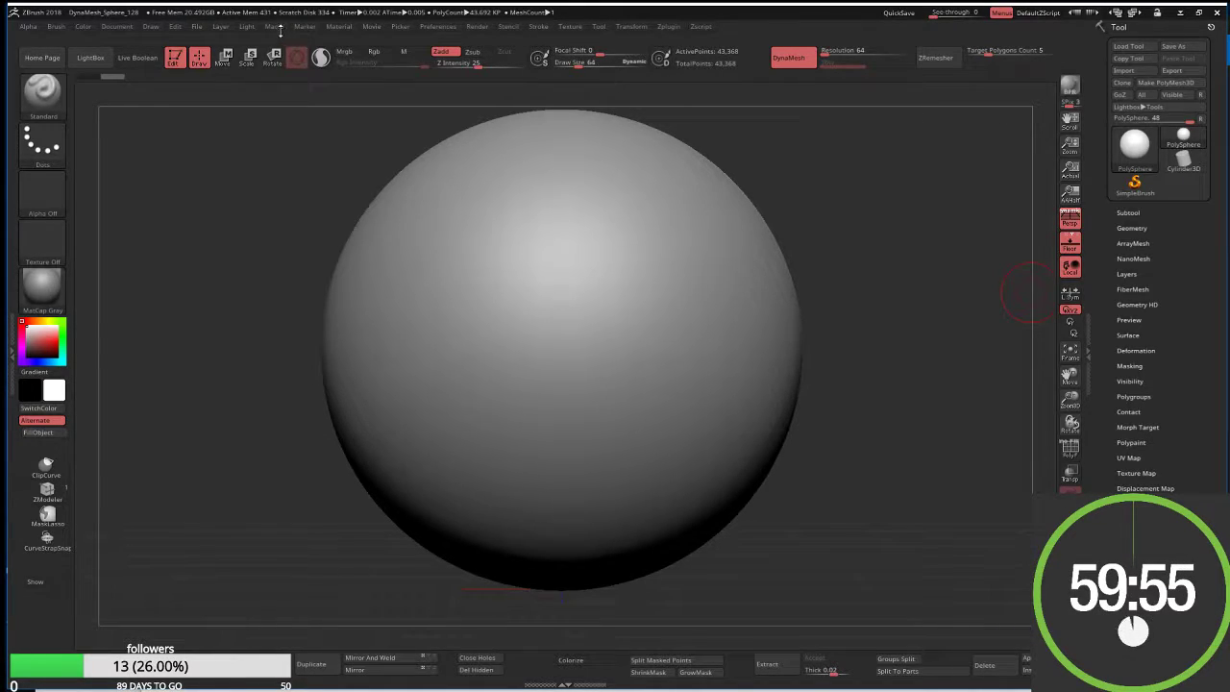
Start a time-lapse movie recording at Large size in Doc mode
left_click(372, 26)
left_click(398, 156)
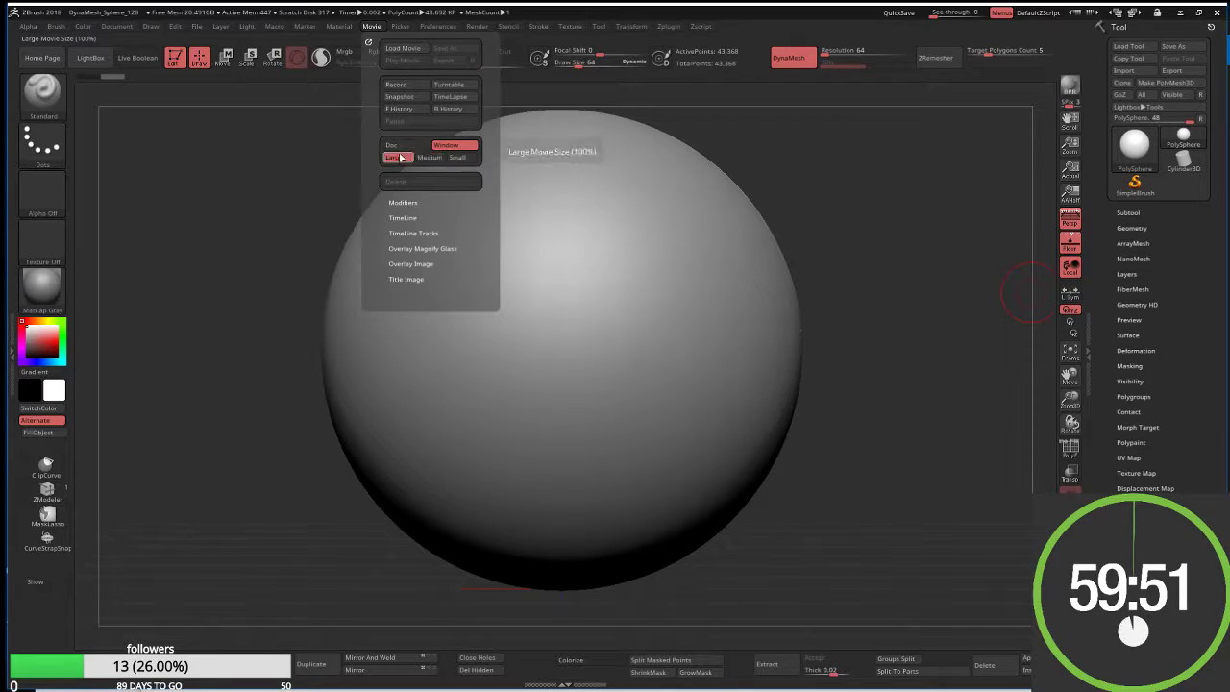
left_click(404, 148)
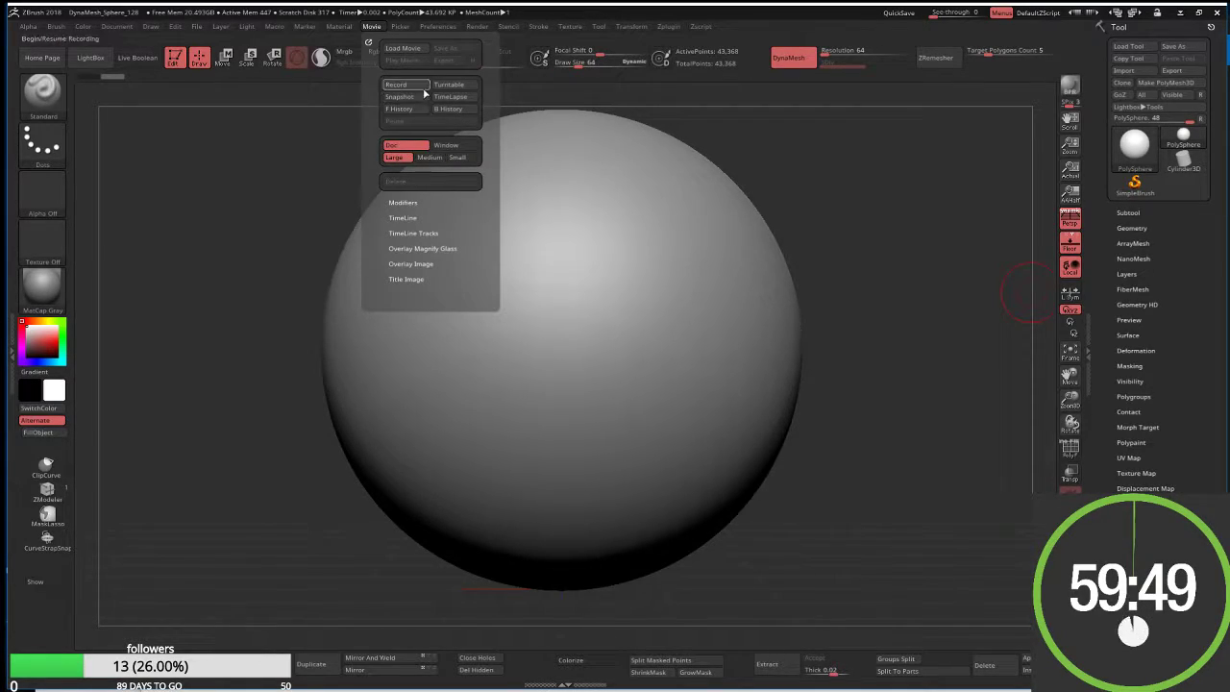
left_click(454, 98)
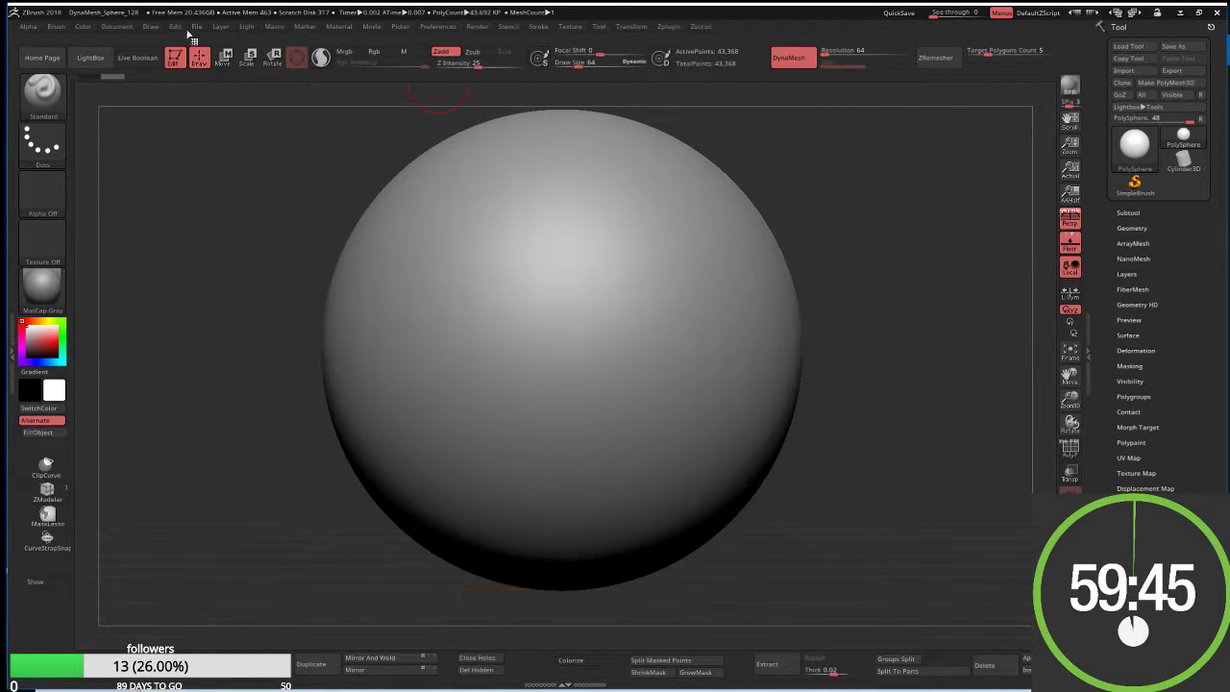
left_click(116, 27)
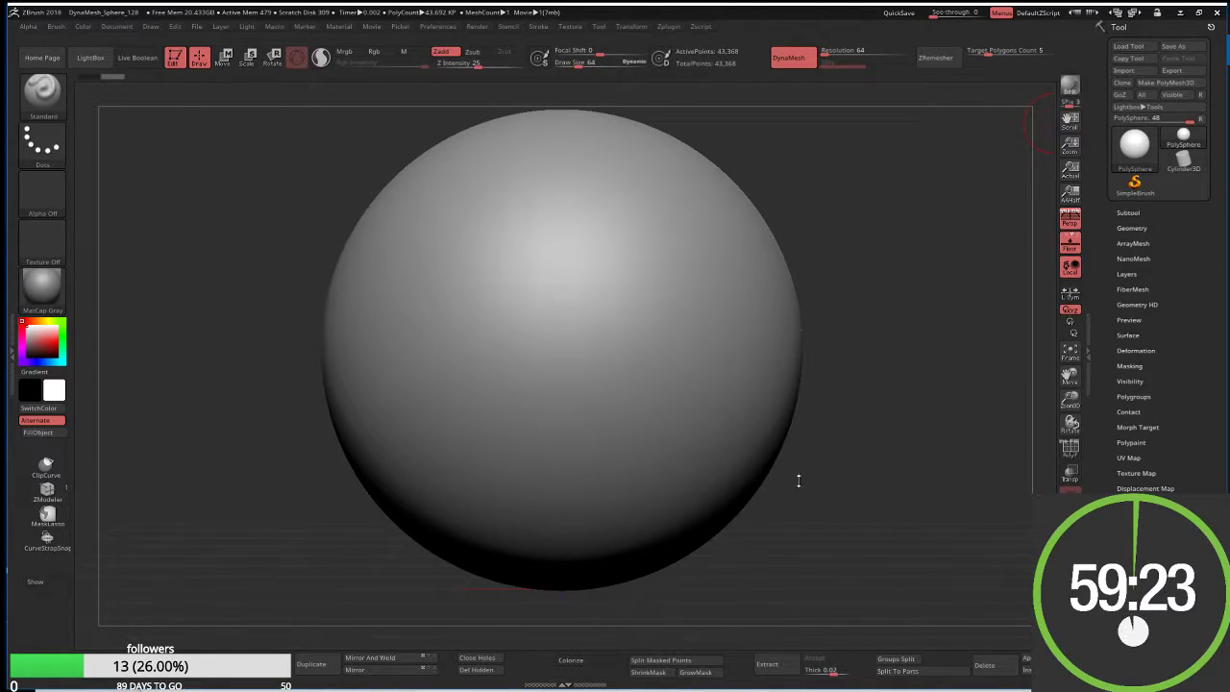
Mask a wide rounded patch on the sphere's front, then zoom out and turn the sphere
key("ctrl")
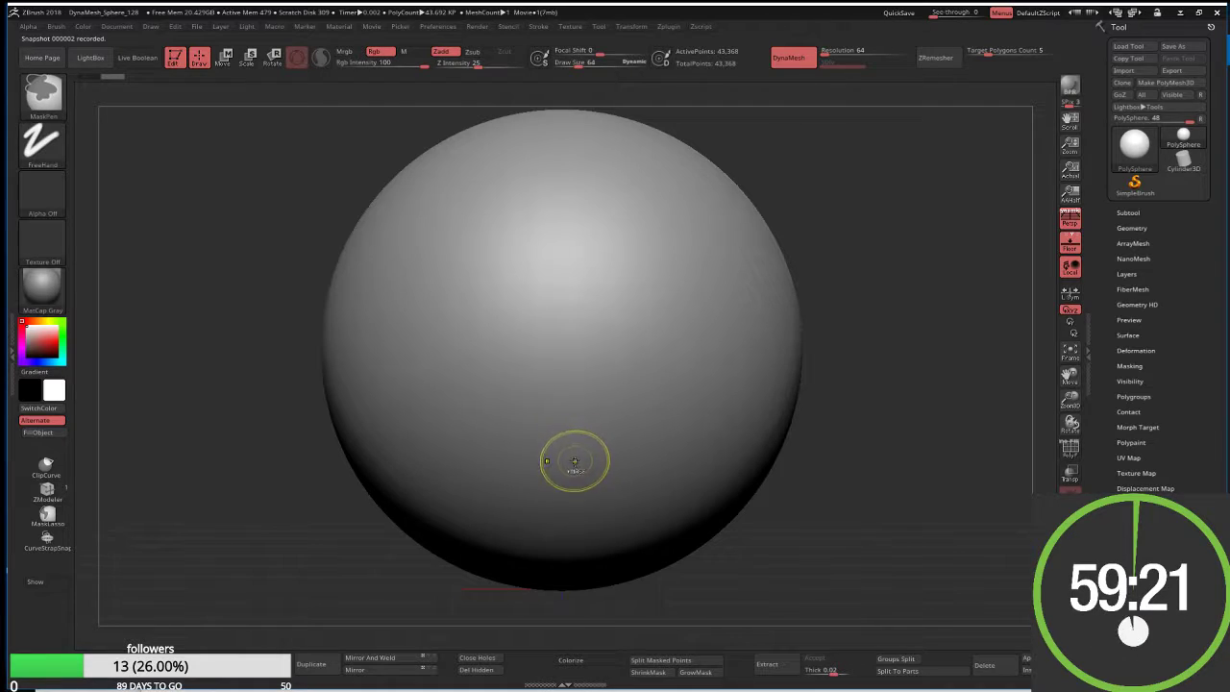
mouse_move(575, 462)
left_mouse_down("ctrl")
mouse_move(545, 359)
mouse_move(595, 403)
mouse_move(615, 399)
mouse_move(564, 492)
mouse_move(573, 352)
mouse_move(658, 484)
mouse_move(601, 520)
left_mouse_up("ctrl")
key("s")
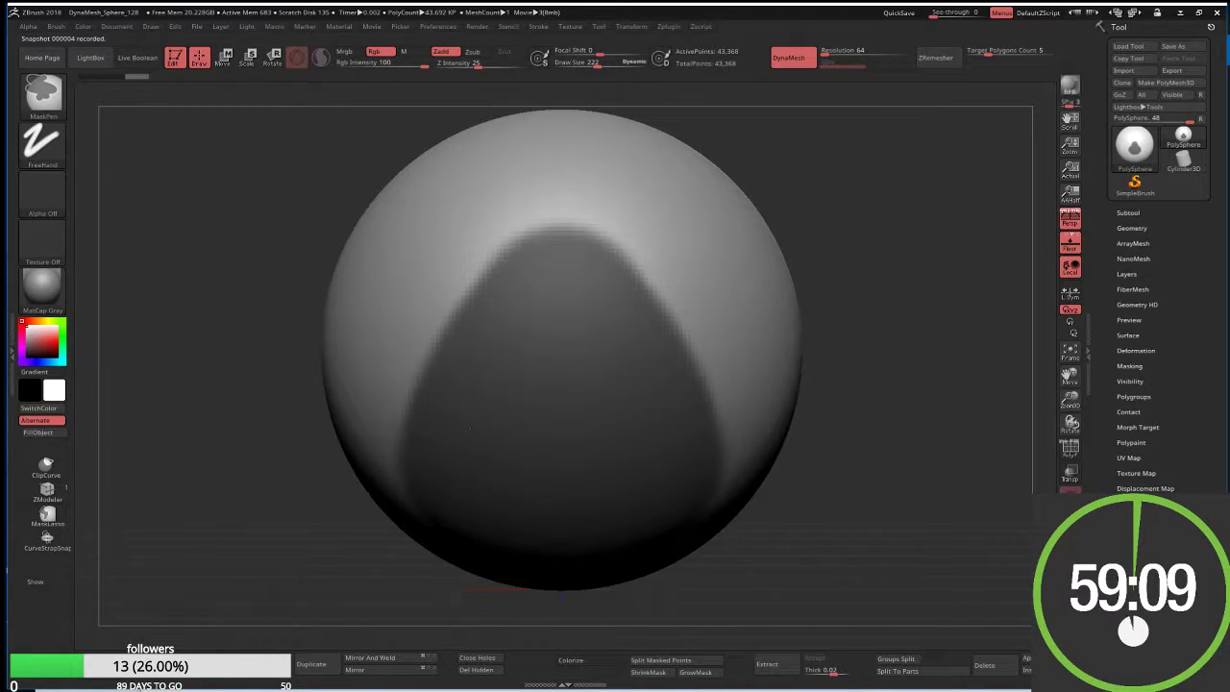
left_click_drag(468, 428, 499, 356, "ctrl")
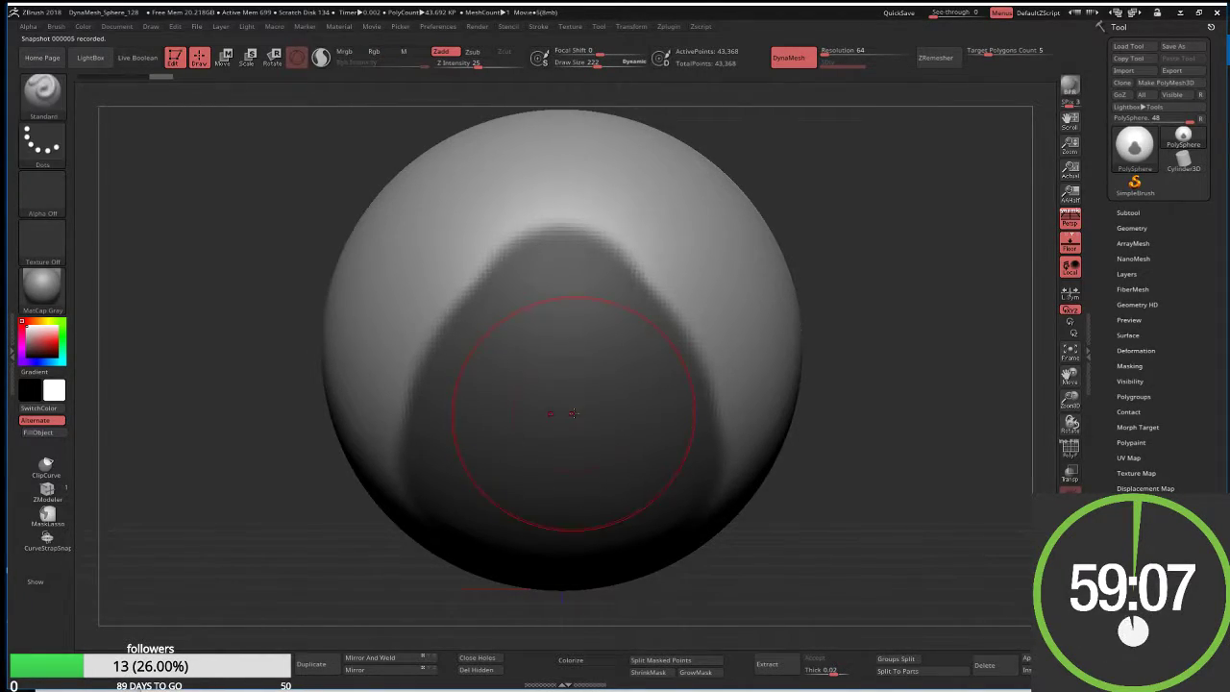
right_click_drag(529, 452, 502, 371, "ctrl")
left_click_drag(842, 324, 749, 317)
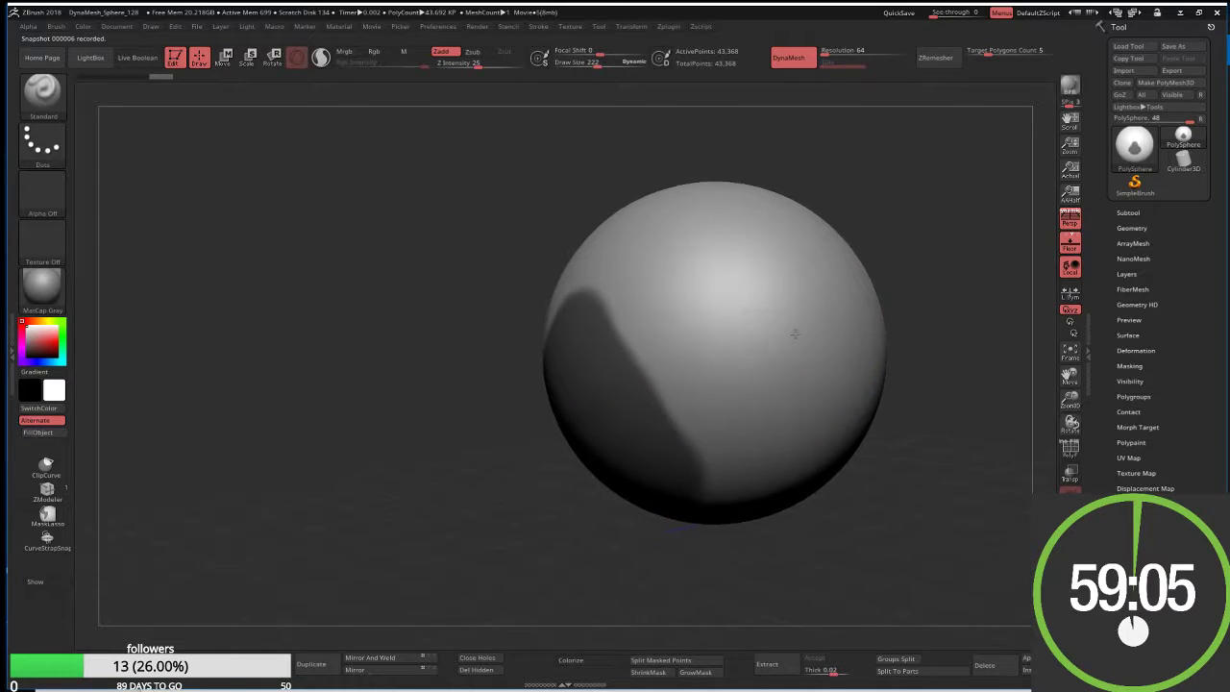
right_click_drag(516, 489, 433, 452, "ctrl")
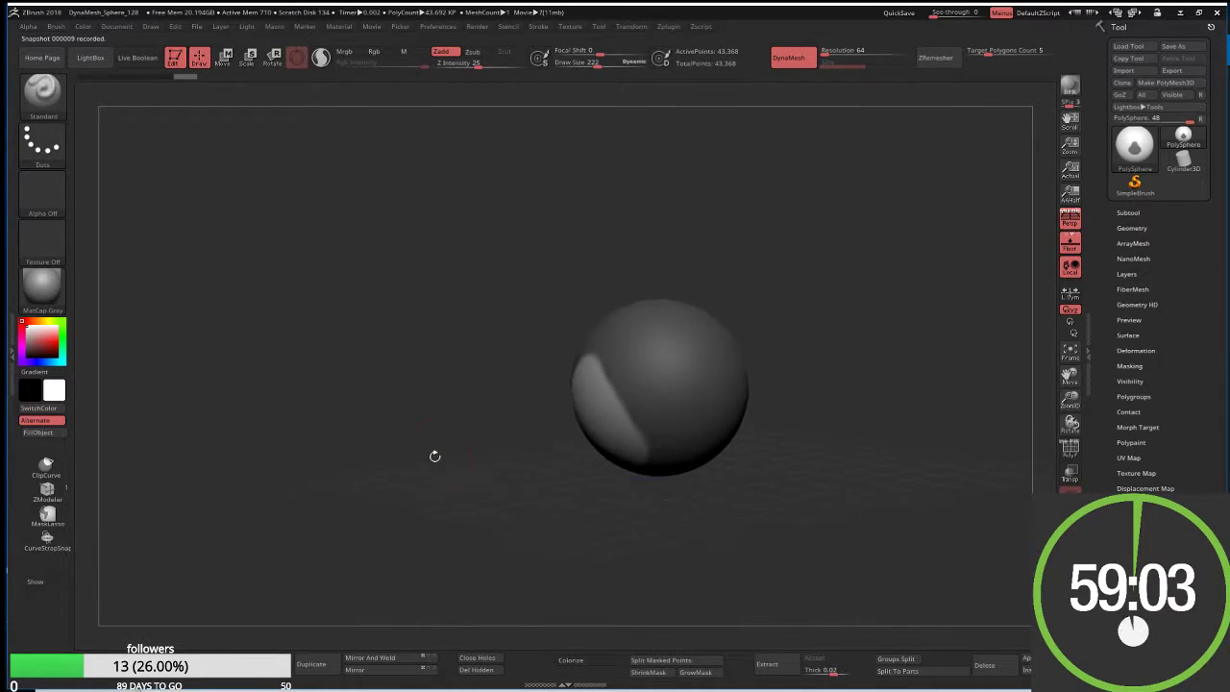
left_click_drag(463, 456, 453, 431)
Pull the masked patch into a lowered, slightly shrunk, tilted and tapered snout, then clear the mask
key("w")
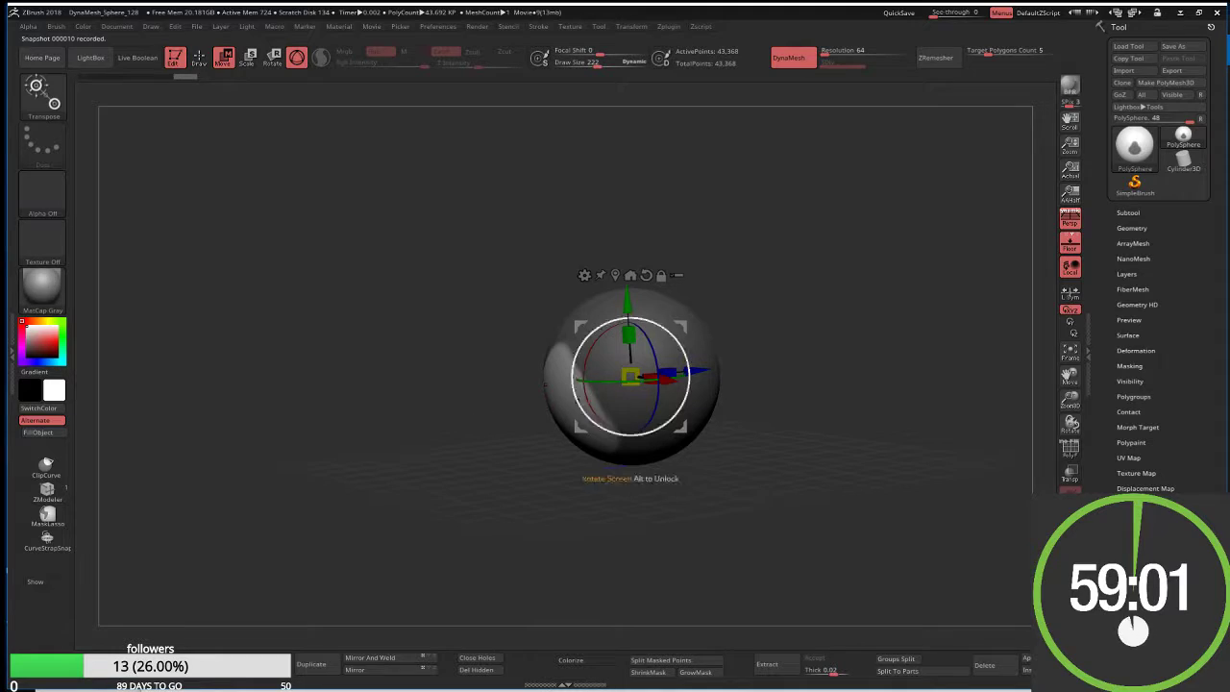
left_click_drag(704, 366, 603, 382)
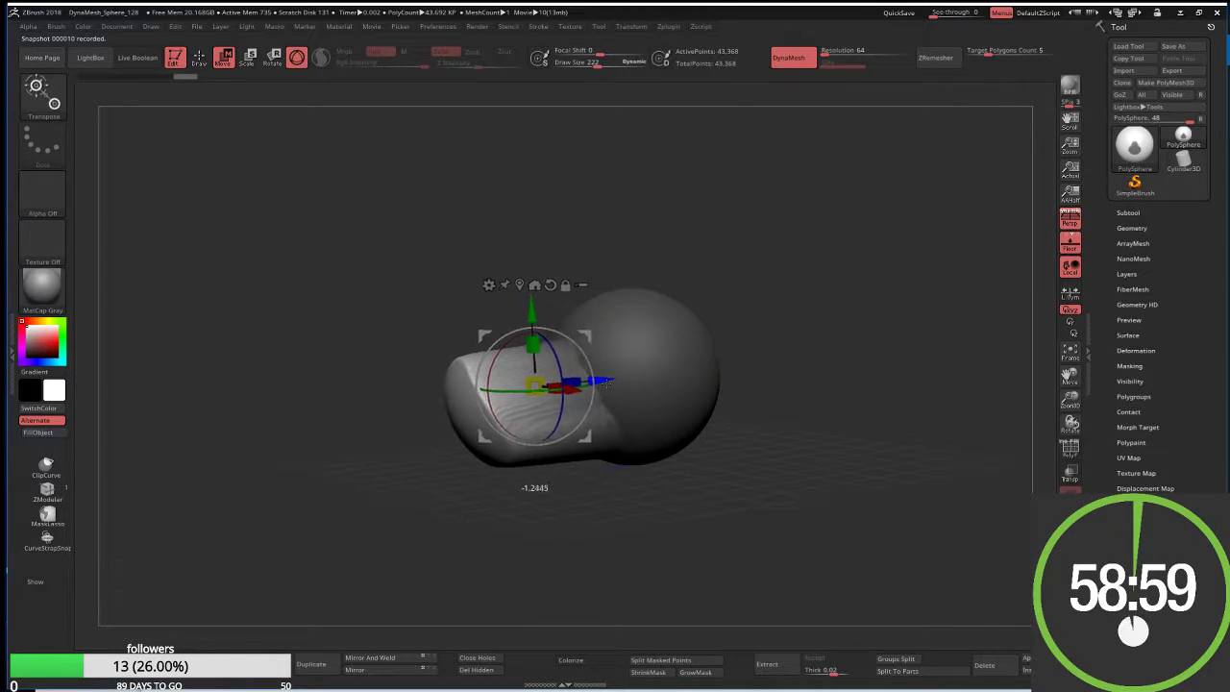
left_click_drag(529, 309, 531, 348)
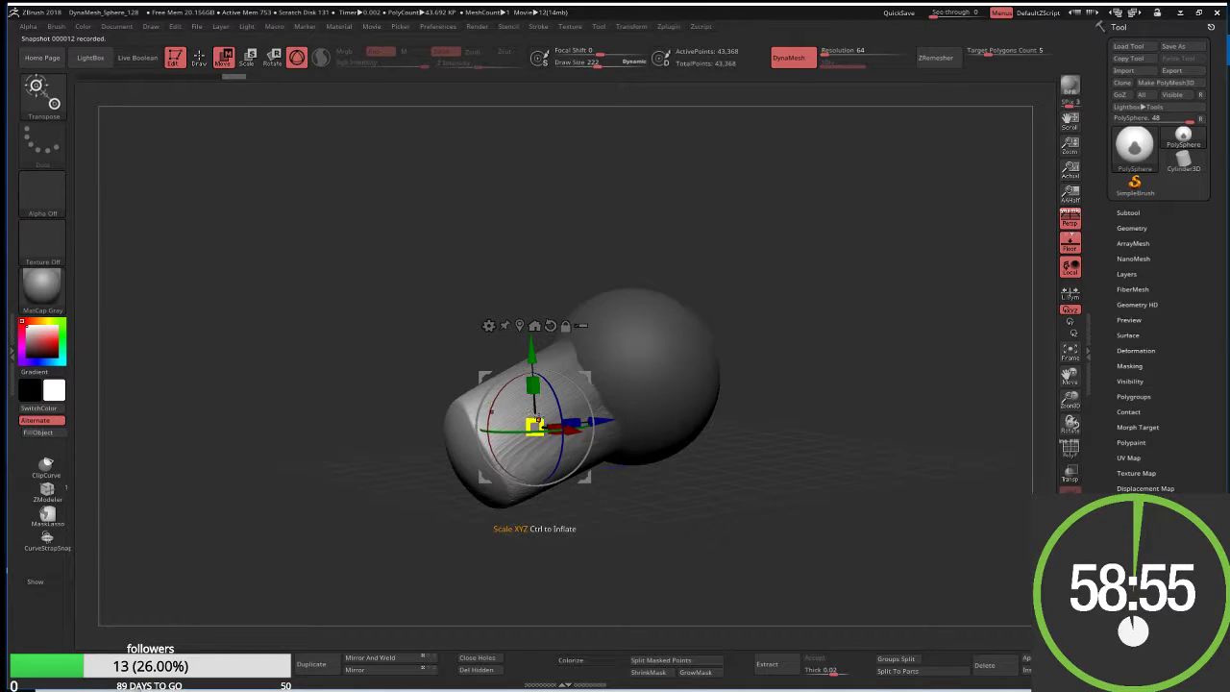
left_click_drag(535, 424, 534, 431)
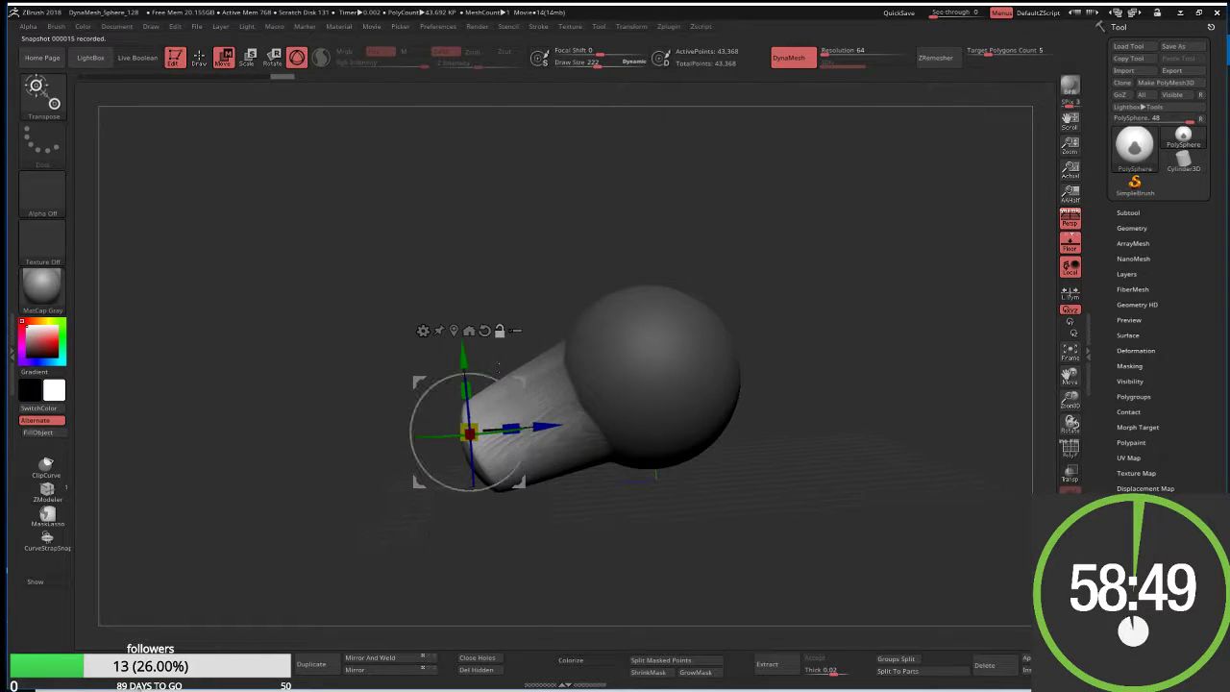
left_click_drag(495, 383, 504, 384)
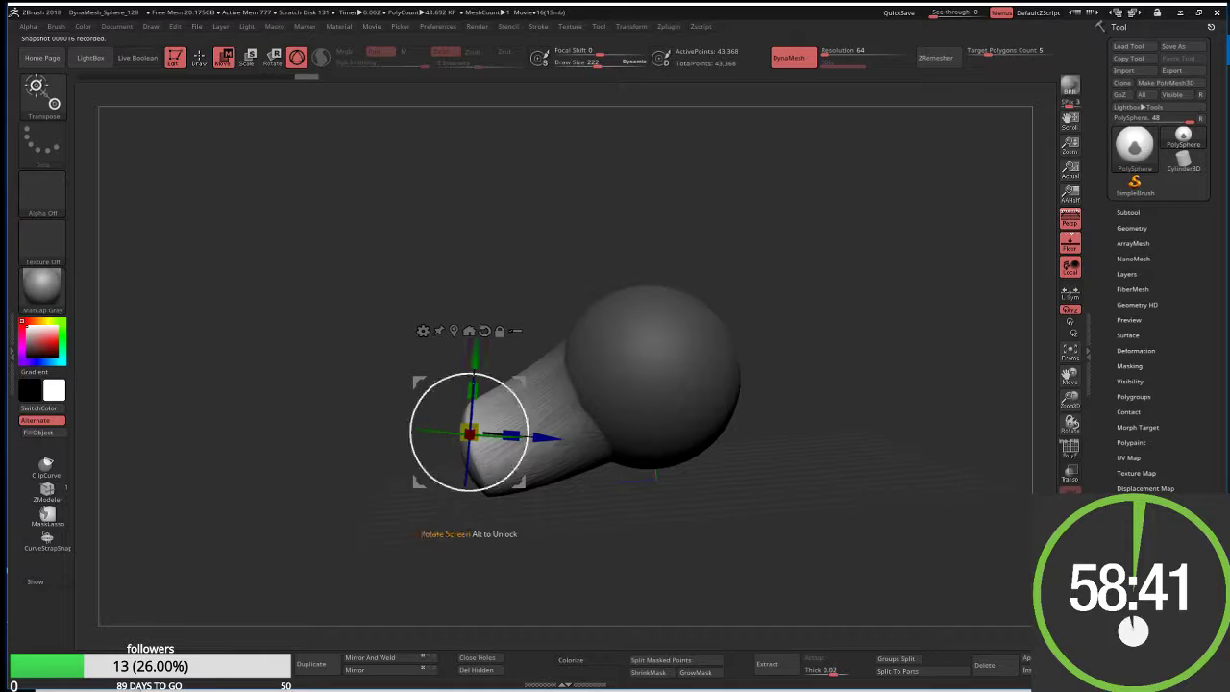
mouse_move(471, 389)
left_mouse_down()
mouse_move(471, 401)
mouse_move(497, 380)
mouse_move(548, 400)
left_mouse_up()
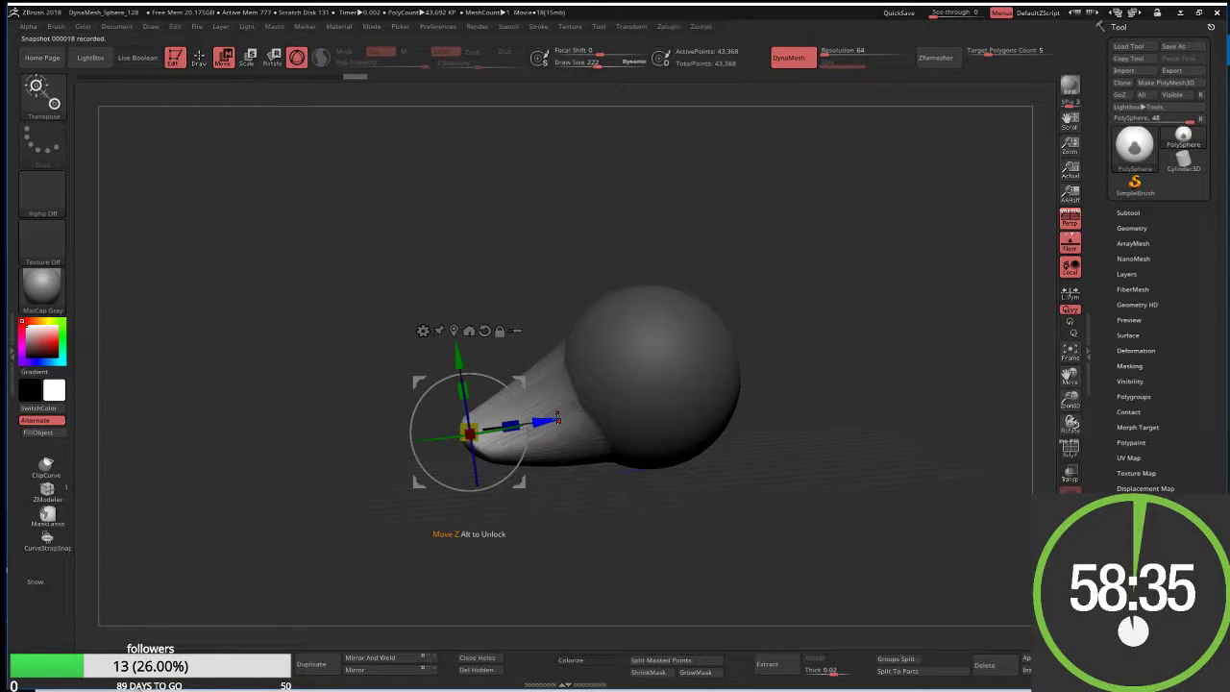
key("ctrl")
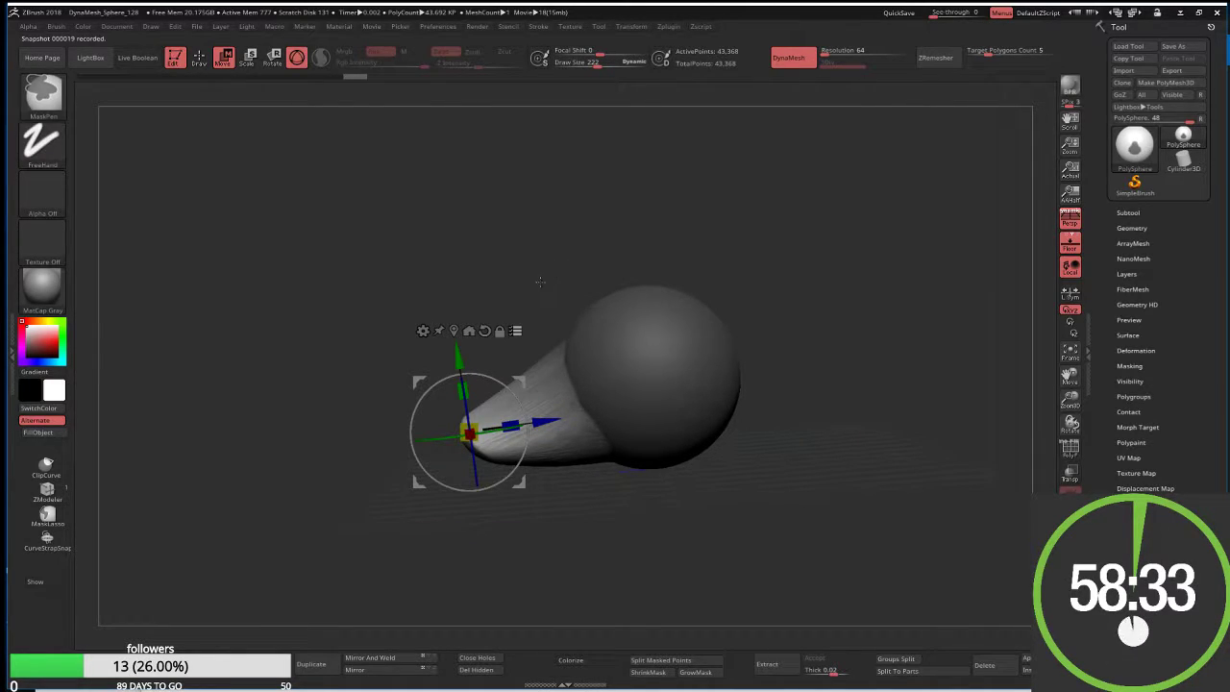
mouse_move(539, 280)
left_mouse_down("ctrl")
mouse_move(596, 190)
mouse_move(624, 262)
left_mouse_up("ctrl")
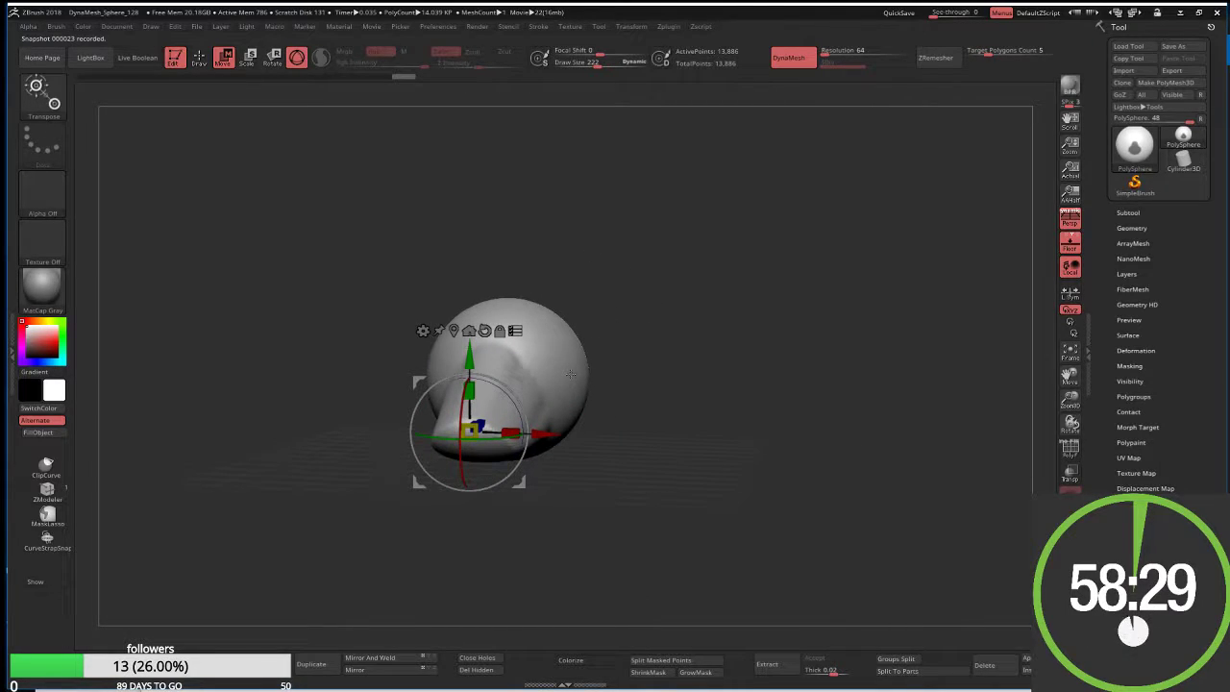
With ClayBuildup, smooth the snout tip and add clay down the front of the head
key("q")
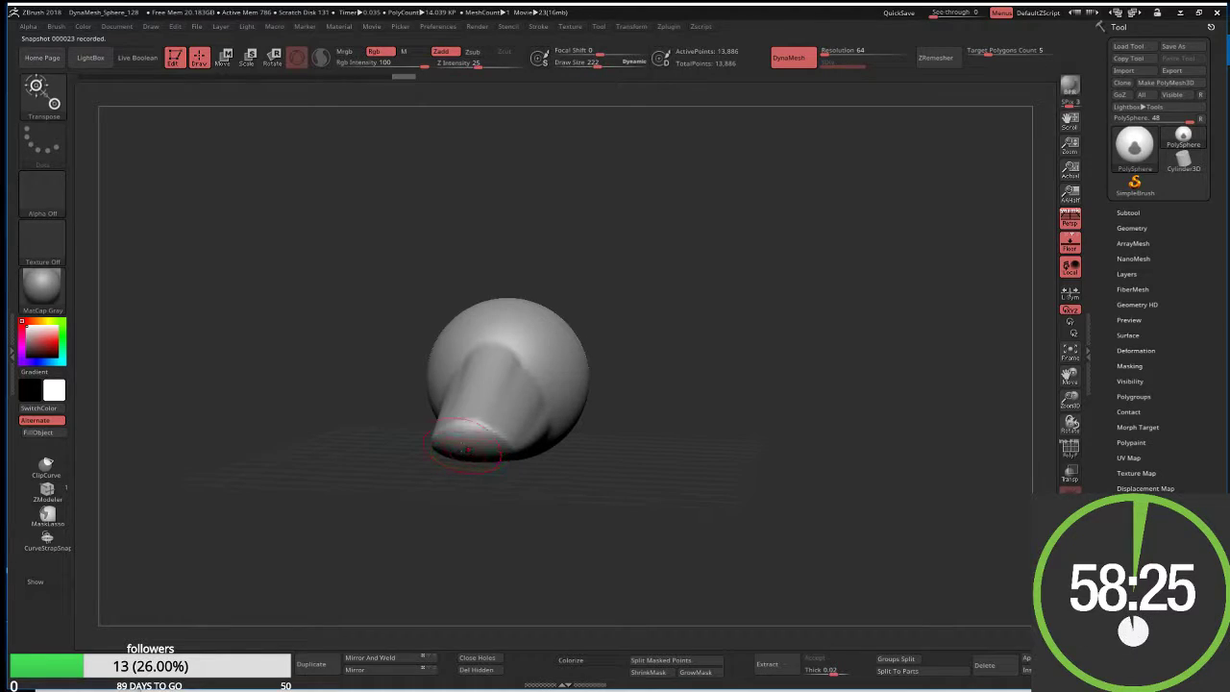
key("b")
key("c")
key("b")
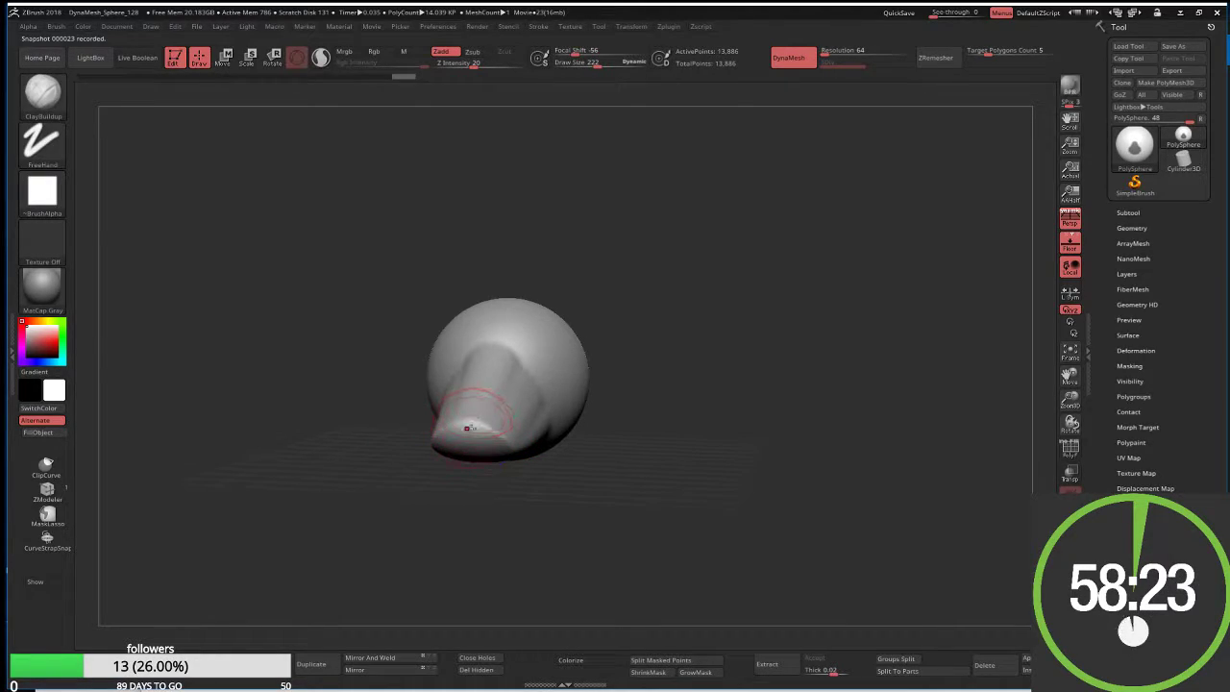
mouse_move(477, 391)
left_mouse_down()
mouse_move(473, 407)
mouse_move(499, 288)
mouse_move(467, 329)
mouse_move(480, 374)
mouse_move(467, 412)
left_mouse_up()
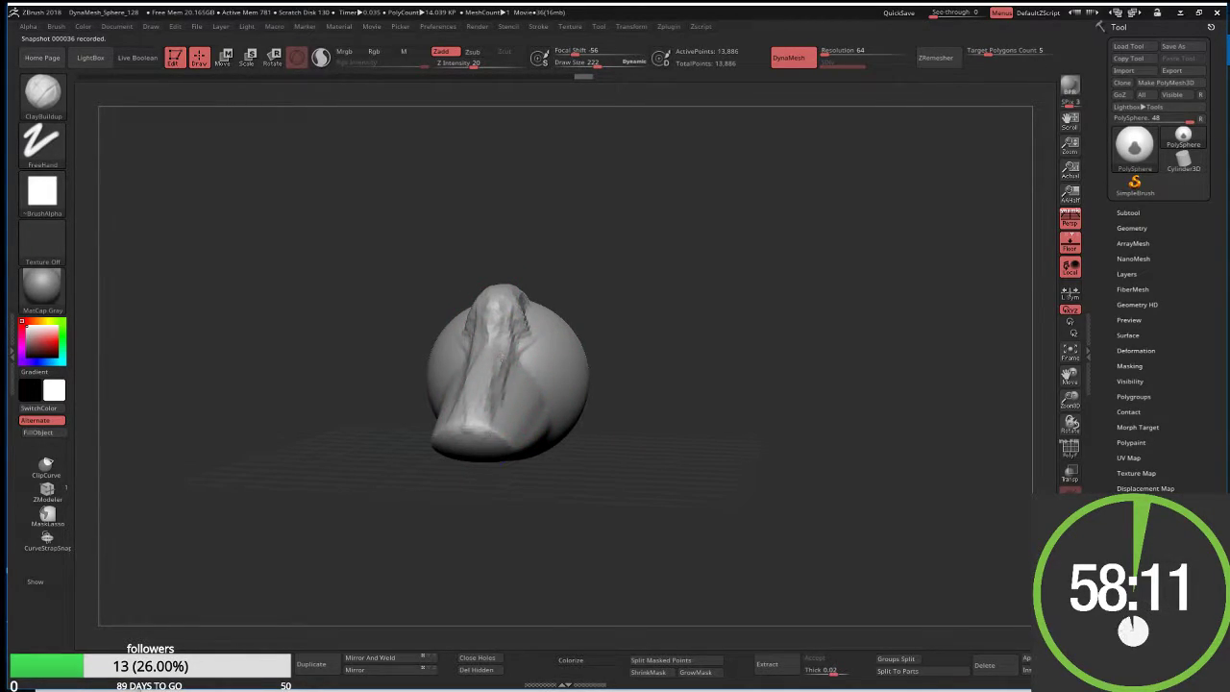
mouse_move(479, 418)
left_mouse_down()
mouse_move(495, 368)
mouse_move(511, 397)
mouse_move(545, 397)
left_mouse_up()
Sculpt folds and wrinkles across the lower sides of the model
left_click_drag(599, 483, 594, 399)
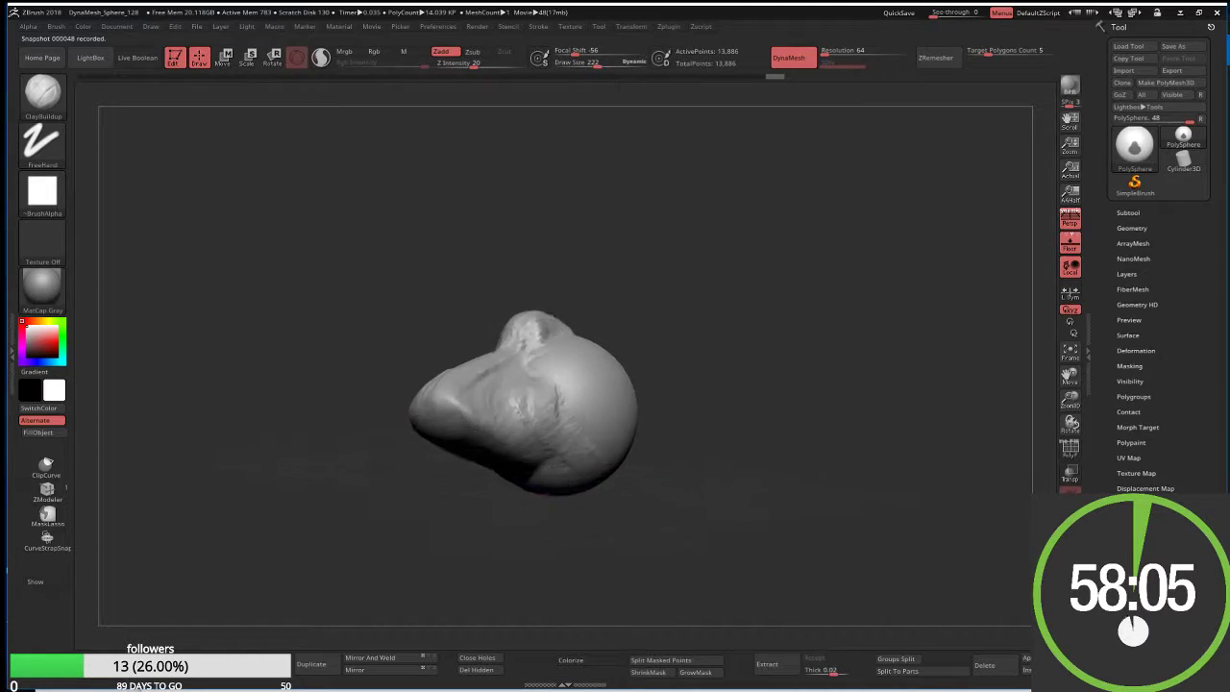
left_click_drag(478, 427, 500, 476)
left_click_drag(451, 442, 471, 490)
left_click_drag(538, 437, 585, 481)
mouse_move(461, 451)
left_mouse_down()
mouse_move(594, 482)
mouse_move(442, 480)
left_mouse_up()
left_click_drag(576, 441, 437, 471)
mouse_move(548, 423)
left_mouse_down()
mouse_move(447, 485)
mouse_move(502, 468)
mouse_move(447, 485)
left_mouse_up()
mouse_move(567, 441)
left_mouse_down()
mouse_move(519, 488)
mouse_move(437, 498)
left_mouse_up()
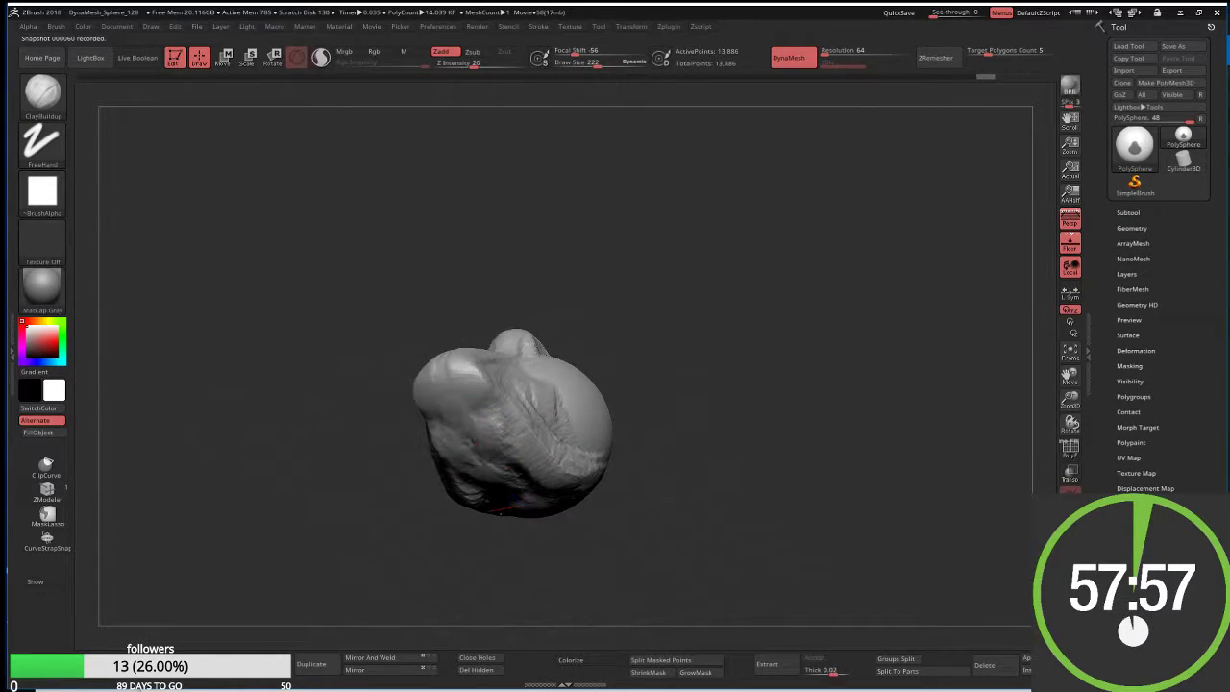
mouse_move(604, 266)
left_mouse_down()
mouse_move(539, 326)
mouse_move(522, 301)
left_mouse_up()
Stretch the snout tip down-left with a larger Move Topological brush
key("b")
key("m")
key("t")
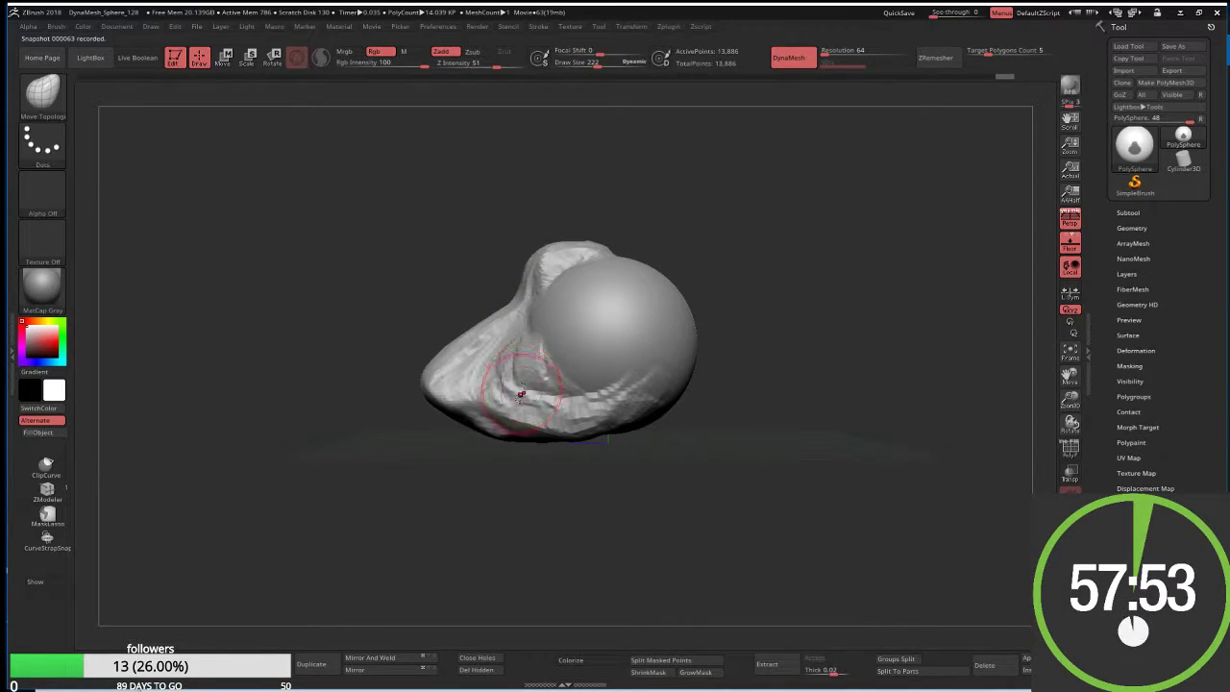
left_click_drag(520, 394, 439, 371)
key("w")
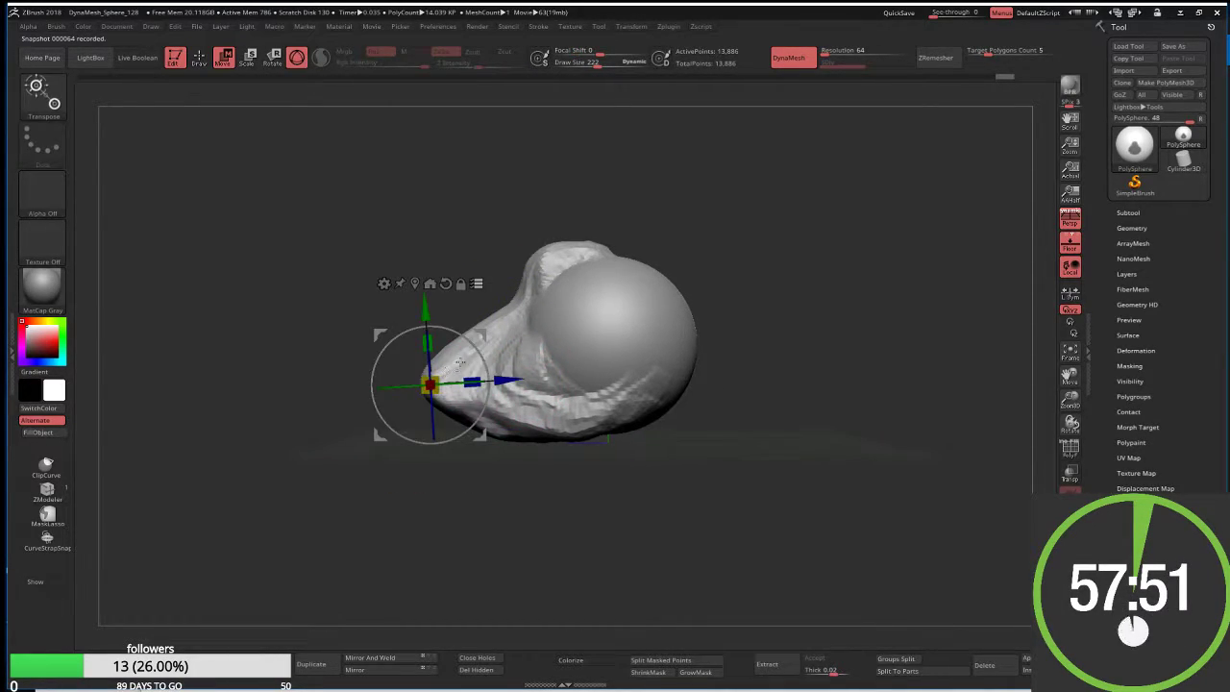
key("q")
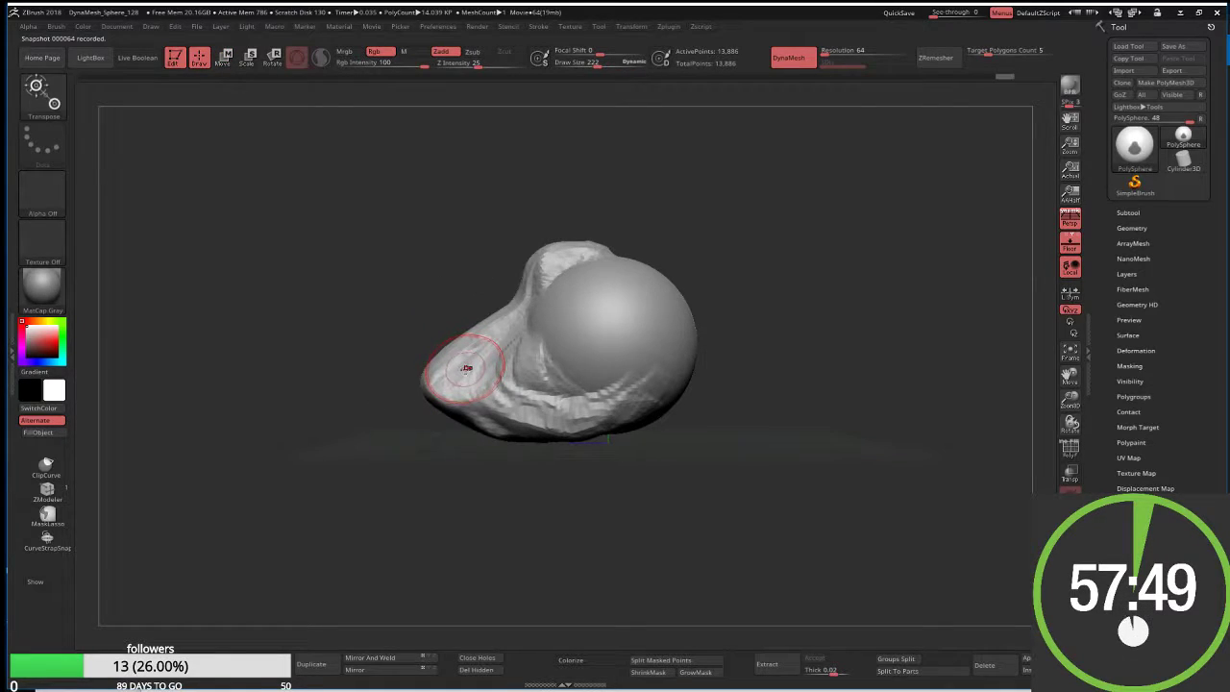
key("s")
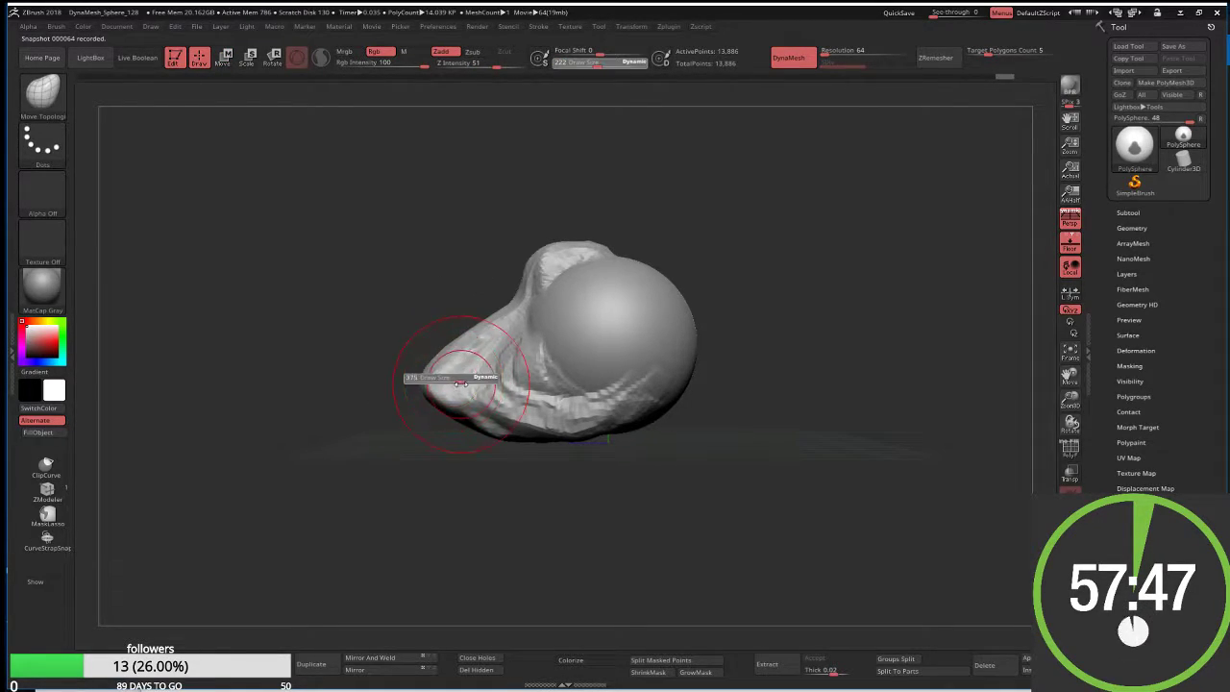
mouse_move(460, 382)
left_mouse_down()
mouse_move(411, 371)
mouse_move(406, 396)
mouse_move(451, 360)
left_mouse_up()
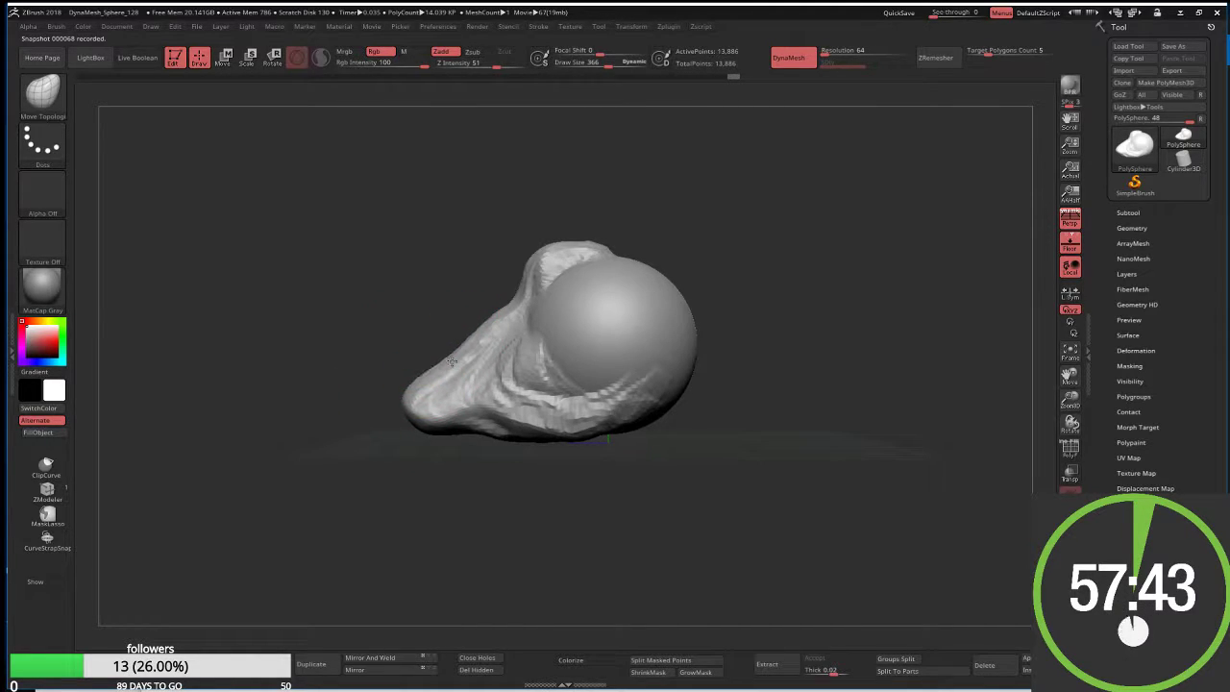
mouse_move(413, 399)
left_mouse_down()
mouse_move(389, 427)
mouse_move(377, 423)
left_mouse_up()
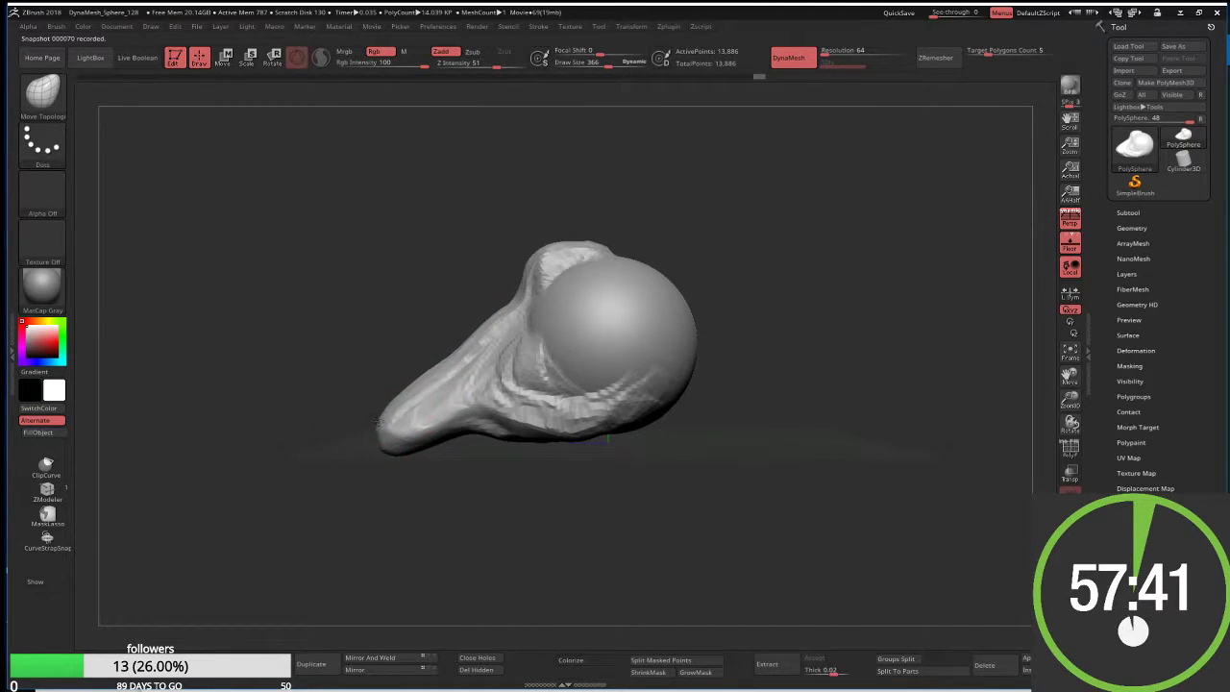
mouse_move(509, 261)
left_mouse_down()
mouse_move(499, 278)
mouse_move(523, 255)
mouse_move(515, 264)
left_mouse_up()
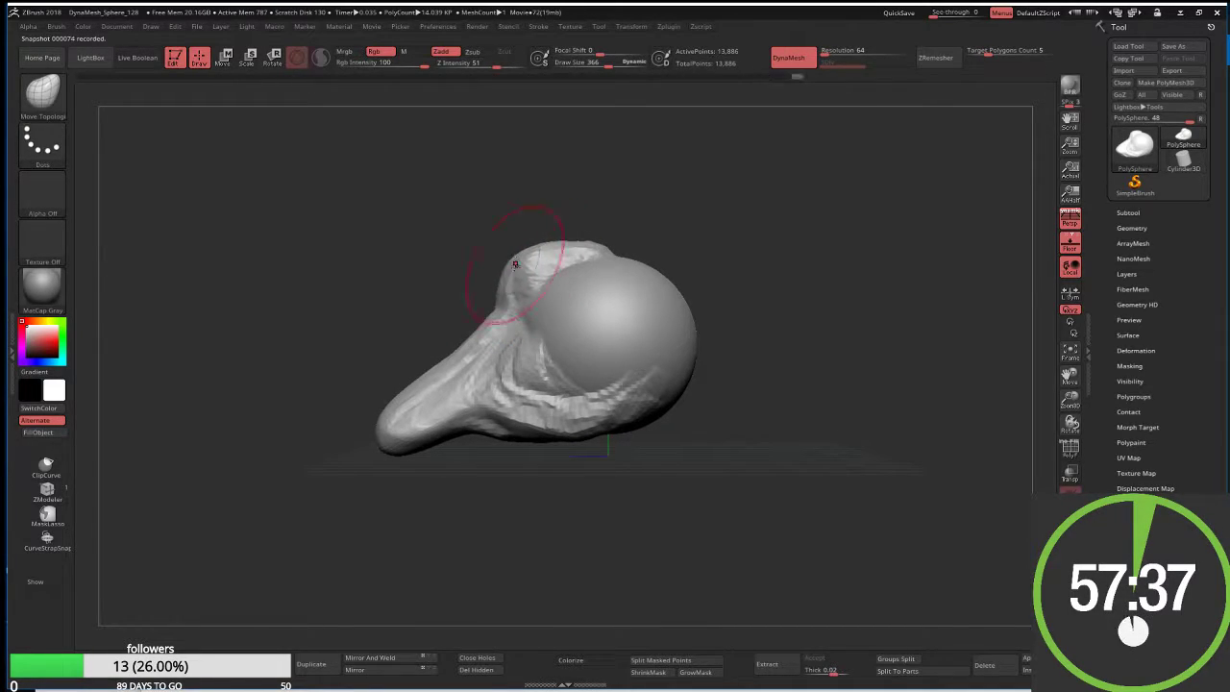
Mask a round patch on top of the head, using Draw Size 124 to enlarge it
key("ctrl")
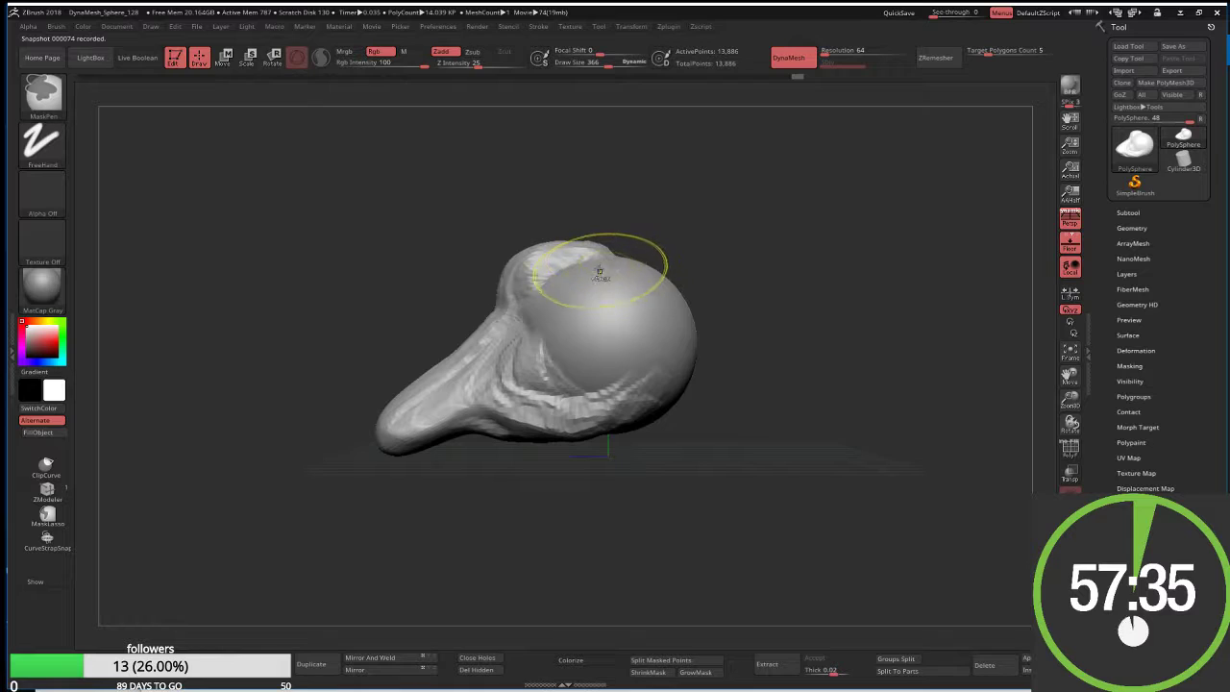
left_click_drag(598, 272, 591, 274, "ctrl")
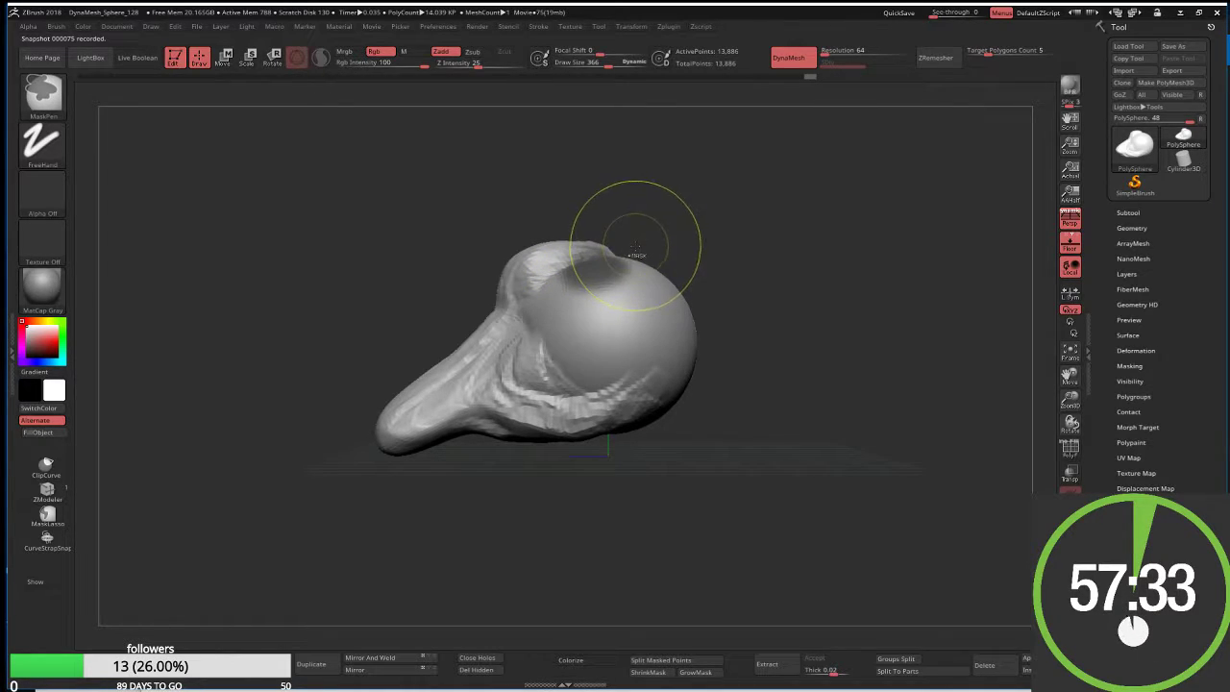
right_click_drag(637, 240, 654, 260)
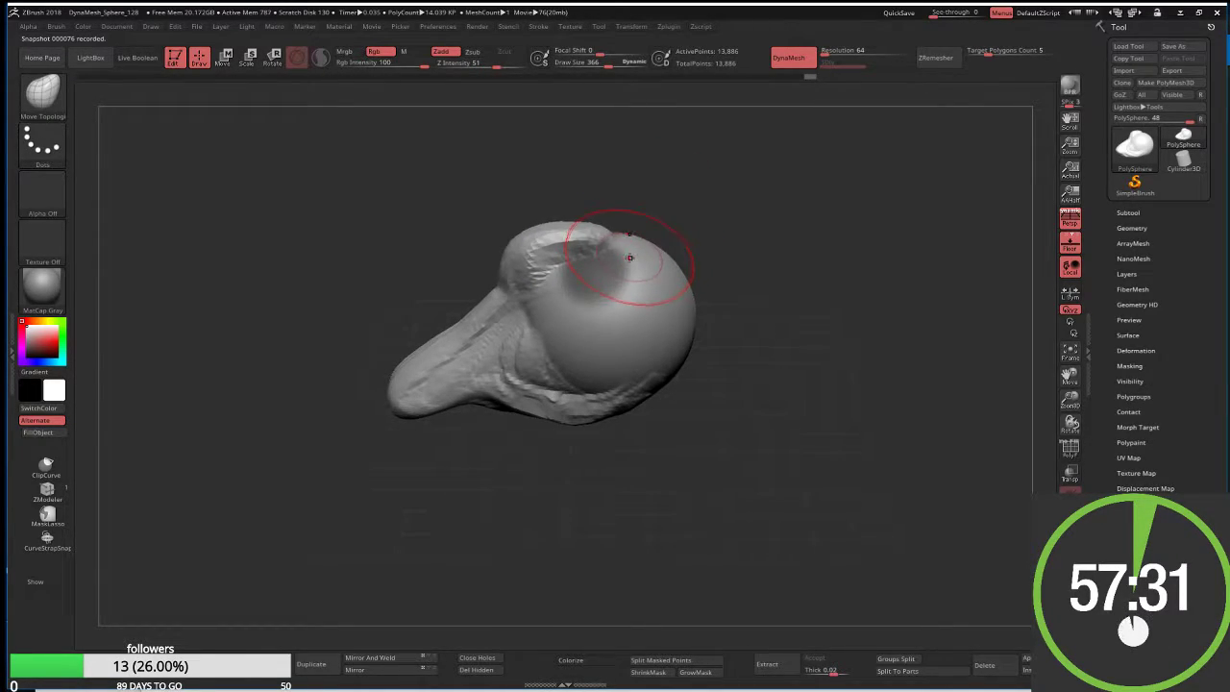
left_click(590, 271, "ctrl")
key("s")
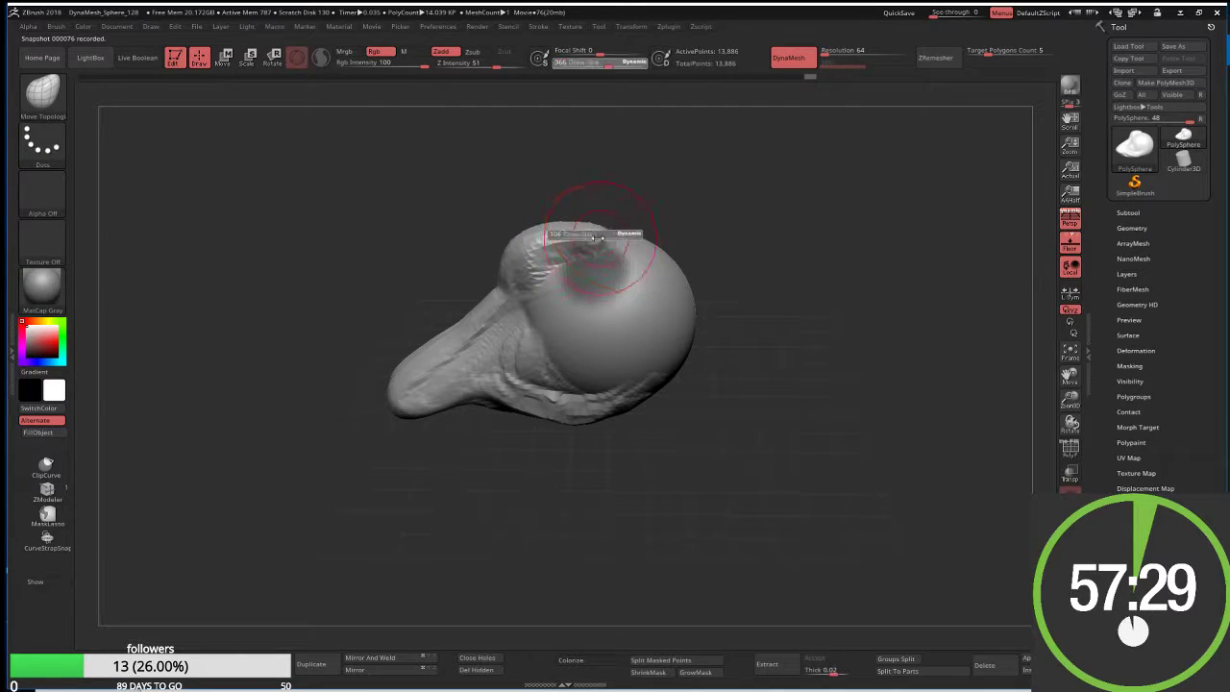
left_click_drag(596, 236, 576, 237)
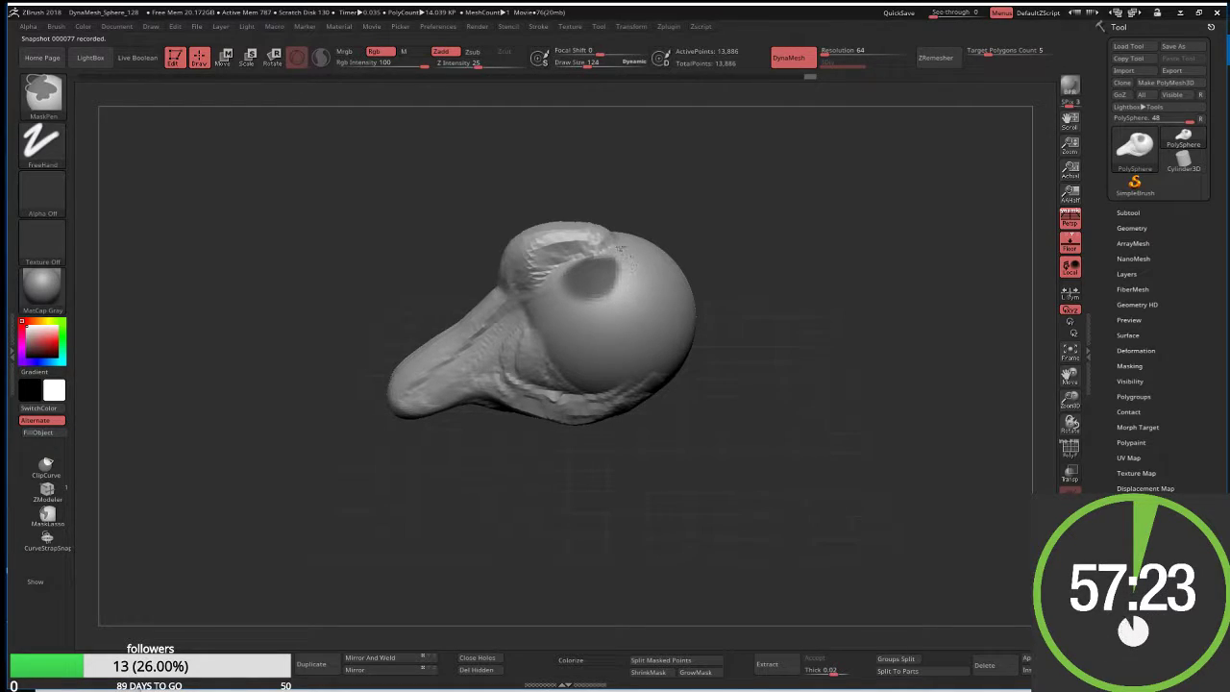
left_click_drag(618, 248, 703, 205)
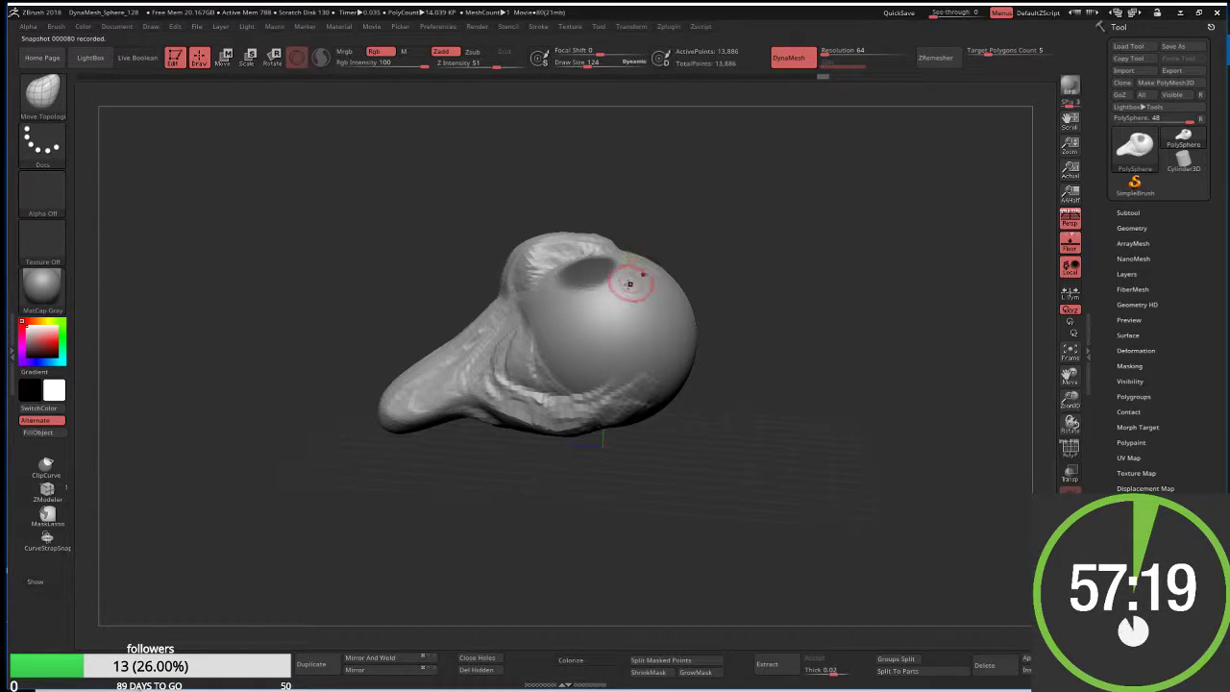
key("ctrl")
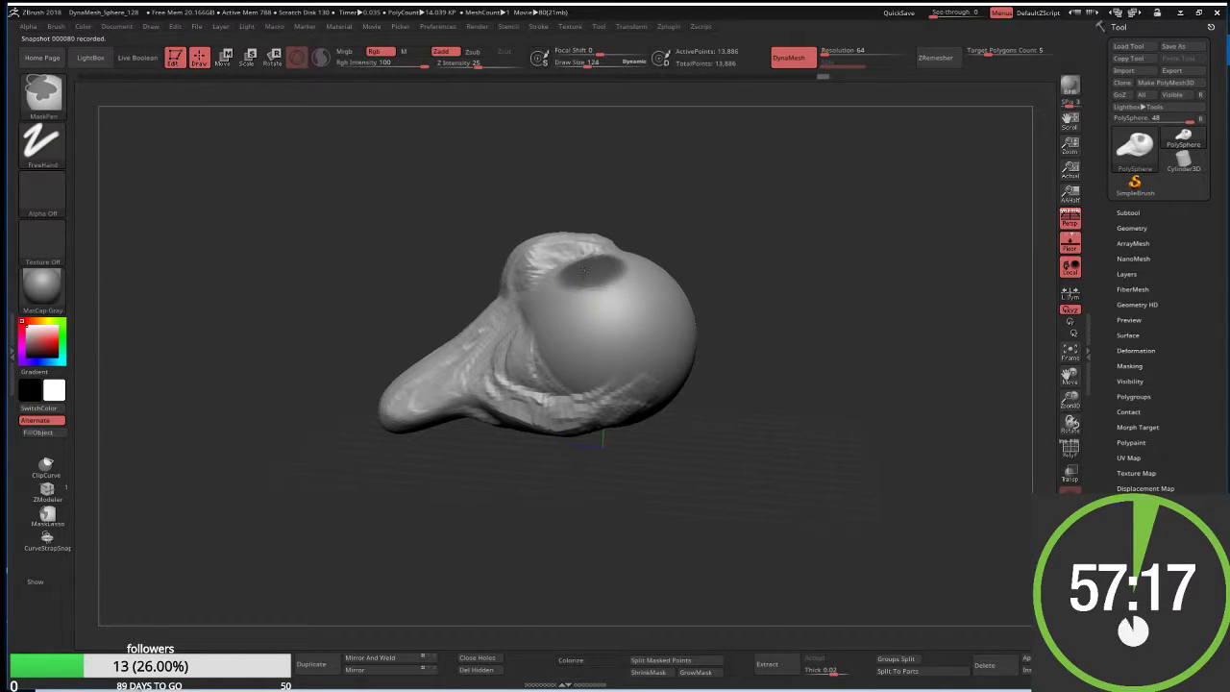
left_click_drag(583, 271, 594, 281, "ctrl")
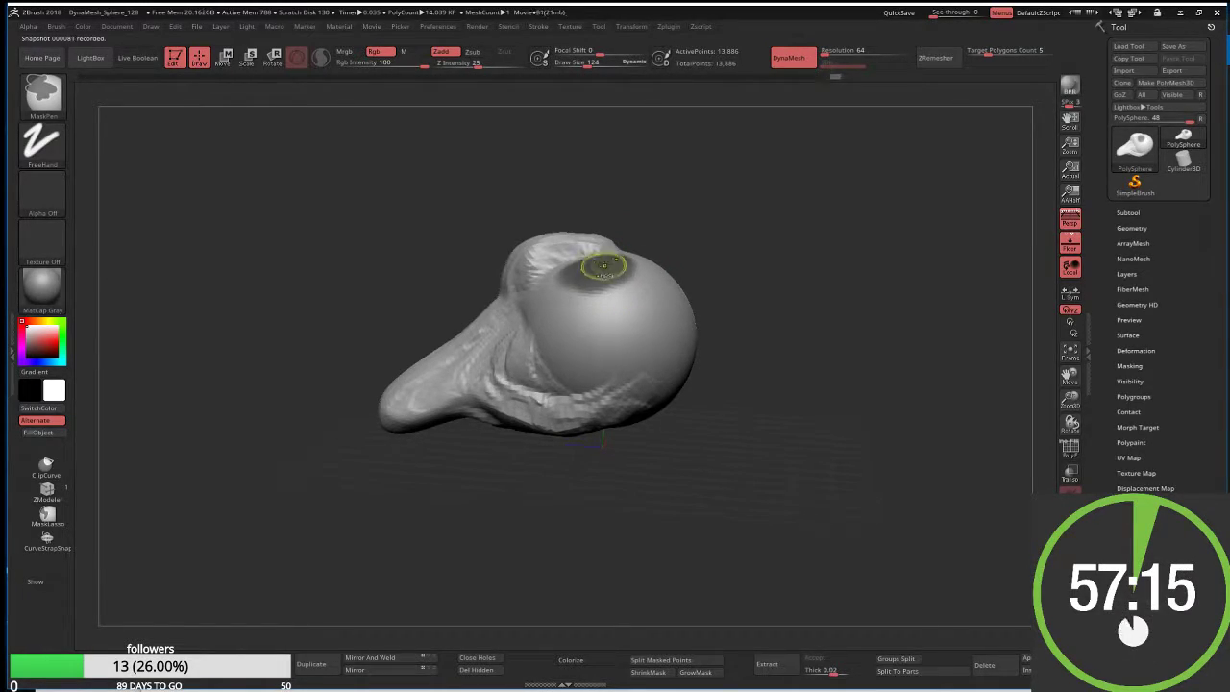
Invert the mask, pull the patch up into a tube, narrow its tip, and DynaMesh to 20,355 points
left_click(677, 206, "ctrl")
key("w")
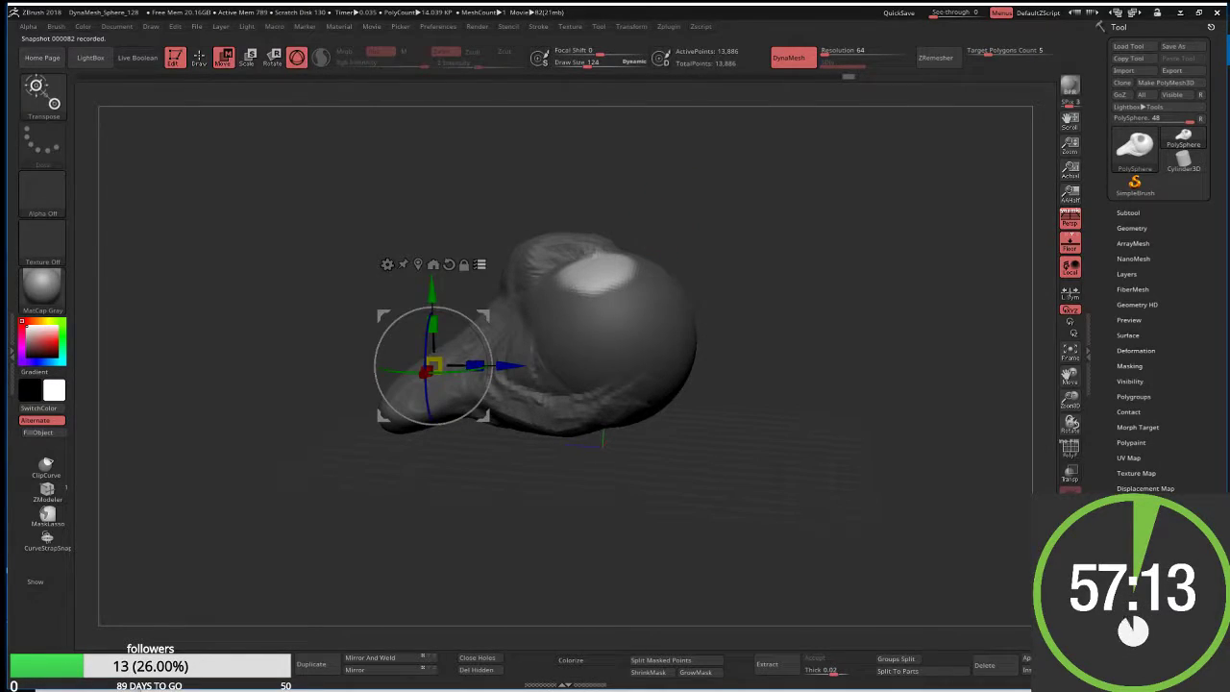
left_click_drag(615, 263, 593, 271)
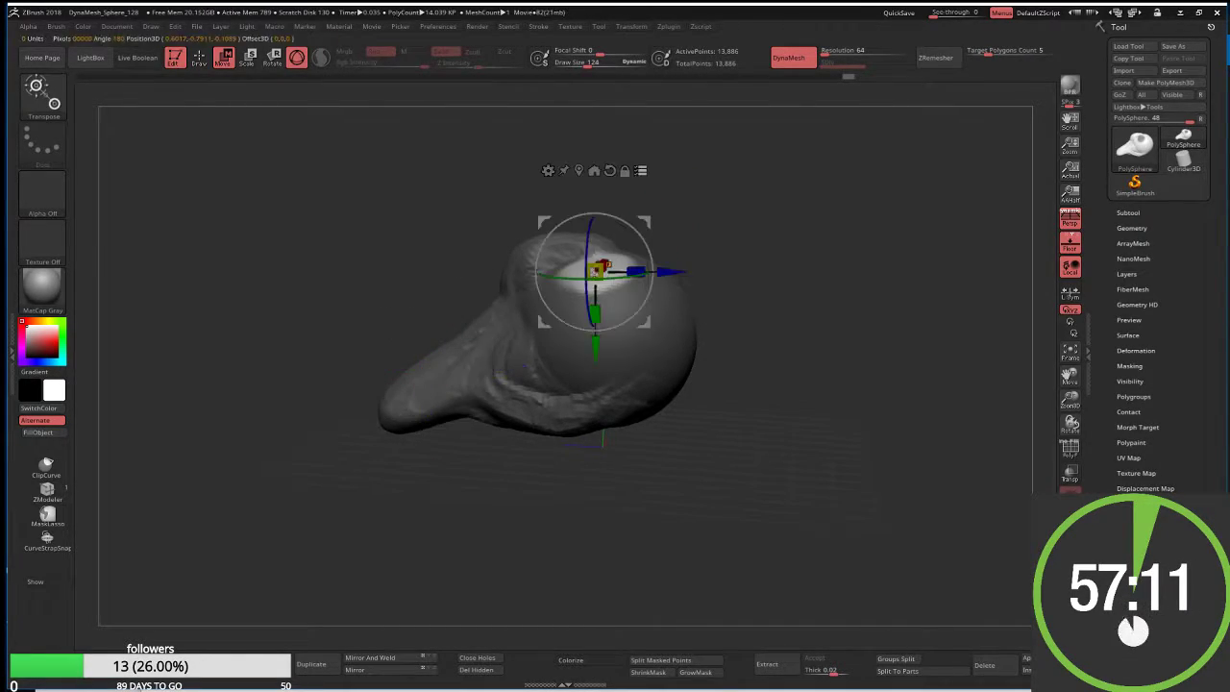
left_click(607, 171)
mouse_move(596, 231)
left_mouse_down("ctrl")
mouse_move(613, 145)
mouse_move(642, 131)
left_mouse_up("ctrl")
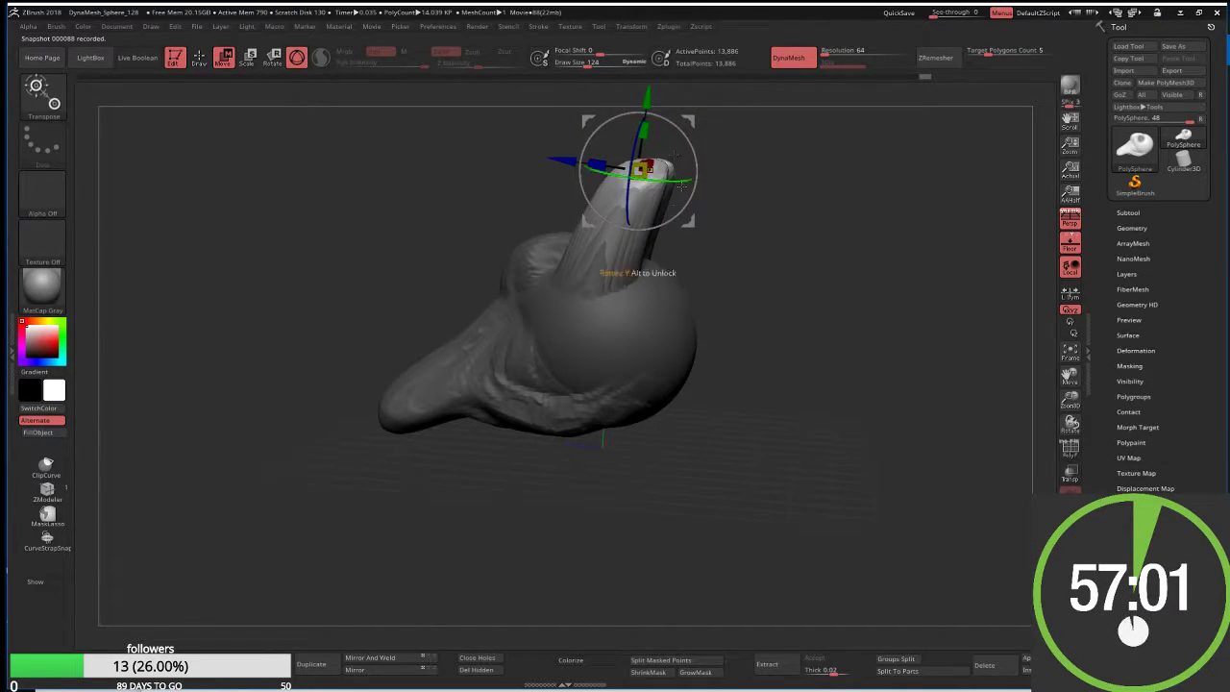
mouse_move(721, 255)
left_mouse_down()
mouse_move(771, 258)
mouse_move(710, 260)
left_mouse_up()
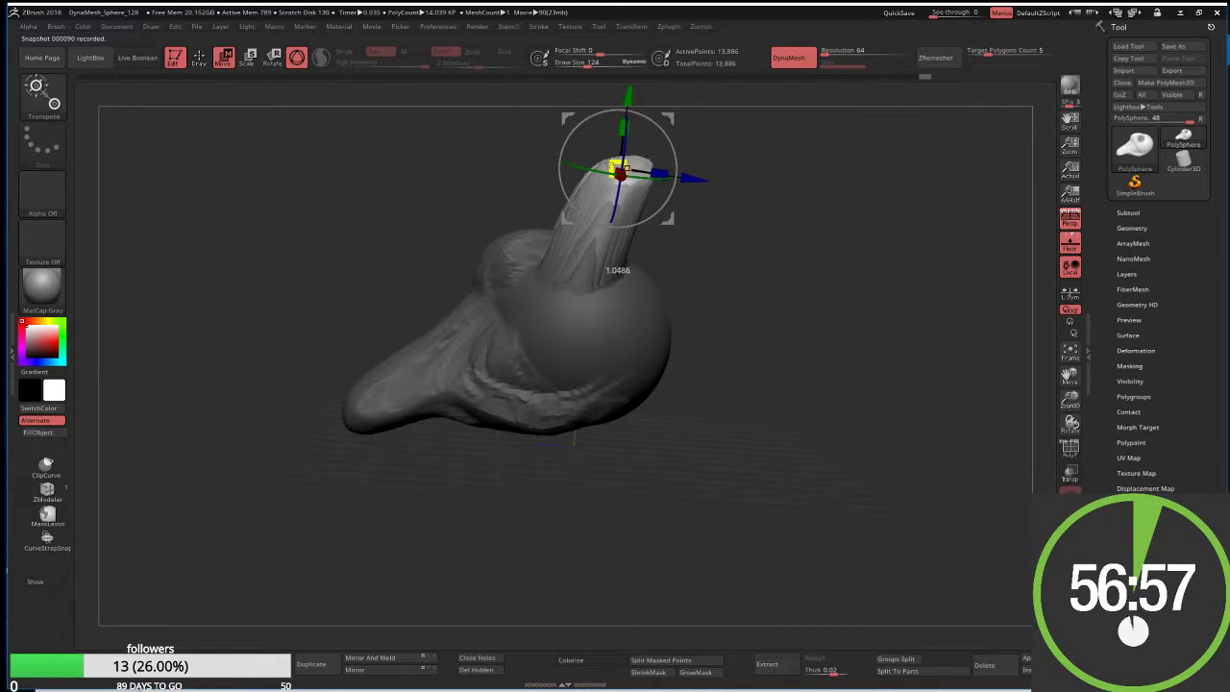
left_click_drag(615, 169, 621, 169)
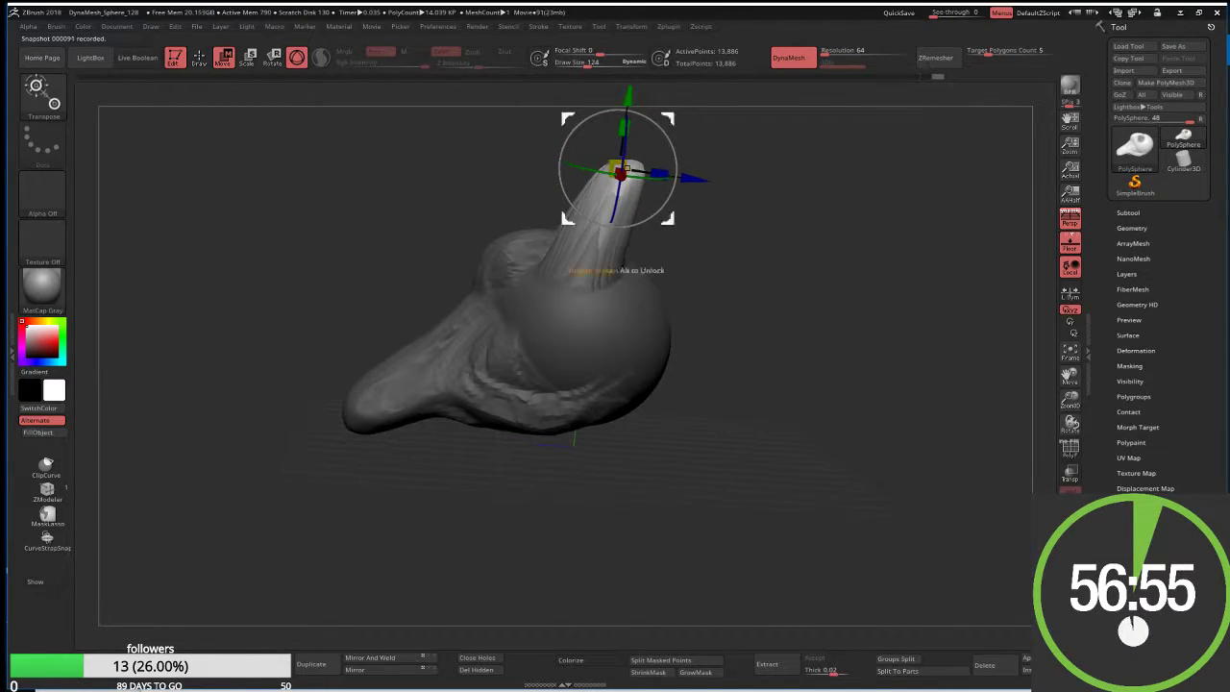
left_click_drag(720, 278, 730, 269, "ctrl")
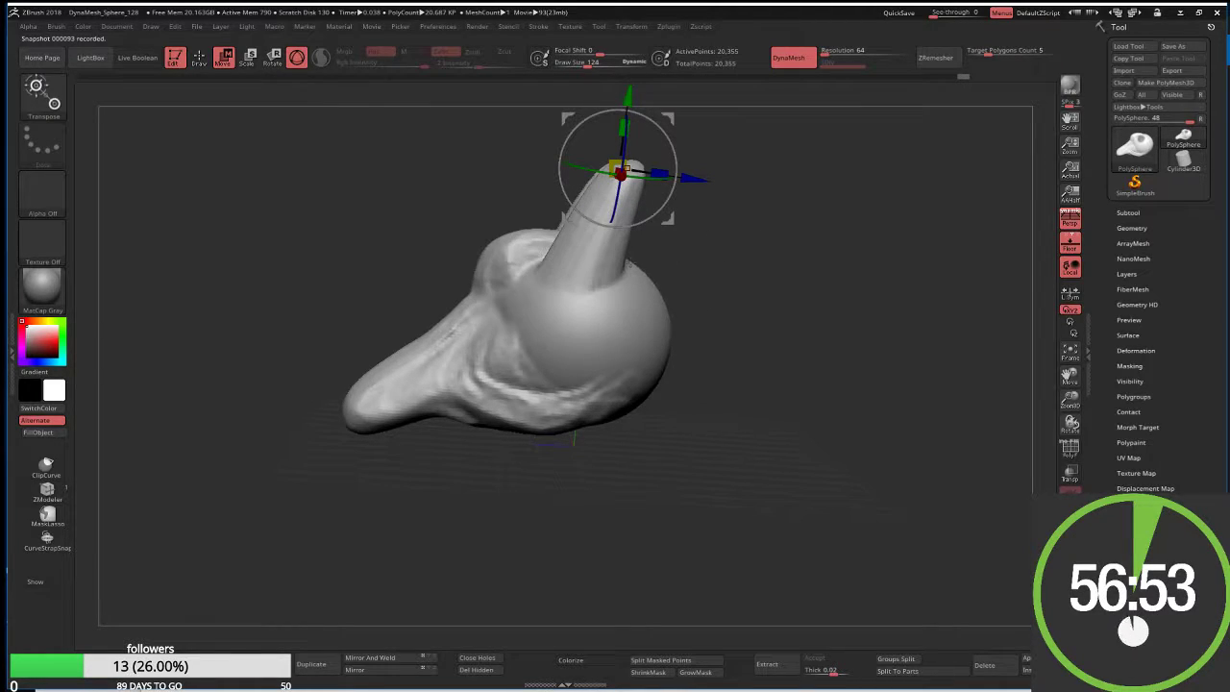
Raise the brush size to 289 and reshape the left and right ossicones
key("q")
key("bracketright")
key("bracketright")
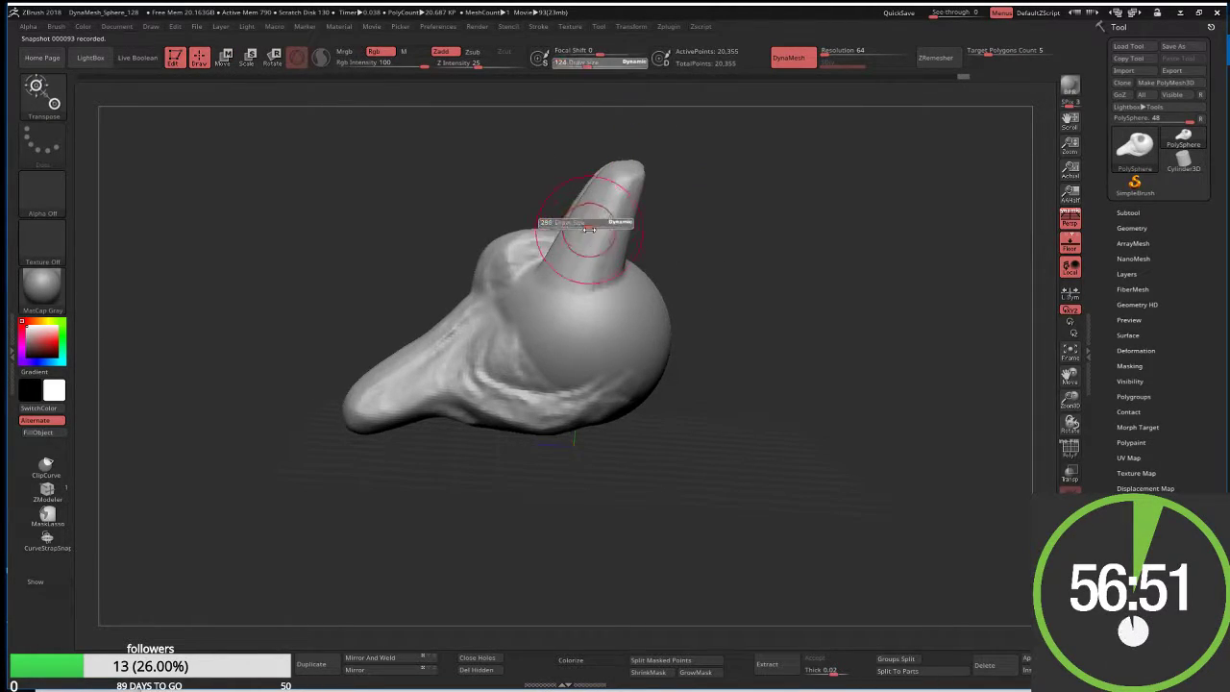
key("bracketright")
key("bracketright")
key("w")
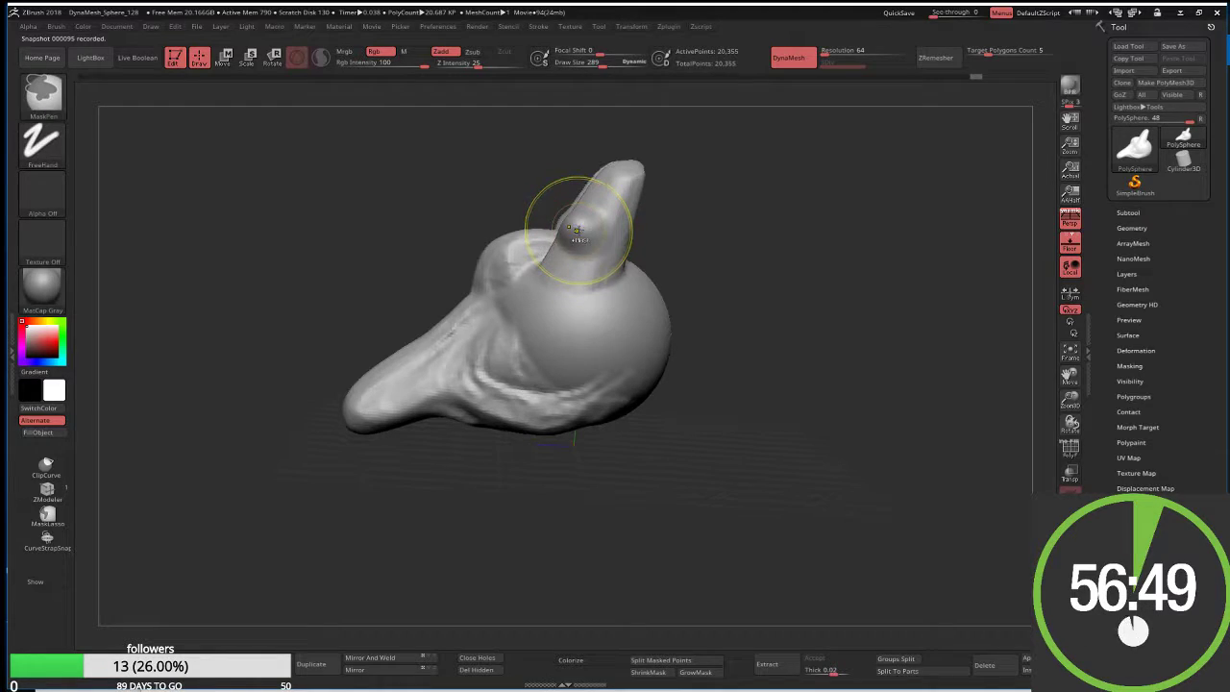
key("q")
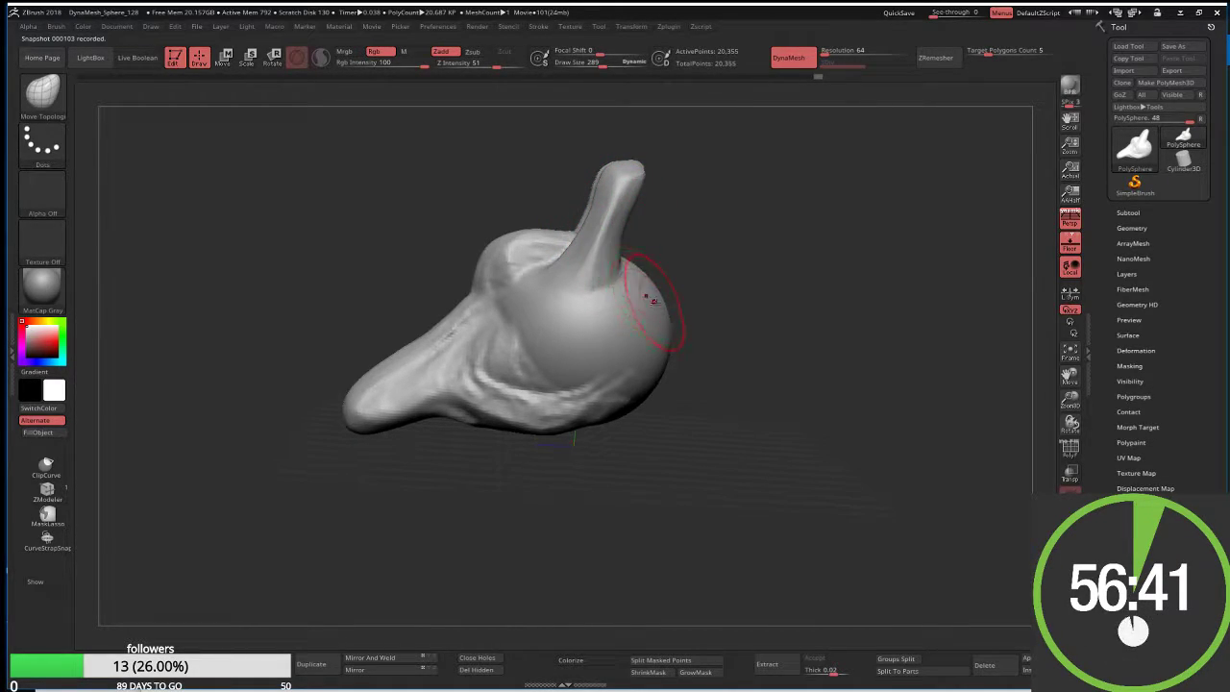
mouse_move(494, 413)
left_mouse_down()
mouse_move(576, 413)
mouse_move(594, 314)
mouse_move(723, 272)
left_mouse_up()
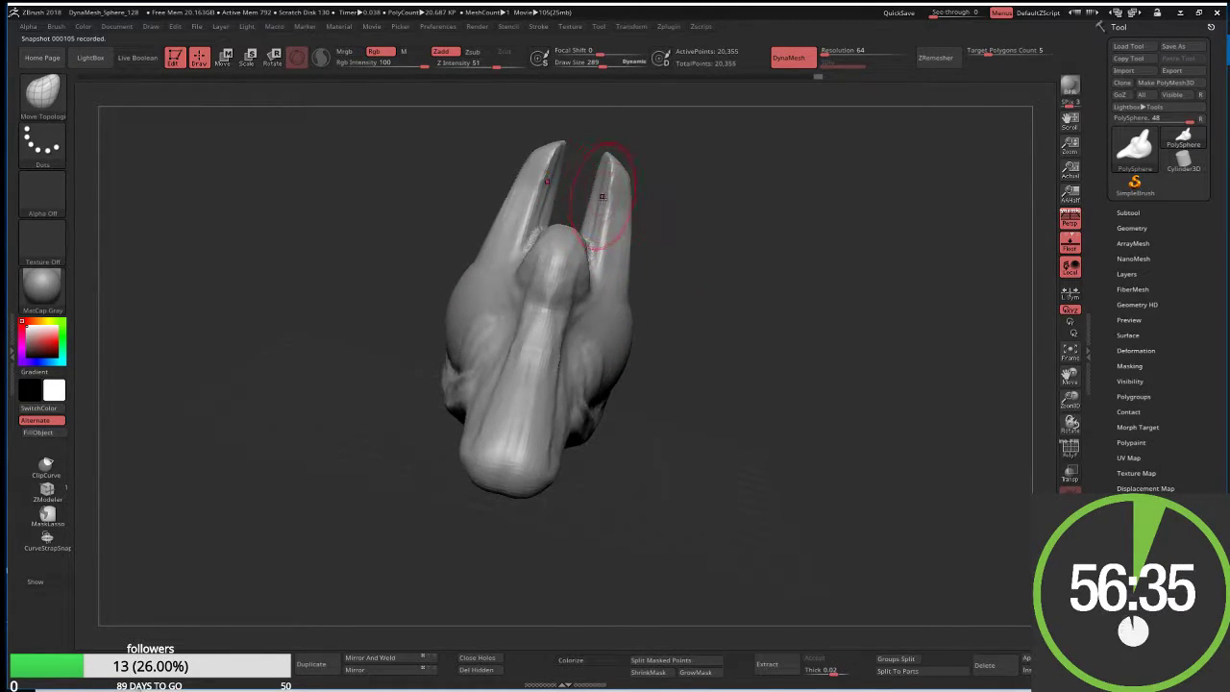
mouse_move(546, 177)
left_mouse_down()
mouse_move(552, 226)
mouse_move(530, 248)
left_mouse_up()
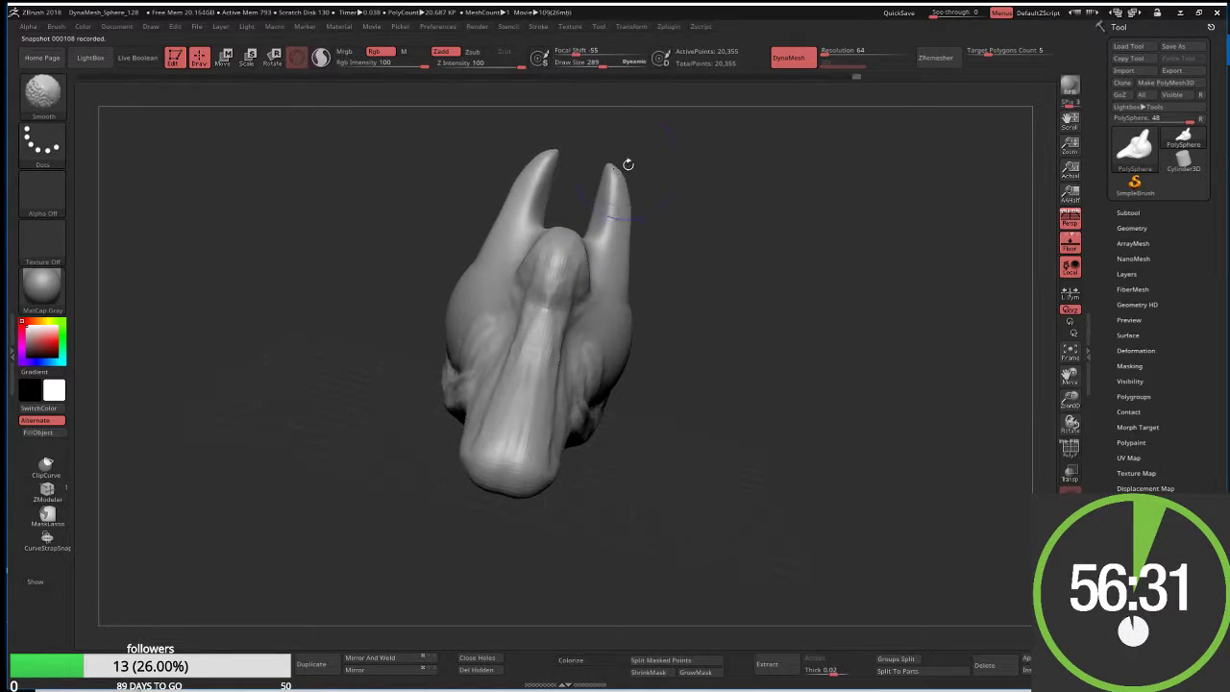
mouse_move(631, 130)
left_mouse_down()
mouse_move(686, 184)
mouse_move(616, 169)
left_mouse_up()
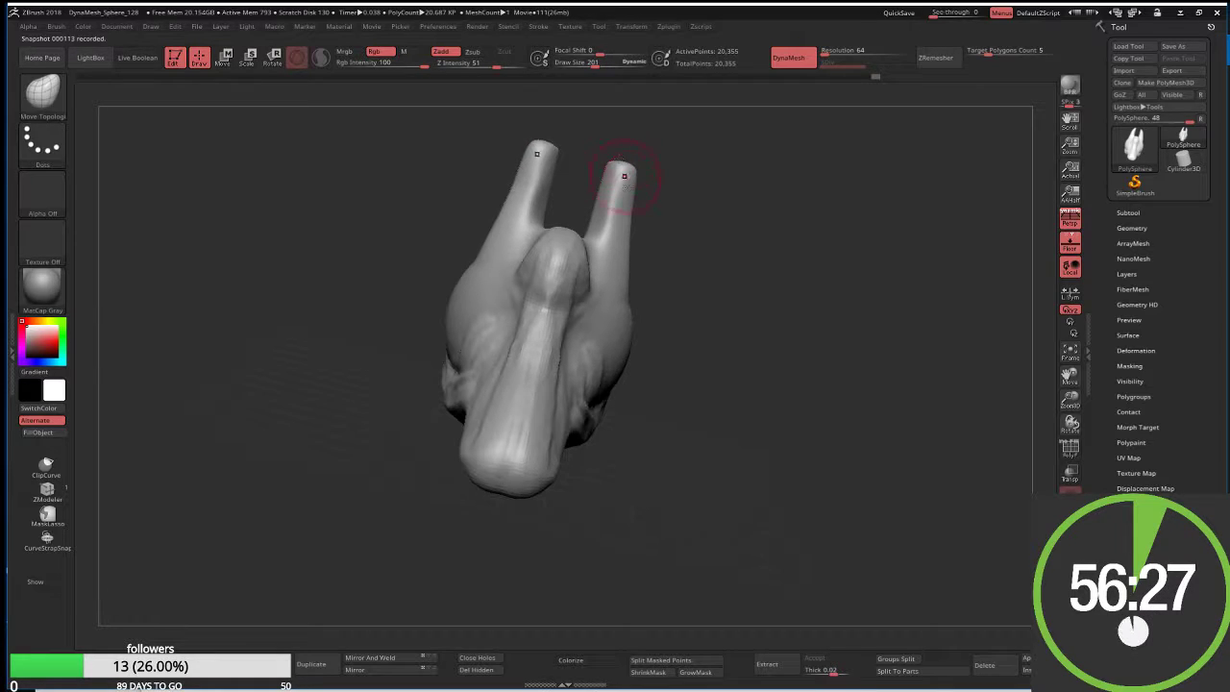
At Draw Size 306, reshape the lower head bulge and smooth the snout's underside, tip and front
left_click_drag(713, 236, 663, 240)
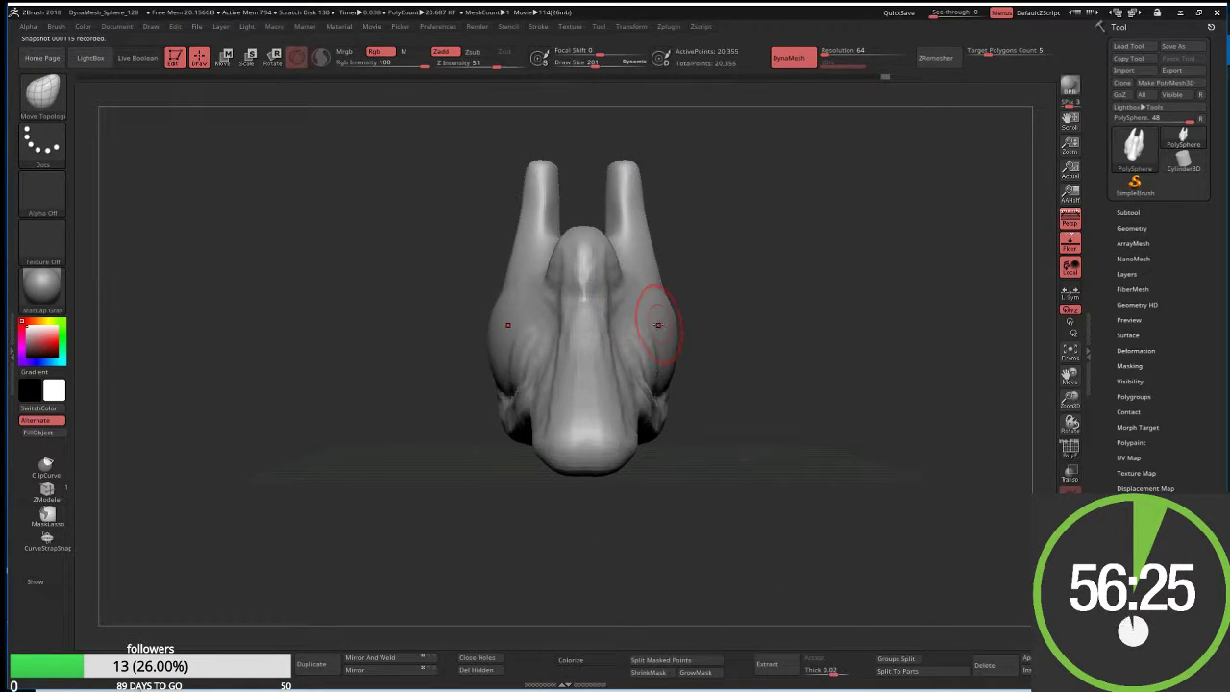
key("s")
mouse_move(660, 309)
left_mouse_down()
mouse_move(672, 310)
mouse_move(682, 394)
mouse_move(634, 422)
mouse_move(601, 384)
left_mouse_up()
mouse_move(588, 445)
left_mouse_down()
mouse_move(577, 432)
mouse_move(591, 452)
mouse_move(605, 444)
left_mouse_up()
left_click_drag(648, 505, 637, 507)
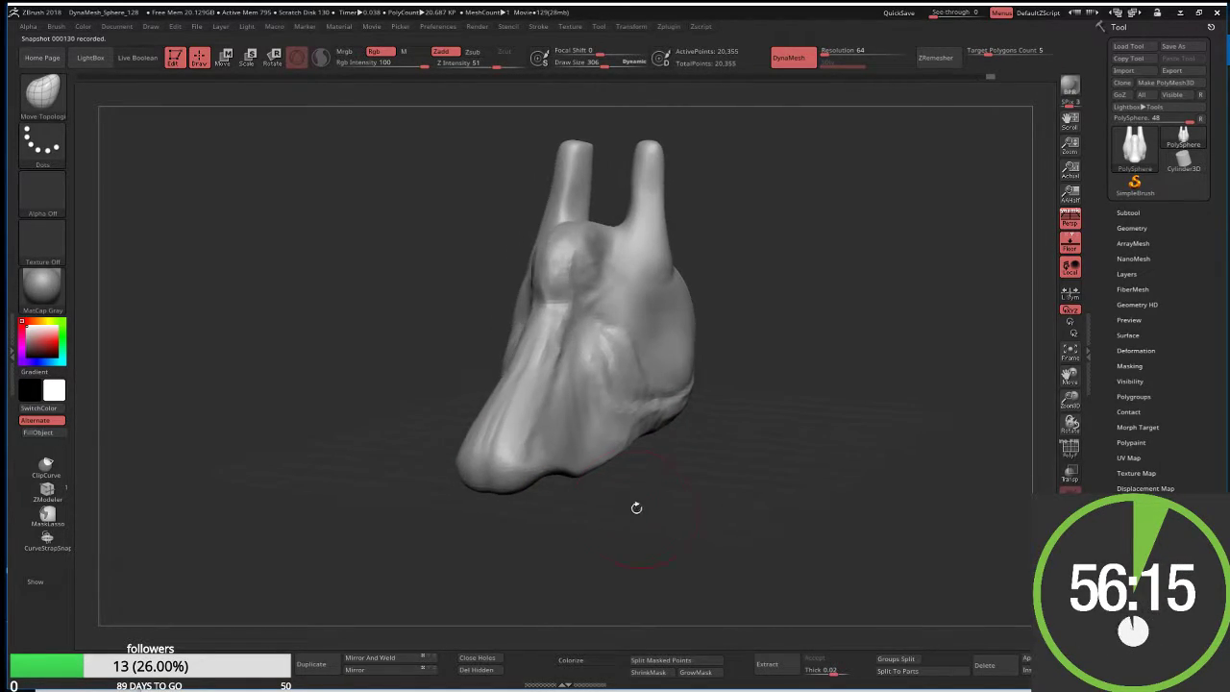
mouse_move(553, 462)
left_mouse_down("shift")
mouse_move(580, 500)
mouse_move(534, 429)
mouse_move(500, 423)
mouse_move(552, 394)
left_mouse_up("shift")
left_click_drag(631, 489, 625, 480)
mouse_move(494, 353)
left_mouse_down("shift")
mouse_move(513, 404)
mouse_move(549, 433)
left_mouse_up("shift")
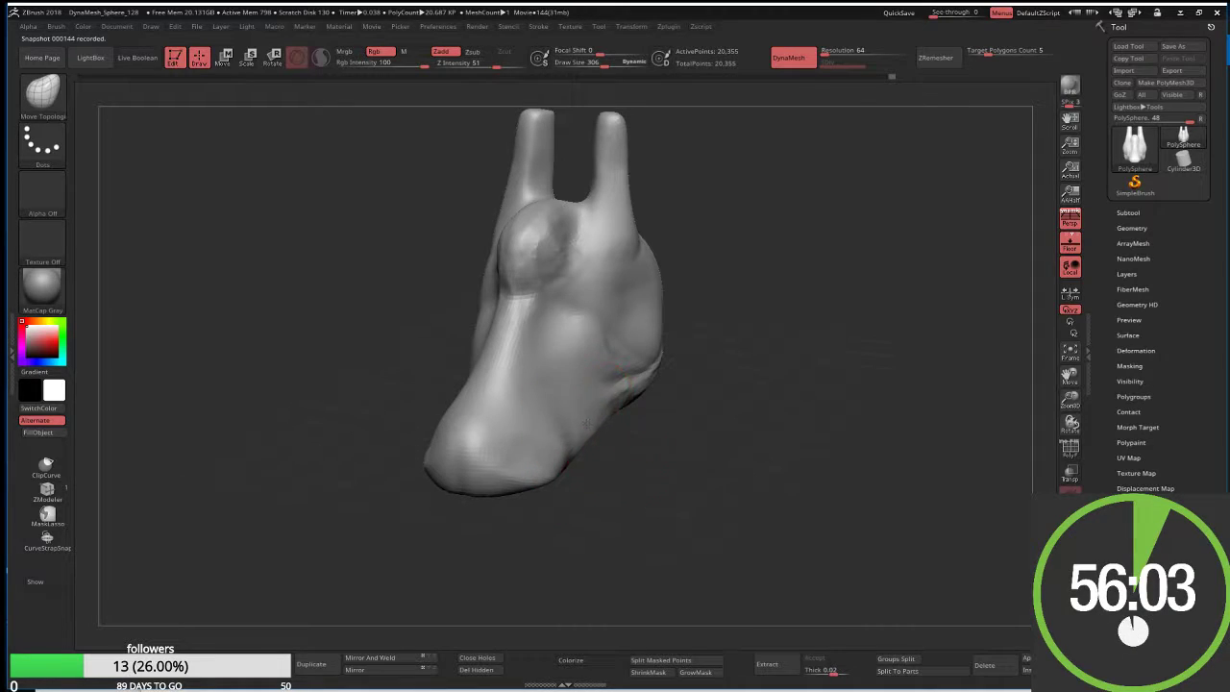
Turn the head until the snout faces the viewer and select the ClayBuildup brush
mouse_move(628, 445)
left_mouse_down()
mouse_move(593, 411)
mouse_move(547, 468)
left_mouse_up()
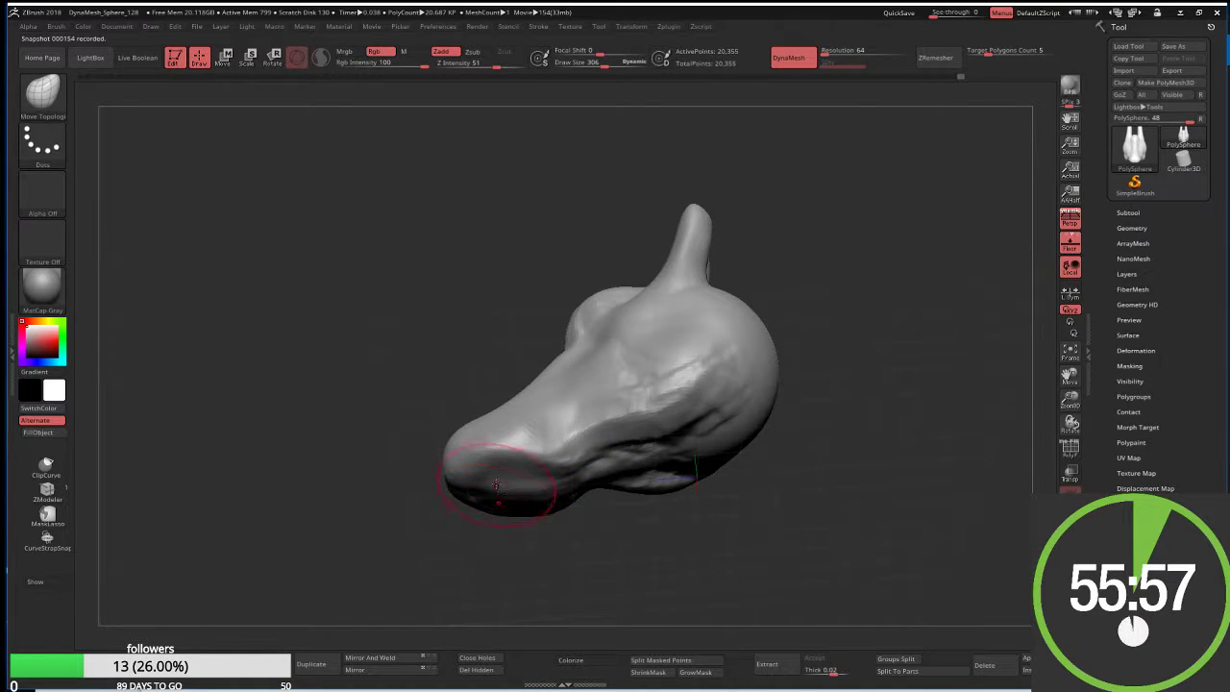
left_click_drag(598, 532, 575, 536)
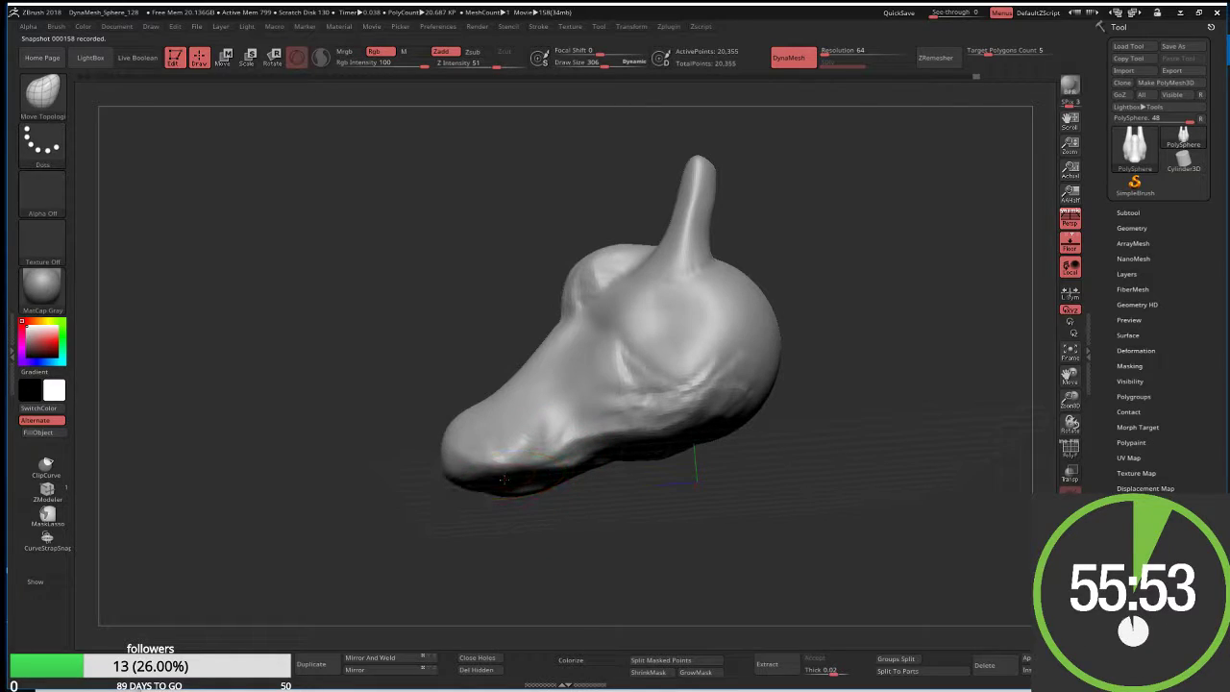
mouse_move(503, 513)
left_mouse_down()
mouse_move(483, 488)
mouse_move(474, 501)
left_mouse_up()
key("b")
key("c")
key("b")
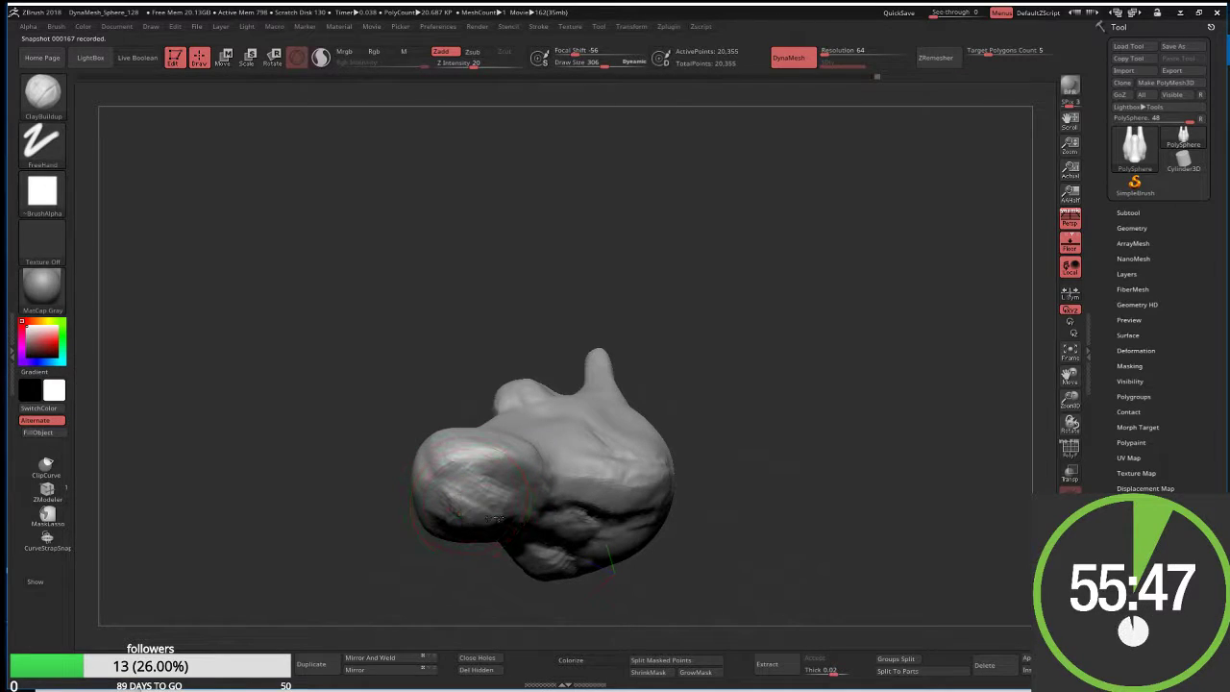
Look down on the head and mask its back, then return to a three-quarter view
left_click_drag(488, 352, 494, 398)
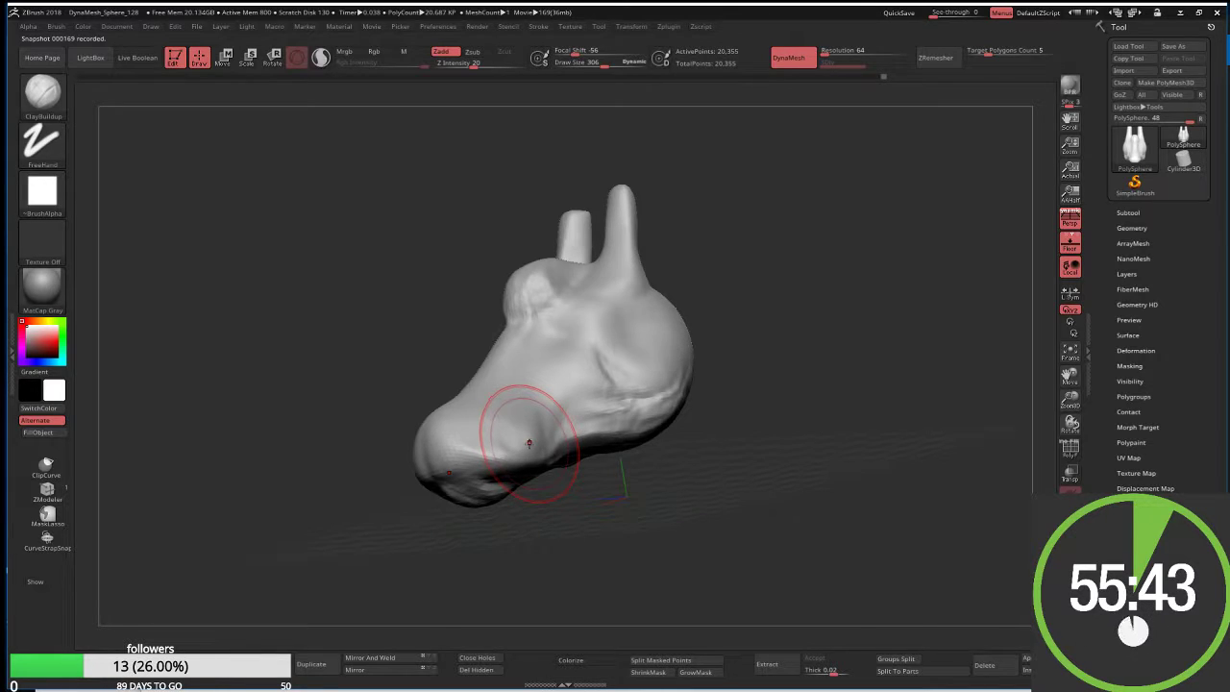
mouse_move(659, 494)
left_mouse_down()
mouse_move(688, 537)
mouse_move(756, 495)
left_mouse_up()
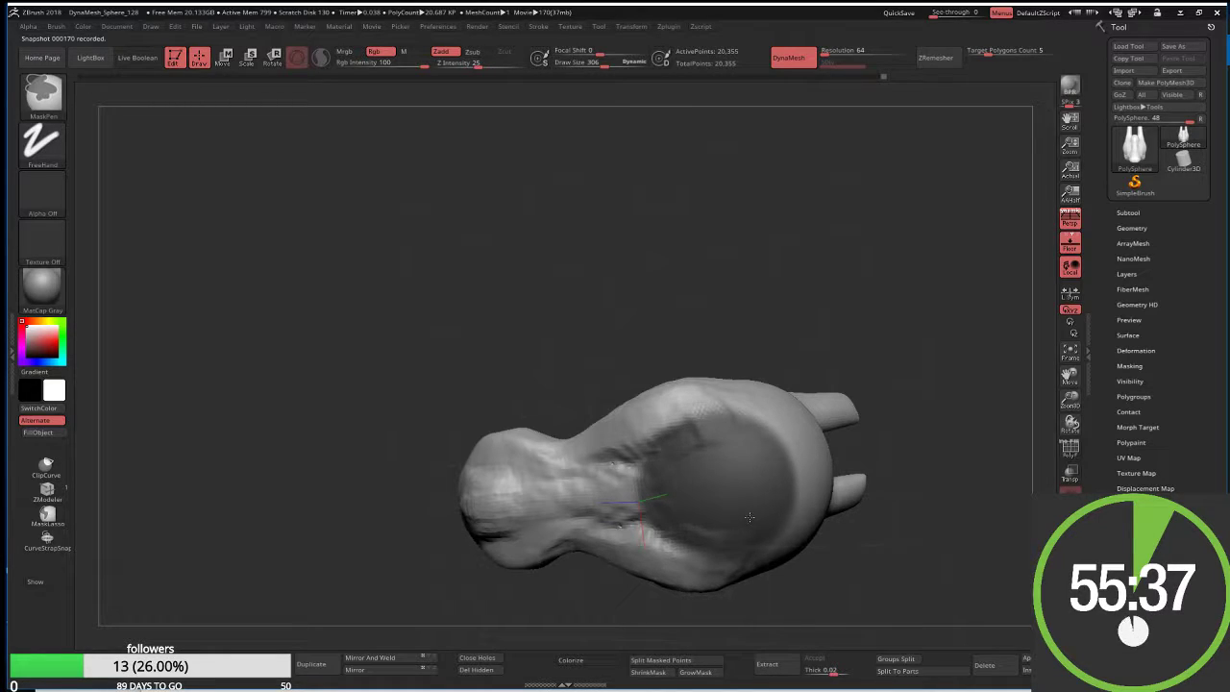
left_click_drag(726, 446, 696, 505, "ctrl")
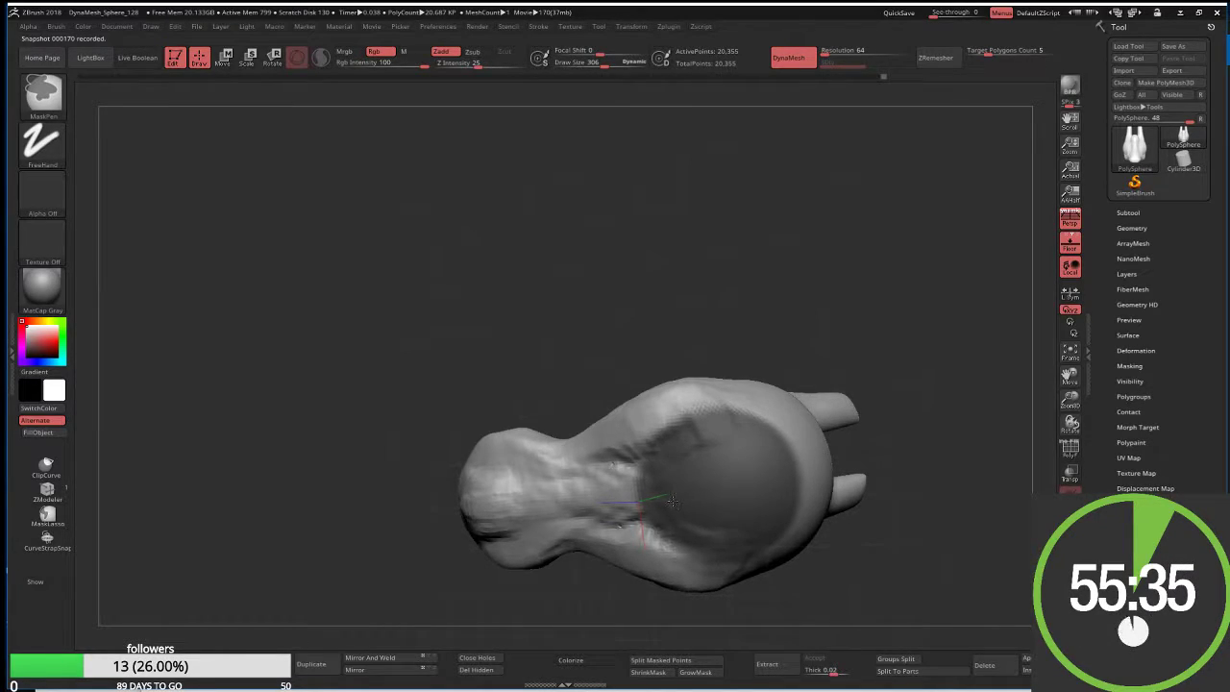
left_click_drag(612, 324, 566, 540)
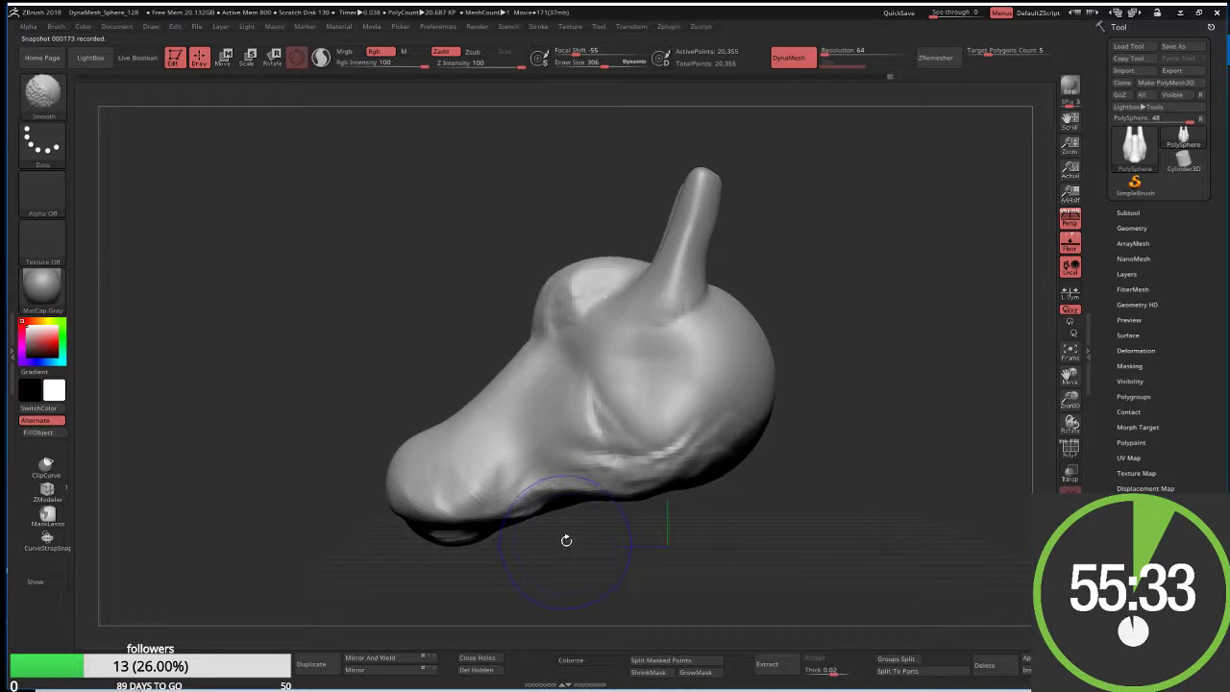
mouse_move(598, 481)
left_mouse_down()
mouse_move(524, 426)
mouse_move(577, 431)
left_mouse_up()
Extrude a long curving neck from the masked head, clear the mask, and set Draw Size 856
left_click(587, 443, "ctrl")
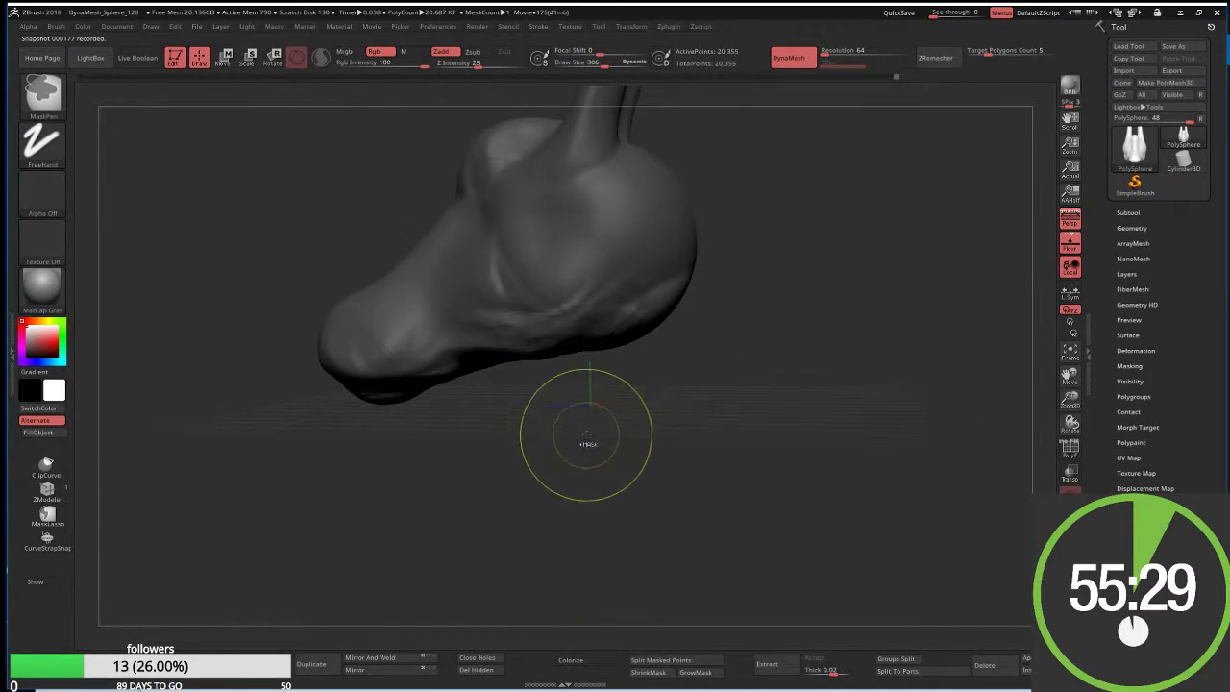
key("w")
right_click_drag(620, 257, 615, 166, "ctrl")
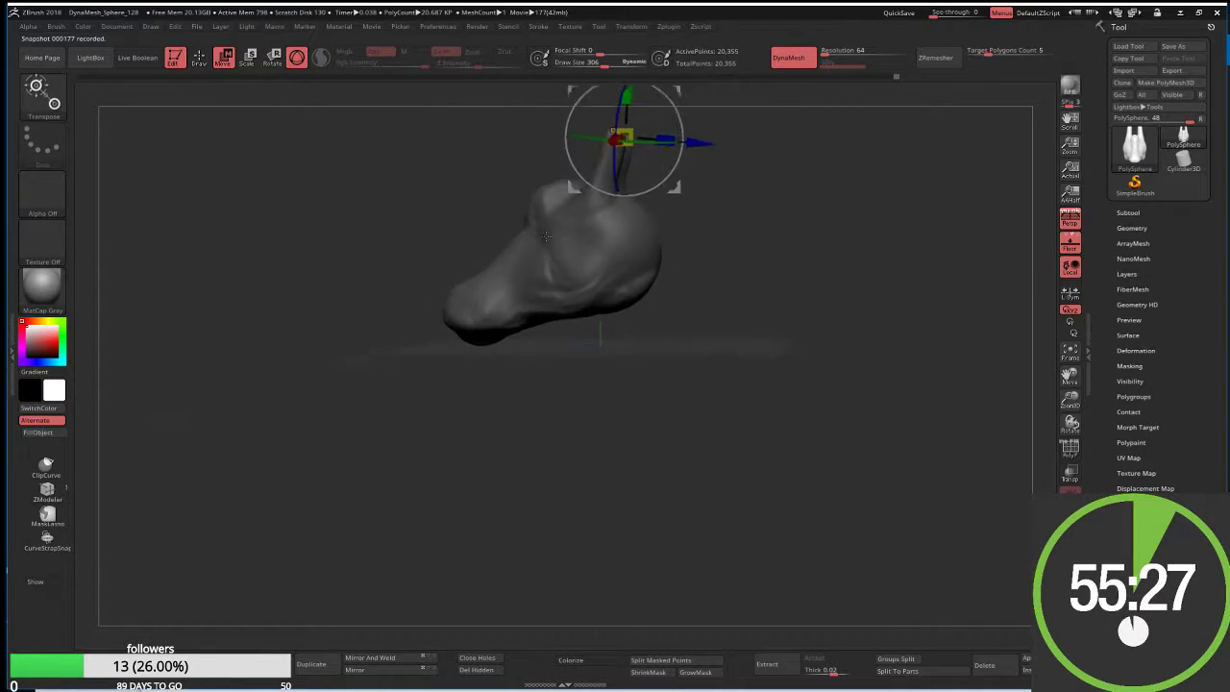
mouse_move(618, 87)
left_mouse_down()
mouse_move(647, 318)
mouse_move(669, 336)
left_mouse_up()
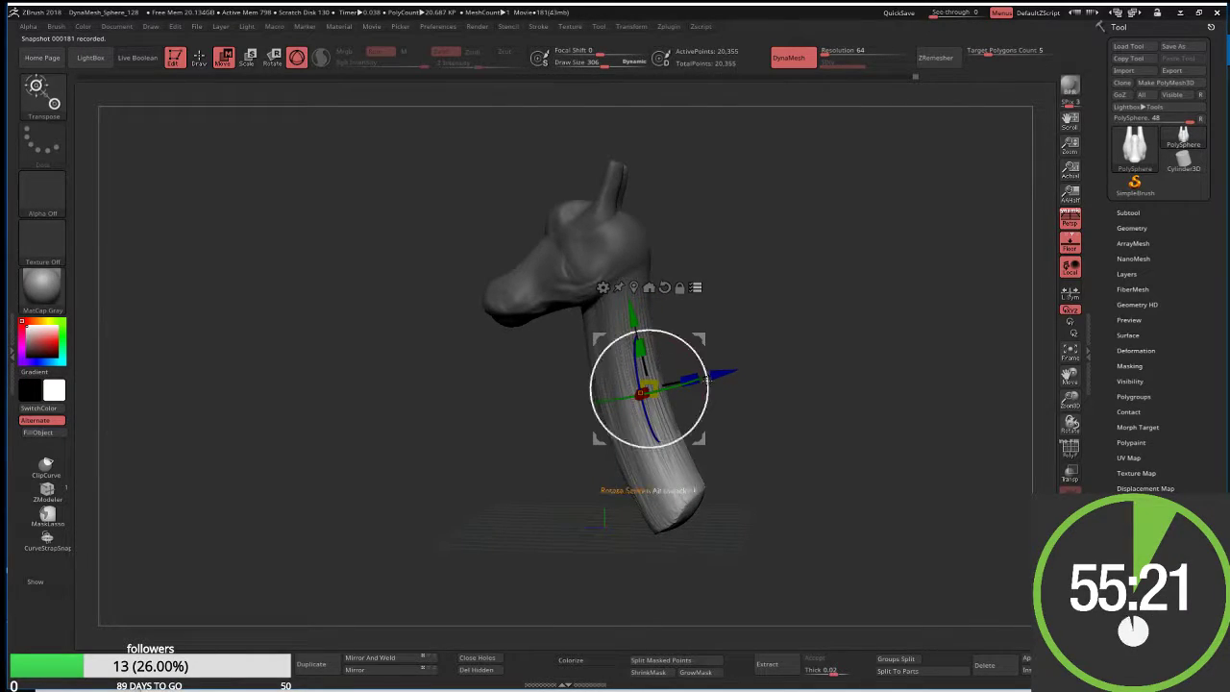
left_click_drag(727, 372, 732, 371)
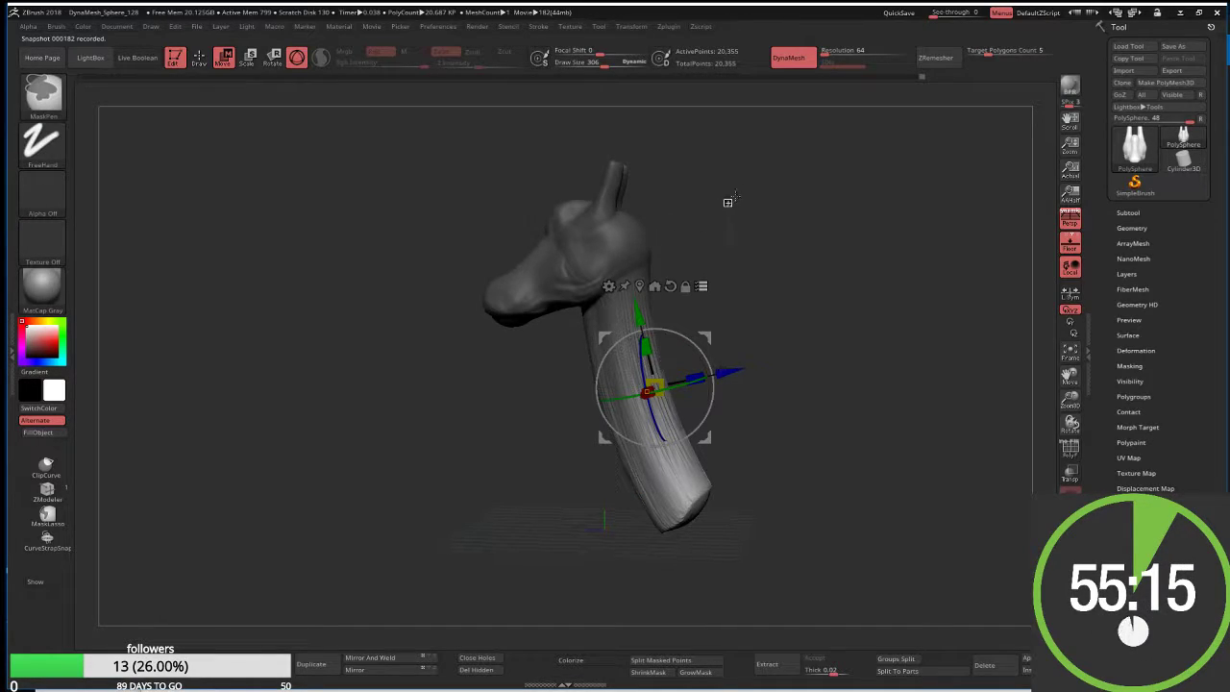
left_click_drag(728, 200, 749, 194, "ctrl")
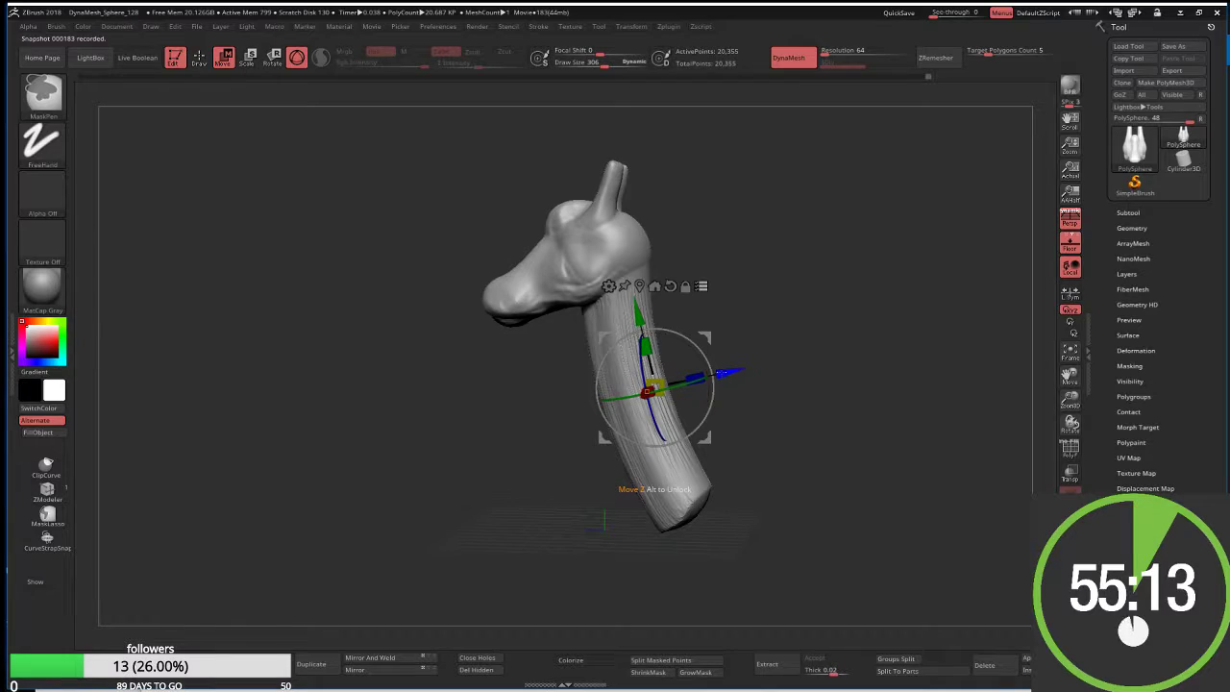
key("q")
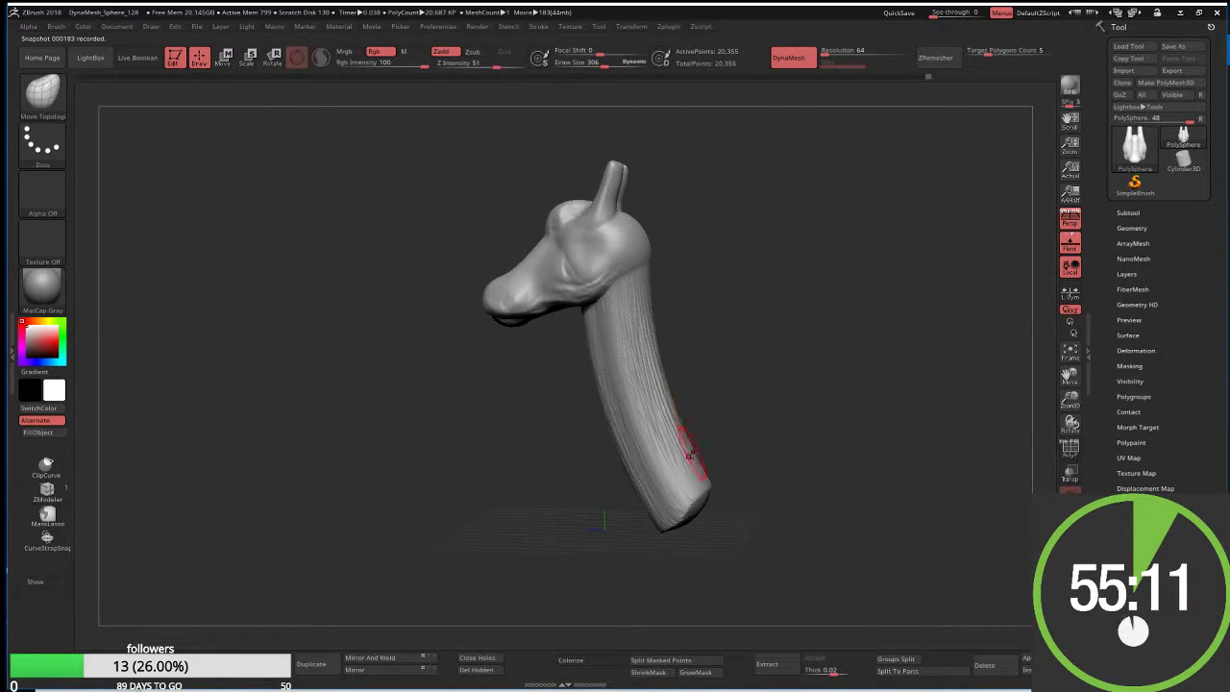
key("s")
mouse_move(701, 472)
left_mouse_down()
mouse_move(719, 465)
mouse_move(699, 357)
left_mouse_up()
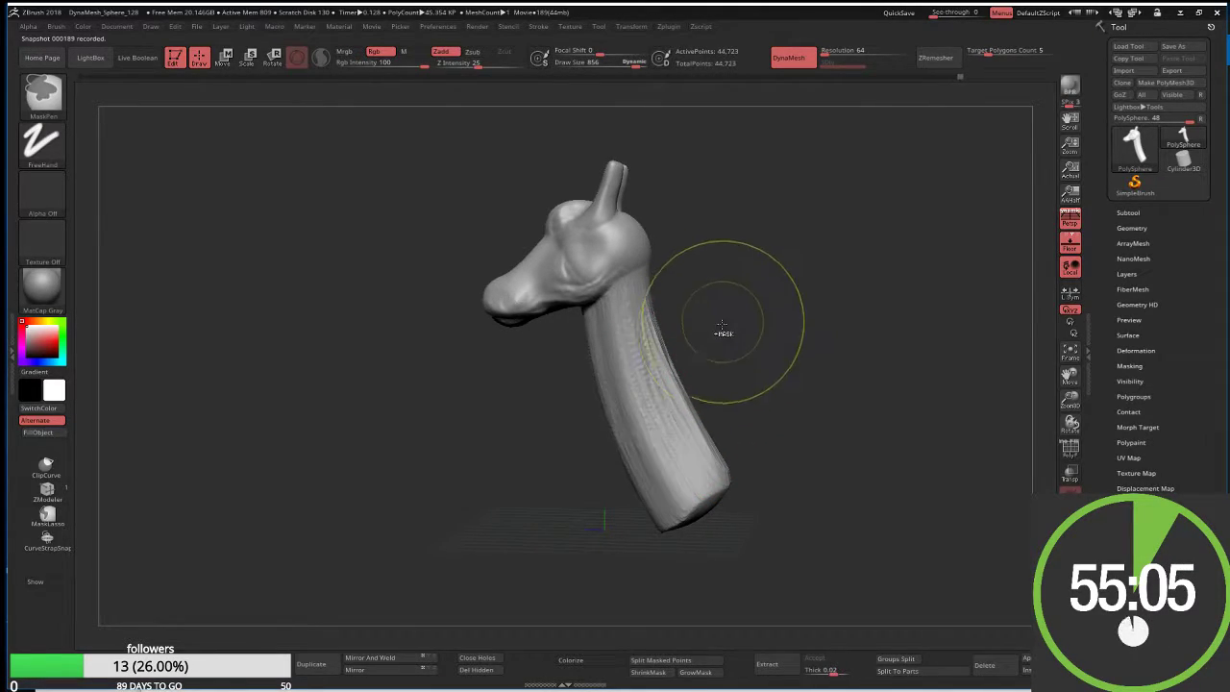
DynaMesh the model, lower Draw Size to 603, and pull the snout into a longer muzzle
left_click_drag(730, 288, 742, 305, "ctrl")
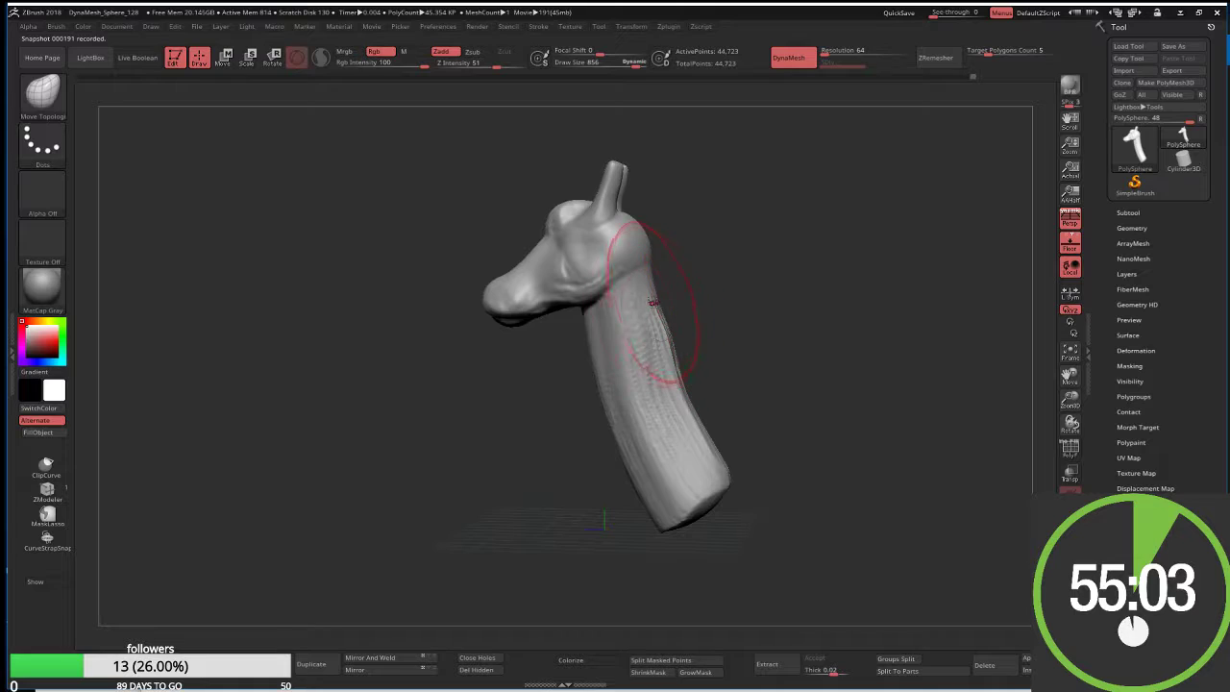
key("s")
left_click_drag(666, 278, 659, 271)
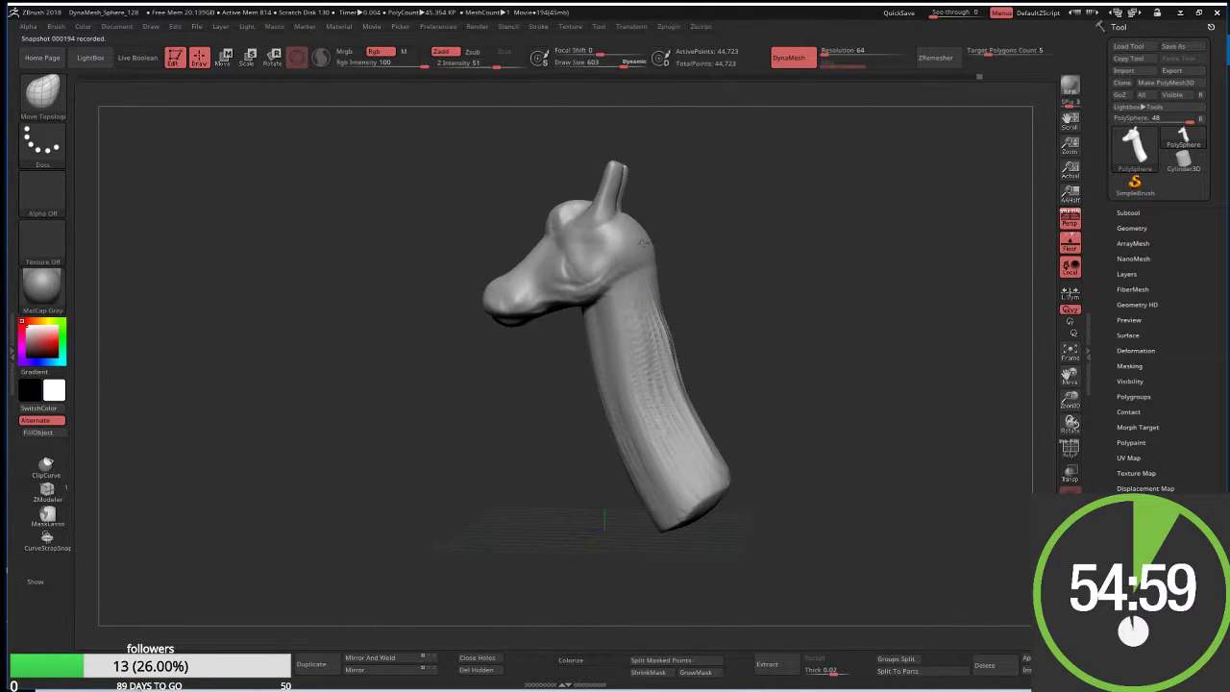
left_click_drag(632, 242, 644, 262)
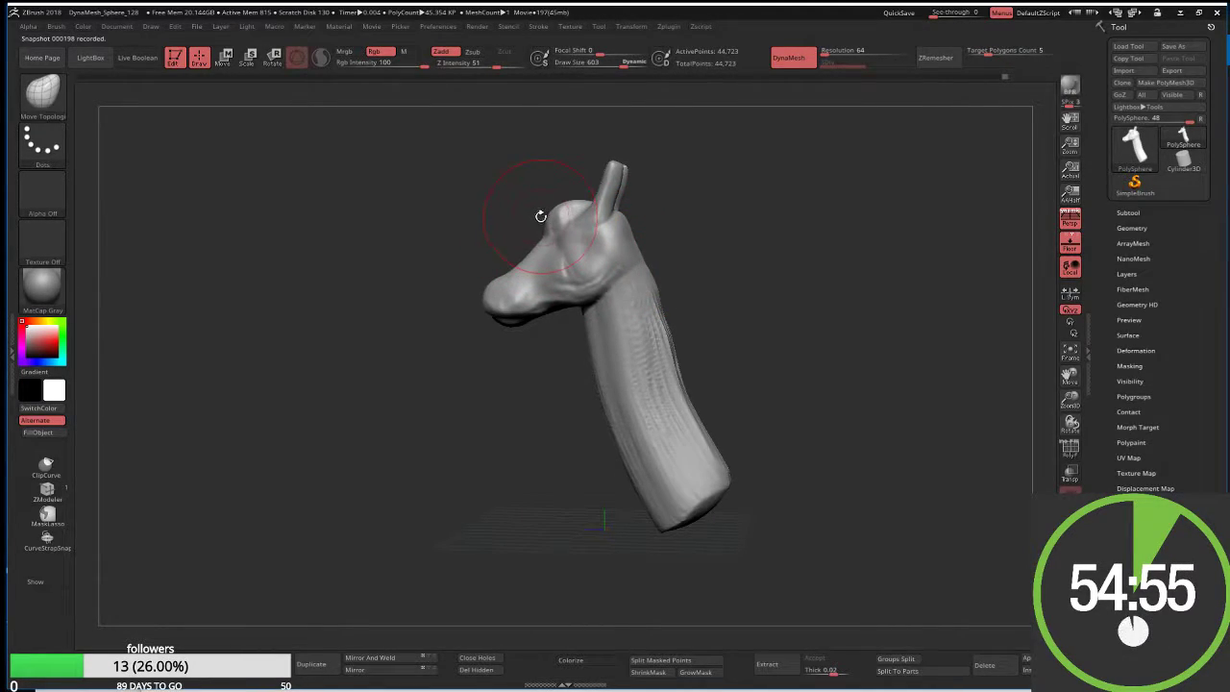
left_click_drag(540, 216, 531, 227)
left_click_drag(493, 291, 481, 315)
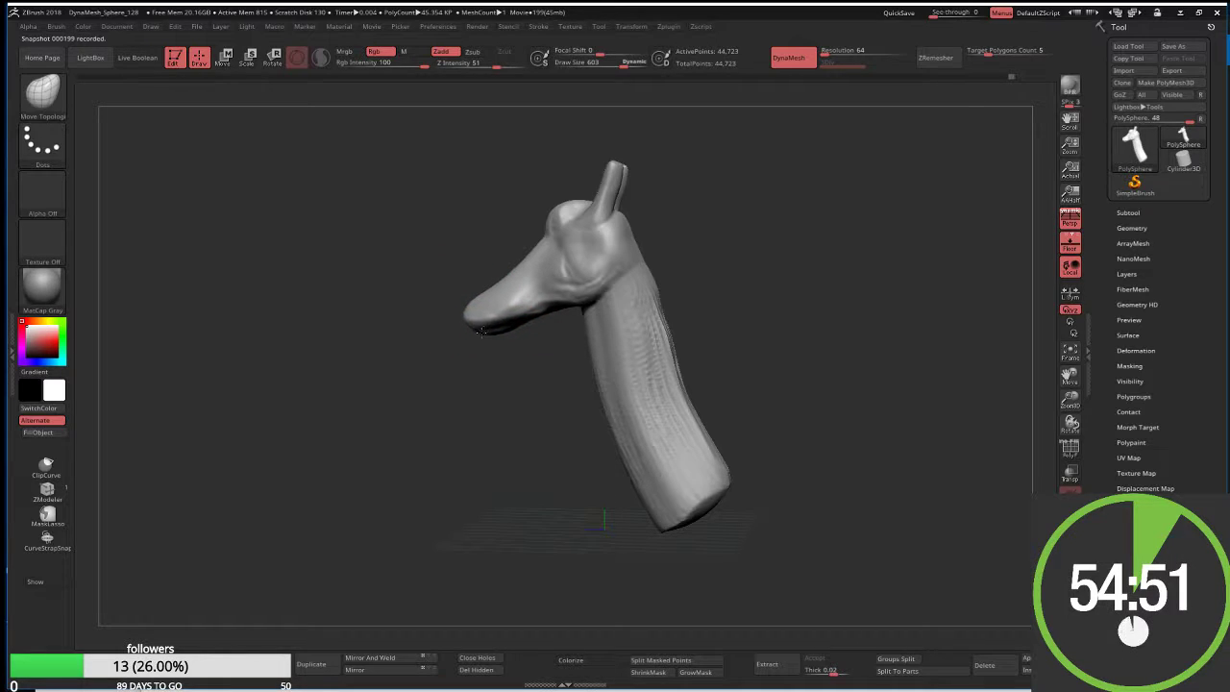
left_click_drag(478, 303, 471, 313)
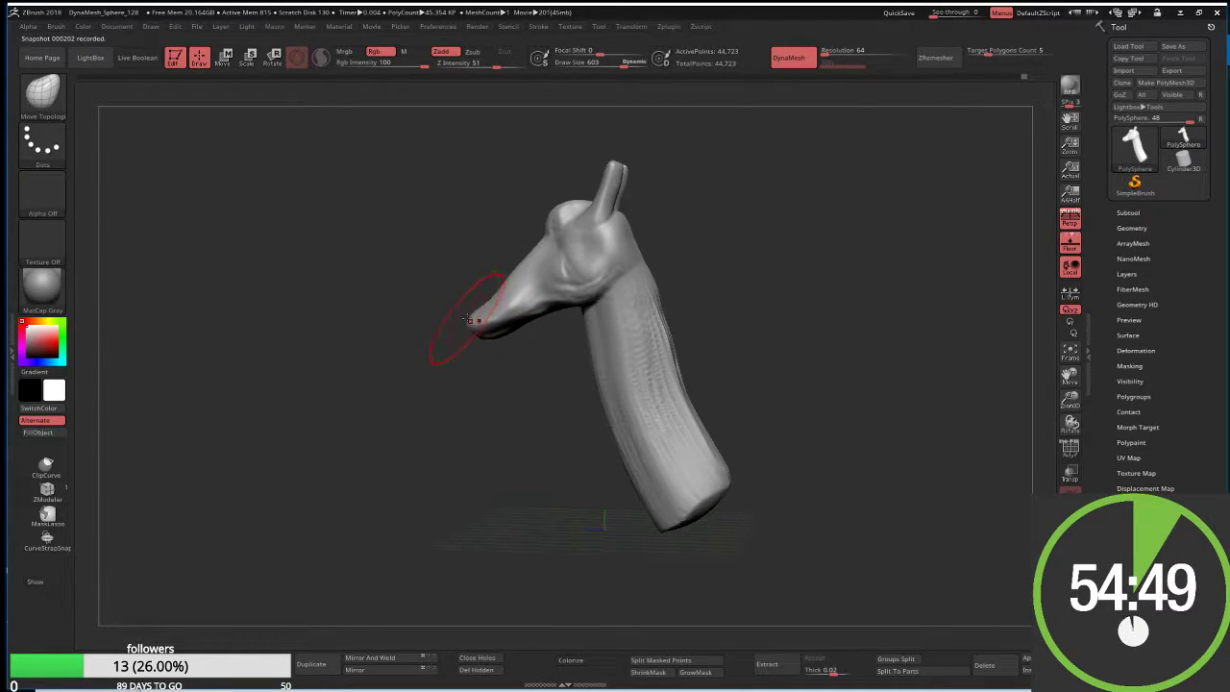
mouse_move(510, 247)
left_mouse_down()
mouse_move(669, 250)
mouse_move(626, 269)
mouse_move(608, 303)
left_mouse_up()
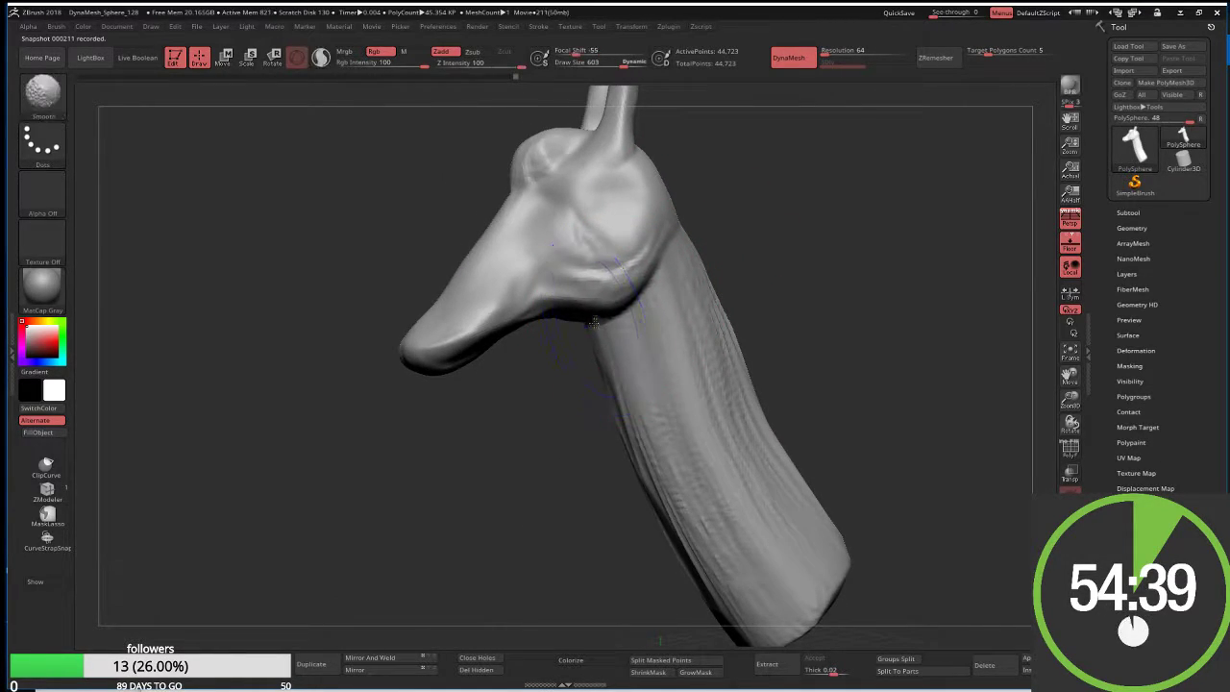
Switch to ClayBuildup and build up clay under the jaw
mouse_move(557, 392)
left_mouse_down()
mouse_move(566, 323)
mouse_move(586, 302)
left_mouse_up()
key("b")
key("c")
key("b")
key("s")
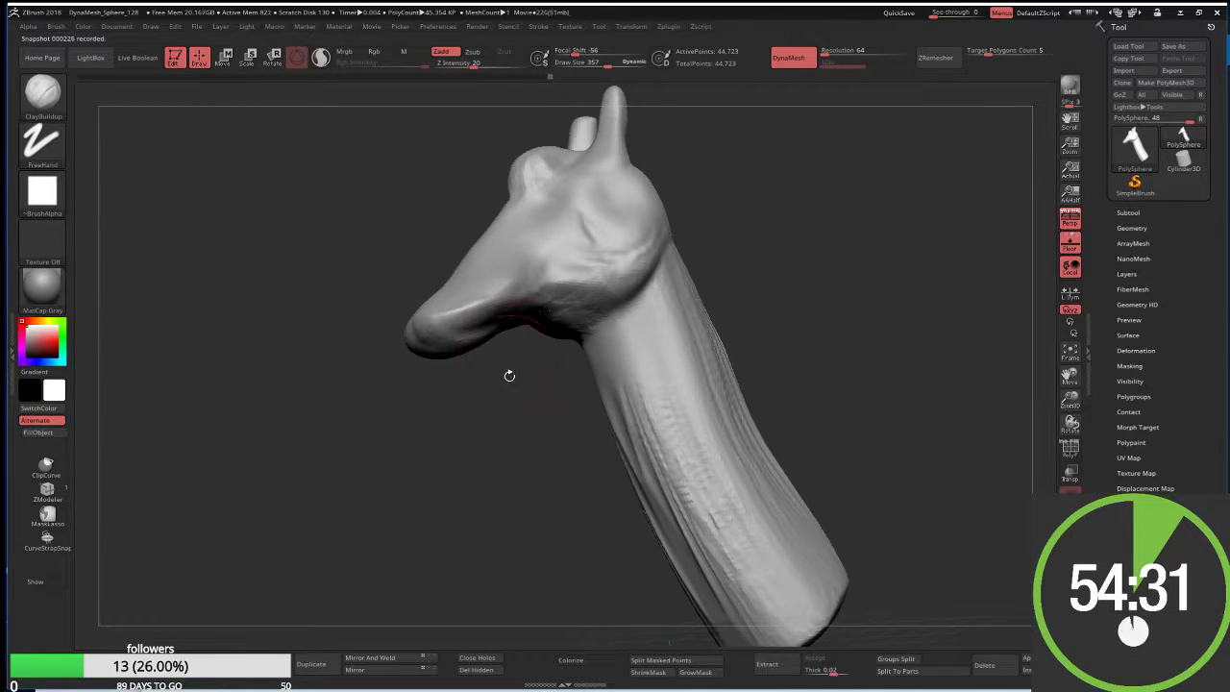
left_click_drag(509, 375, 490, 330)
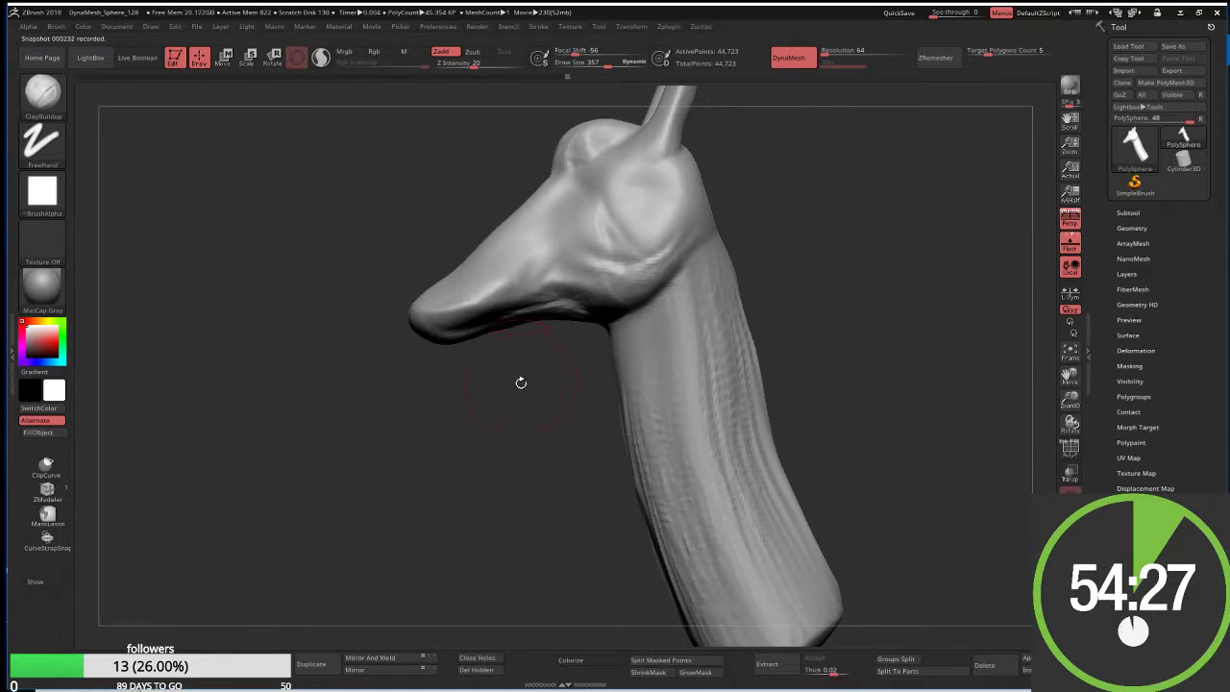
left_click_drag(521, 383, 496, 314)
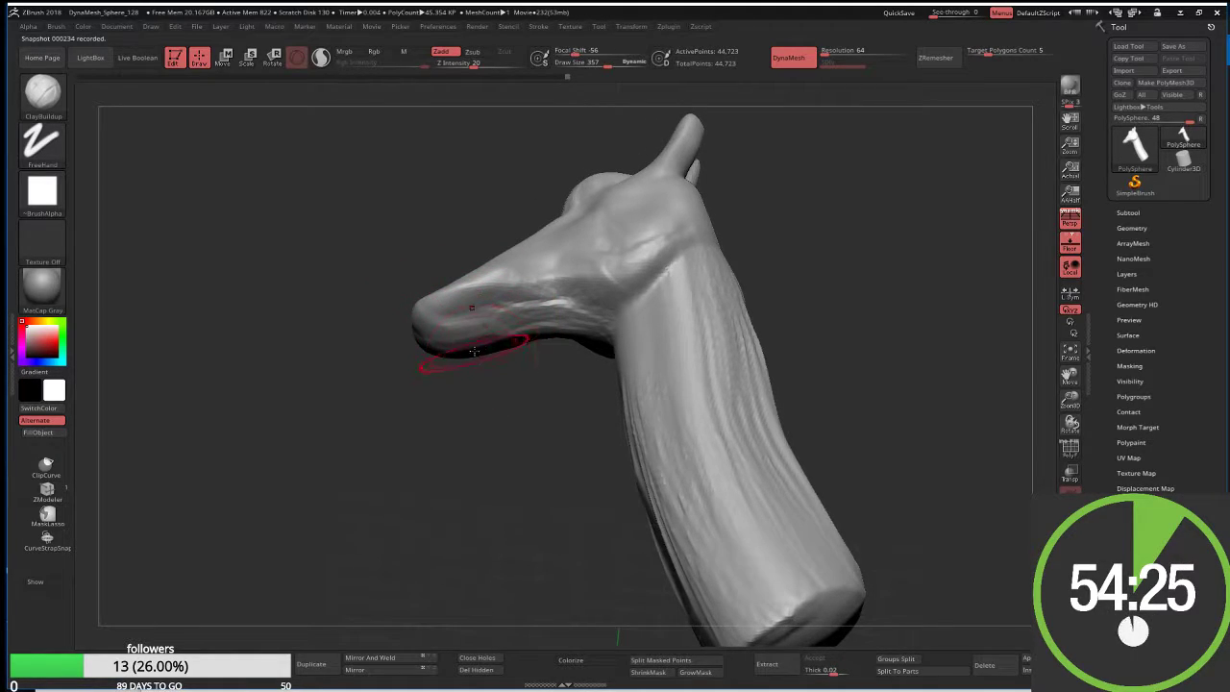
left_click_drag(451, 343, 530, 320)
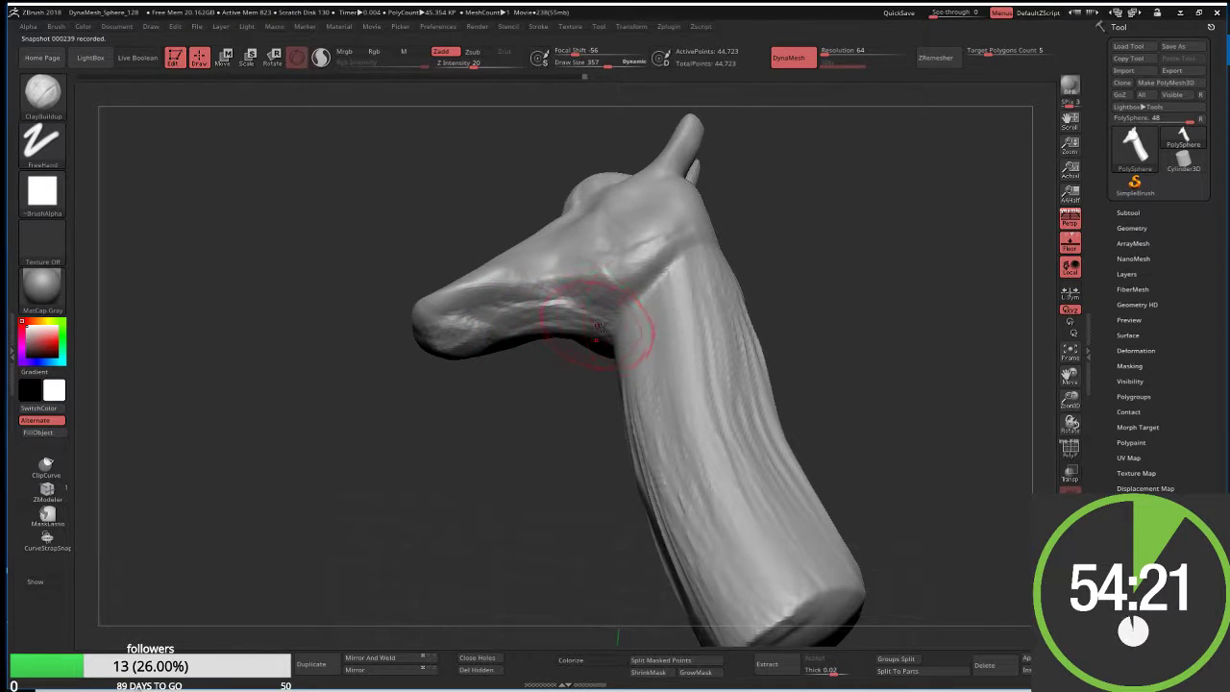
Add clay along the cheek and upper neck to join the head to the neck
mouse_move(626, 241)
left_mouse_down()
mouse_move(673, 207)
mouse_move(630, 182)
mouse_move(628, 206)
mouse_move(659, 192)
mouse_move(701, 216)
mouse_move(689, 248)
left_mouse_up()
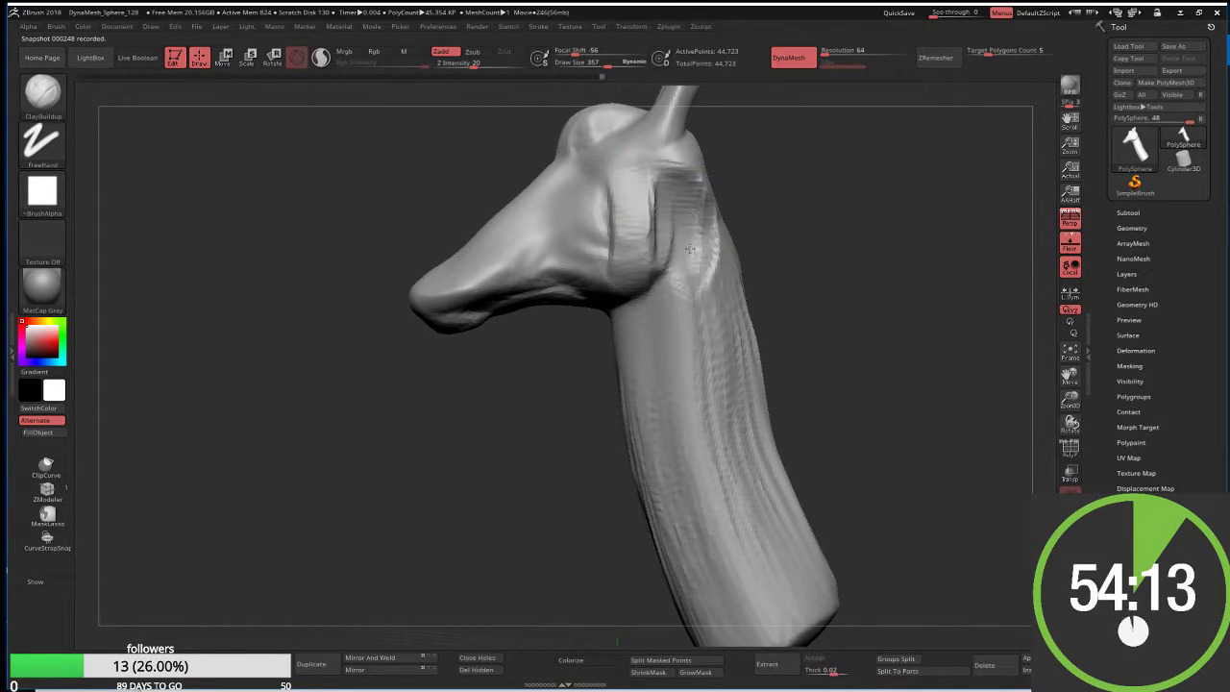
right_click_drag(689, 247, 677, 192)
mouse_move(677, 192)
left_mouse_down()
mouse_move(691, 154)
mouse_move(716, 165)
mouse_move(710, 212)
left_mouse_up()
left_click_drag(697, 154, 721, 216)
right_click_drag(730, 192, 796, 153)
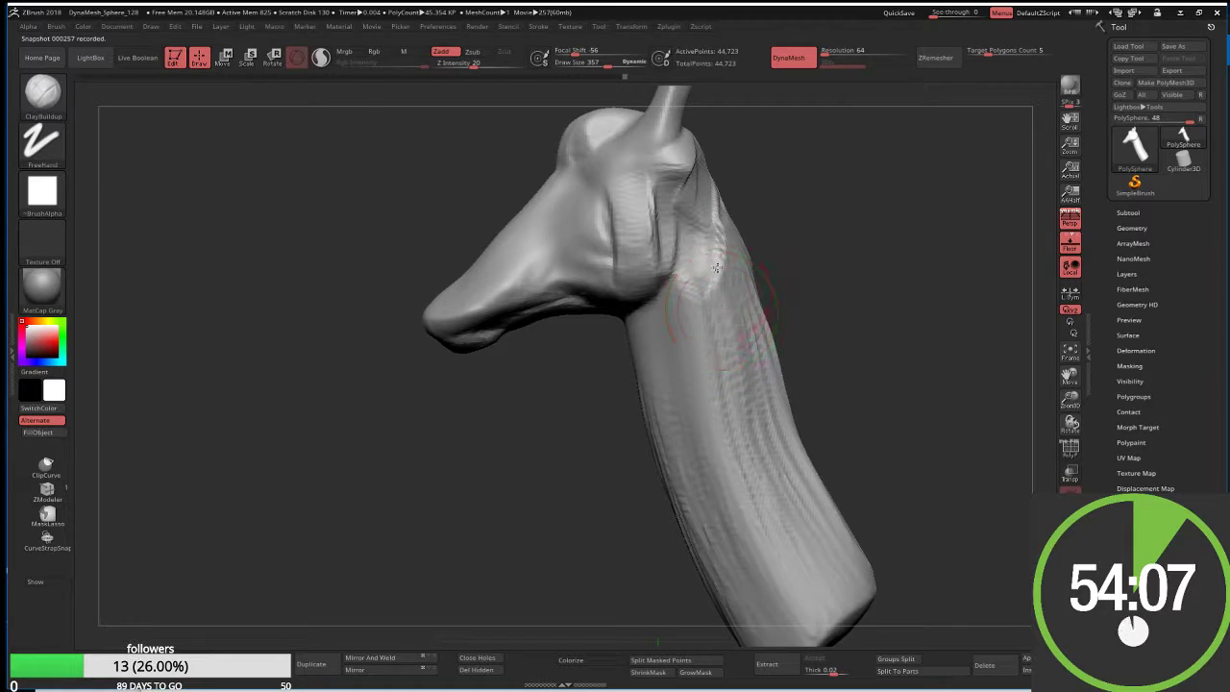
mouse_move(790, 275)
right_mouse_down()
mouse_move(730, 307)
mouse_move(803, 356)
right_mouse_up()
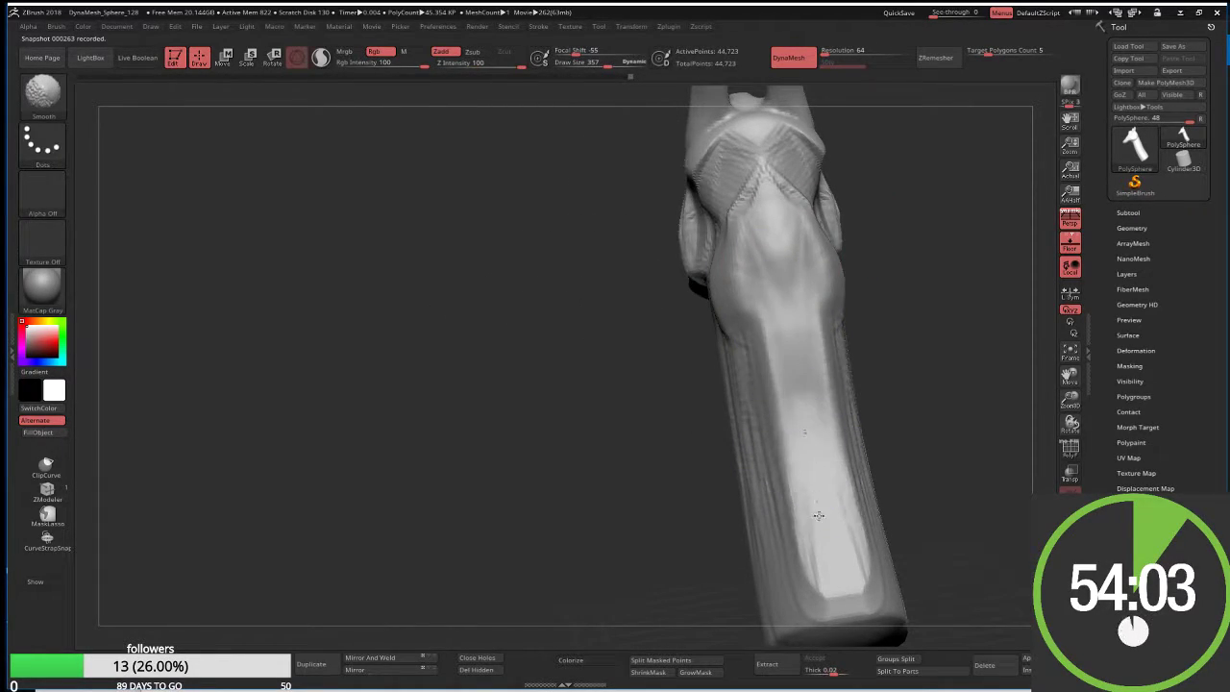
Smooth the lower neck and the neck just below the head
left_click_drag(818, 515, 817, 548, "shift")
left_click_drag(797, 453, 759, 466, "shift")
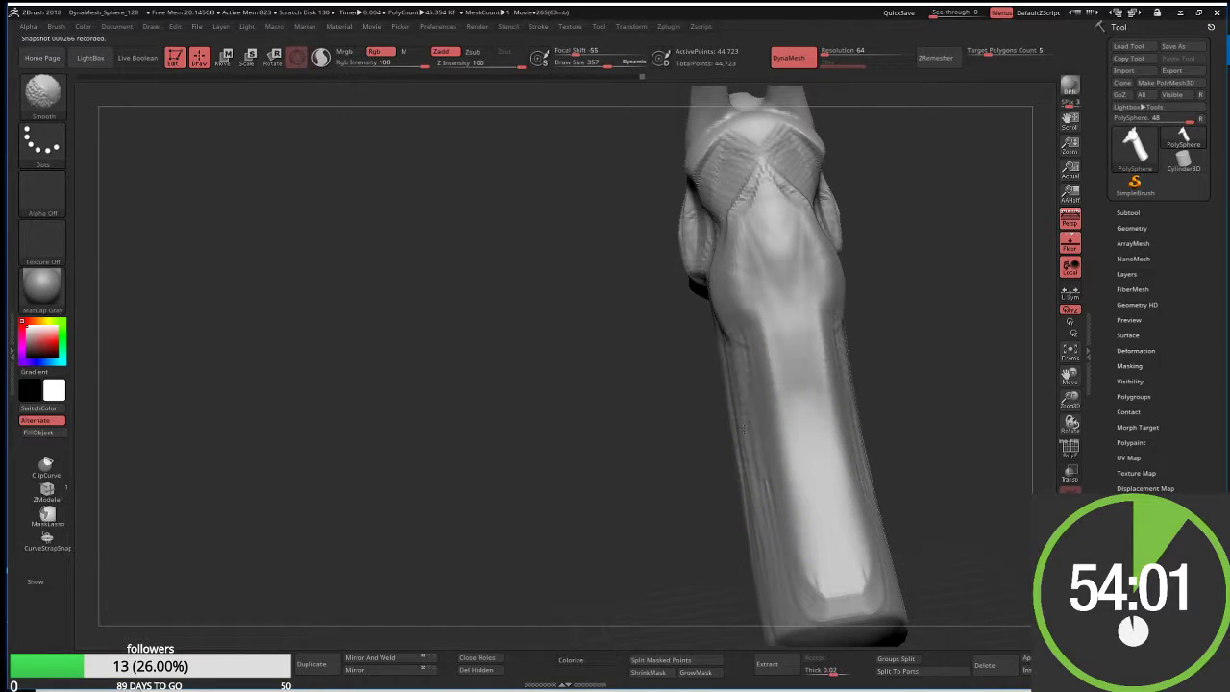
right_click_drag(632, 516, 625, 265)
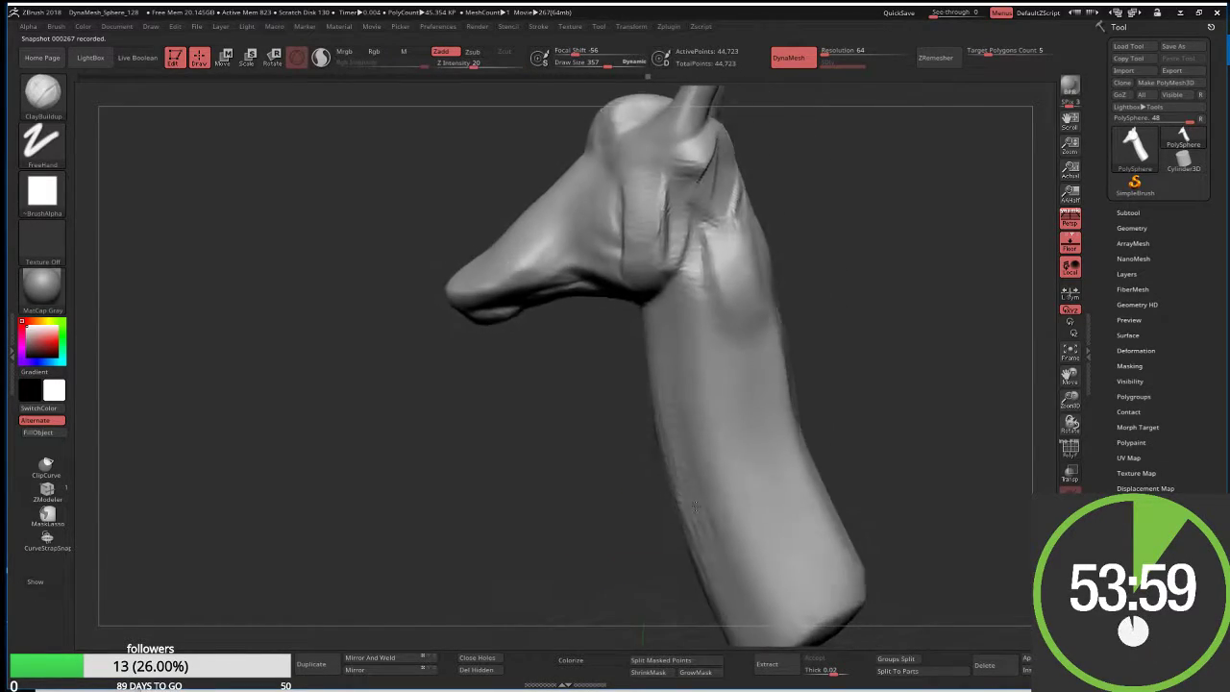
mouse_move(631, 274)
left_mouse_down("shift")
mouse_move(666, 271)
mouse_move(672, 206)
left_mouse_up("shift")
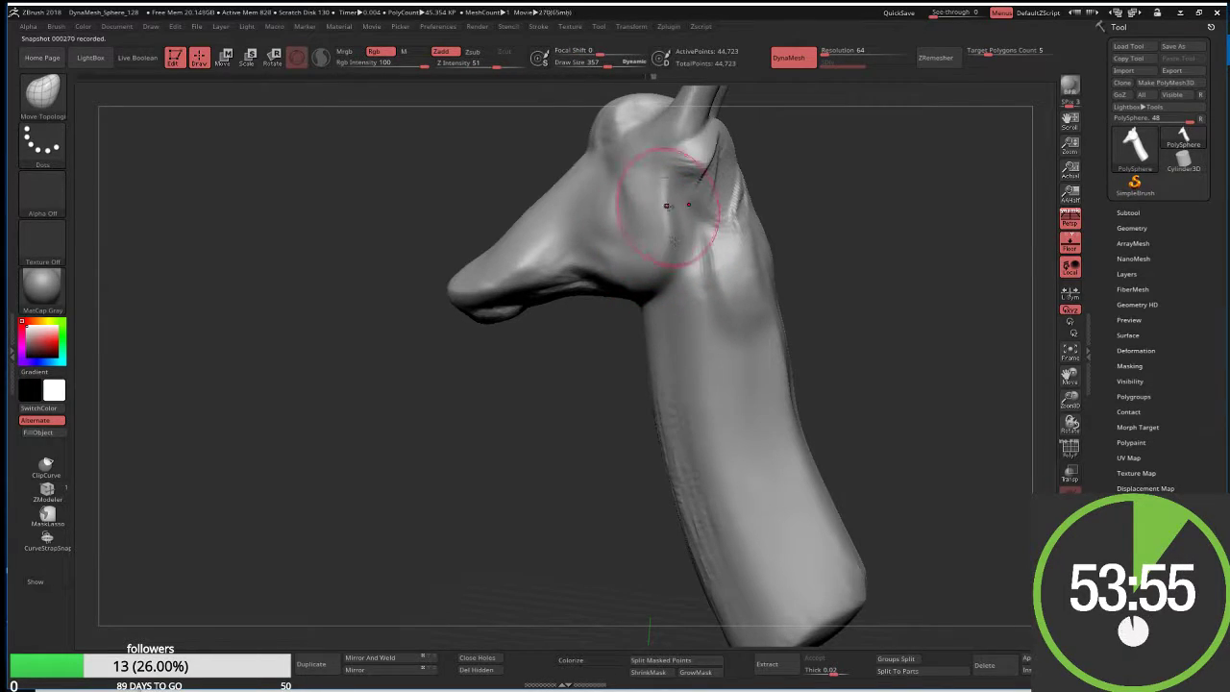
Reshape the head–neck junction into a cleaner contour with Move Topological
mouse_move(674, 256)
left_mouse_down()
mouse_move(681, 183)
mouse_move(700, 198)
mouse_move(718, 173)
left_mouse_up()
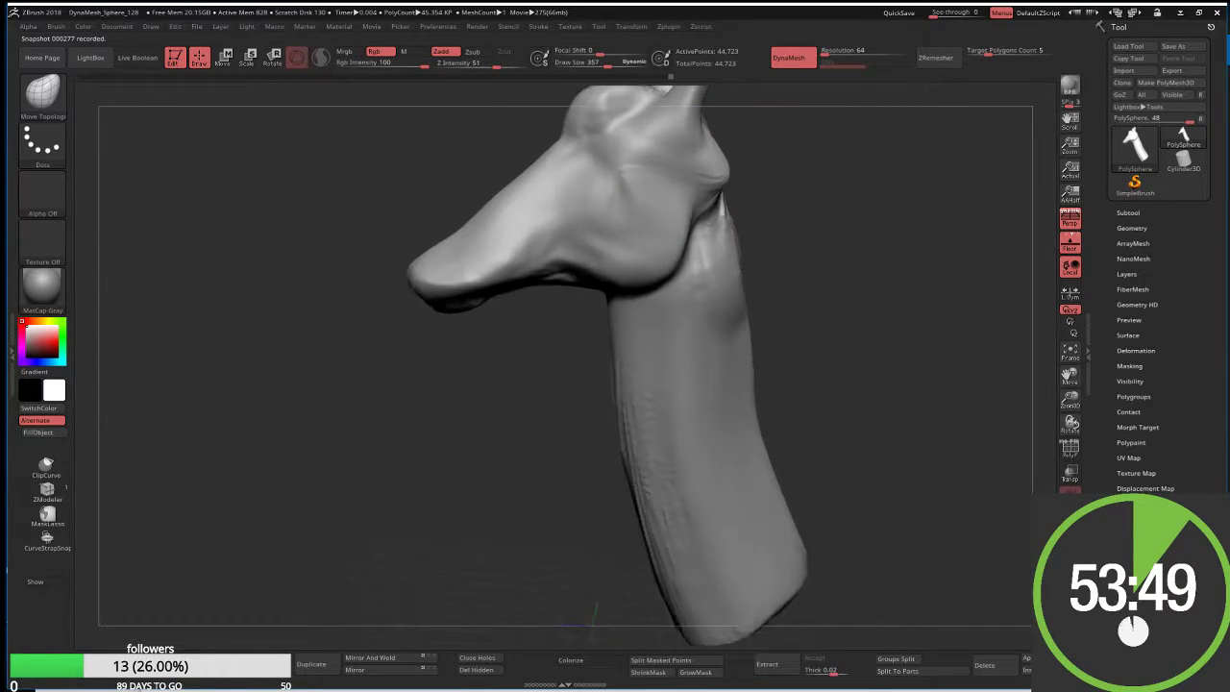
right_click_drag(720, 173, 672, 212)
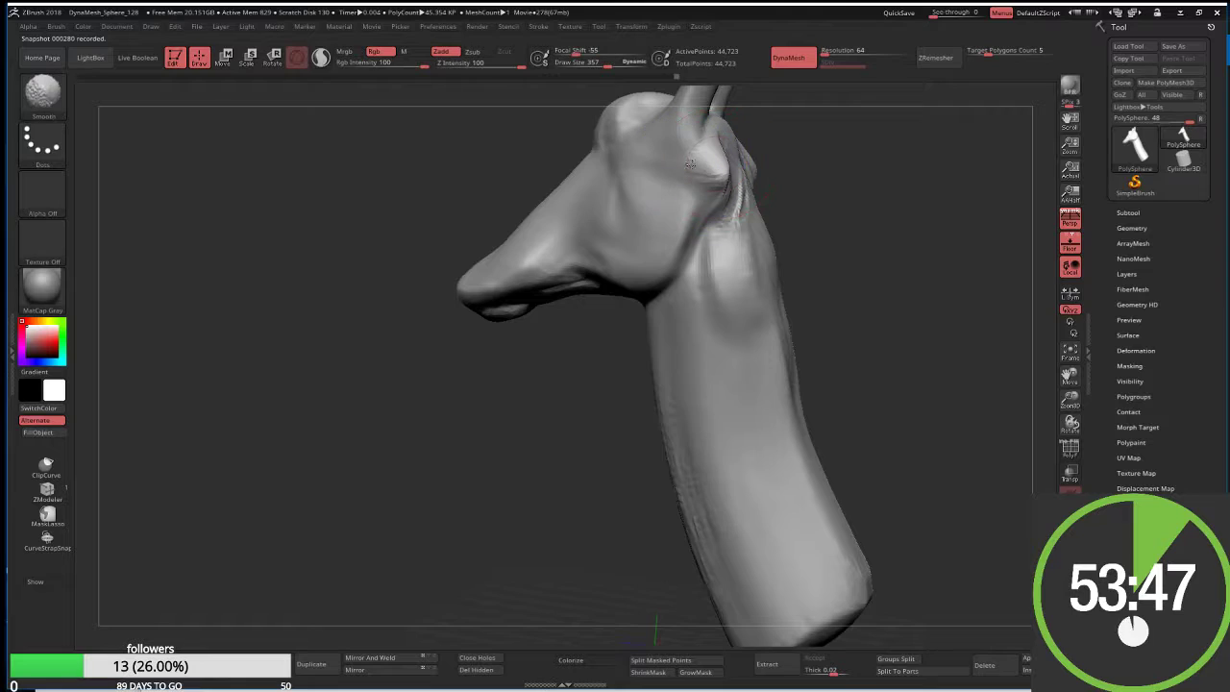
mouse_move(718, 170)
left_mouse_down()
mouse_move(776, 151)
mouse_move(822, 300)
left_mouse_up()
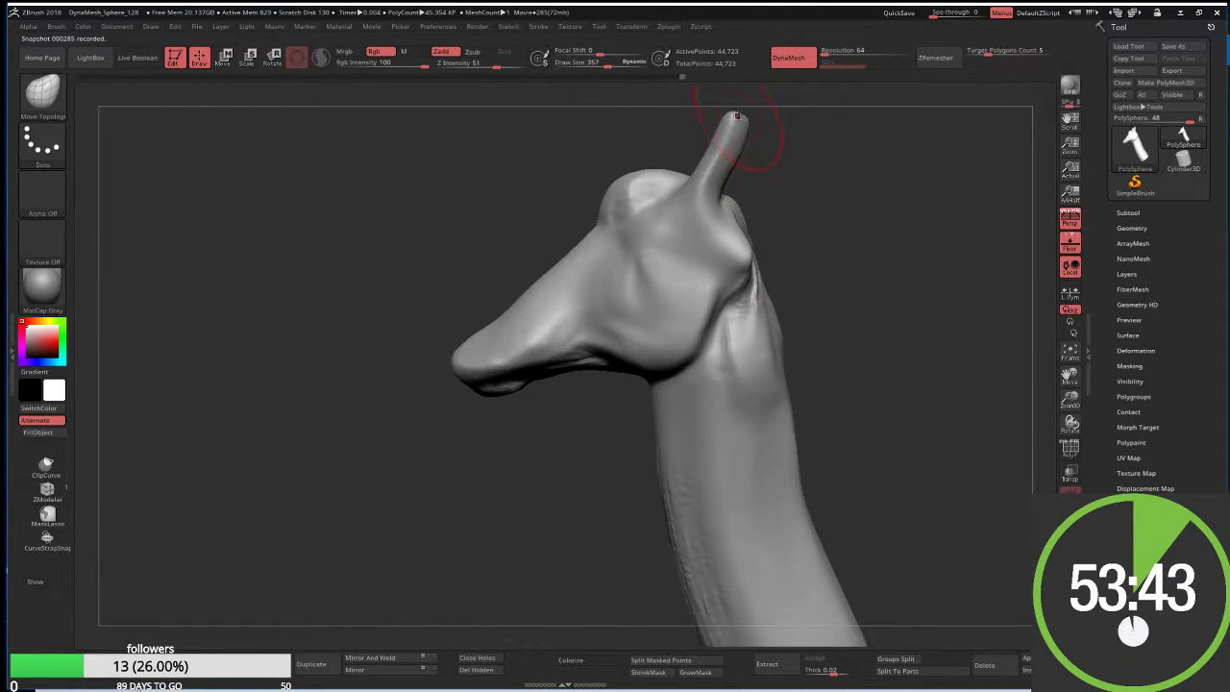
Sculpt the two ossicone bases with ClayBuildup at draw size 188
left_click_drag(744, 123, 750, 209)
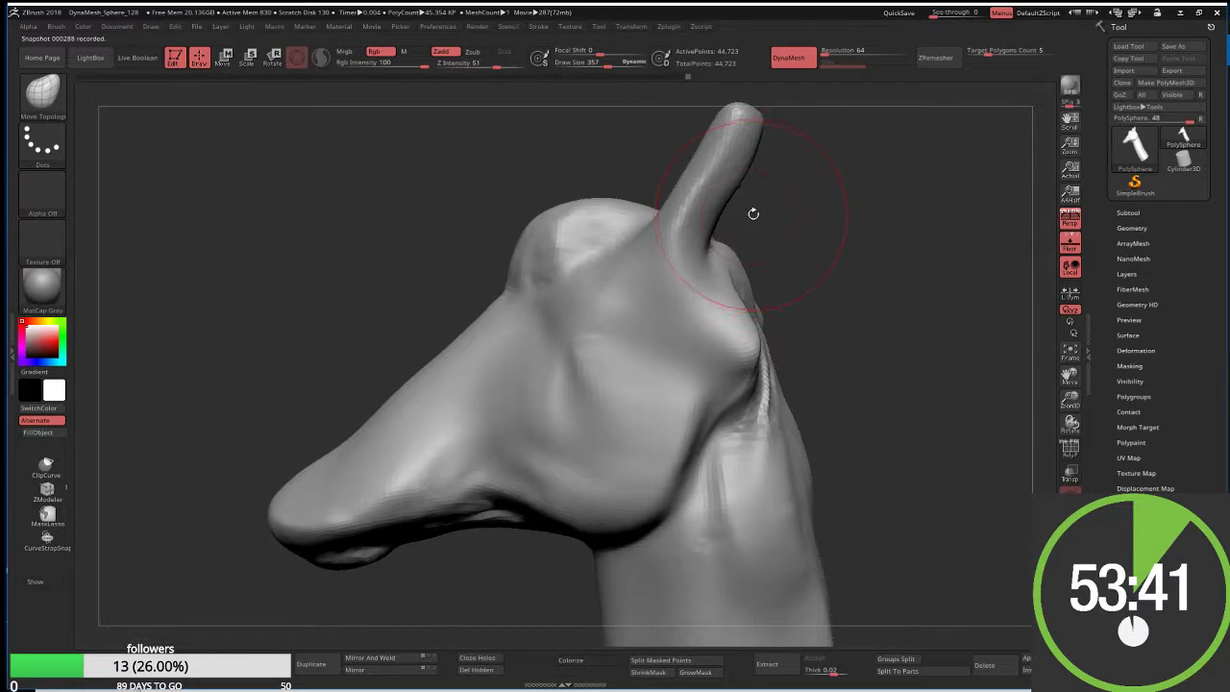
key("b")
key("c")
key("b")
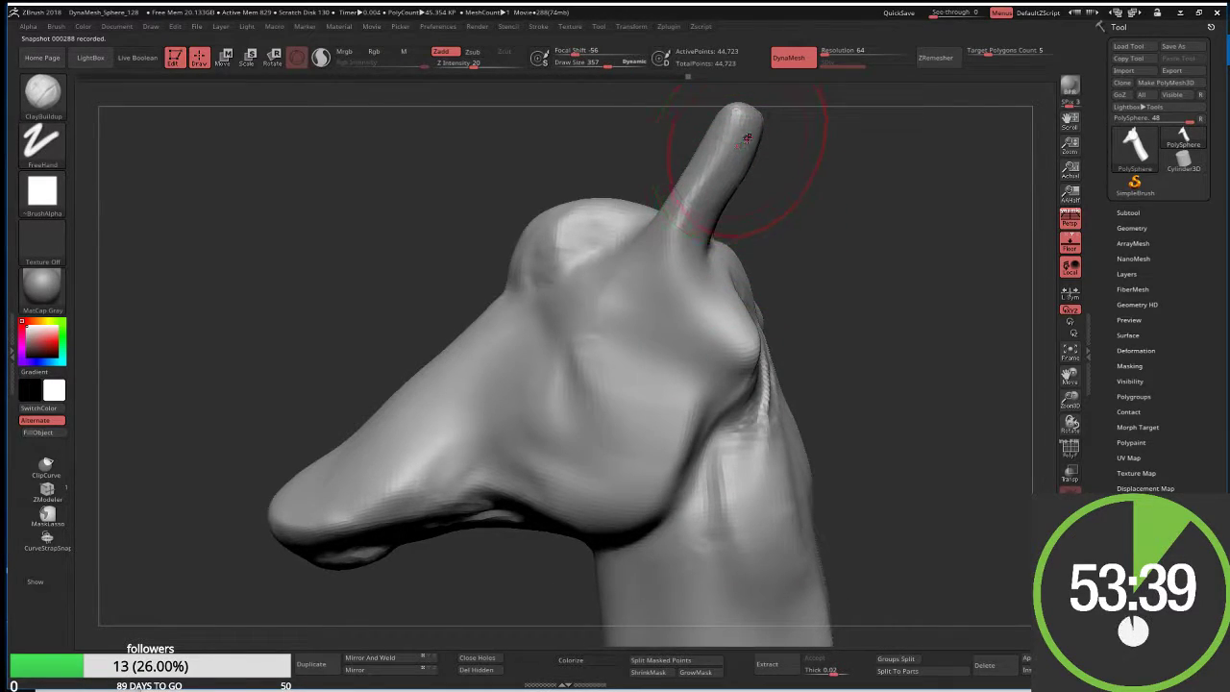
key("s")
mouse_move(746, 137)
left_mouse_down()
mouse_move(730, 138)
mouse_move(782, 124)
mouse_move(696, 159)
mouse_move(754, 120)
left_mouse_up()
mouse_move(672, 126)
left_mouse_down()
mouse_move(733, 194)
mouse_move(672, 252)
mouse_move(707, 194)
mouse_move(645, 234)
mouse_move(575, 218)
mouse_move(549, 182)
mouse_move(586, 293)
mouse_move(659, 332)
left_mouse_up()
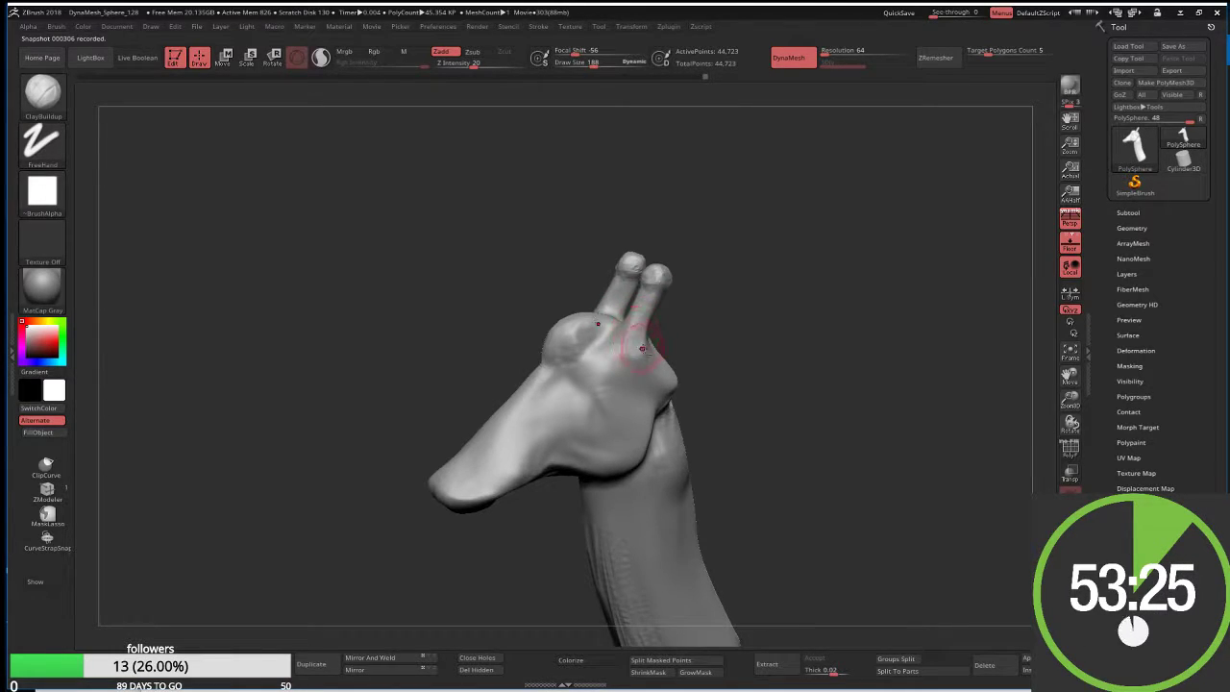
right_click_drag(642, 348, 640, 357)
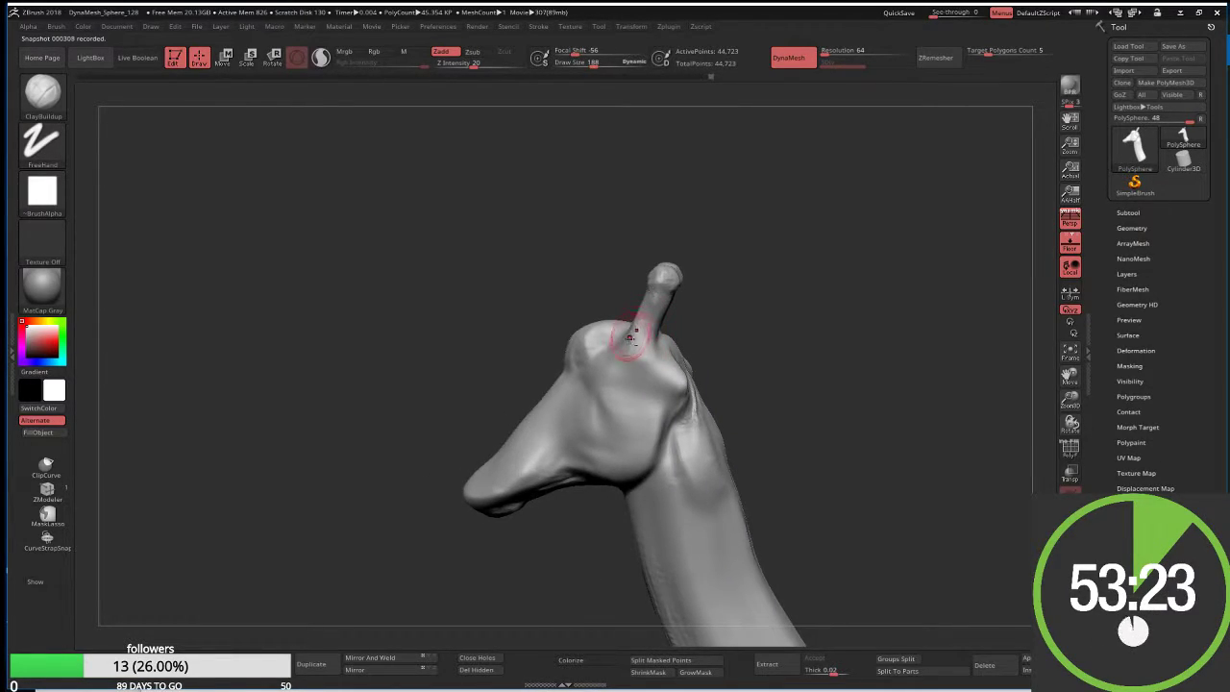
mouse_move(639, 309)
right_mouse_down()
mouse_move(612, 322)
mouse_move(622, 367)
mouse_move(717, 356)
mouse_move(700, 305)
right_mouse_up()
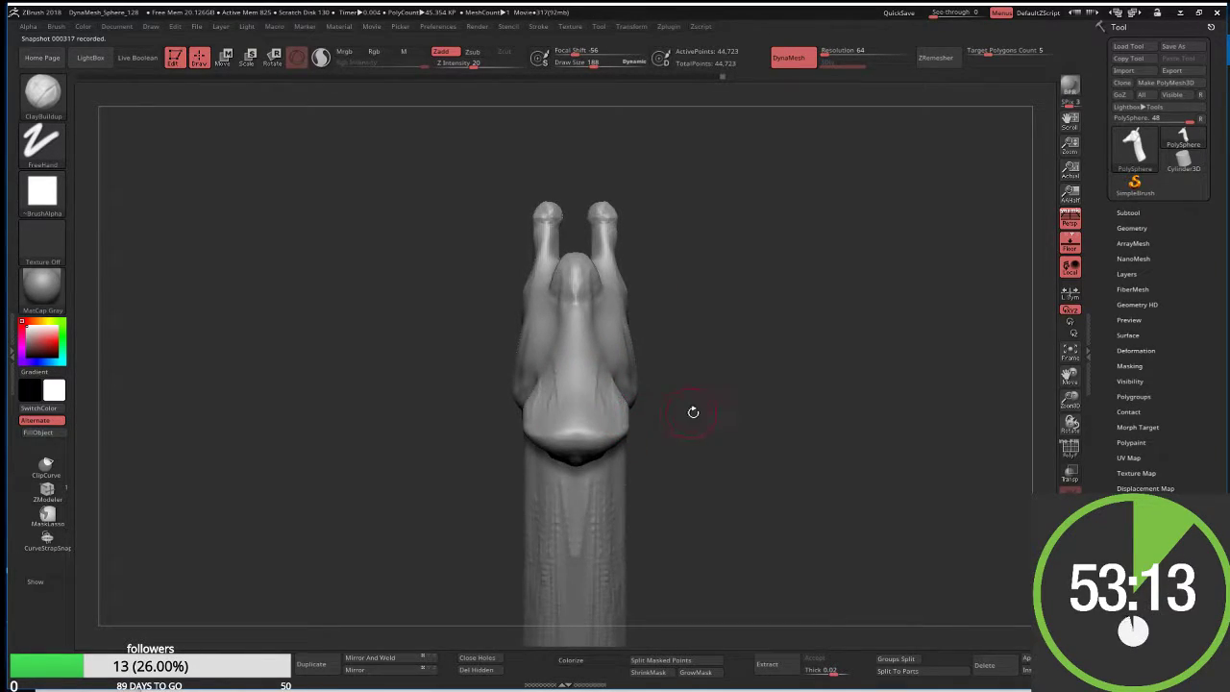
Pull the snout into a longer muzzle with Move Topological at draw size 306
left_click_drag(693, 412, 619, 402)
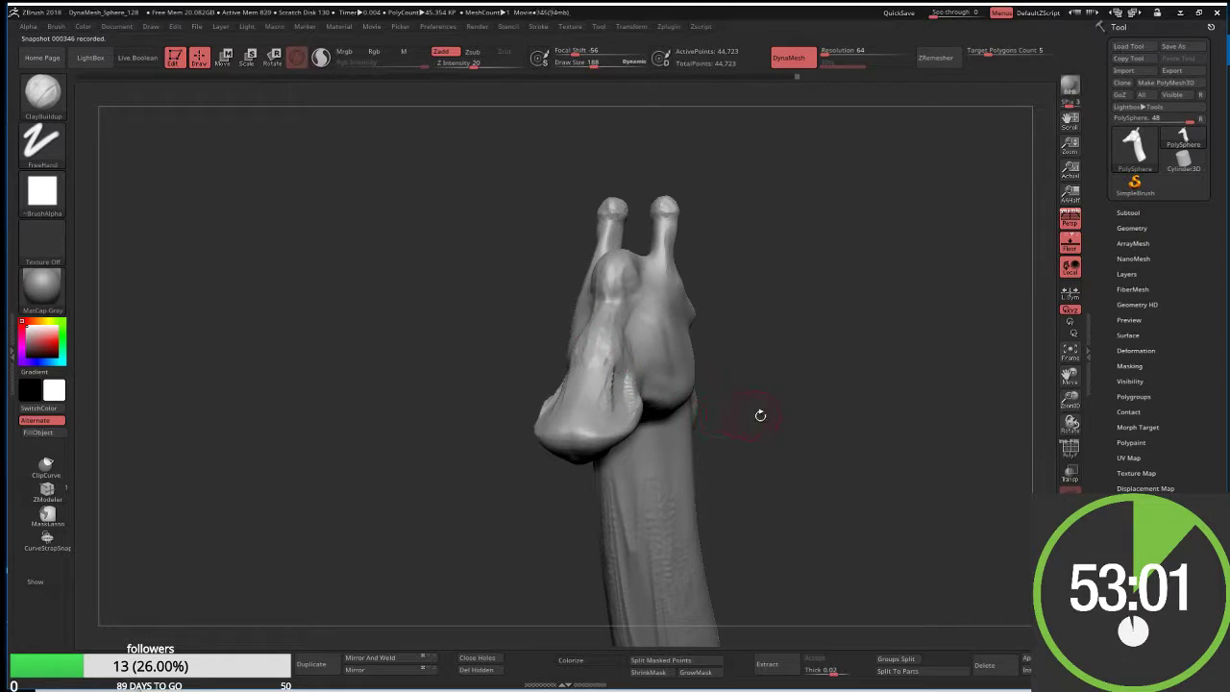
left_click_drag(760, 414, 596, 393)
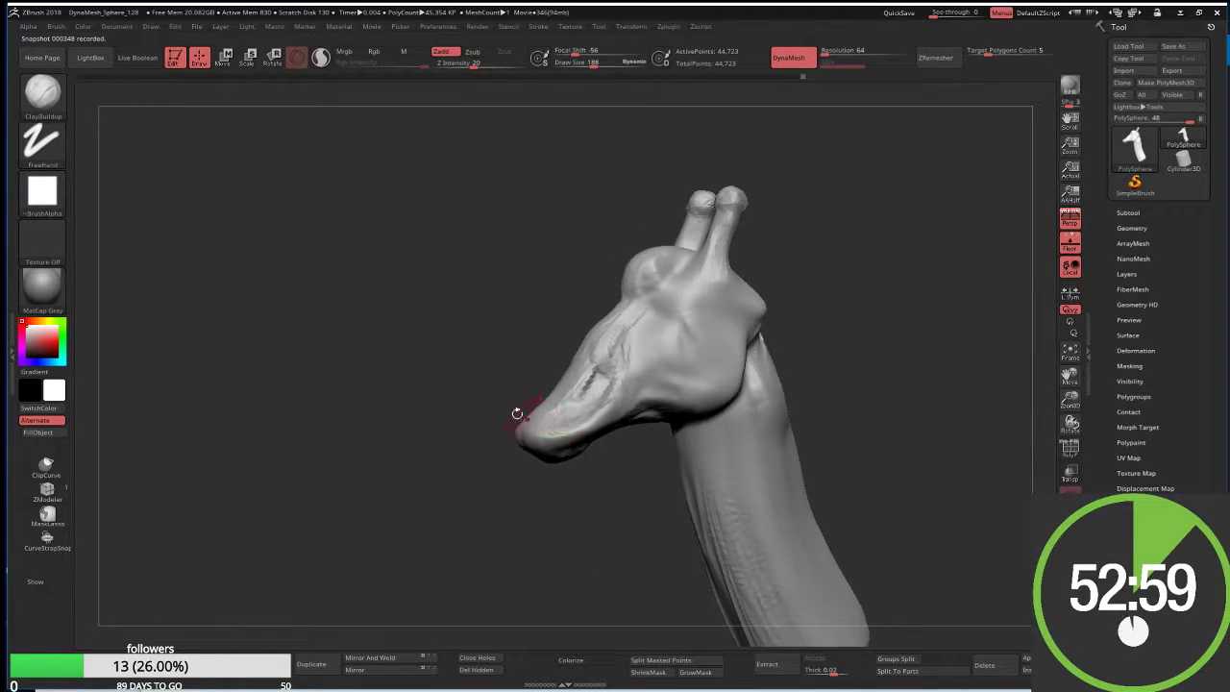
mouse_move(516, 413)
left_mouse_down()
mouse_move(476, 411)
mouse_move(536, 384)
mouse_move(531, 403)
mouse_move(540, 366)
mouse_move(473, 349)
mouse_move(538, 356)
mouse_move(497, 393)
mouse_move(509, 437)
left_mouse_up()
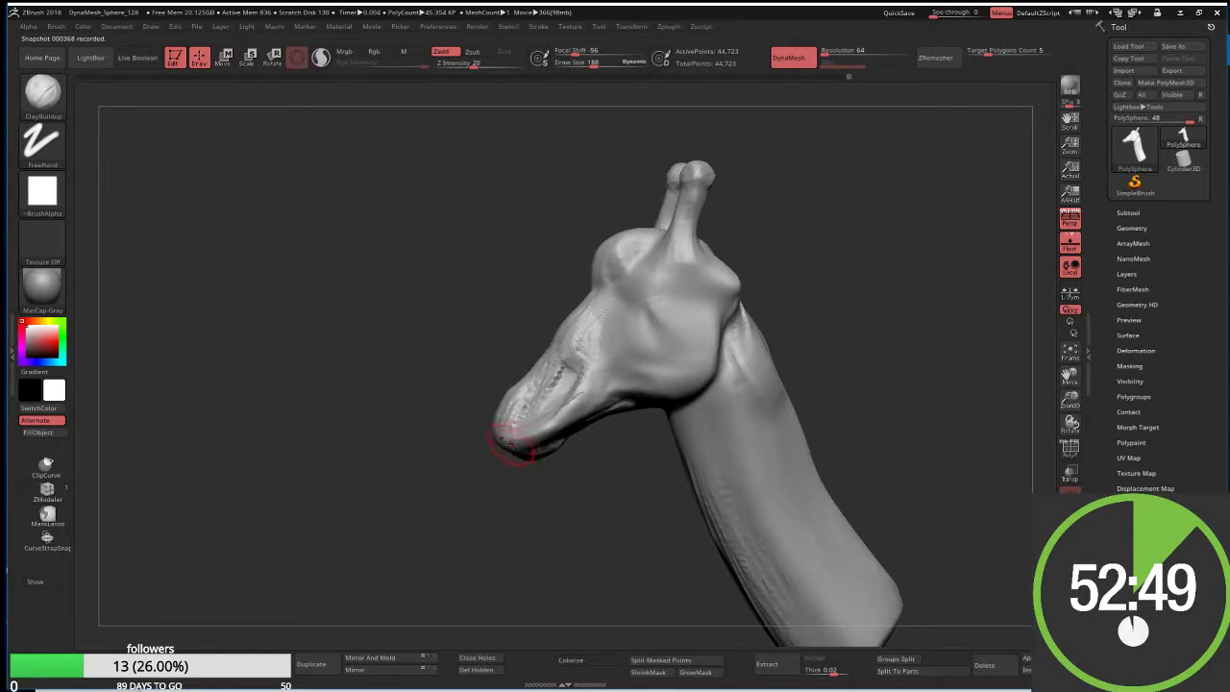
key("b")
key("m")
key("t")
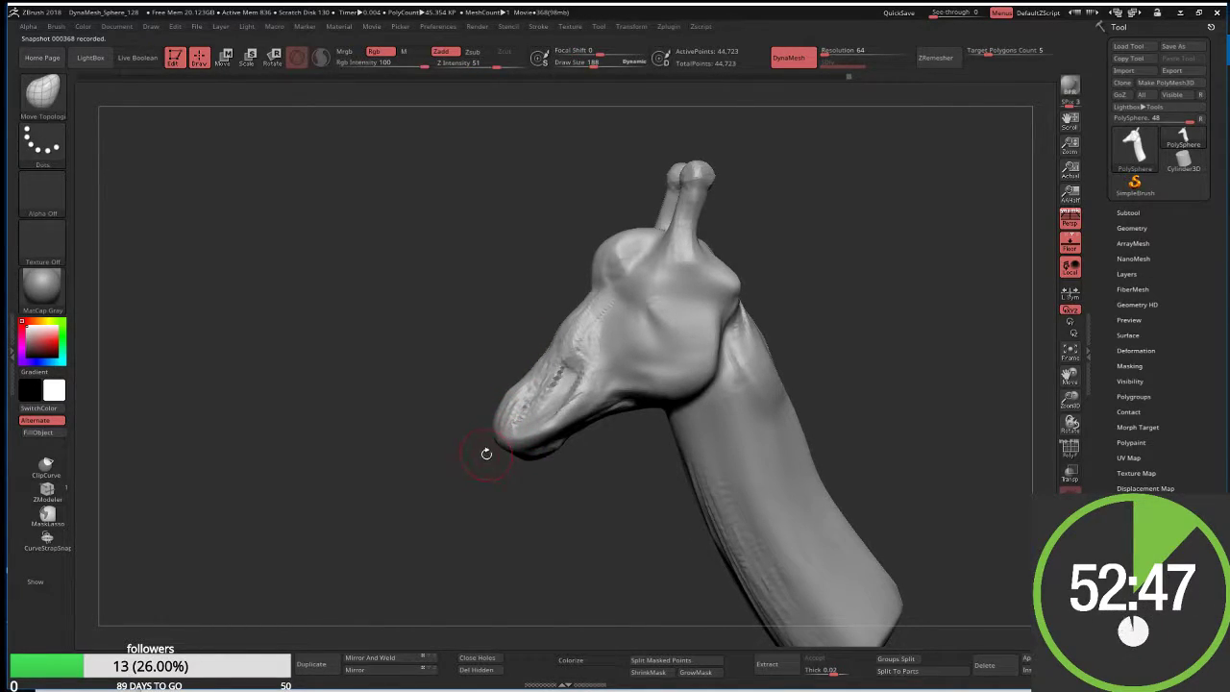
mouse_move(494, 448)
left_mouse_down()
mouse_move(486, 440)
mouse_move(490, 474)
mouse_move(487, 450)
left_mouse_up()
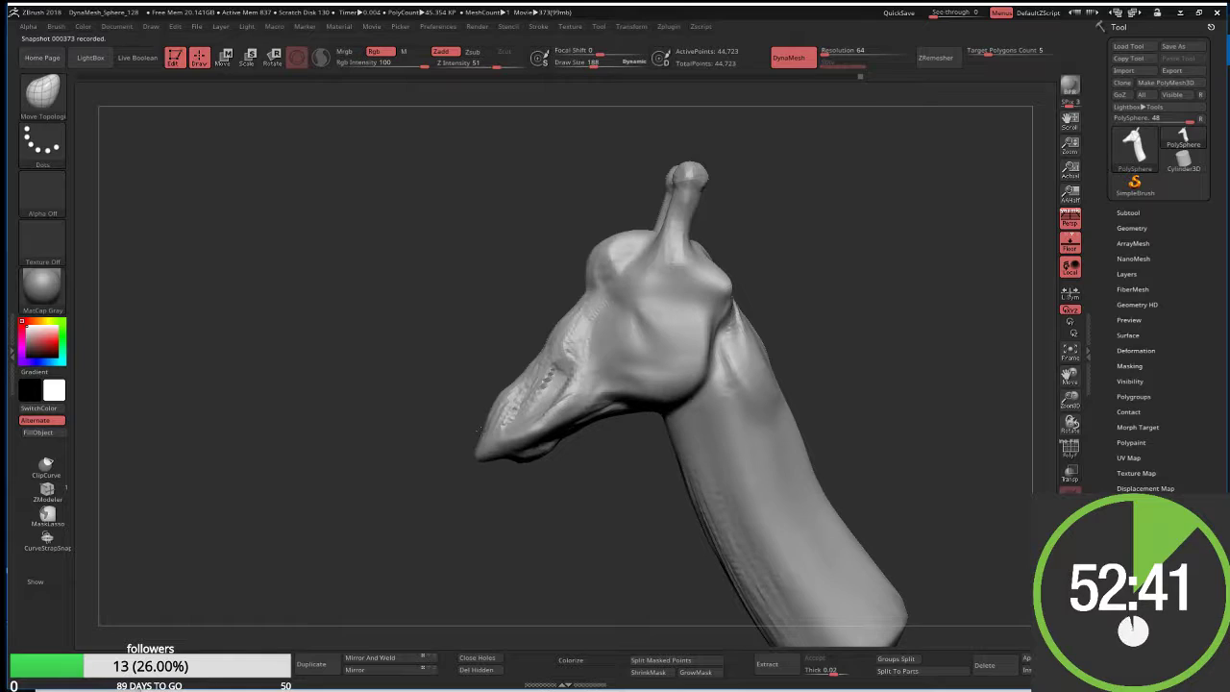
left_click_drag(485, 426, 484, 425)
left_click(483, 404)
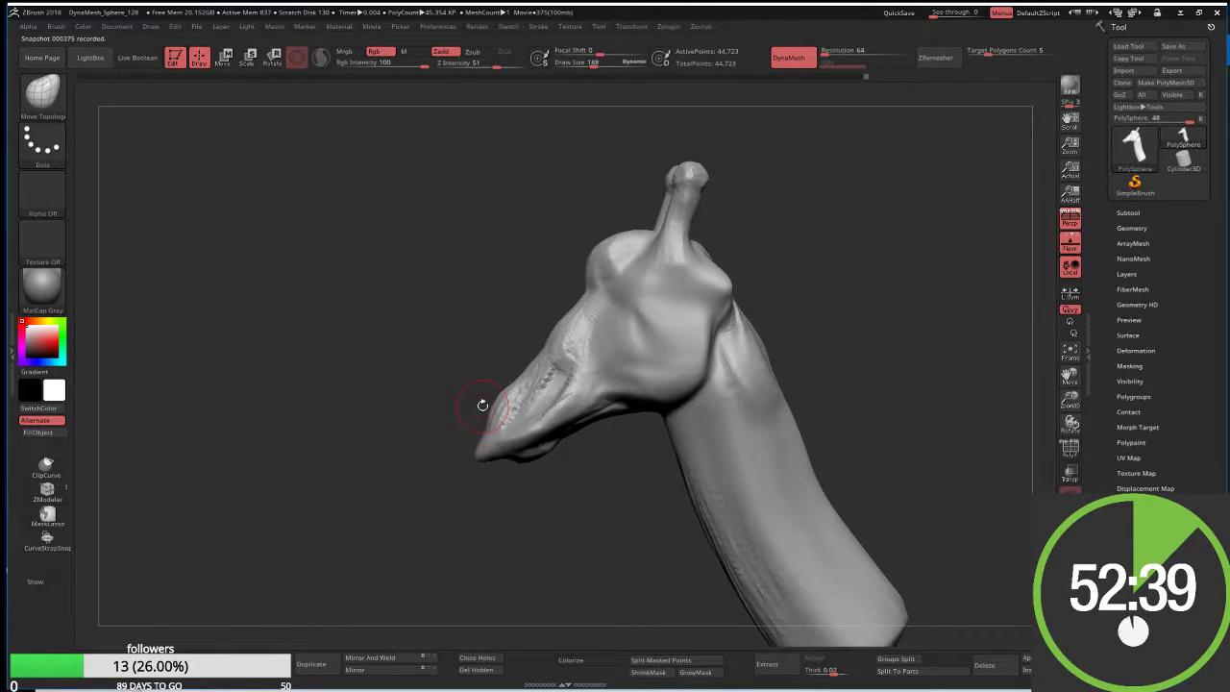
key("s")
mouse_move(483, 382)
left_mouse_down()
mouse_move(516, 382)
mouse_move(491, 413)
mouse_move(554, 334)
left_mouse_up()
right_click_drag(563, 324, 621, 304)
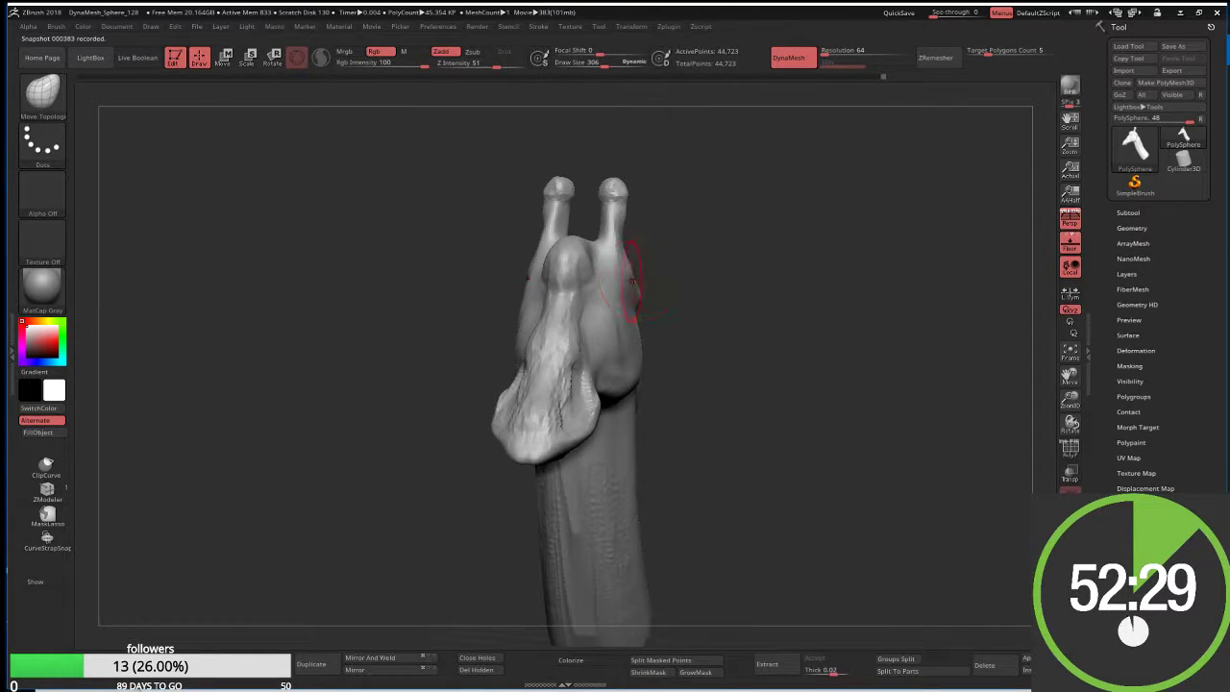
Return to ClayBuildup at draw size 188 and review the head and neck from the side
key("b")
key("c")
key("b")
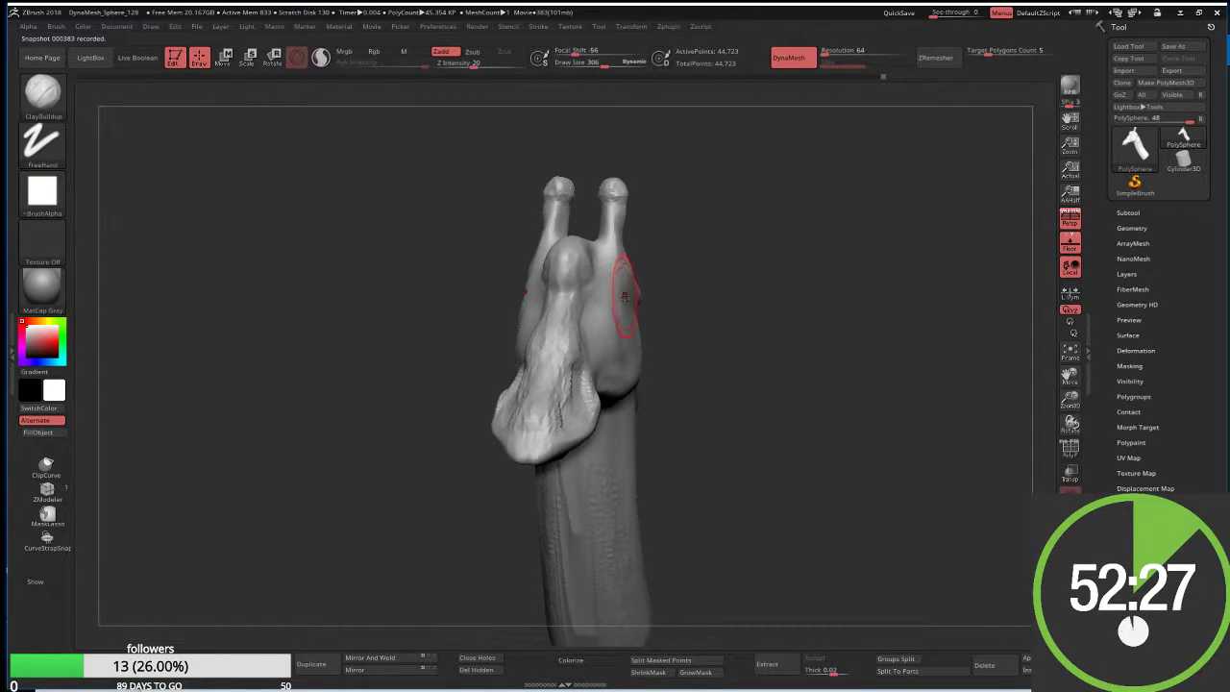
mouse_move(619, 298)
right_mouse_down("ctrl")
mouse_move(627, 344)
mouse_move(596, 343)
right_mouse_up("ctrl")
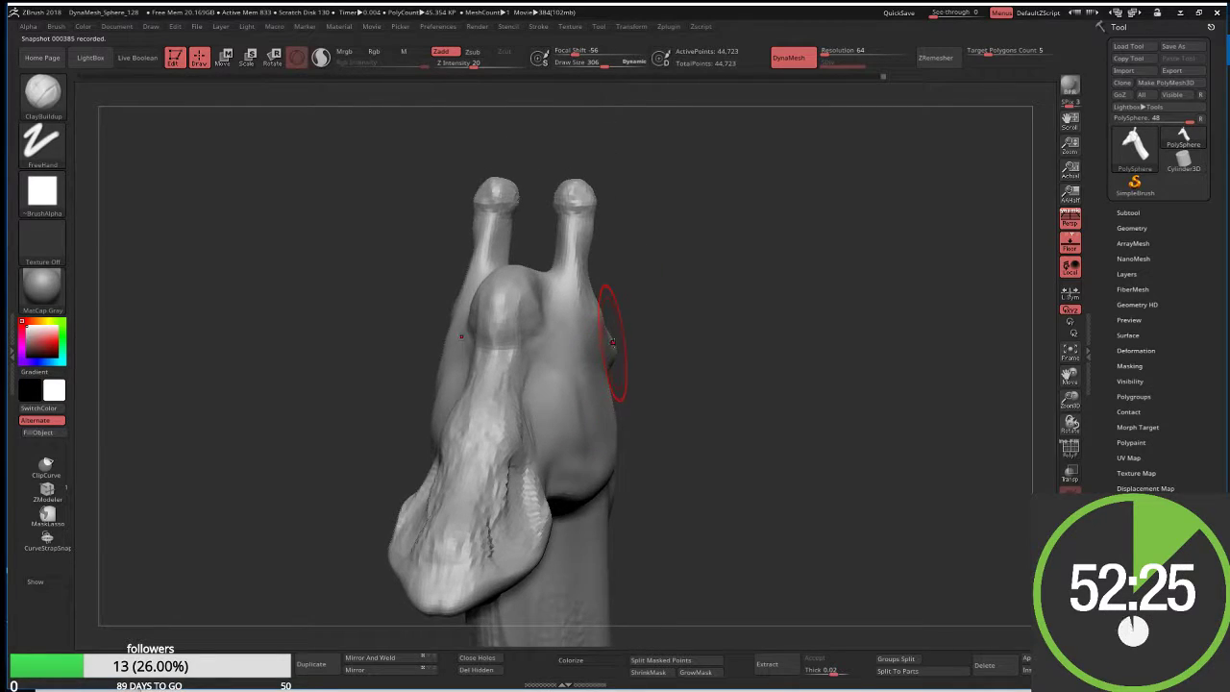
key("s")
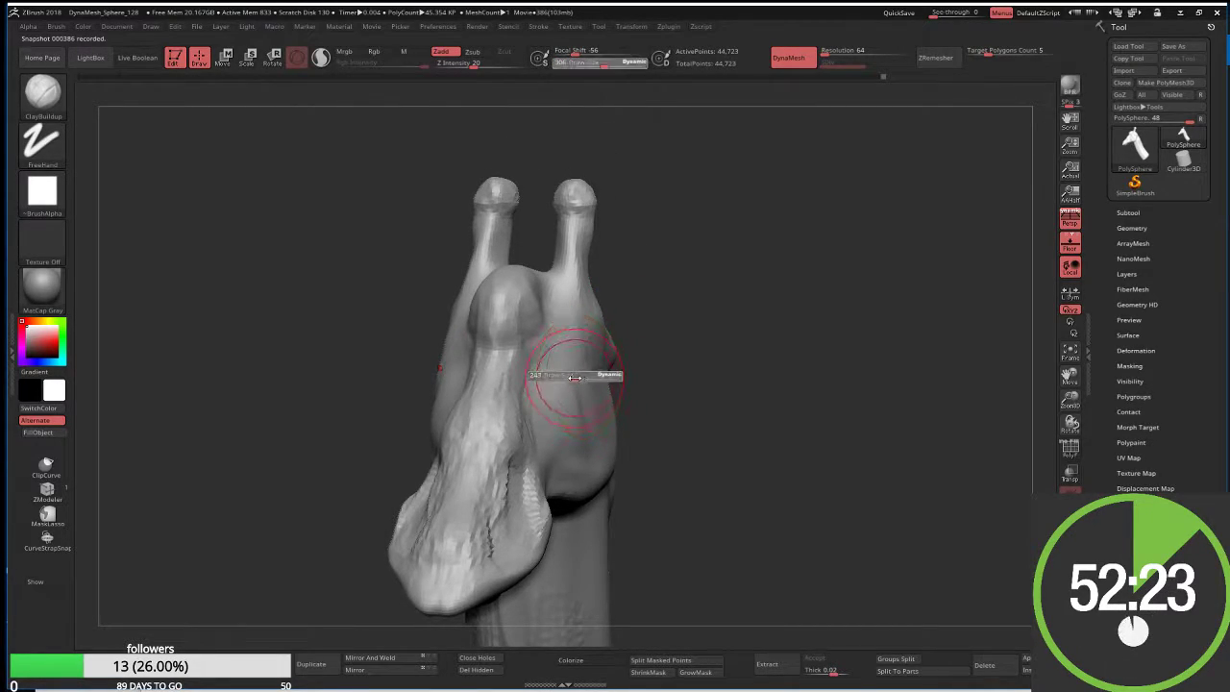
mouse_move(580, 371)
left_mouse_down()
mouse_move(562, 373)
mouse_move(589, 354)
left_mouse_up()
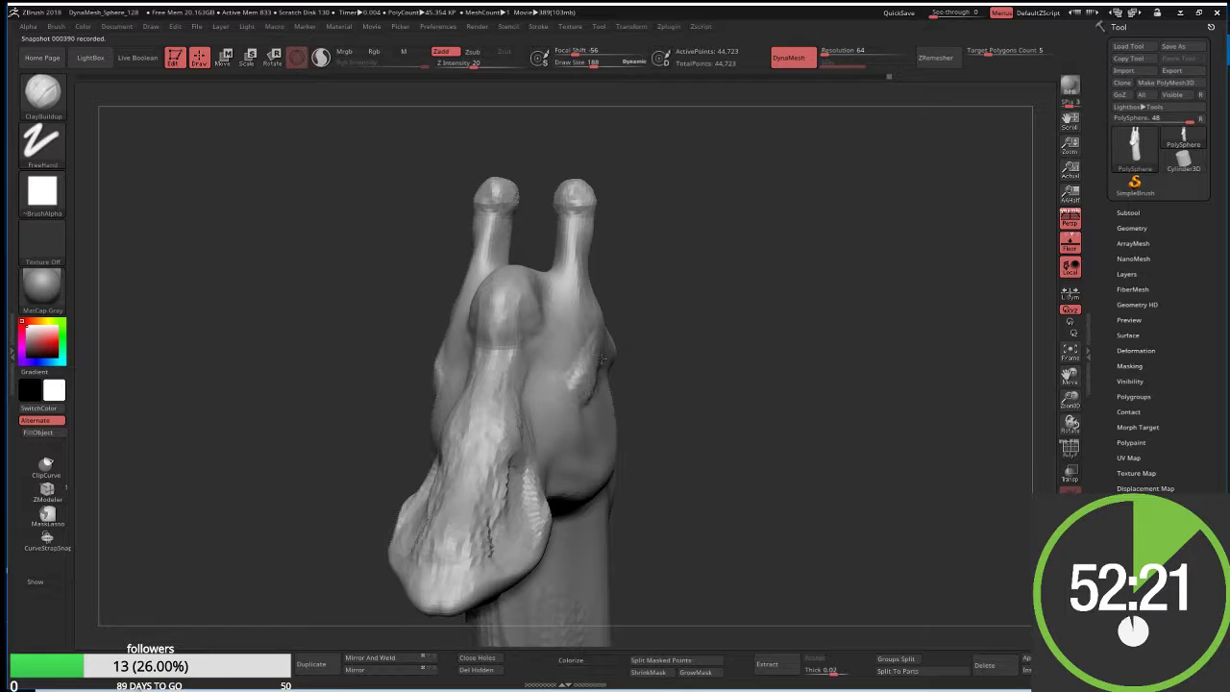
right_click_drag(679, 356, 667, 571)
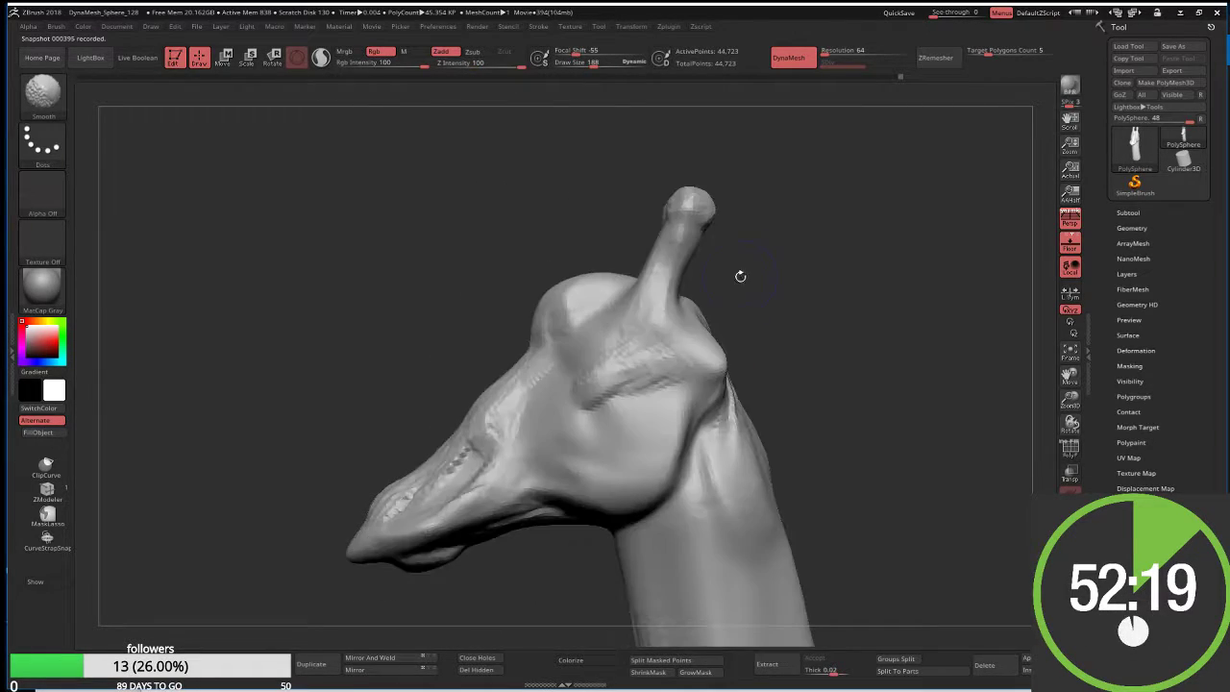
right_click_drag(658, 291, 567, 304, "alt")
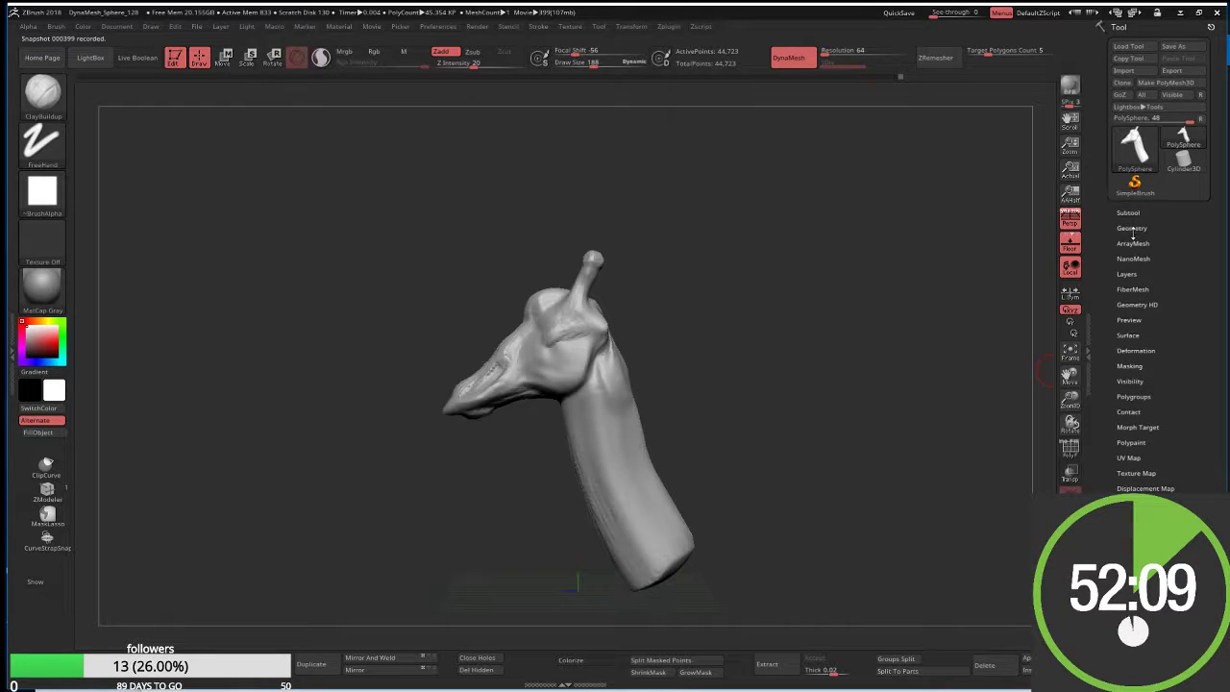
Insert a Sphere3D as a new subtool from the Subtool panel
left_click(1128, 214)
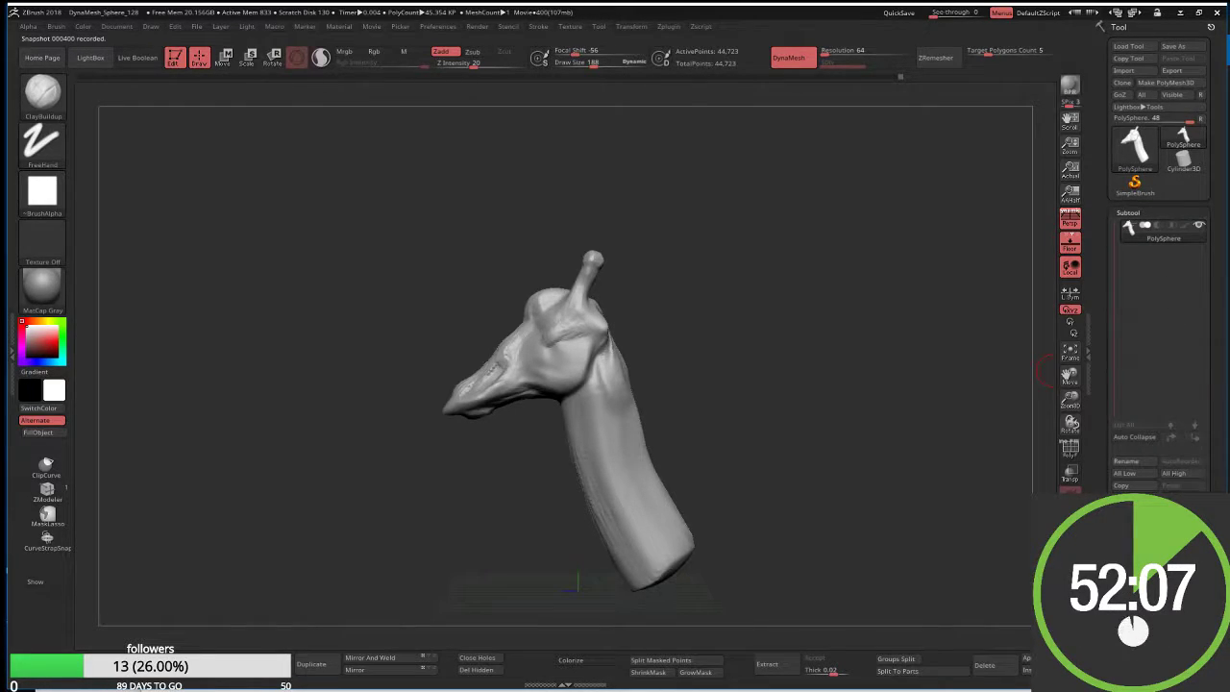
key("F1")
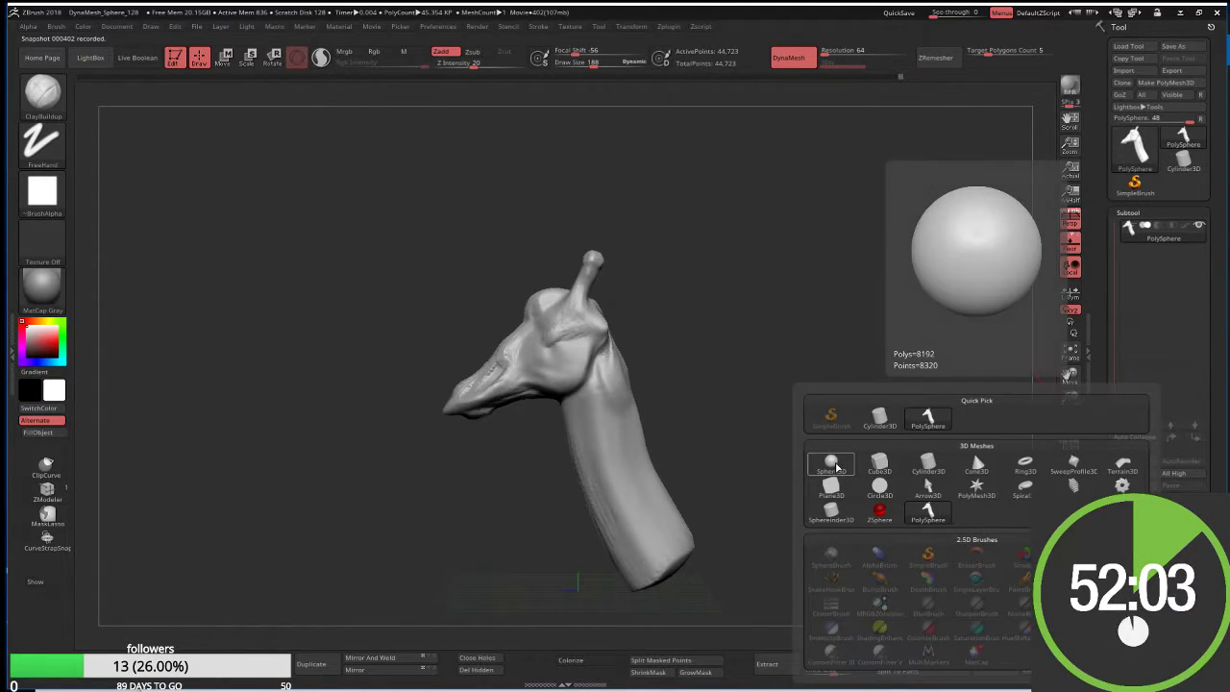
left_click(832, 467)
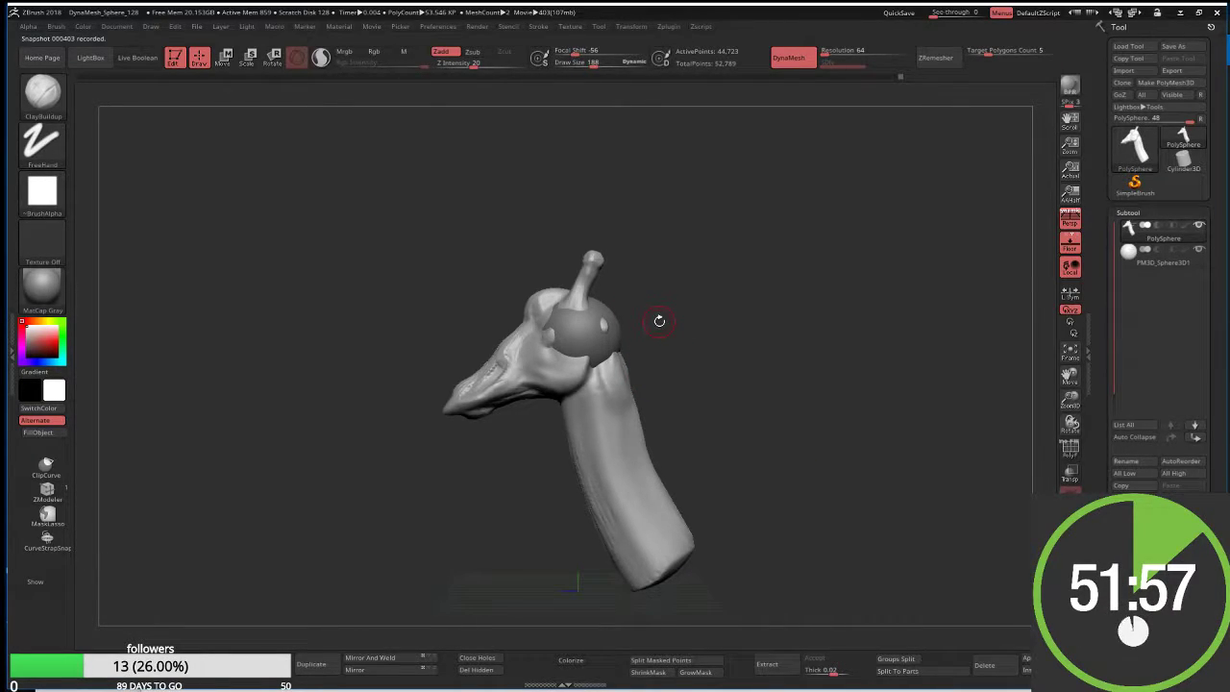
Pick the sphere with Transpose Move, then clear the mask and return to sculpt mode
key("w")
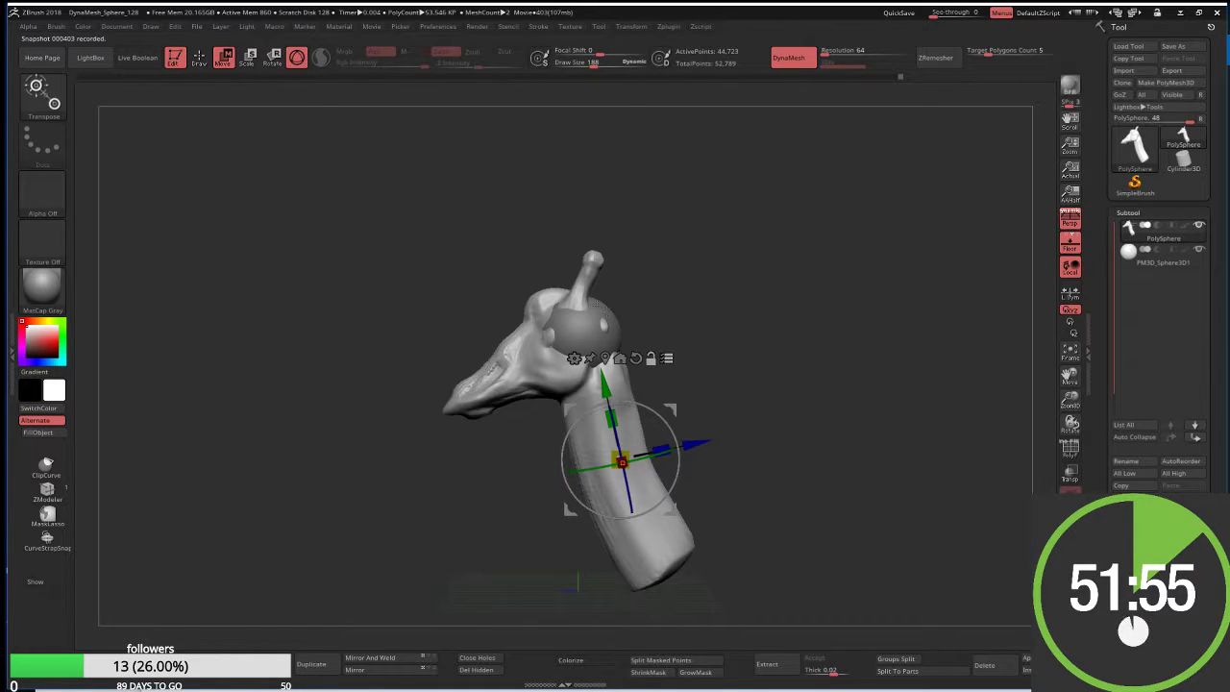
left_click(576, 317, "alt")
left_click_drag(769, 404, 730, 403)
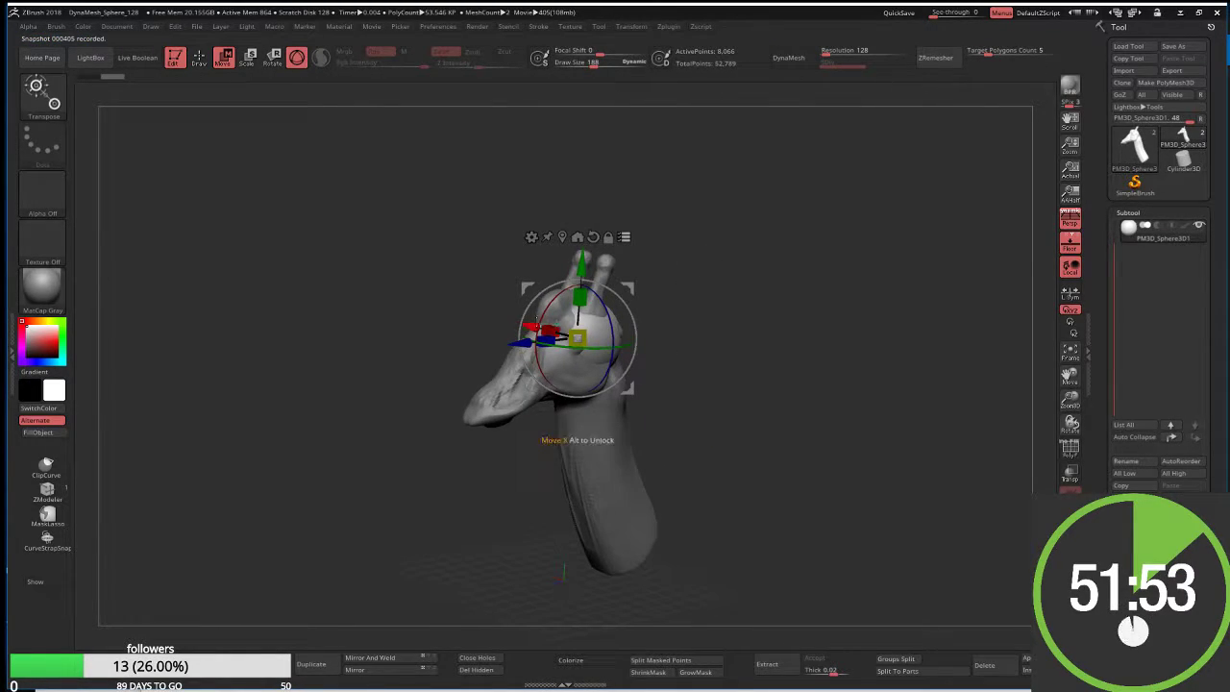
left_click_drag(527, 323, 577, 339)
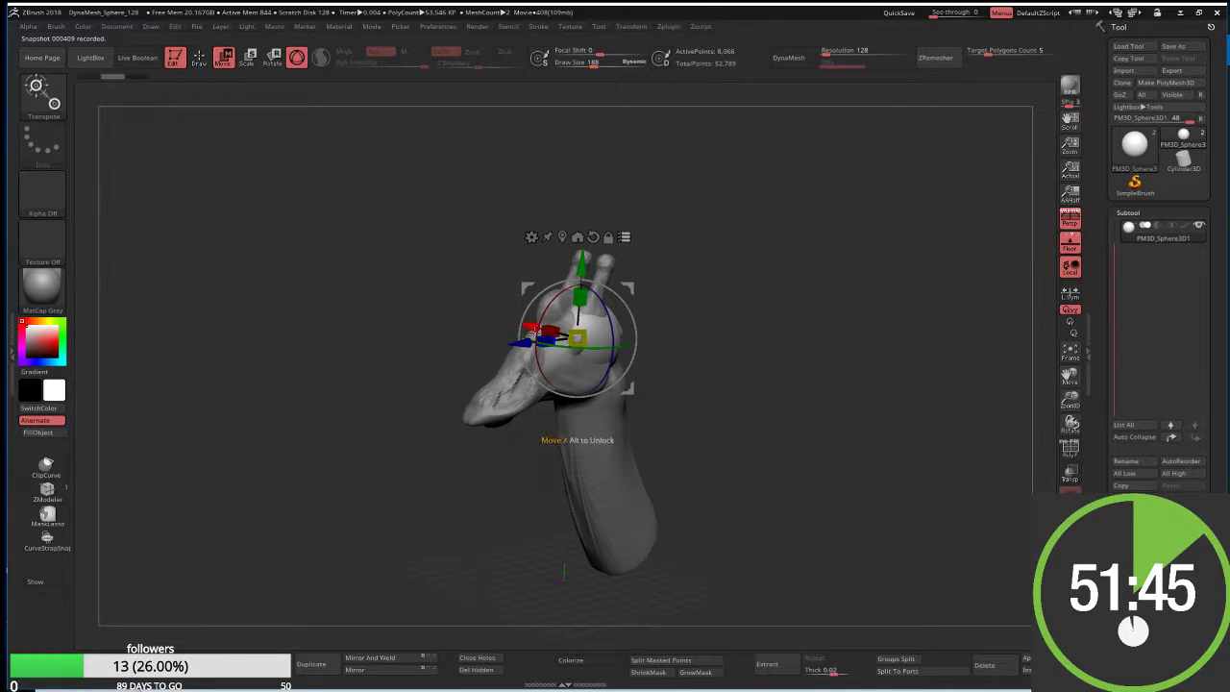
left_click_drag(673, 259, 754, 256)
left_click_drag(1109, 276, 1114, 230)
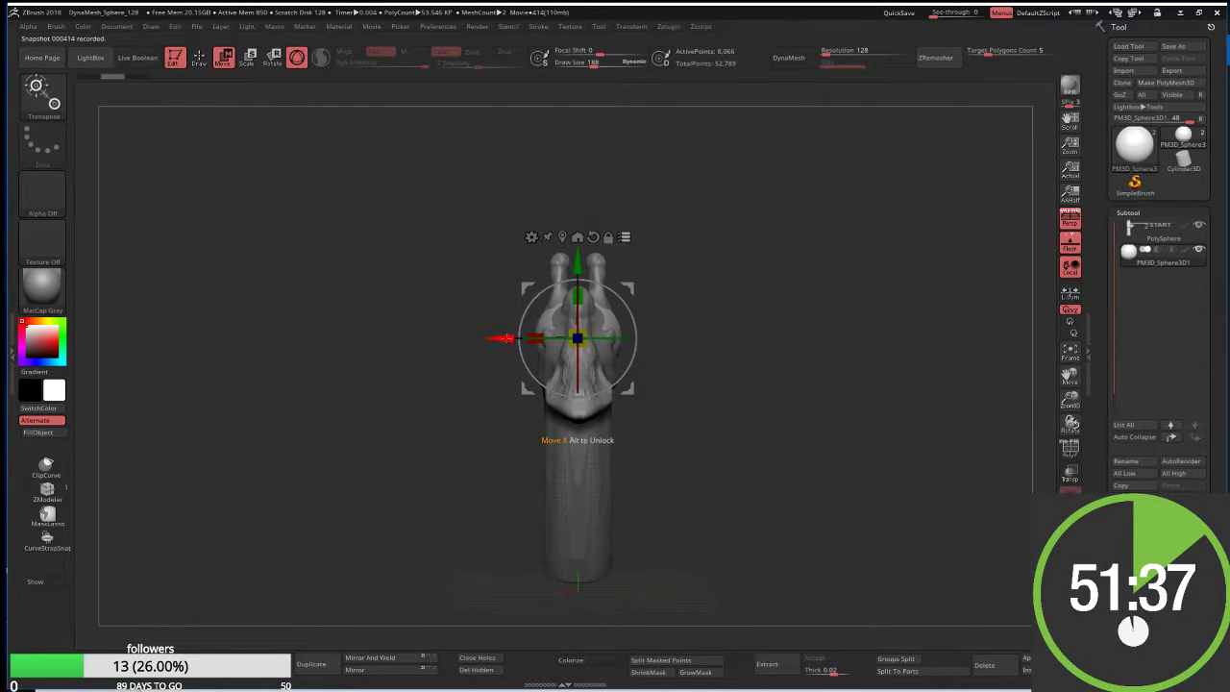
left_click_drag(536, 338, 545, 346)
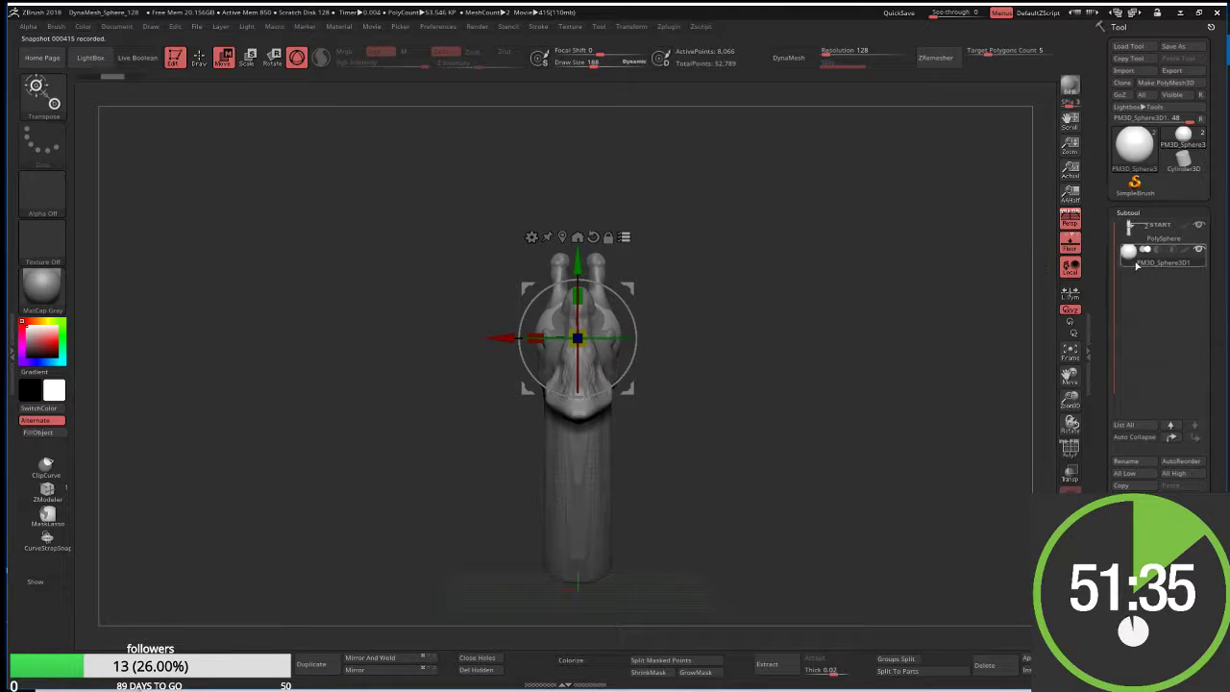
mouse_move(1149, 255)
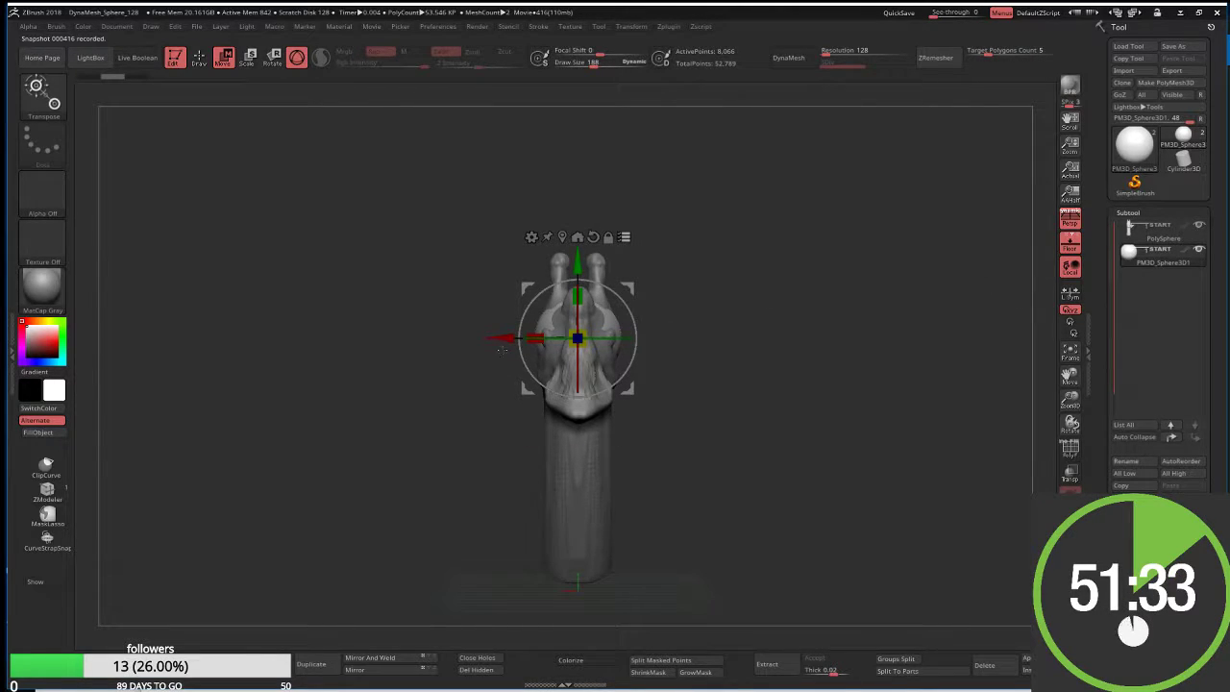
left_click_drag(500, 338, 499, 346)
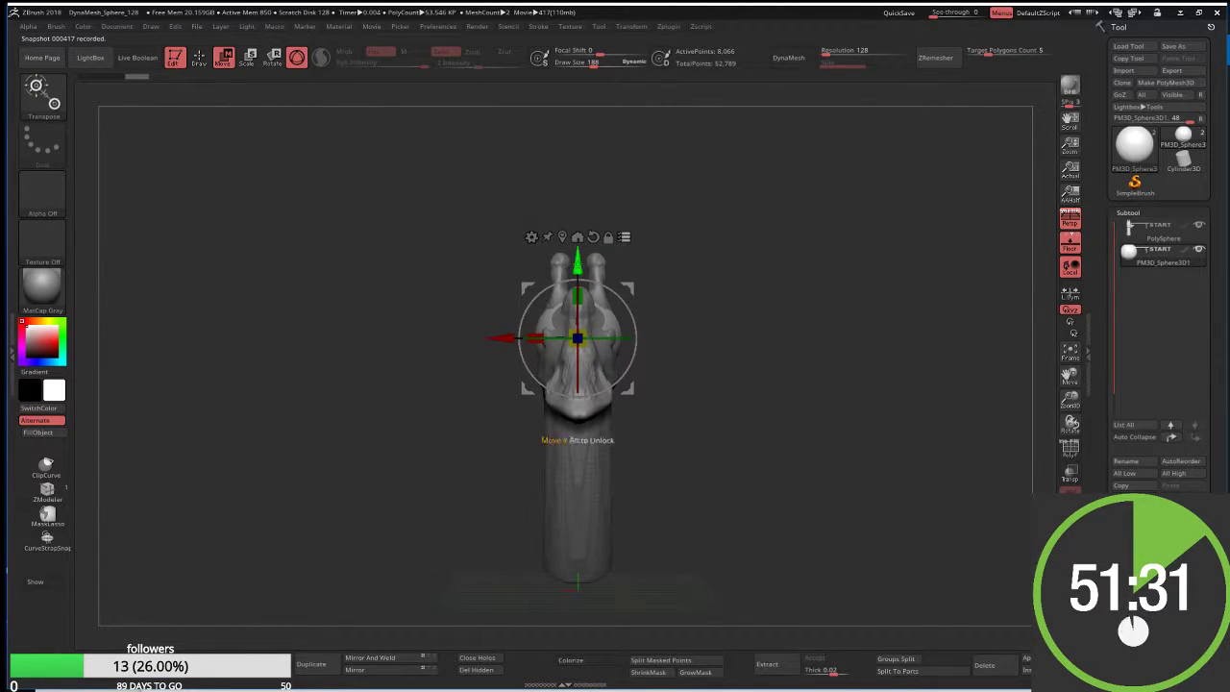
left_click(670, 281, "ctrl")
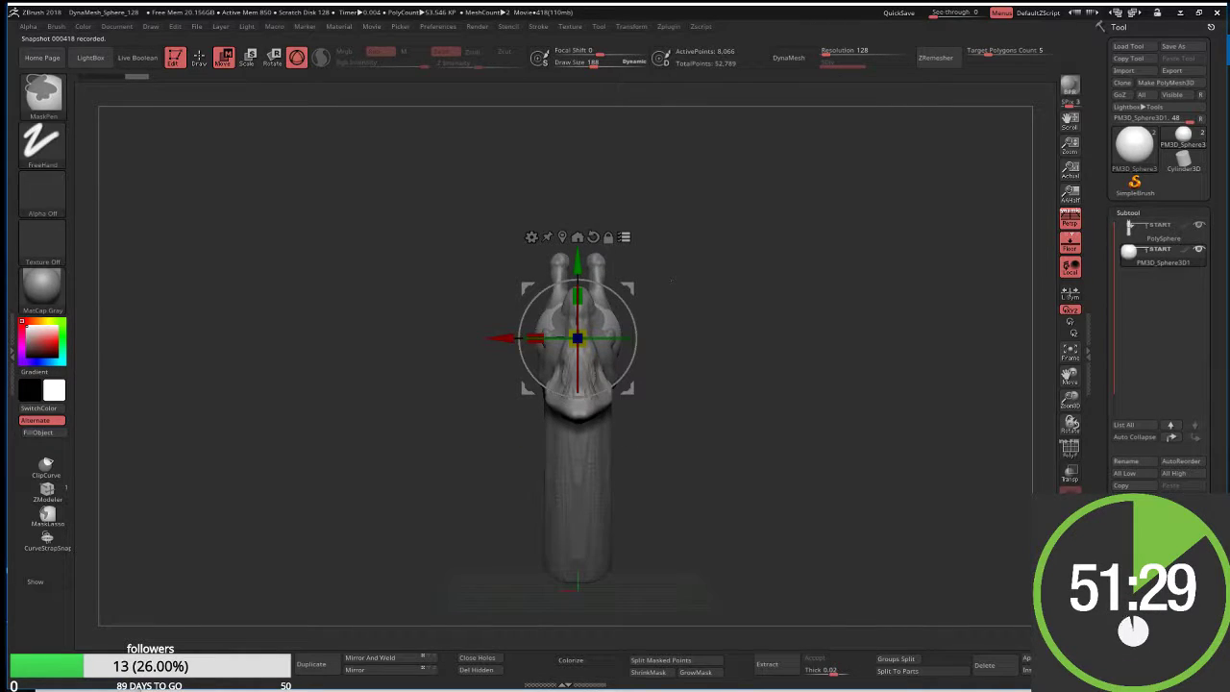
key("q")
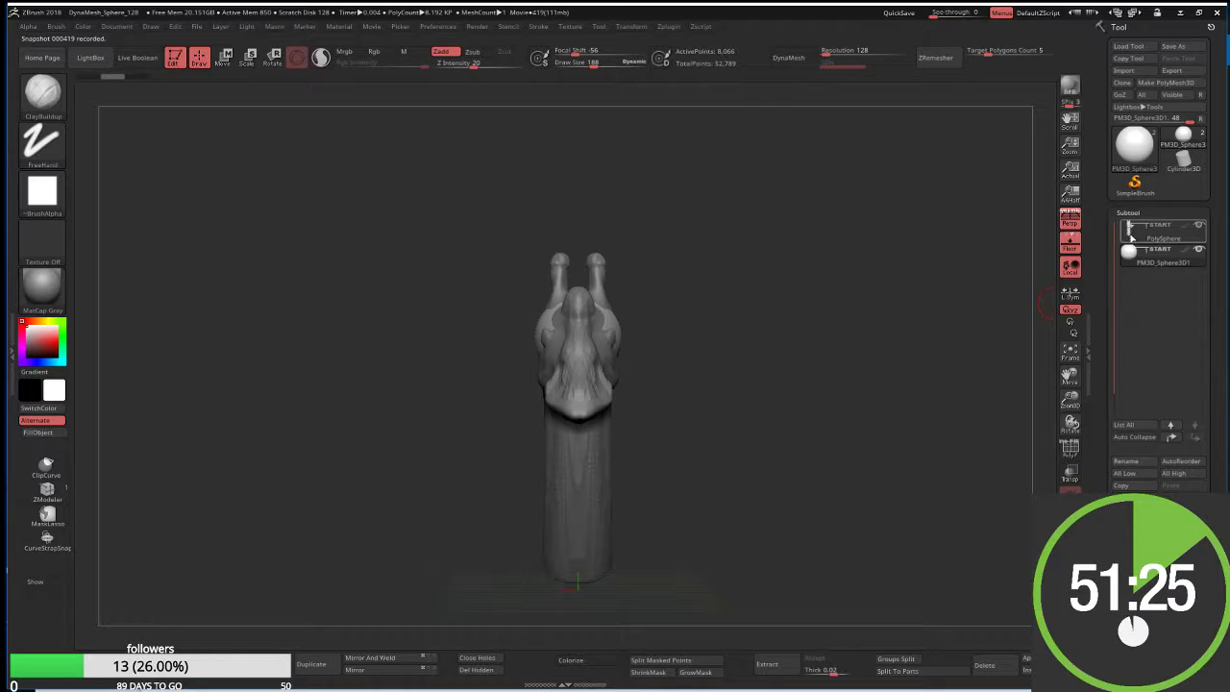
Rotate the sphere and slide it out along X beside the head at eye level
left_click(1158, 234)
key("w")
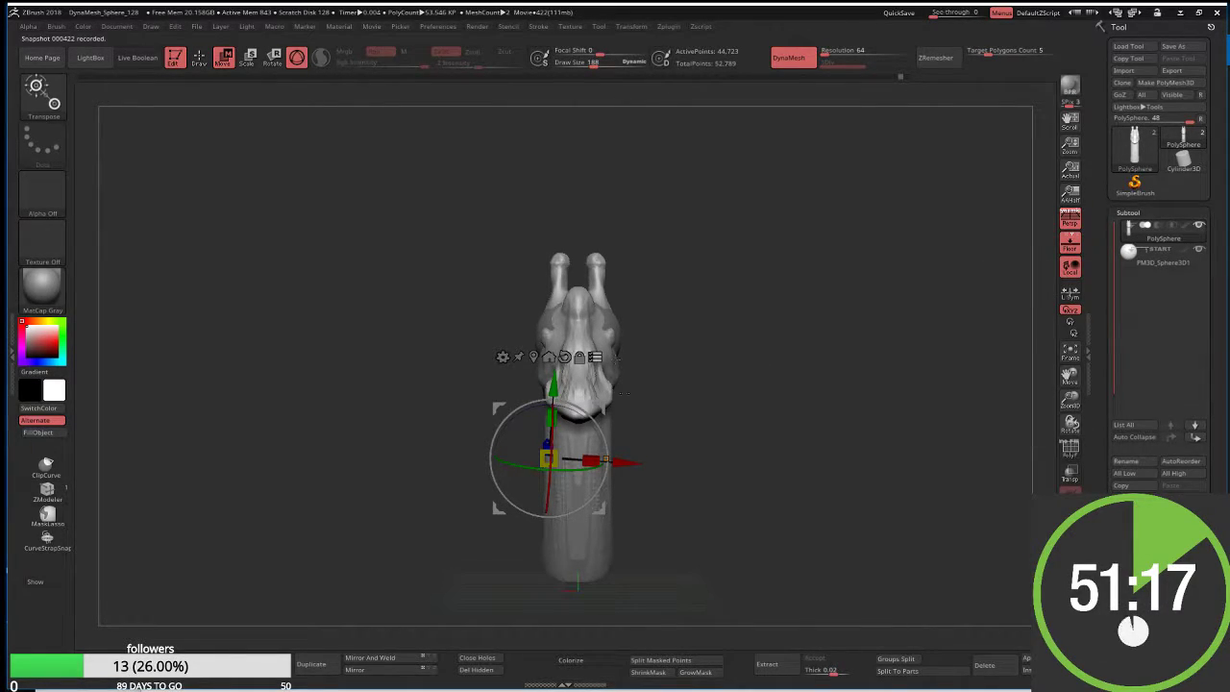
left_click(617, 335, "alt")
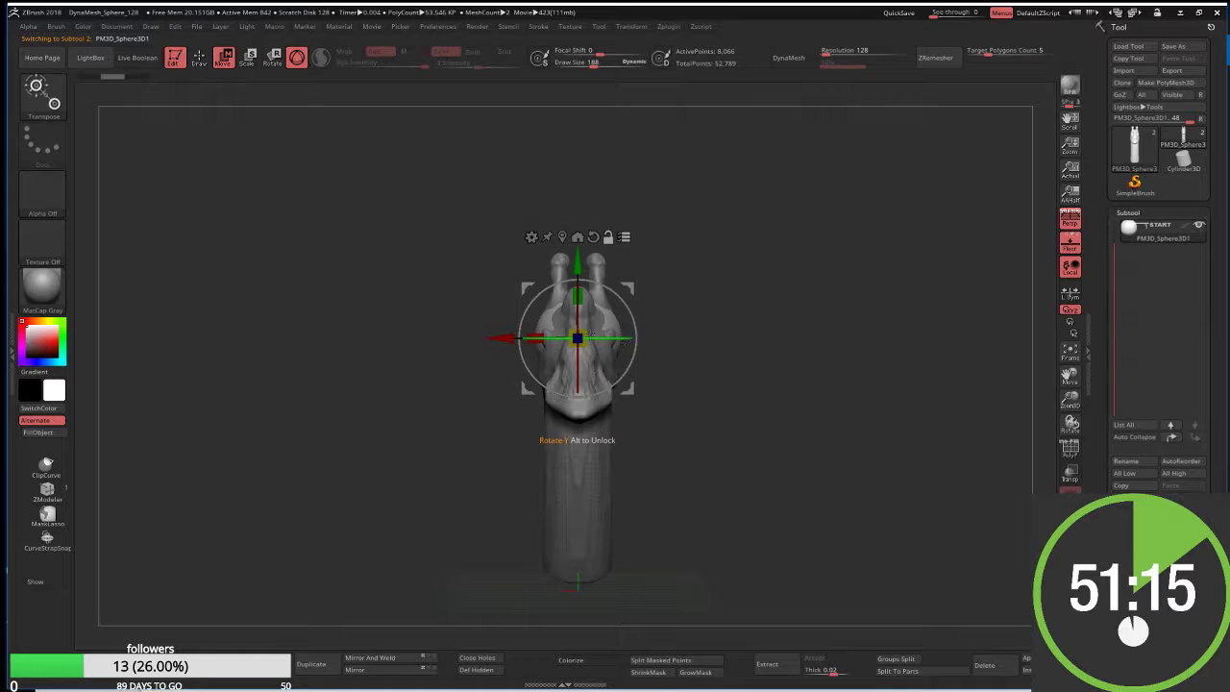
left_click_drag(590, 333, 634, 336)
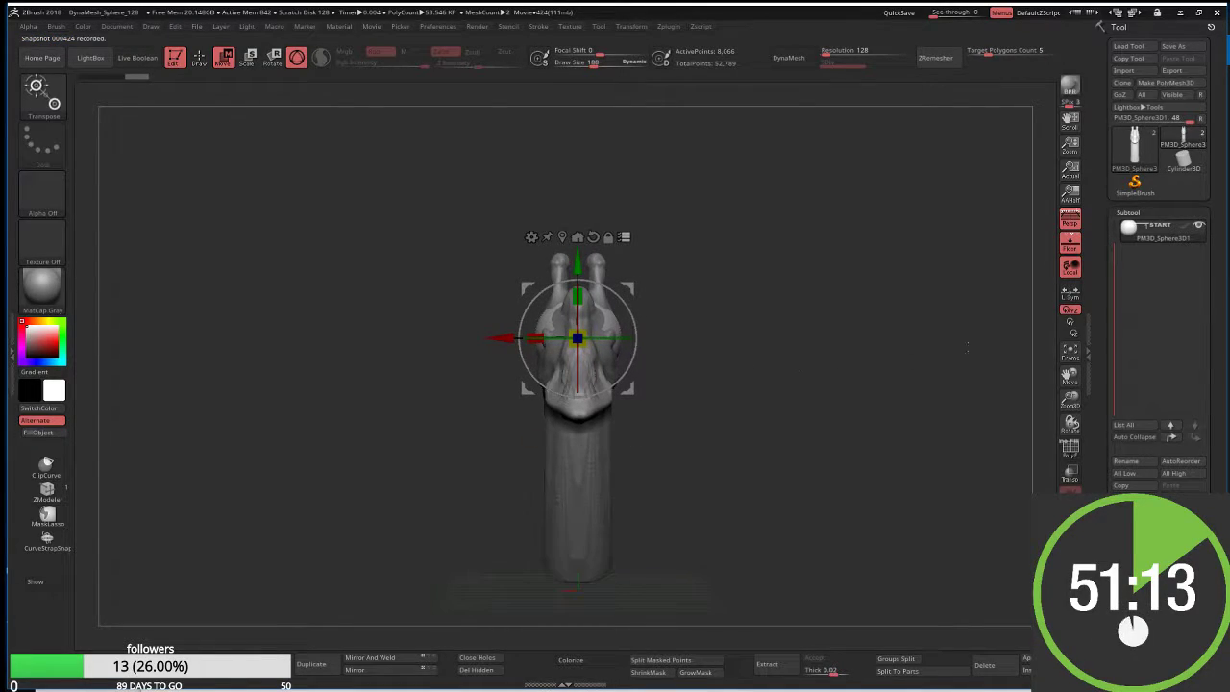
left_click_drag(1114, 361, 1114, 273)
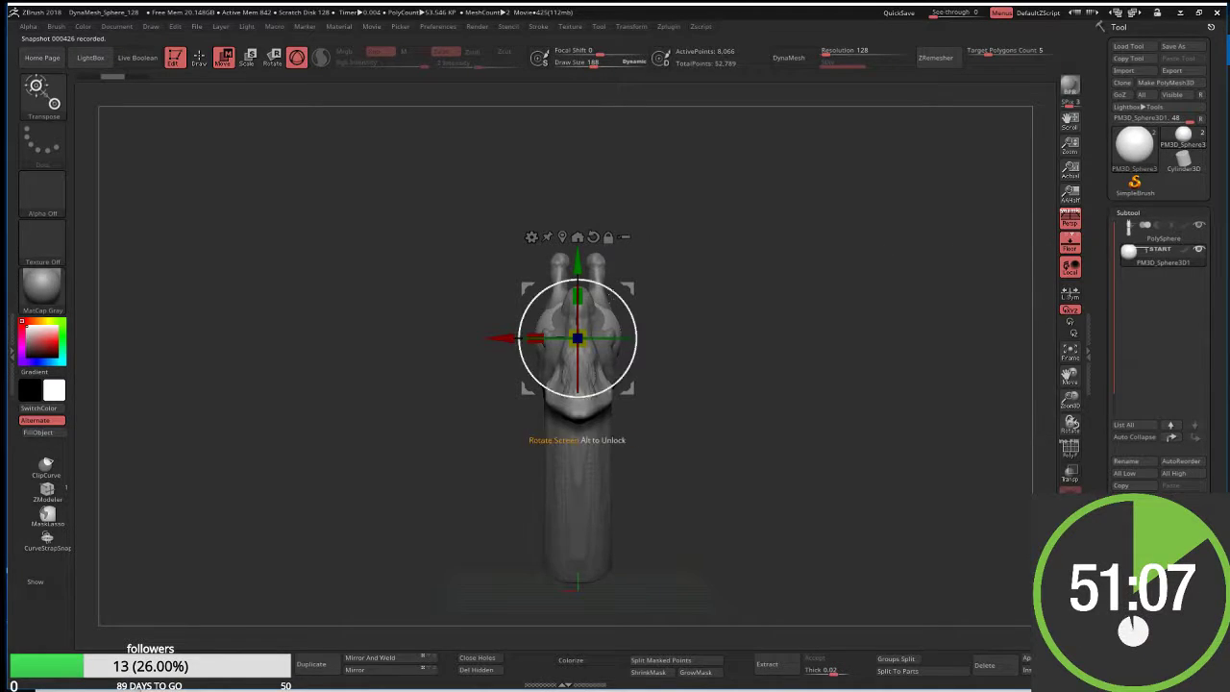
left_click_drag(501, 337, 605, 337)
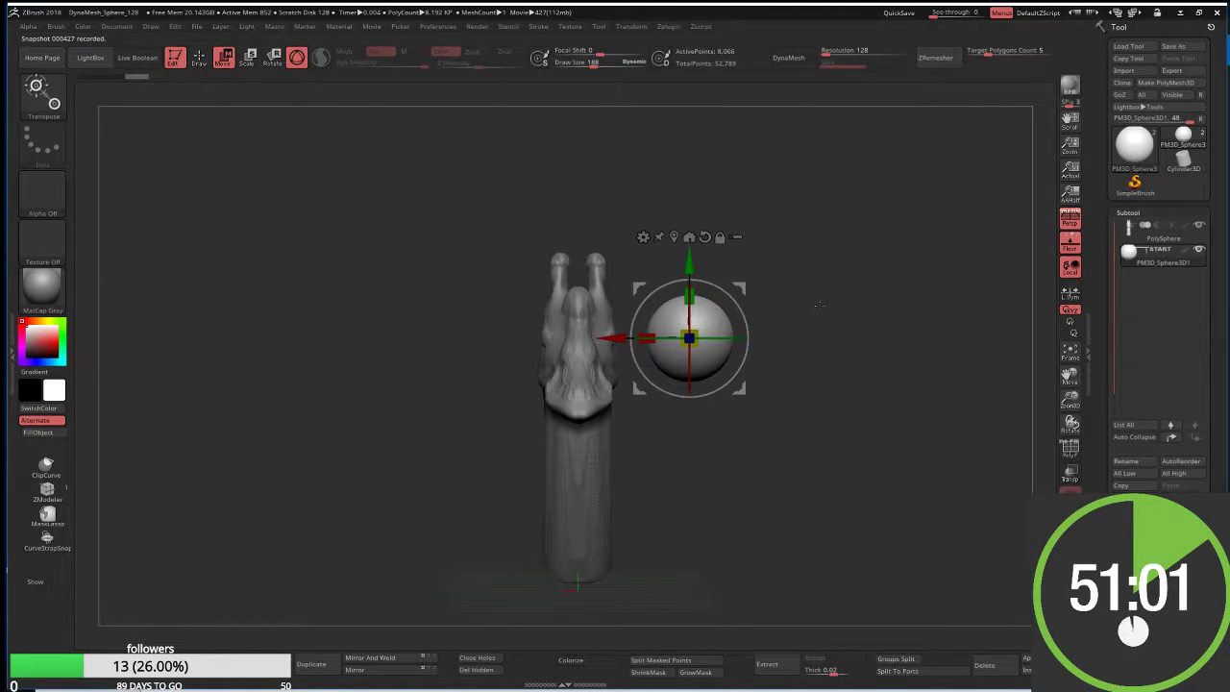
Cut the sphere in half with a vertical ClipCurve stroke, leaving a flat disc
left_click_drag(818, 305, 749, 334)
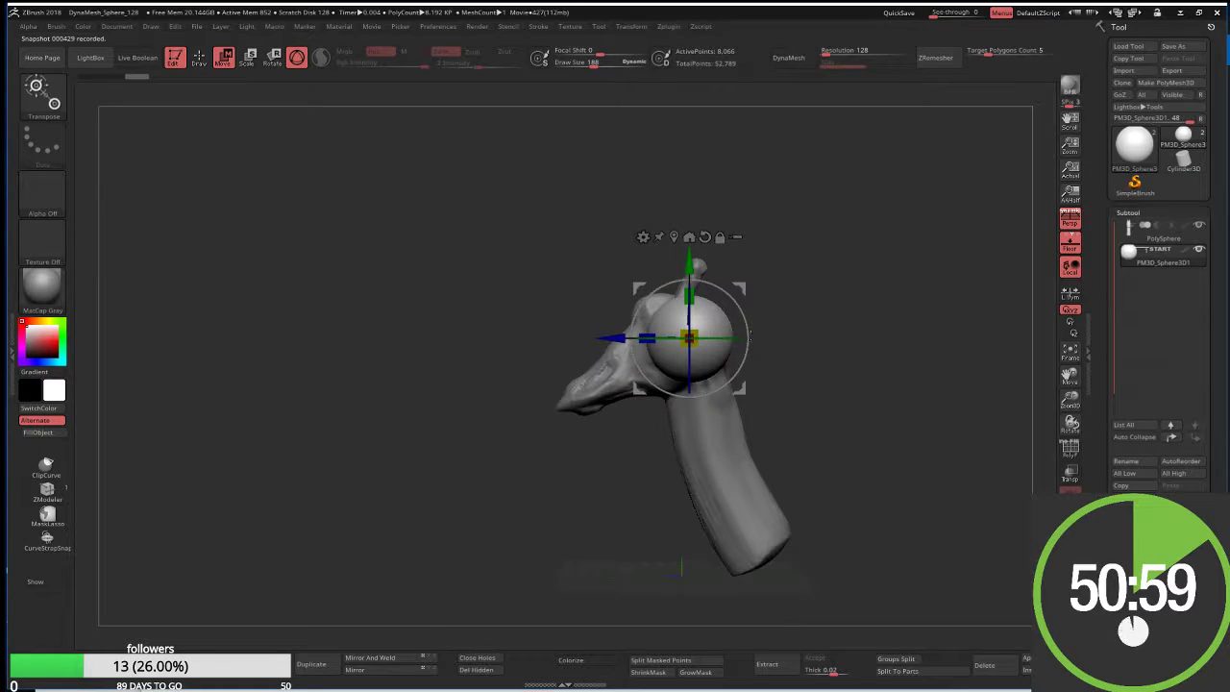
key("ctrl")
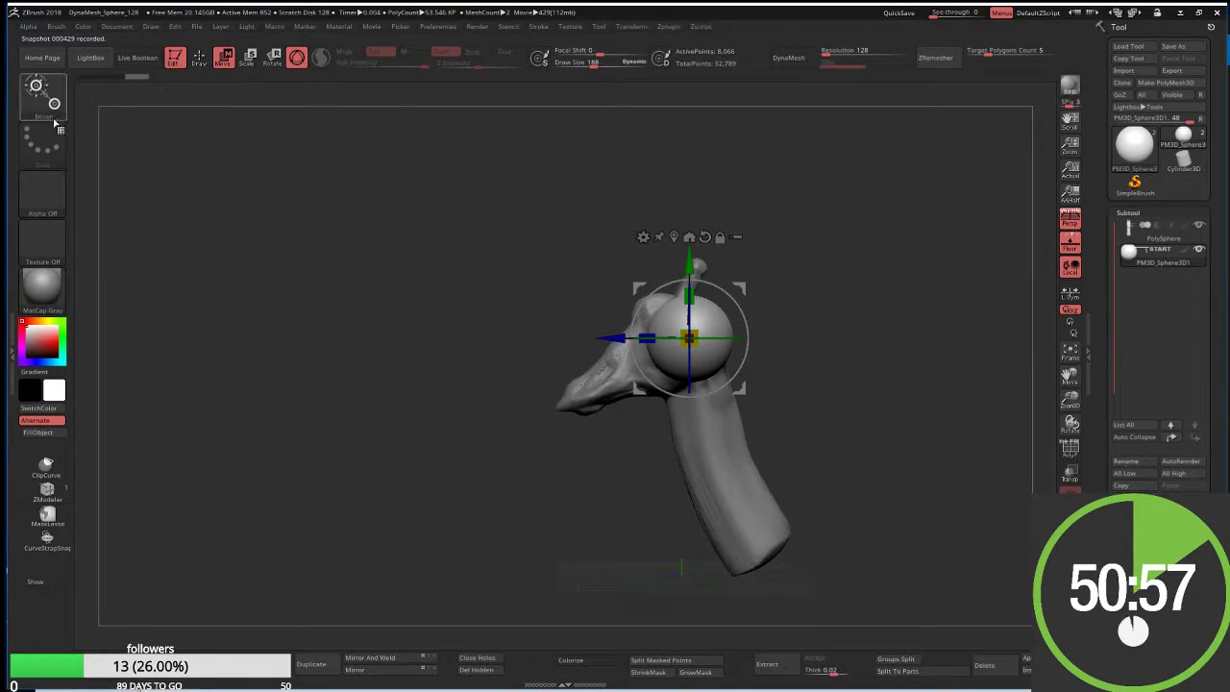
key("ctrl+shift")
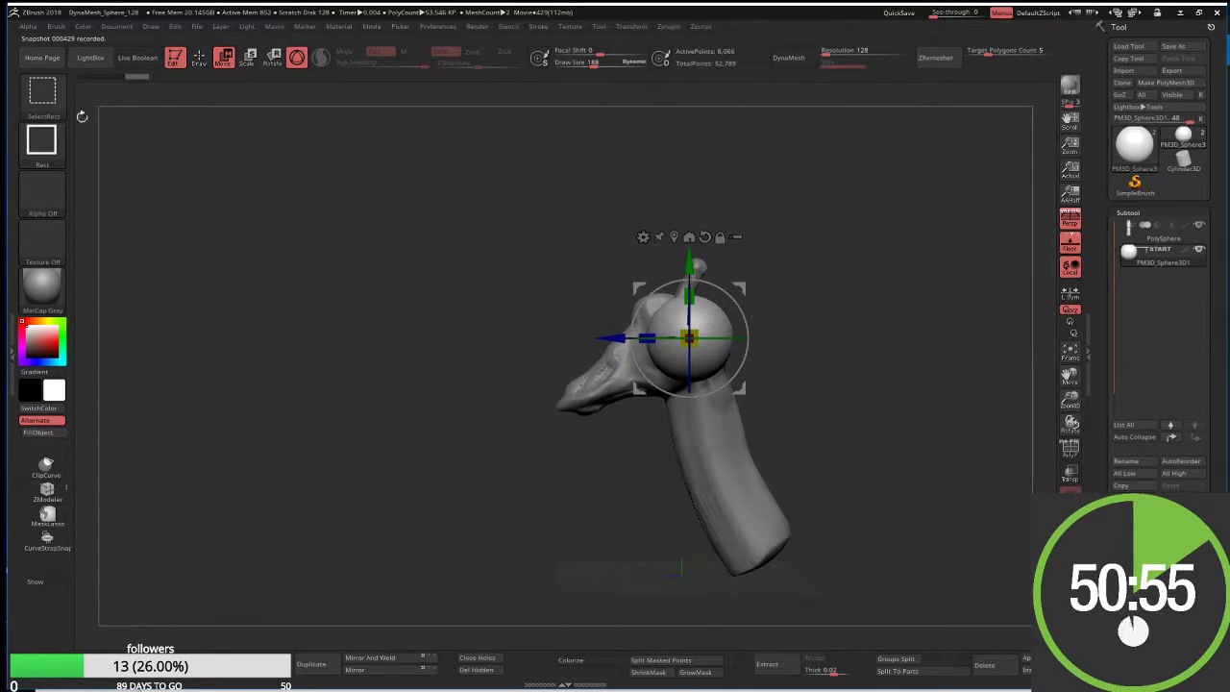
left_click(41, 91)
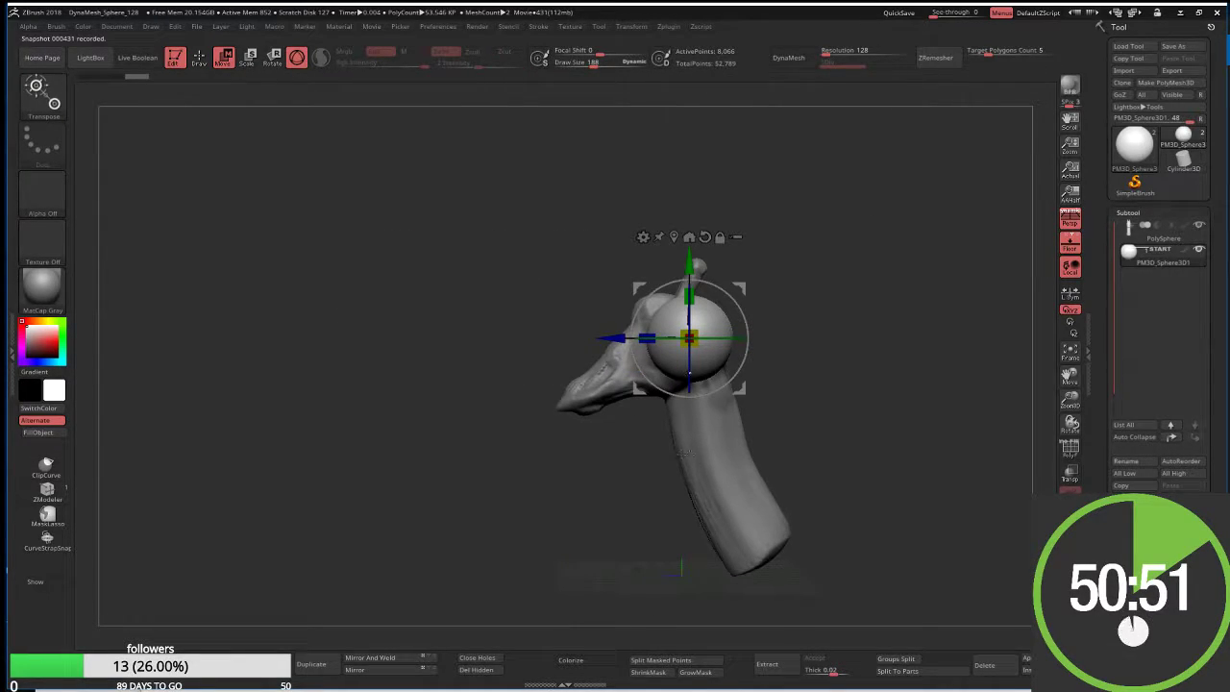
left_click(697, 445, "alt")
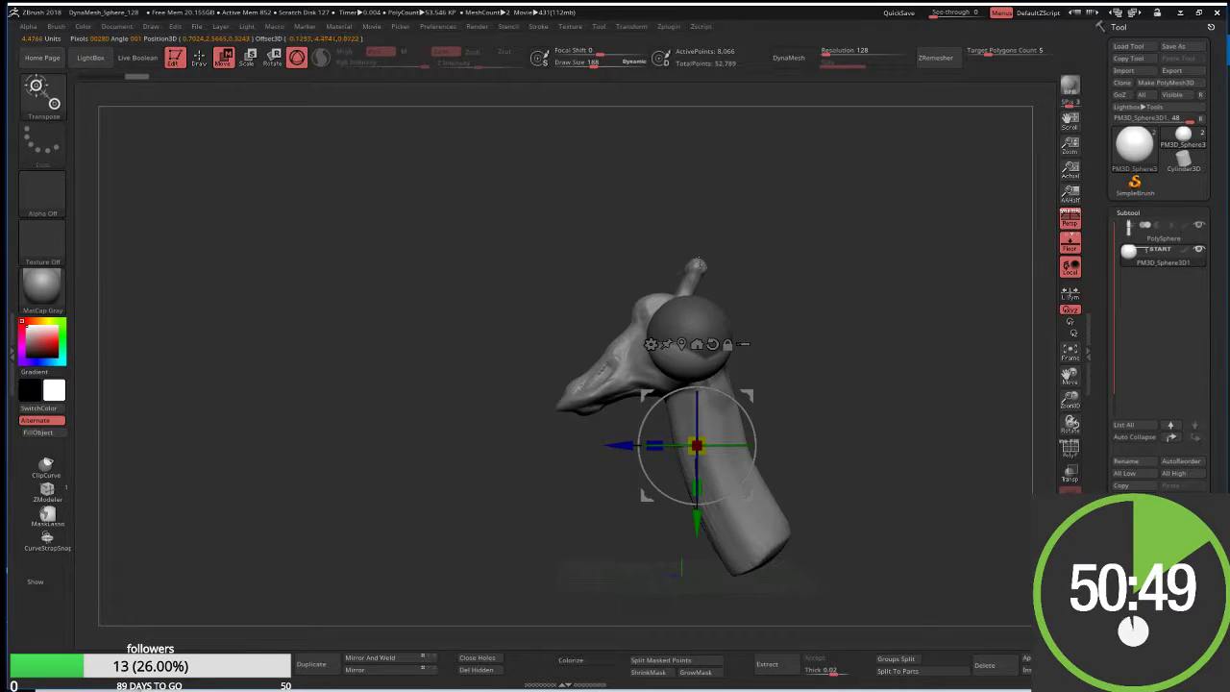
left_click(698, 262, "alt")
key("ctrl+shift")
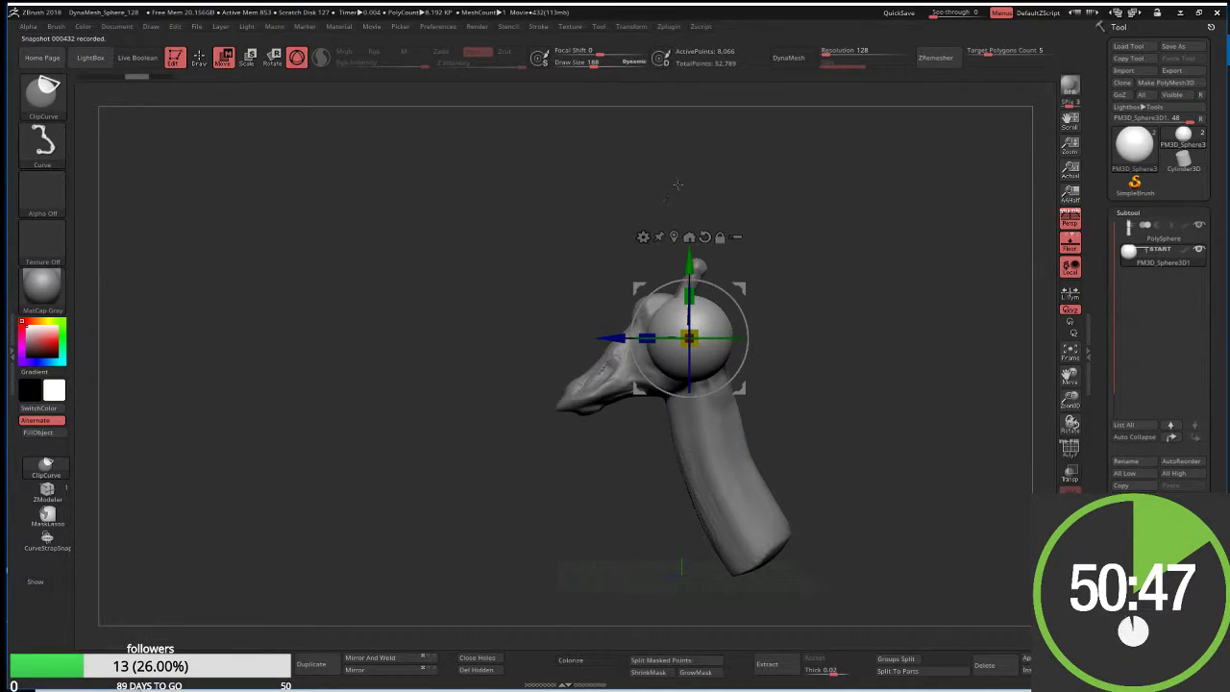
left_click_drag(678, 184, 693, 439, "ctrl+shift")
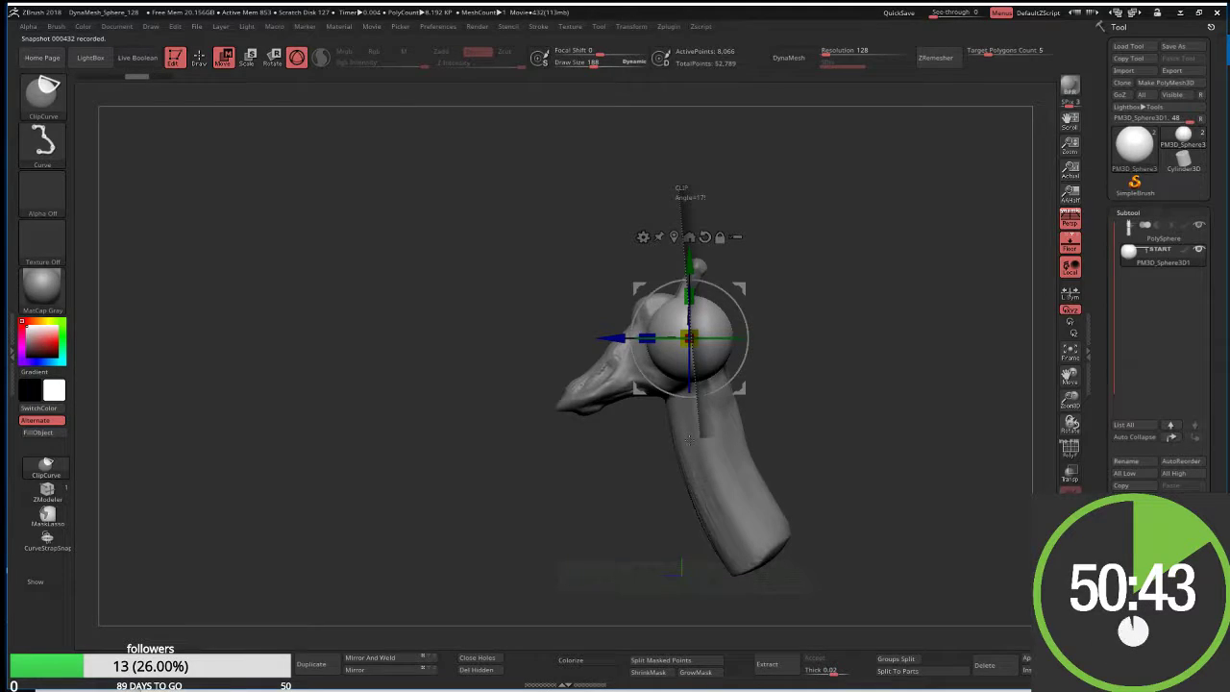
left_click_drag(690, 439, 686, 370, "ctrl+shift")
left_click_drag(826, 365, 746, 359)
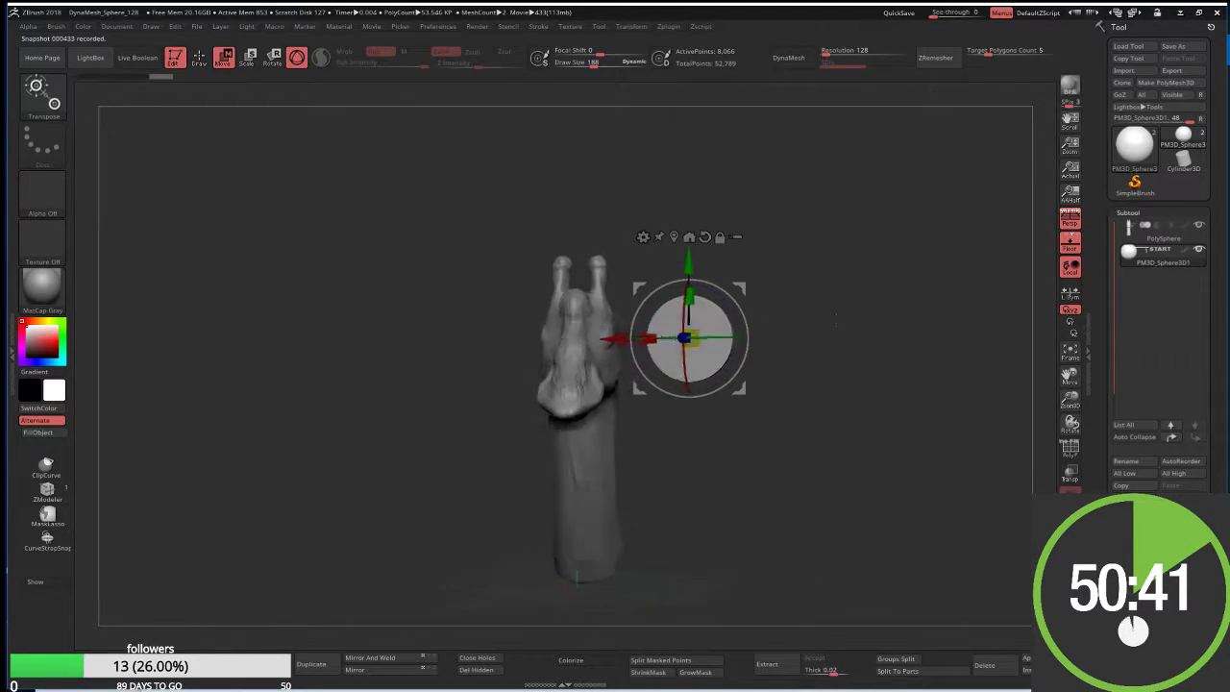
key("q")
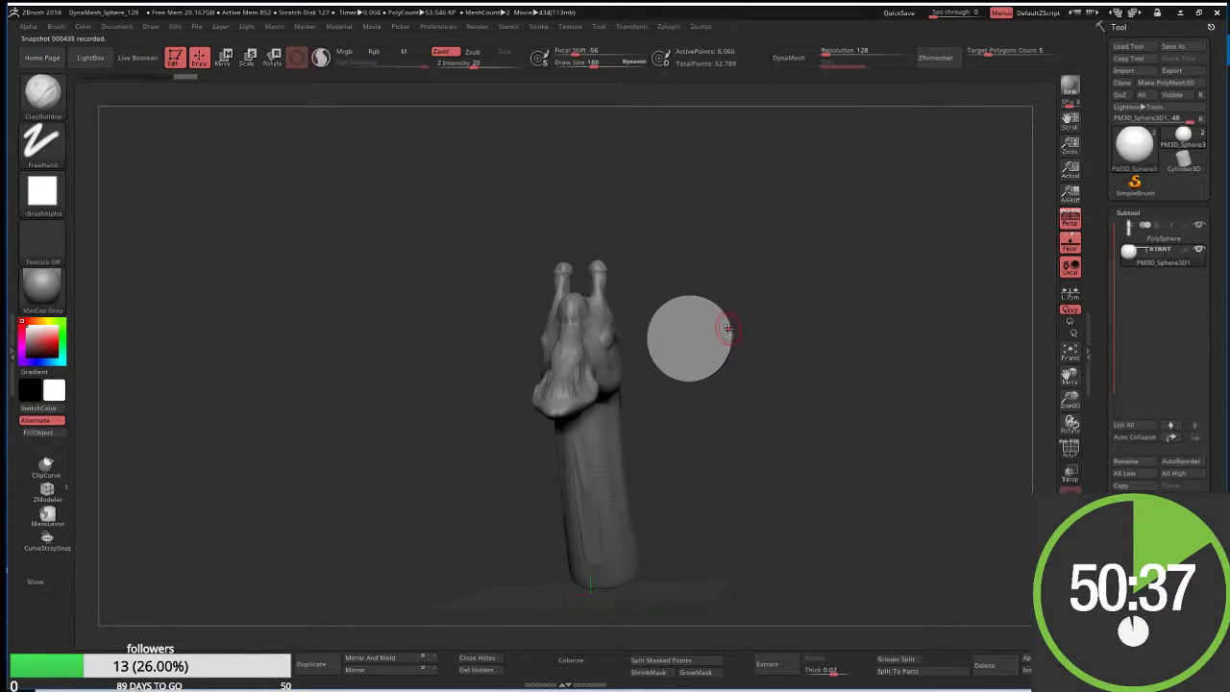
Pull the disc into a pointed teardrop ear with Move Topological at draw size 737
key("b")
key("m")
key("t")
key("s")
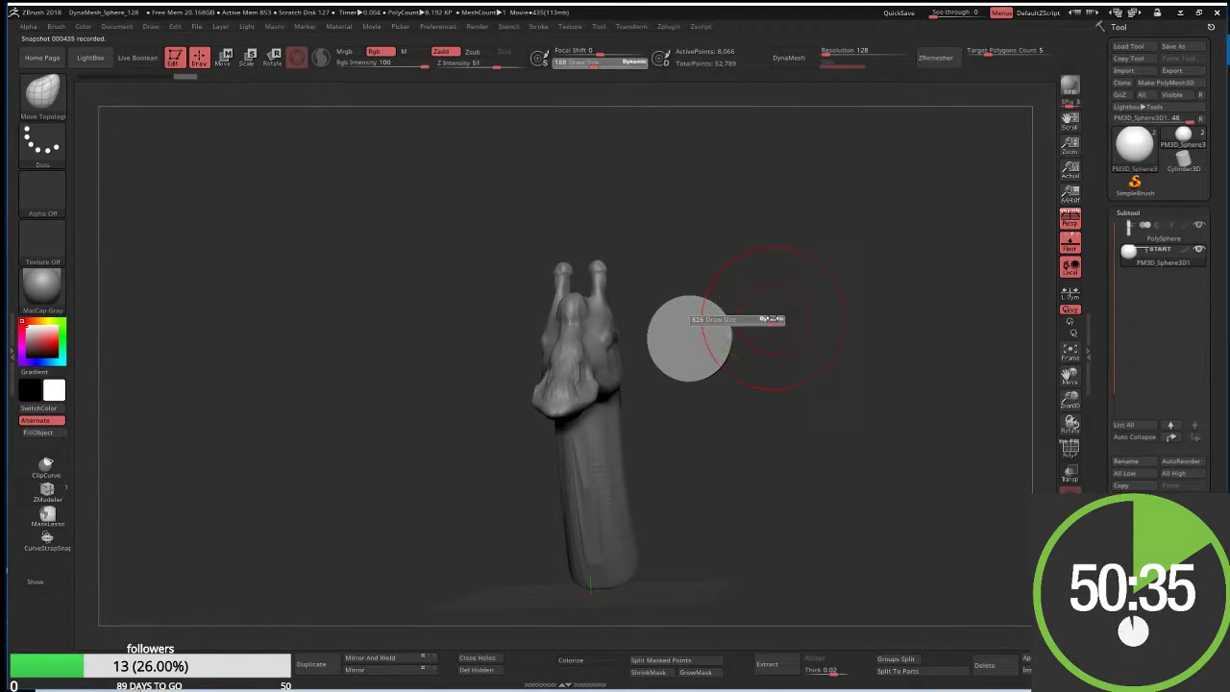
mouse_move(773, 319)
left_mouse_down()
mouse_move(721, 326)
mouse_move(763, 274)
left_mouse_up()
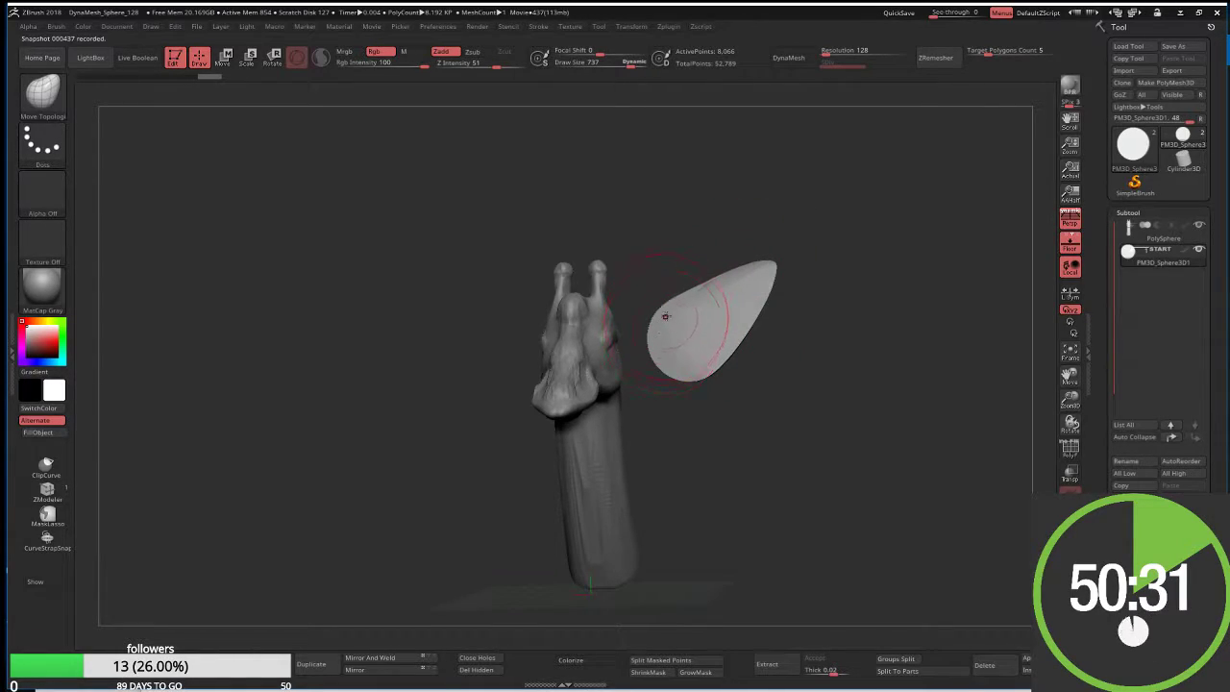
mouse_move(759, 300)
left_mouse_down()
mouse_move(741, 224)
mouse_move(676, 308)
left_mouse_up()
left_click_drag(661, 310, 706, 358)
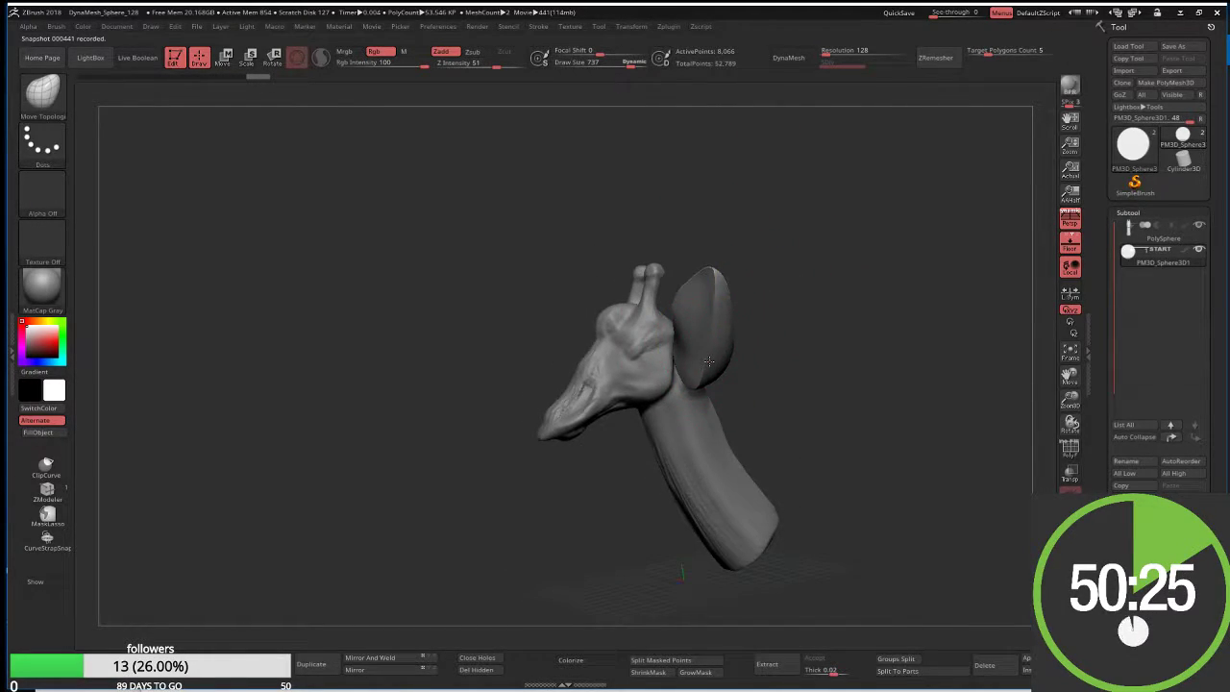
left_click_drag(708, 361, 659, 283)
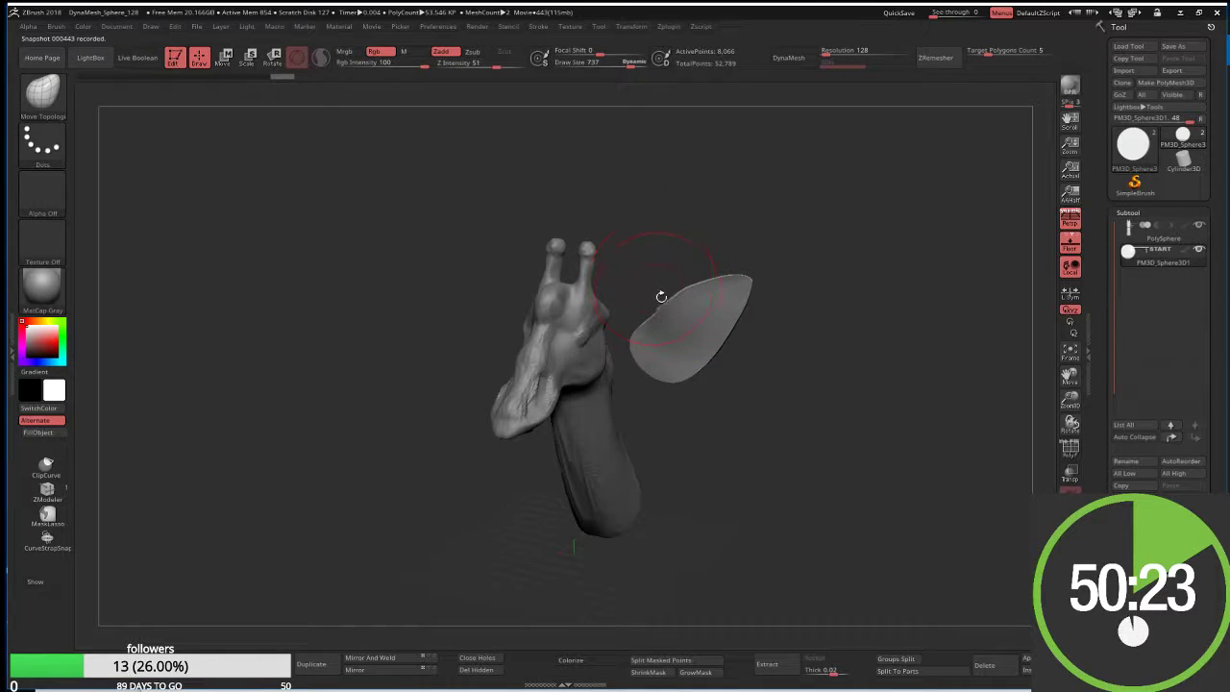
Carve a hollow into the inner ear with ClayBuildup at draw size 524
key("b")
key("c")
key("b")
key("s")
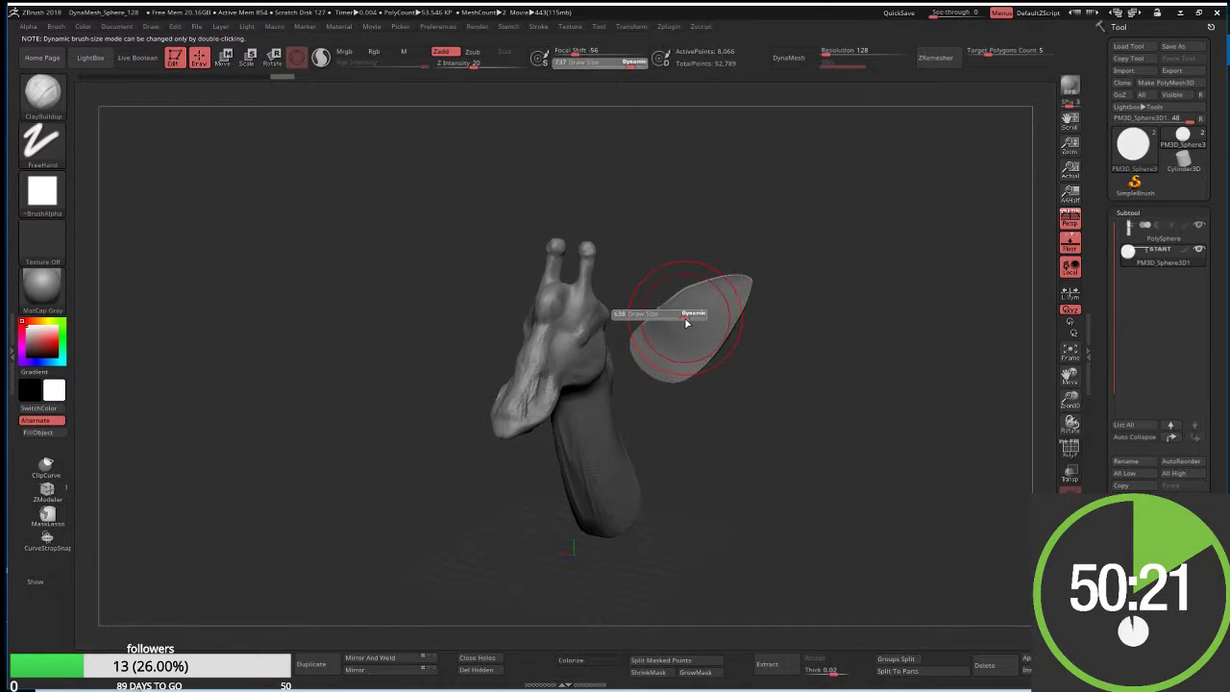
mouse_move(686, 323)
left_mouse_down()
mouse_move(675, 323)
mouse_move(725, 304)
mouse_move(677, 369)
mouse_move(687, 346)
mouse_move(663, 370)
mouse_move(690, 344)
left_mouse_up()
mouse_move(716, 288)
left_mouse_down()
mouse_move(715, 321)
mouse_move(721, 298)
mouse_move(664, 348)
mouse_move(656, 320)
mouse_move(674, 287)
mouse_move(577, 317)
mouse_move(635, 291)
left_mouse_up()
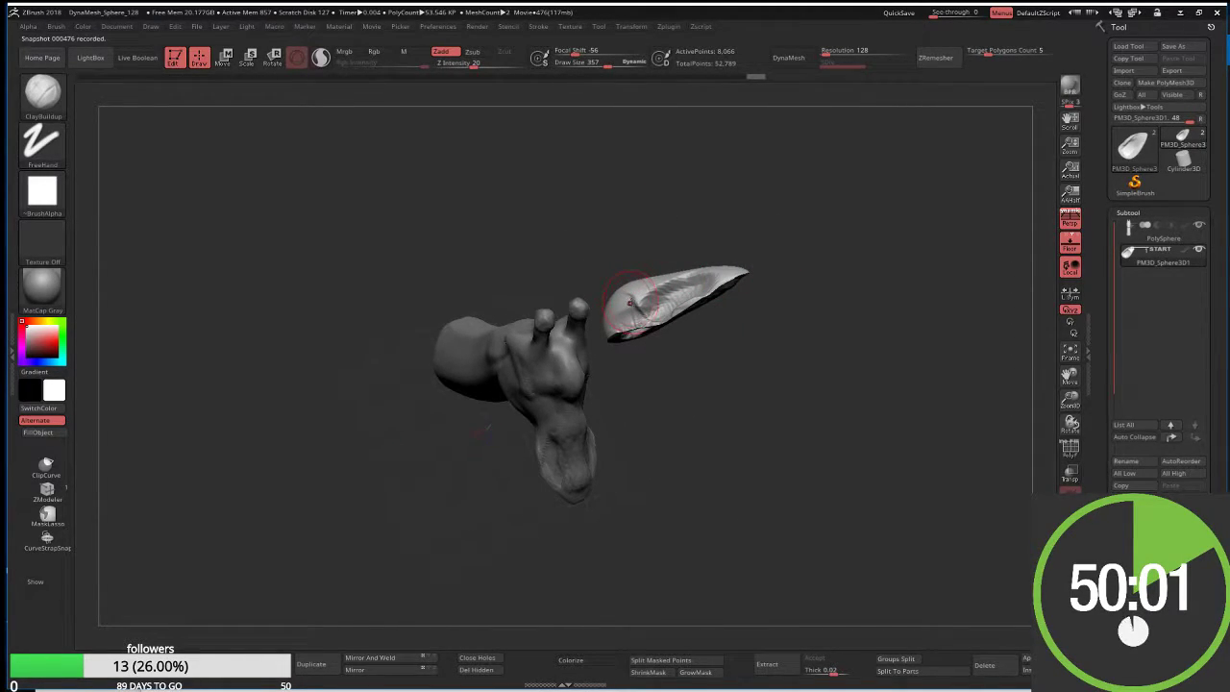
Smooth the ear's cupped surface with the Inflat brush selected
key("b")
key("i")
key("n")
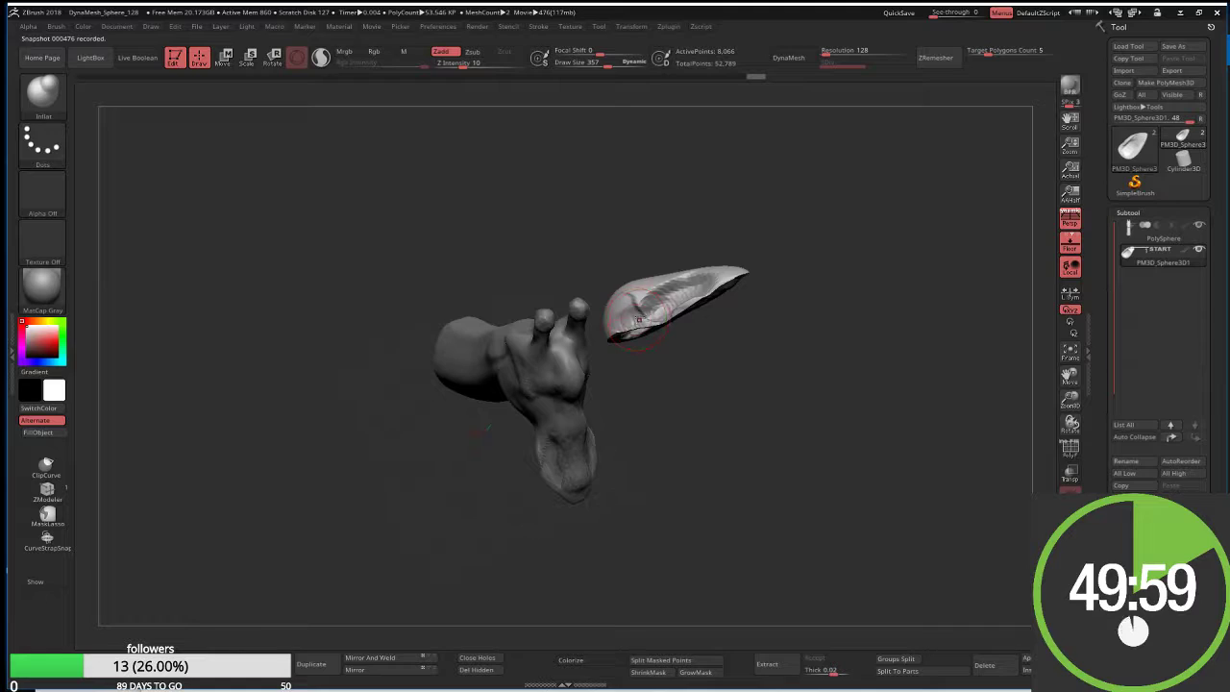
mouse_move(654, 305)
left_mouse_down("shift")
mouse_move(680, 292)
mouse_move(634, 327)
mouse_move(673, 317)
mouse_move(692, 357)
left_mouse_up("shift")
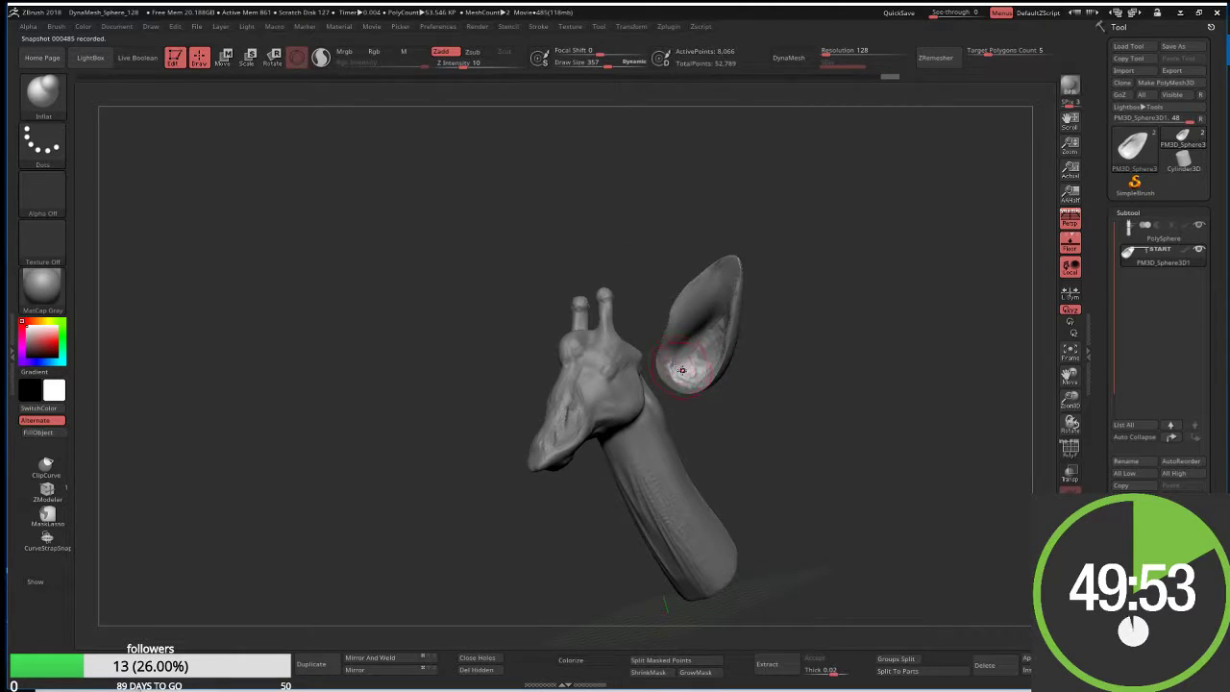
mouse_move(769, 413)
left_mouse_down()
mouse_move(924, 471)
mouse_move(768, 420)
mouse_move(669, 316)
left_mouse_up()
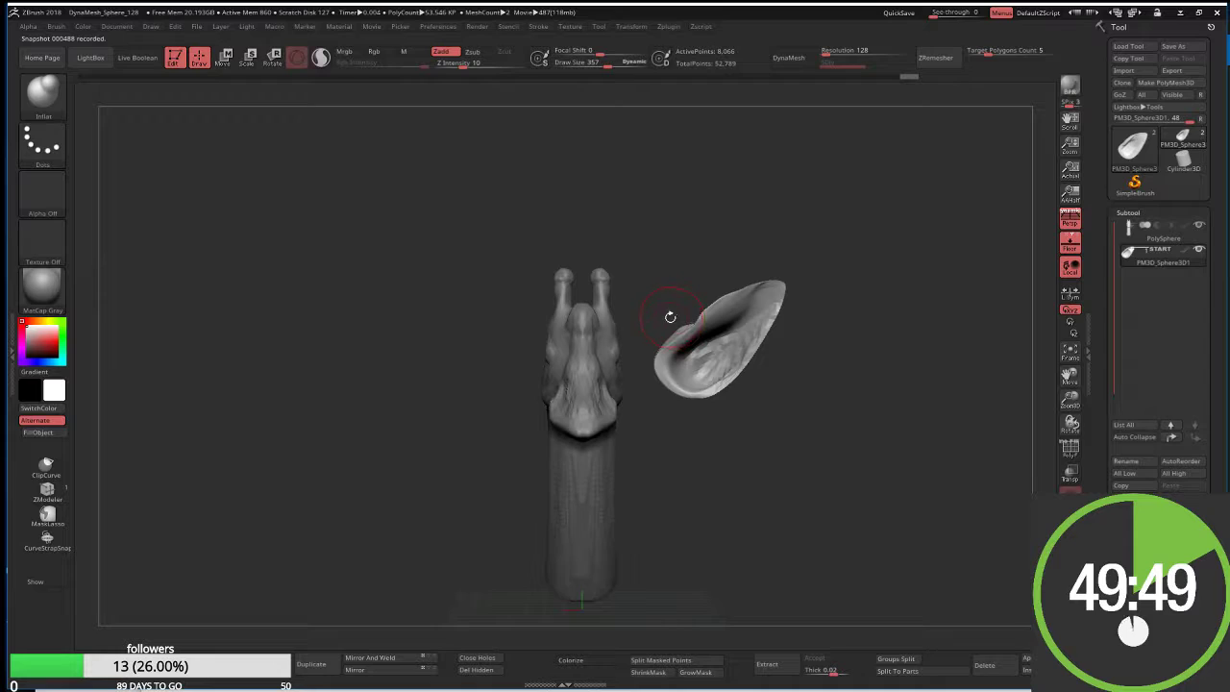
Reshape the ear and curl its lower part with Move Topological at size 614
key("b")
key("m")
key("t")
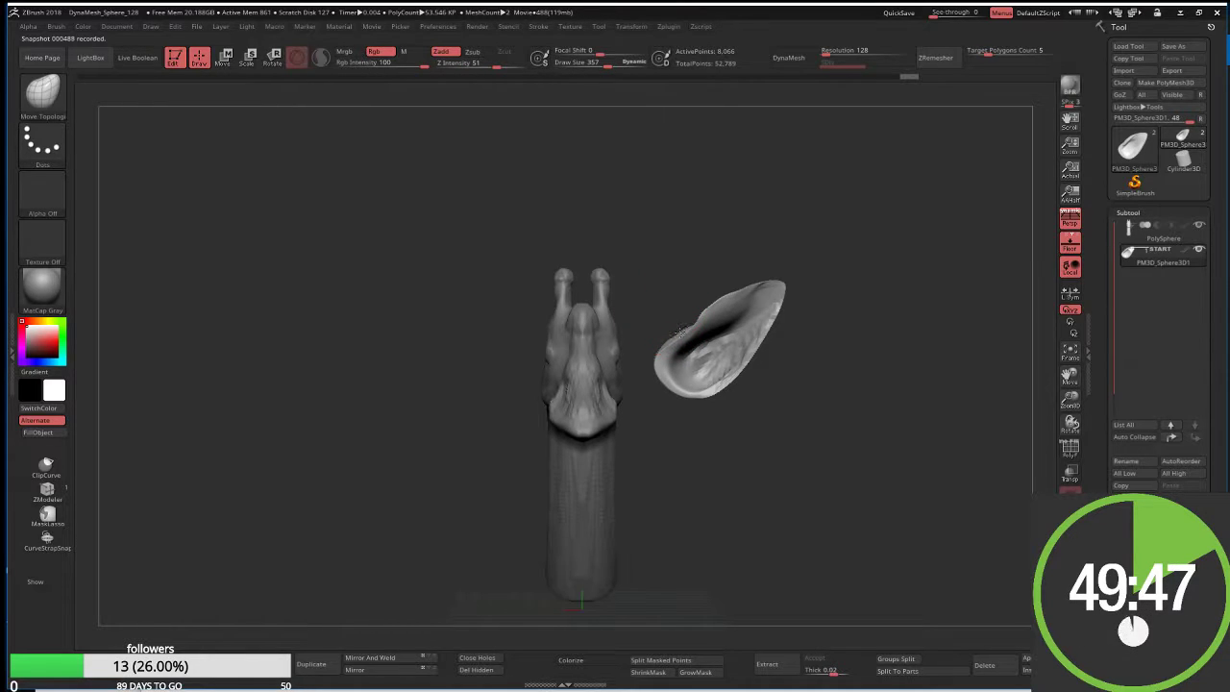
left_click_drag(679, 332, 677, 311)
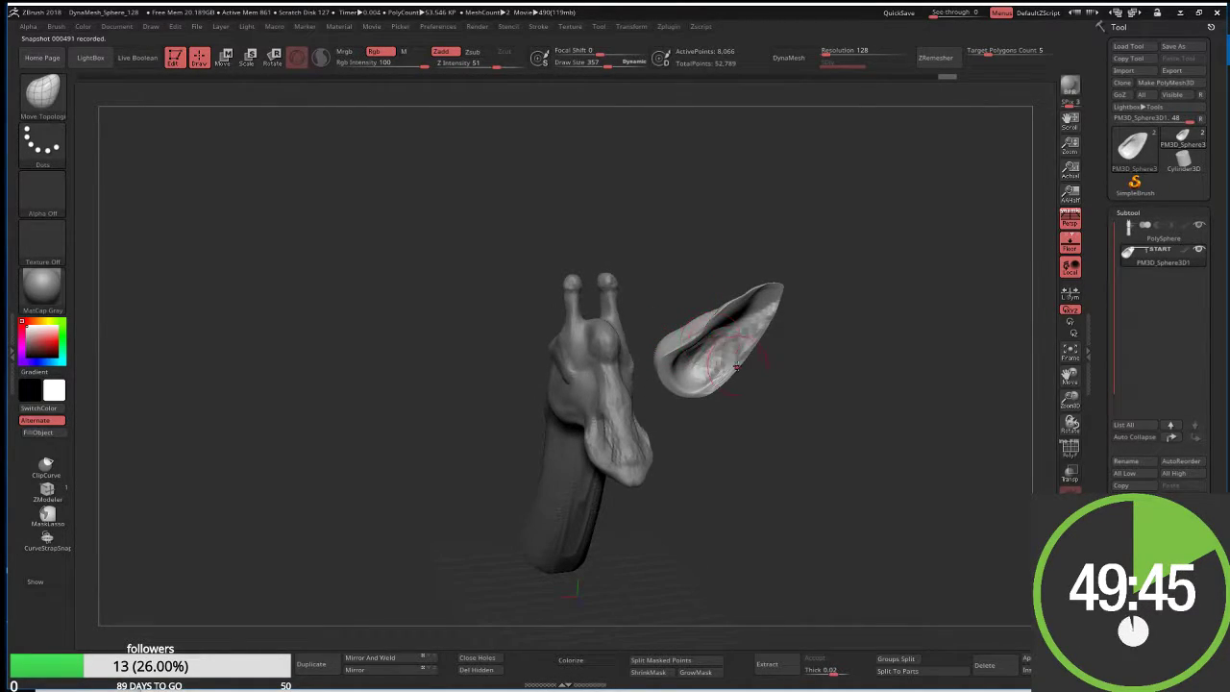
left_click_drag(734, 365, 672, 370)
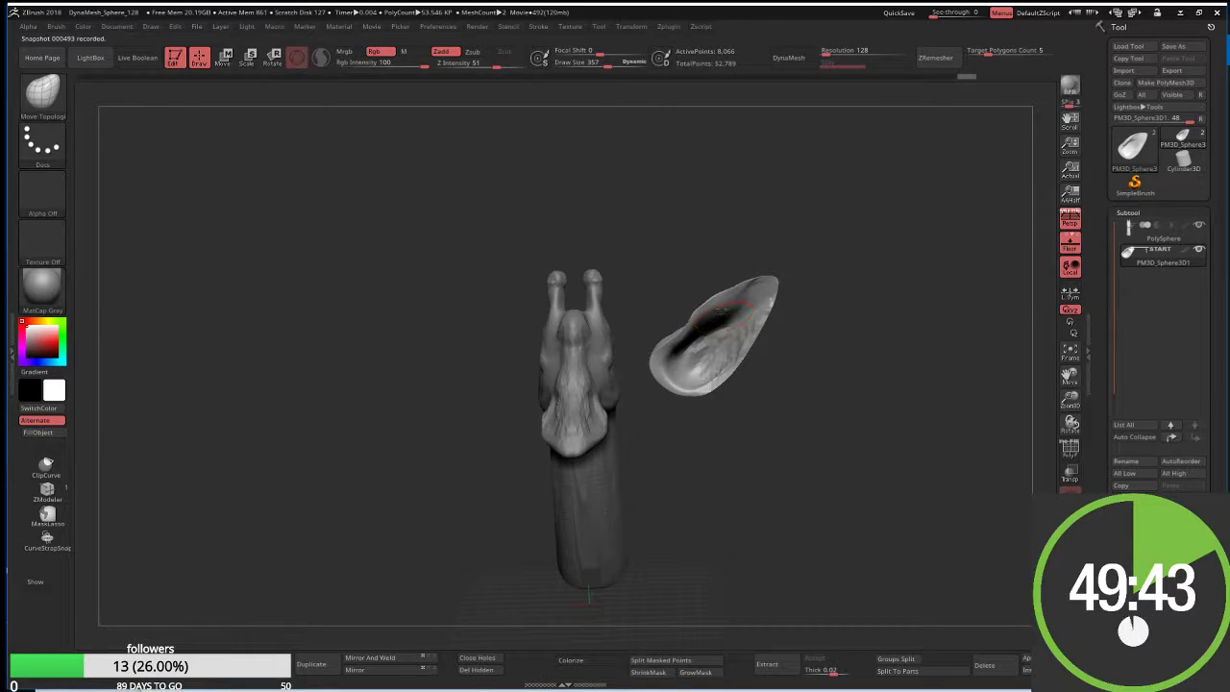
mouse_move(726, 308)
left_mouse_down()
mouse_move(768, 294)
mouse_move(708, 315)
left_mouse_up()
key("s")
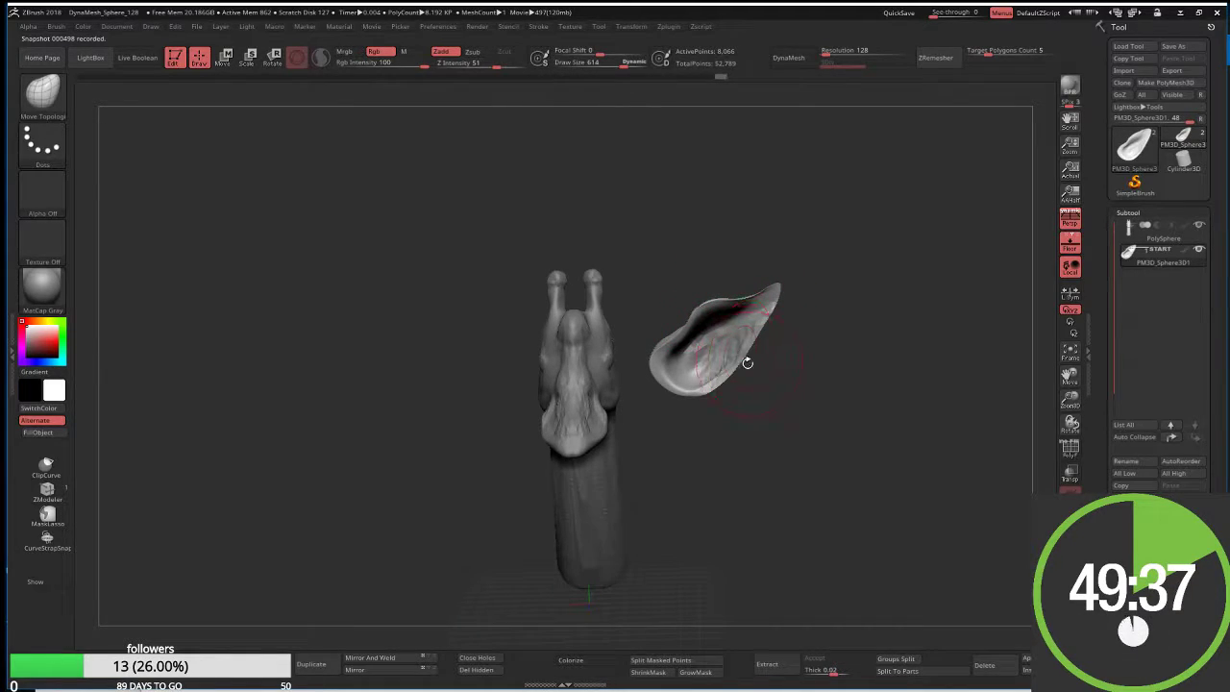
left_click_drag(747, 362, 768, 327)
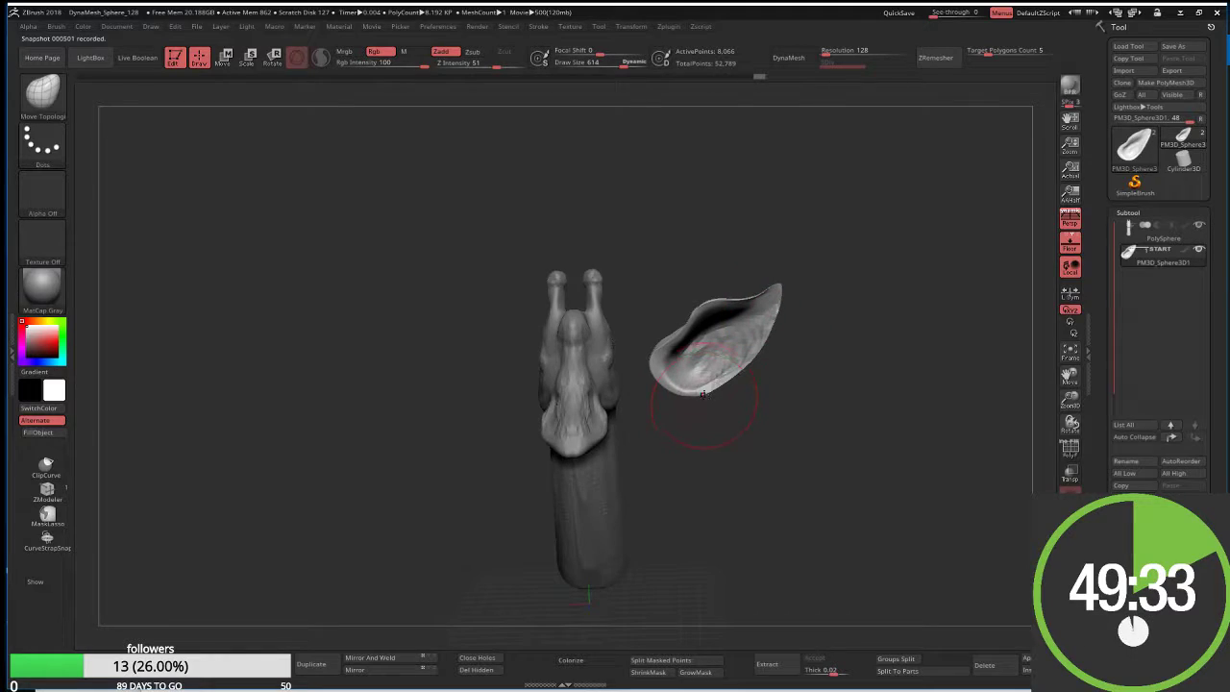
mouse_move(694, 395)
left_mouse_down()
mouse_move(672, 369)
mouse_move(684, 371)
left_mouse_up()
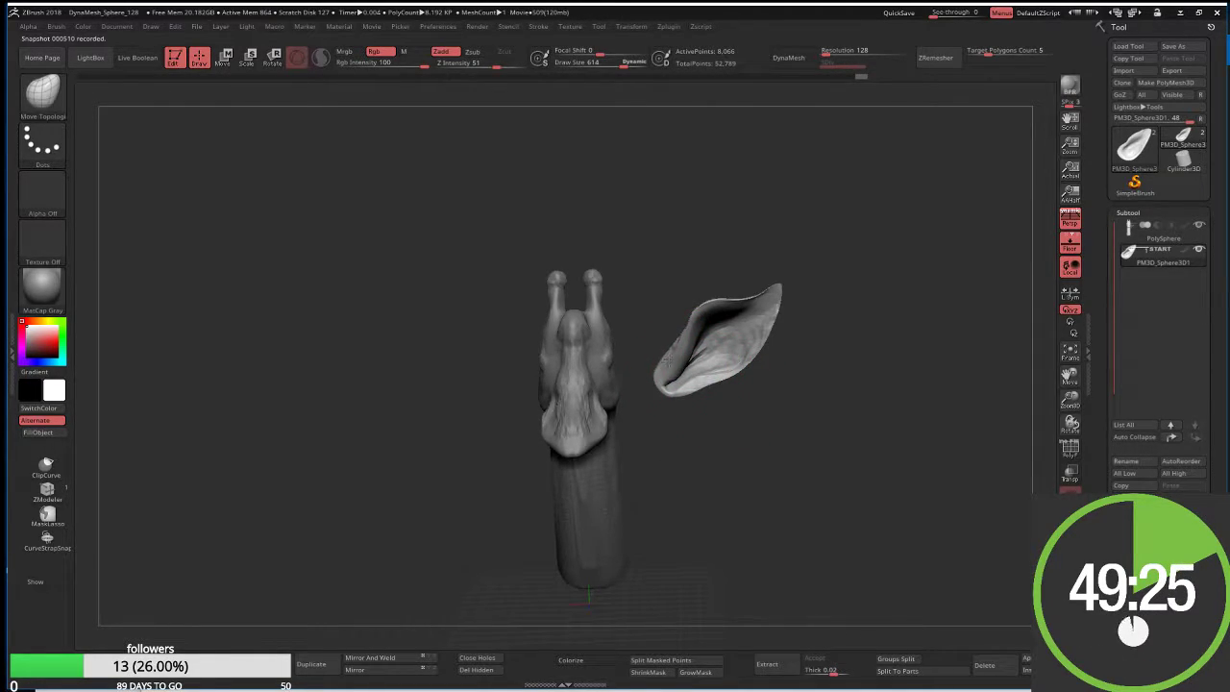
mouse_move(723, 408)
left_mouse_down()
mouse_move(607, 406)
mouse_move(632, 363)
left_mouse_up()
left_click_drag(614, 422, 596, 448)
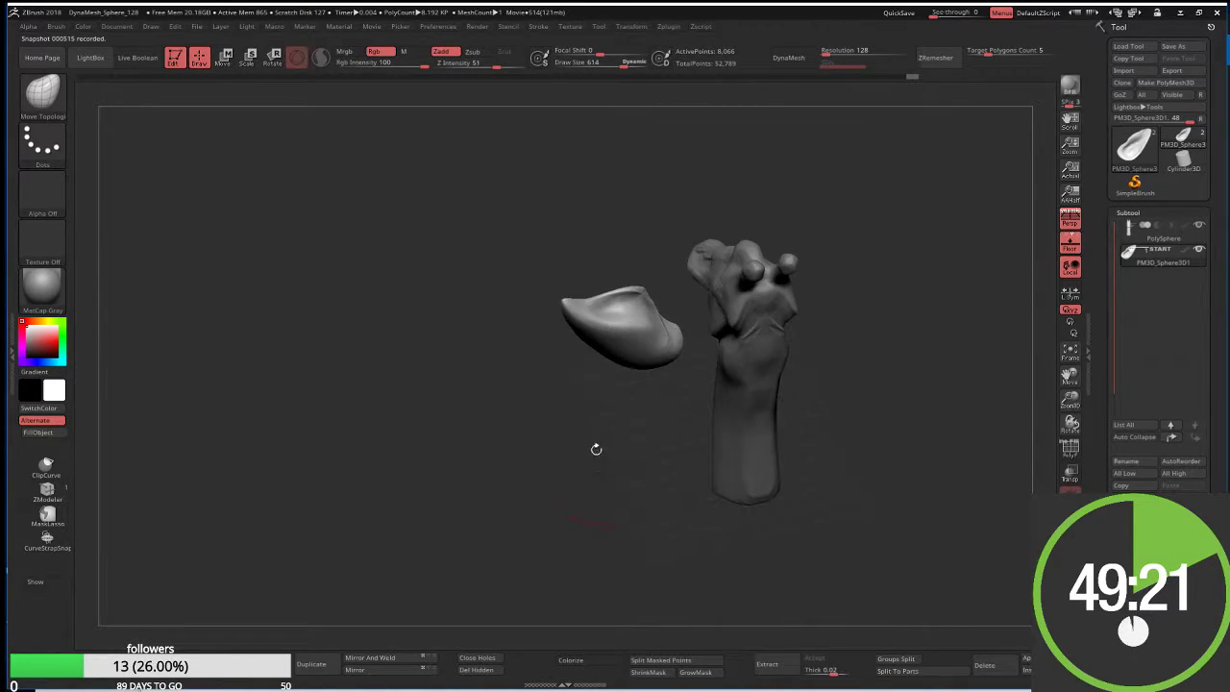
Smooth the creases along the ear's lower edge with Inflat at size 375
key("b")
key("c")
key("b")
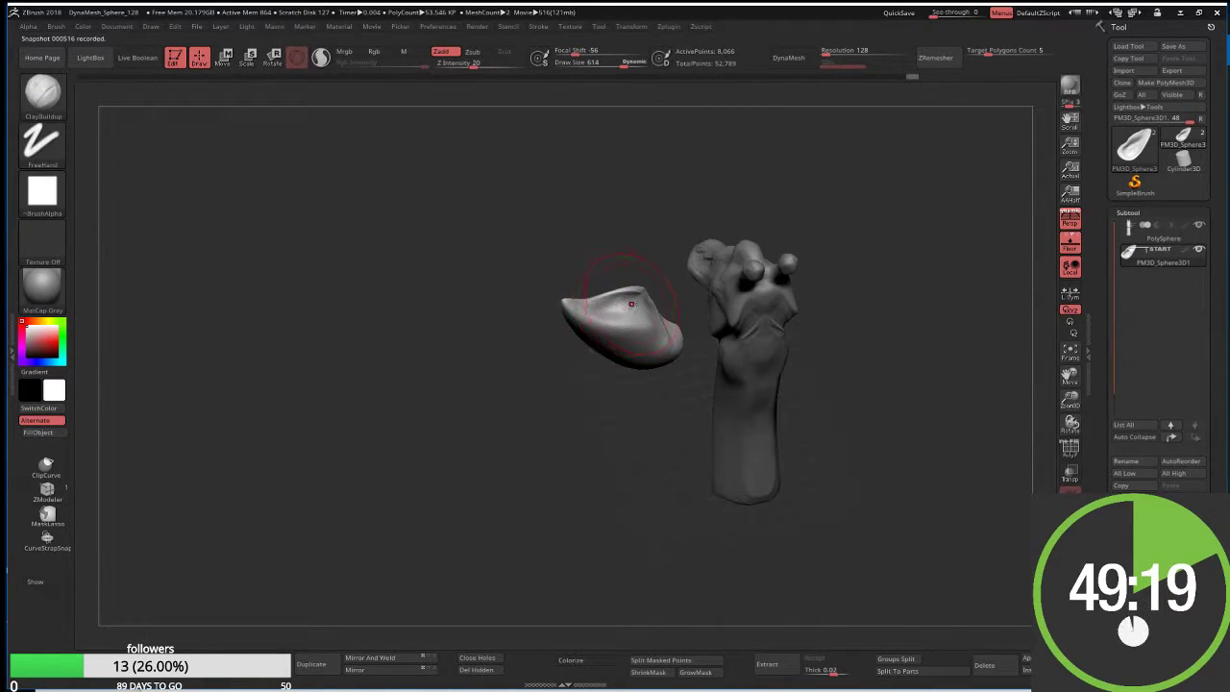
key("b")
key("i")
key("n")
key("s")
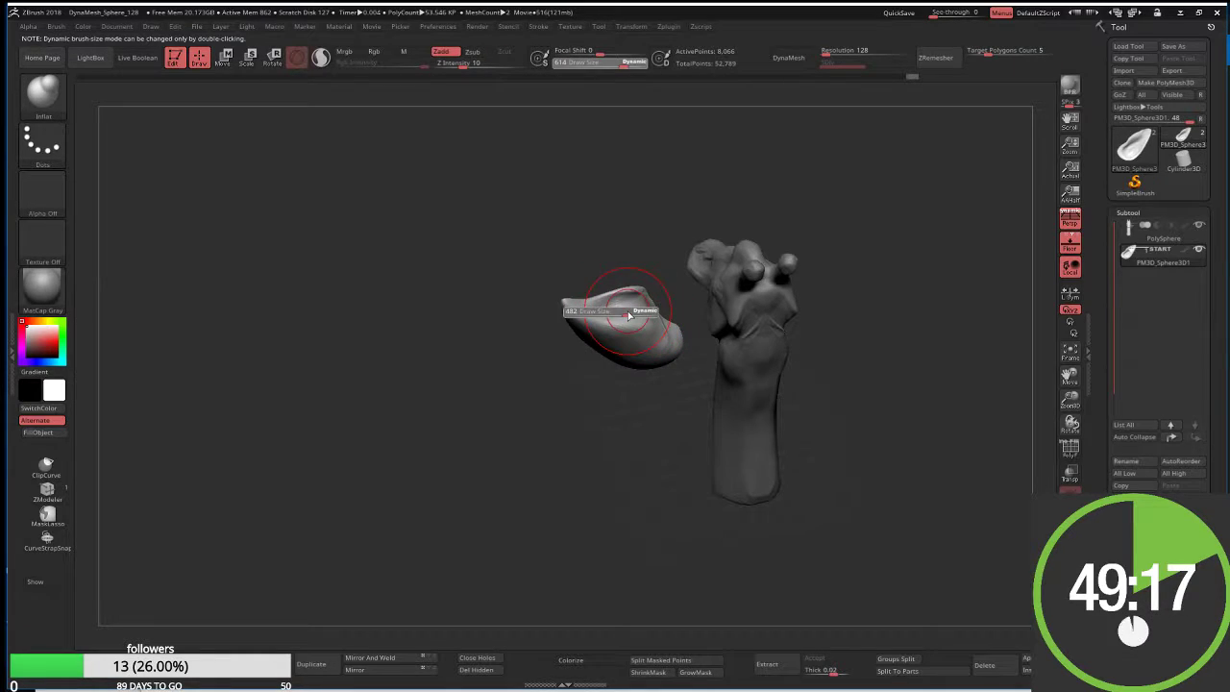
mouse_move(629, 315)
left_mouse_down()
mouse_move(609, 306)
mouse_move(664, 332)
left_mouse_up()
mouse_move(676, 391)
left_mouse_down()
mouse_move(692, 384)
mouse_move(720, 421)
mouse_move(792, 434)
mouse_move(719, 399)
left_mouse_up()
left_click_drag(709, 353, 696, 336, "shift")
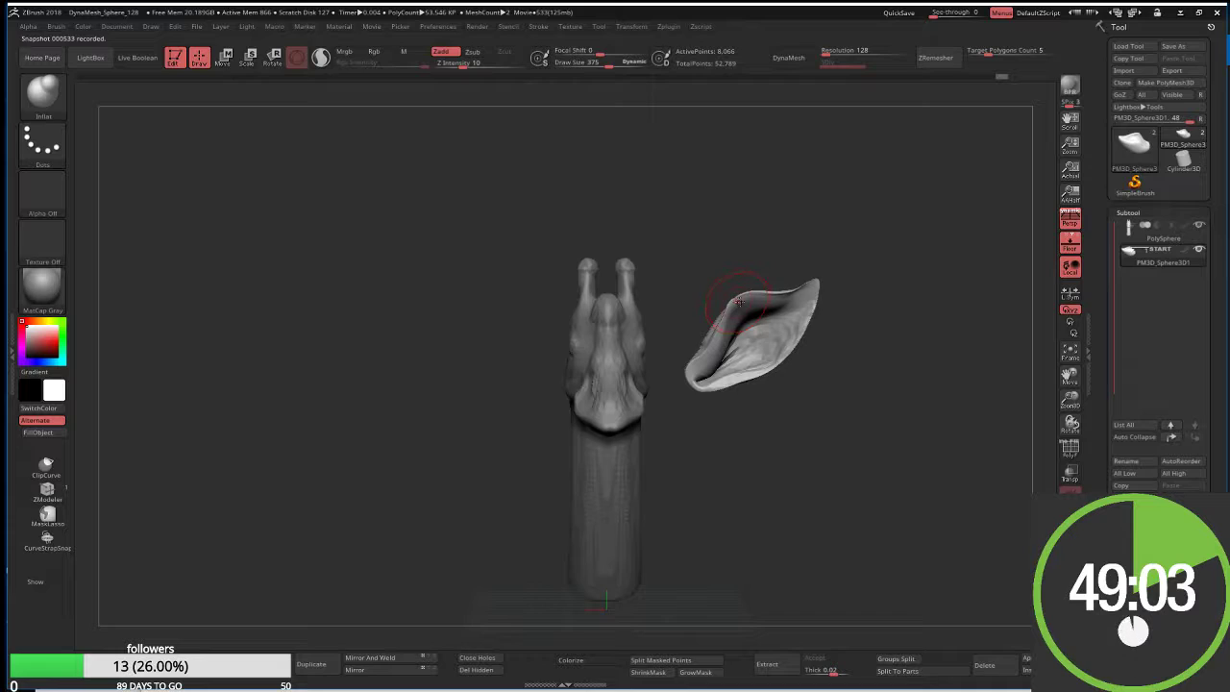
Refine the ear's inner cavity and lower edge at size 514, then activate Transpose Move facing front
key("b")
key("m")
key("t")
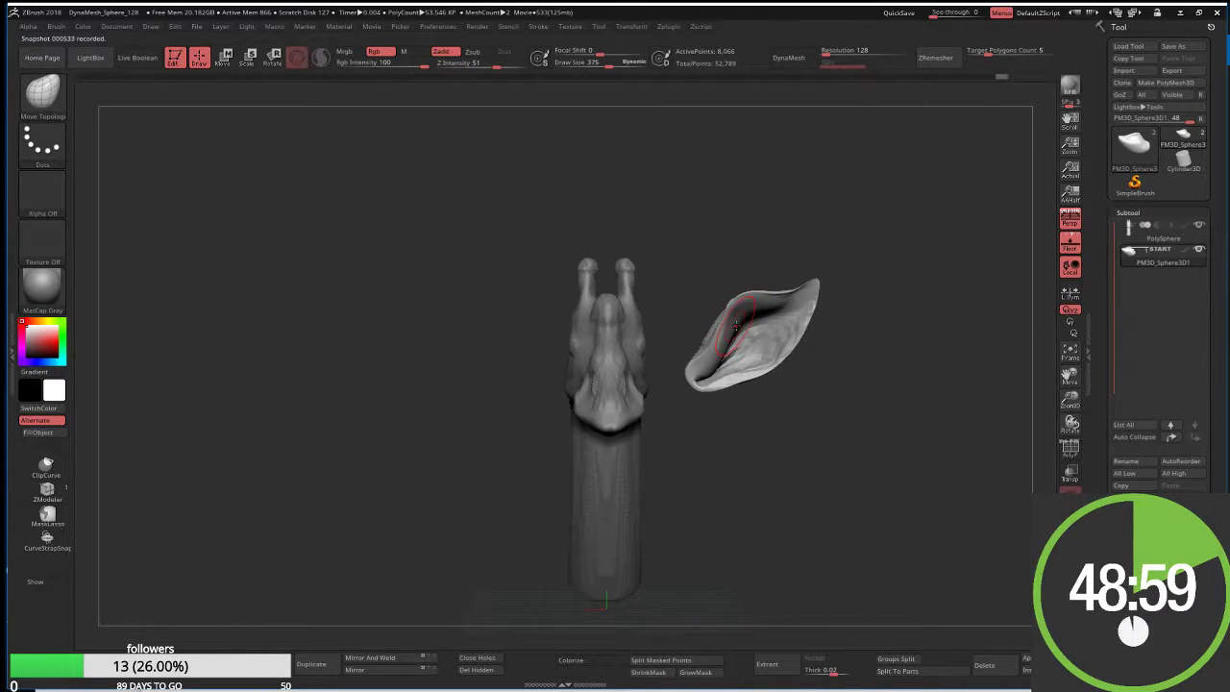
key("bracketright")
left_click_drag(735, 327, 739, 340)
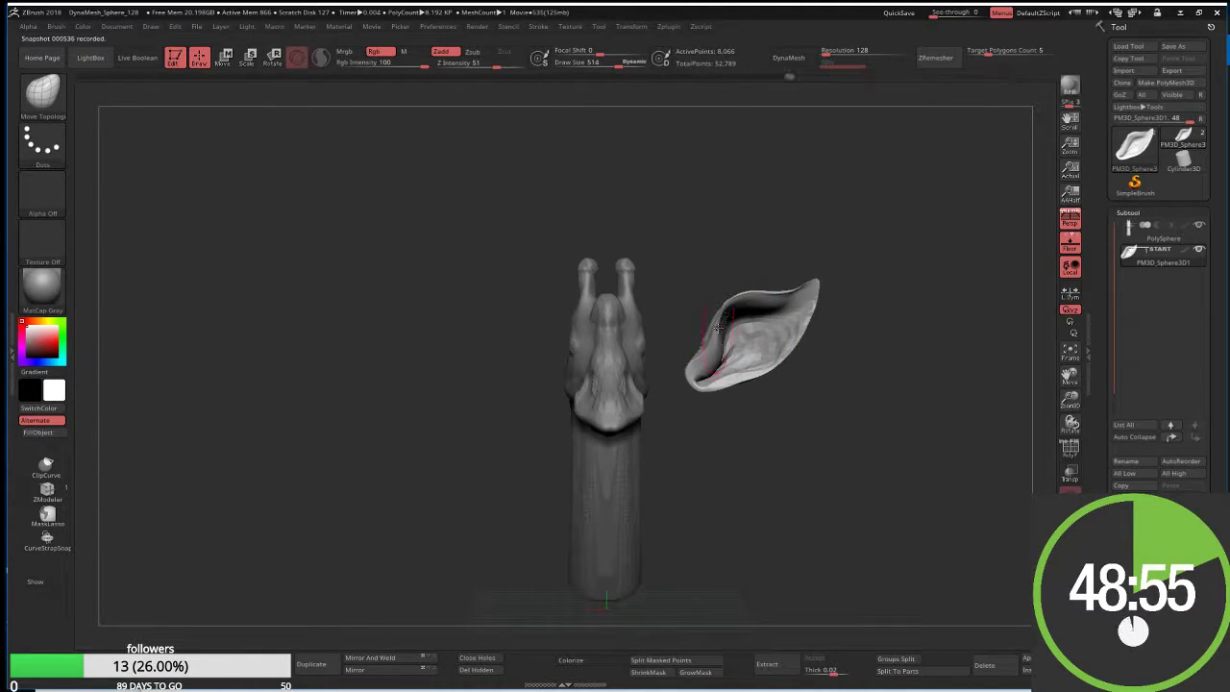
mouse_move(695, 357)
left_mouse_down()
mouse_move(690, 373)
mouse_move(749, 371)
mouse_move(757, 358)
mouse_move(757, 383)
left_mouse_up()
mouse_move(748, 362)
right_mouse_down()
mouse_move(750, 375)
mouse_move(737, 359)
right_mouse_up()
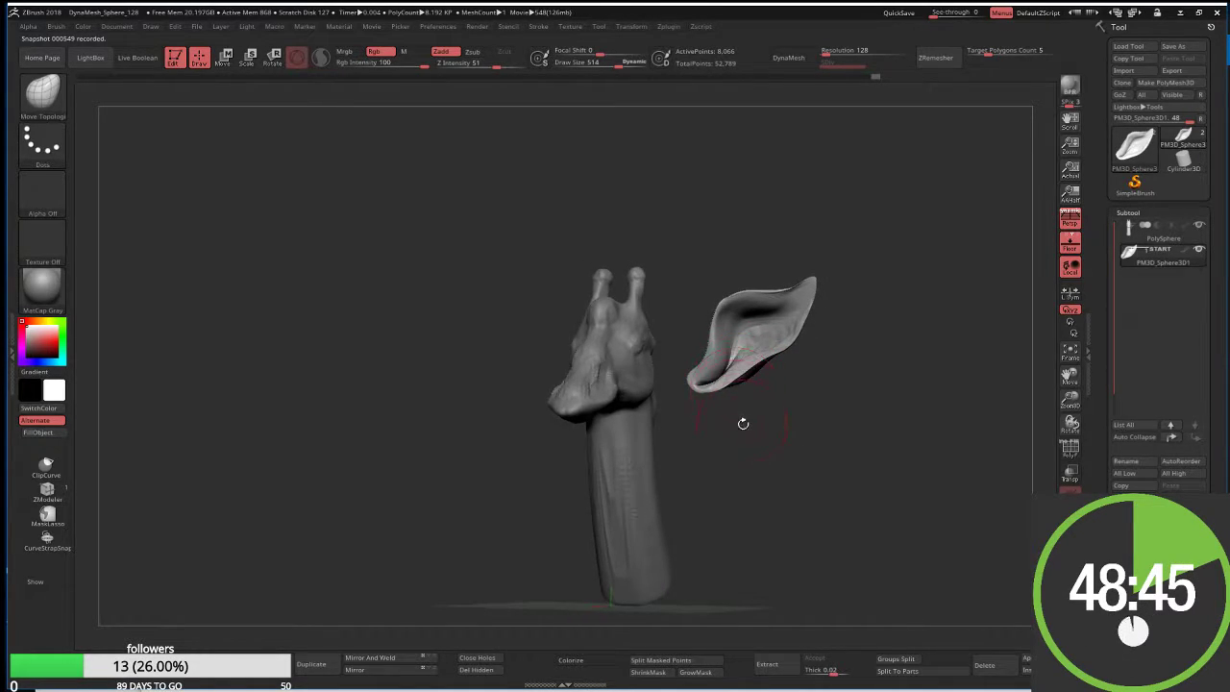
right_click_drag(743, 423, 733, 399)
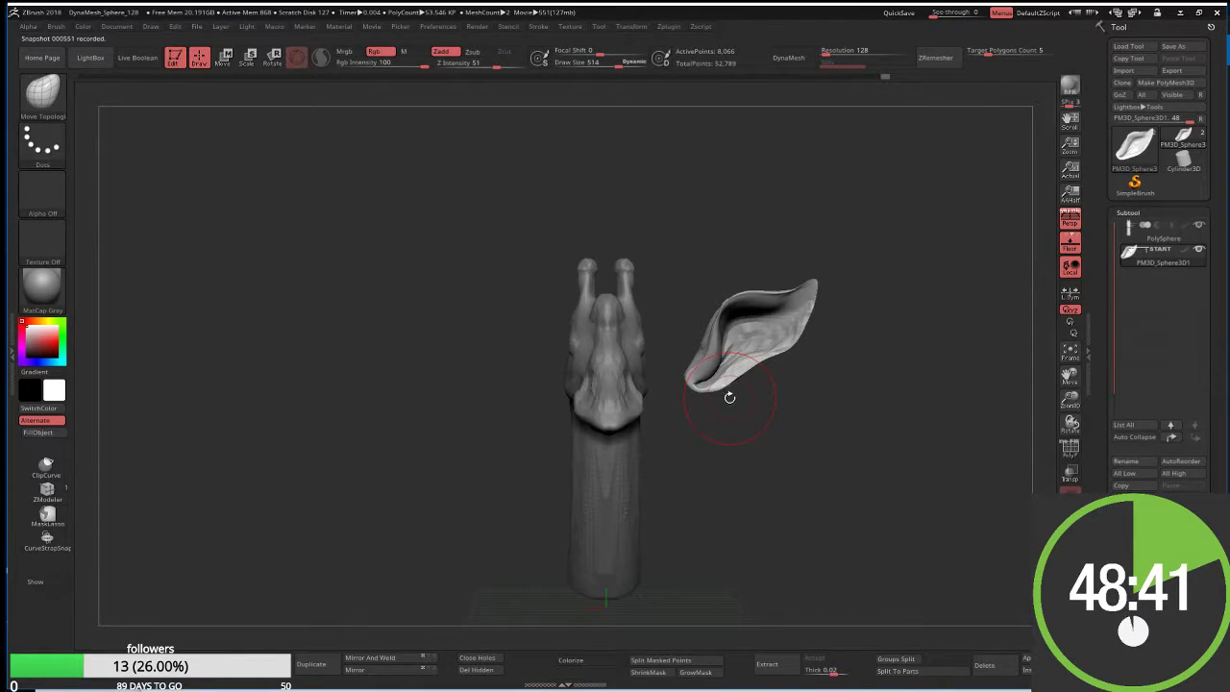
key("w")
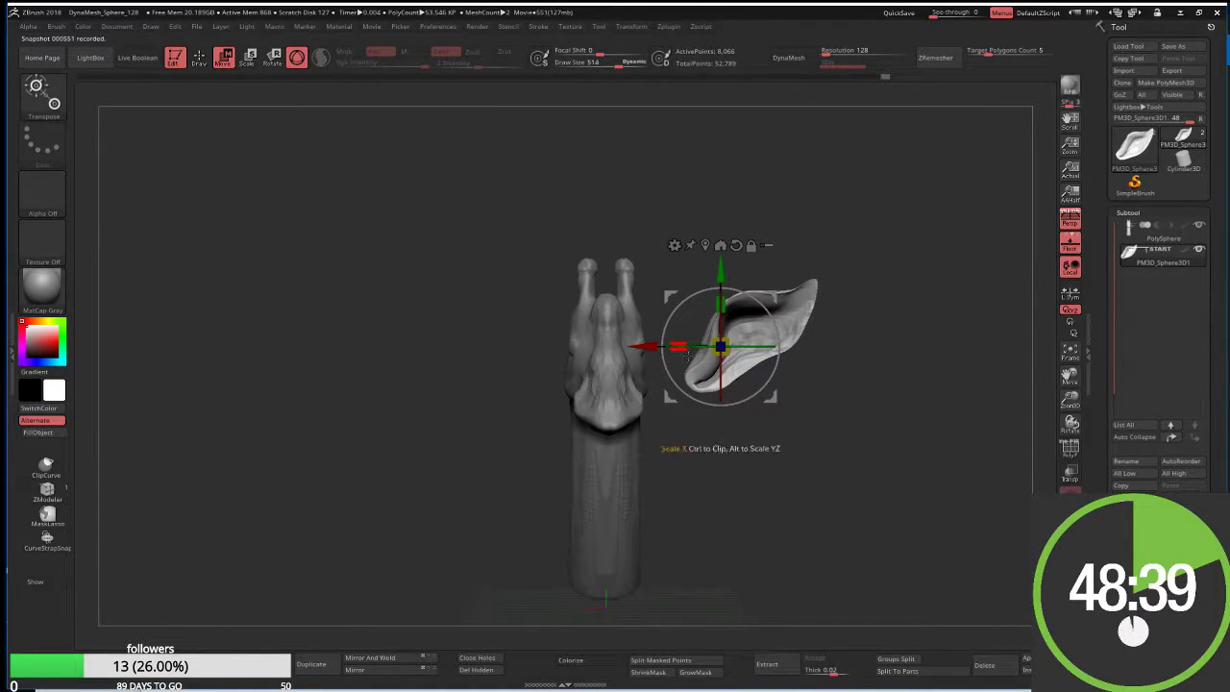
Pull the ear toward the head, shrink it and rotate it slightly, checking placement from several angles
left_click_drag(721, 345, 690, 384)
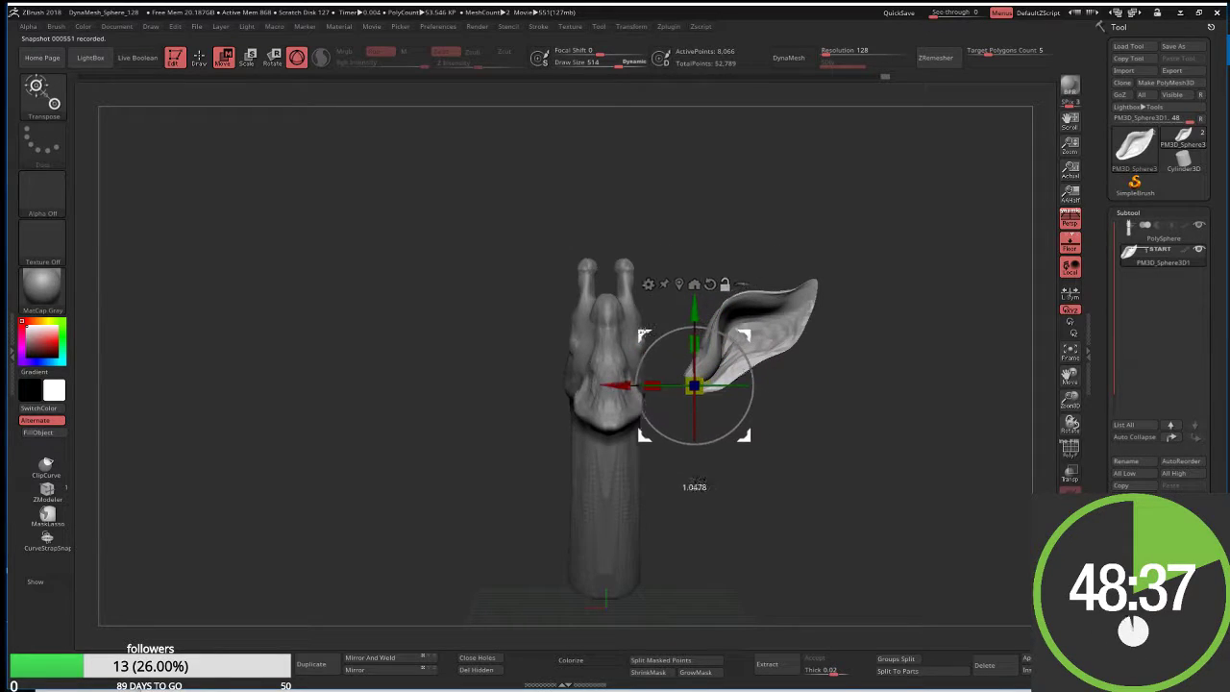
mouse_move(774, 411)
left_mouse_down()
mouse_move(677, 449)
mouse_move(707, 422)
mouse_move(638, 427)
left_mouse_up()
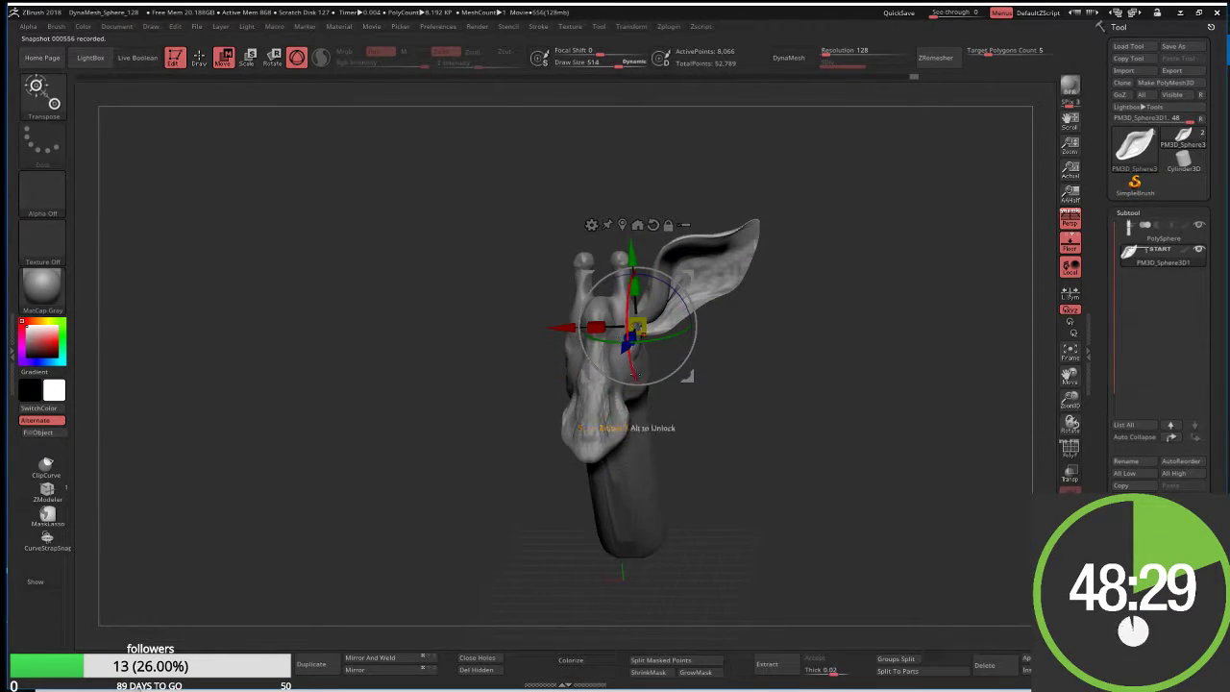
left_click_drag(636, 328, 634, 329)
left_click_drag(756, 242, 695, 240)
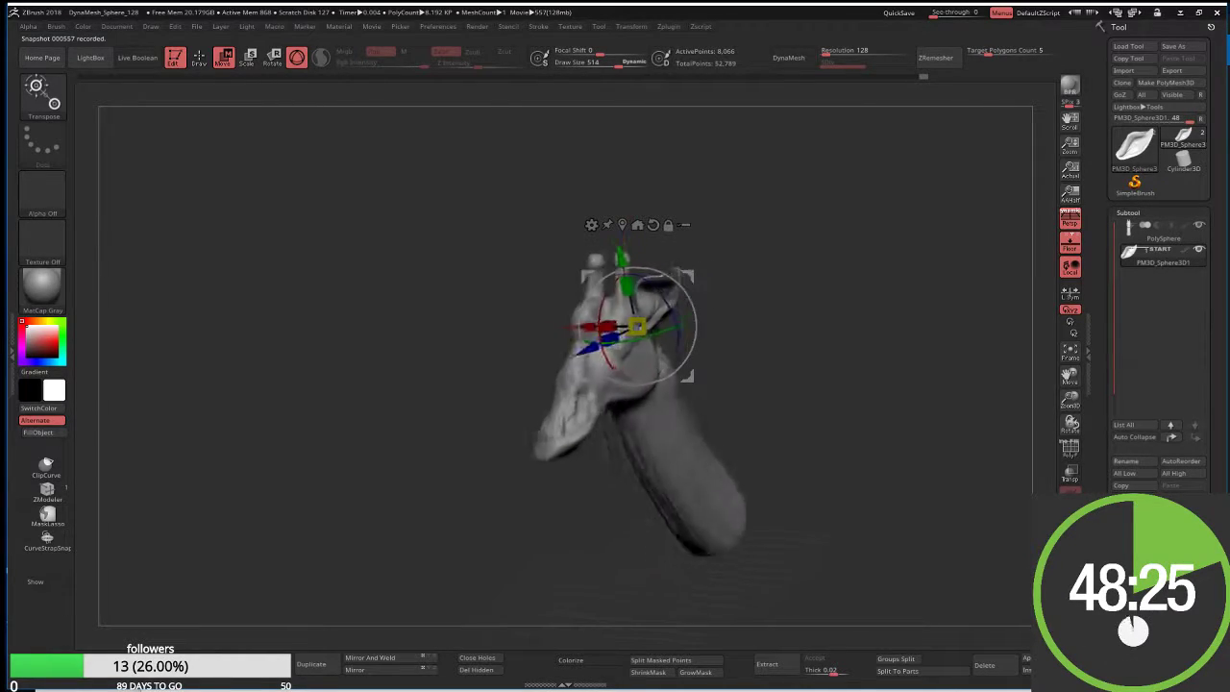
left_click_drag(661, 319, 558, 345)
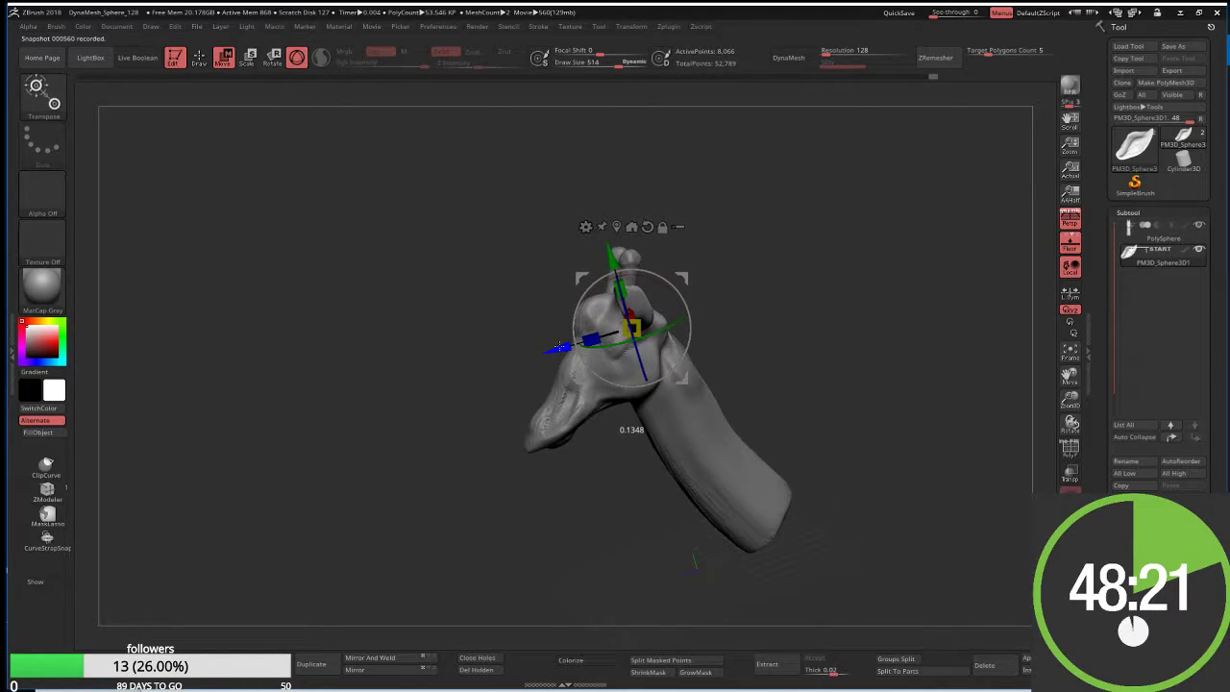
left_click_drag(672, 230, 727, 180)
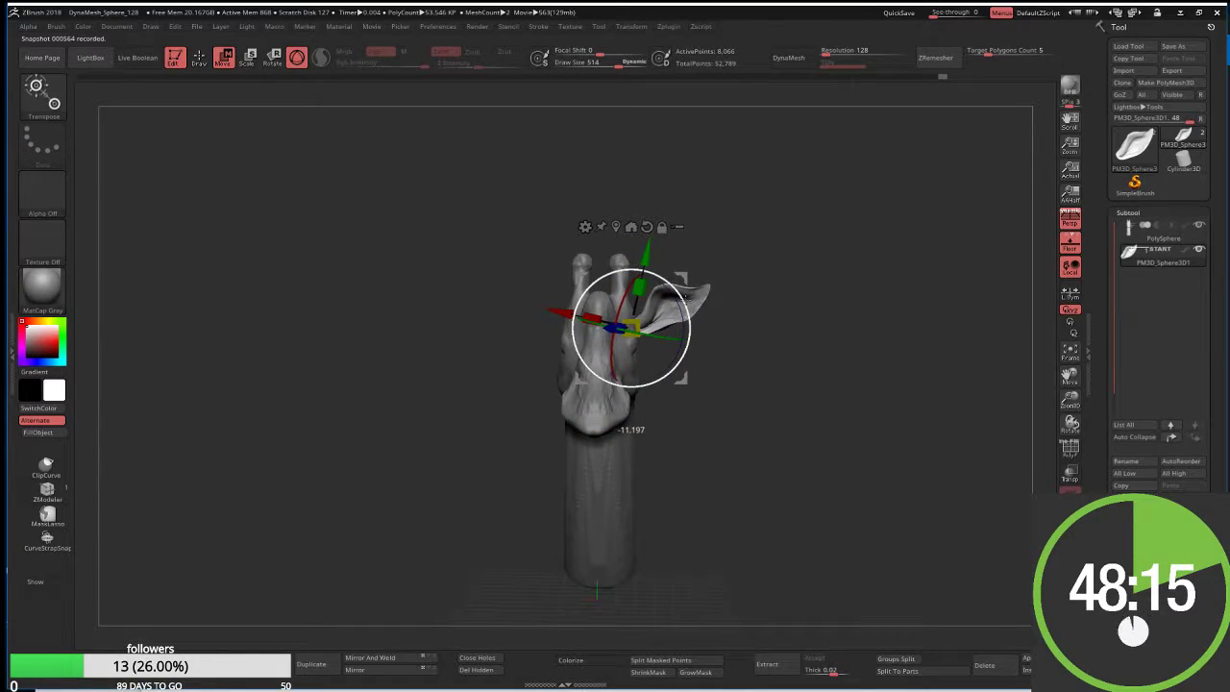
mouse_move(684, 305)
left_mouse_down()
mouse_move(663, 370)
mouse_move(753, 311)
left_mouse_up()
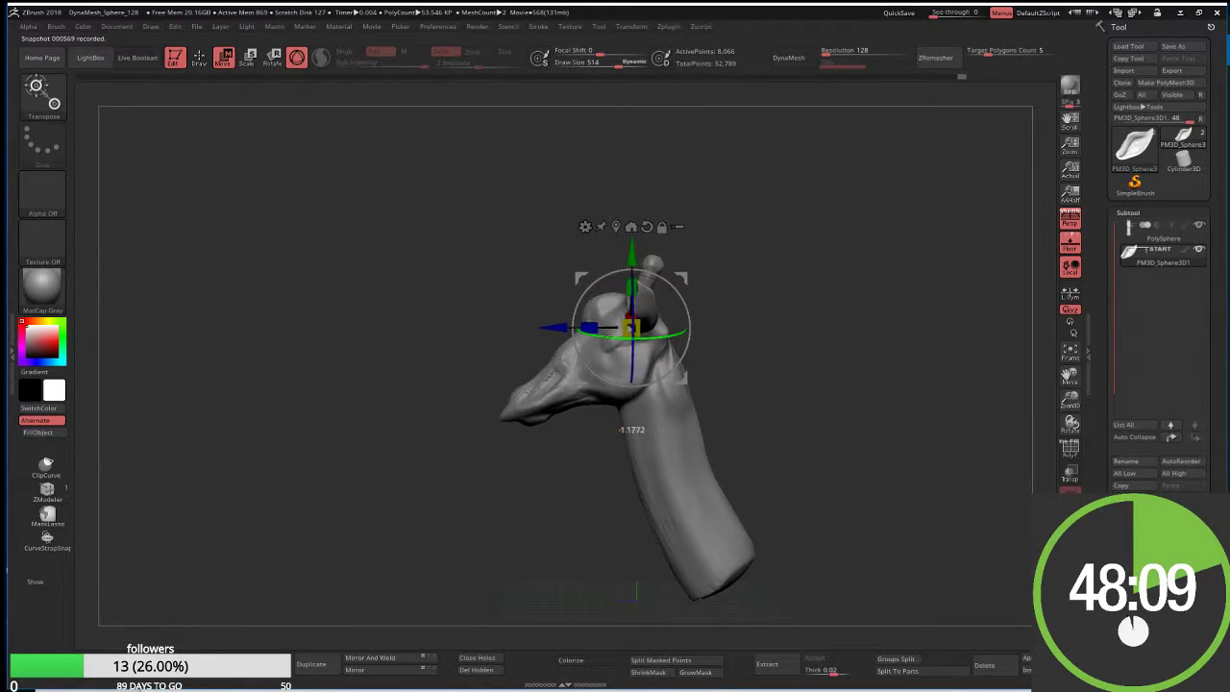
mouse_move(612, 338)
left_mouse_down()
mouse_move(645, 287)
mouse_move(608, 374)
mouse_move(622, 378)
left_mouse_up()
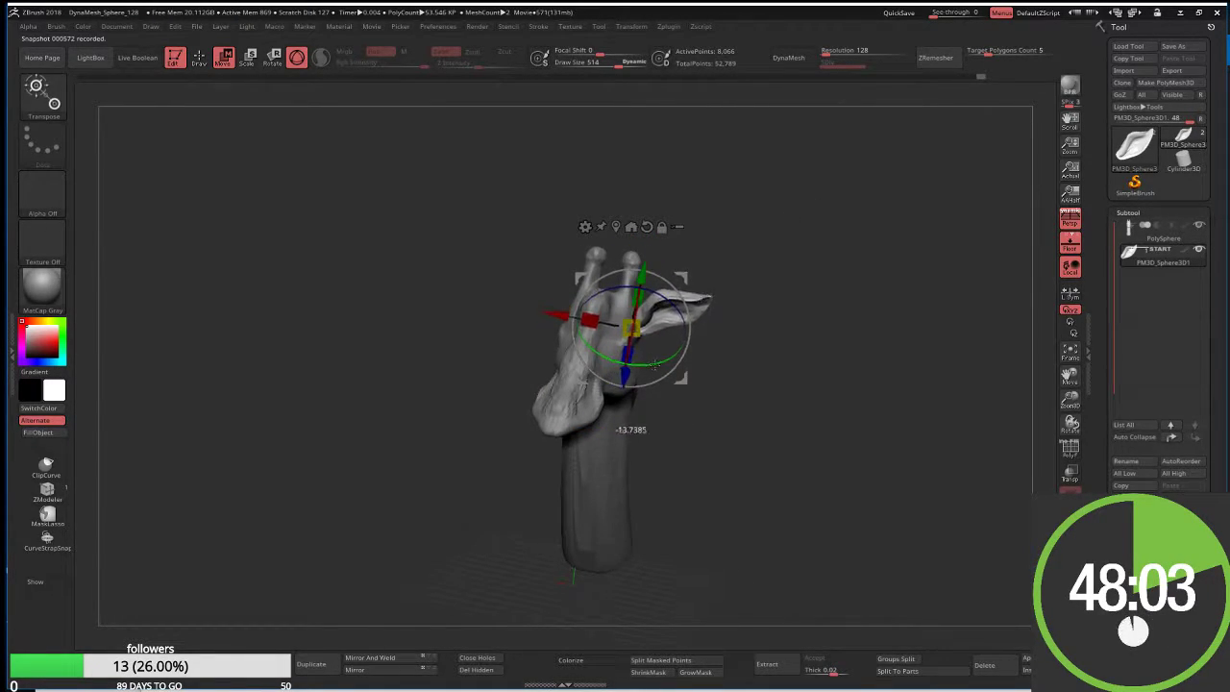
Turn the ear further, nudge it right and down, and enlarge it slightly against the head
mouse_move(730, 432)
left_mouse_down()
mouse_move(706, 259)
mouse_move(574, 366)
left_mouse_up()
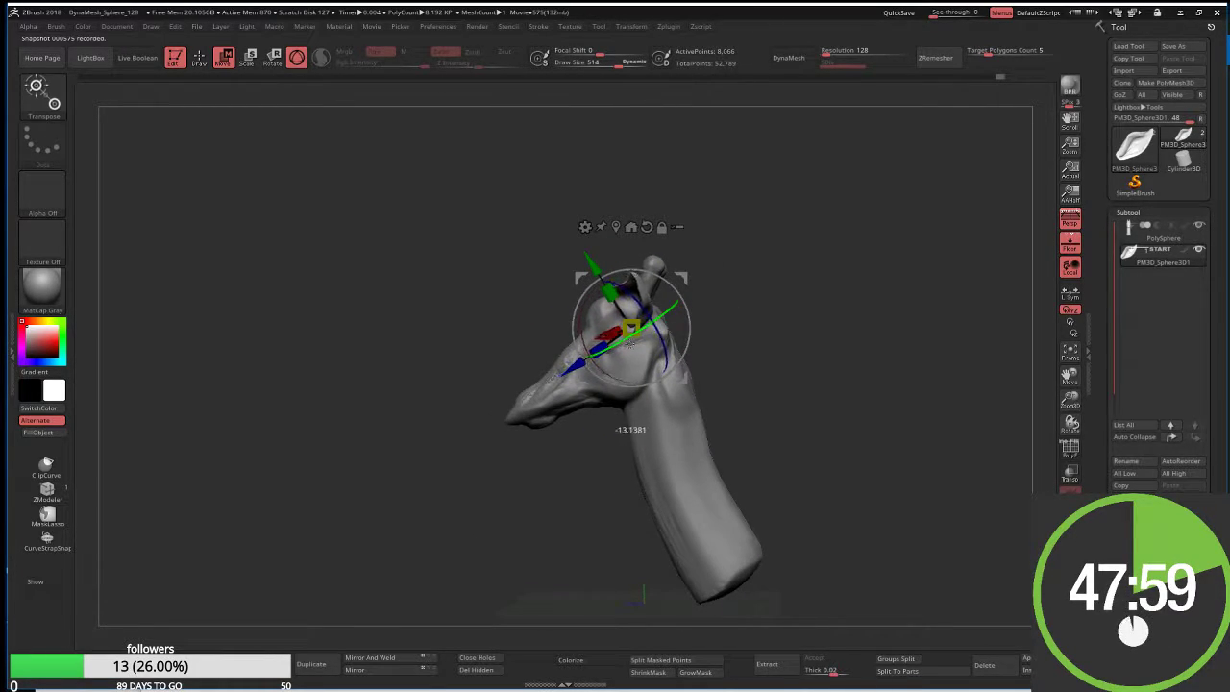
left_click_drag(788, 384, 673, 365)
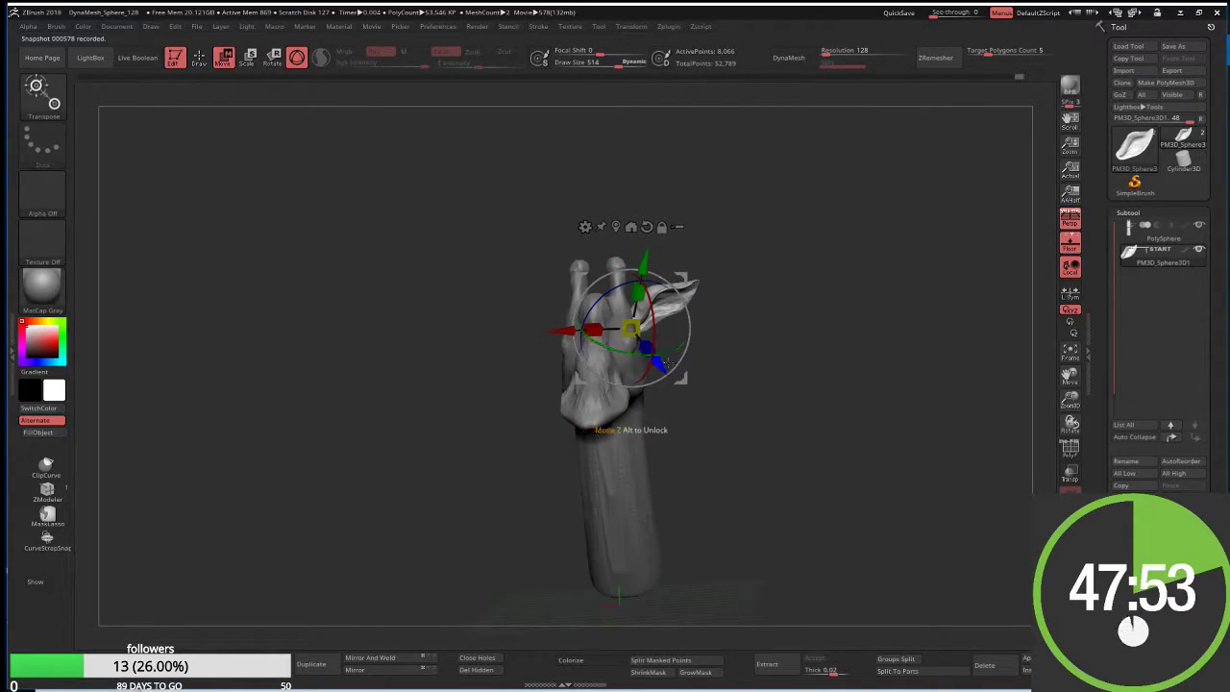
left_click_drag(649, 327, 693, 293)
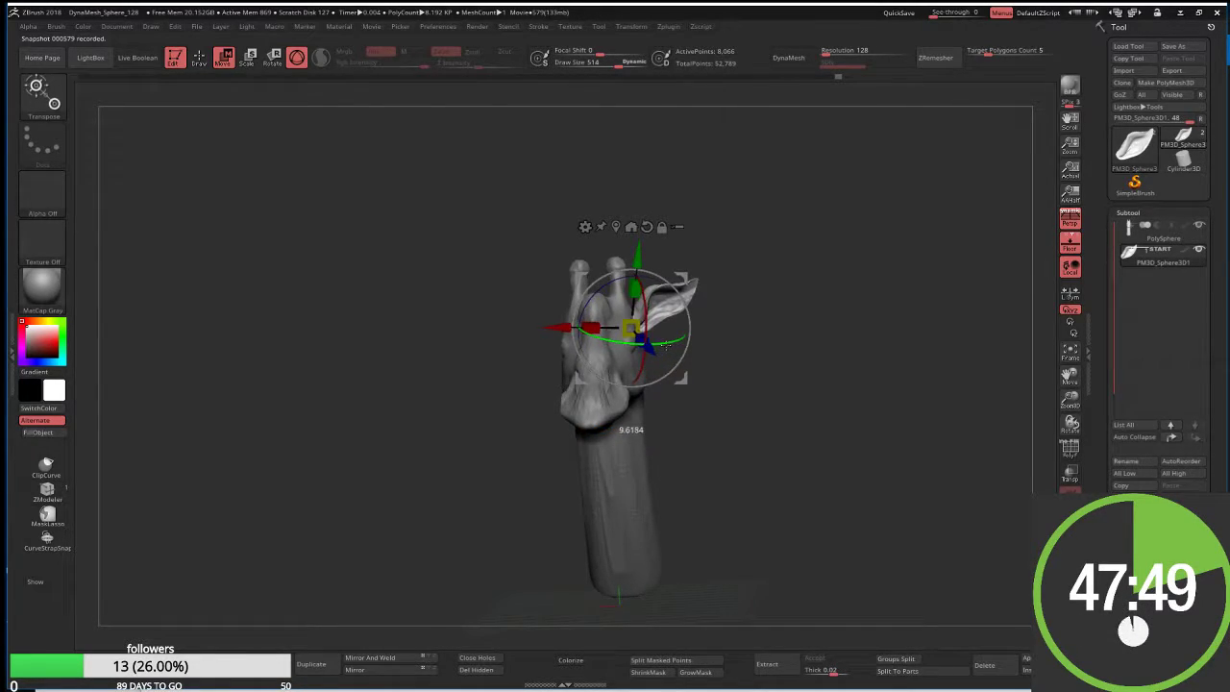
left_click_drag(637, 257, 643, 261)
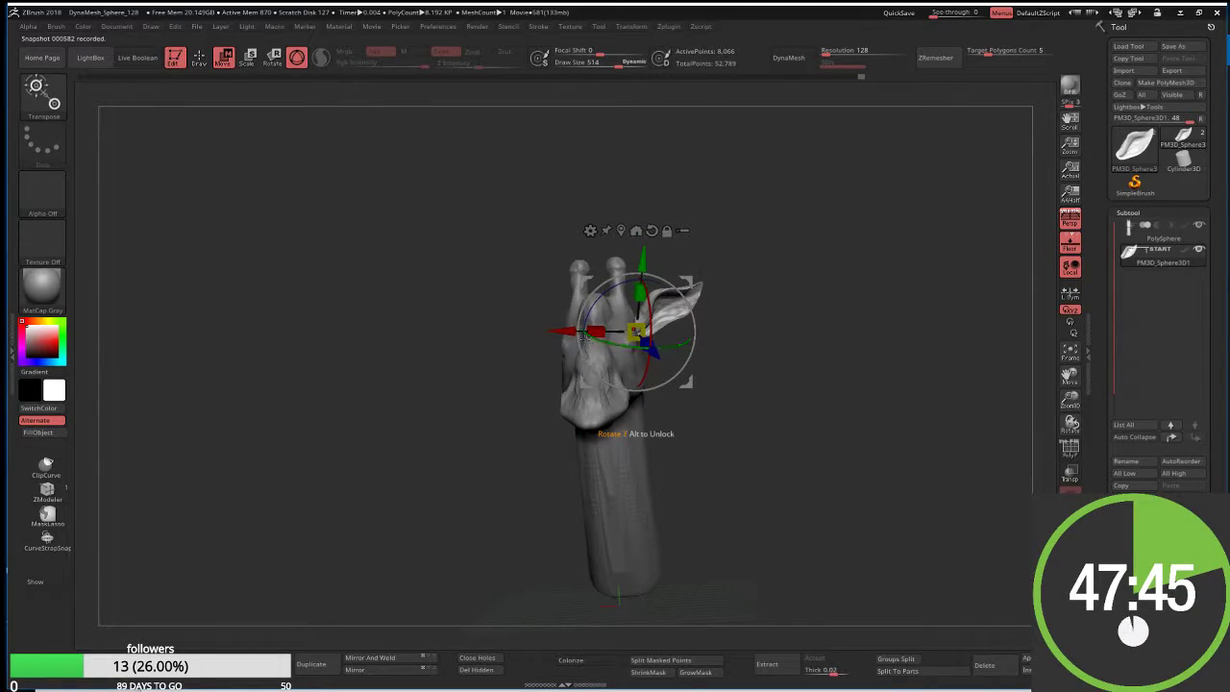
mouse_move(596, 332)
left_mouse_down()
mouse_move(586, 331)
mouse_move(640, 260)
left_mouse_up()
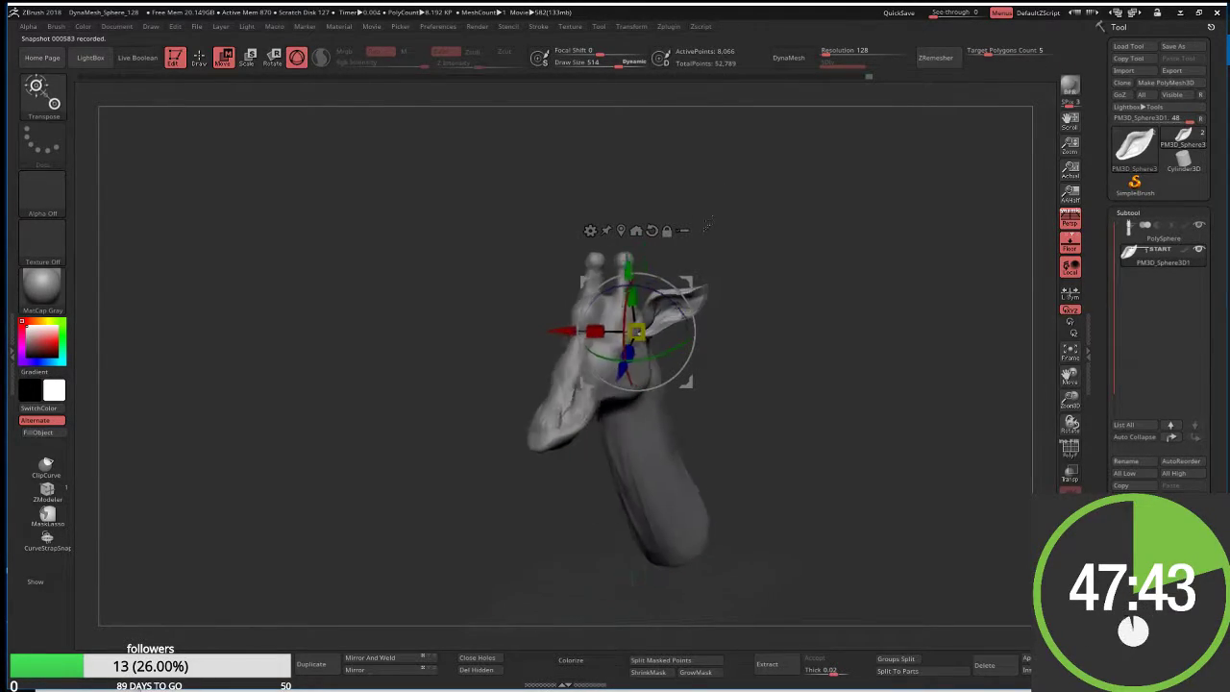
mouse_move(730, 596)
left_mouse_down()
mouse_move(640, 600)
mouse_move(724, 213)
mouse_move(749, 260)
left_mouse_up()
left_click(733, 224, "ctrl")
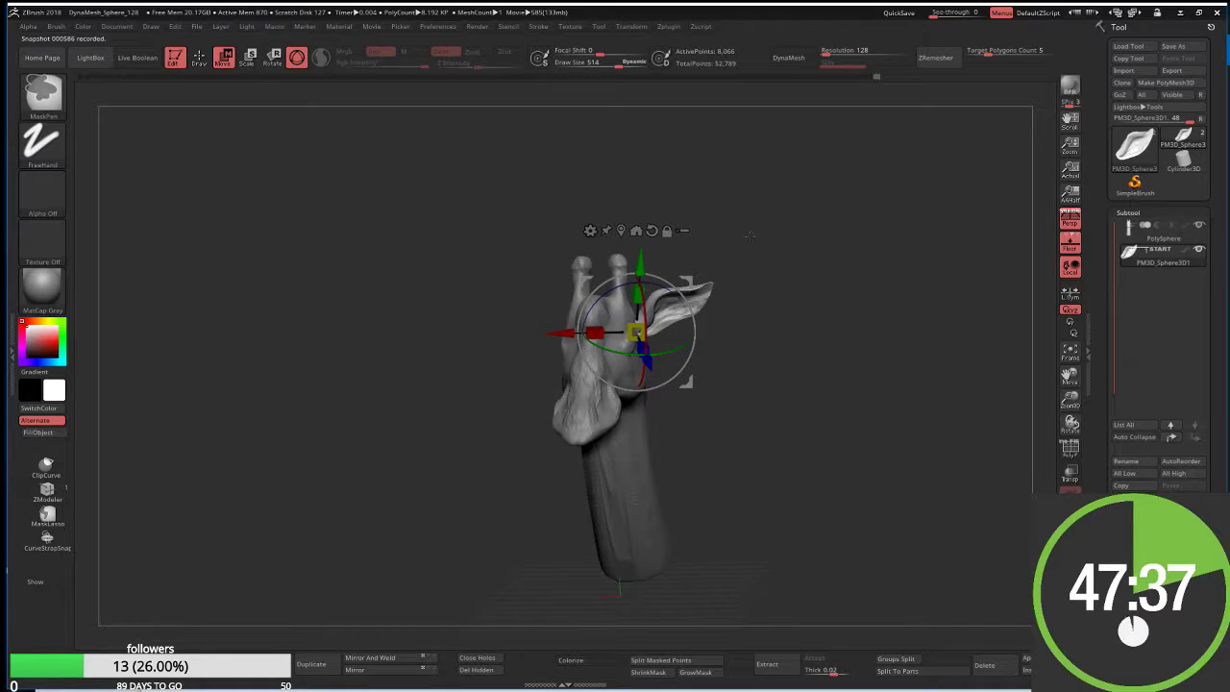
Duplicate the ear, mirror the copy to the opposite side and nudge it down slightly
left_click(309, 662)
left_click(370, 657)
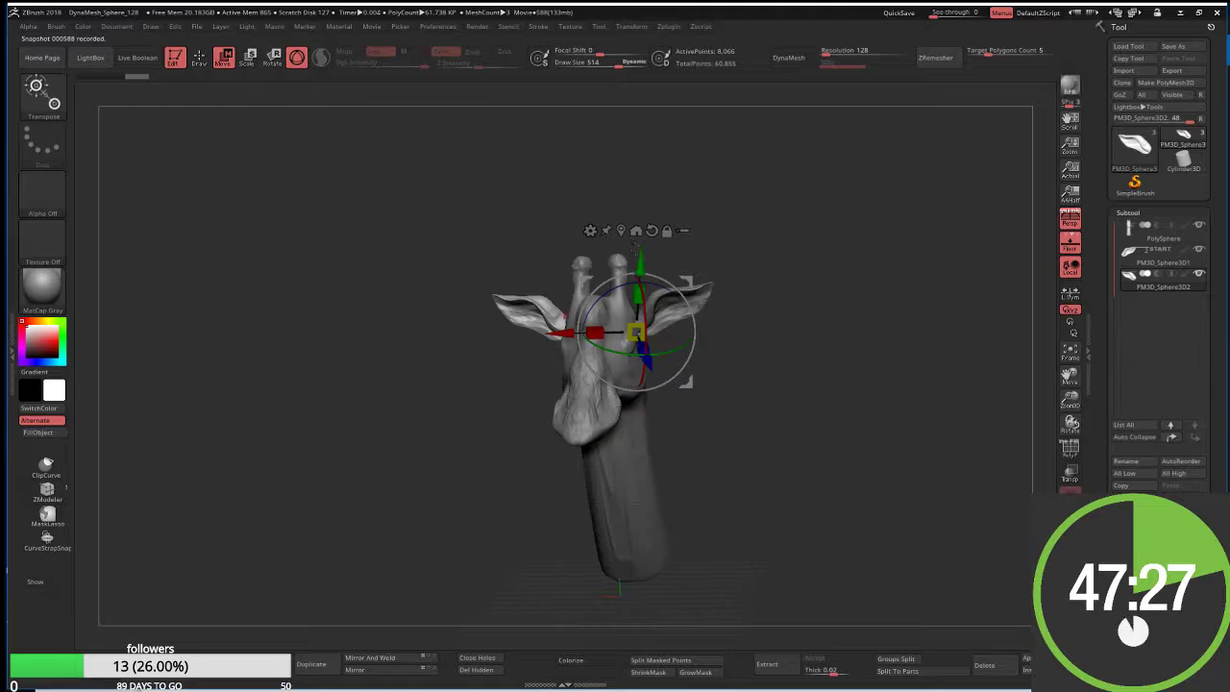
left_click_drag(640, 262, 639, 278)
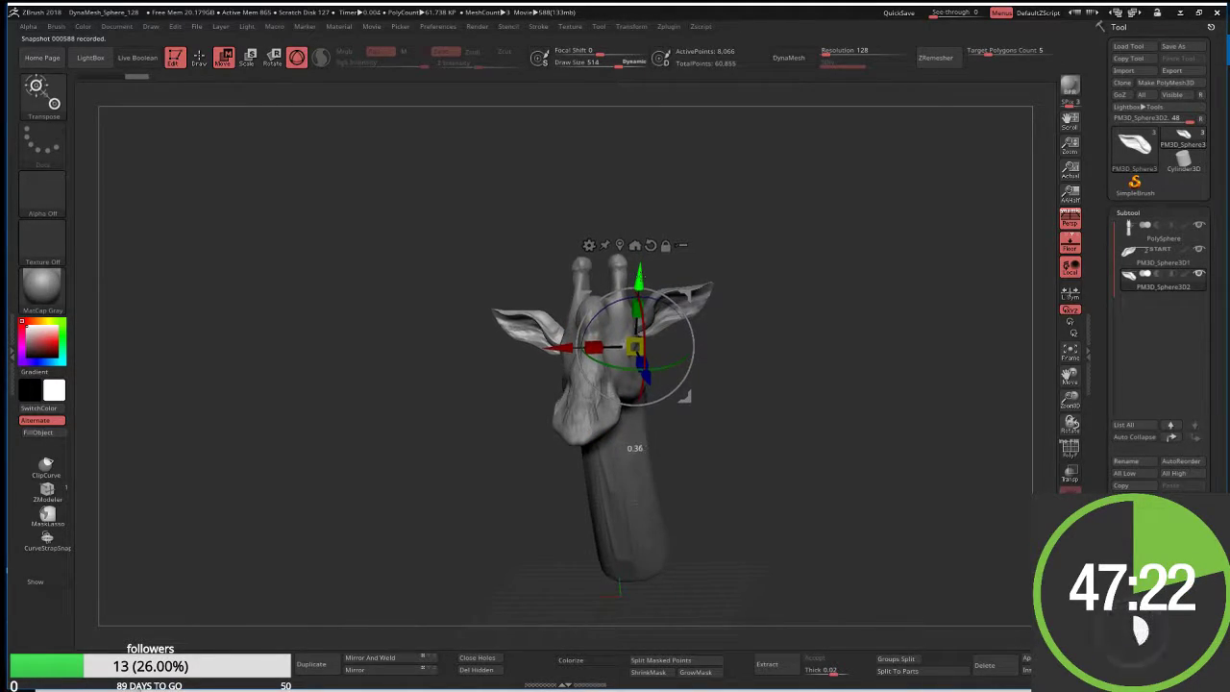
Hide one of the two ears and inspect the remaining one from new angles
left_click(1199, 275)
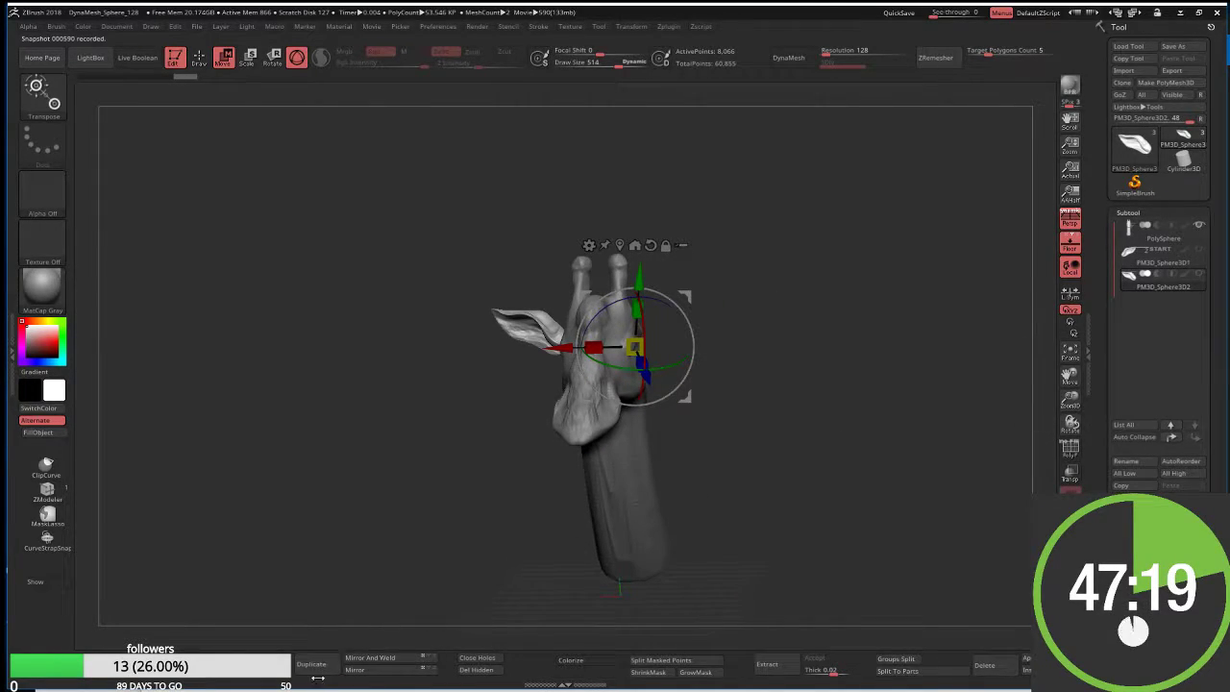
left_click_drag(545, 370, 538, 405)
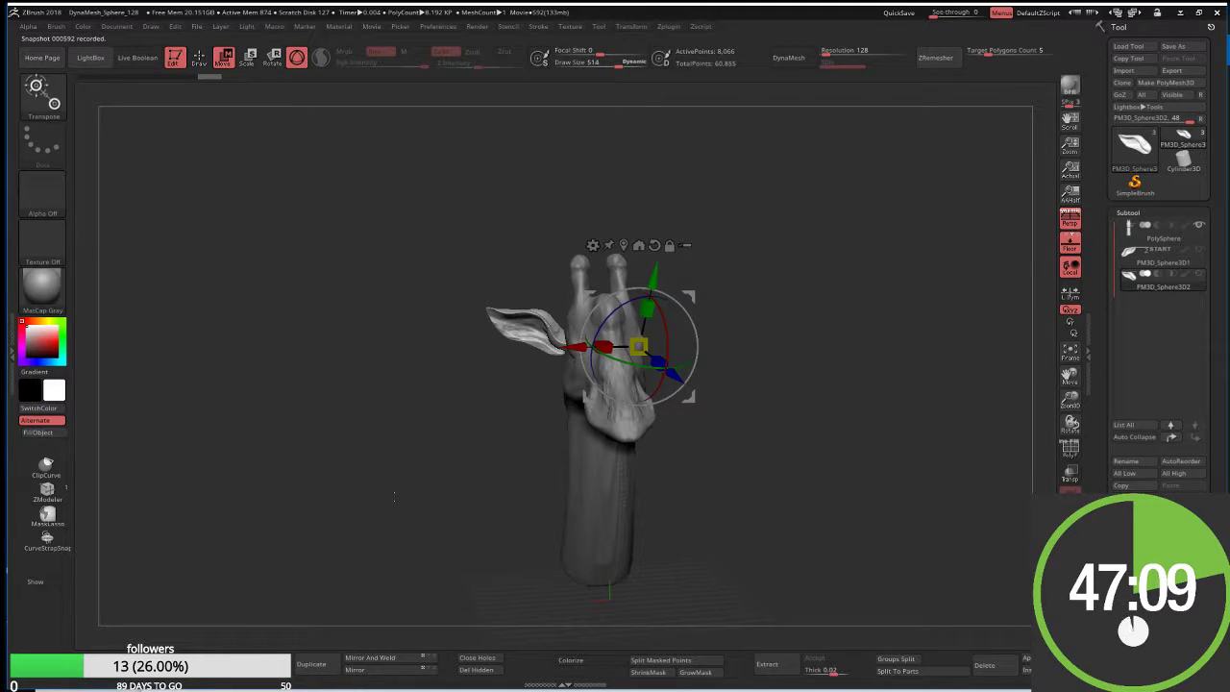
left_click_drag(403, 577, 478, 481)
Switch from ClayBuildup to the Move Topological brush and reduce Draw Size to 357
key("q")
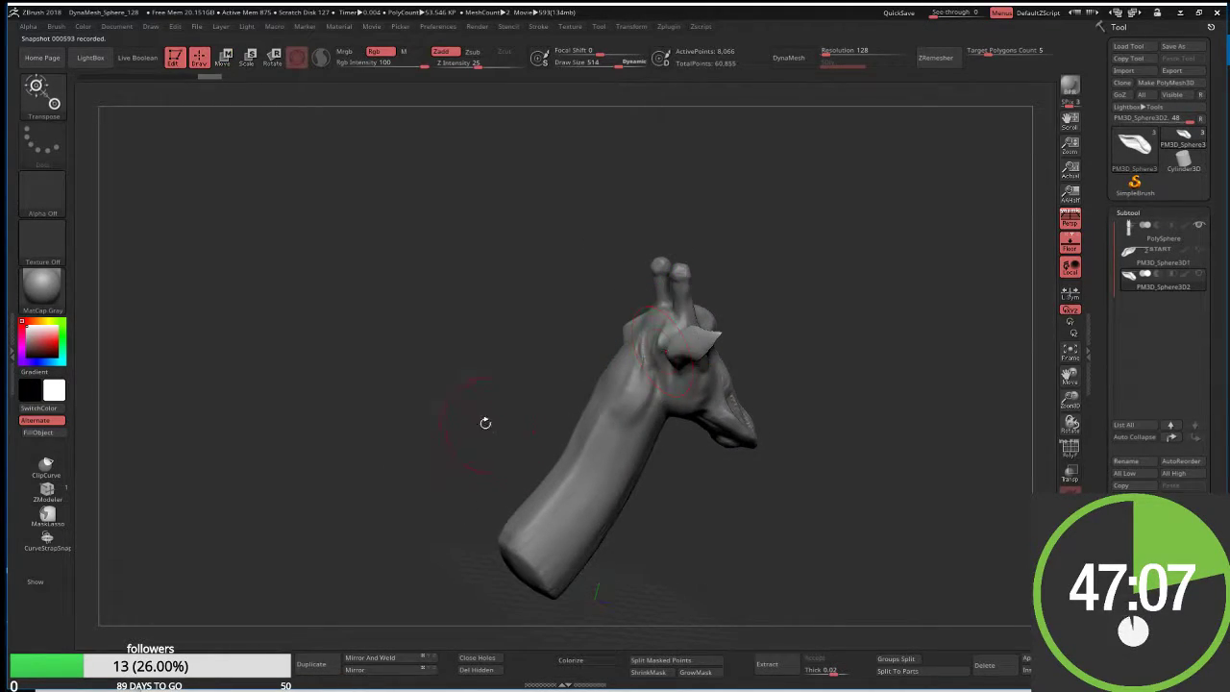
key("b")
key("c")
key("b")
mouse_move(471, 424)
left_mouse_down()
mouse_move(473, 379)
mouse_move(474, 414)
mouse_move(524, 452)
left_mouse_up()
key("b")
key("m")
key("t")
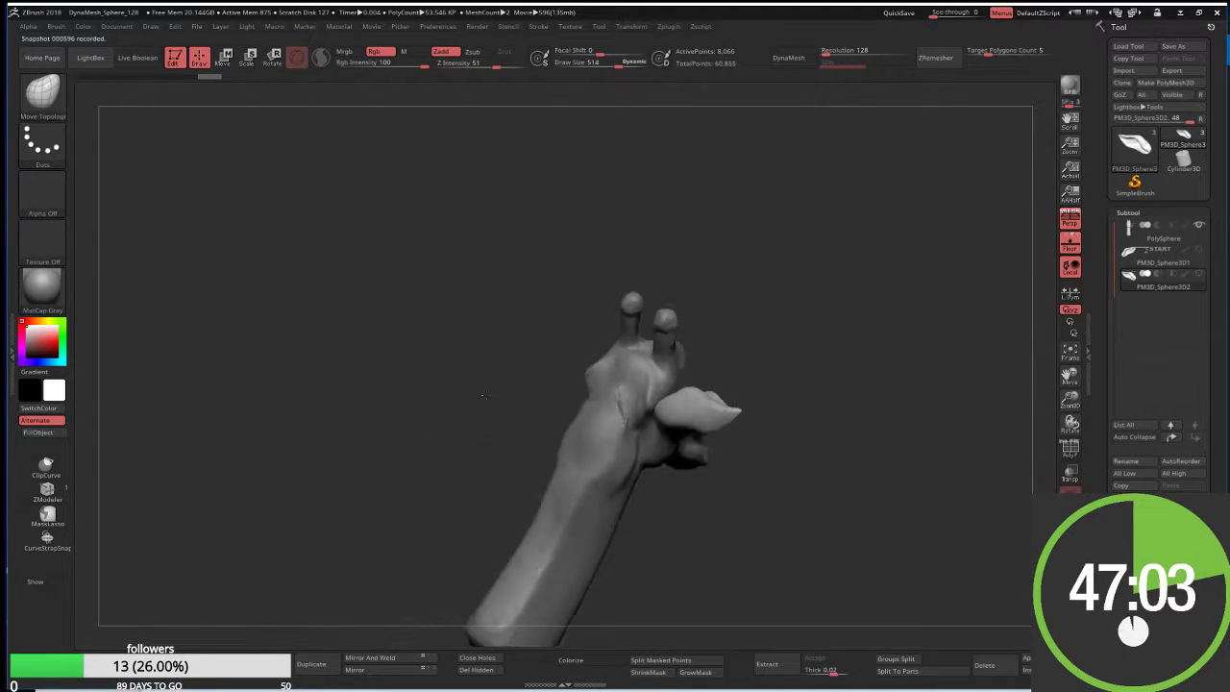
key("s")
left_click_drag(663, 429, 648, 437)
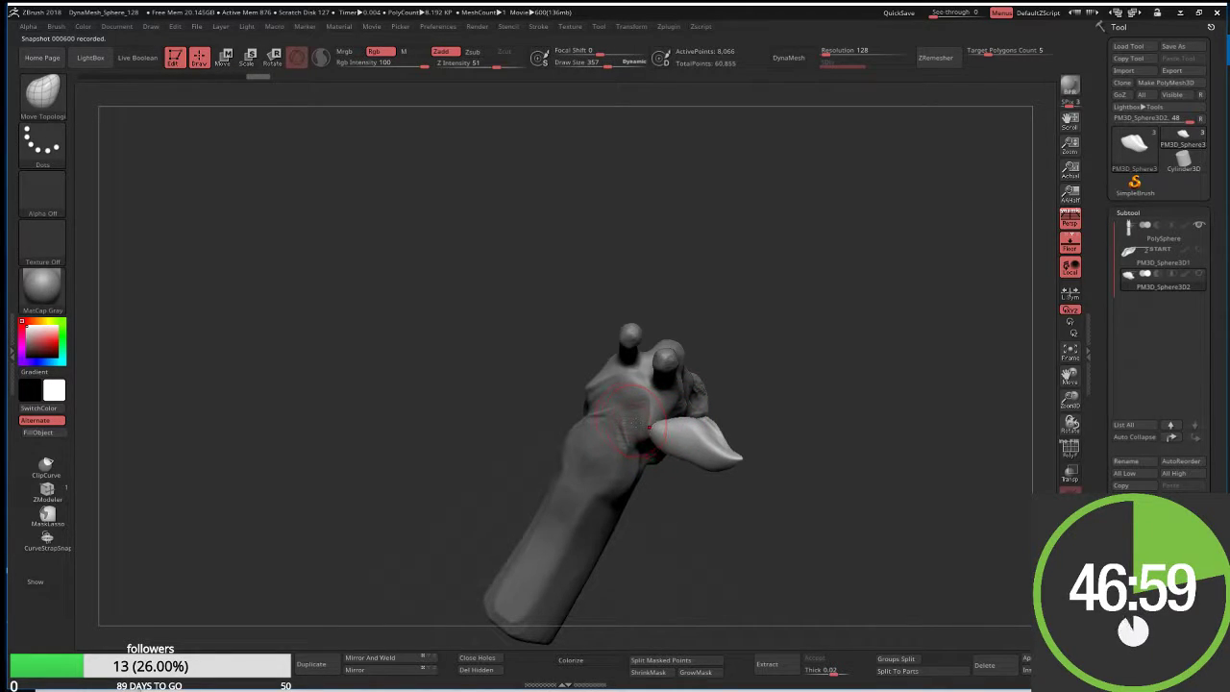
Select the PolySphere head and toggle the ear subtools' visibility to compare them
left_click(649, 427, "alt")
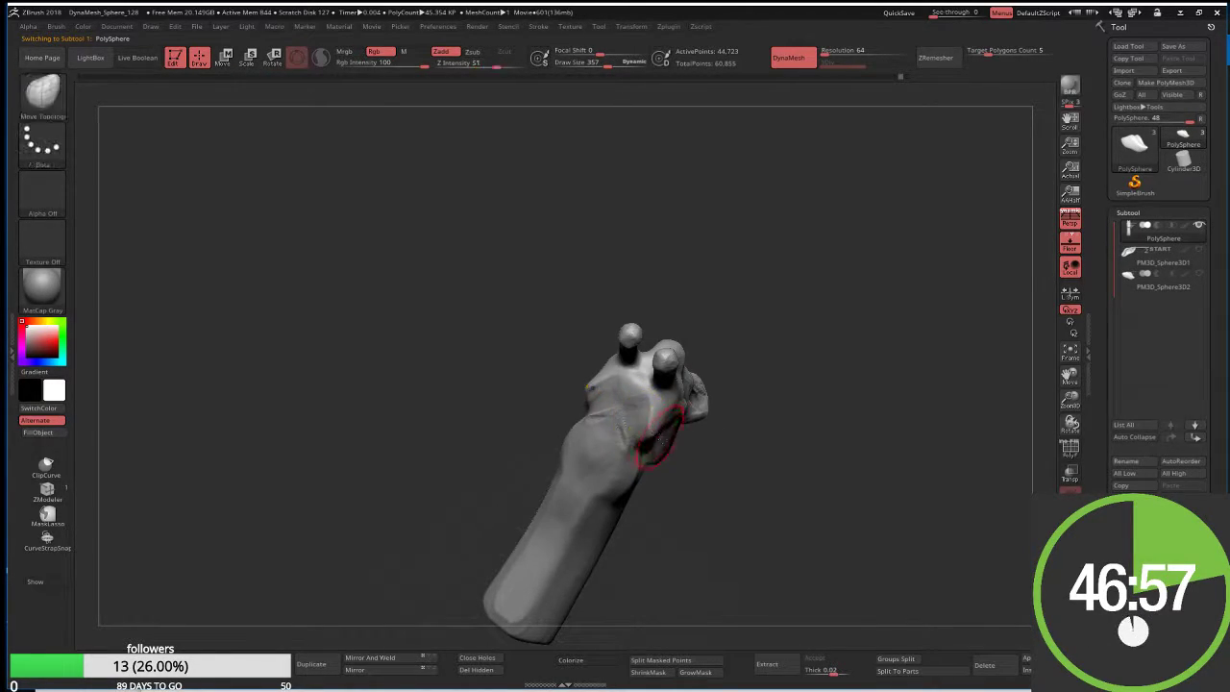
left_click(1198, 250)
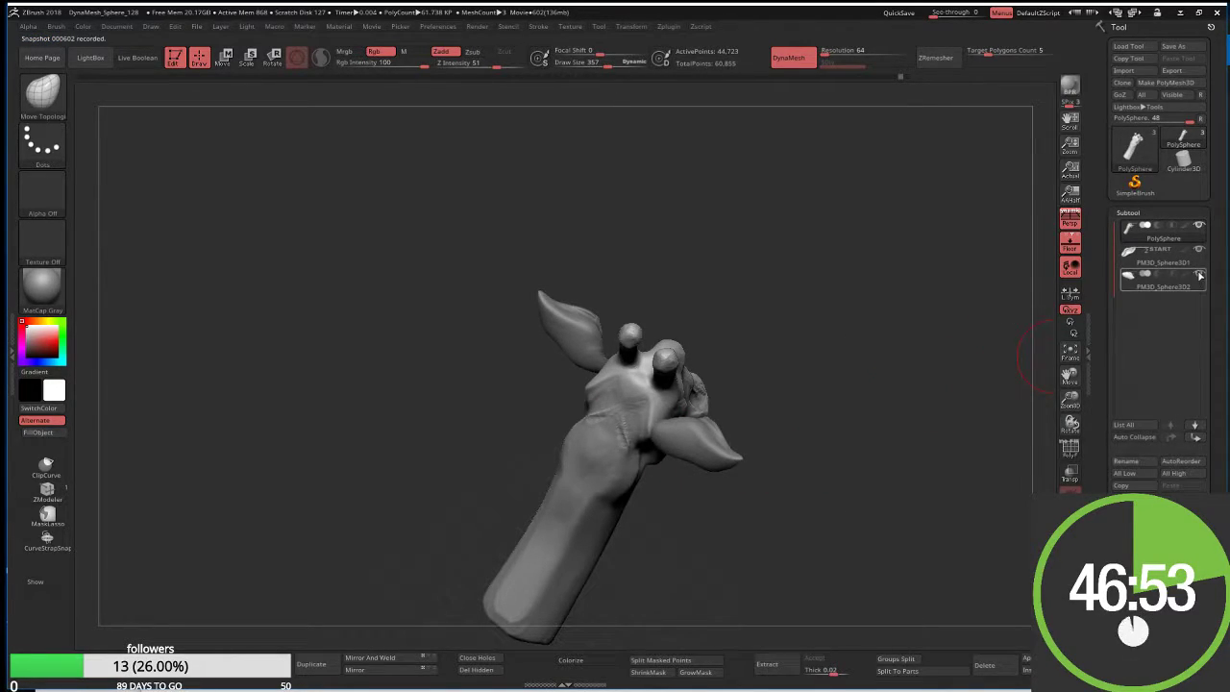
left_click(1199, 275)
left_click(1200, 258)
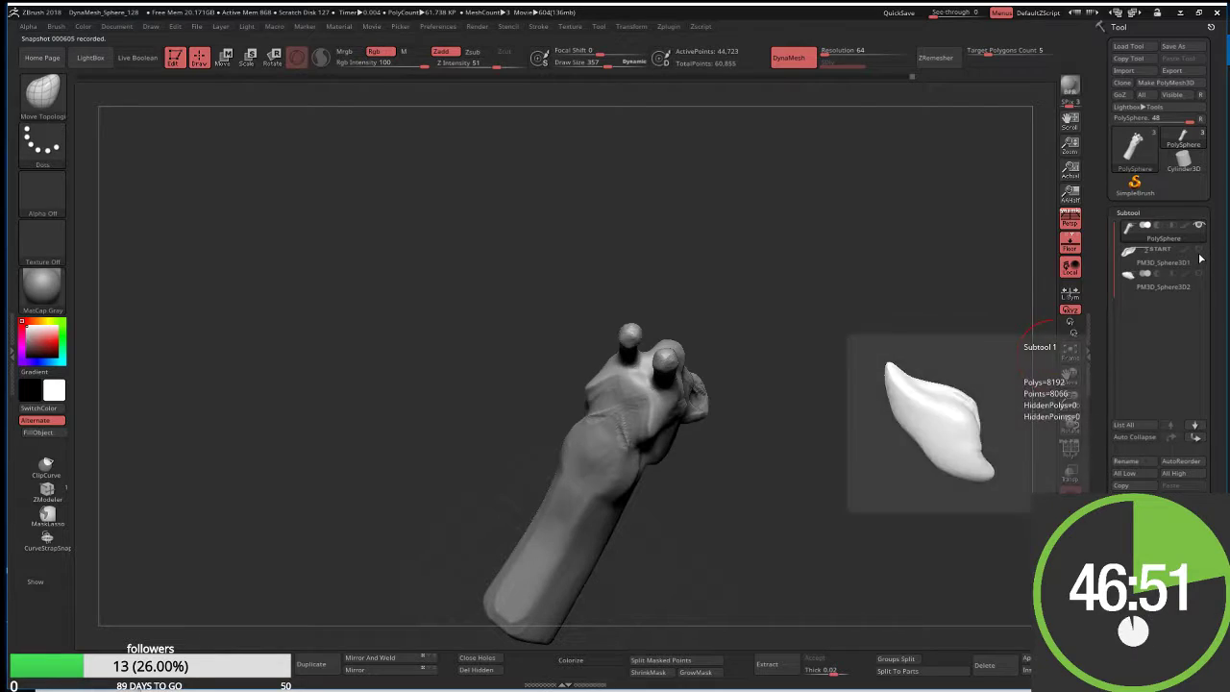
left_click(1200, 258)
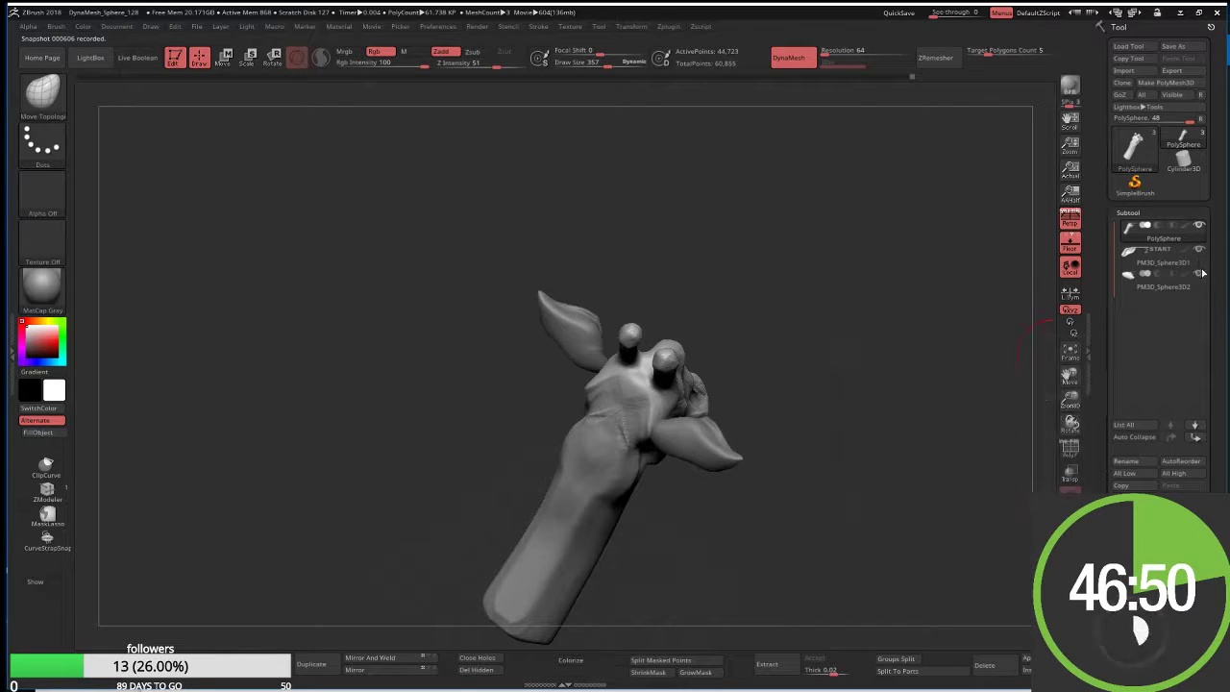
Delete the PM3D_Sphere3D1 ear subtool, confirming the deletion with OK
left_click(1134, 266)
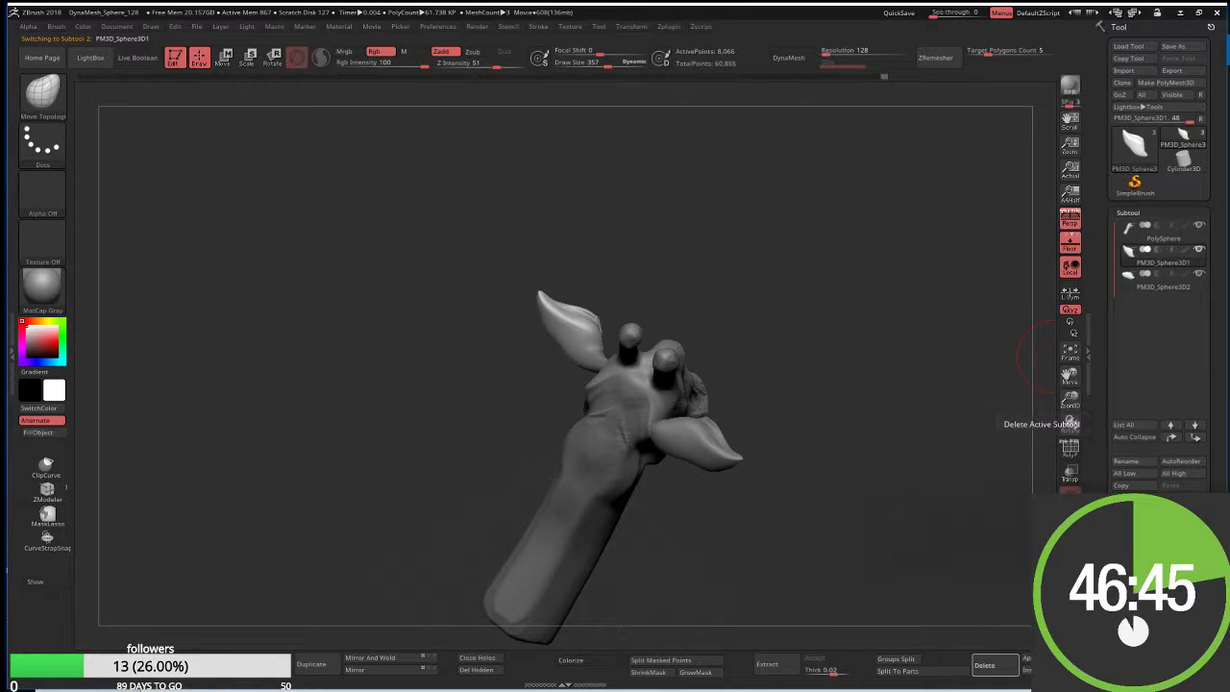
left_click(985, 665)
left_click(1014, 556)
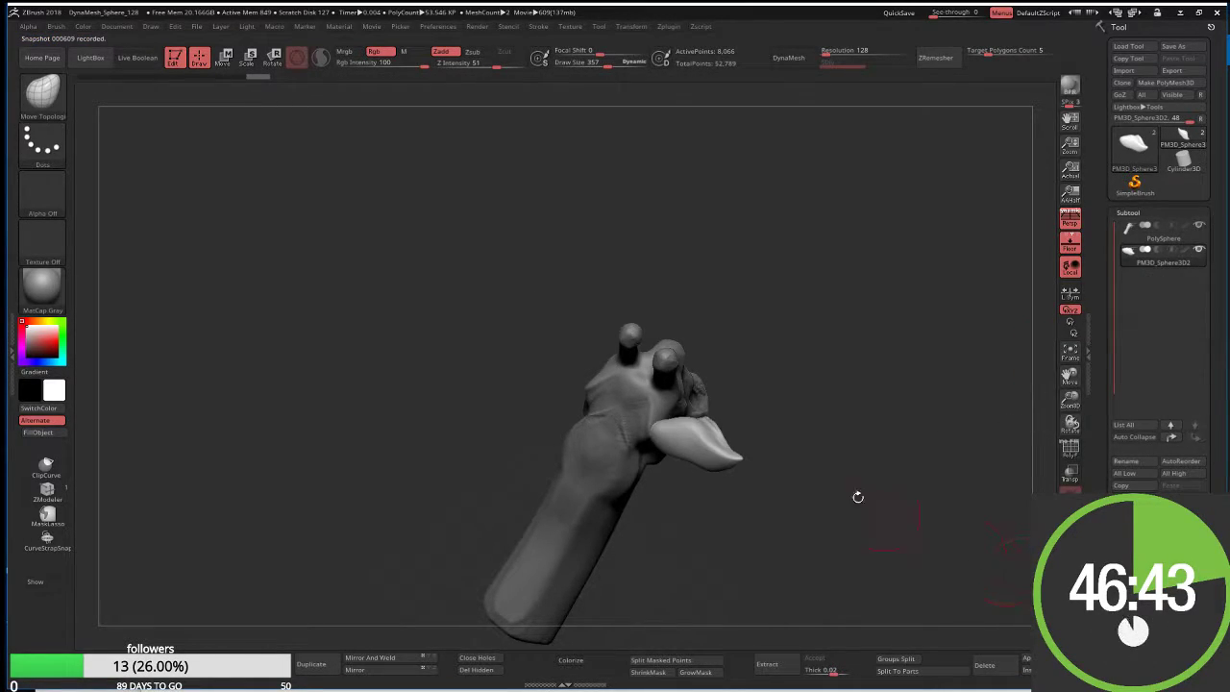
left_click_drag(858, 497, 742, 372)
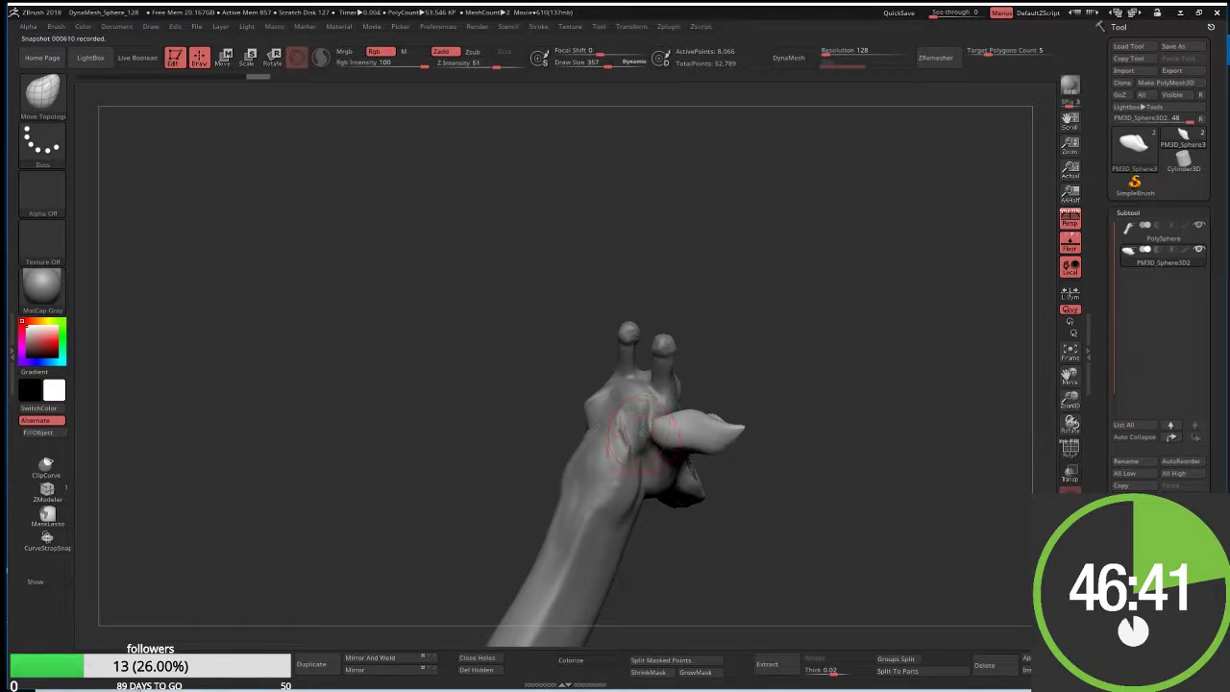
Turn the head to a front view and reshape the ear flap
mouse_move(637, 432)
left_mouse_down()
mouse_move(668, 466)
mouse_move(639, 448)
mouse_move(652, 422)
left_mouse_up()
mouse_move(662, 503)
left_mouse_down()
mouse_move(611, 519)
mouse_move(624, 461)
left_mouse_up()
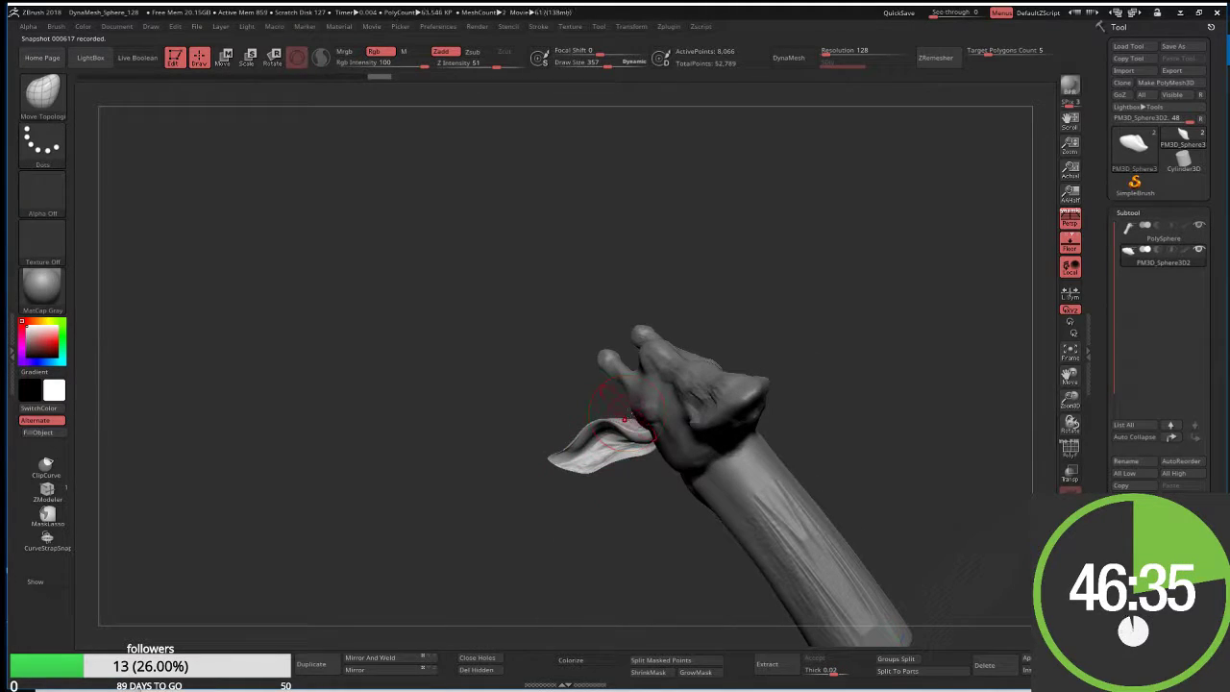
left_click_drag(623, 419, 629, 425)
mouse_move(634, 480)
left_mouse_down()
mouse_move(647, 505)
mouse_move(637, 529)
mouse_move(625, 476)
left_mouse_up()
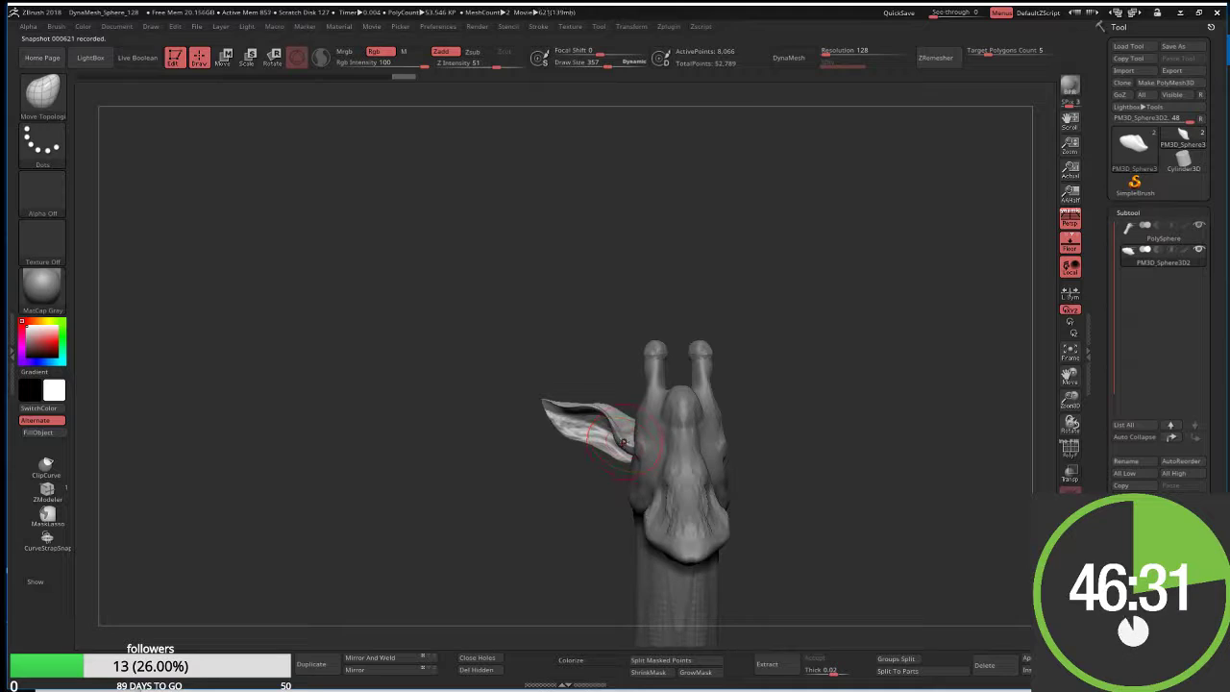
mouse_move(623, 442)
left_mouse_down()
mouse_move(603, 434)
mouse_move(619, 434)
left_mouse_up()
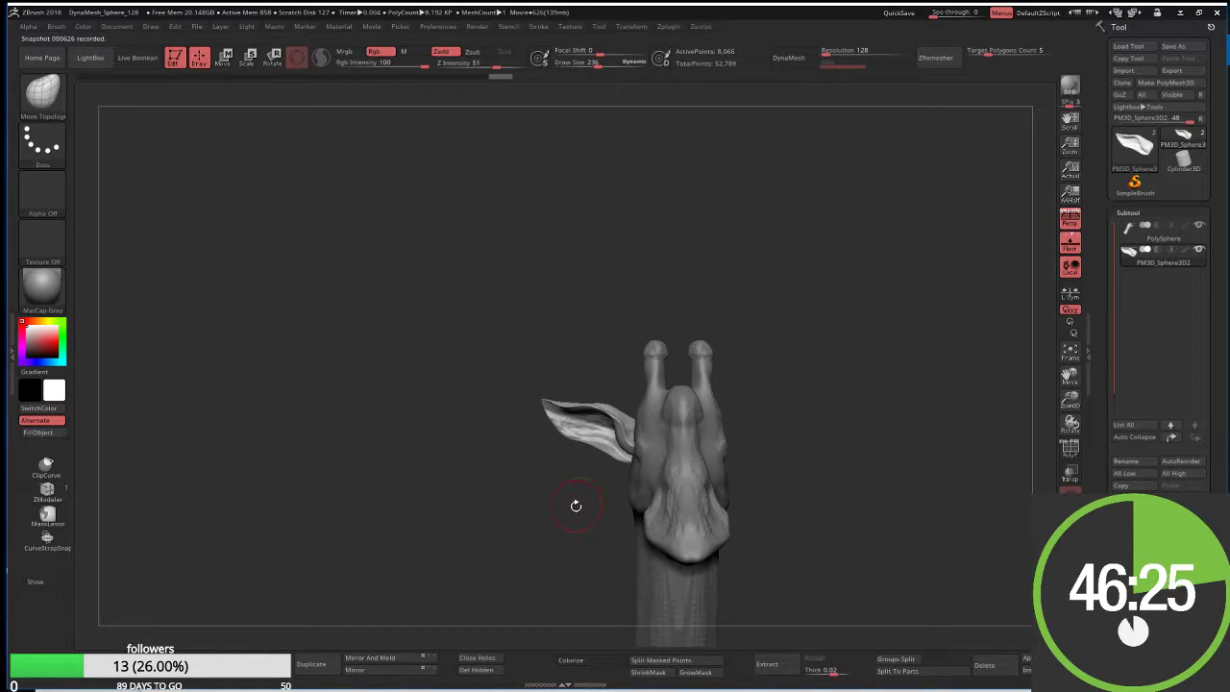
key("ctrl+shift+d")
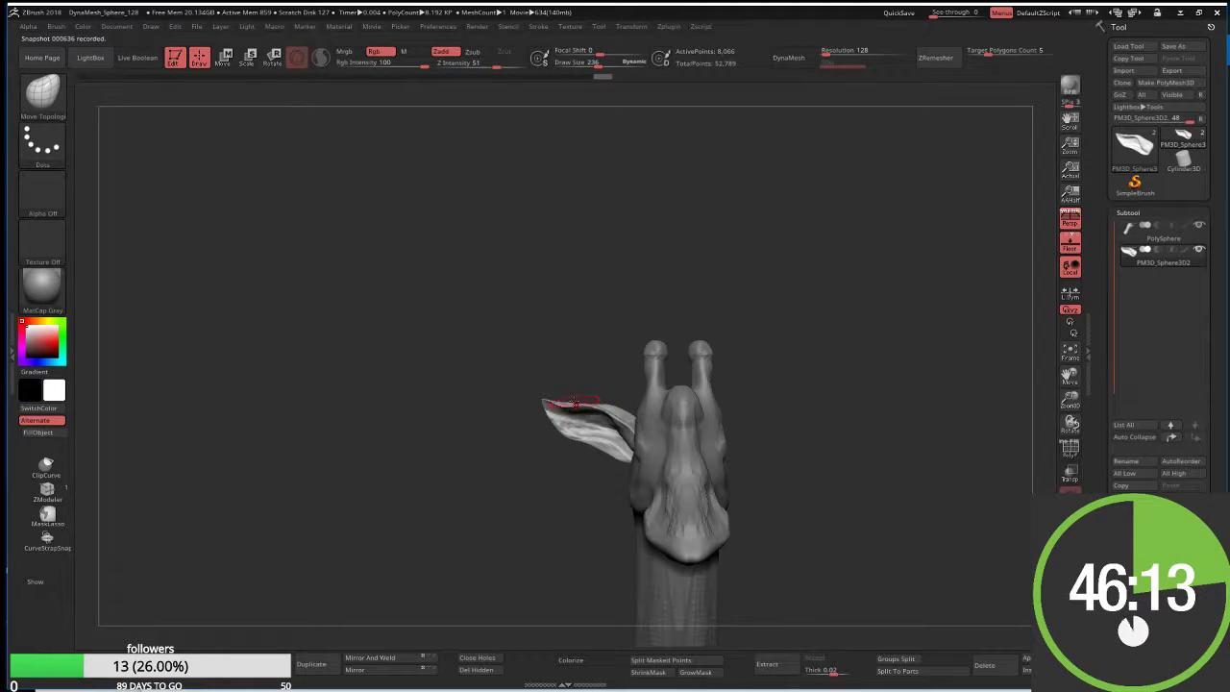
With a much larger brush, pull the ear's edge and tip down and outward, then smooth it
key("bracketright")
left_click_drag(576, 401, 546, 425)
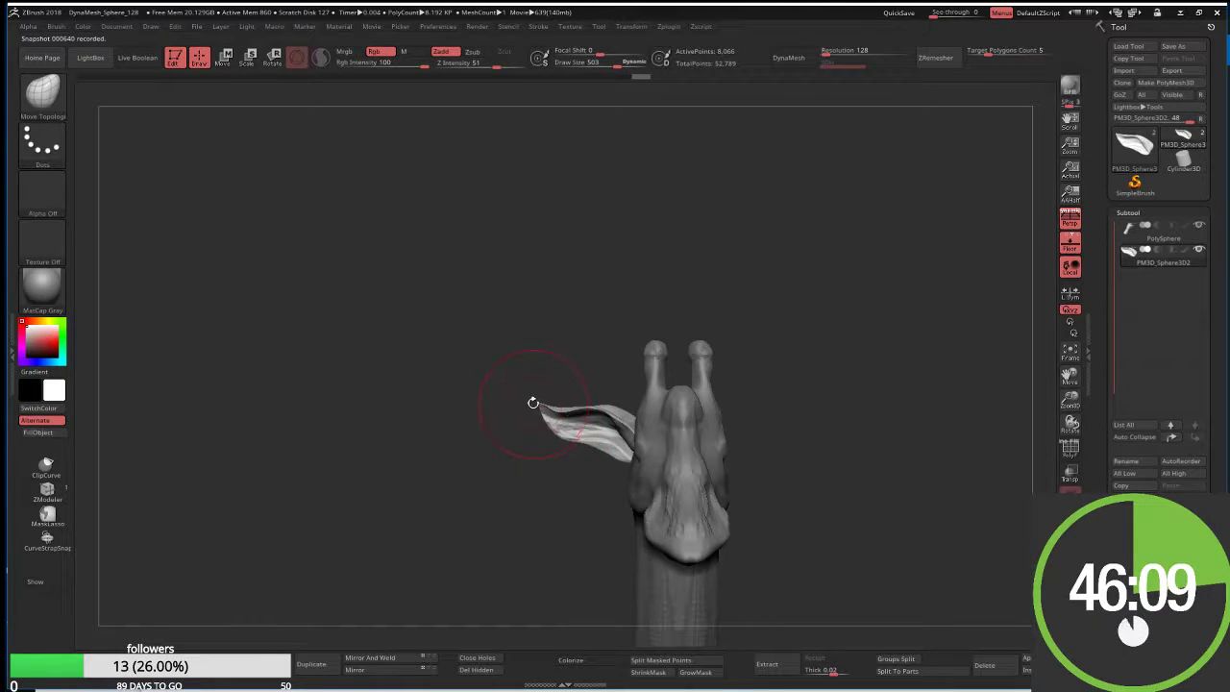
key("ctrl+z")
key("ctrl+z")
key("ctrl+z")
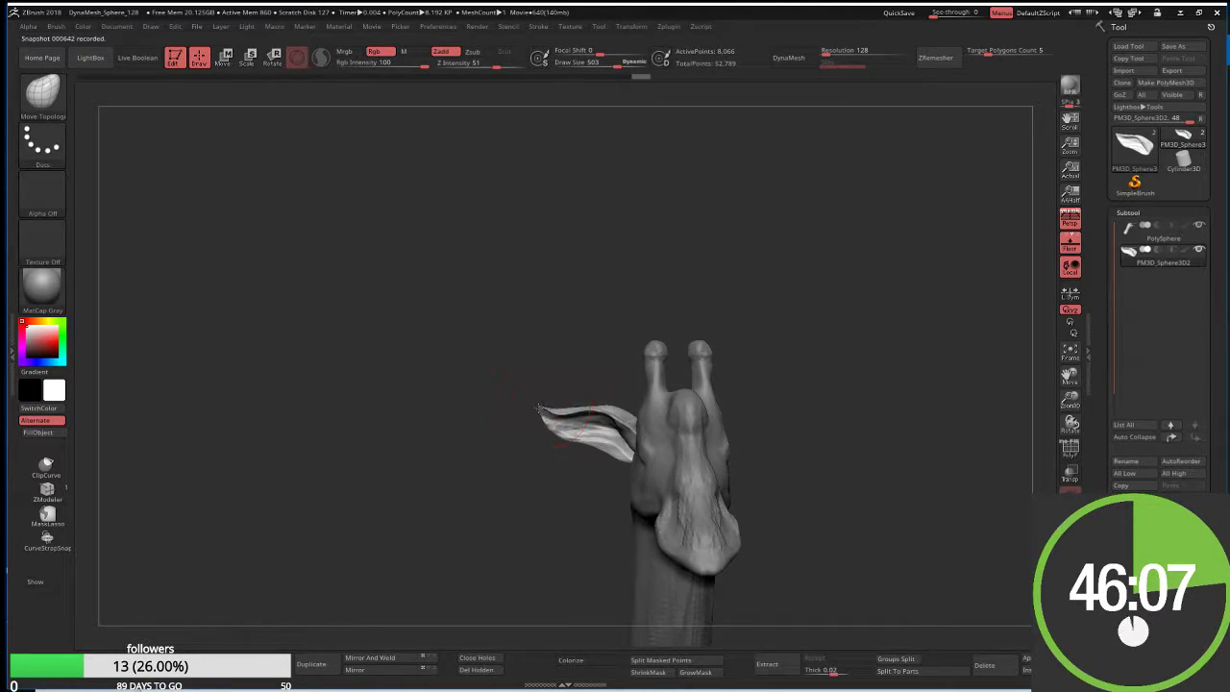
mouse_move(539, 408)
left_mouse_down()
mouse_move(531, 416)
mouse_move(552, 409)
left_mouse_up()
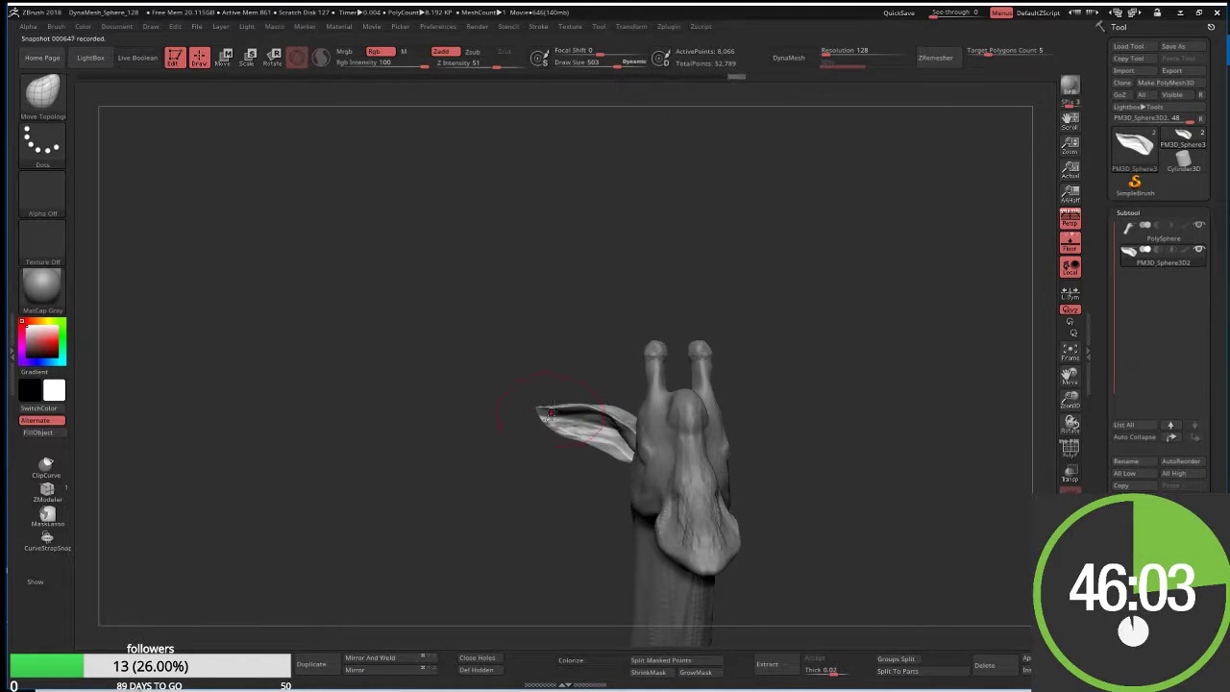
key("ctrl+z")
key("ctrl+z")
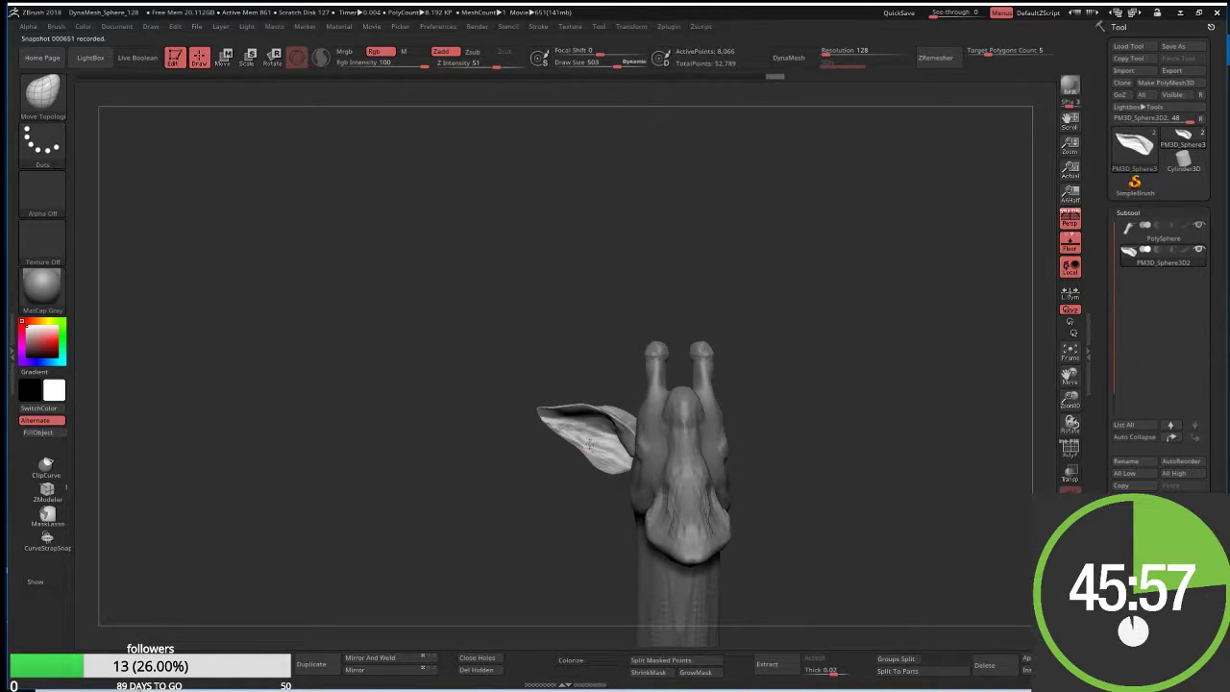
key("shift")
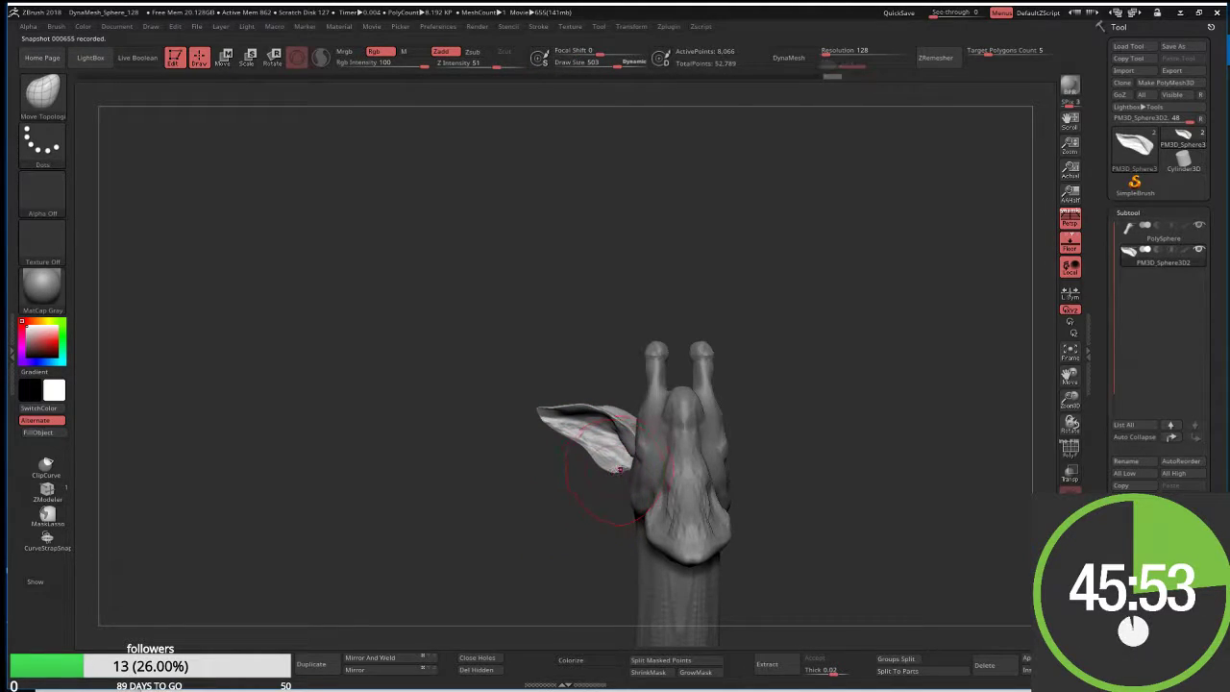
key("w")
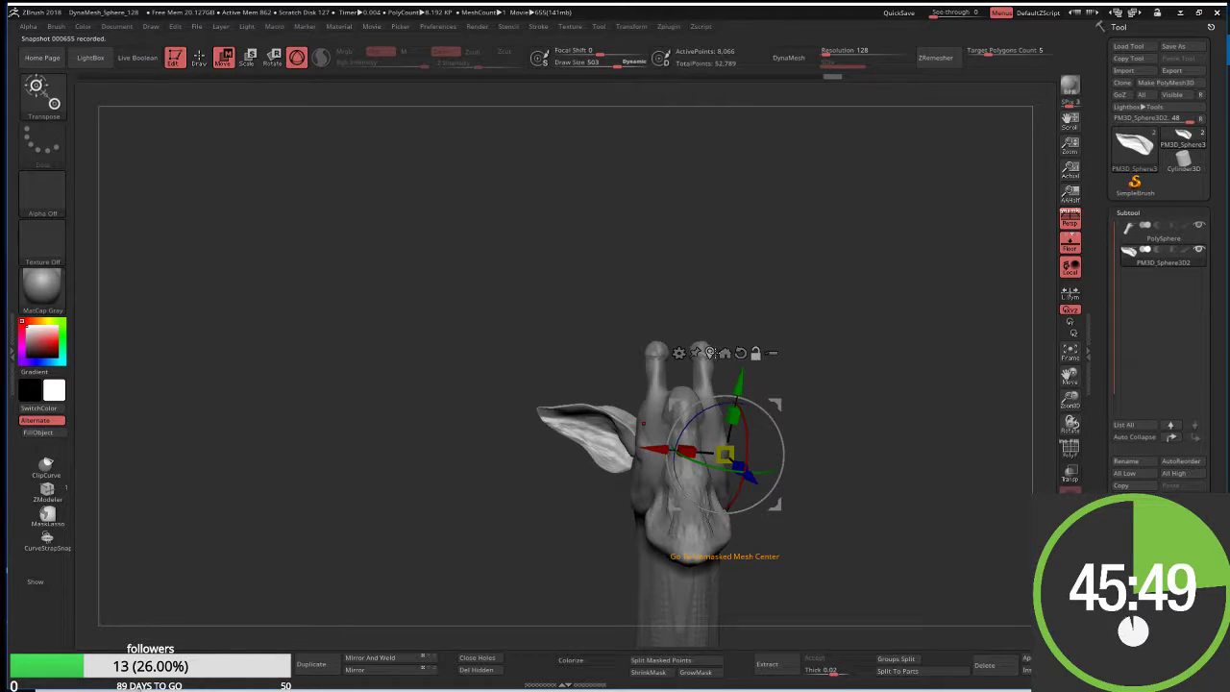
Shift the transpose gizmo from the ear onto the head and Mirror And Weld the ear across
left_click(593, 437)
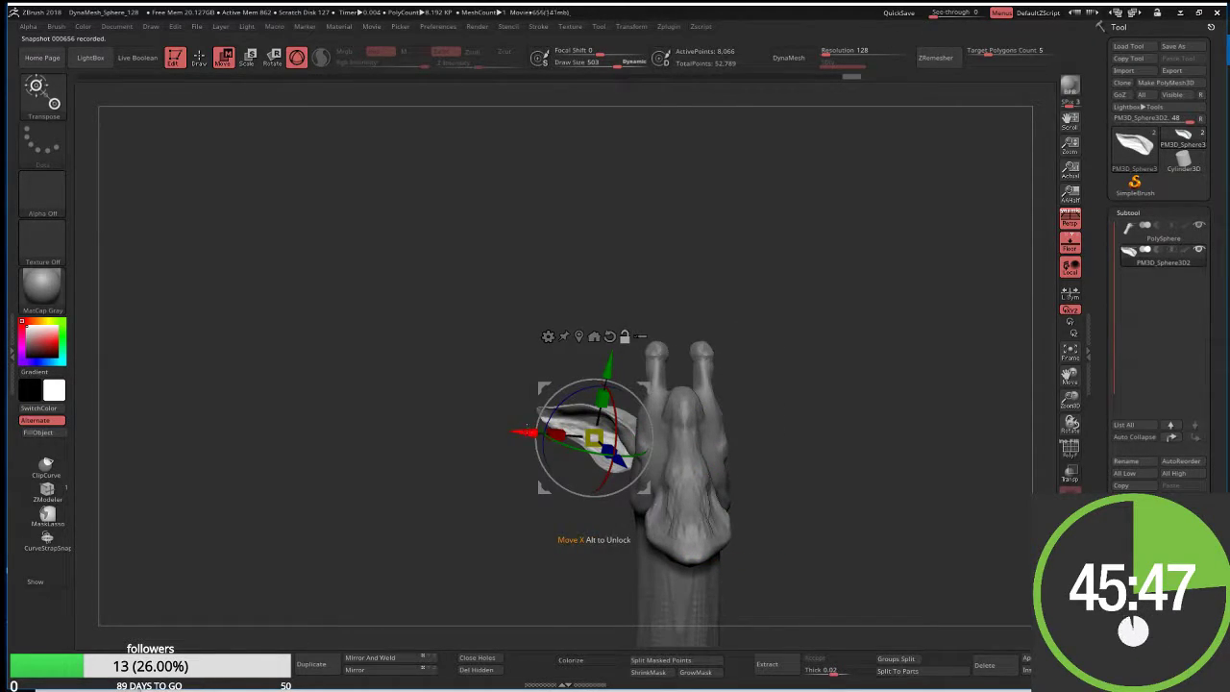
left_click_drag(594, 437, 641, 440, "alt")
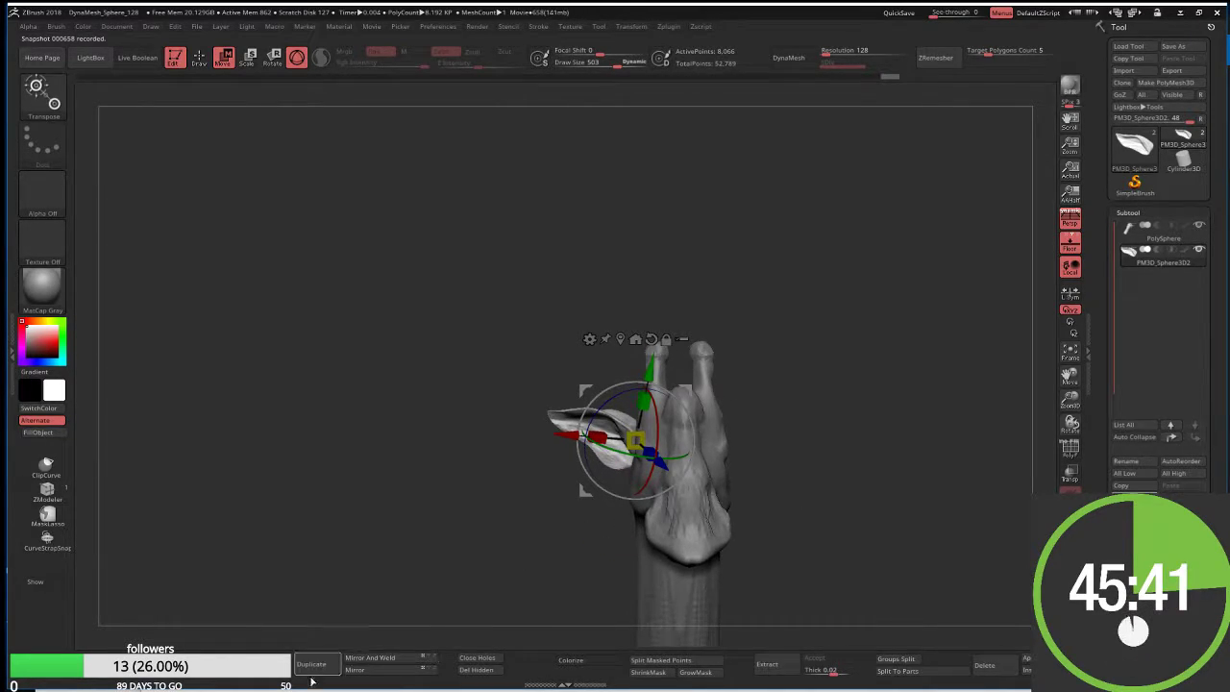
left_click(377, 658)
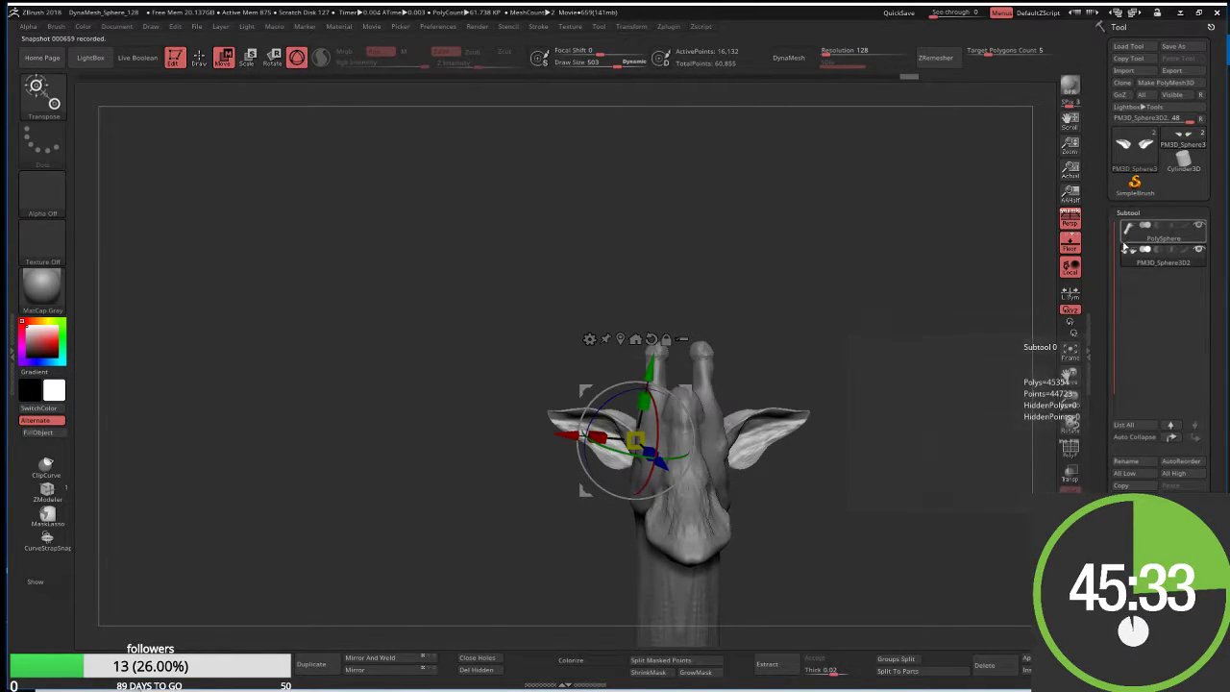
Select the PolySphere subtool and Merge Down the ears into it, confirming the warning
left_click(1143, 234)
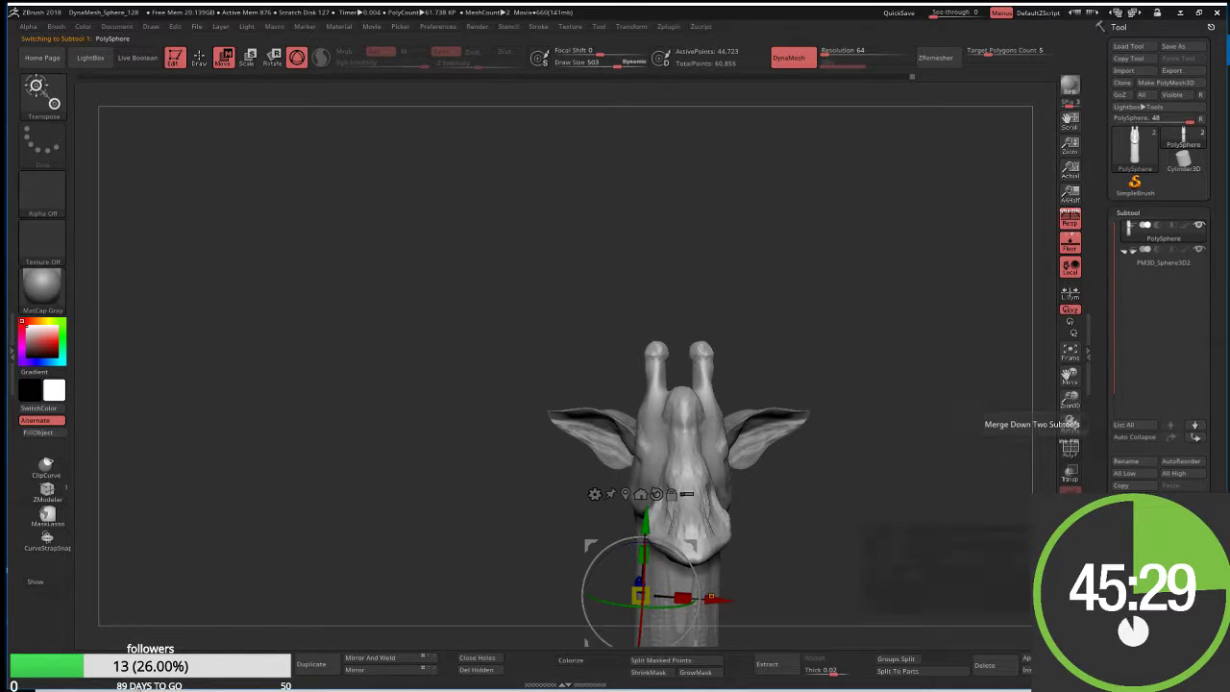
left_click(1138, 538)
left_click(1013, 598)
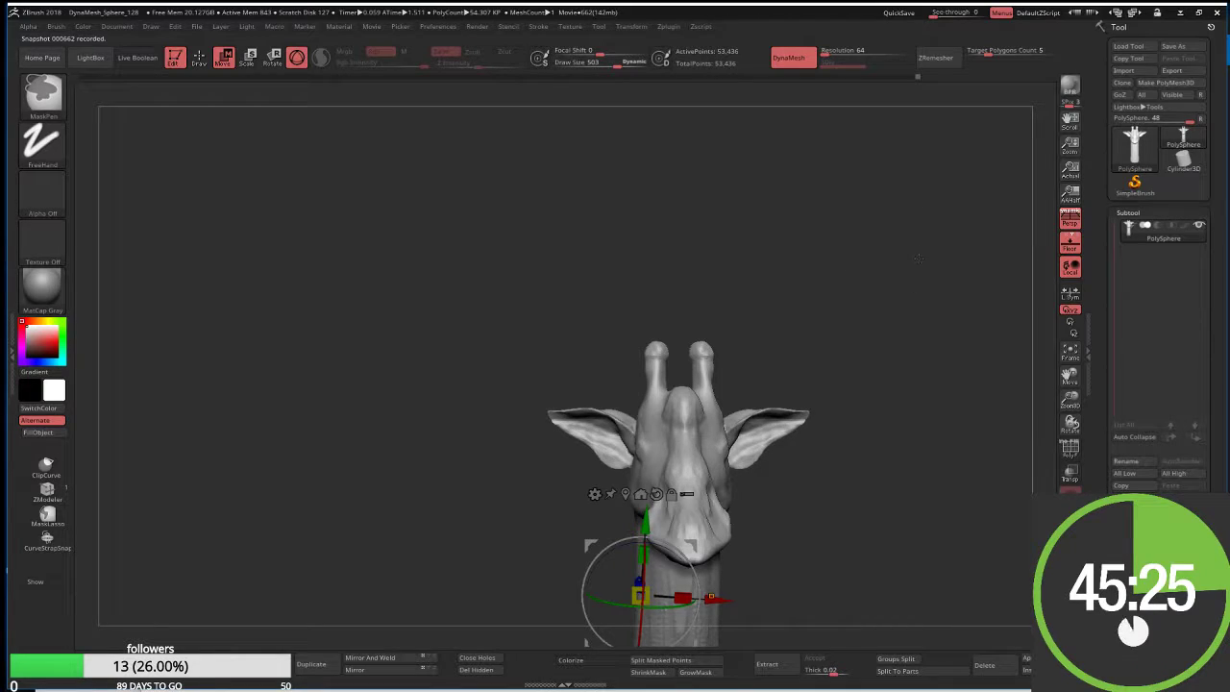
left_click_drag(869, 264, 697, 343)
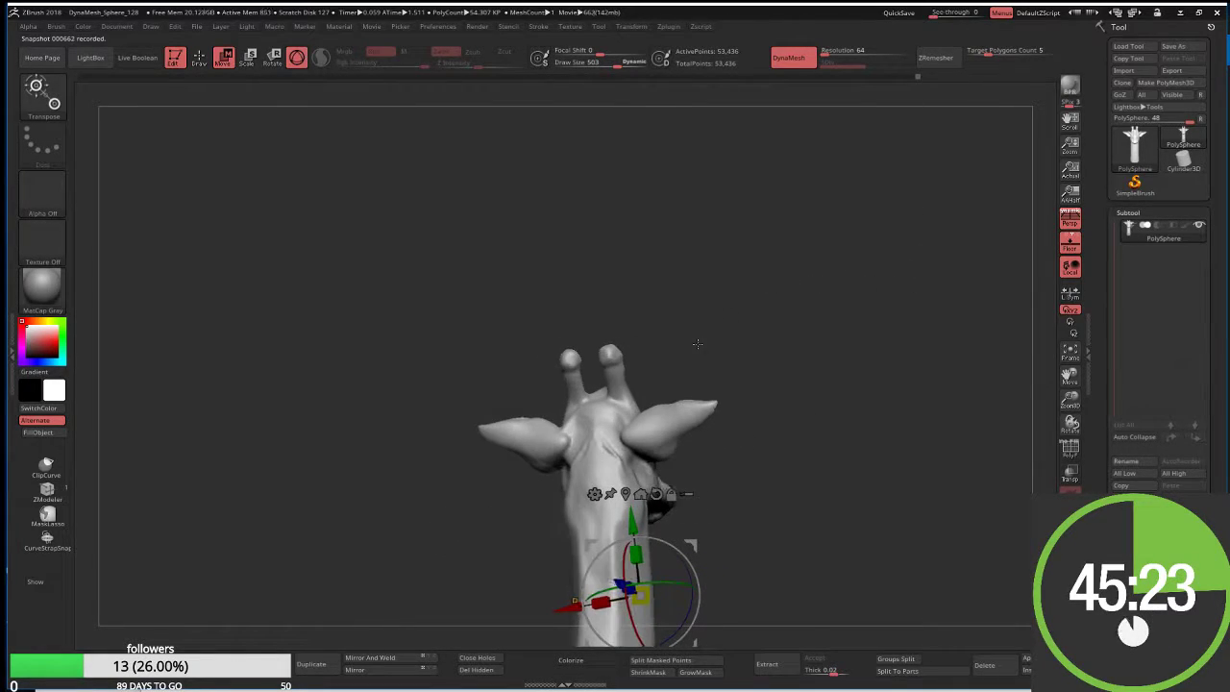
Try Inflate and DamStandard, then settle on ClayBuildup with brush size 348
key("q")
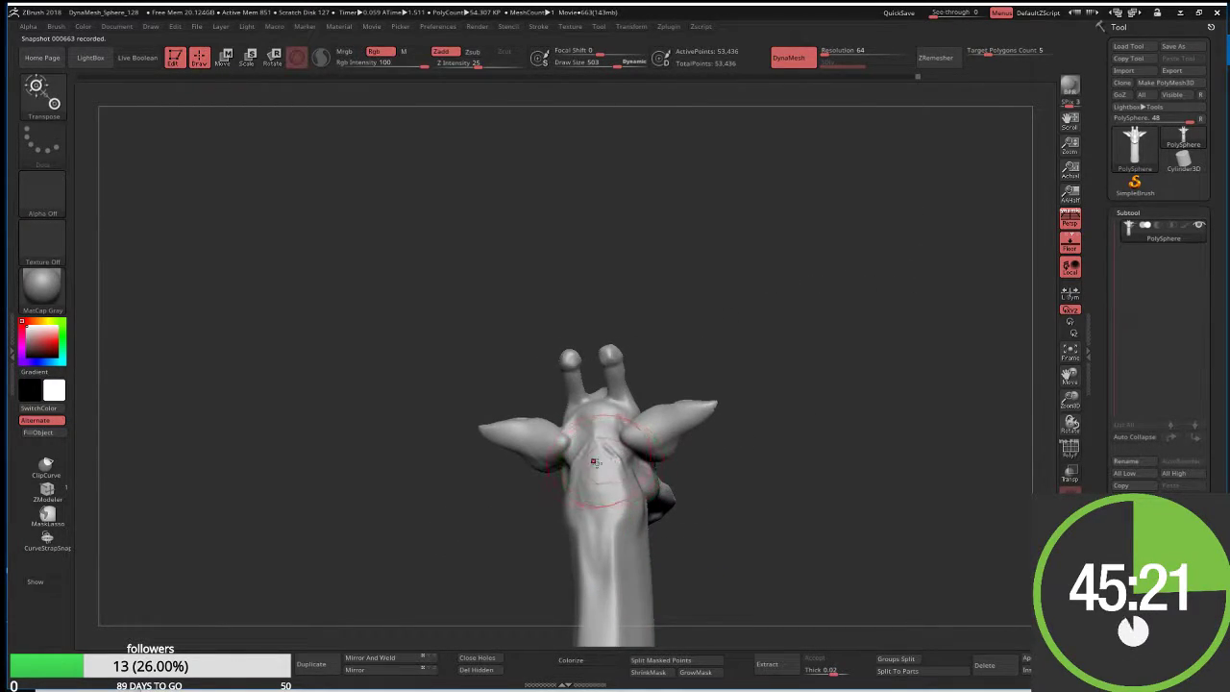
key("b")
key("i")
key("n")
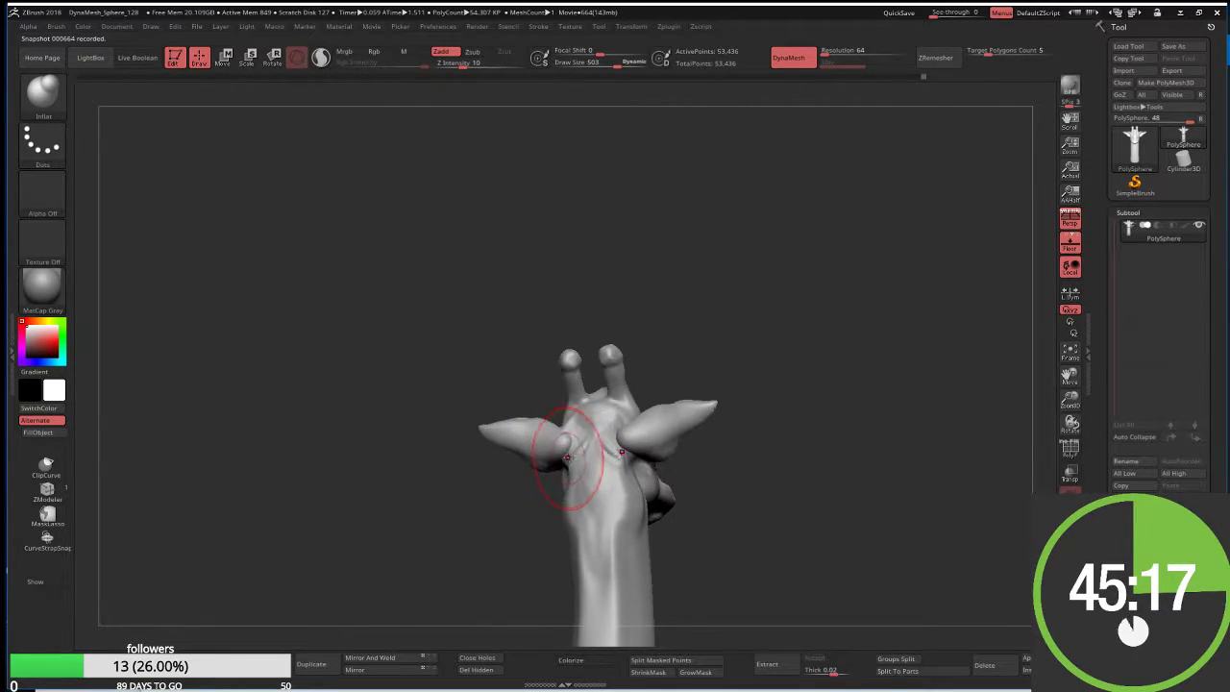
key("b")
key("d")
key("s")
key("b")
key("c")
key("b")
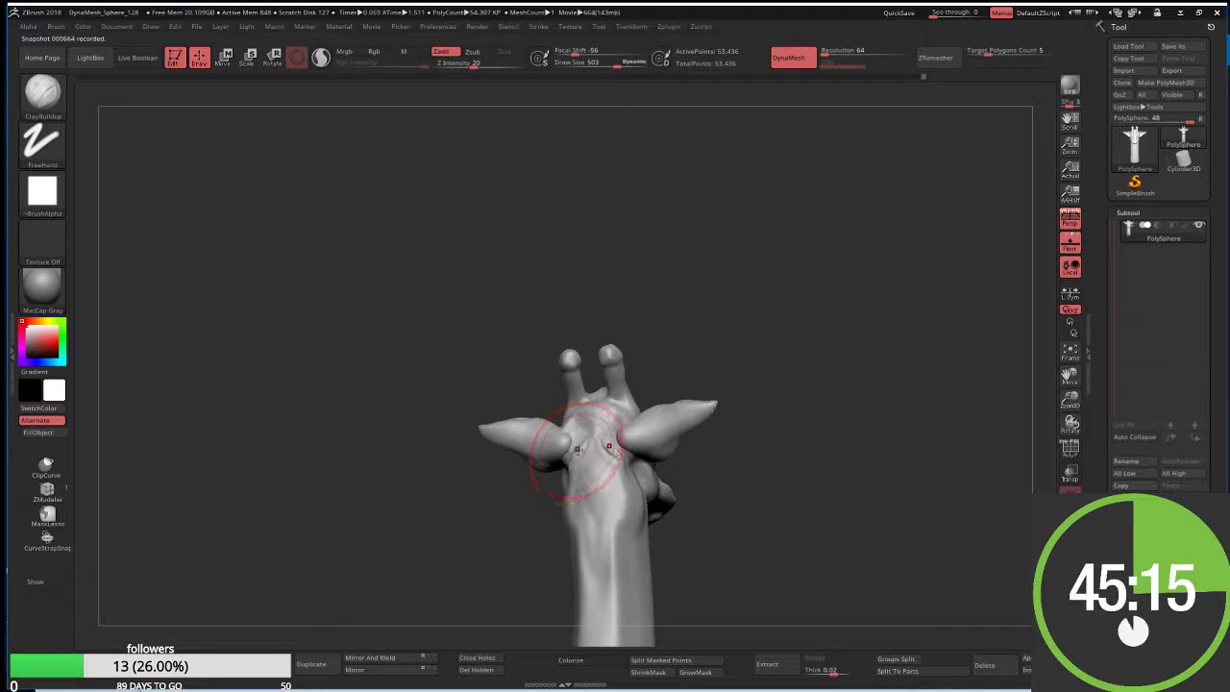
key("s")
left_click_drag(572, 449, 537, 442)
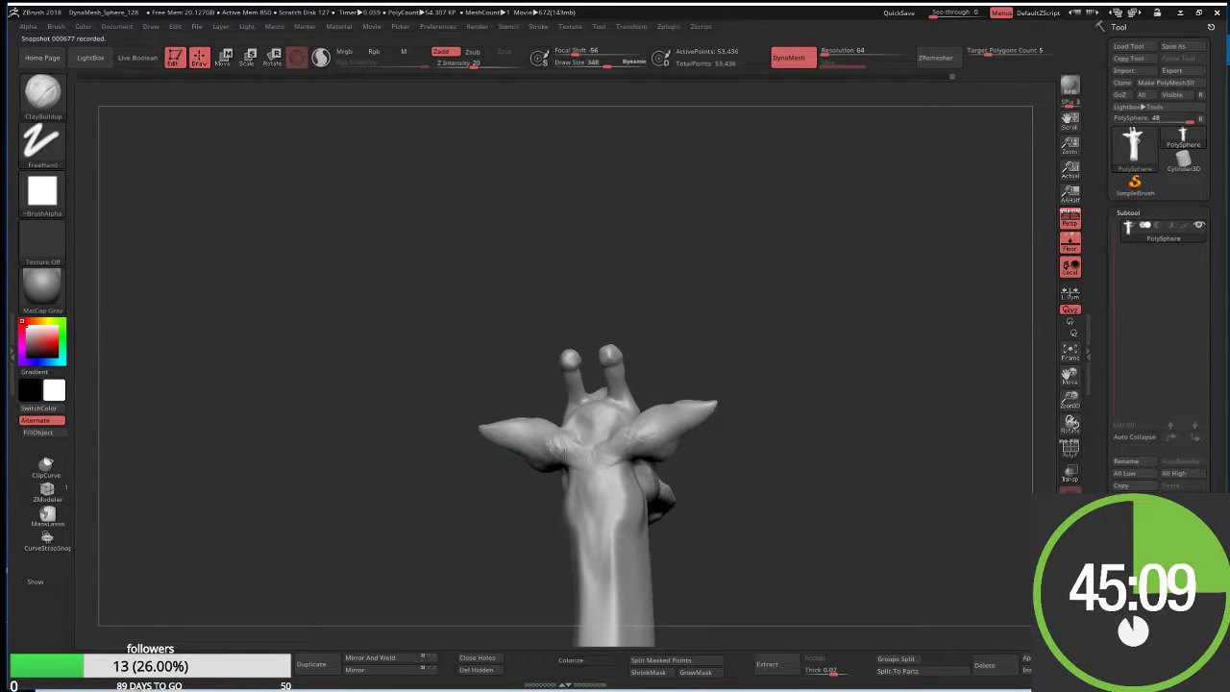
Zoom in and turn the head to a three-quarter view filling the frame
left_click_drag(649, 281, 745, 334, "shift")
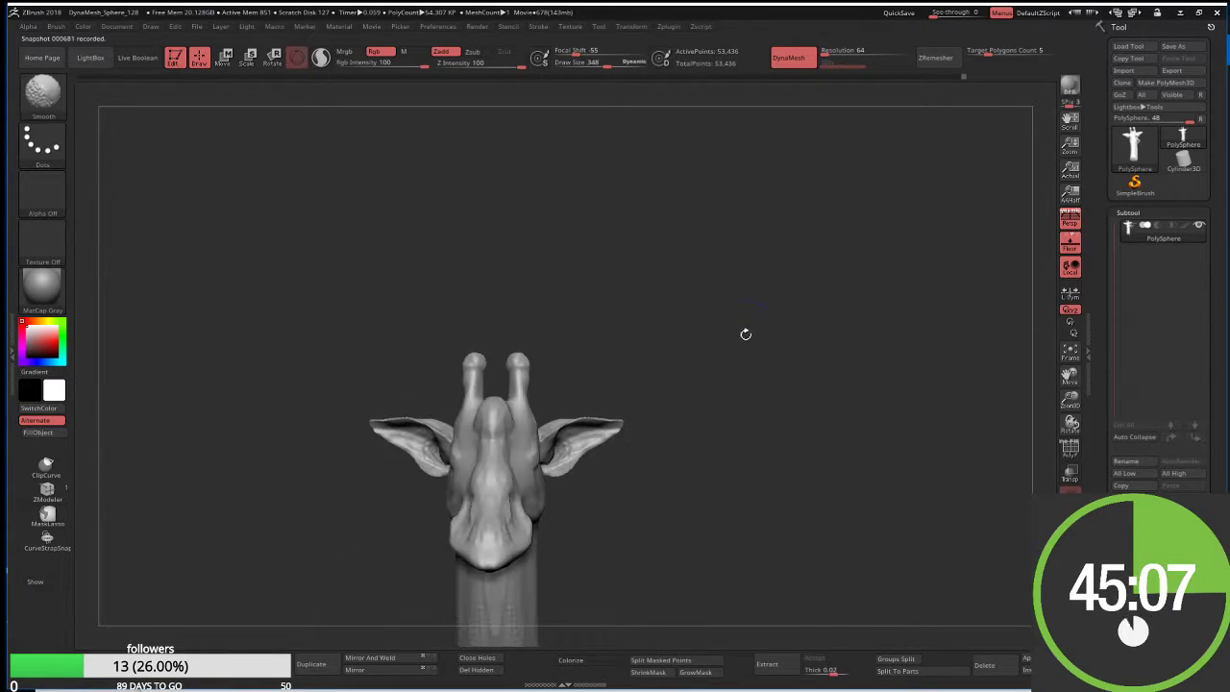
left_click_drag(694, 384, 686, 276, "alt")
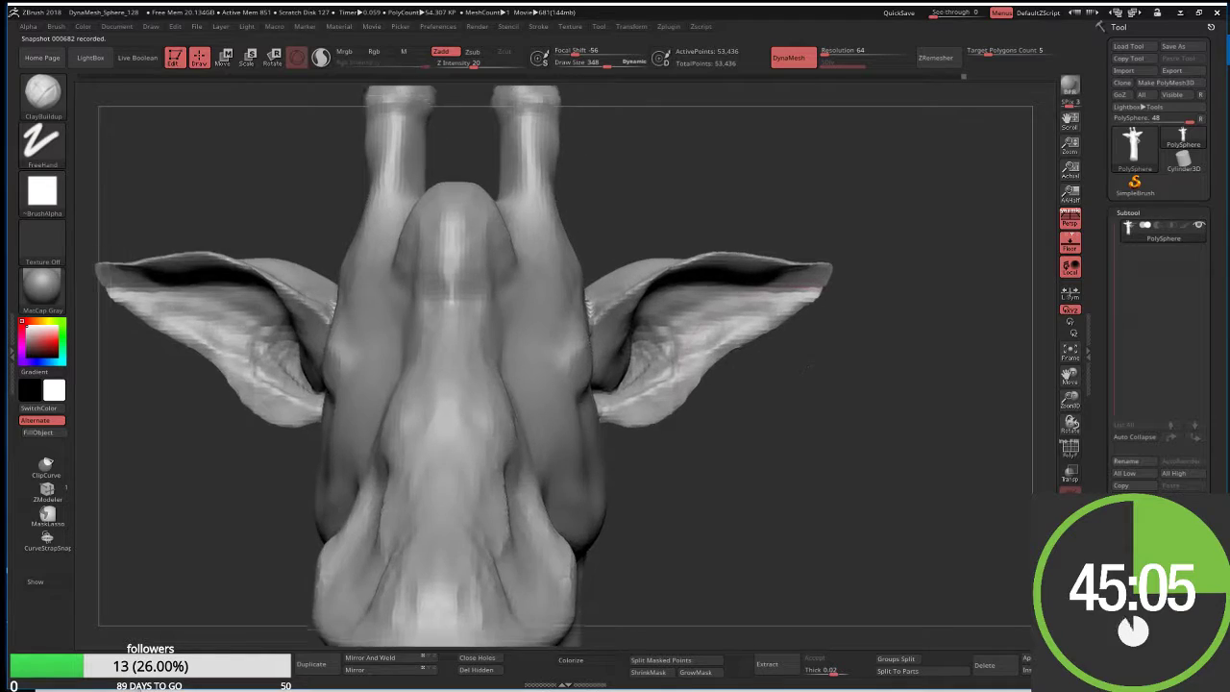
mouse_move(864, 384)
left_mouse_down()
mouse_move(563, 343)
mouse_move(604, 322)
left_mouse_up()
key("w")
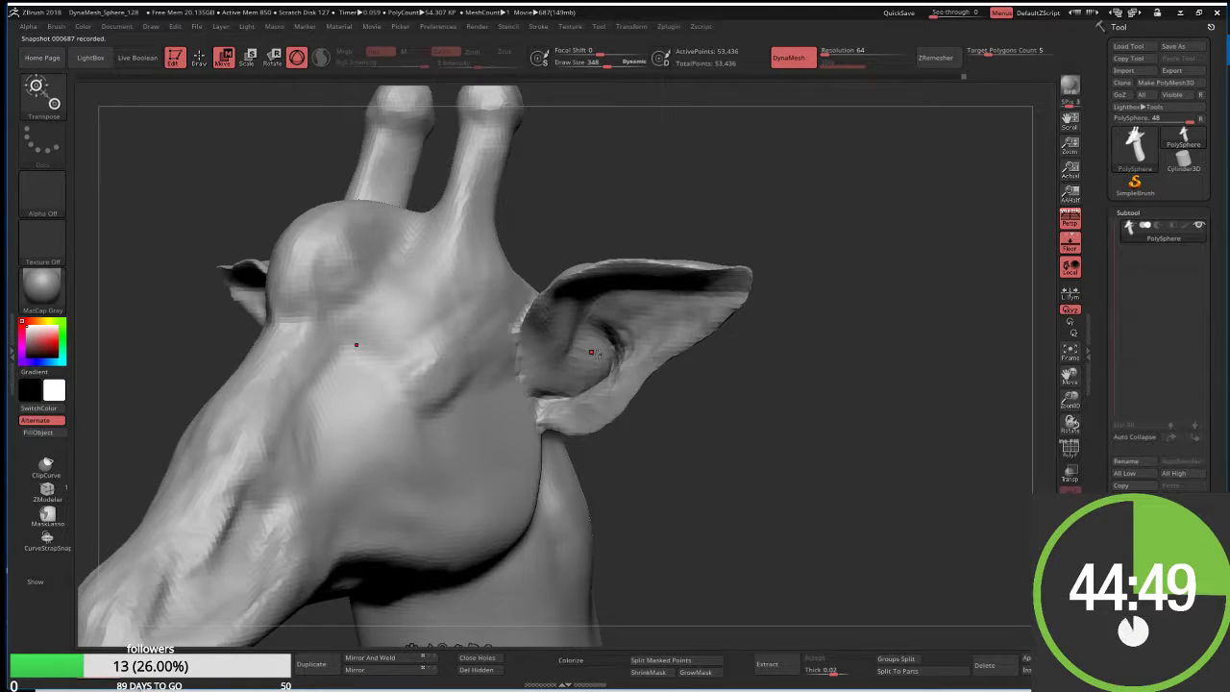
key("s")
key("s")
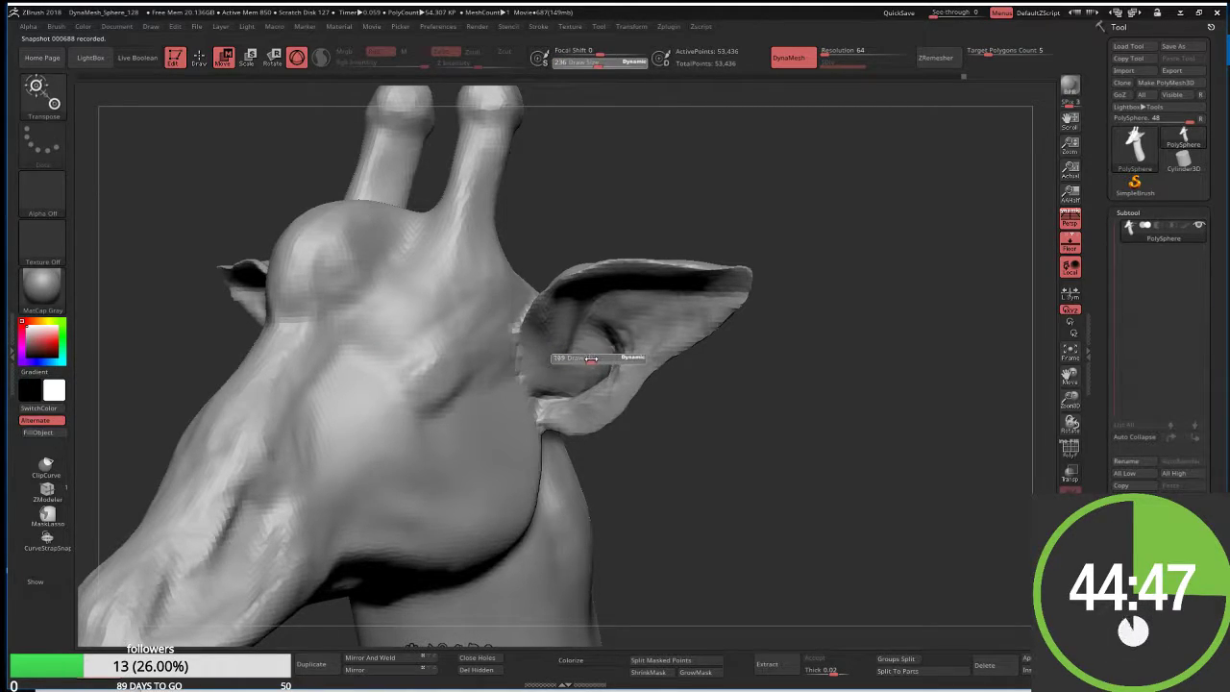
key("s")
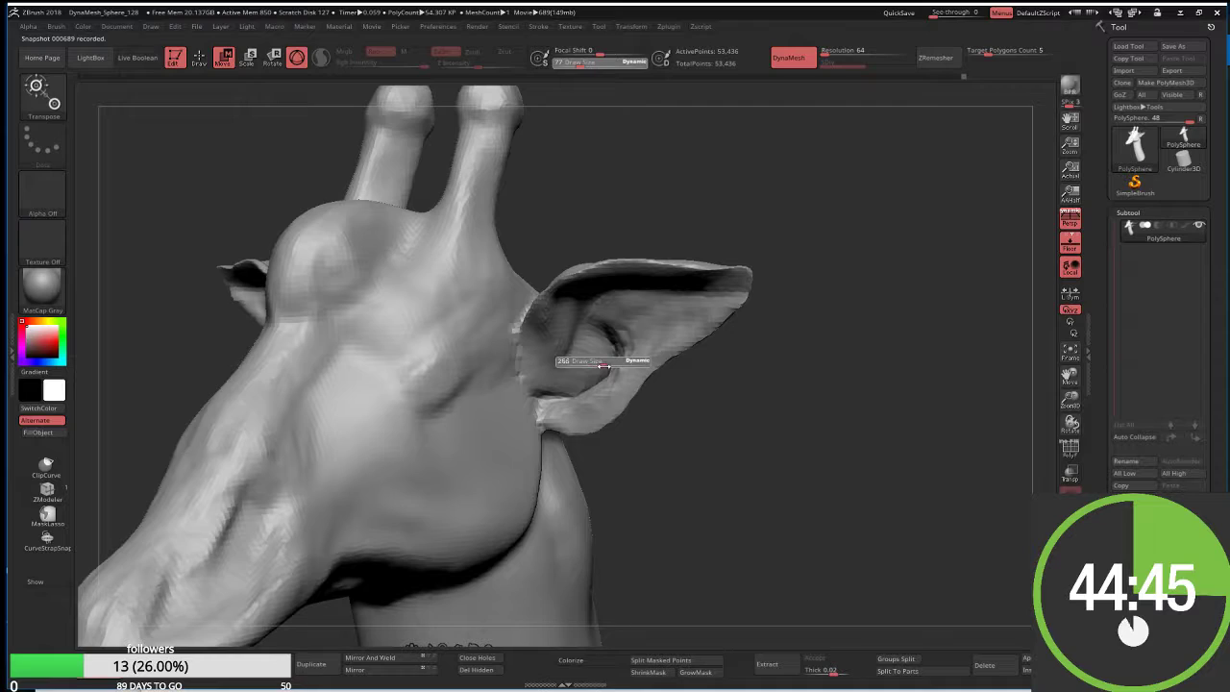
left_click(588, 361)
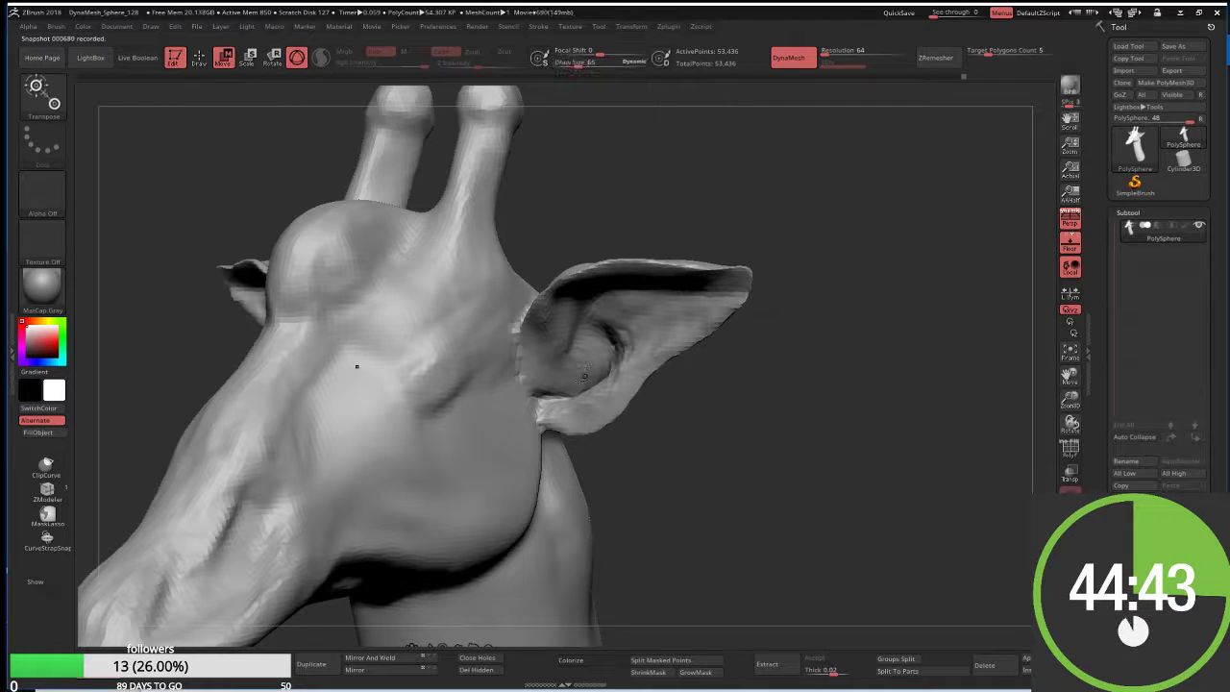
left_click_drag(356, 365, 408, 357)
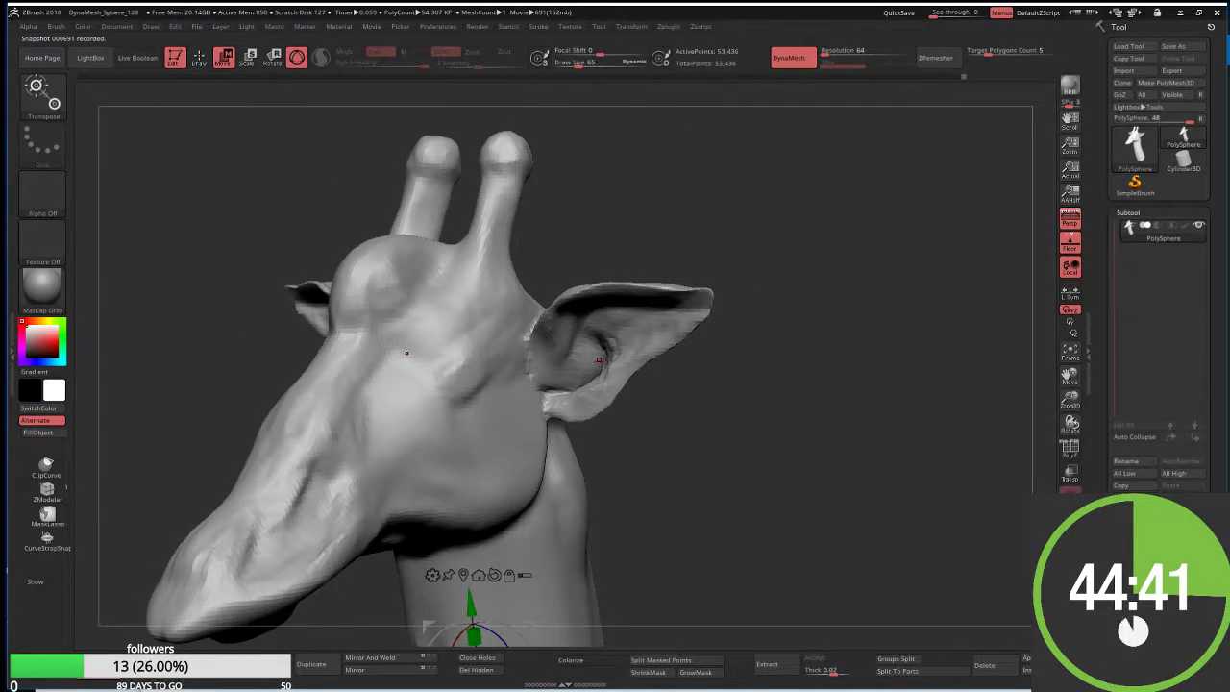
key("q")
key("b")
key("c")
key("b")
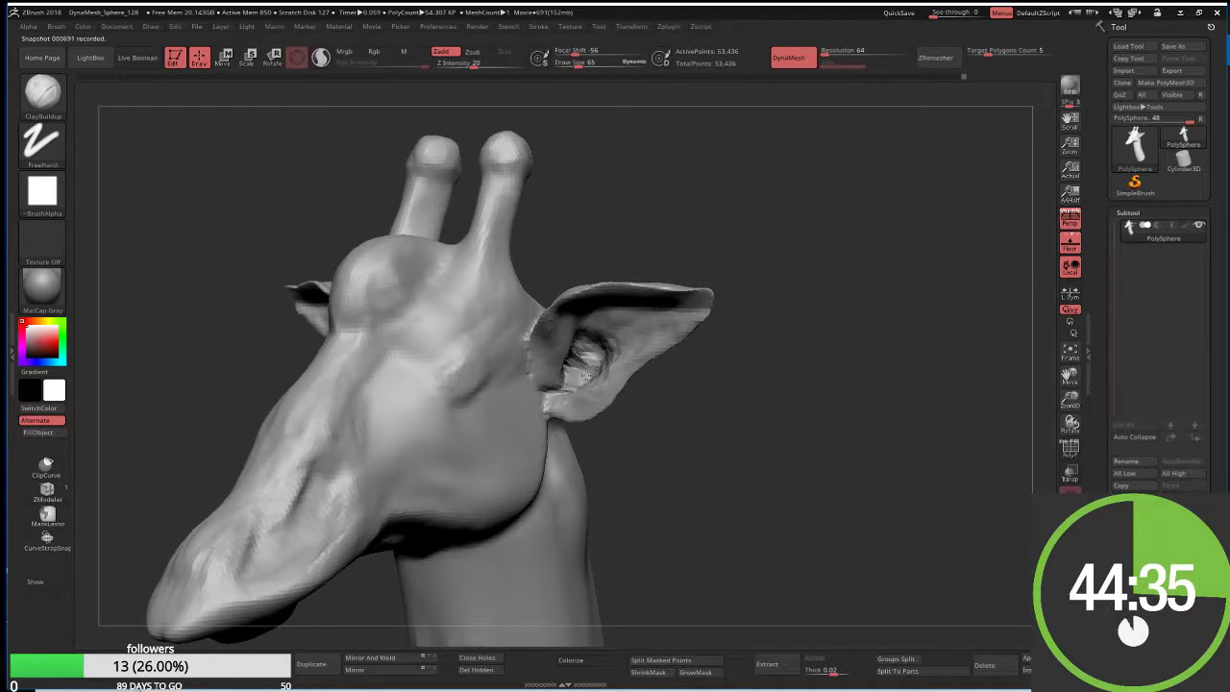
right_click_drag(597, 379, 597, 412)
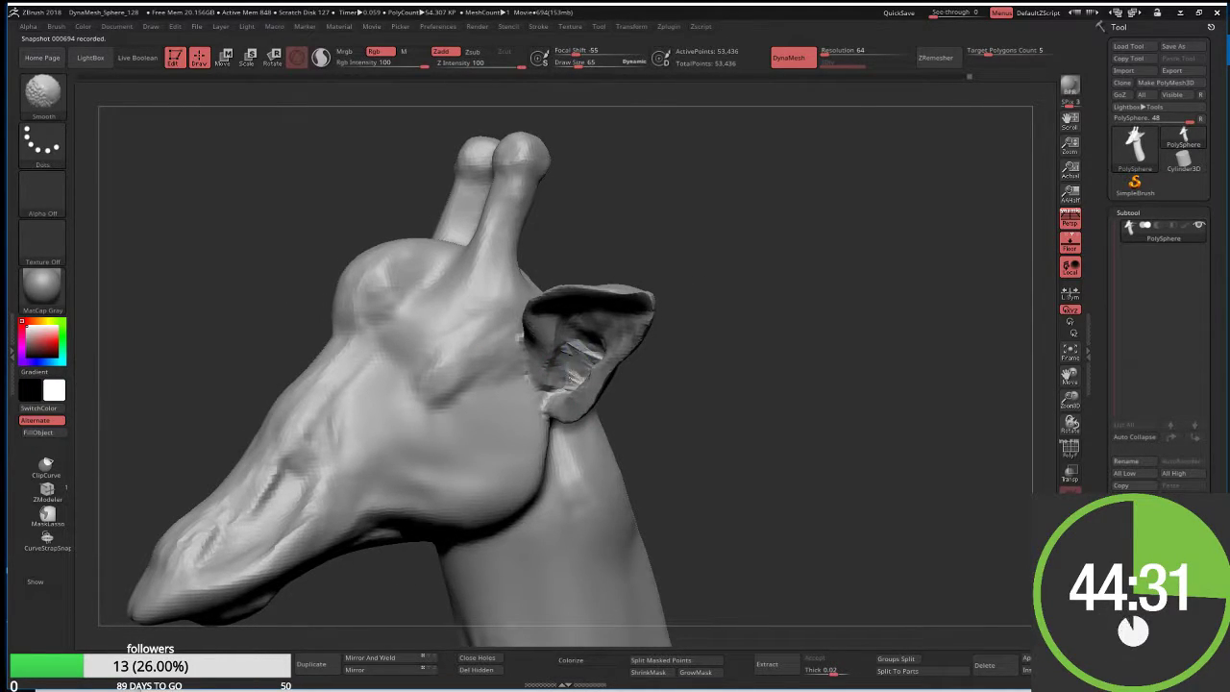
left_click_drag(569, 331, 570, 362, "shift")
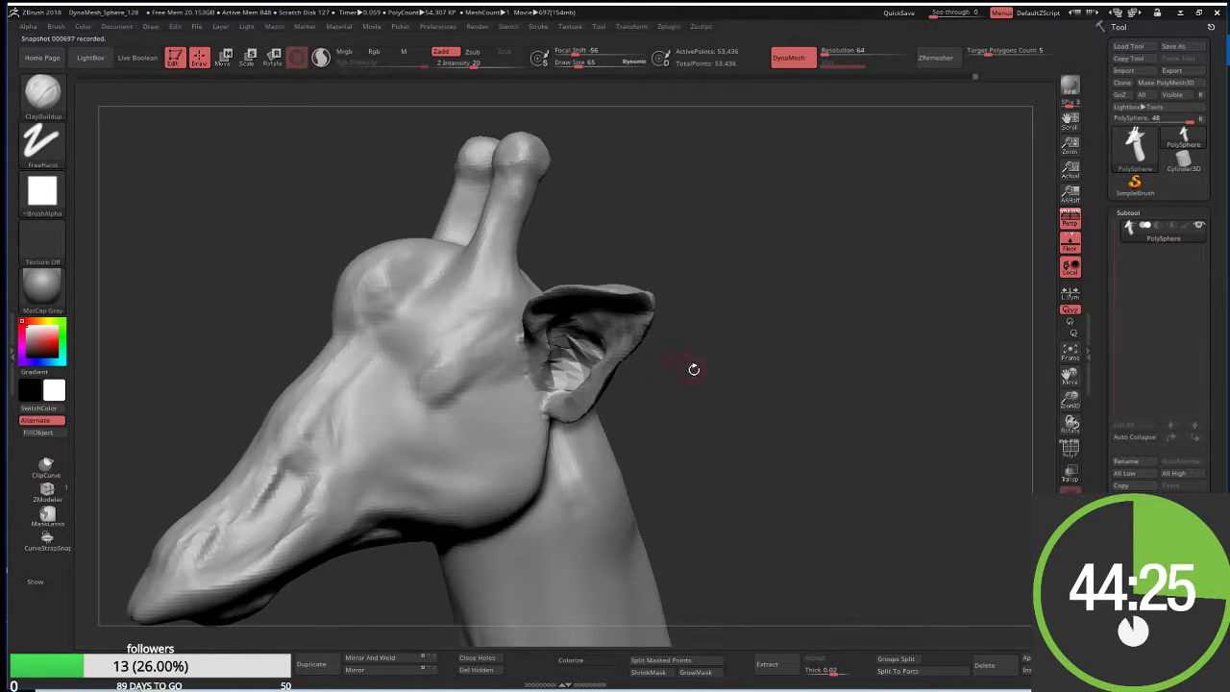
mouse_move(693, 368)
left_mouse_down()
mouse_move(727, 375)
mouse_move(699, 430)
left_mouse_up()
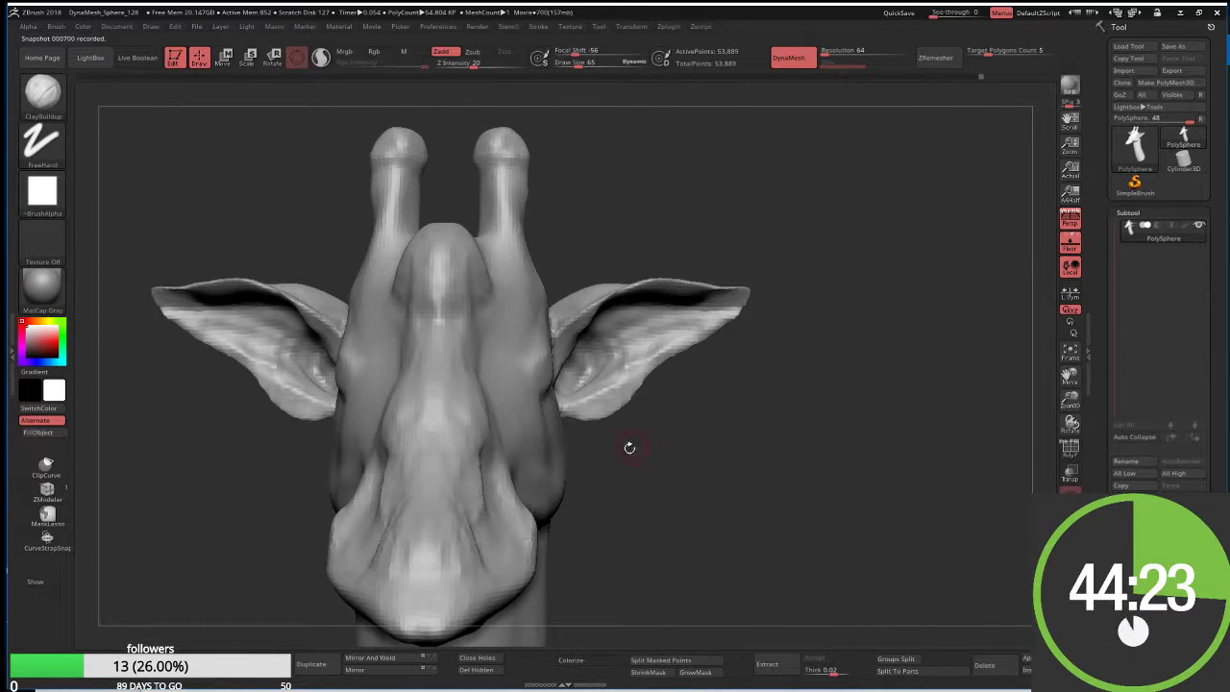
mouse_move(629, 447)
left_mouse_down()
mouse_move(661, 461)
mouse_move(553, 405)
left_mouse_up()
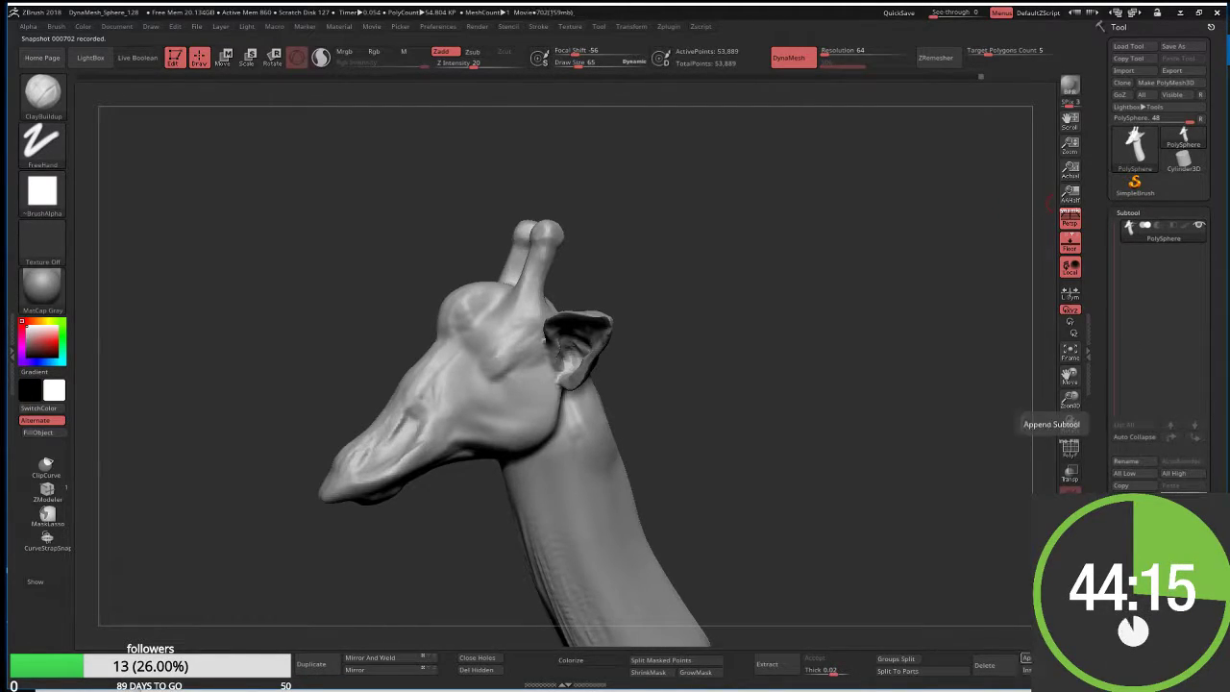
Append a Sphere3D subtool, select it and move it onto the head
key("F1")
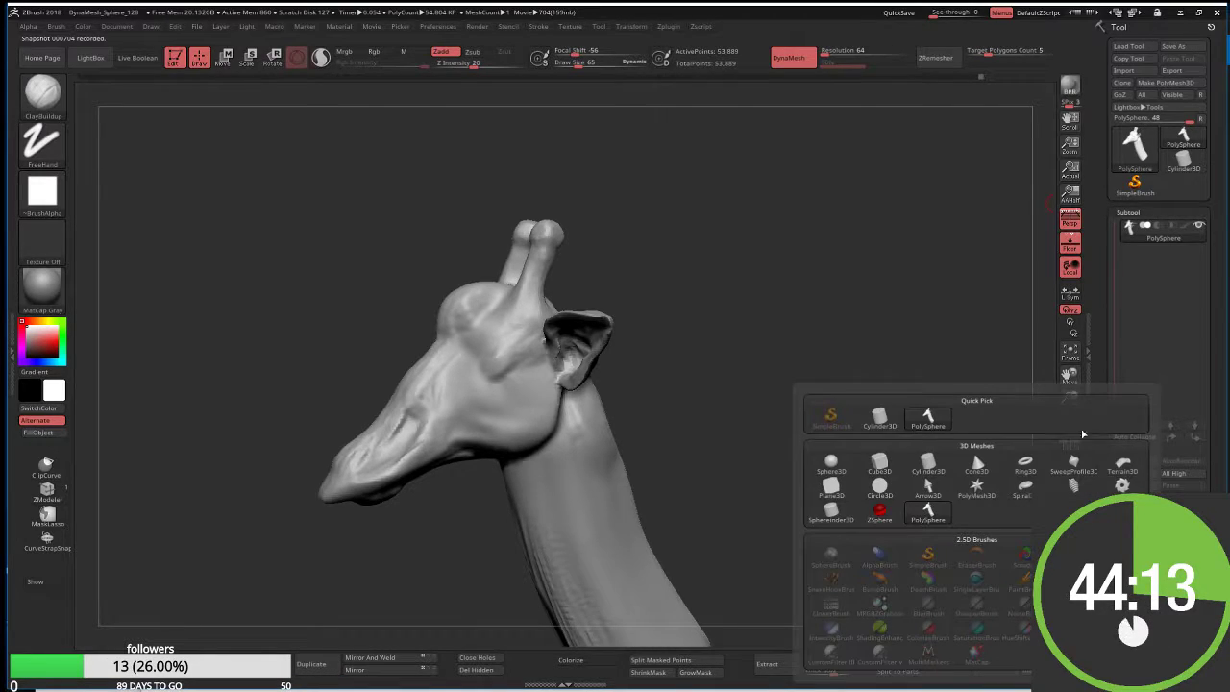
left_click(832, 464)
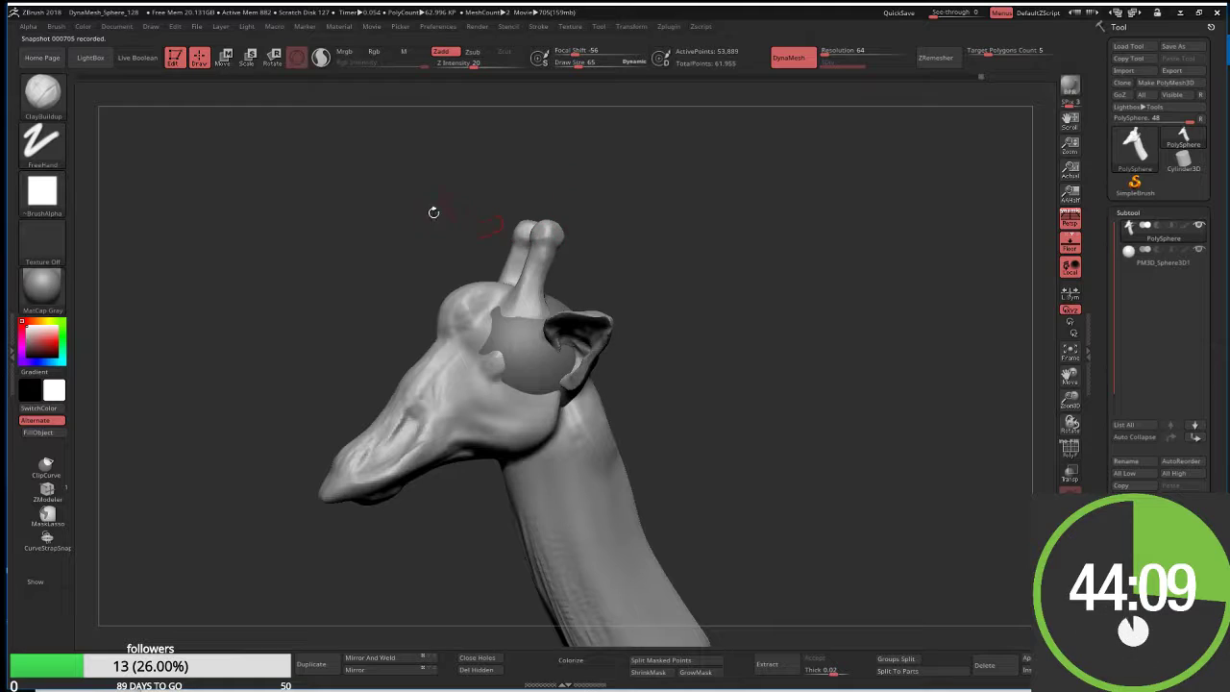
left_click_drag(434, 212, 538, 288)
left_click(564, 360, "alt")
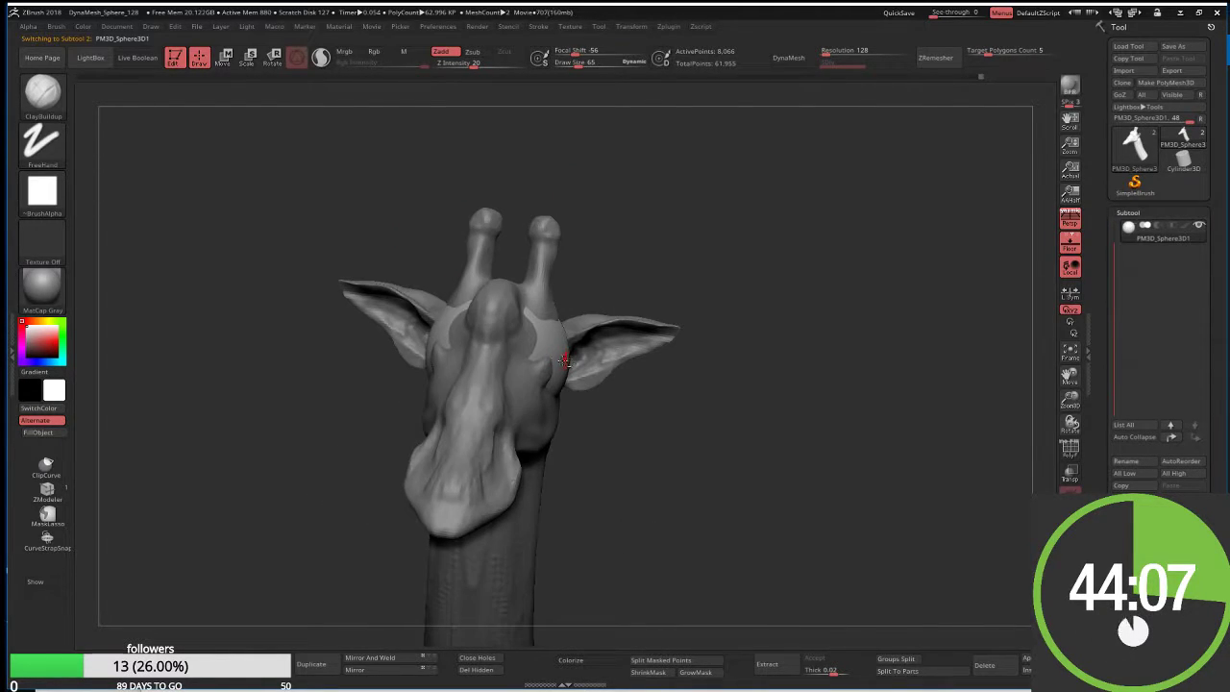
key("w")
mouse_move(494, 353)
left_mouse_down()
mouse_move(571, 374)
mouse_move(548, 378)
left_mouse_up()
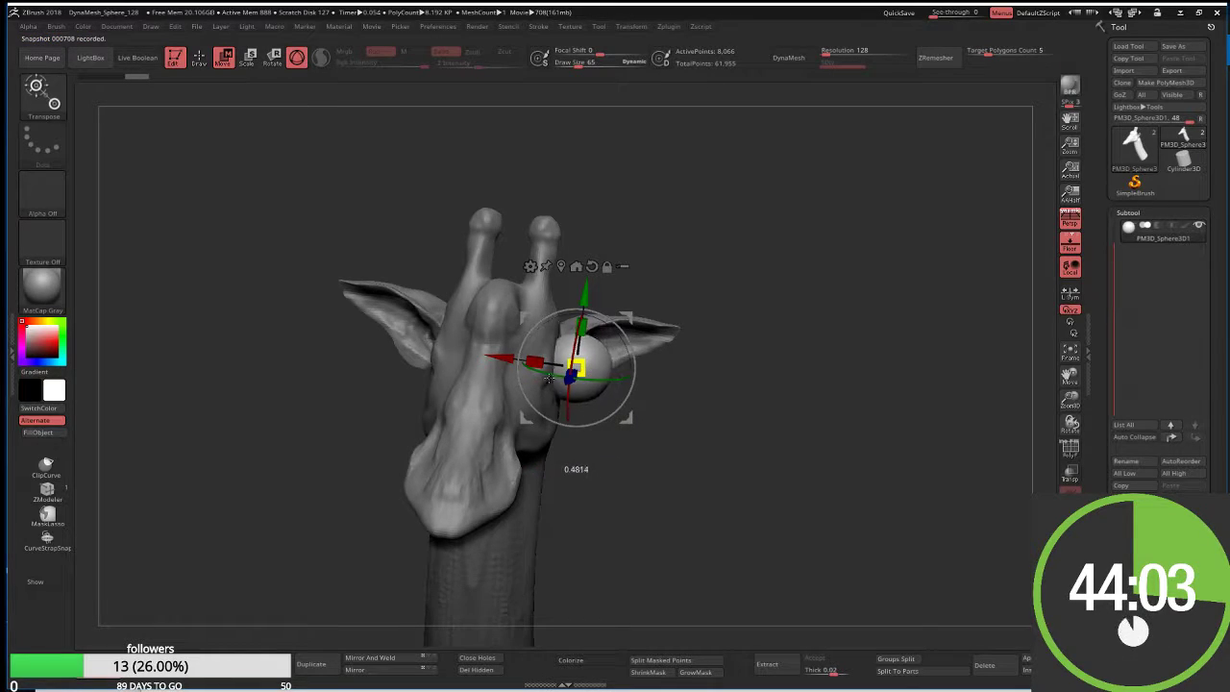
Slide the sphere up off the ear and sideways into the eye socket, checking side and front
left_click_drag(769, 432, 826, 423)
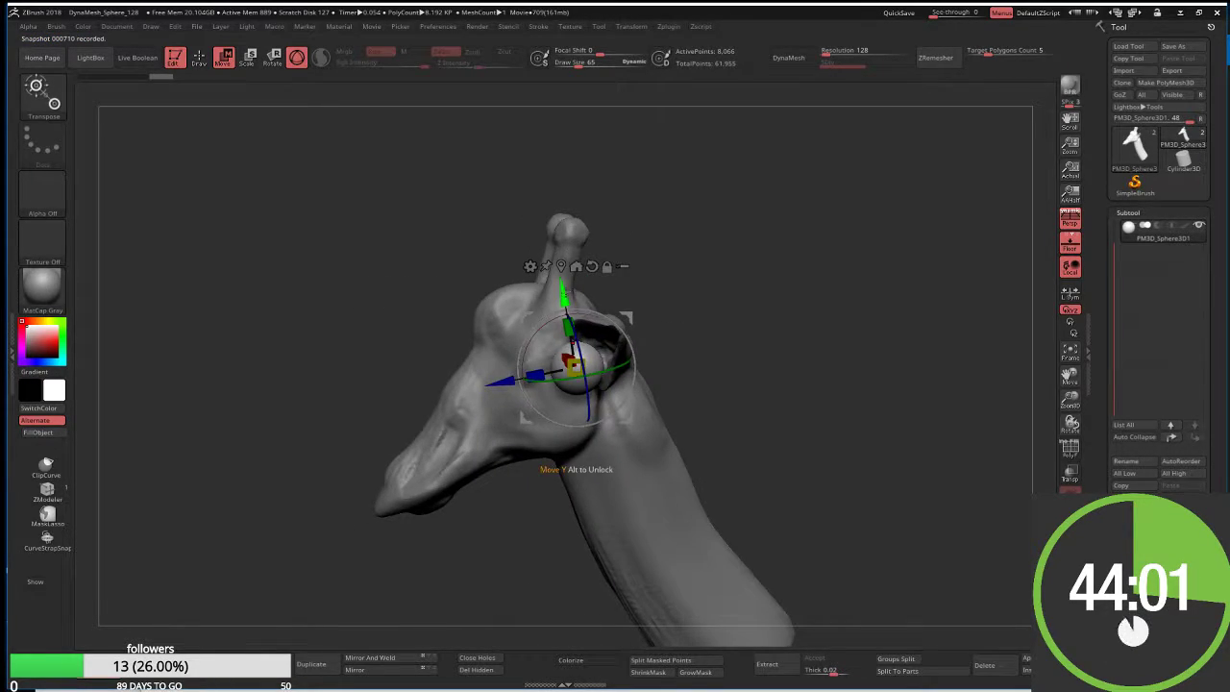
left_click_drag(490, 380, 447, 361)
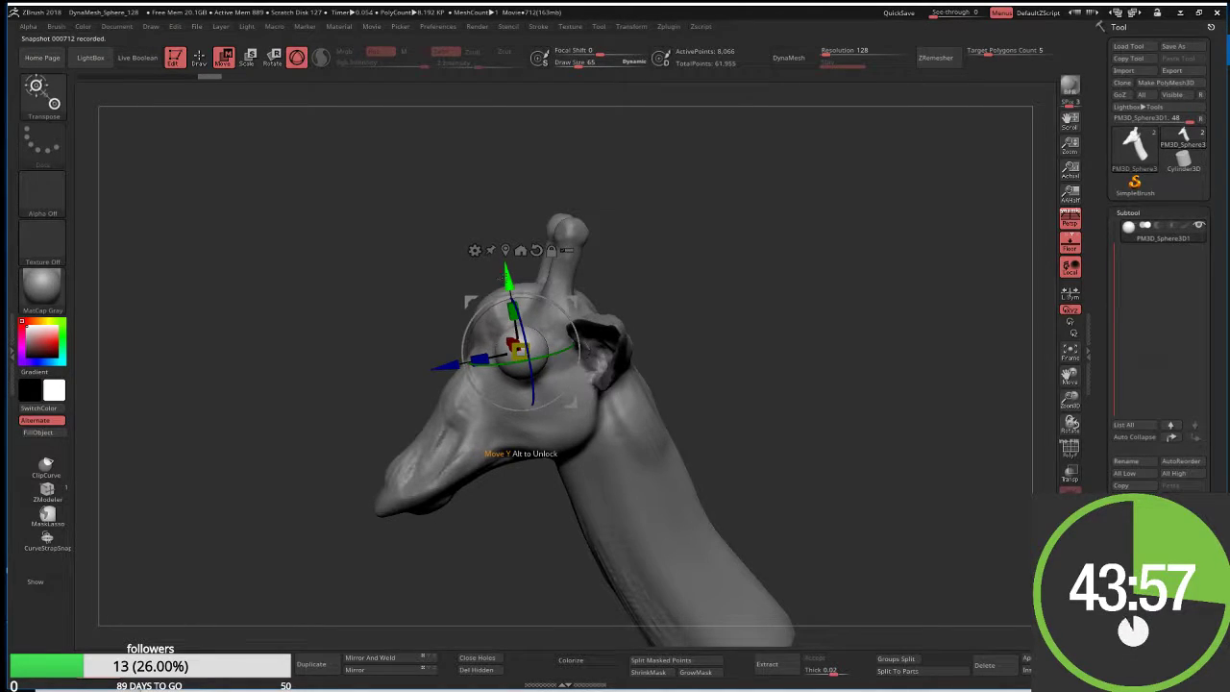
left_click_drag(504, 279, 507, 294)
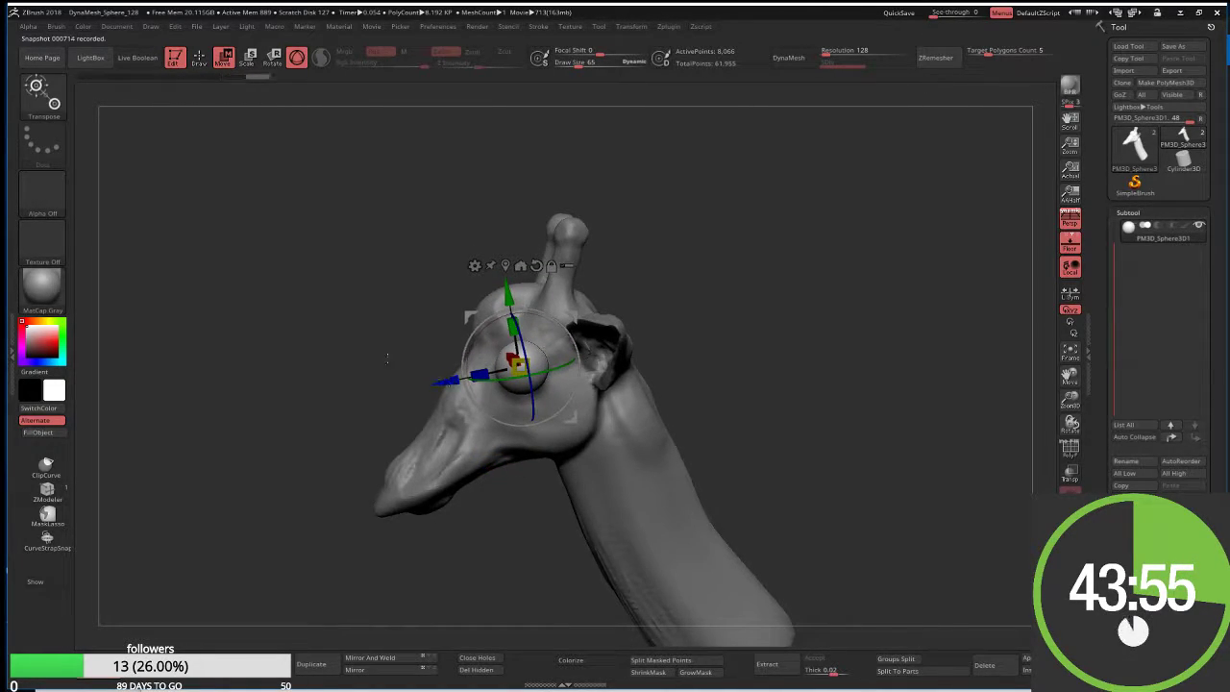
mouse_move(387, 357)
left_mouse_down()
mouse_move(500, 357)
mouse_move(453, 361)
left_mouse_up()
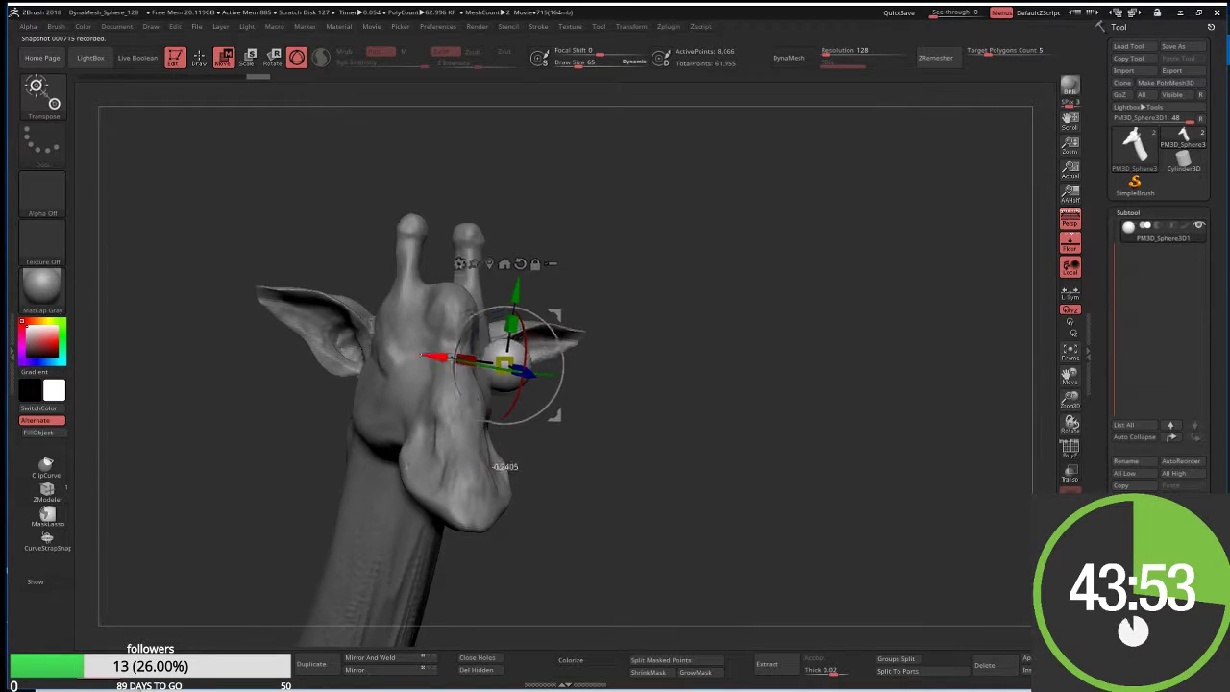
mouse_move(634, 288)
left_mouse_down()
mouse_move(471, 286)
mouse_move(475, 328)
left_mouse_up()
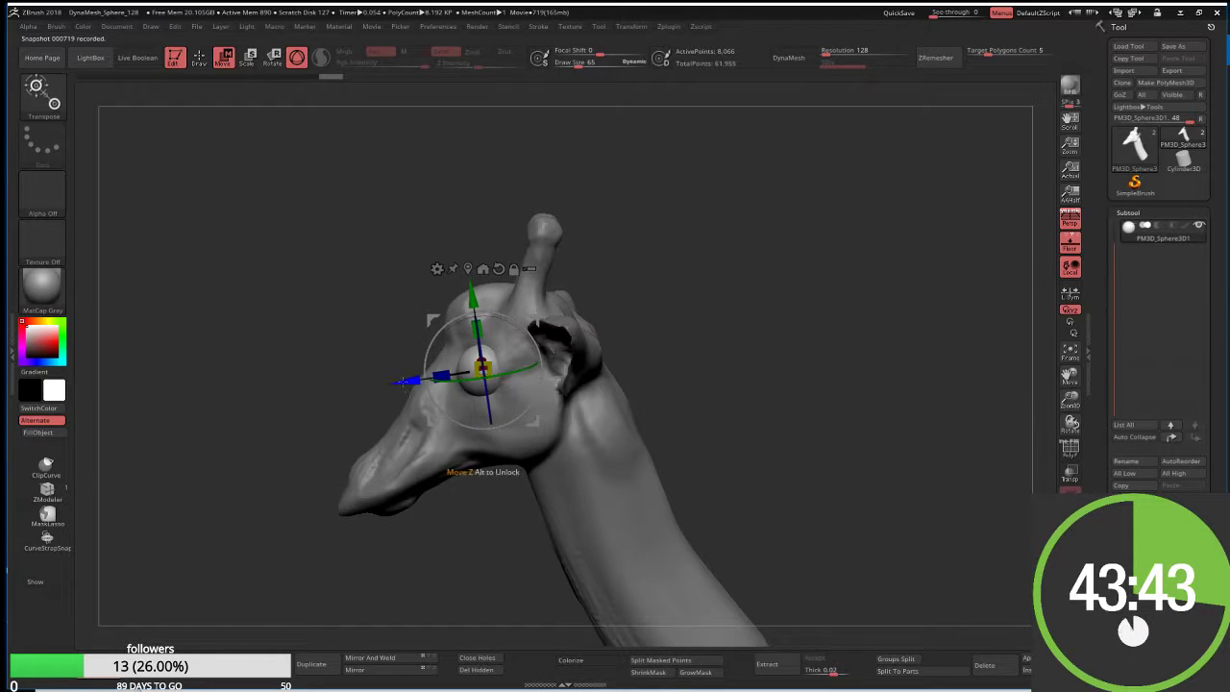
right_click_drag(425, 323, 468, 343)
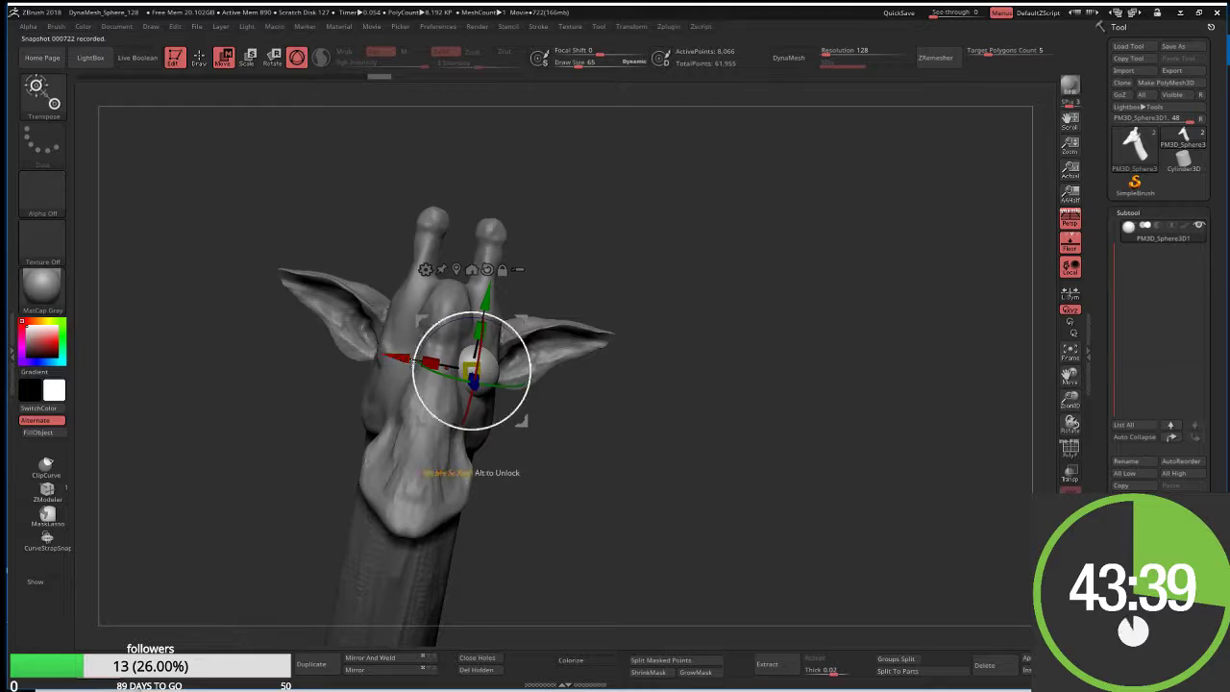
right_click_drag(413, 359, 444, 361)
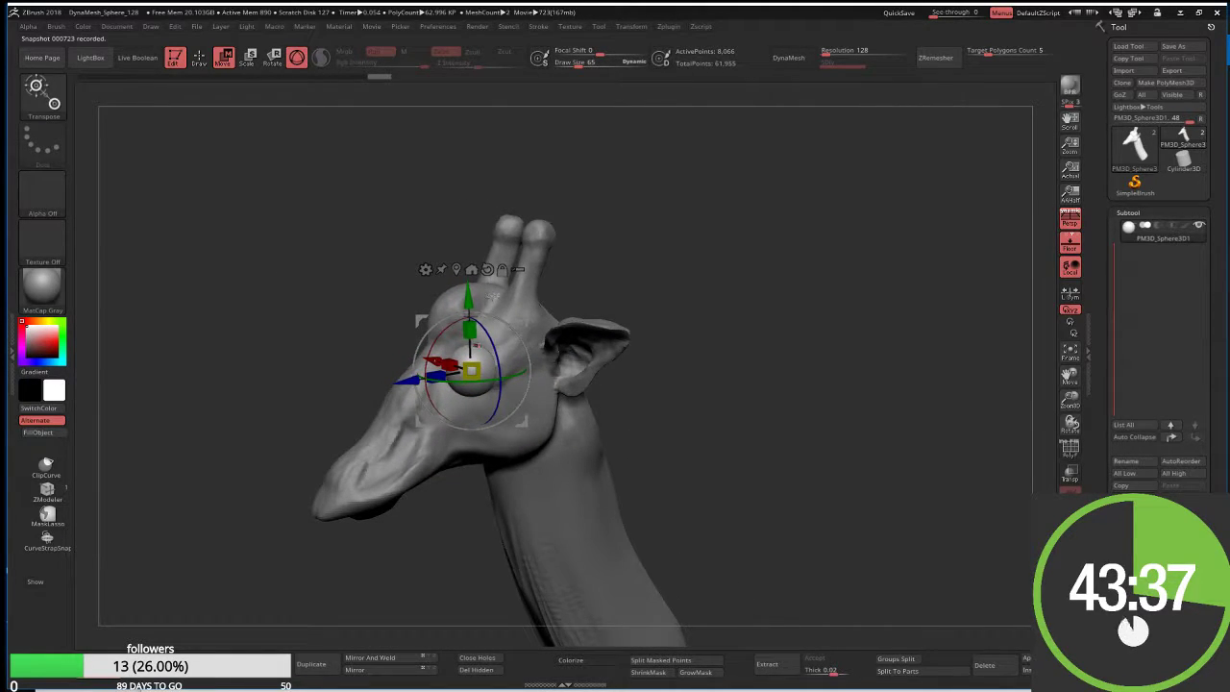
Scale the eye sphere up slightly and inspect its fit in the socket
key("r")
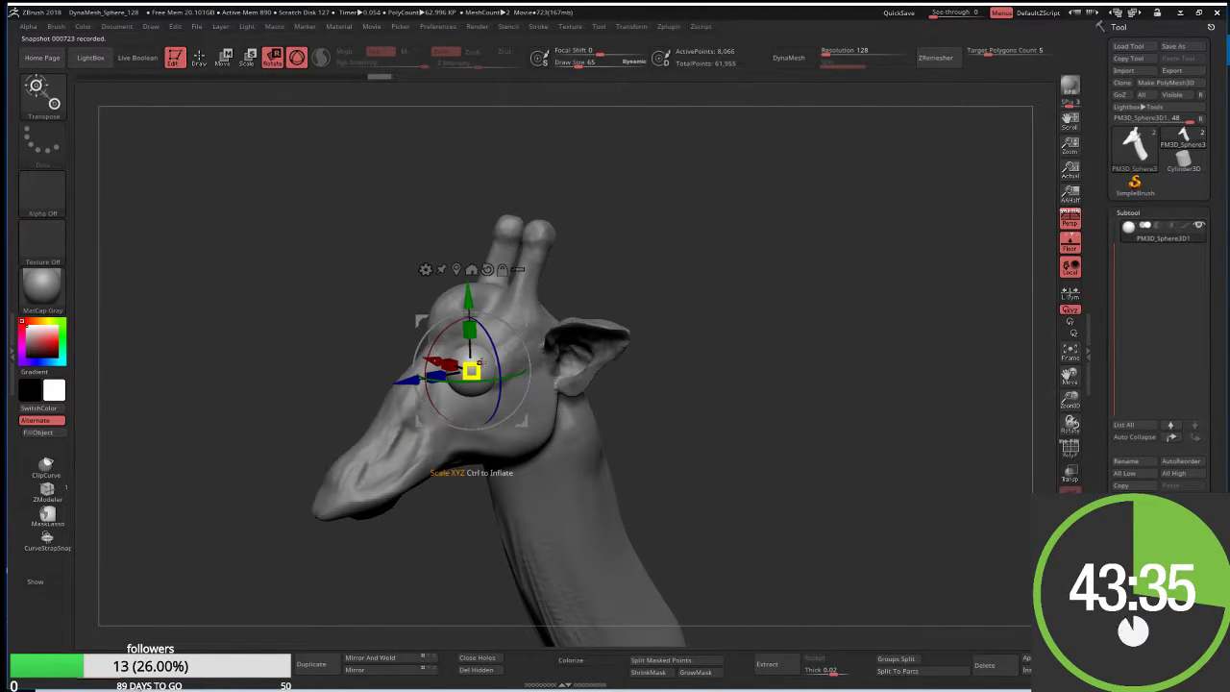
left_click_drag(478, 363, 486, 360)
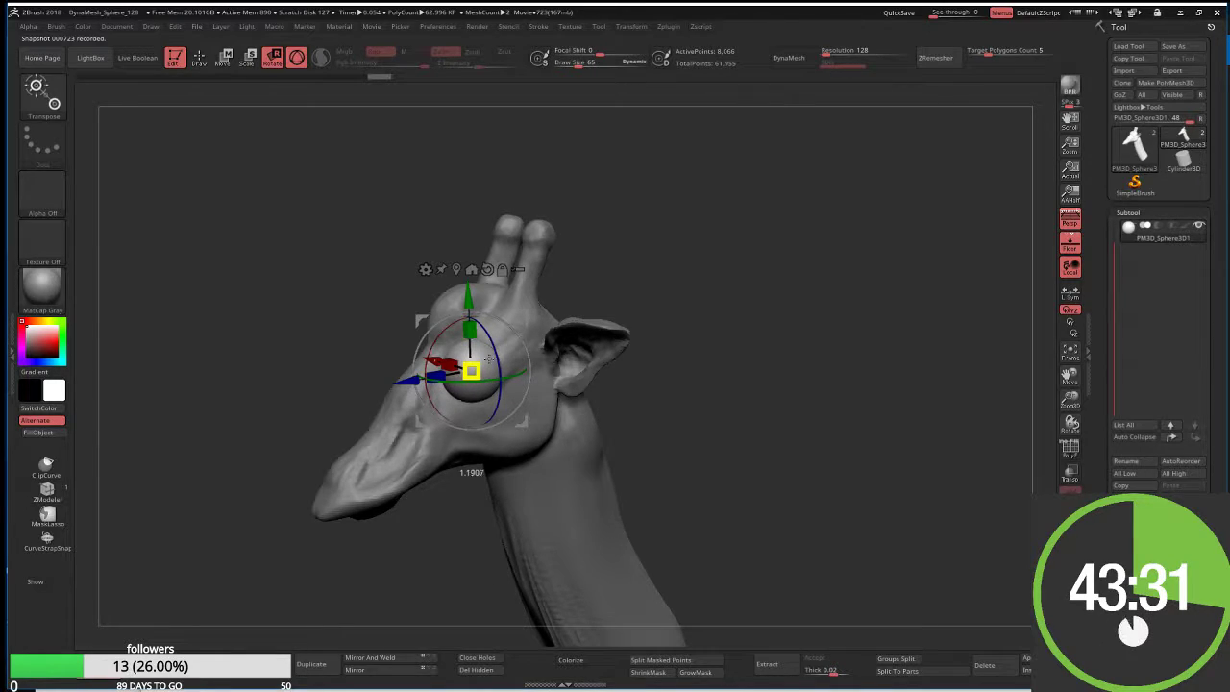
left_click_drag(488, 360, 488, 359)
left_click_drag(577, 240, 619, 240)
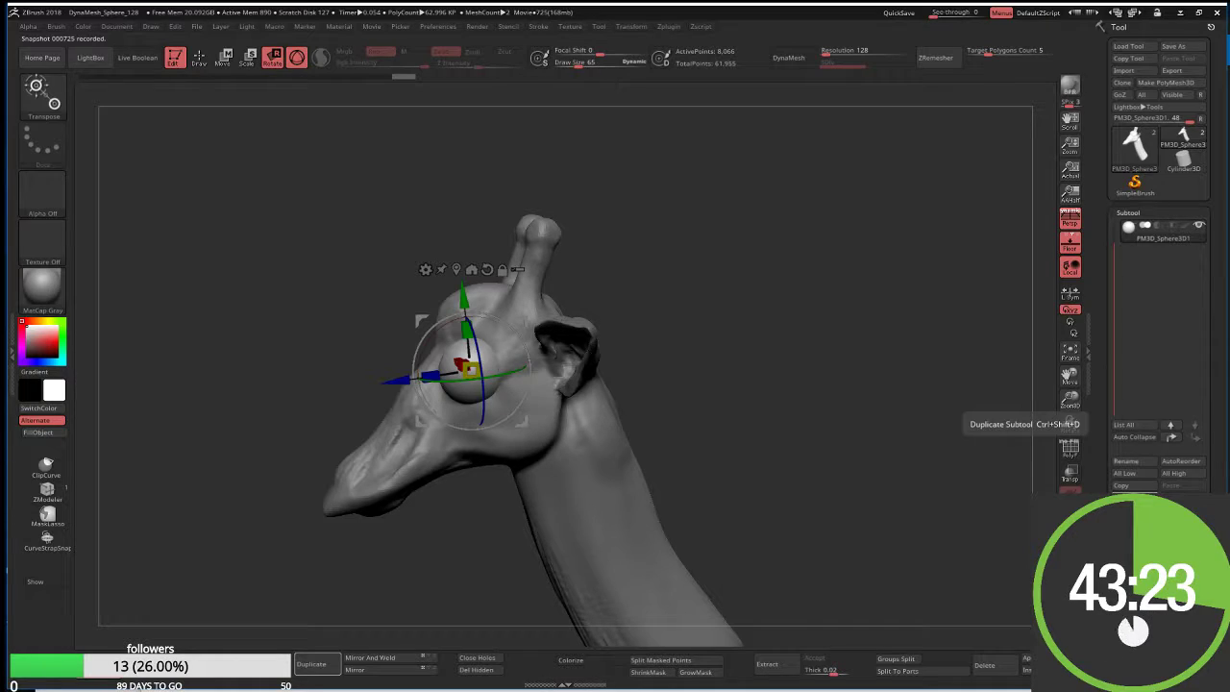
Duplicate the eyeball sphere twice and shrink the copy slightly
left_click(1133, 509)
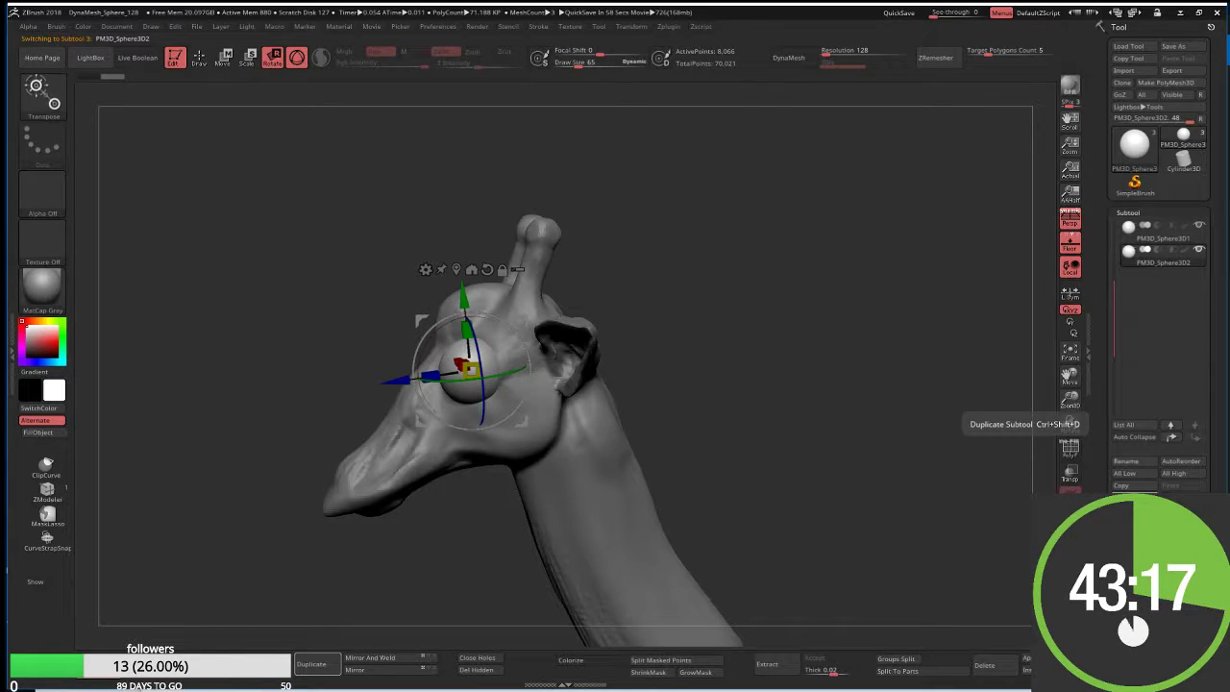
left_click(1133, 509)
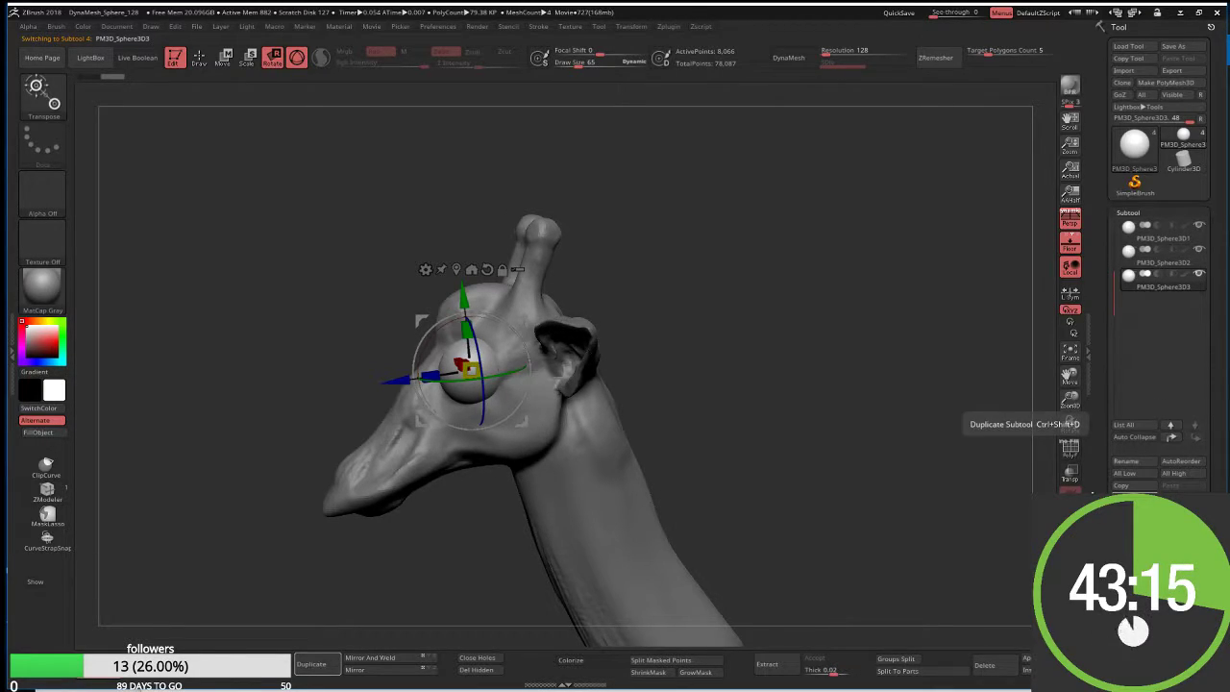
left_click_drag(468, 367, 469, 371)
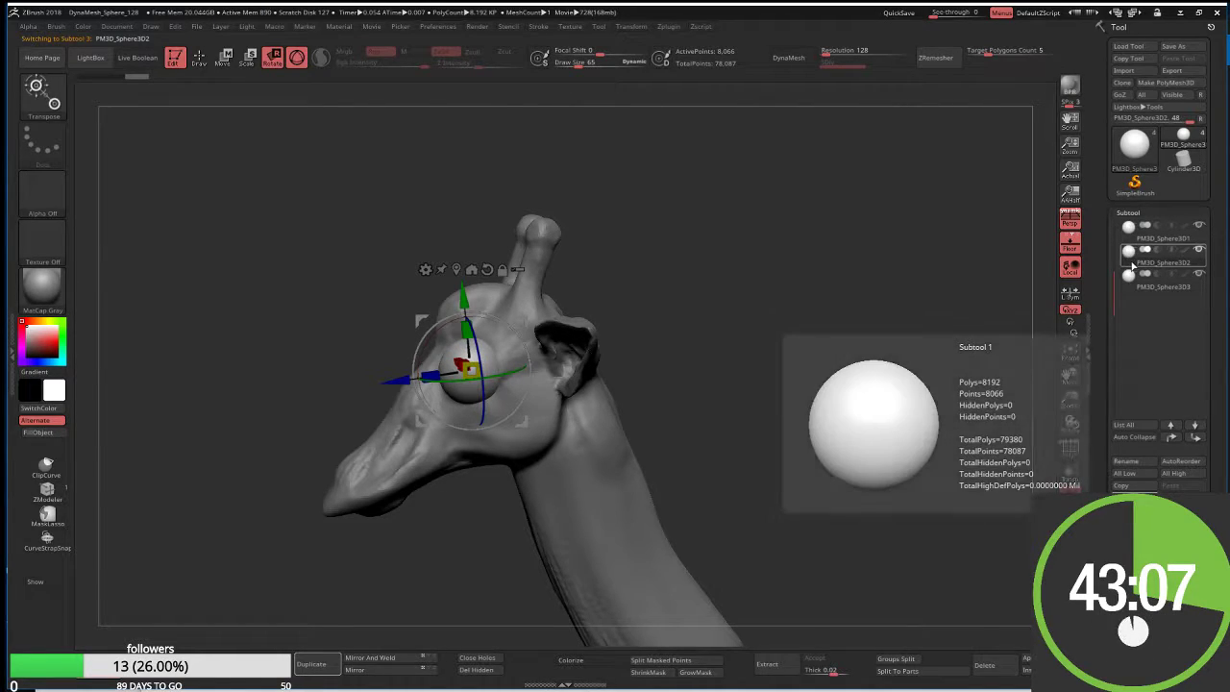
Select PM3D_Sphere3D2 and draw a ClipCurve cutting line across the head
left_click(1130, 259)
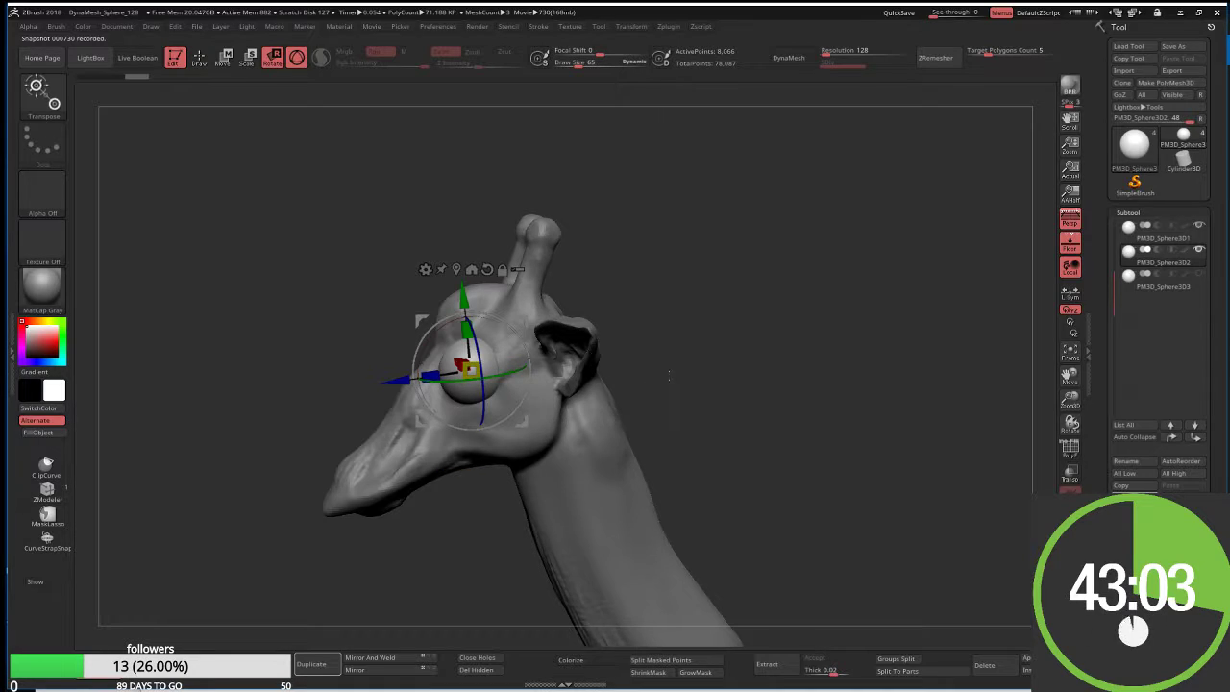
left_click_drag(586, 353, 634, 348)
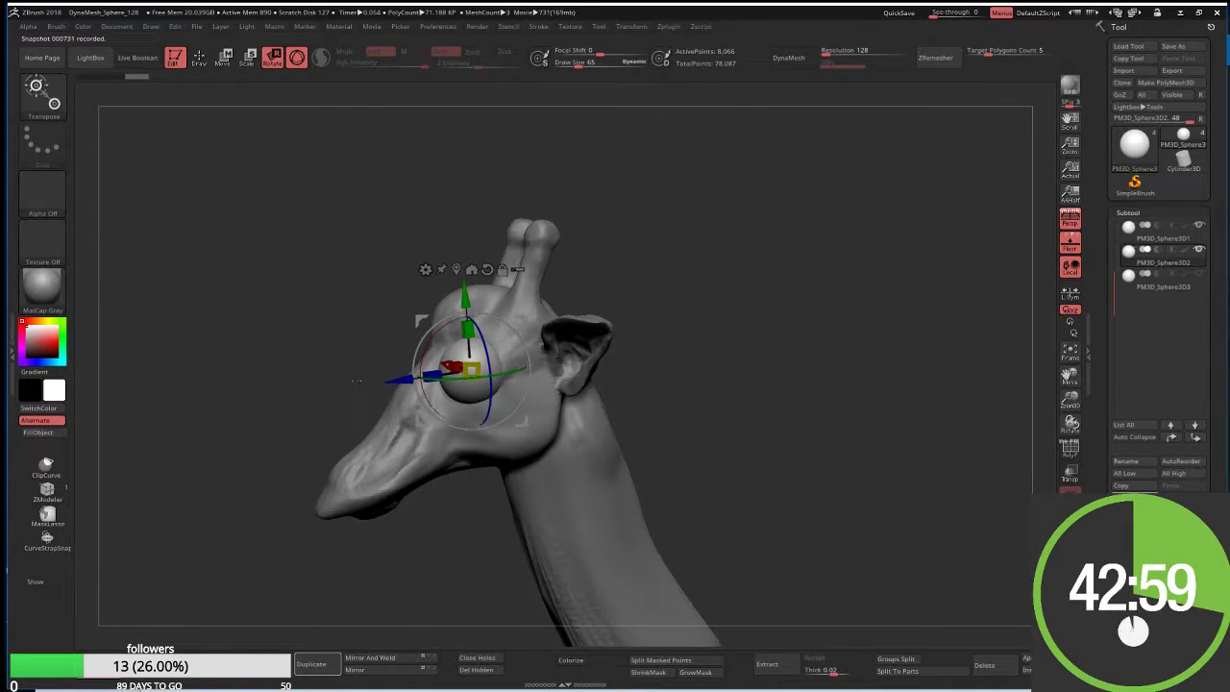
key("ctrl+shift")
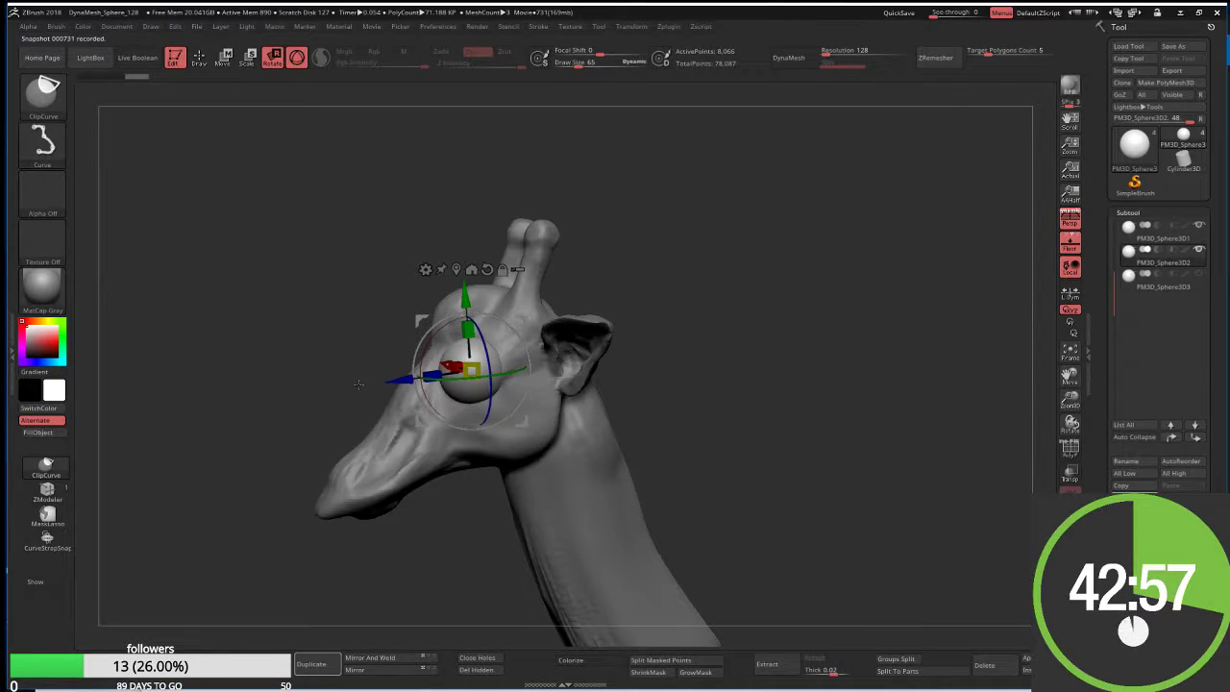
mouse_move(361, 378)
left_mouse_down("ctrl+shift")
mouse_move(596, 366)
mouse_move(614, 359)
mouse_move(609, 343)
mouse_move(616, 373)
left_mouse_up("ctrl+shift")
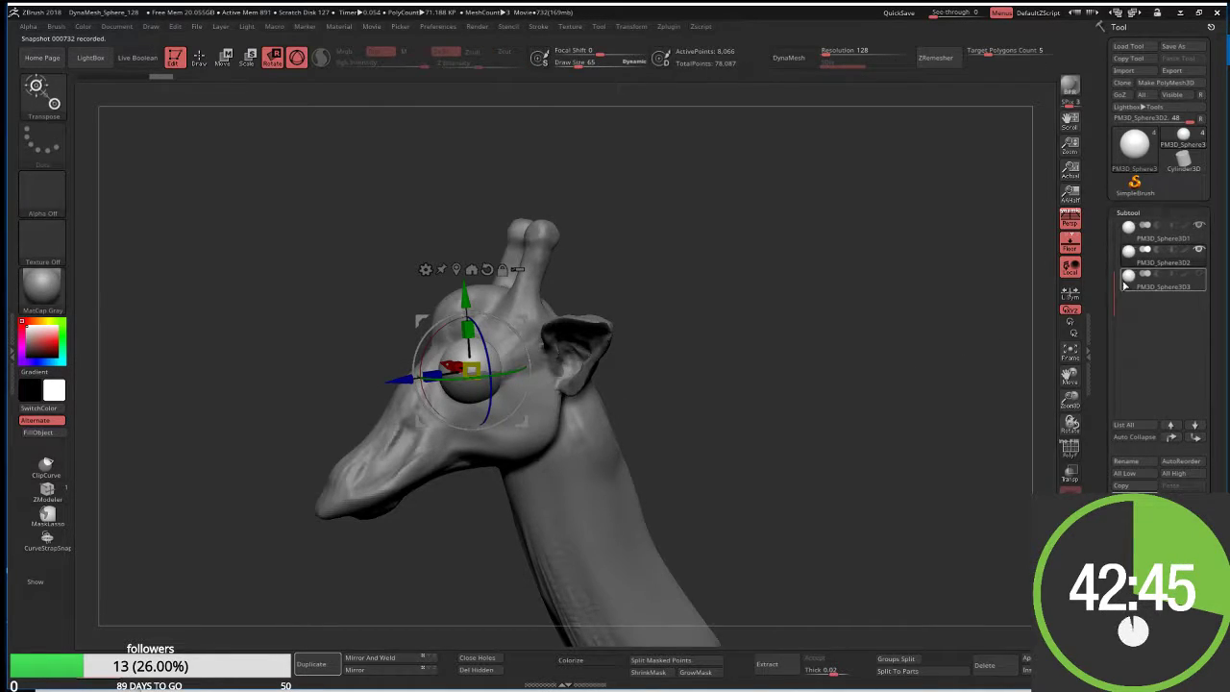
Select PM3D_Sphere3D1, mask the whole sphere, then clear the mask again
left_click(1148, 232)
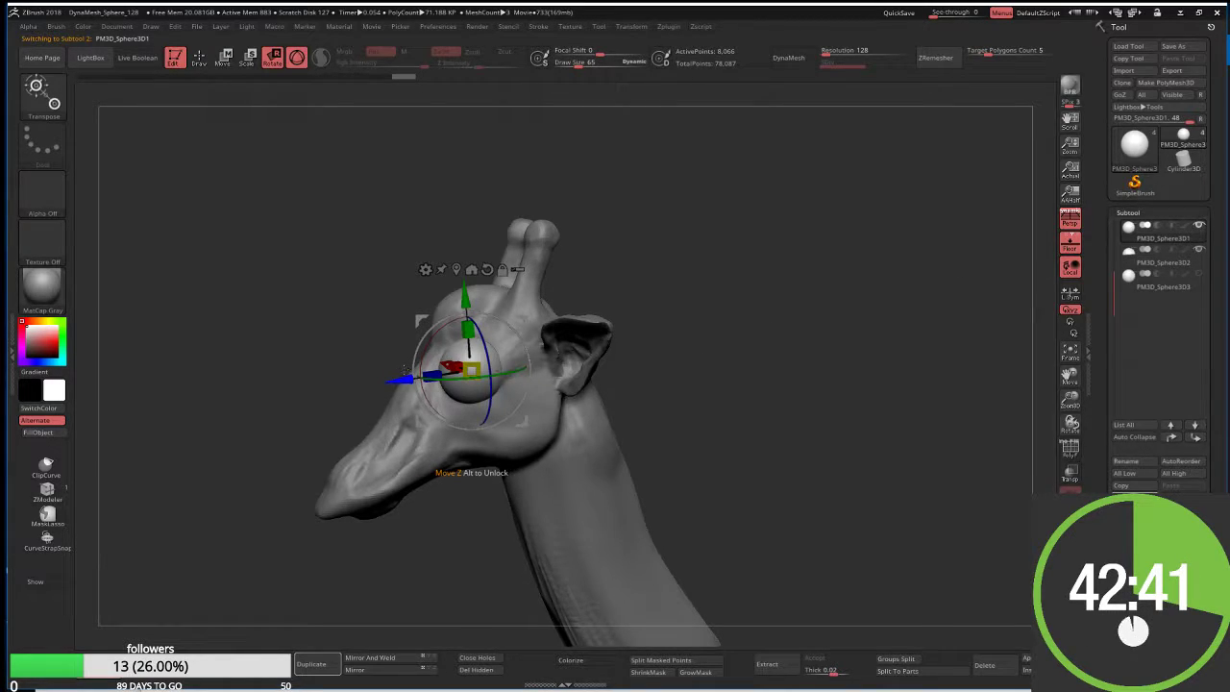
key("ctrl")
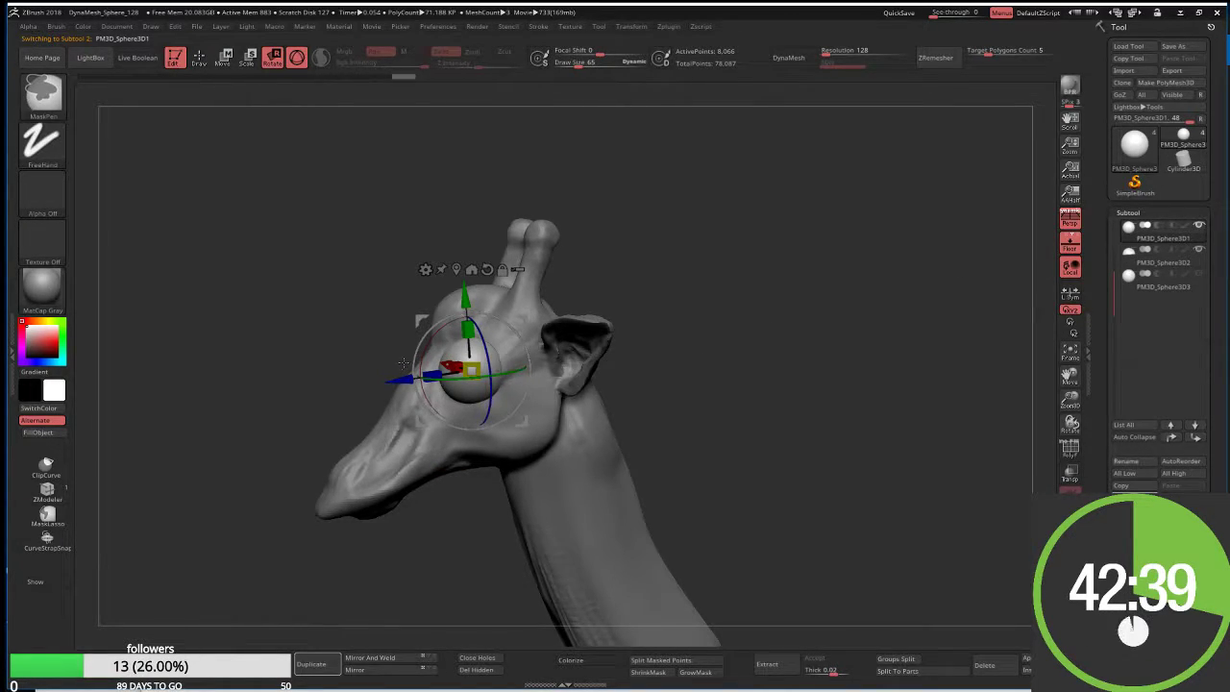
left_click(403, 363, "ctrl")
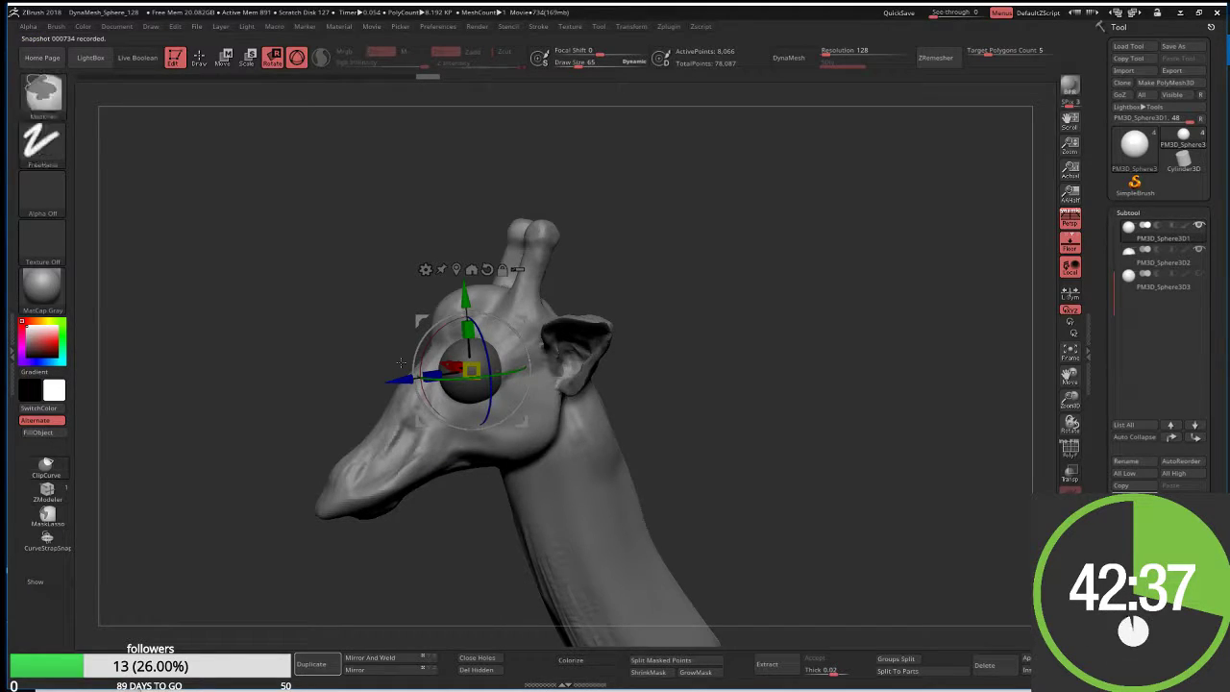
mouse_move(1129, 230)
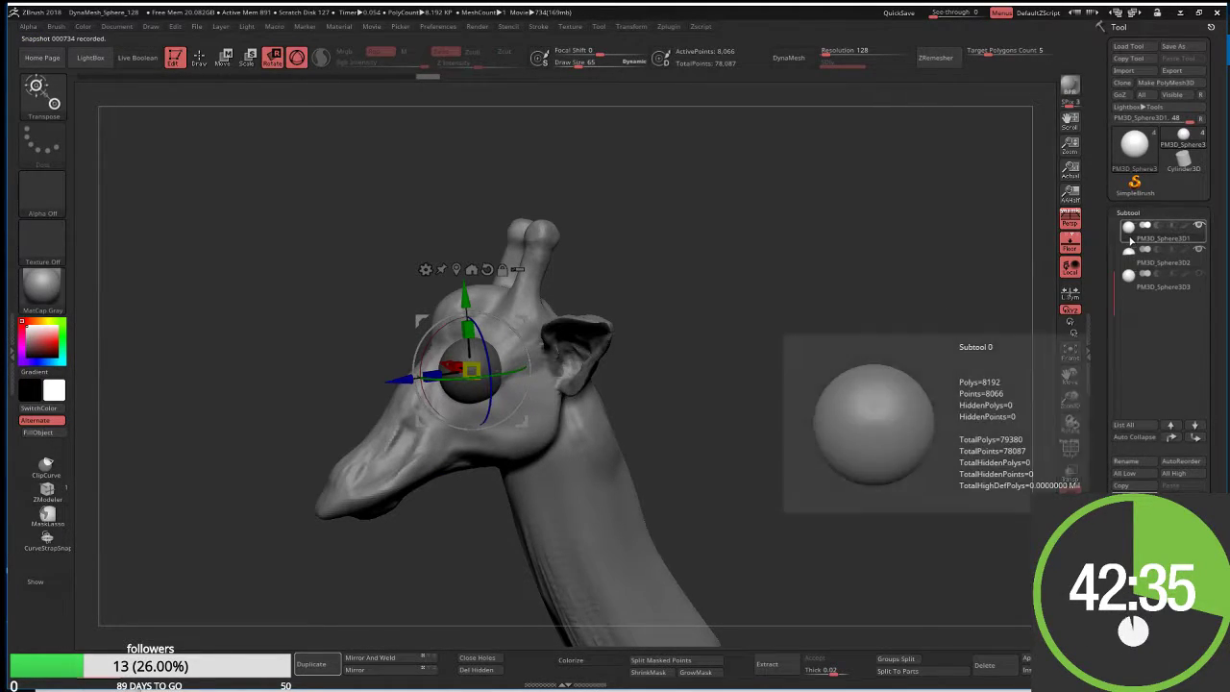
left_click(1130, 244)
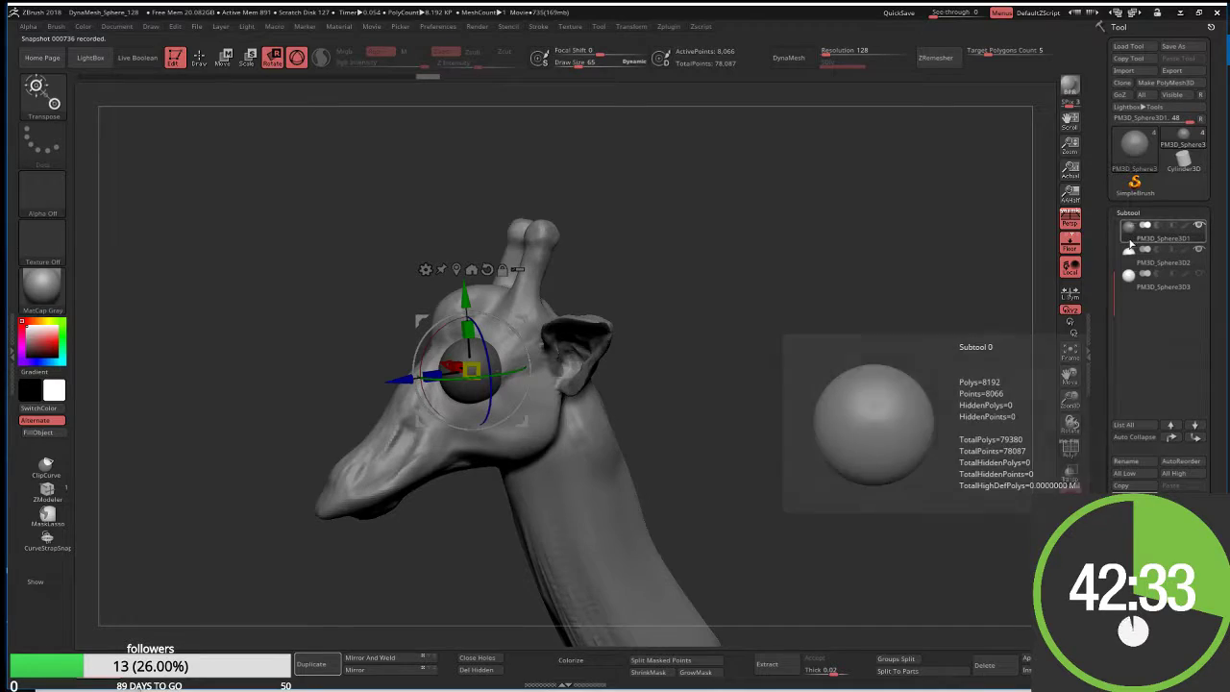
left_click(402, 363, "ctrl")
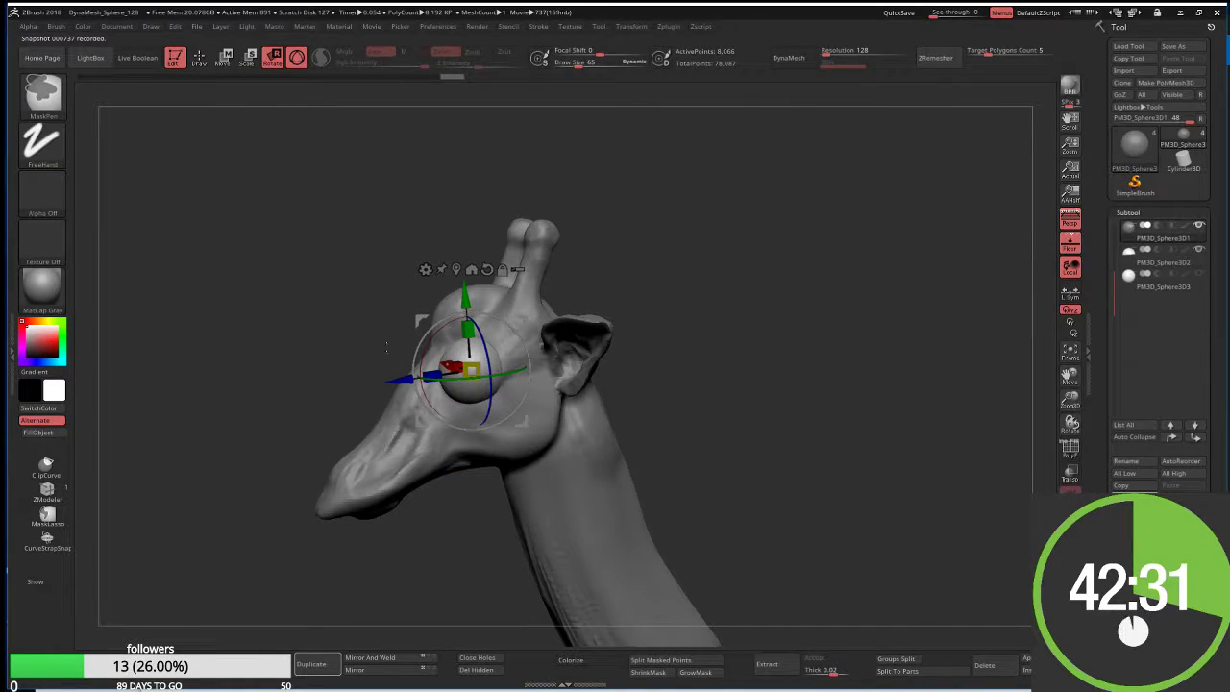
key("ctrl+shift")
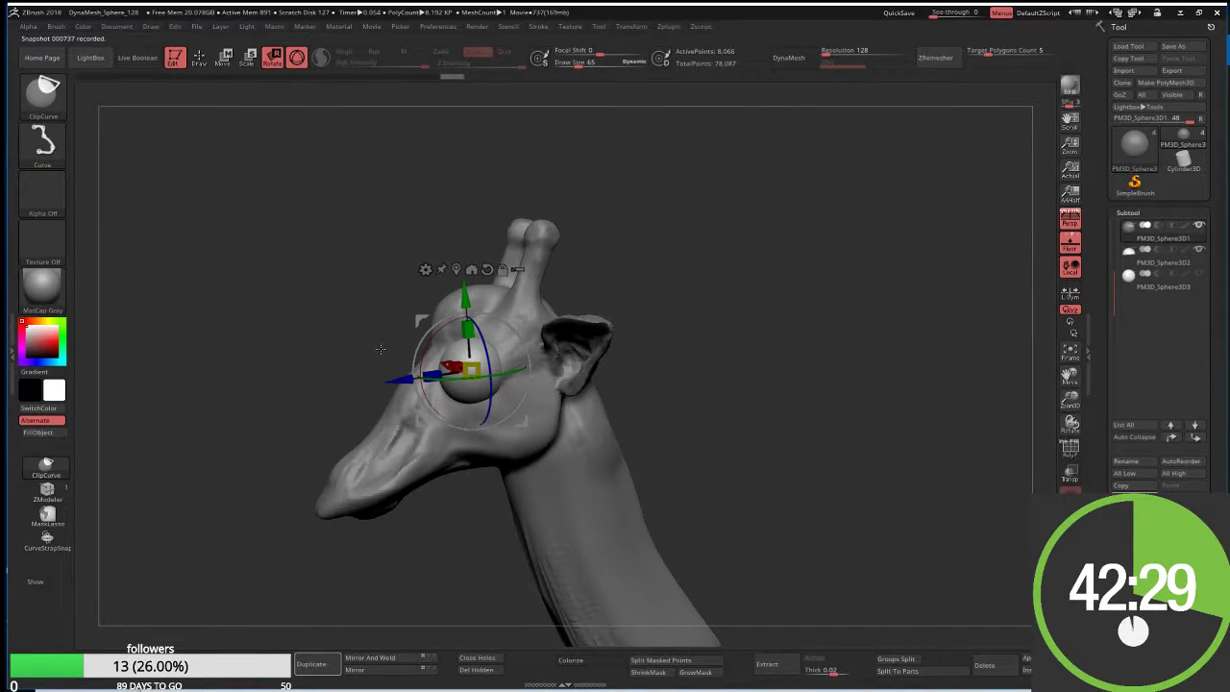
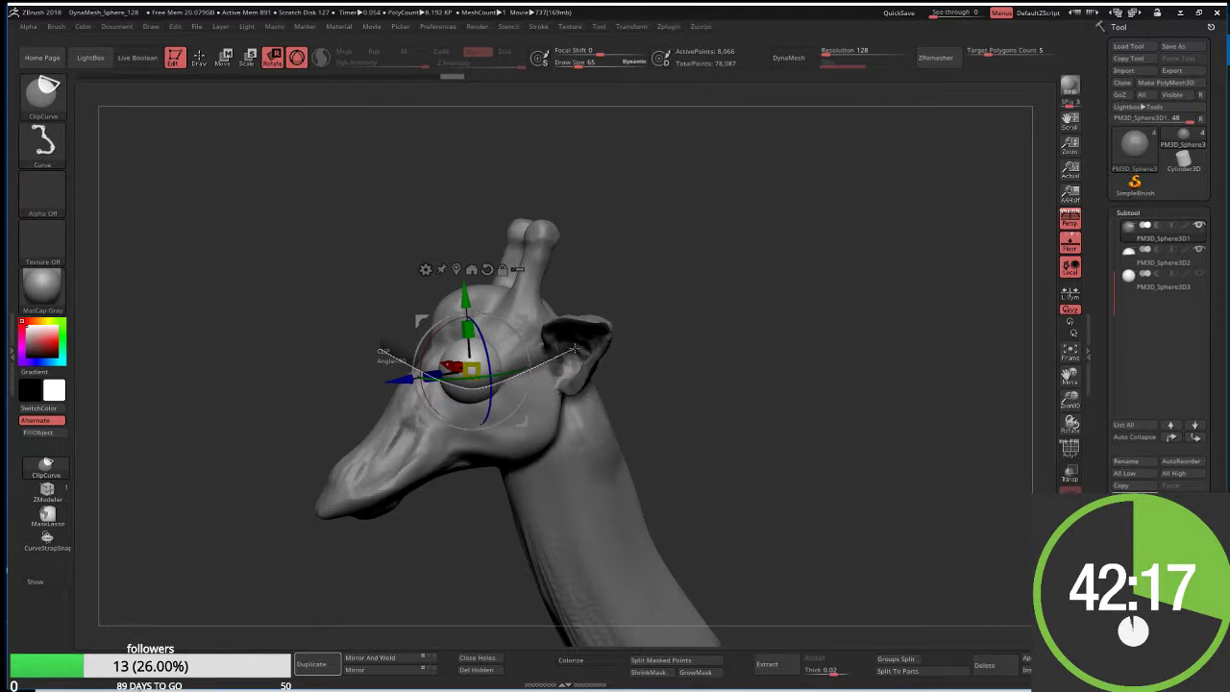
Trim the eye sphere into a lidded shape with ClipCurve, viewed from the front
left_click_drag(589, 352, 591, 353, "ctrl+shift")
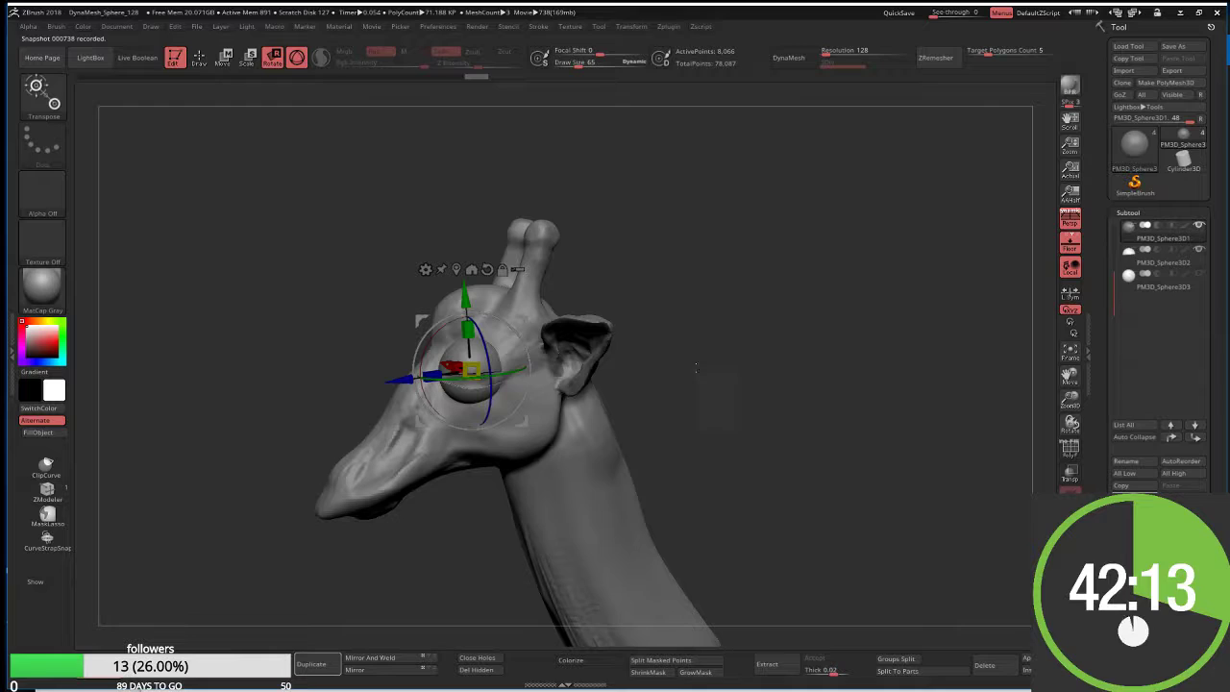
mouse_move(807, 379)
left_mouse_down("shift")
mouse_move(727, 375)
mouse_move(727, 317)
left_mouse_up("shift")
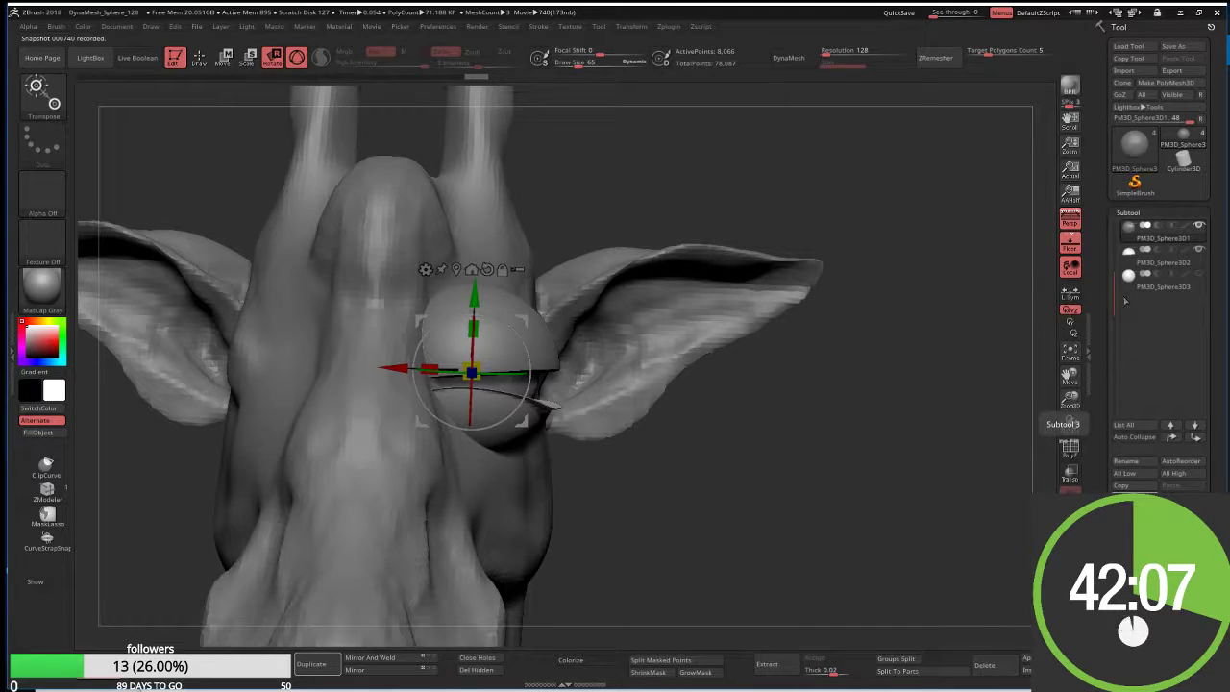
mouse_move(1160, 280)
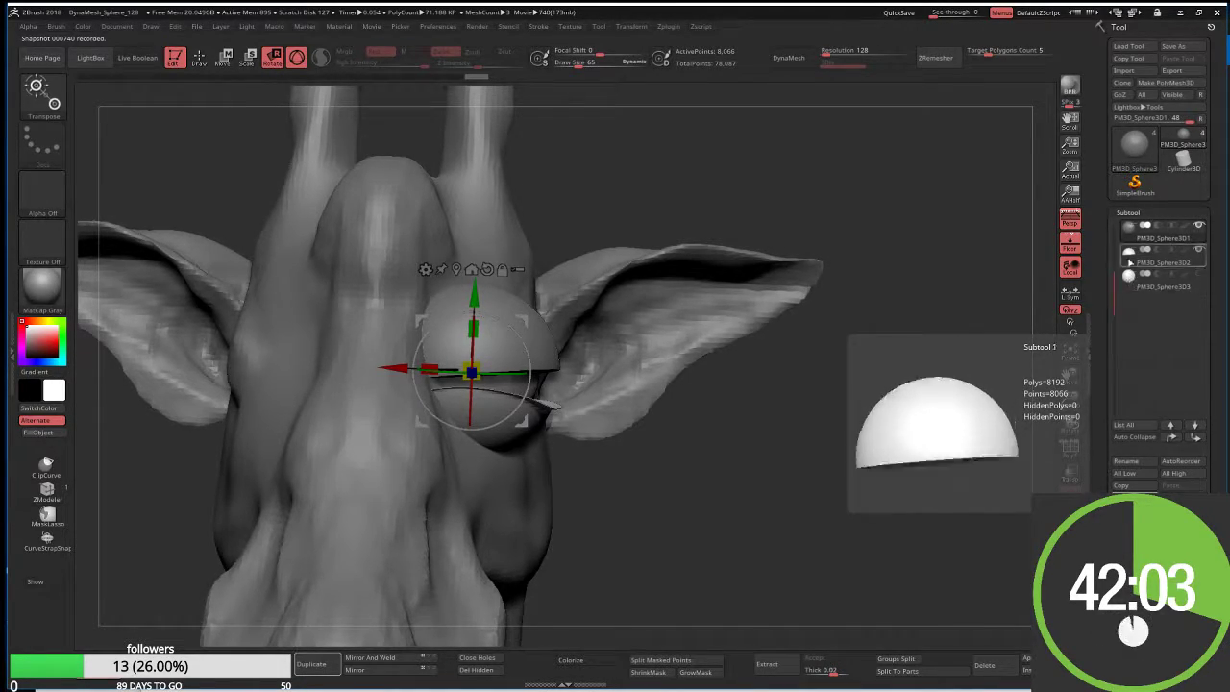
left_click(1130, 290)
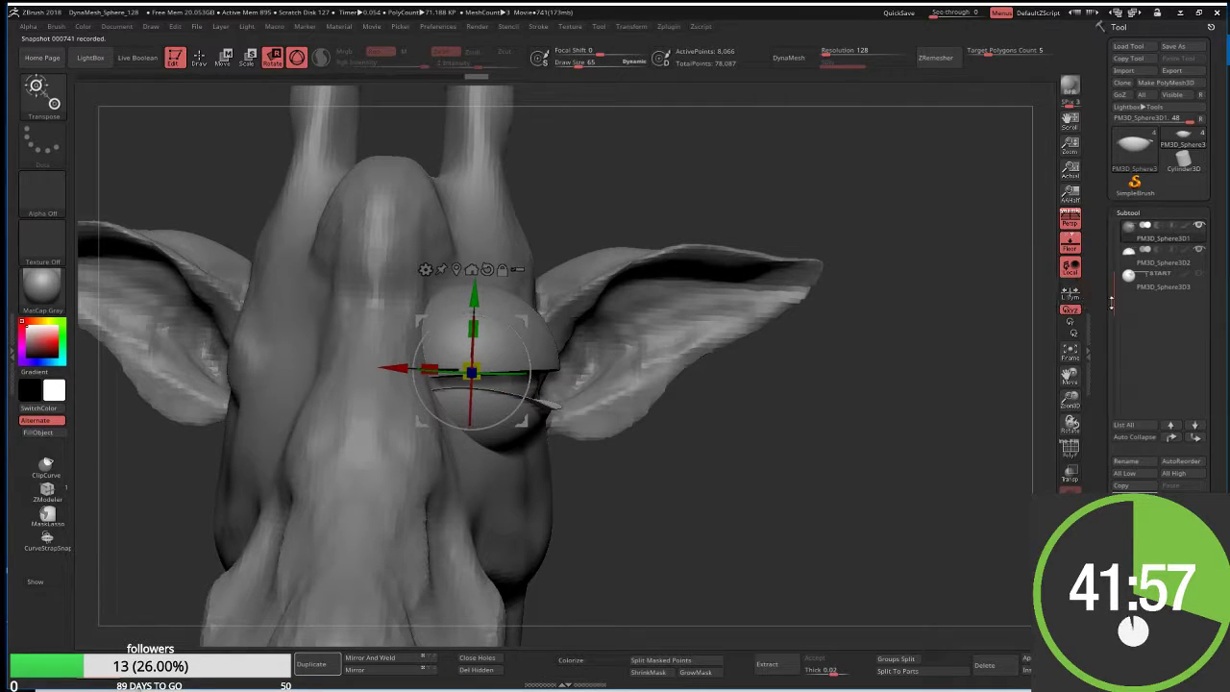
Enlarge the eye sphere slightly with Transpose, then delete the PM3D_Sphere3D1 subtool
left_click(1132, 280)
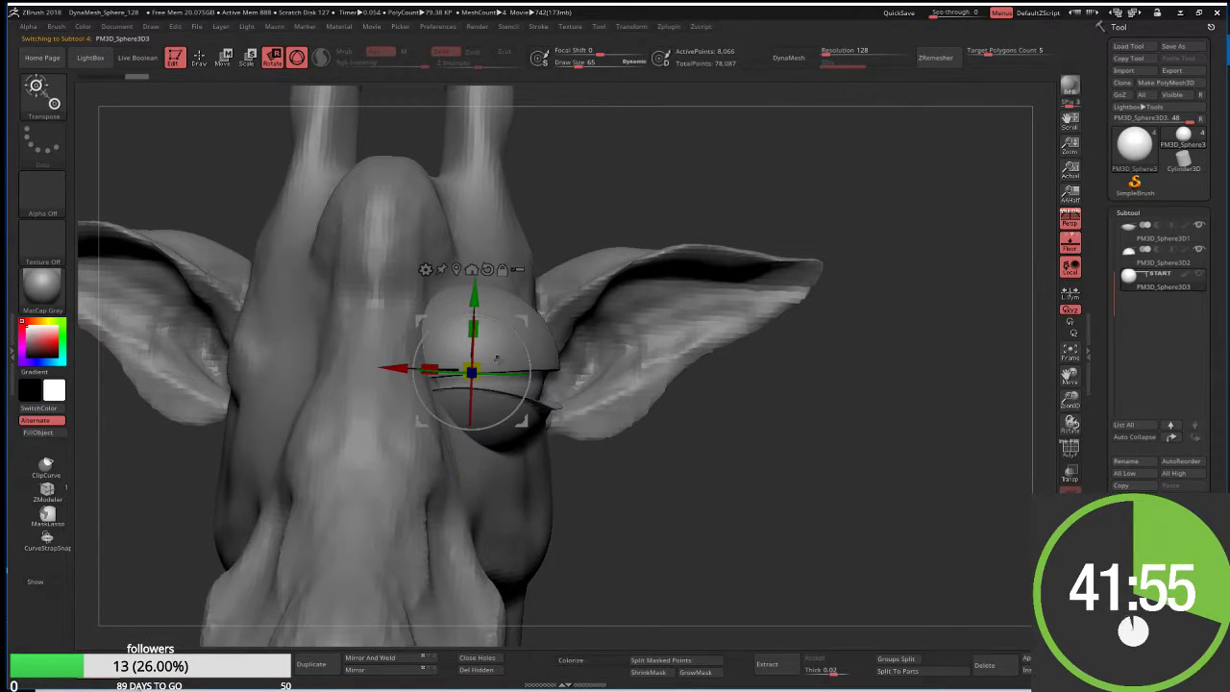
left_click_drag(483, 361, 490, 365)
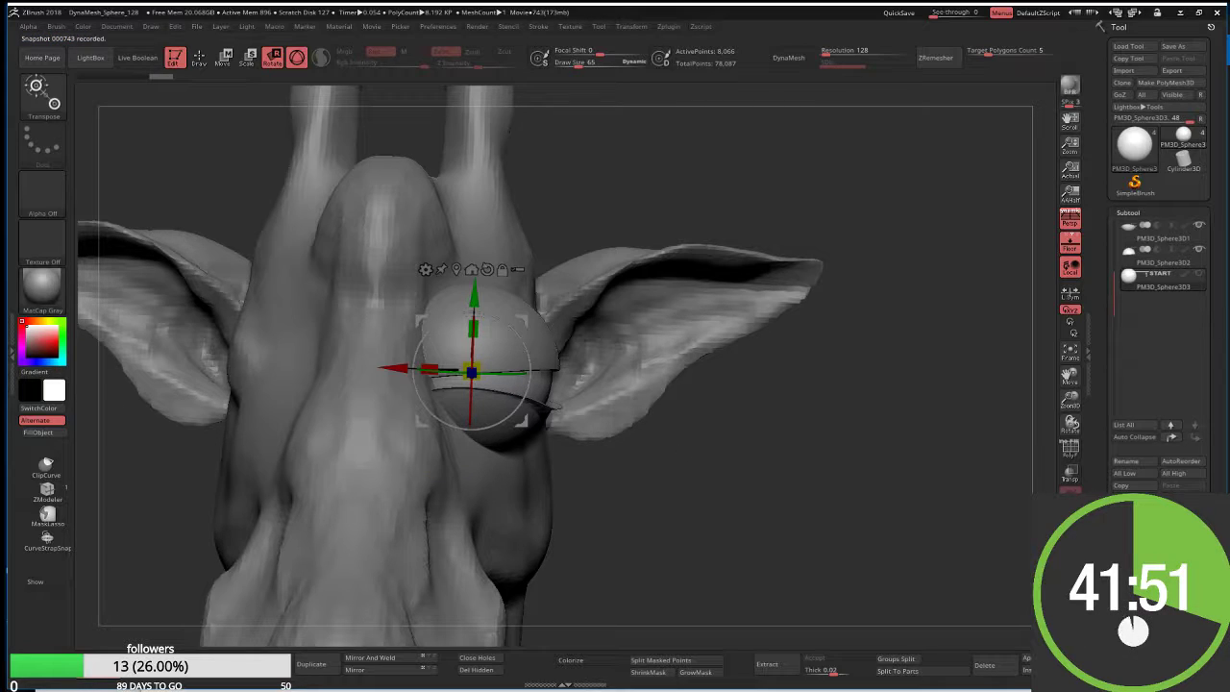
left_click(1131, 240)
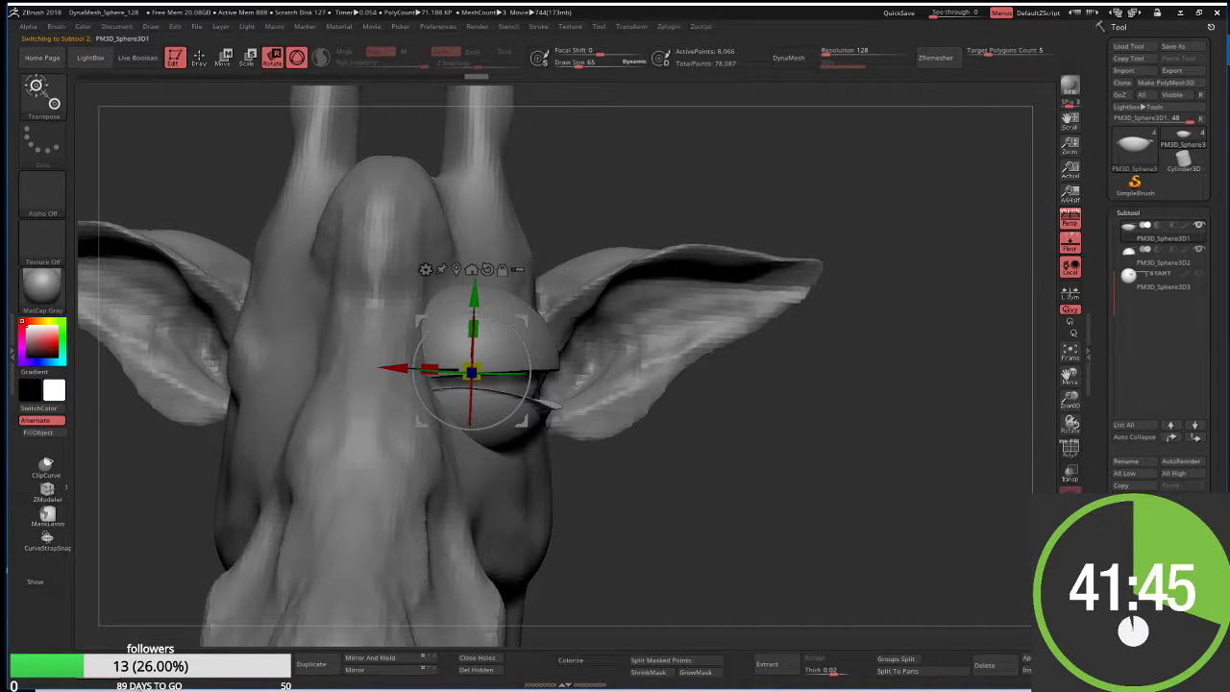
left_click(1139, 538)
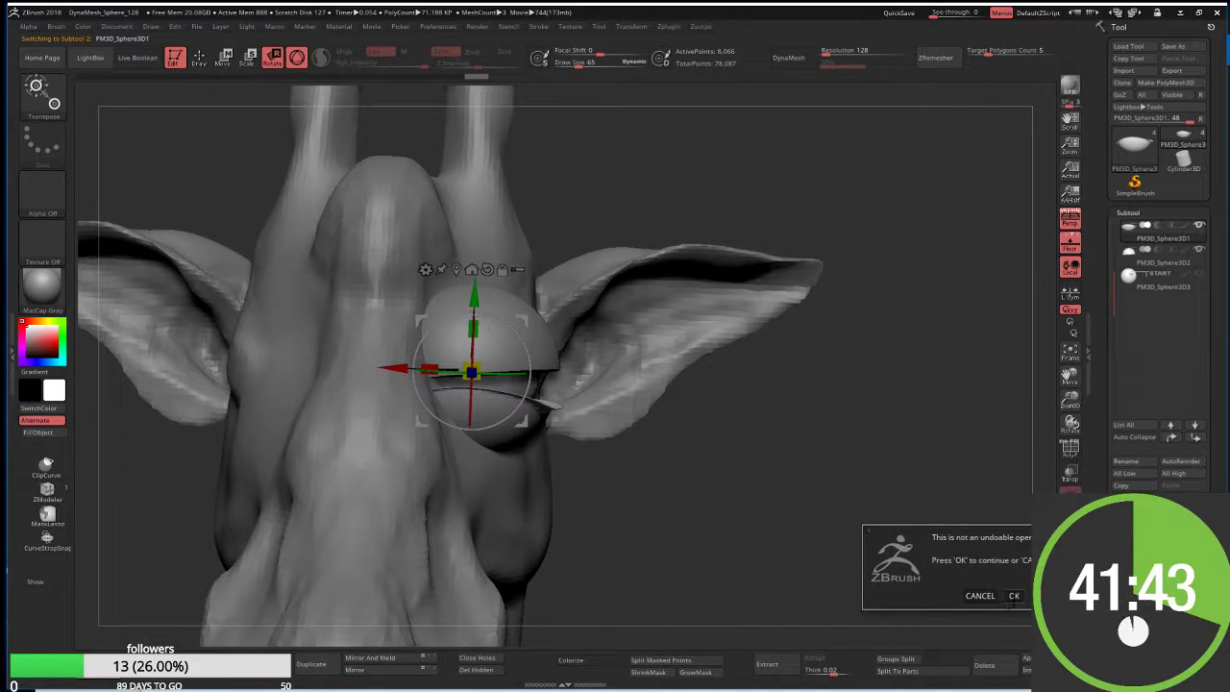
Confirm deleting the spare PM3D_Sphere3D1 sphere subtool
left_click(1012, 595)
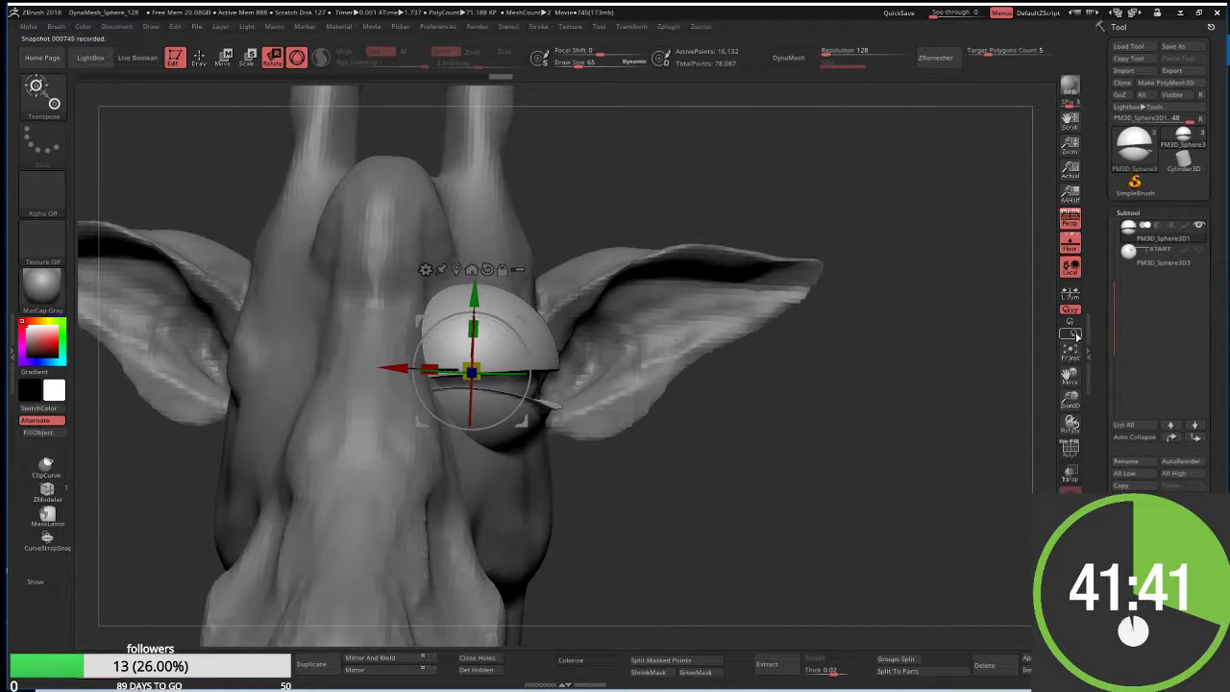
left_click_drag(1116, 317, 1120, 245)
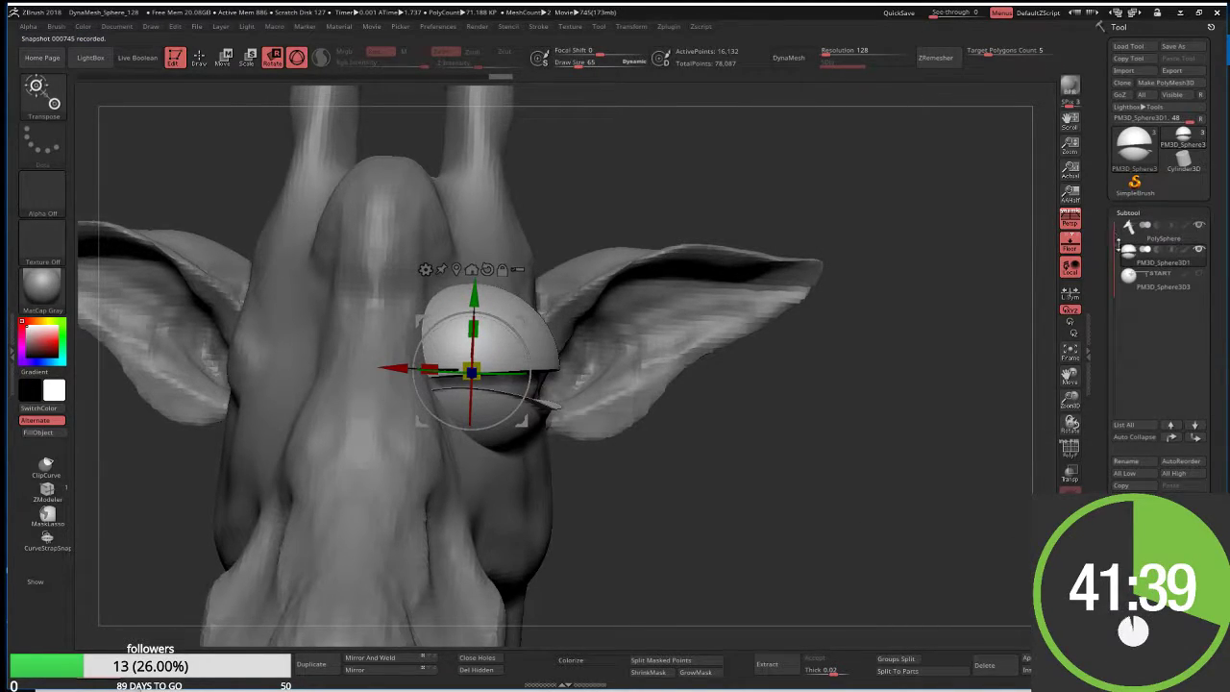
left_click(1144, 234)
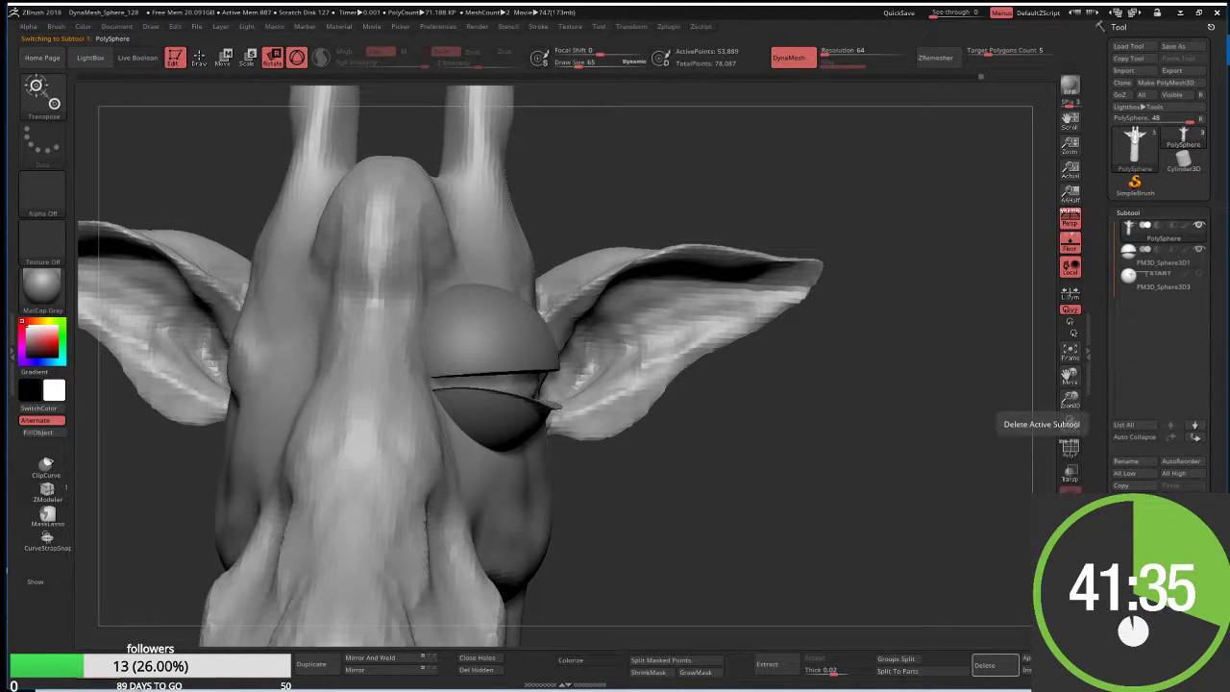
Duplicate the eye piece and mirror the copy on X to the left side
left_click(1127, 261)
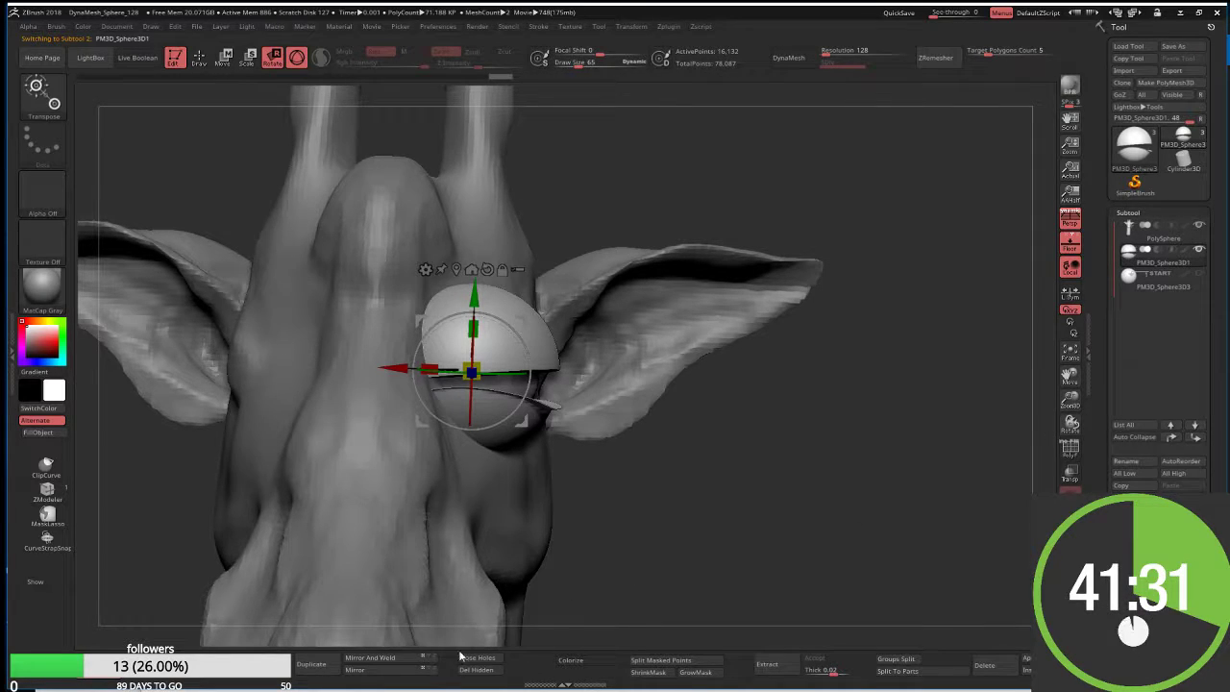
left_click(374, 667)
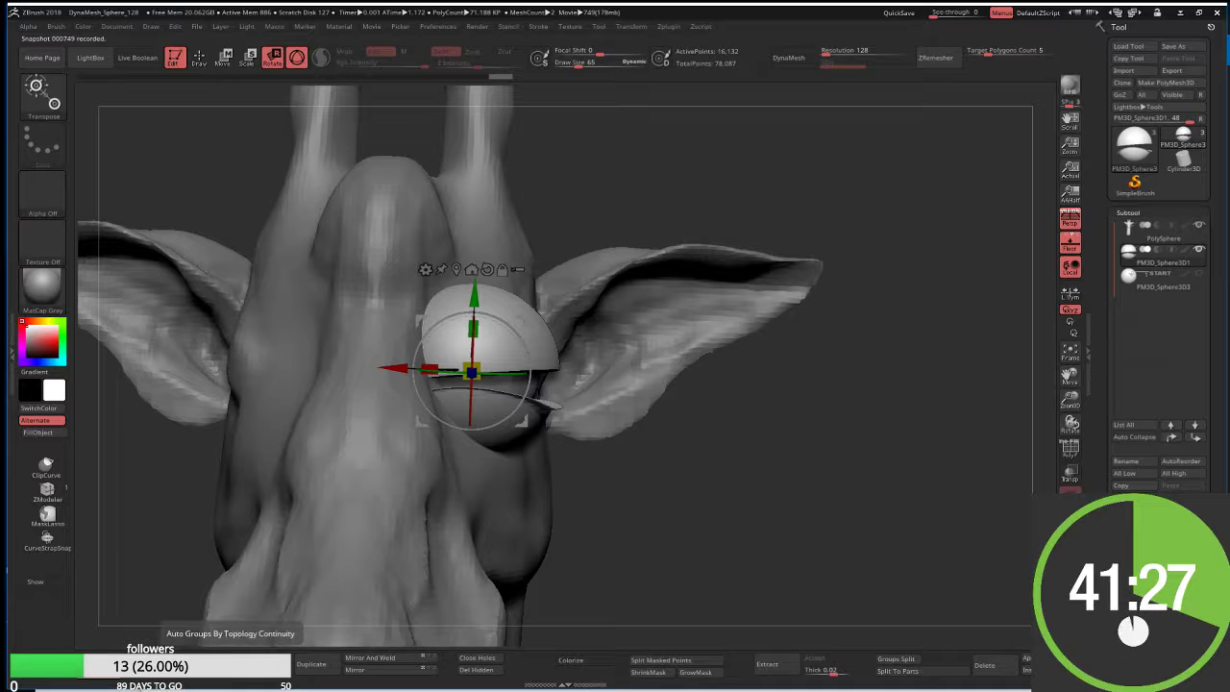
left_click(309, 664)
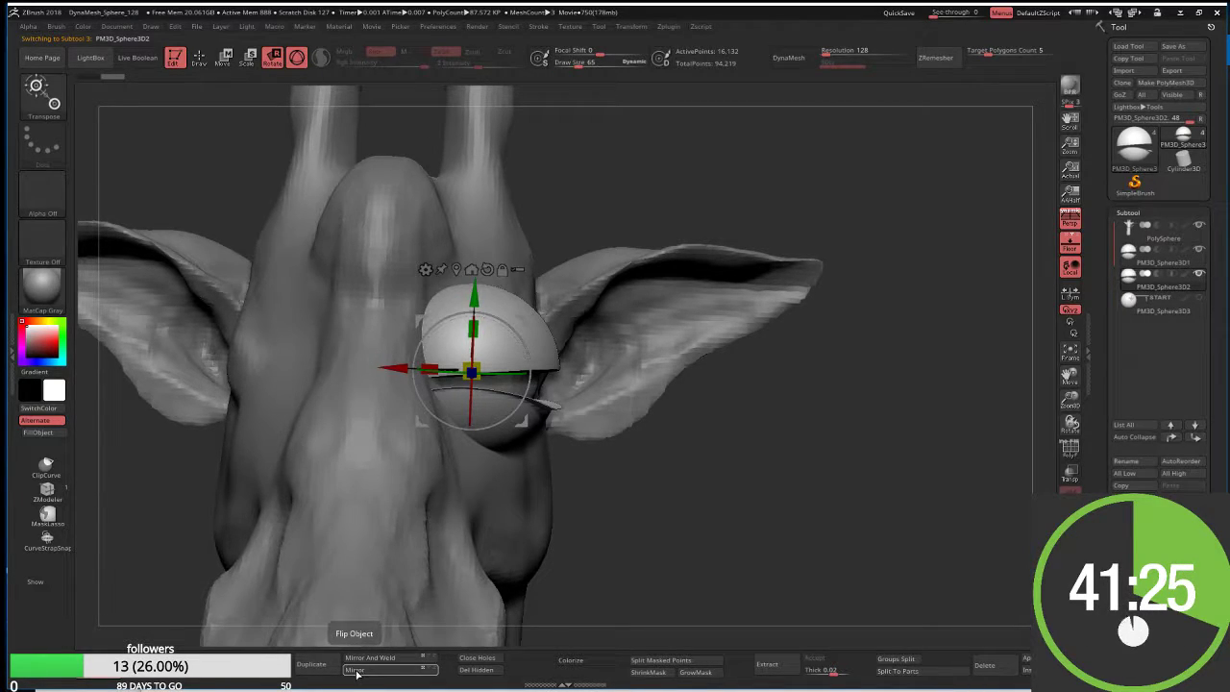
left_click(356, 670)
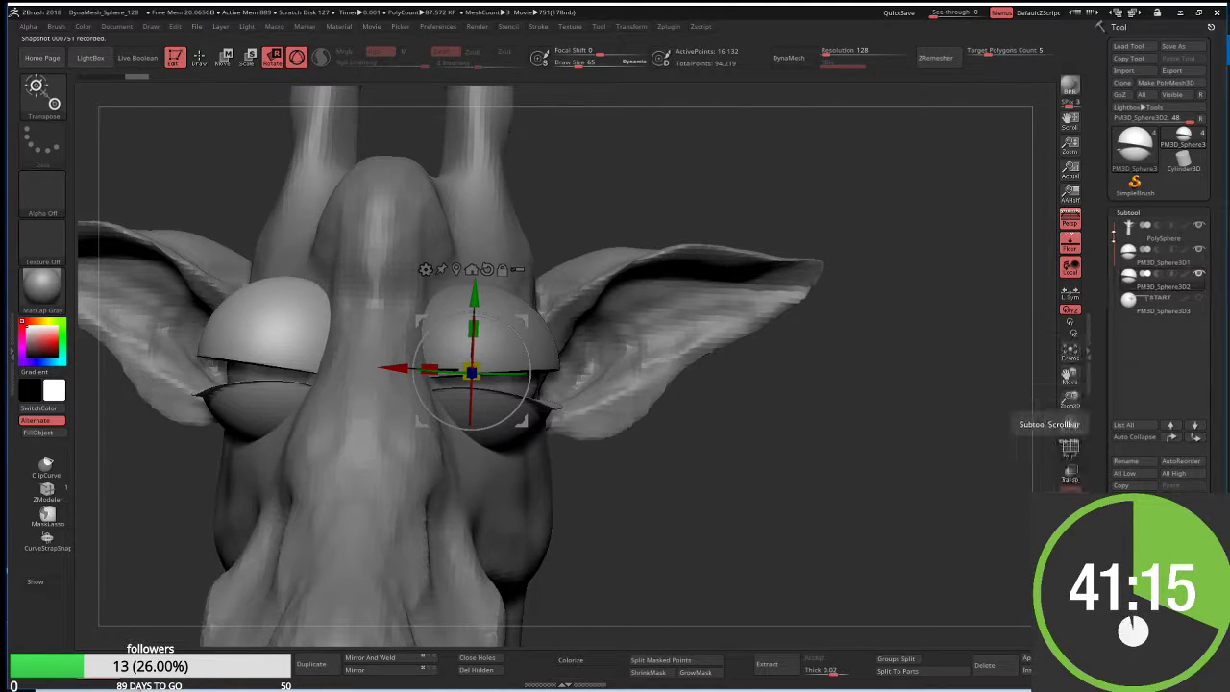
Merge both eye pieces down into the PolySphere head
left_click(1130, 240)
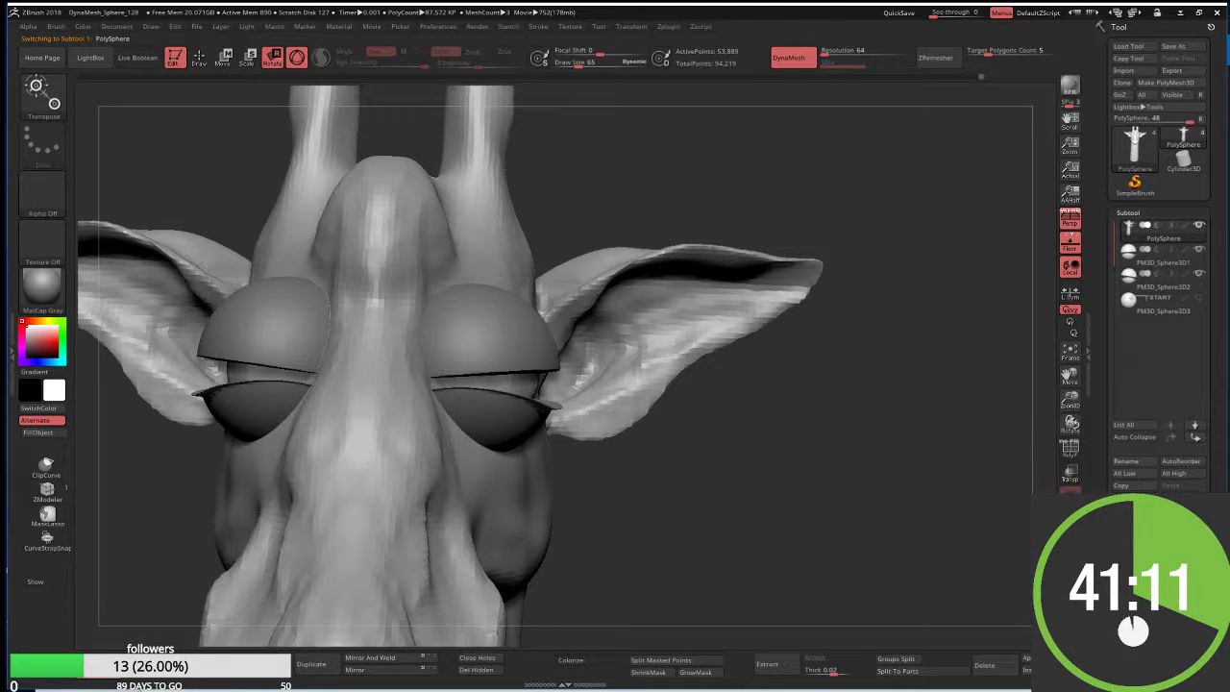
left_click(1088, 423)
key("Return")
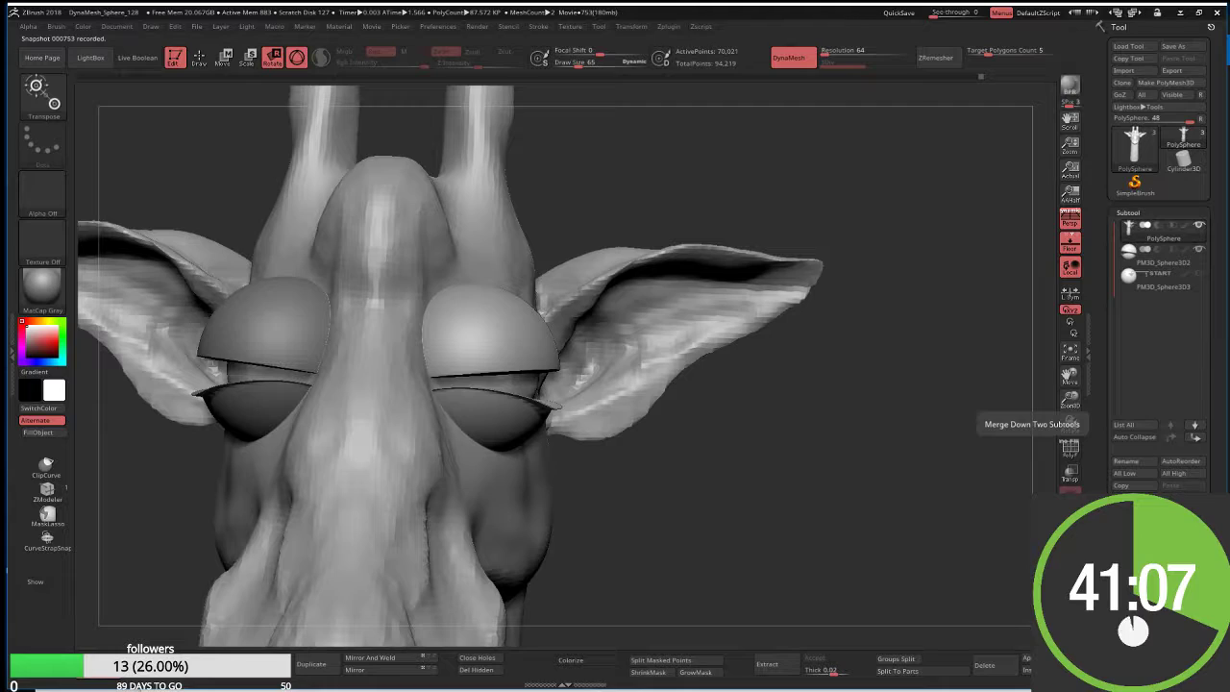
left_click(1069, 424)
type("224")
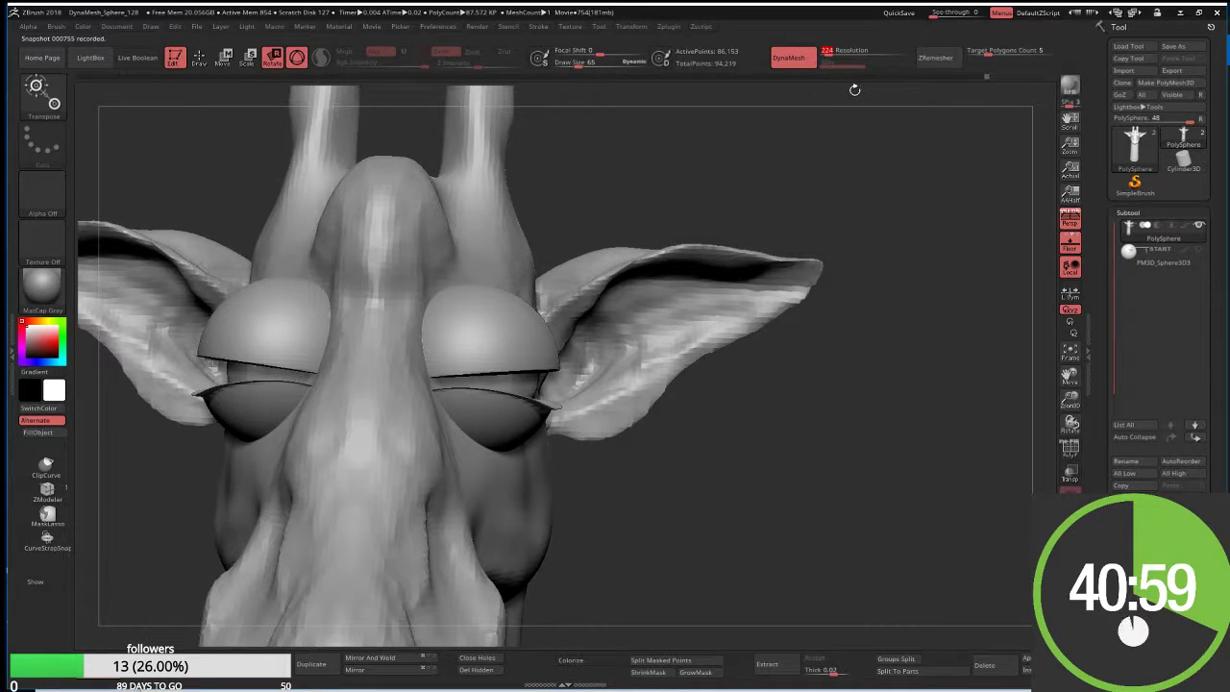
Set DynaMesh resolution to 256, remesh the head, and select the PM3D_Sphere3D3 eyeball
type("256")
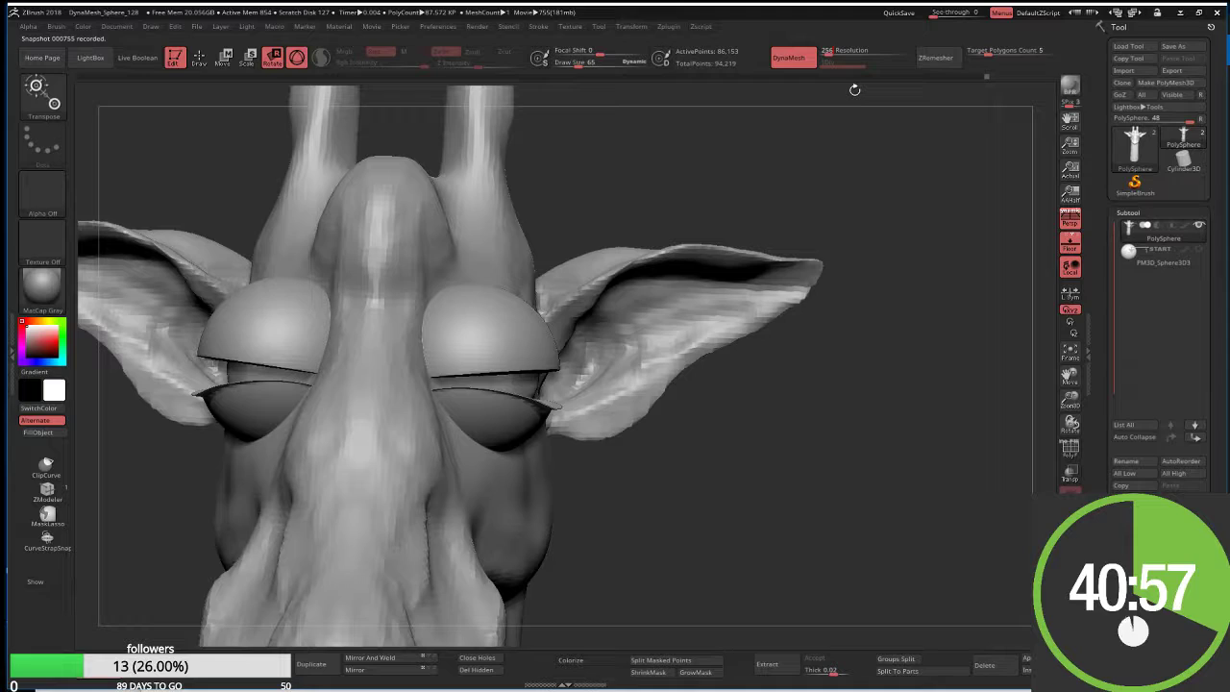
key("Return")
key("ctrl")
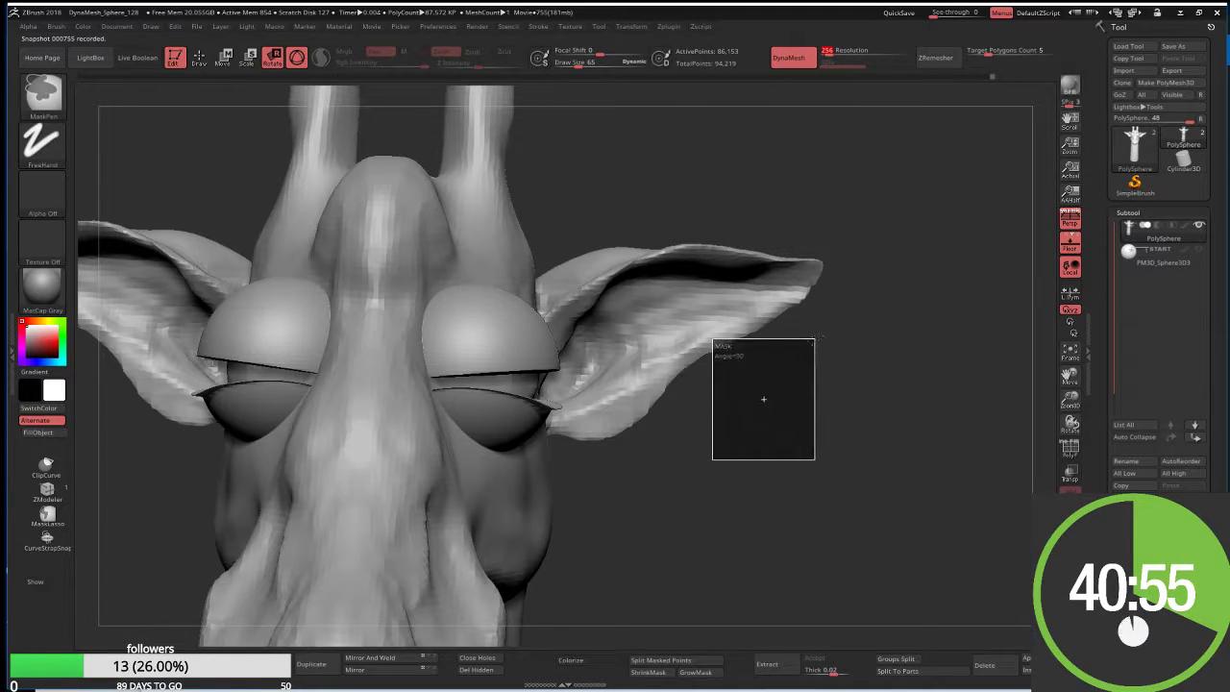
mouse_move(695, 483)
left_mouse_down("ctrl")
mouse_move(770, 391)
mouse_move(778, 415)
mouse_move(219, 333)
left_mouse_up("ctrl")
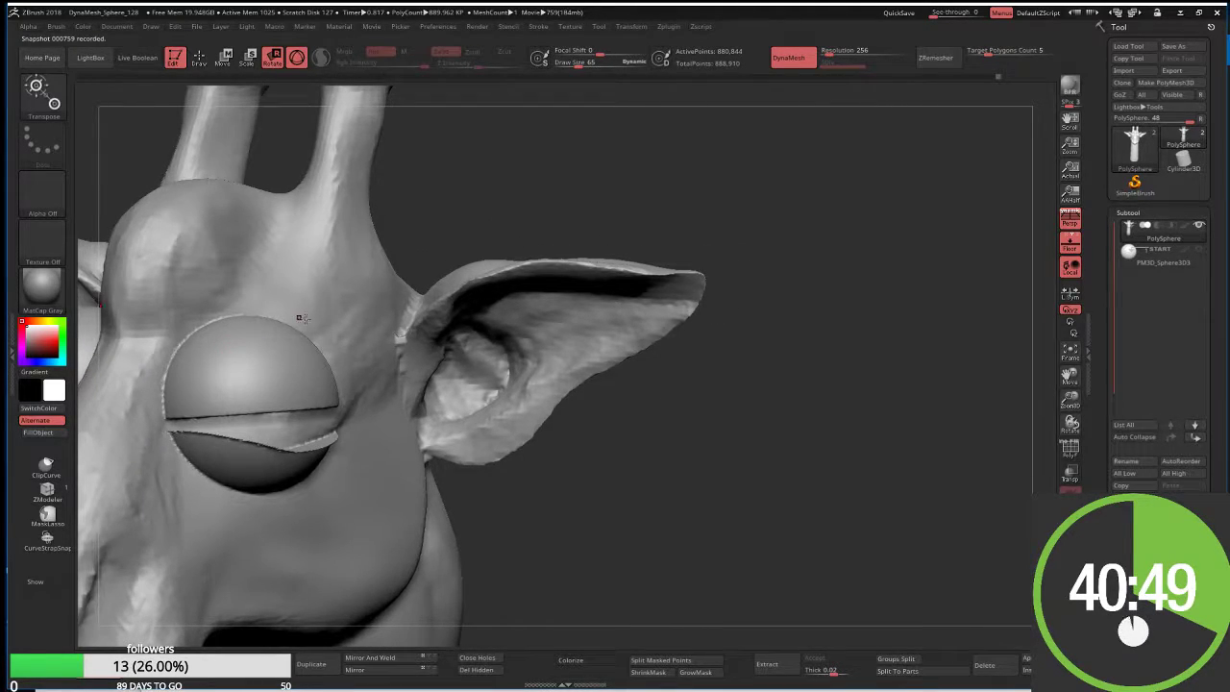
left_click_drag(299, 317, 461, 372)
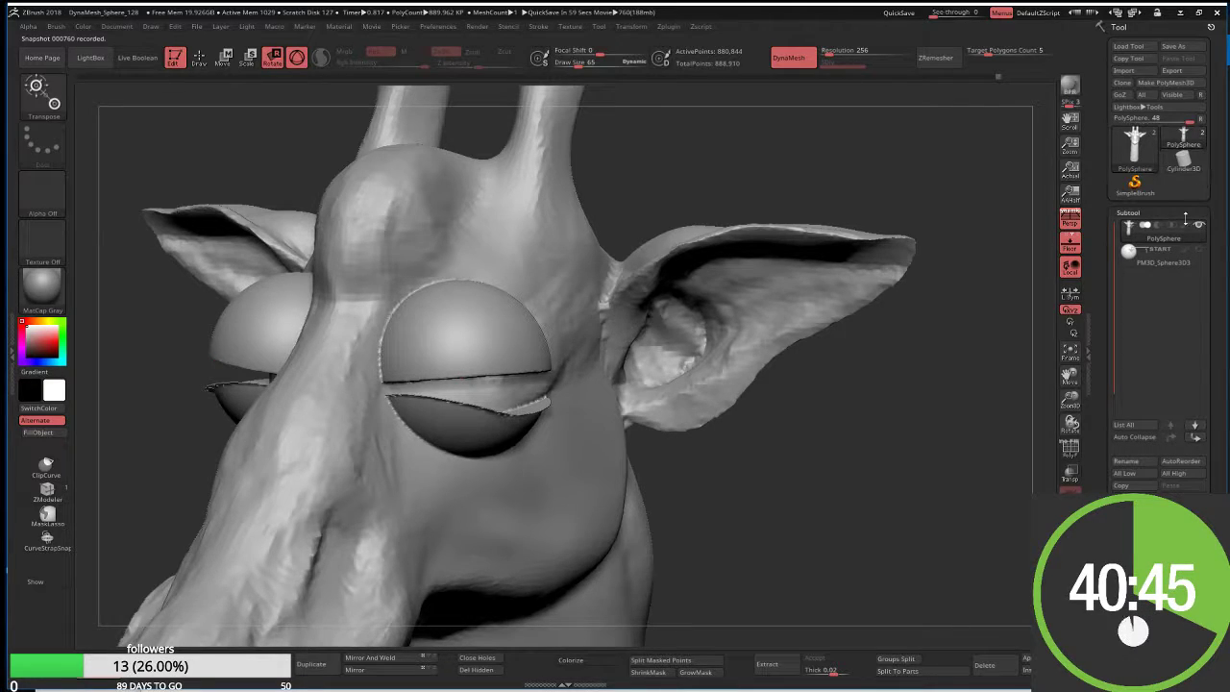
left_click(1189, 260)
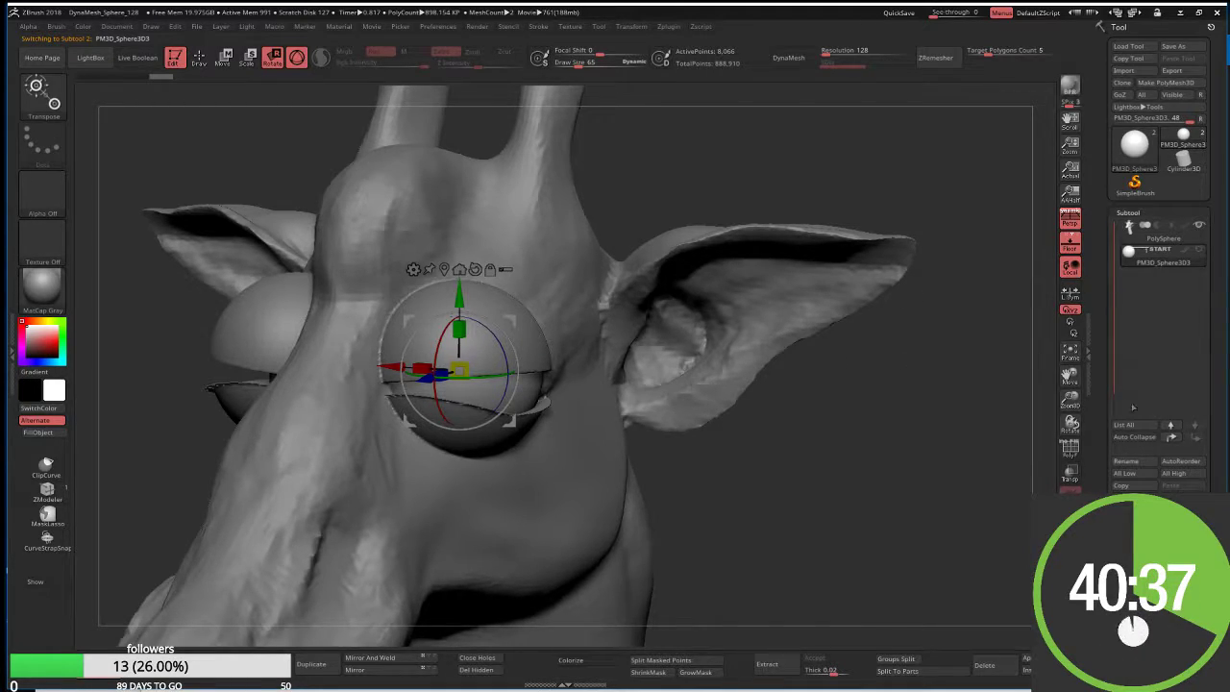
Fill the eyeball sphere black and duplicate it for the opposite eye
left_click(39, 414)
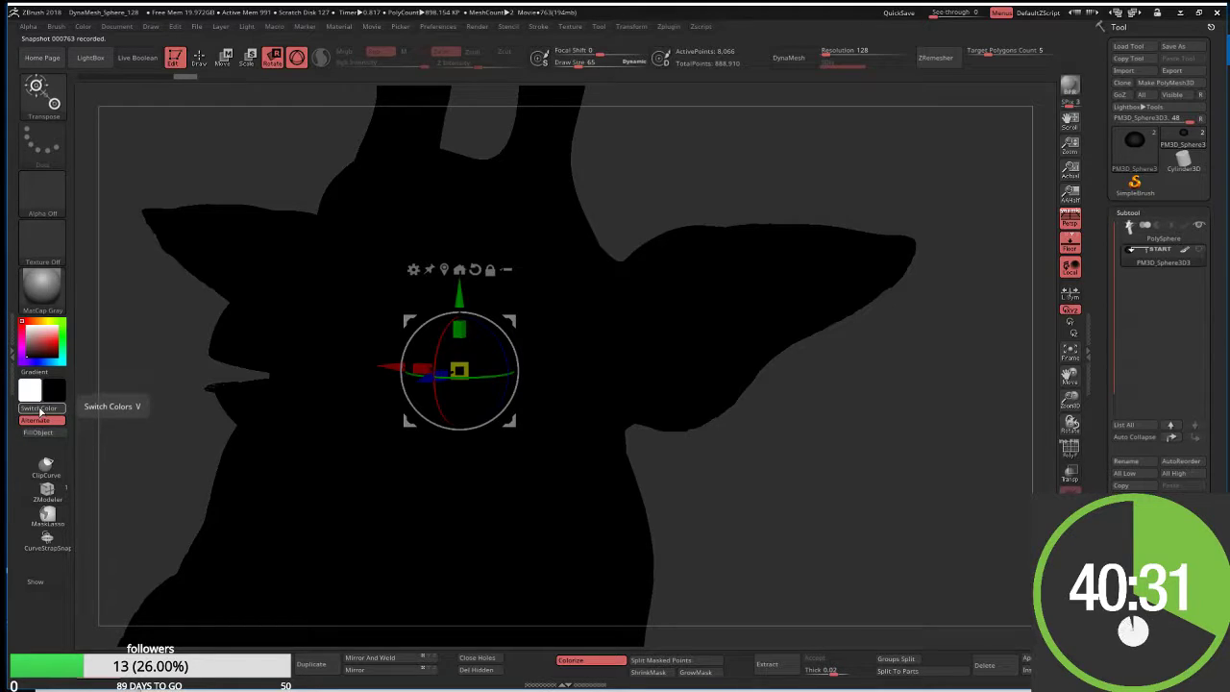
left_click(41, 414)
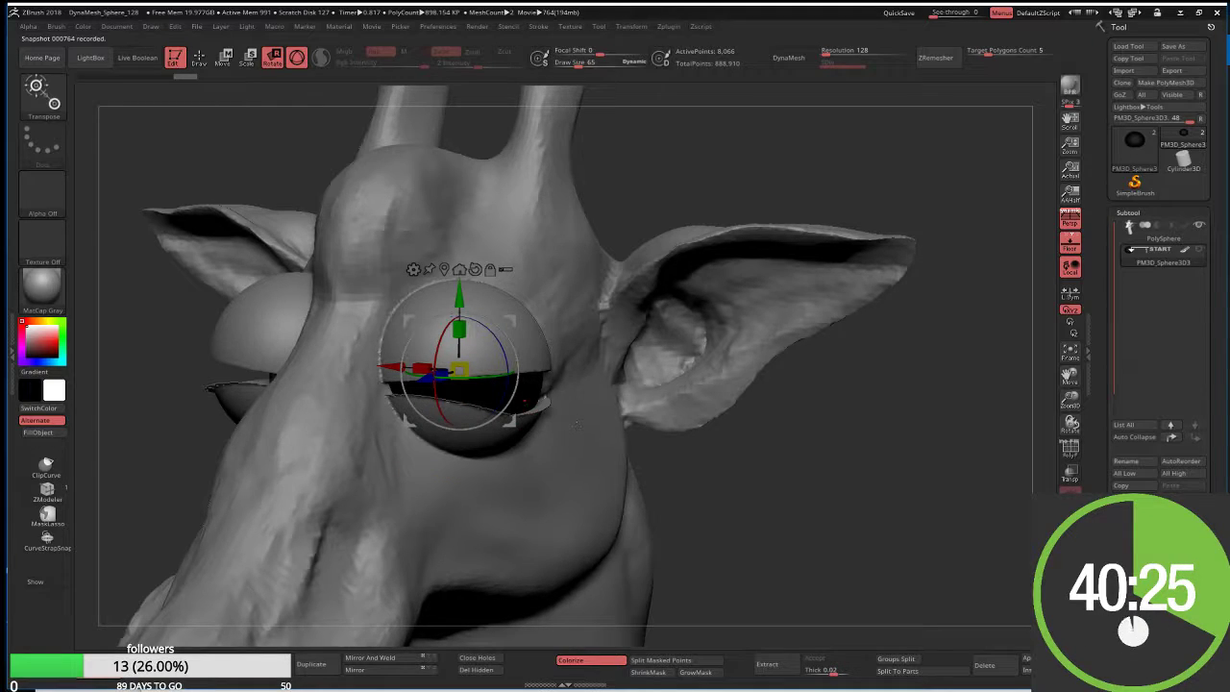
left_click(321, 669)
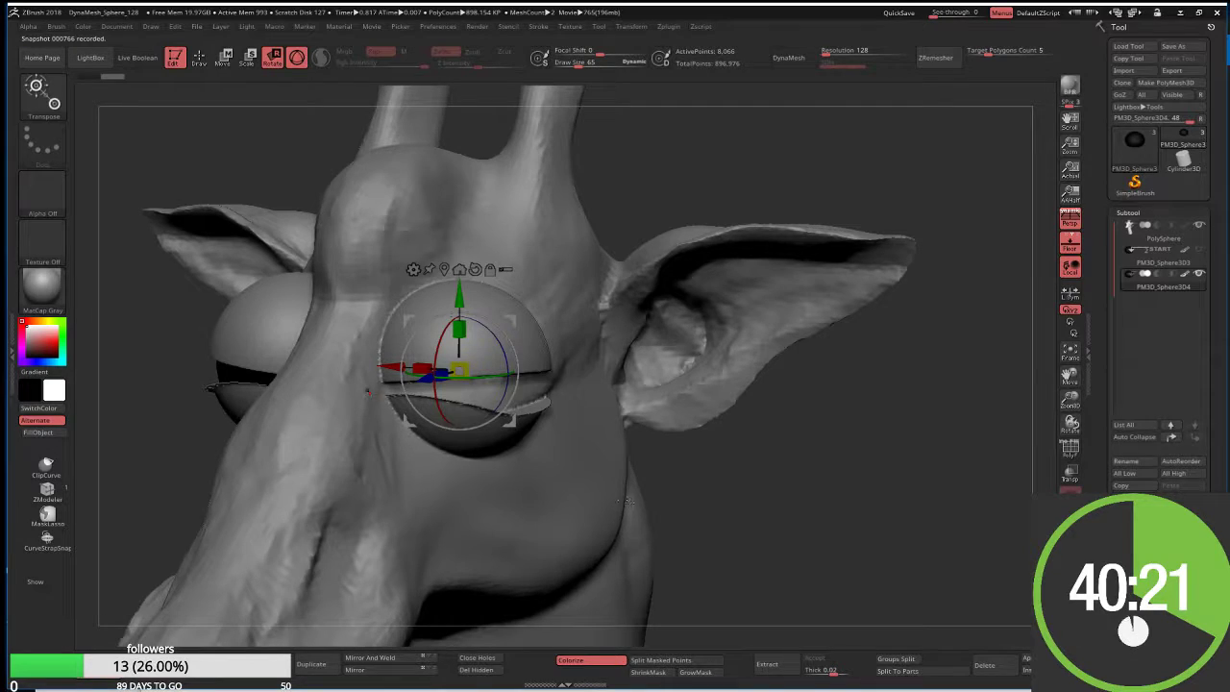
Frame the head in a straight front view and reselect the PolySphere head
left_click(1197, 250)
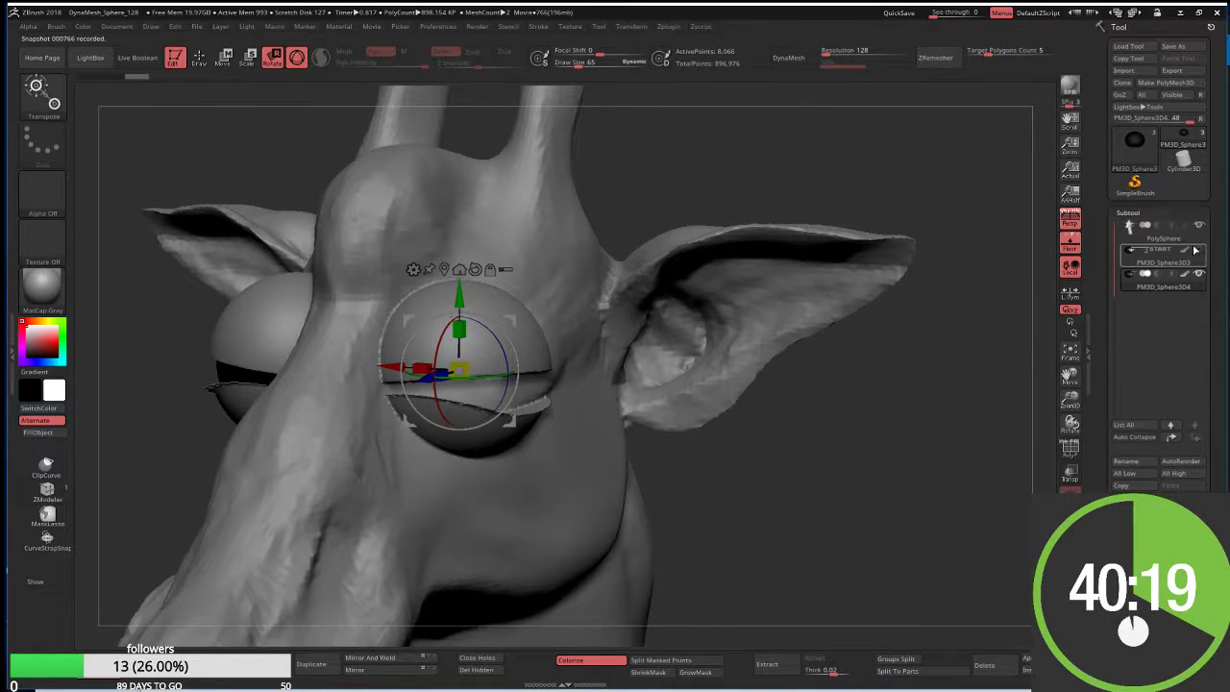
key("f")
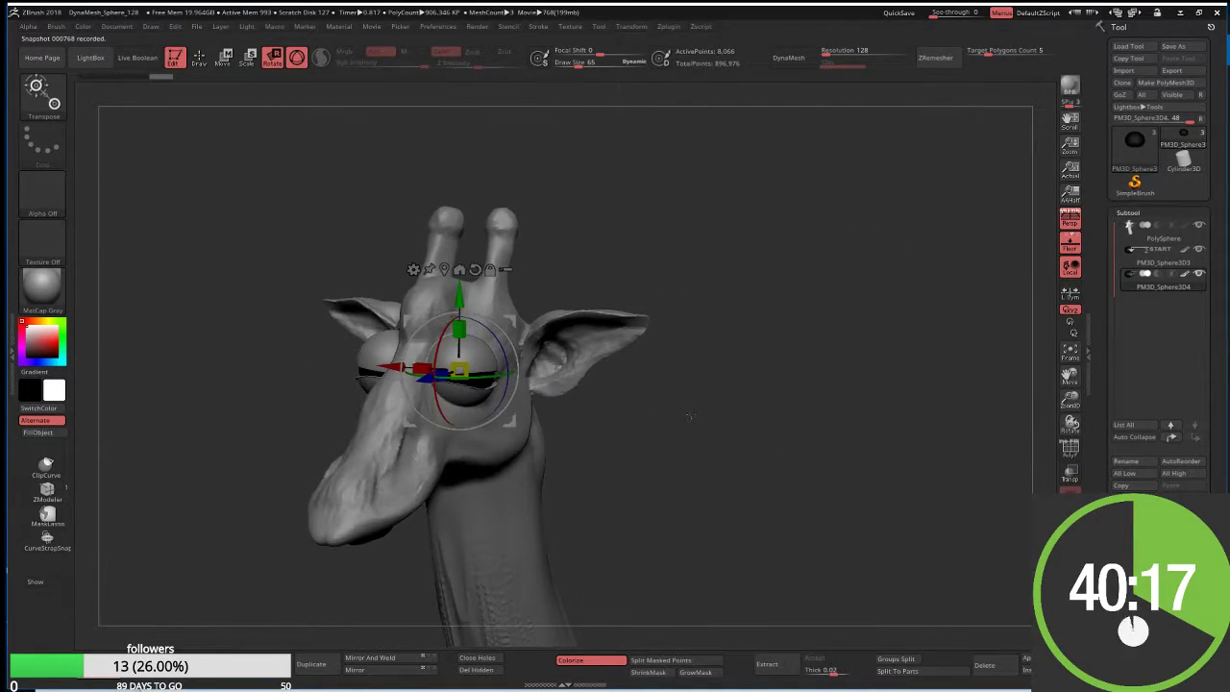
left_click_drag(843, 464, 730, 464, "shift")
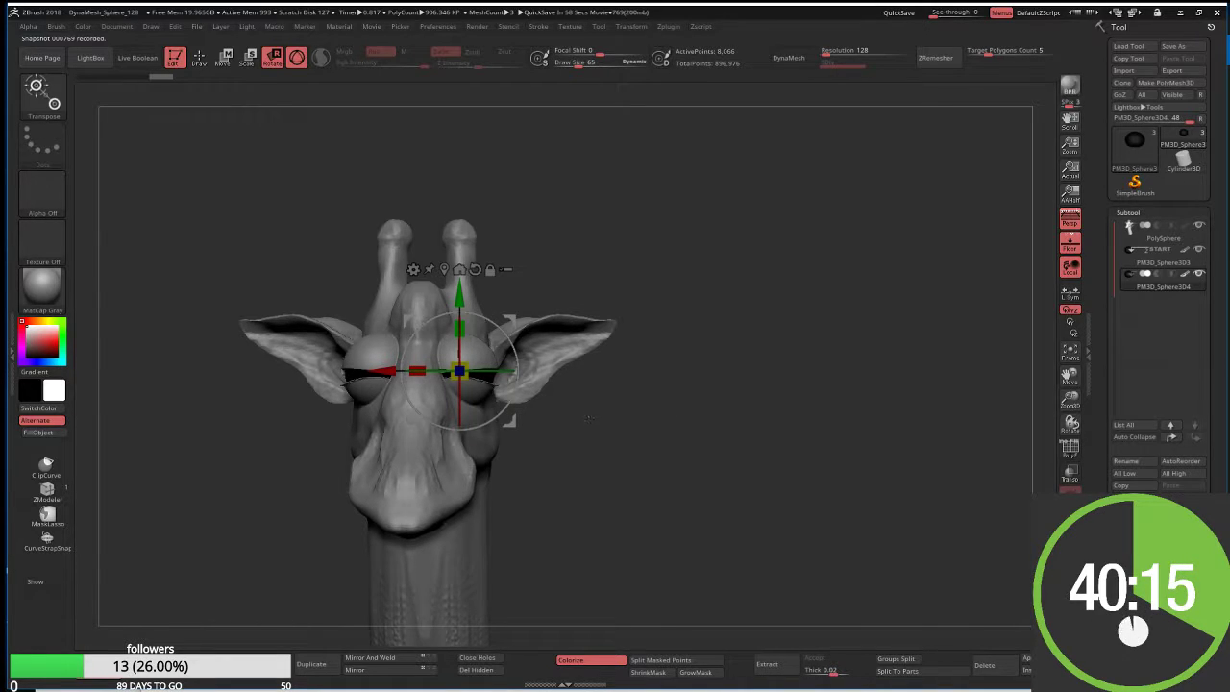
left_click(1129, 233)
Switch to ClayBuildup at Draw Size 169 and build up the lower lids under the eyes
key("q")
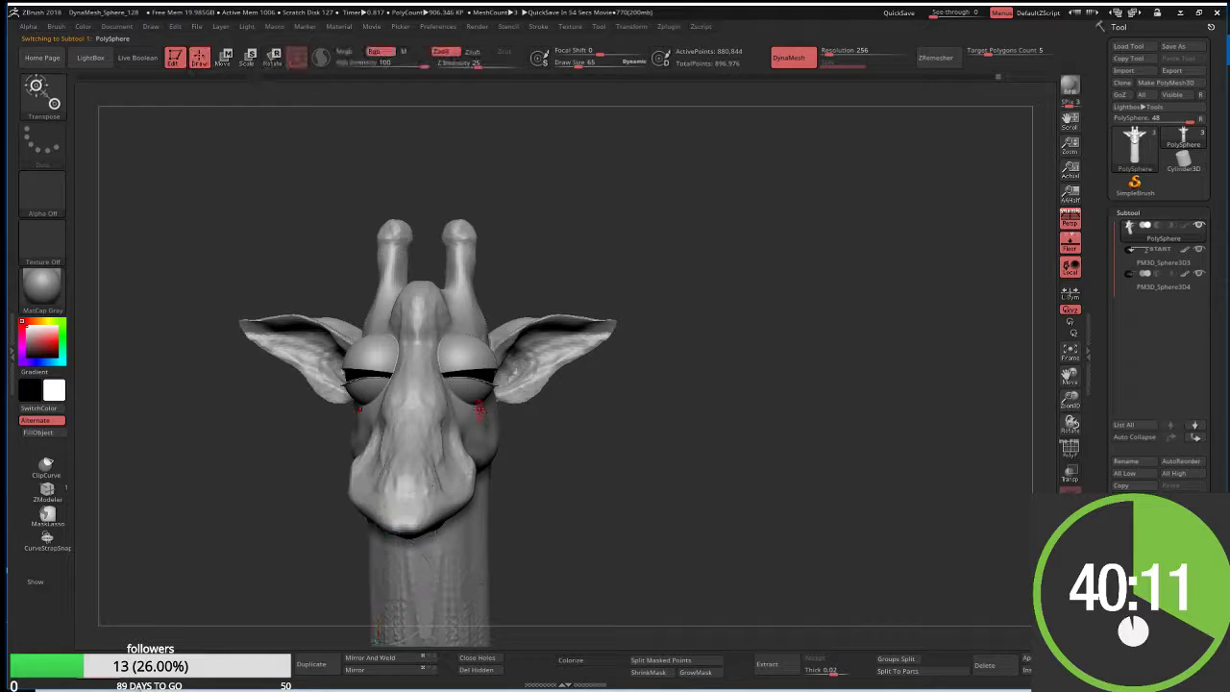
scroll(466, 394, "up", 2)
scroll(465, 397, "up", 2)
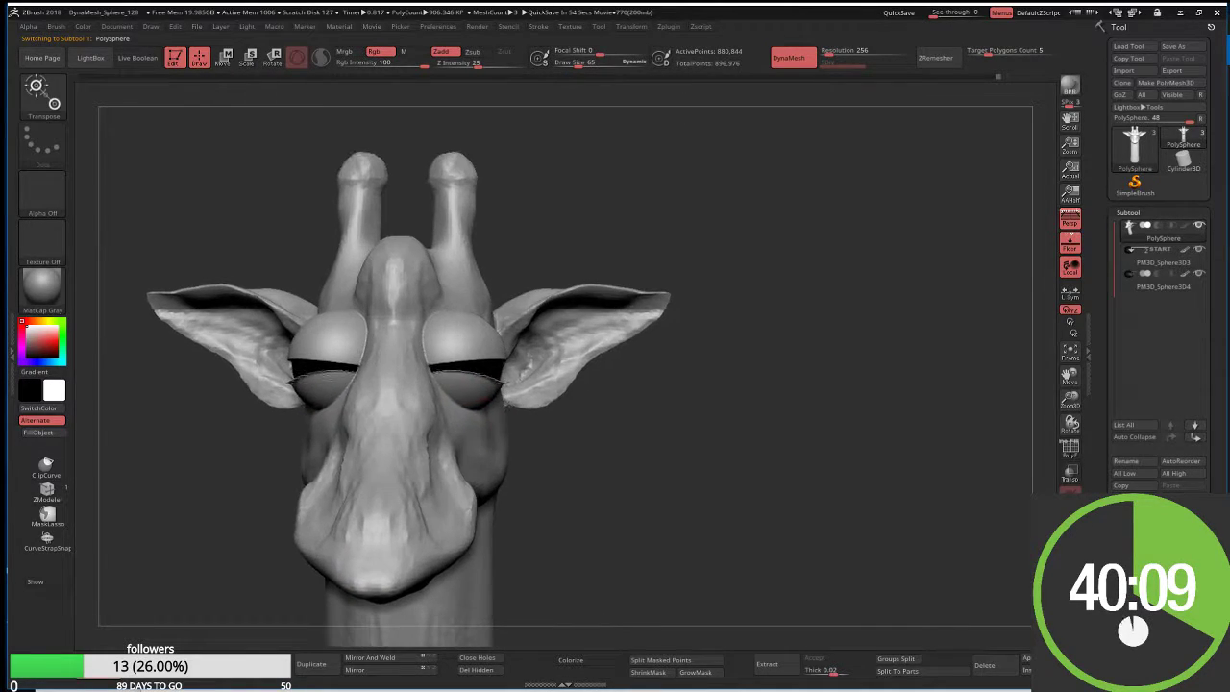
scroll(463, 404, "up", 1)
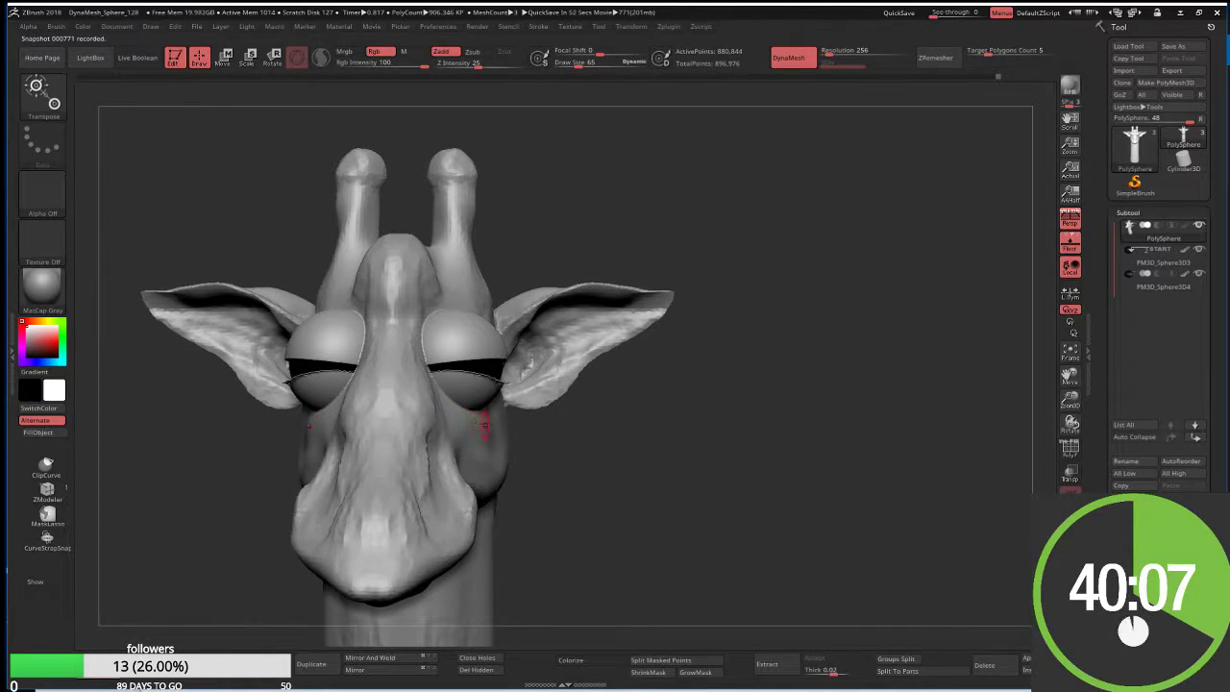
key("b")
key("c")
key("b")
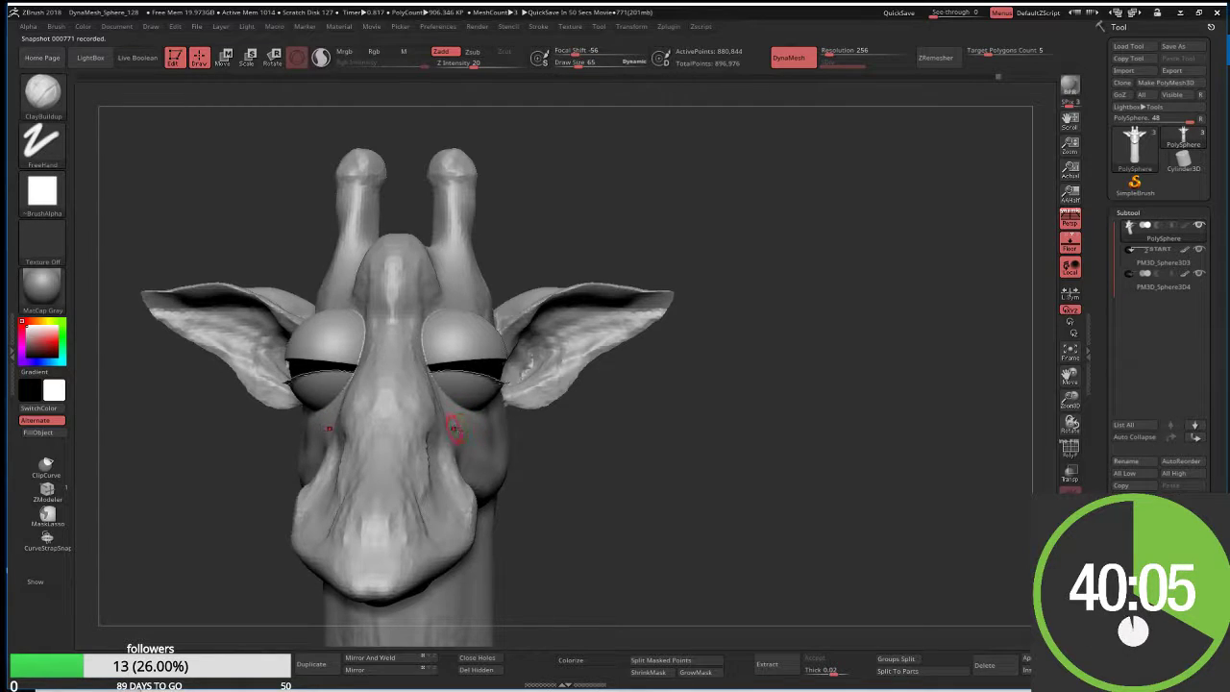
right_click_drag(453, 428, 524, 428)
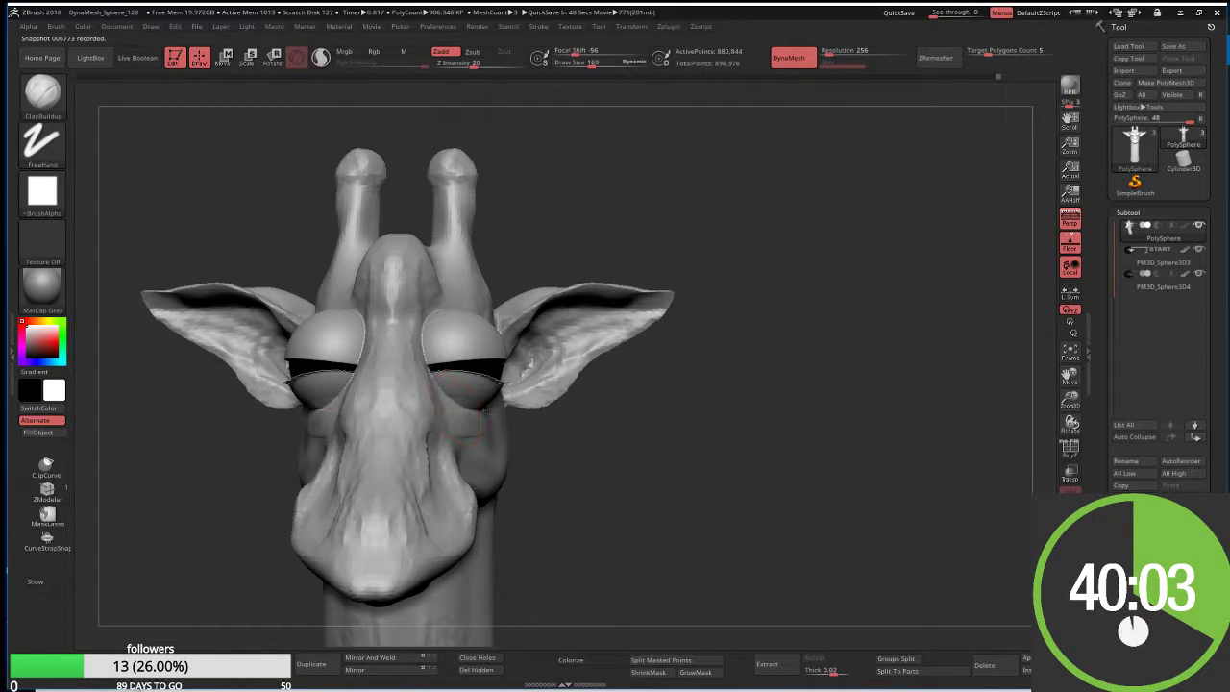
left_click_drag(457, 432, 478, 441)
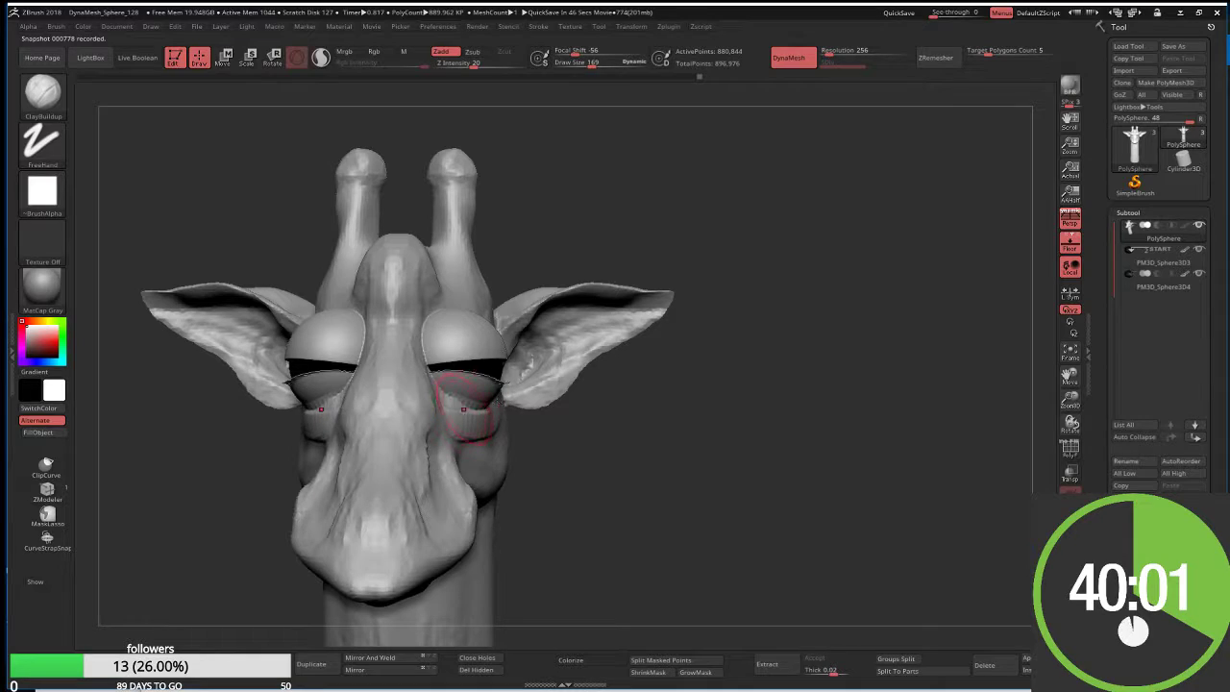
left_click_drag(605, 412, 466, 404)
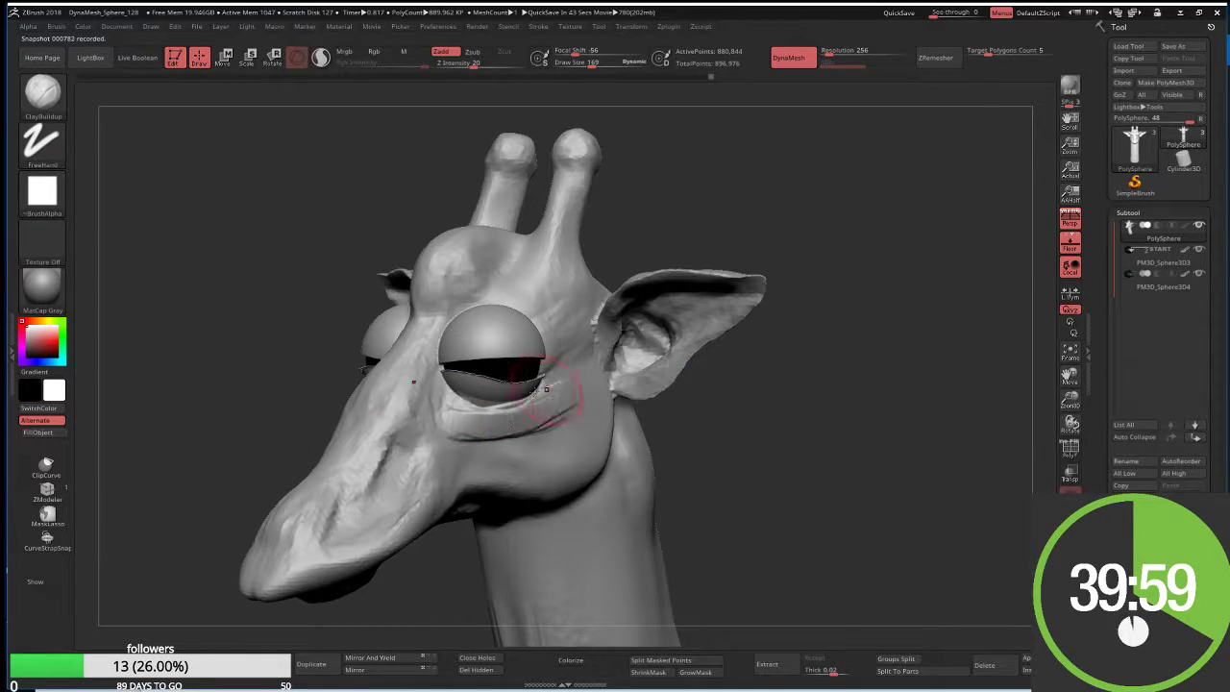
mouse_move(545, 389)
left_mouse_down()
mouse_move(531, 423)
mouse_move(576, 356)
mouse_move(594, 365)
mouse_move(523, 427)
mouse_move(437, 442)
mouse_move(442, 427)
left_mouse_up()
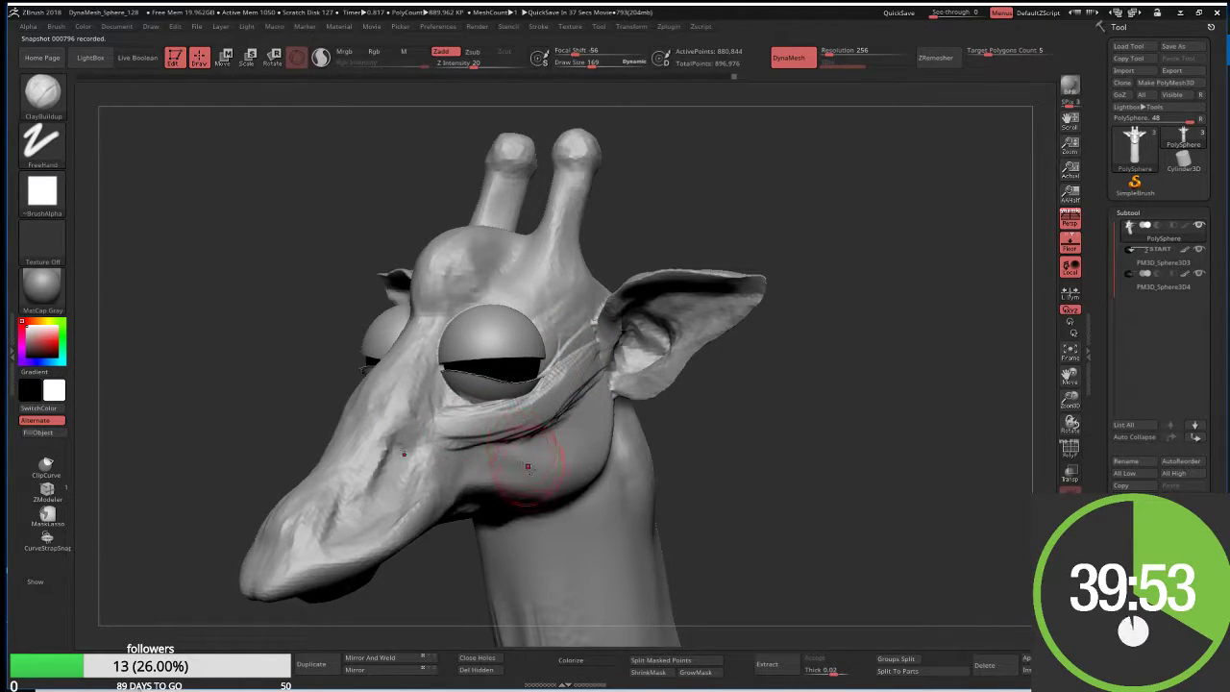
Add wrinkle folds along the lower jaw and reshape the upper eyelid
mouse_move(567, 466)
left_mouse_down()
mouse_move(490, 489)
mouse_move(504, 499)
left_mouse_up()
left_click_drag(588, 485, 540, 509)
right_click_drag(543, 512, 586, 504)
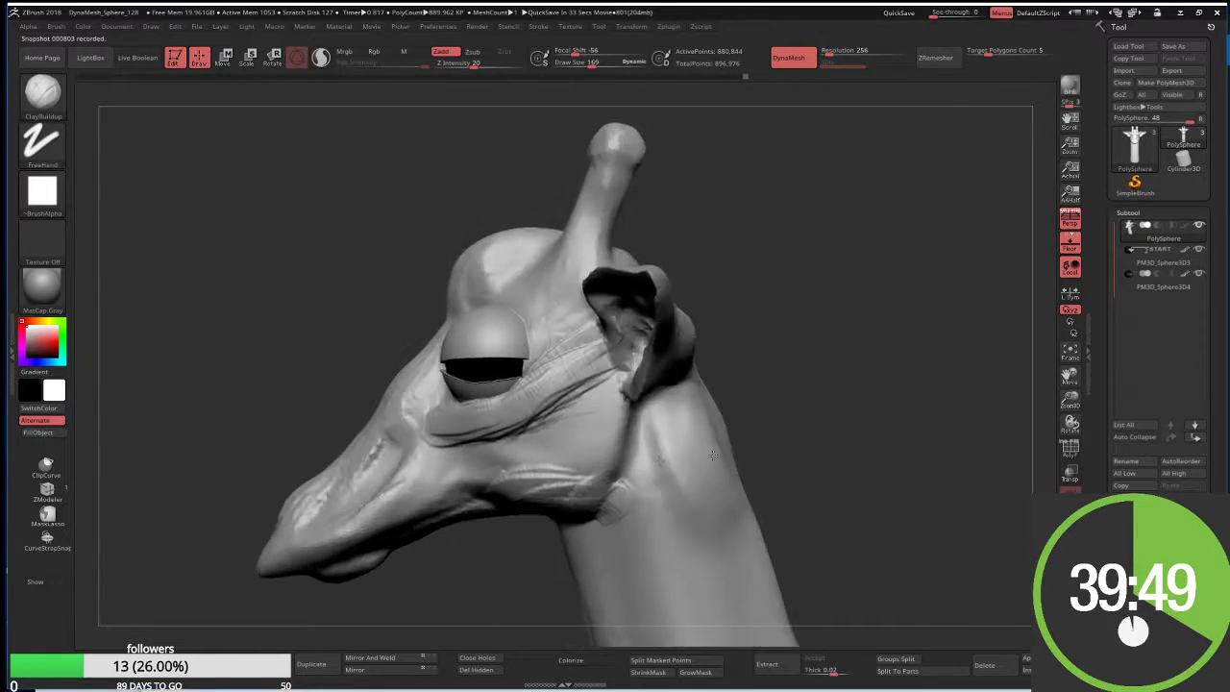
mouse_move(632, 488)
left_mouse_down()
mouse_move(494, 493)
mouse_move(497, 503)
mouse_move(501, 494)
left_mouse_up()
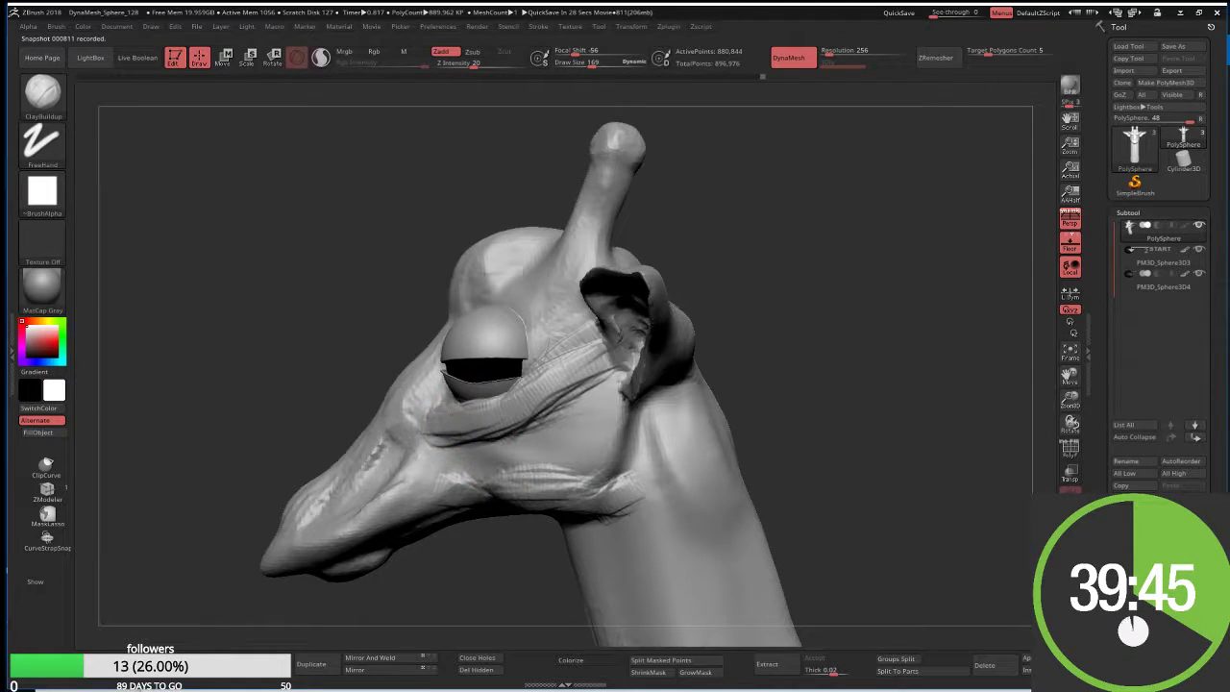
mouse_move(481, 337)
left_mouse_down()
mouse_move(508, 310)
mouse_move(528, 336)
mouse_move(480, 316)
left_mouse_up()
right_click_drag(484, 316, 413, 319)
mouse_move(413, 318)
left_mouse_down()
mouse_move(453, 310)
mouse_move(407, 323)
mouse_move(461, 289)
mouse_move(404, 317)
mouse_move(424, 314)
mouse_move(452, 288)
mouse_move(423, 298)
mouse_move(451, 278)
mouse_move(427, 293)
mouse_move(384, 288)
mouse_move(476, 277)
mouse_move(471, 288)
mouse_move(489, 288)
mouse_move(489, 275)
mouse_move(452, 269)
mouse_move(466, 267)
mouse_move(423, 221)
mouse_move(375, 358)
mouse_move(365, 307)
mouse_move(355, 385)
mouse_move(329, 411)
mouse_move(286, 340)
mouse_move(255, 343)
left_mouse_up()
With Move Topologic at size 650, pull the snout up and thicker, evening the chin folds
key("b")
key("m")
key("t")
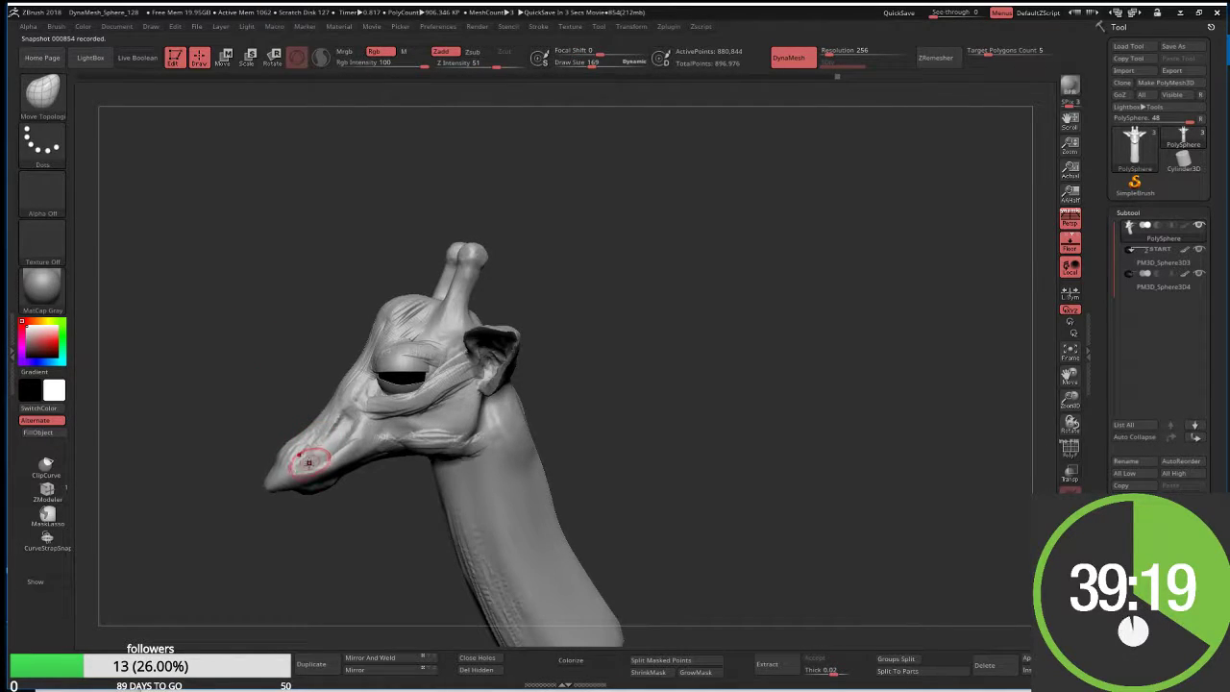
type("s")
type("650")
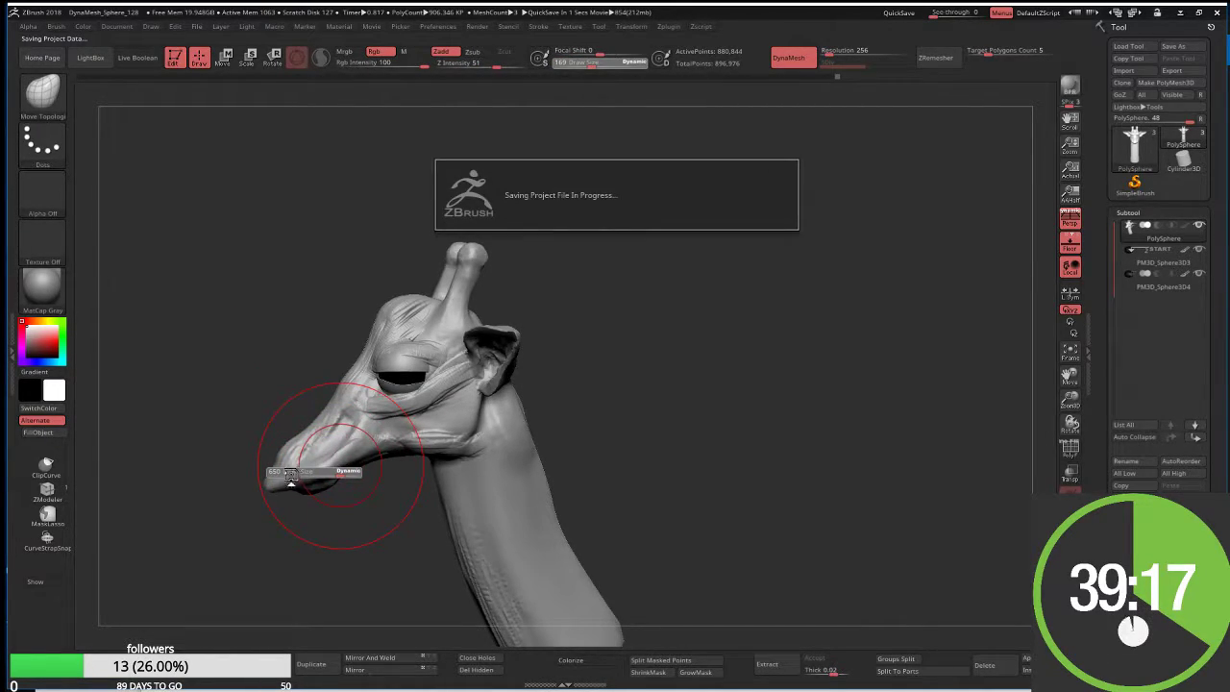
key("Return")
left_click_drag(291, 475, 305, 427)
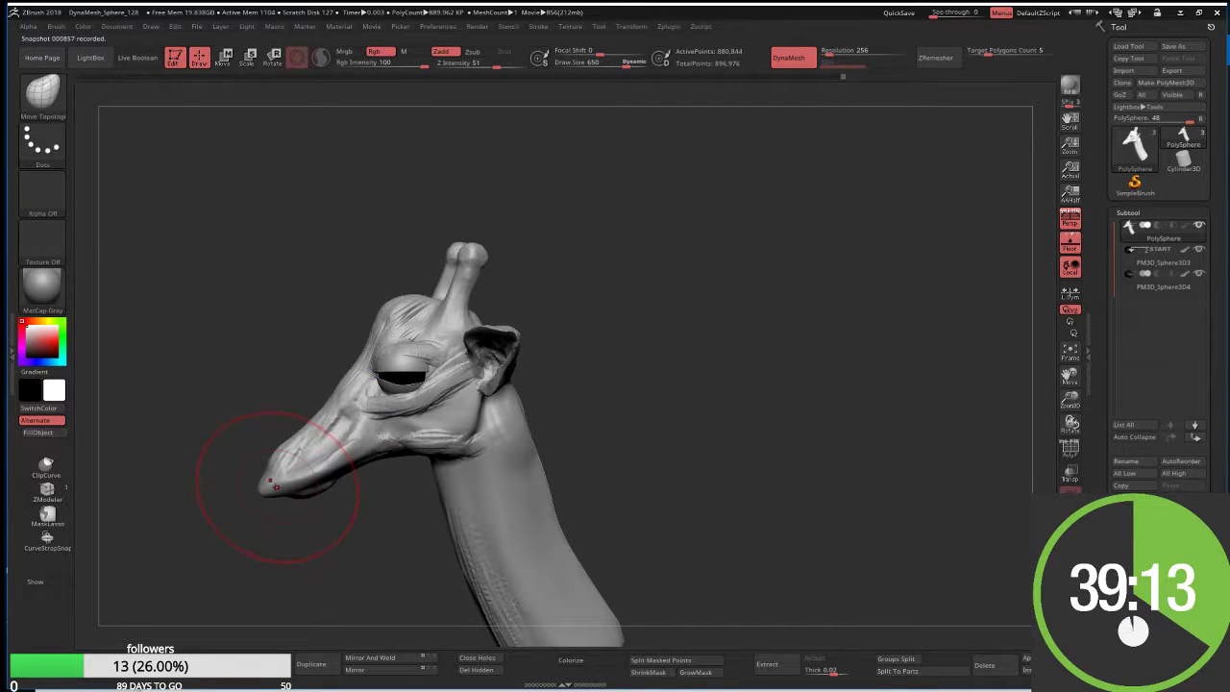
left_click_drag(272, 485, 257, 494)
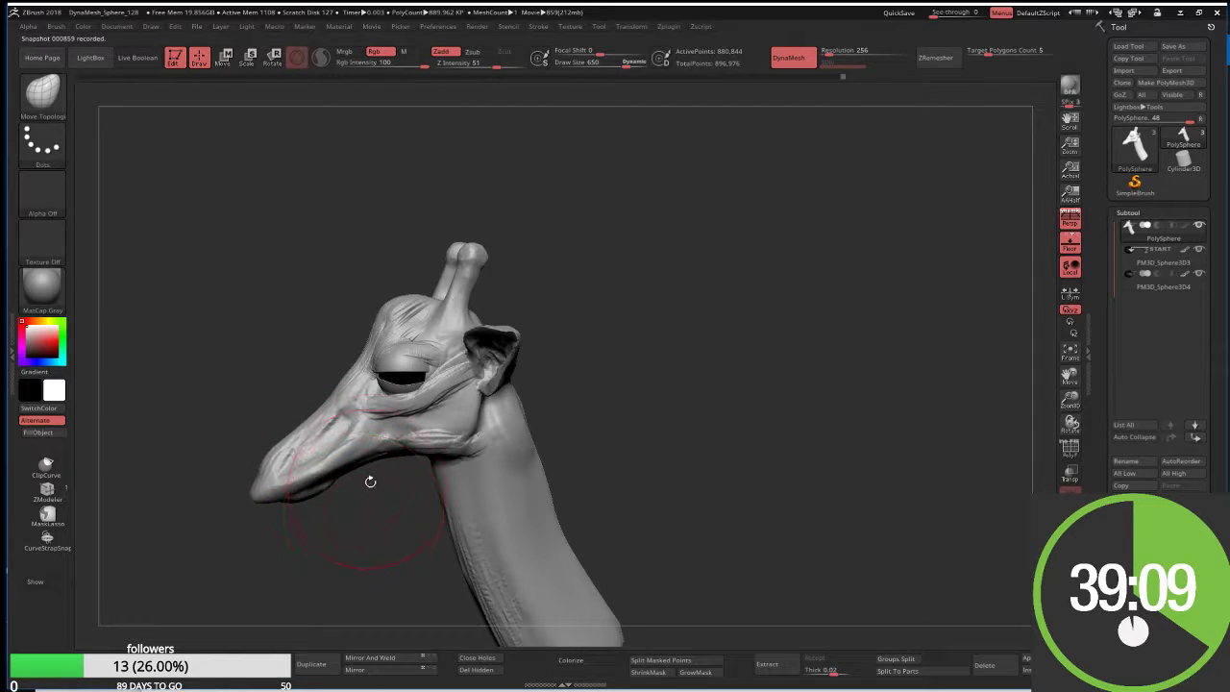
mouse_move(413, 459)
left_mouse_down("shift")
mouse_move(402, 470)
mouse_move(392, 461)
mouse_move(432, 453)
mouse_move(343, 487)
mouse_move(262, 472)
mouse_move(309, 438)
mouse_move(255, 461)
left_mouse_up("shift")
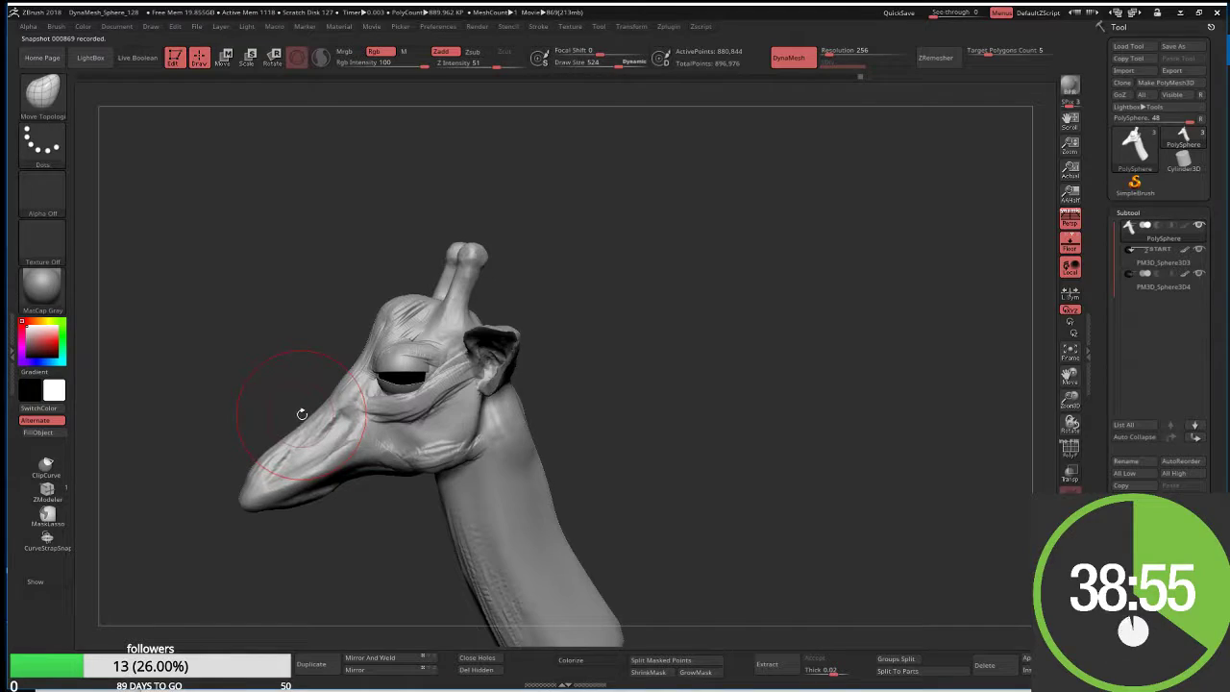
At smaller brush sizes, fill out the forehead above the eye and reshape the horn base
left_click_drag(305, 415, 310, 414, "shift")
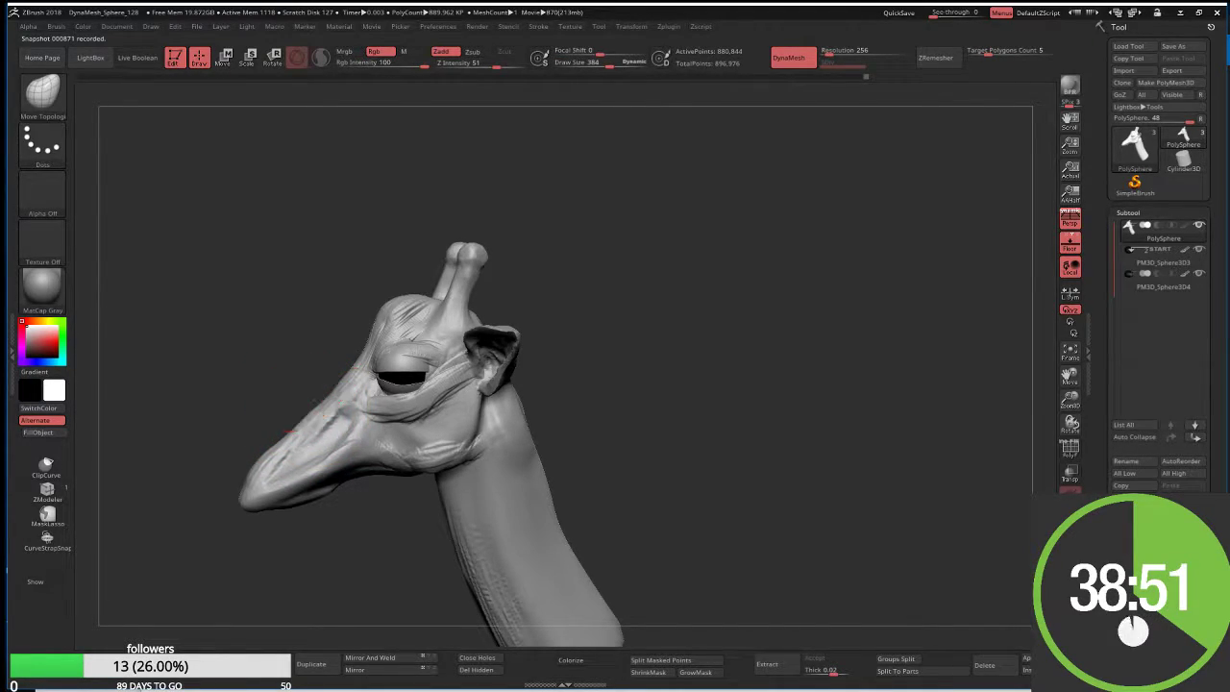
left_click_drag(308, 415, 307, 423, "shift")
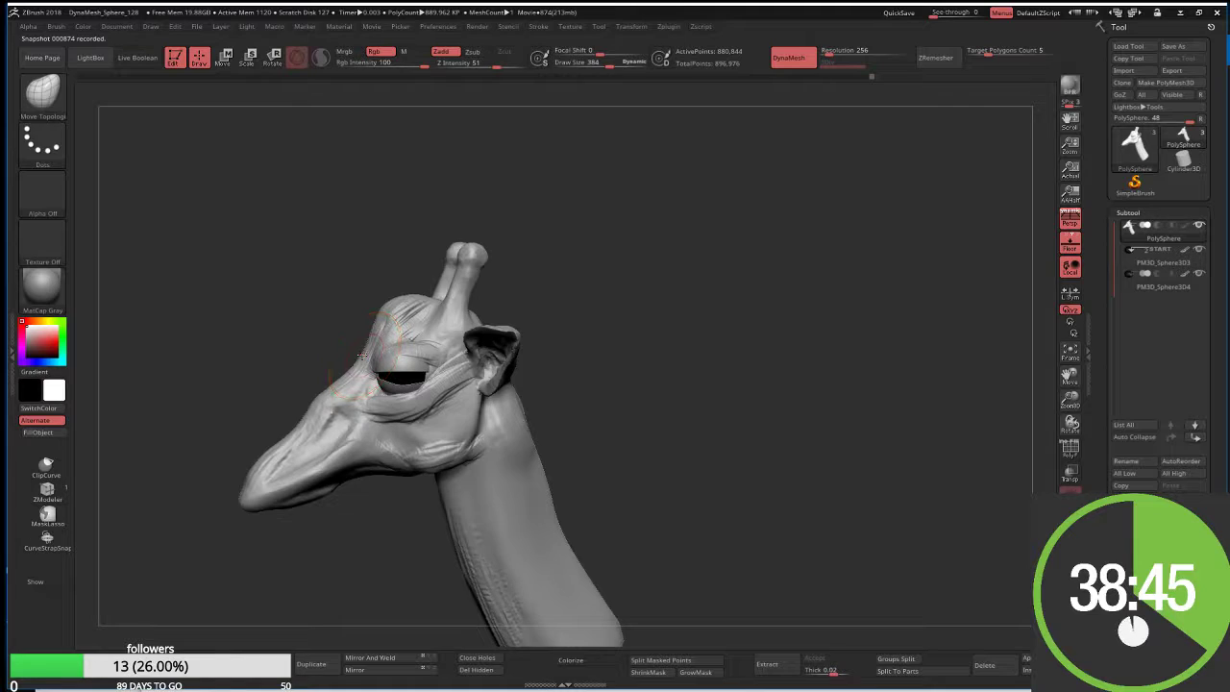
mouse_move(373, 318)
left_mouse_down()
mouse_move(403, 288)
mouse_move(441, 317)
mouse_move(429, 294)
left_mouse_up()
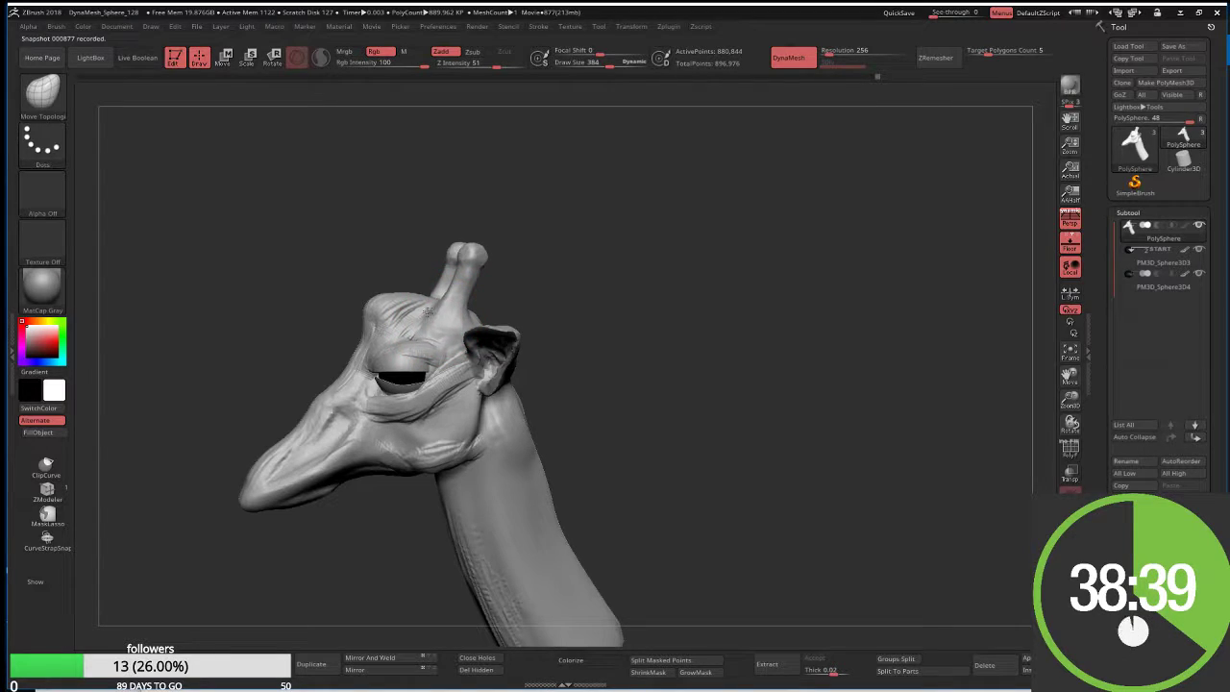
left_click_drag(577, 241, 596, 231)
key("[")
left_click_drag(428, 298, 423, 312)
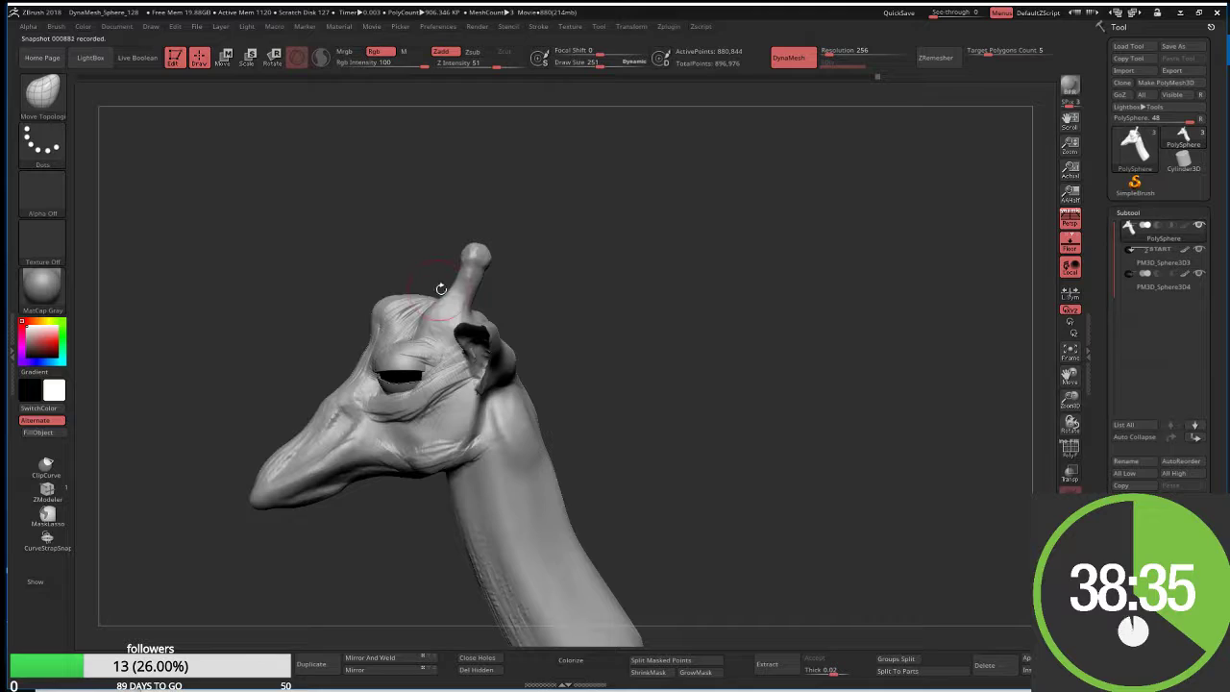
Enlarge the brush to about 403 and stretch the horn tip longer and upward
key("s")
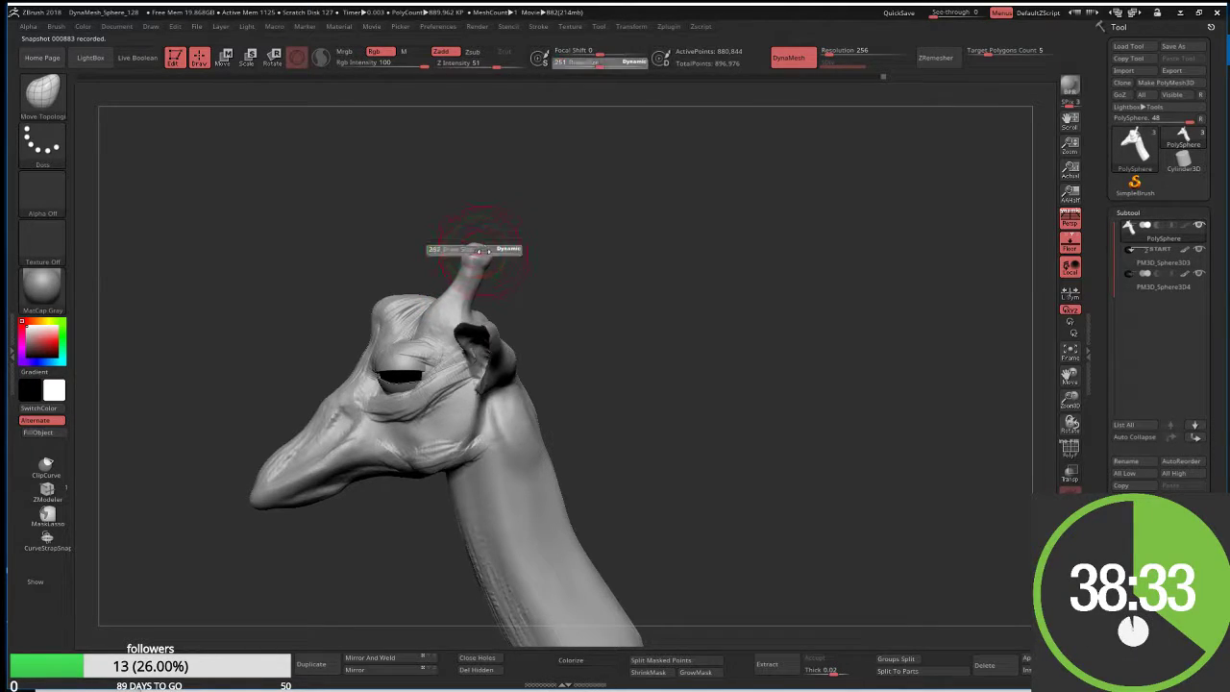
left_click_drag(469, 252, 483, 249)
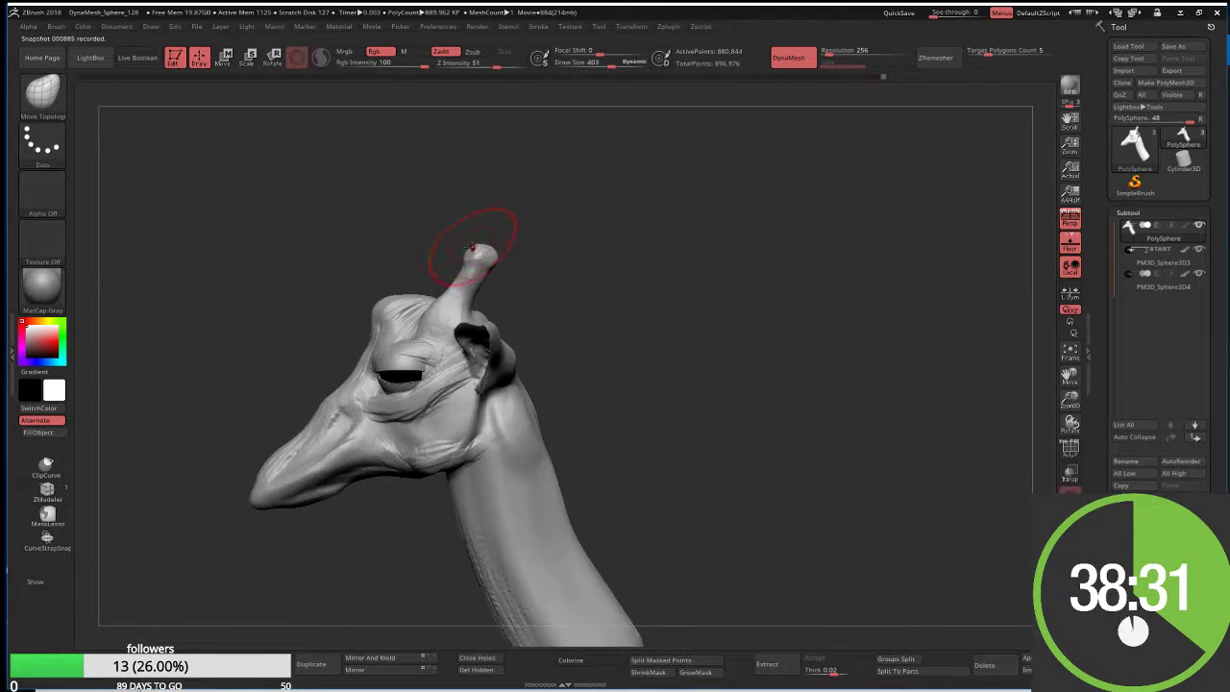
left_click(470, 247)
left_click_drag(471, 247, 490, 250)
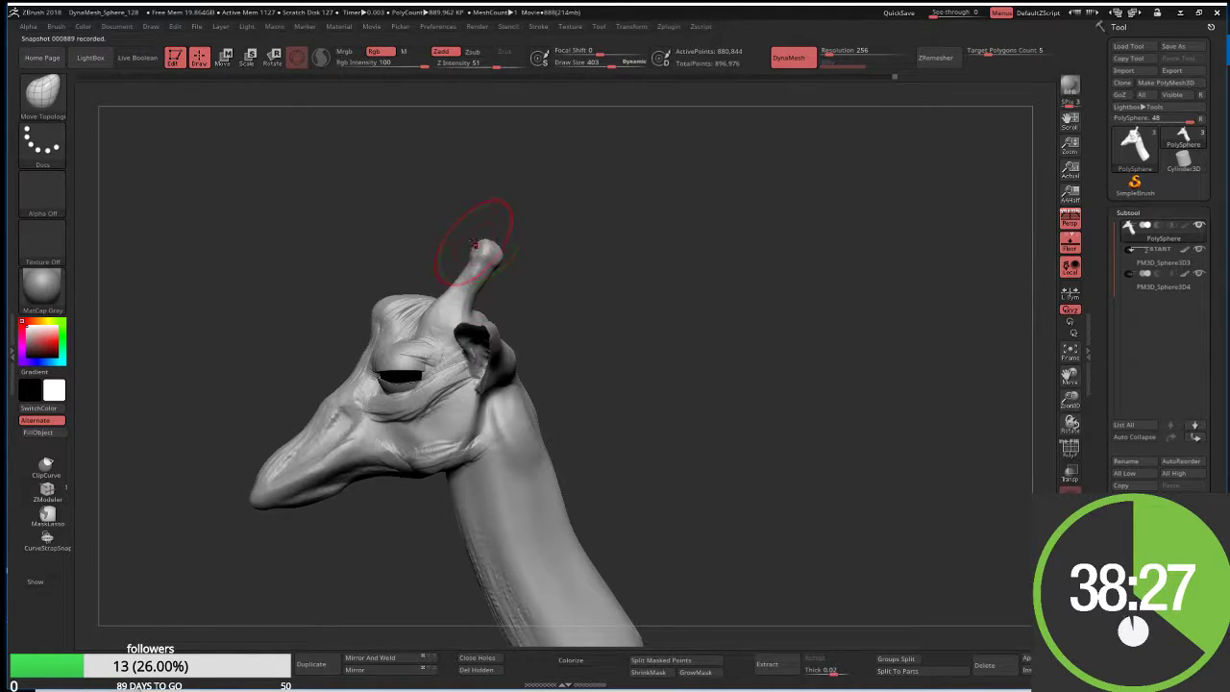
left_click_drag(473, 245, 499, 257)
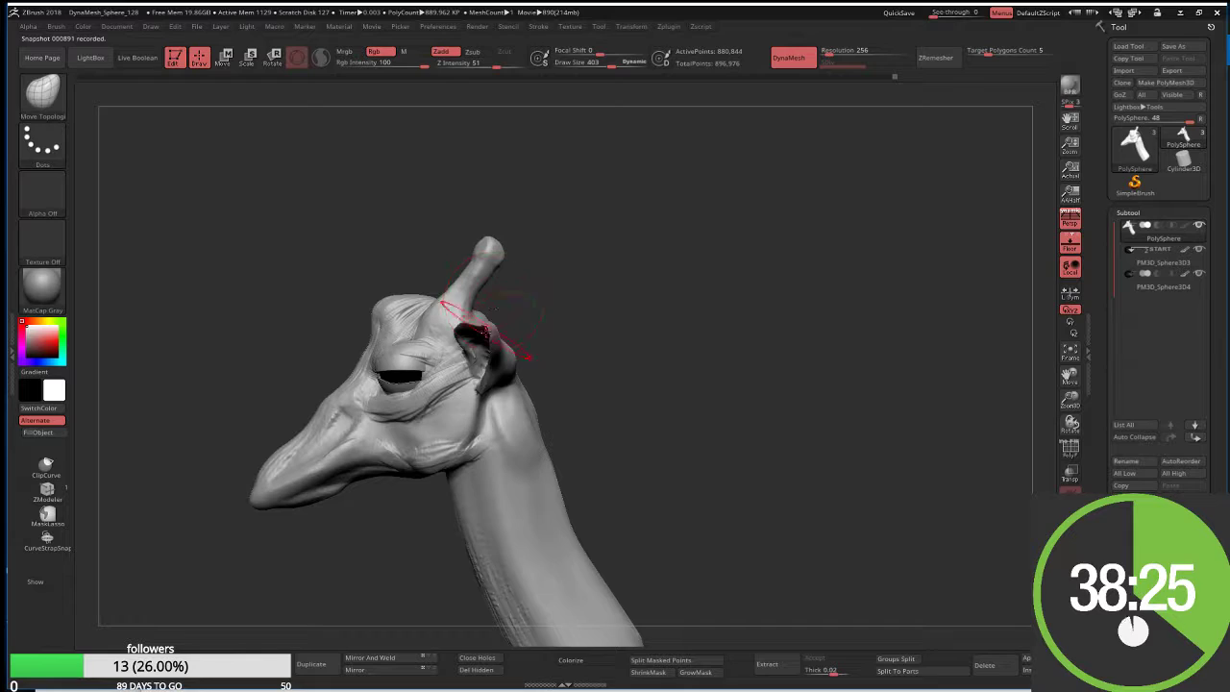
left_click_drag(485, 332, 642, 325)
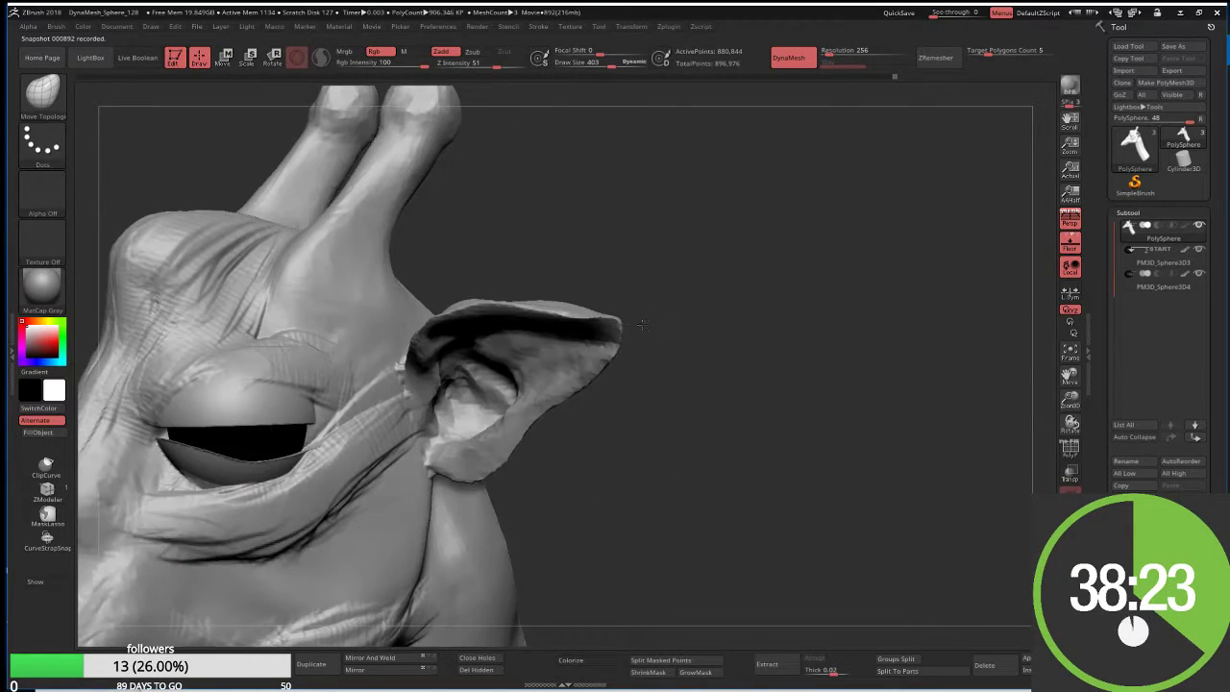
Build up and smooth the upper eyelid and brow with ClayBuildup at size about 104
key("b")
key("c")
key("b")
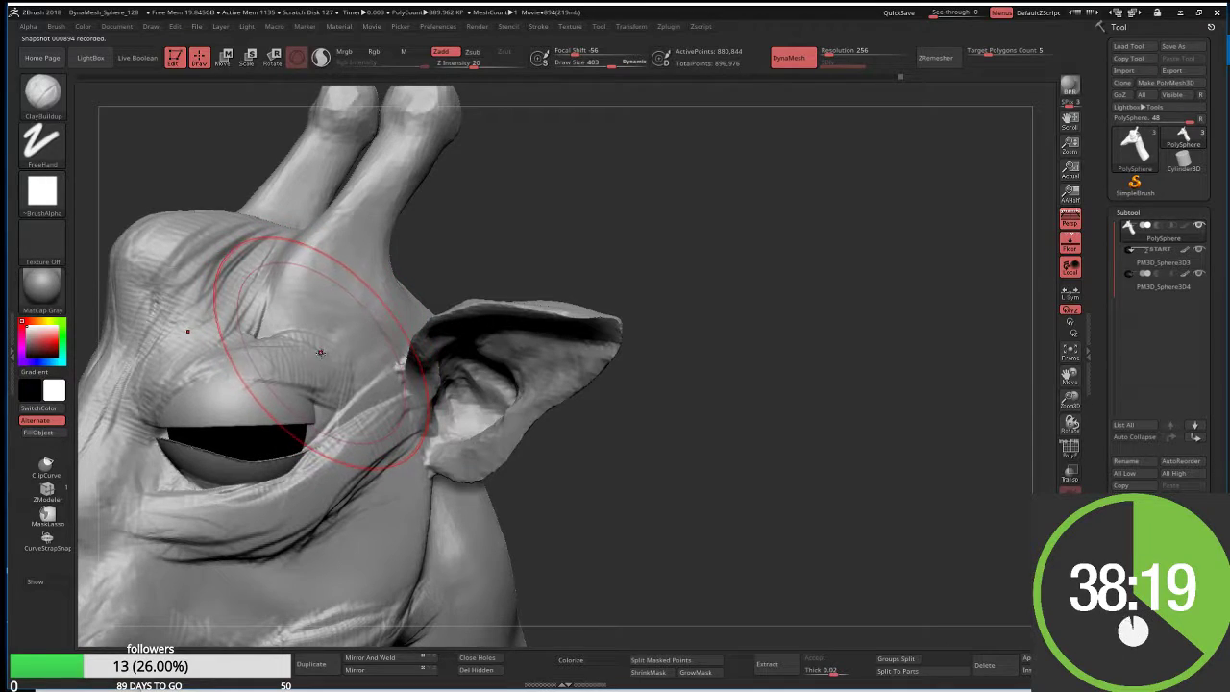
key("s")
mouse_move(321, 352)
left_mouse_down()
mouse_move(217, 346)
mouse_move(252, 319)
mouse_move(197, 351)
mouse_move(136, 422)
left_mouse_up()
mouse_move(221, 341)
left_mouse_down()
mouse_move(154, 358)
mouse_move(240, 322)
left_mouse_up()
left_click_drag(187, 354, 263, 310)
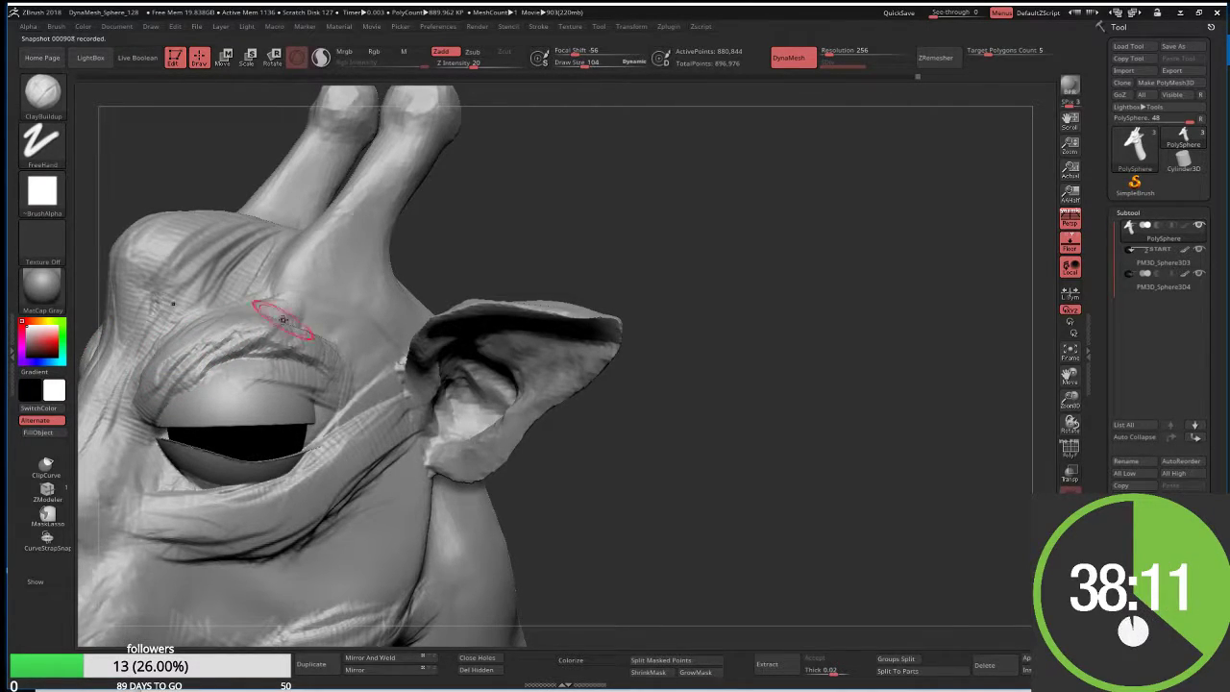
mouse_move(502, 240)
left_mouse_down()
mouse_move(268, 303)
mouse_move(293, 288)
left_mouse_up()
key("shift")
left_click_drag(221, 332, 306, 302, "shift")
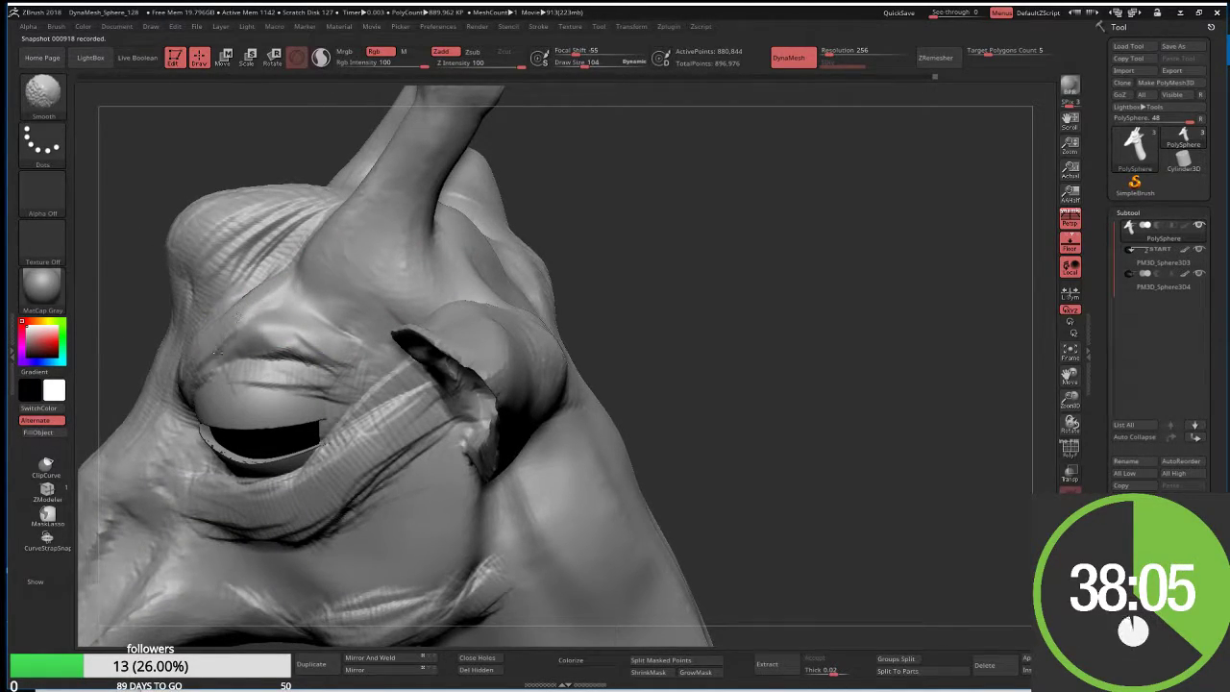
Add a ridge at the outer eye corner and fold ridges along the lower eyelid
mouse_move(183, 230)
left_mouse_down()
mouse_move(336, 177)
mouse_move(278, 351)
left_mouse_up()
mouse_move(317, 298)
left_mouse_down()
mouse_move(278, 355)
mouse_move(317, 288)
left_mouse_up()
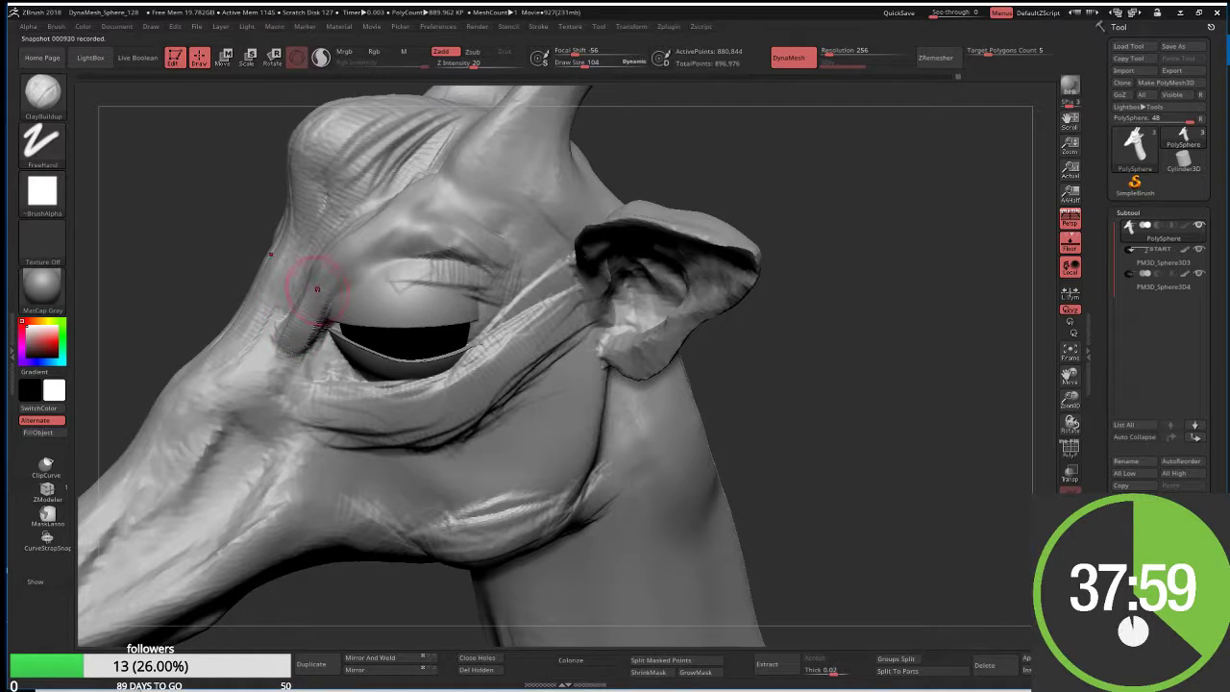
mouse_move(312, 336)
left_mouse_down()
mouse_move(288, 375)
mouse_move(394, 399)
mouse_move(394, 418)
mouse_move(327, 369)
mouse_move(356, 351)
mouse_move(461, 380)
mouse_move(480, 341)
mouse_move(476, 317)
left_mouse_up()
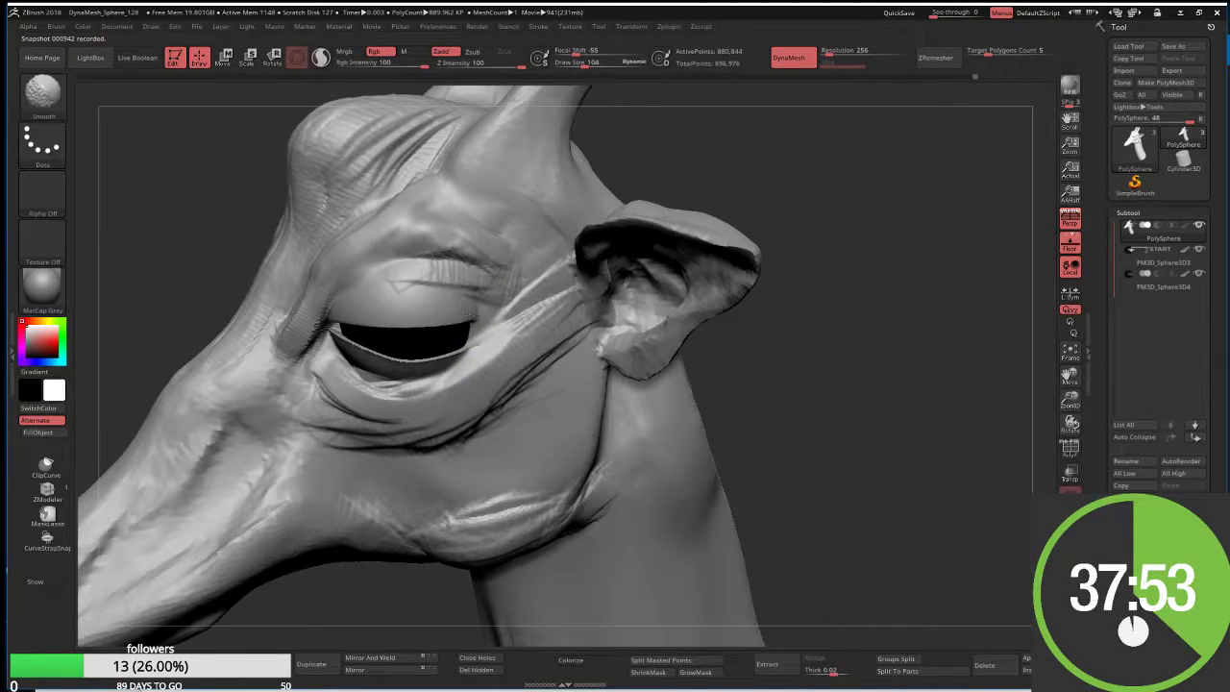
left_click_drag(349, 320, 327, 338, "shift")
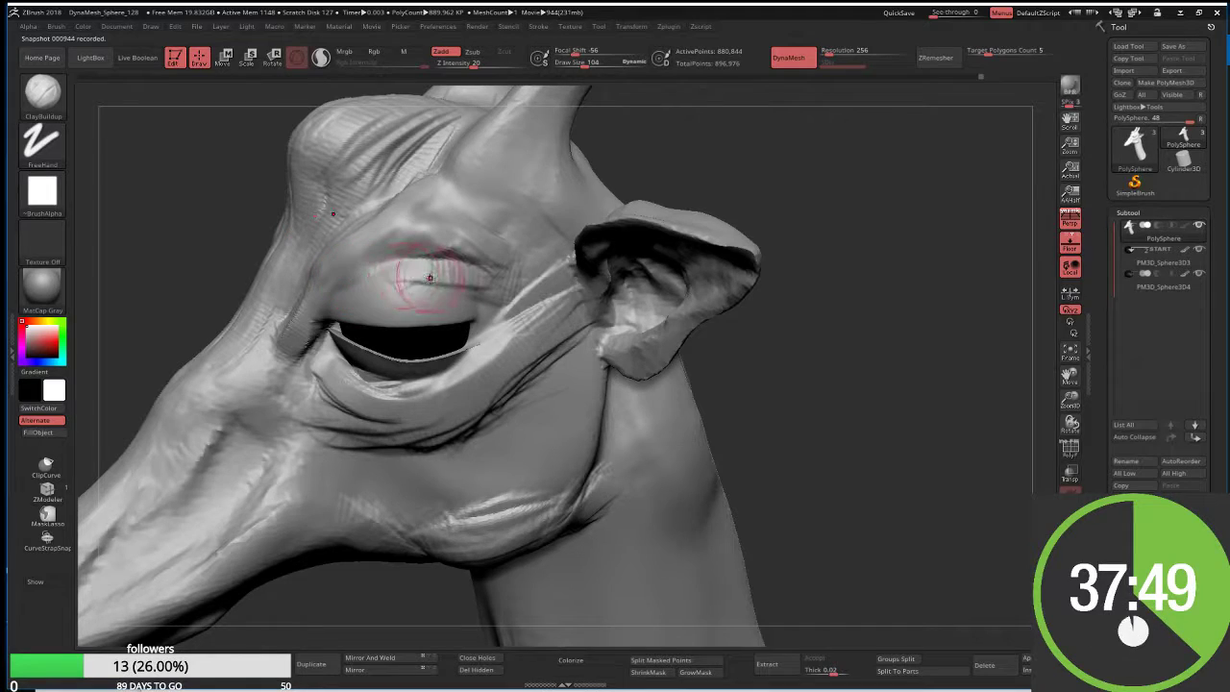
left_click_drag(426, 275, 474, 285, "shift")
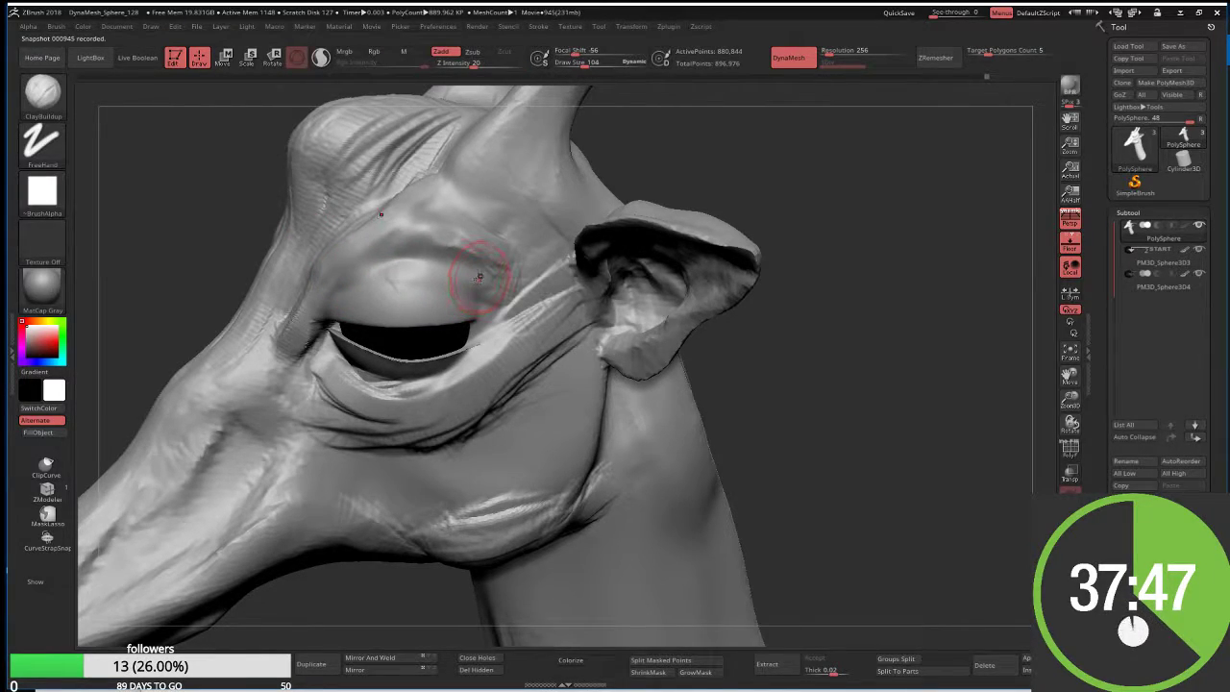
Refine the upper eyelid, eye corners and lower lid creases at brush size about 62
key("w")
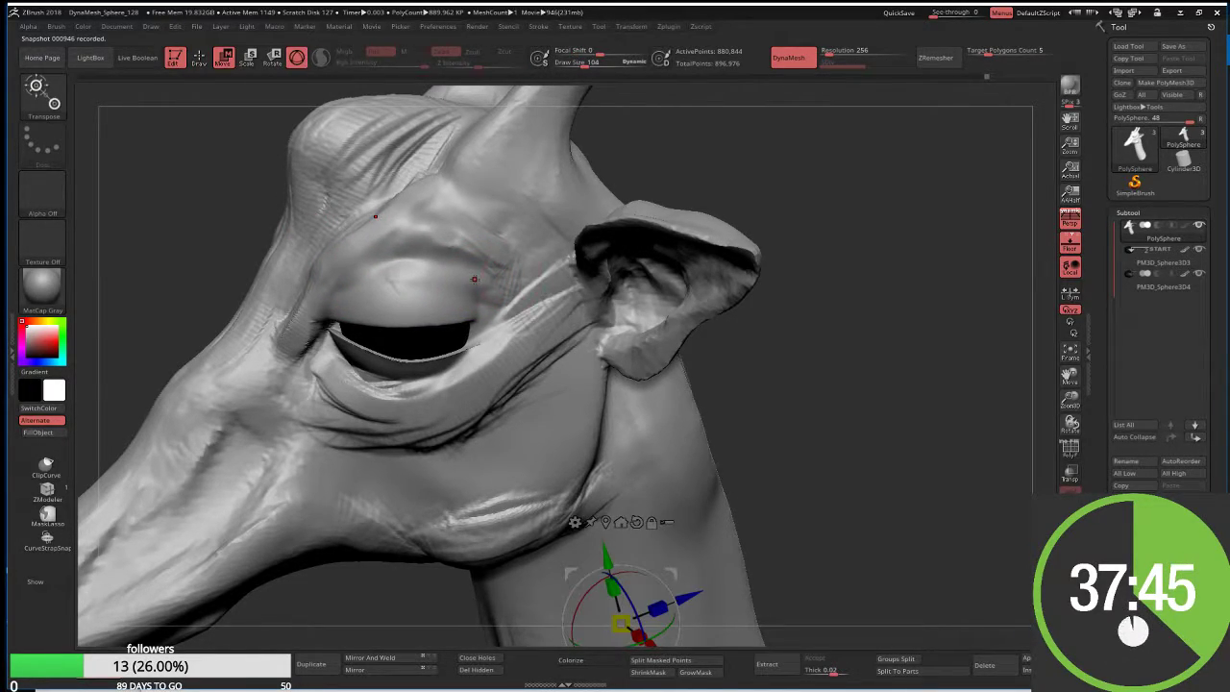
key("q")
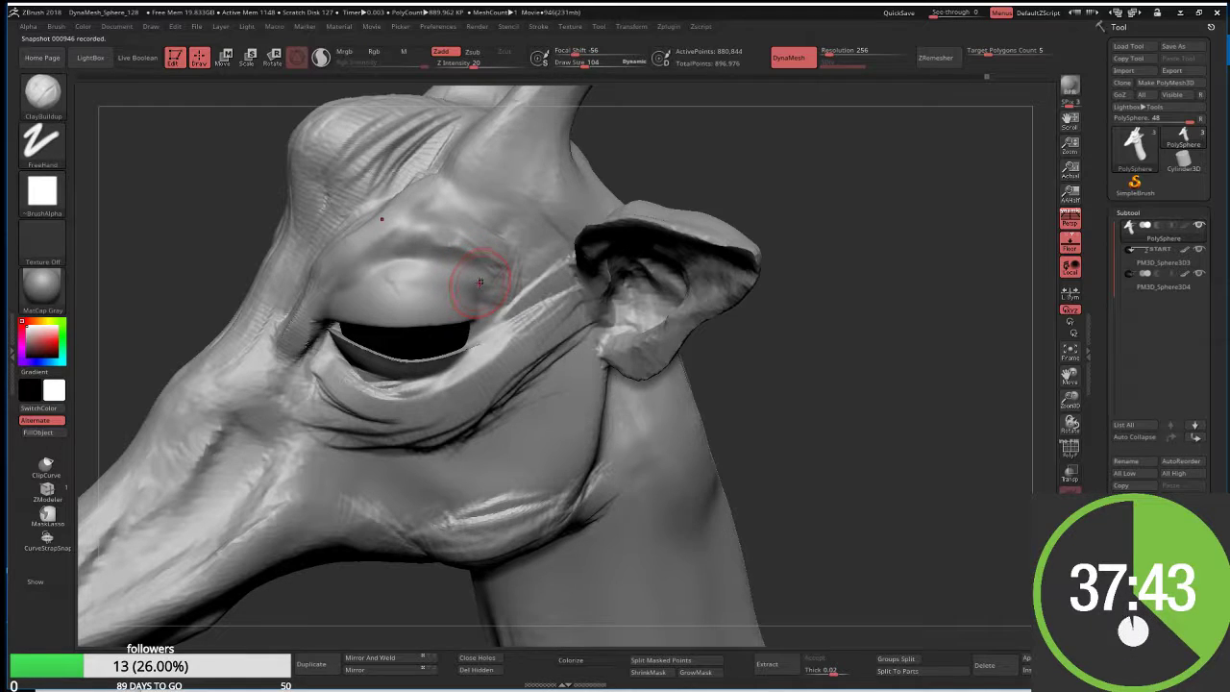
key("s")
mouse_move(480, 281)
left_mouse_down()
mouse_move(481, 295)
mouse_move(407, 267)
mouse_move(358, 282)
left_mouse_up()
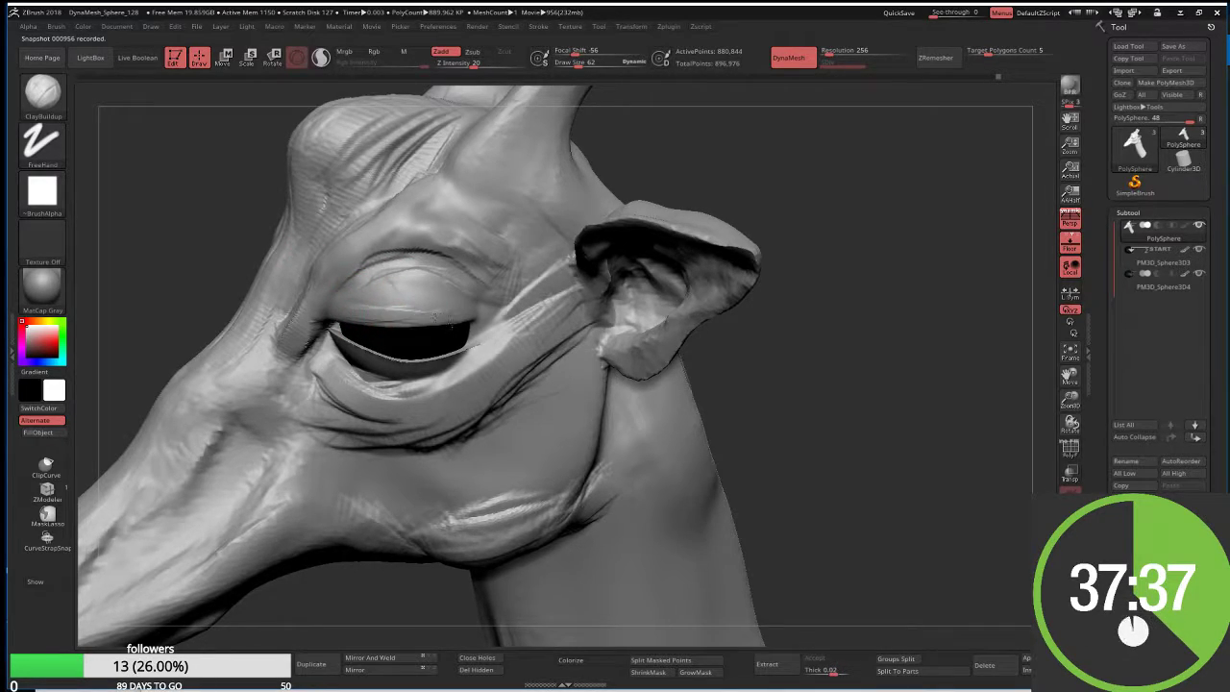
mouse_move(365, 321)
left_mouse_down()
mouse_move(451, 314)
mouse_move(394, 322)
mouse_move(451, 313)
mouse_move(365, 298)
mouse_move(451, 303)
mouse_move(439, 277)
mouse_move(425, 286)
mouse_move(481, 320)
mouse_move(452, 275)
left_mouse_up()
mouse_move(481, 317)
left_mouse_down()
mouse_move(490, 327)
mouse_move(485, 317)
mouse_move(461, 351)
mouse_move(423, 363)
mouse_move(443, 360)
left_mouse_up()
left_click_drag(365, 360, 413, 364)
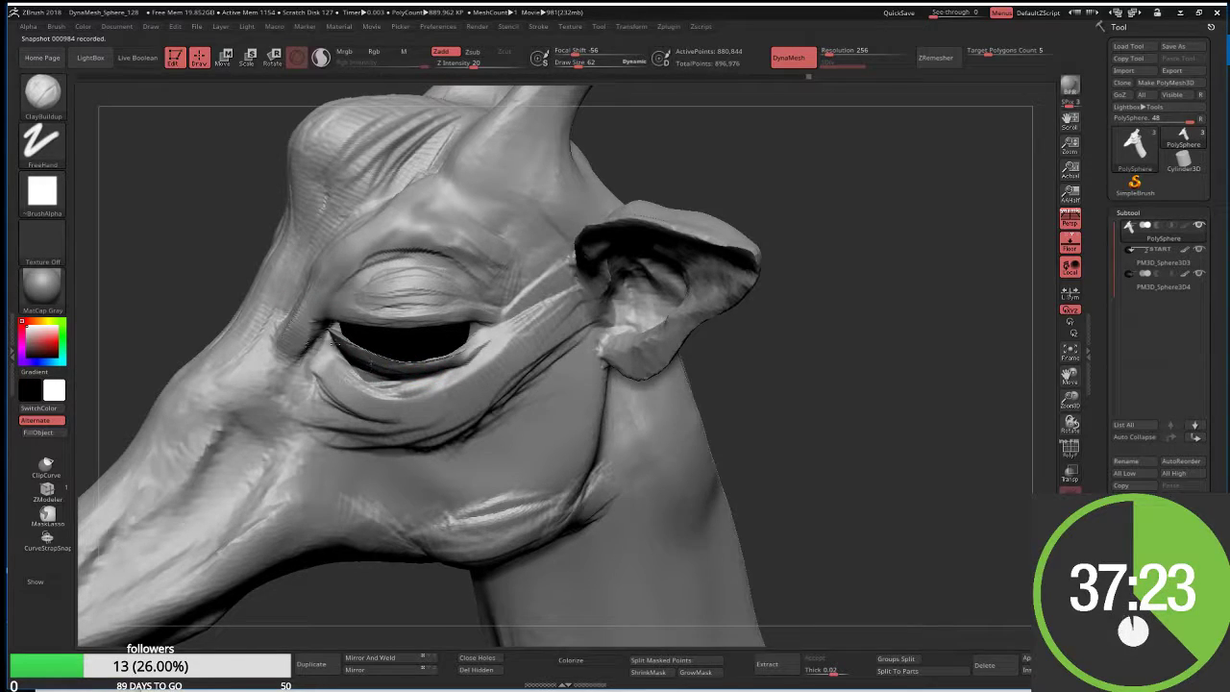
mouse_move(334, 338)
left_mouse_down()
mouse_move(375, 363)
mouse_move(347, 353)
left_mouse_up()
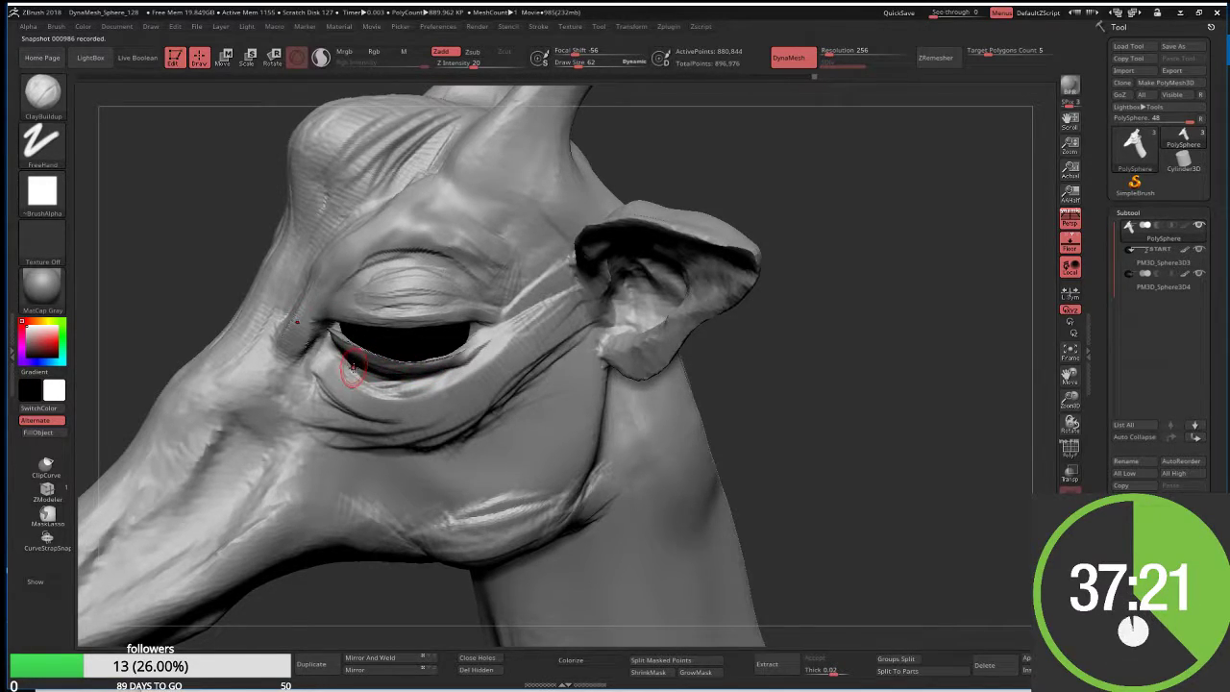
Puff out the lower eyelid edge with Inflat and smooth its inner and outer rim
key("b")
key("i")
key("n")
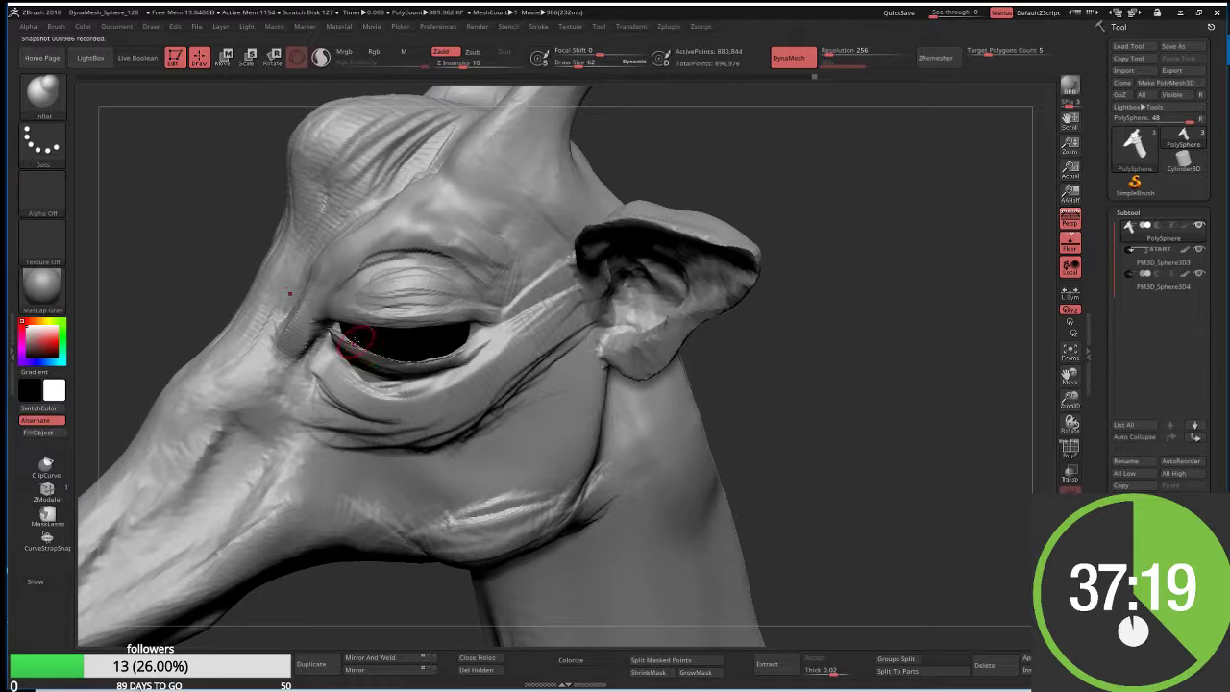
mouse_move(360, 344)
left_mouse_down()
mouse_move(405, 360)
mouse_move(480, 329)
mouse_move(413, 359)
mouse_move(444, 352)
left_mouse_up()
left_click_drag(369, 350, 342, 345, "shift")
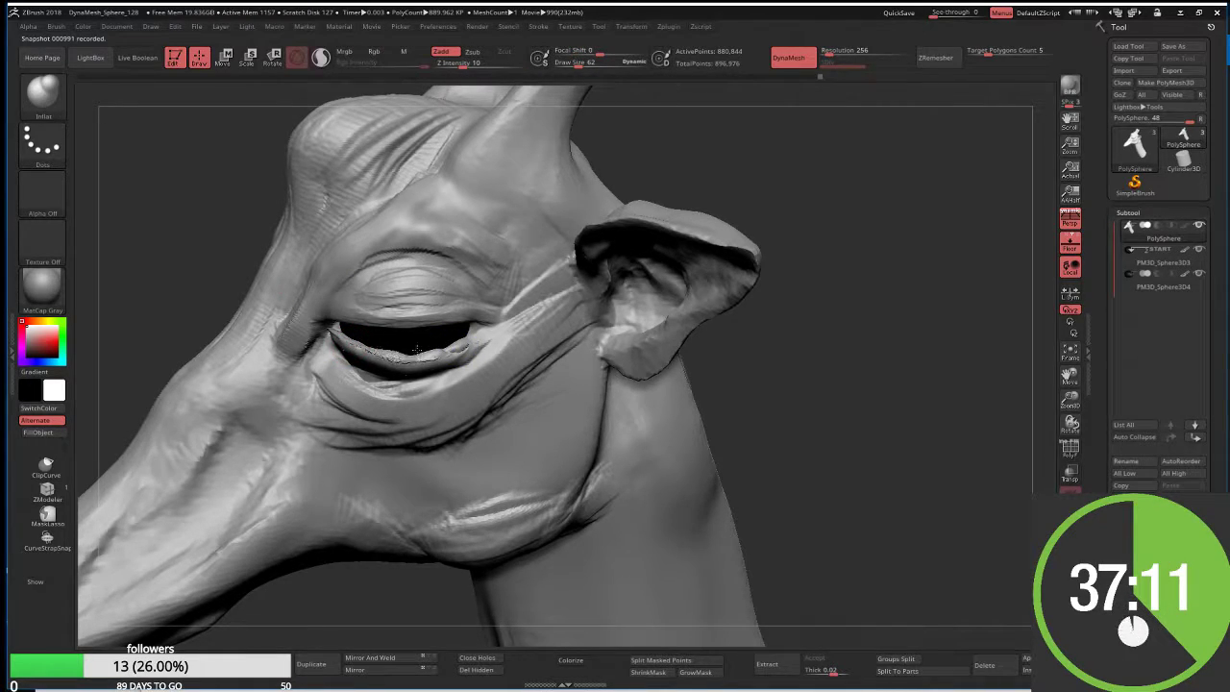
left_click_drag(434, 350, 403, 358, "shift")
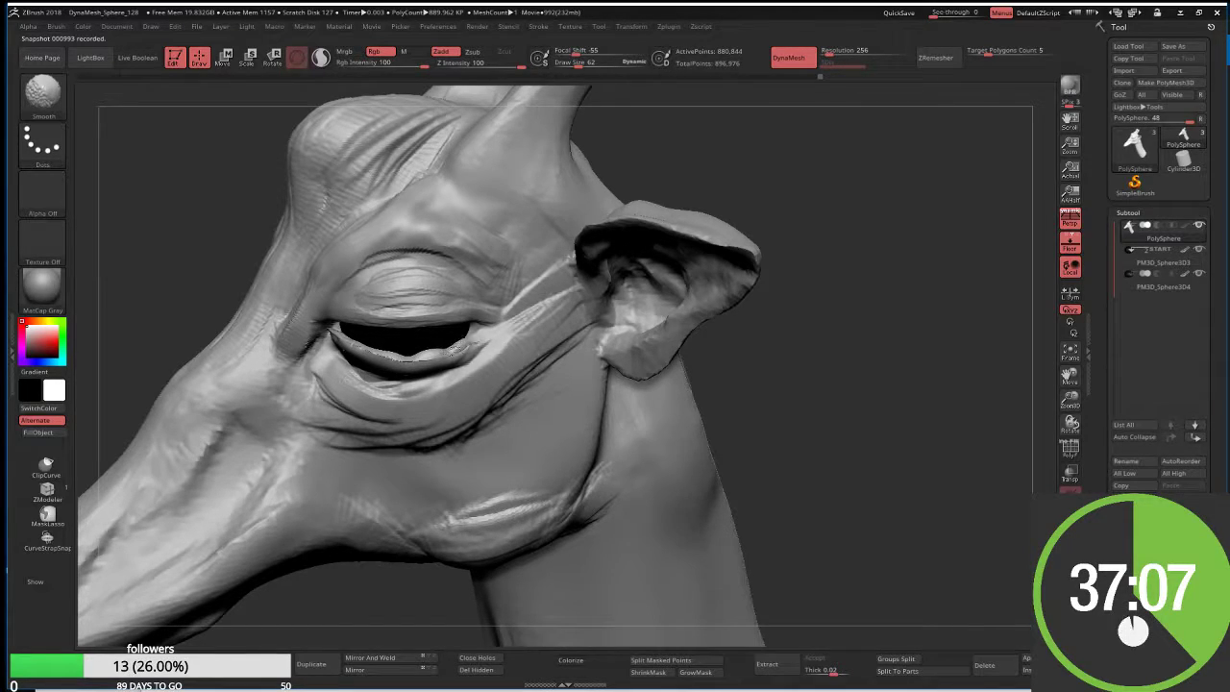
left_click_drag(382, 355, 461, 341, "shift")
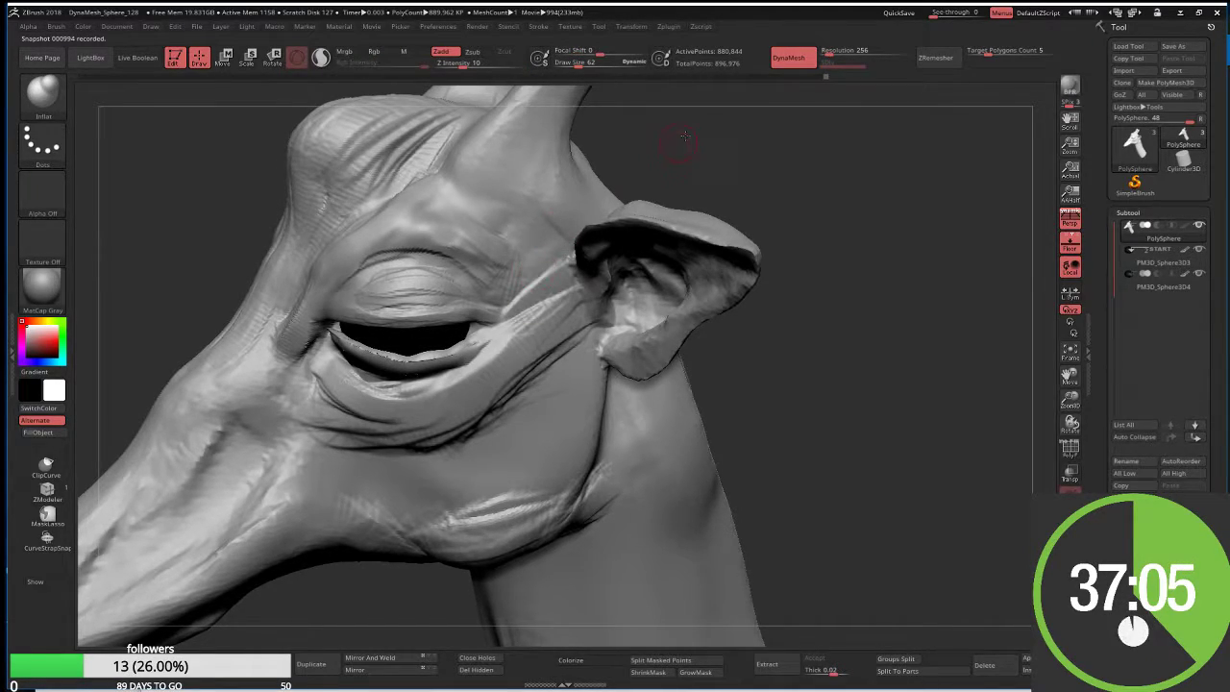
left_click_drag(684, 136, 431, 323)
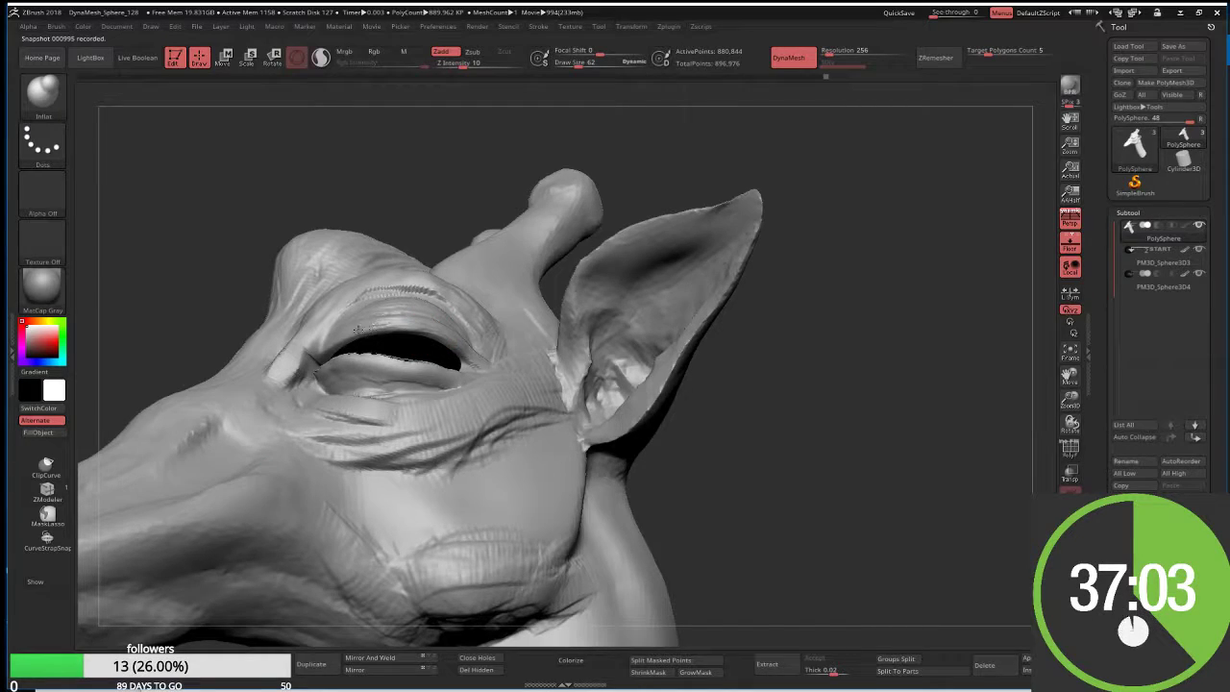
mouse_move(417, 209)
left_mouse_down()
mouse_move(396, 363)
mouse_move(437, 377)
left_mouse_up()
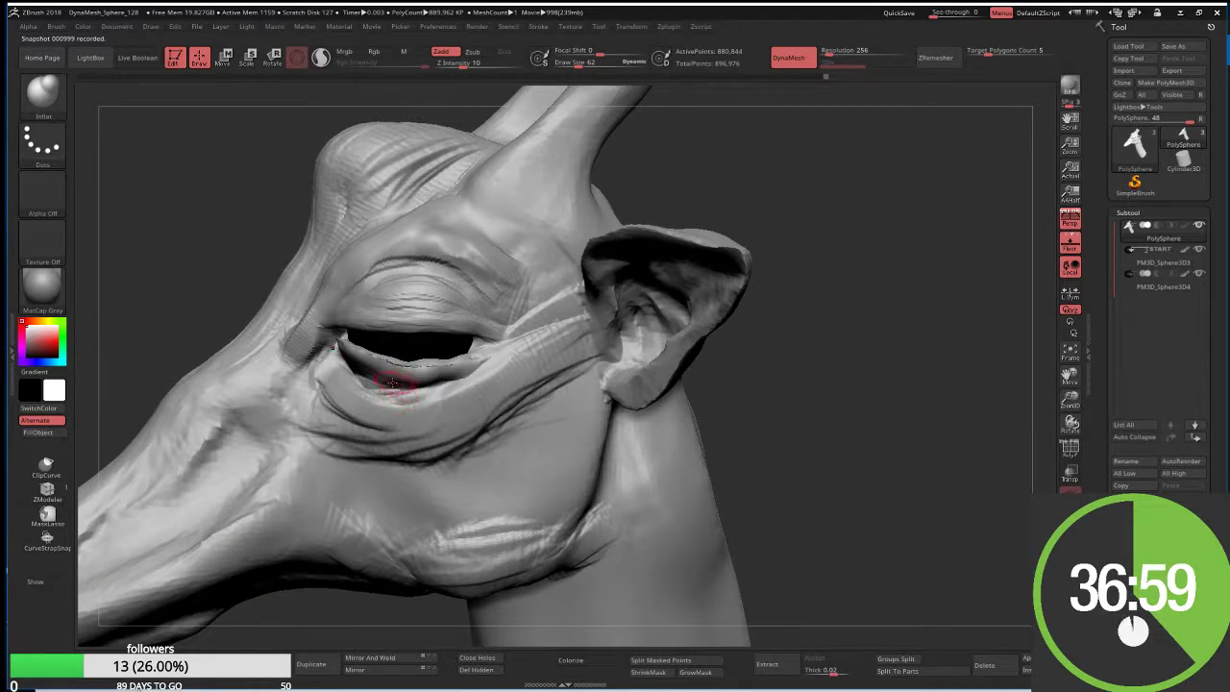
With a smaller ClayBuildup brush, sharpen and add creases beneath the lower eyelid
key("bracketright")
key("bracketright")
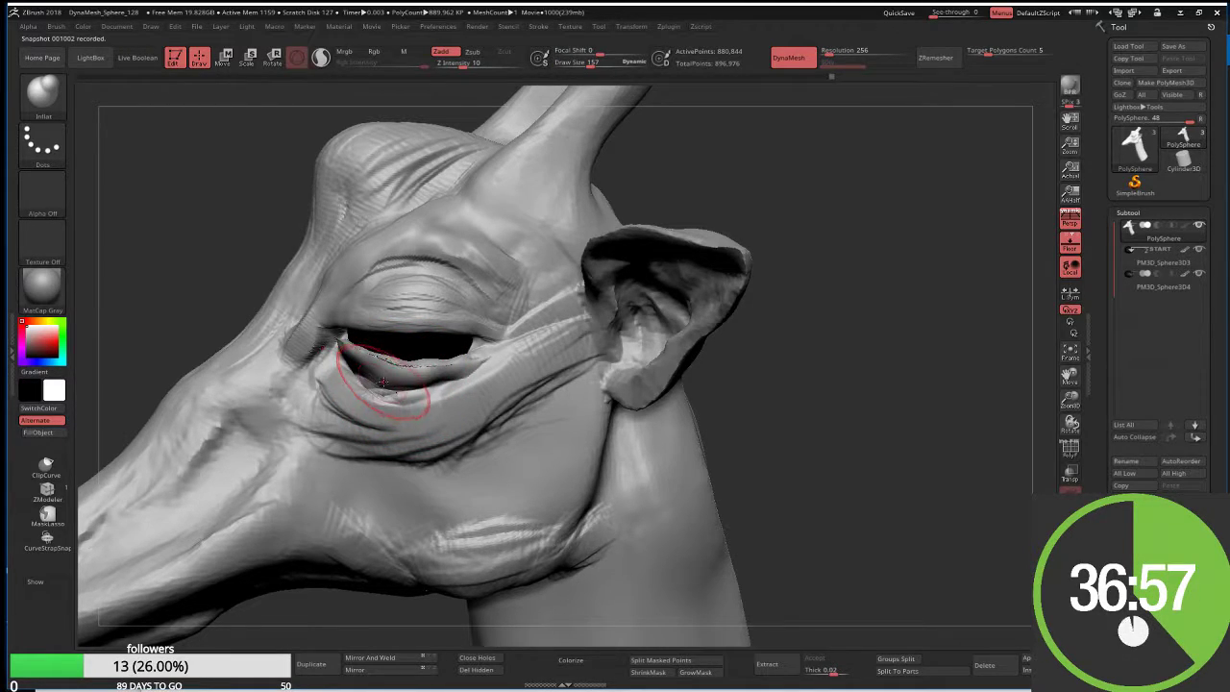
key("b")
key("c")
key("b")
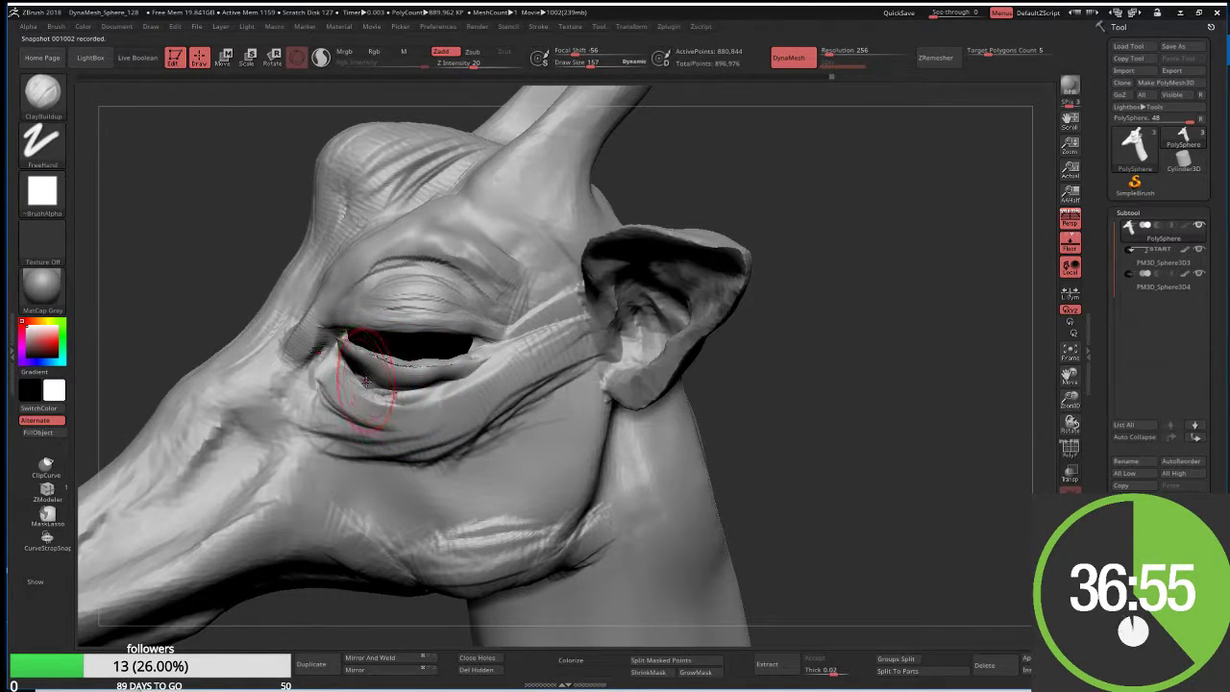
key("bracketleft")
key("bracketleft")
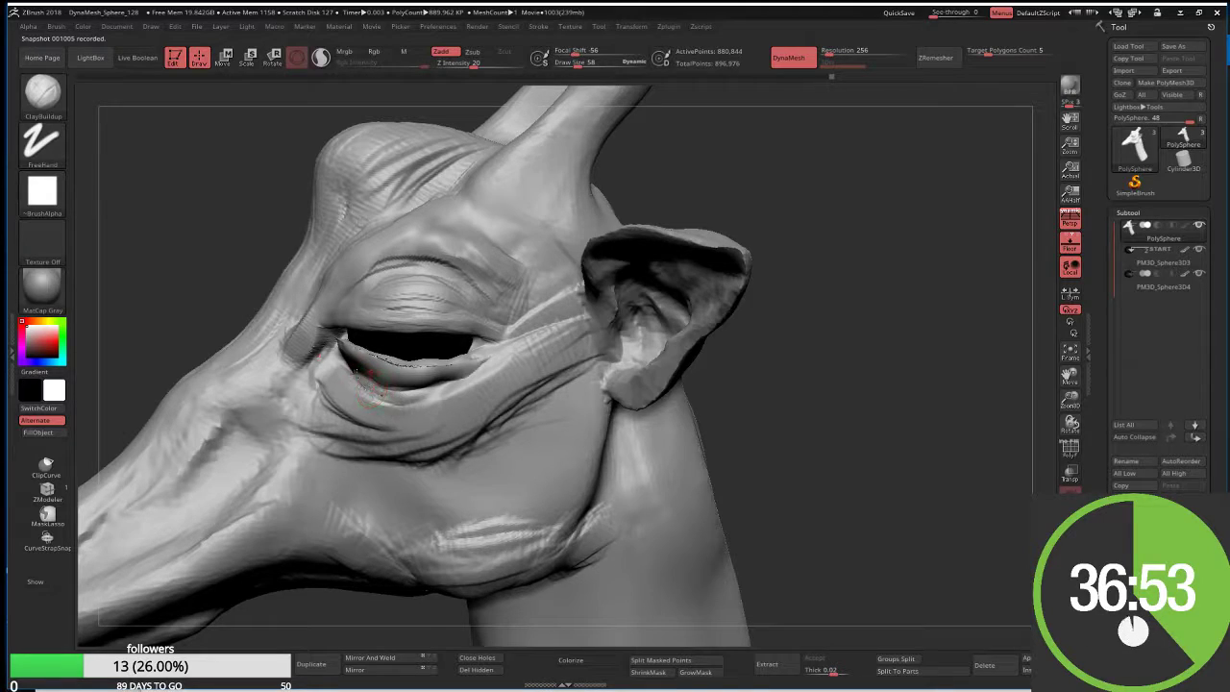
mouse_move(375, 388)
left_mouse_down()
mouse_move(474, 369)
mouse_move(392, 394)
left_mouse_up()
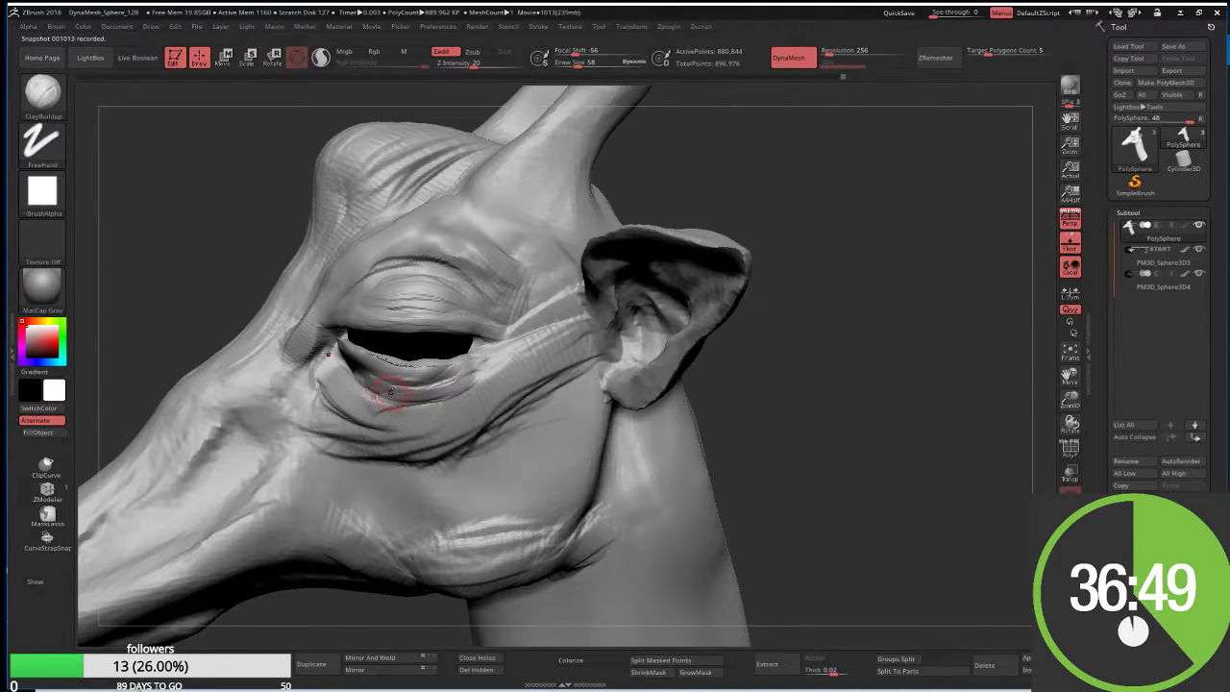
mouse_move(380, 393)
left_mouse_down()
mouse_move(428, 403)
mouse_move(446, 435)
left_mouse_up()
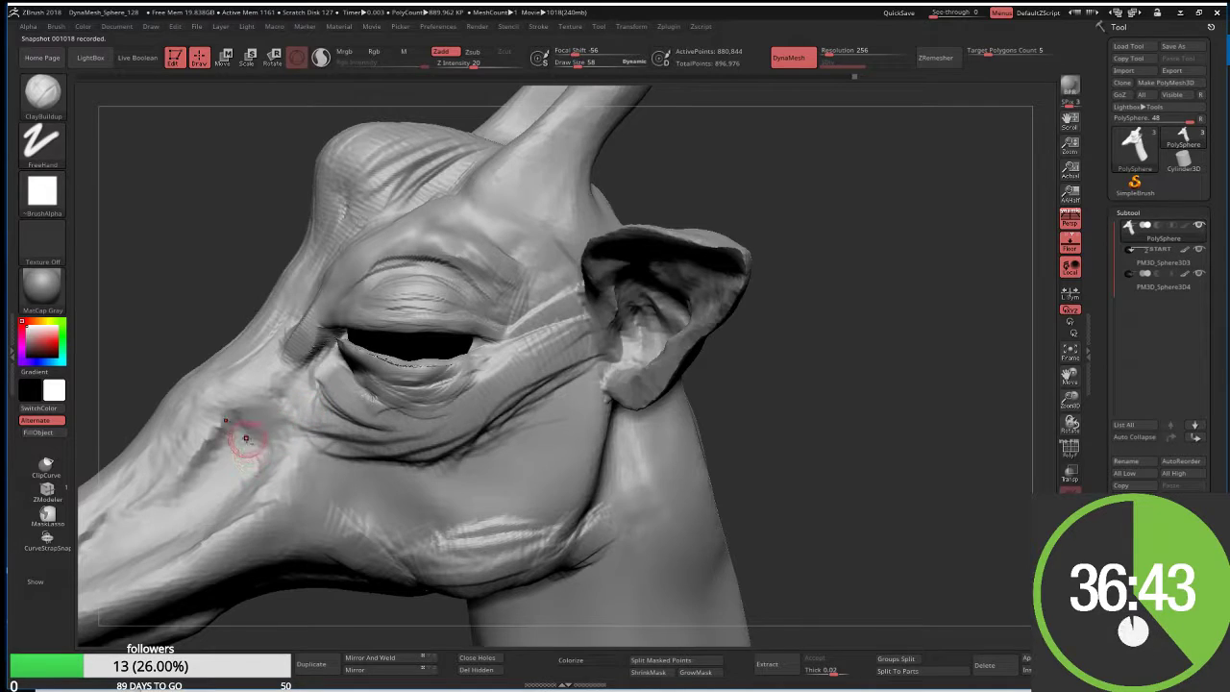
right_click_drag(245, 438, 288, 423)
Set the brush to size 169 and sculpt a series of creases along the snout
key("s")
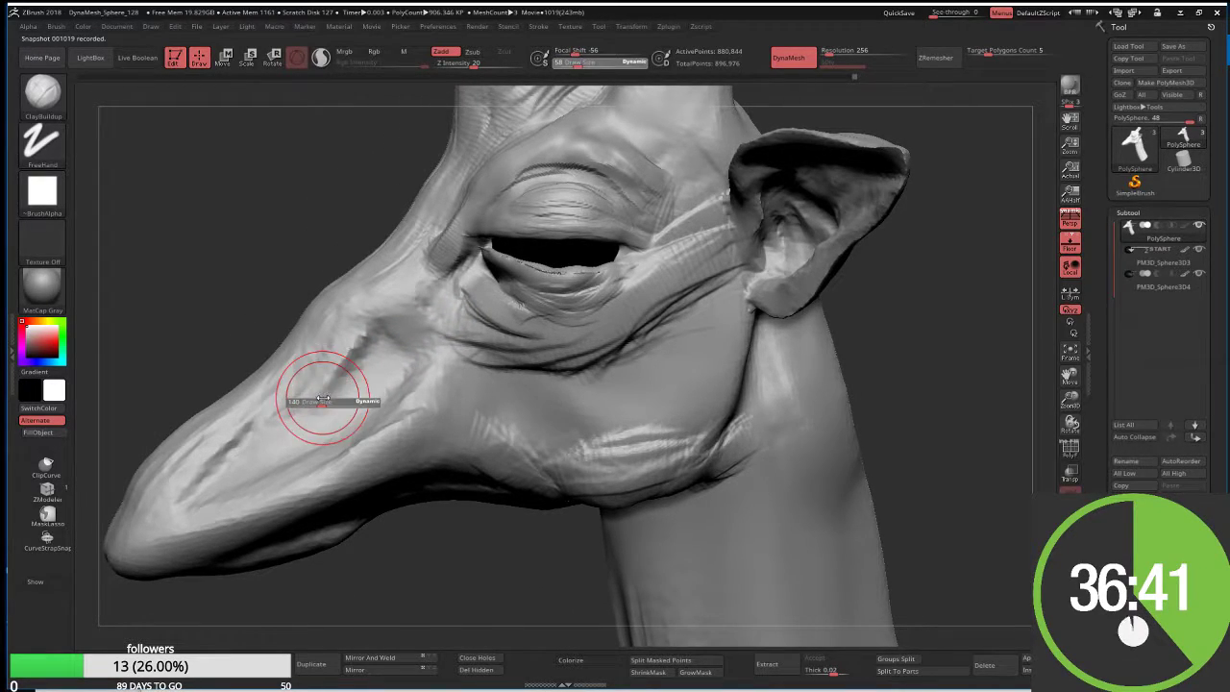
mouse_move(323, 398)
left_mouse_down()
mouse_move(348, 398)
mouse_move(365, 341)
left_mouse_up()
left_click_drag(307, 432, 403, 359)
mouse_move(327, 385)
left_mouse_down()
mouse_move(360, 364)
mouse_move(413, 287)
left_mouse_up()
left_click_drag(336, 346, 417, 293)
left_click_drag(317, 411, 385, 347)
left_click_drag(309, 461, 422, 385)
mouse_move(327, 423)
left_mouse_down()
mouse_move(403, 370)
mouse_move(432, 370)
left_mouse_up()
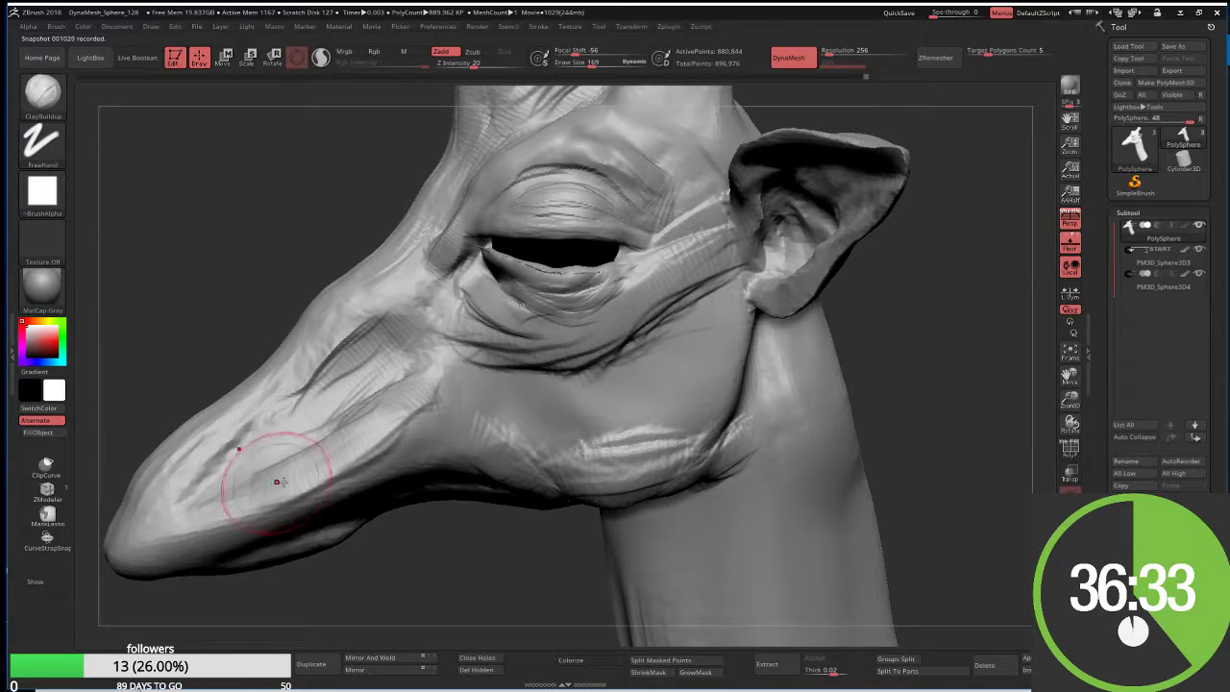
Carve more creases along the lower snout and mid-face
left_click_drag(278, 480, 336, 433)
mouse_move(192, 523)
left_mouse_down()
mouse_move(308, 451)
mouse_move(245, 504)
left_mouse_up()
mouse_move(144, 553)
left_mouse_down()
mouse_move(221, 499)
mouse_move(345, 471)
left_mouse_up()
left_click_drag(389, 422, 441, 355)
left_click_drag(394, 447, 503, 384)
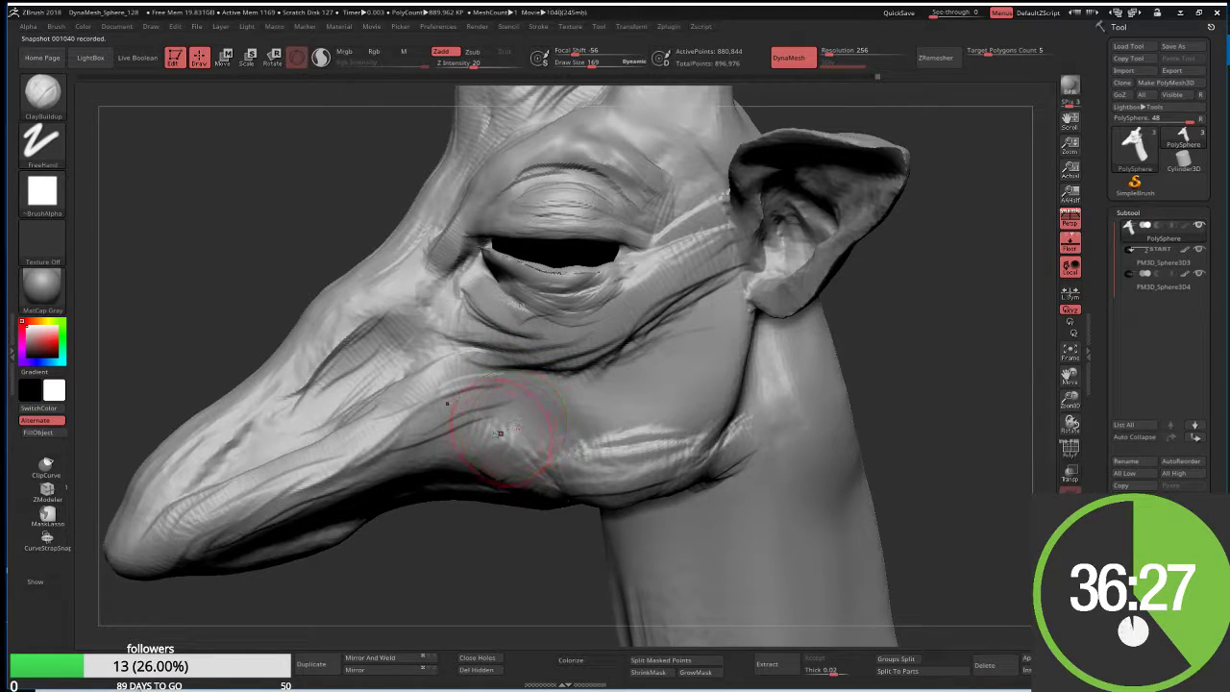
Build a raised band on the cheek below the eye, then break it into fine wrinkles
mouse_move(499, 433)
left_mouse_down()
mouse_move(595, 440)
mouse_move(581, 452)
mouse_move(591, 442)
mouse_move(523, 420)
mouse_move(654, 461)
mouse_move(720, 433)
mouse_move(724, 357)
mouse_move(682, 442)
left_mouse_up()
mouse_move(711, 317)
left_mouse_down()
mouse_move(672, 446)
mouse_move(638, 471)
left_mouse_up()
mouse_move(663, 327)
left_mouse_down()
mouse_move(631, 394)
mouse_move(586, 432)
mouse_move(605, 413)
left_mouse_up()
mouse_move(429, 317)
left_mouse_down("alt")
mouse_move(429, 244)
mouse_move(520, 242)
mouse_move(570, 302)
left_mouse_up("alt")
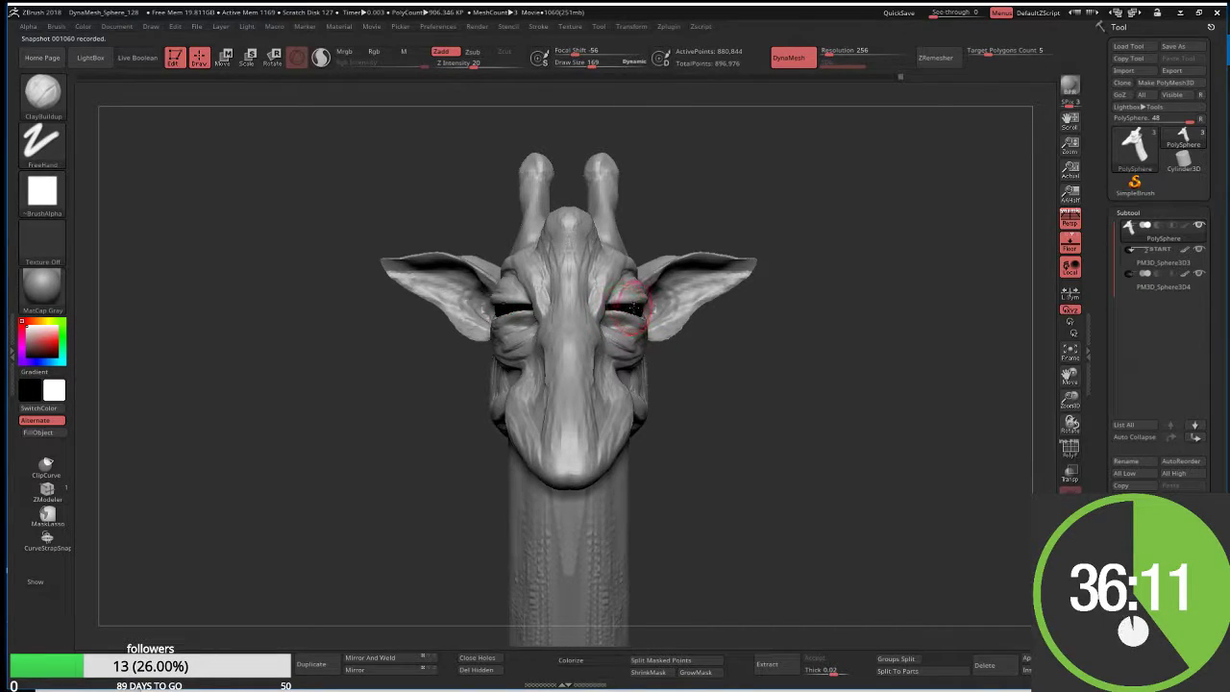
With an enlarged brush, reshape both eye areas symmetrically and push the shape of the nose
key("w")
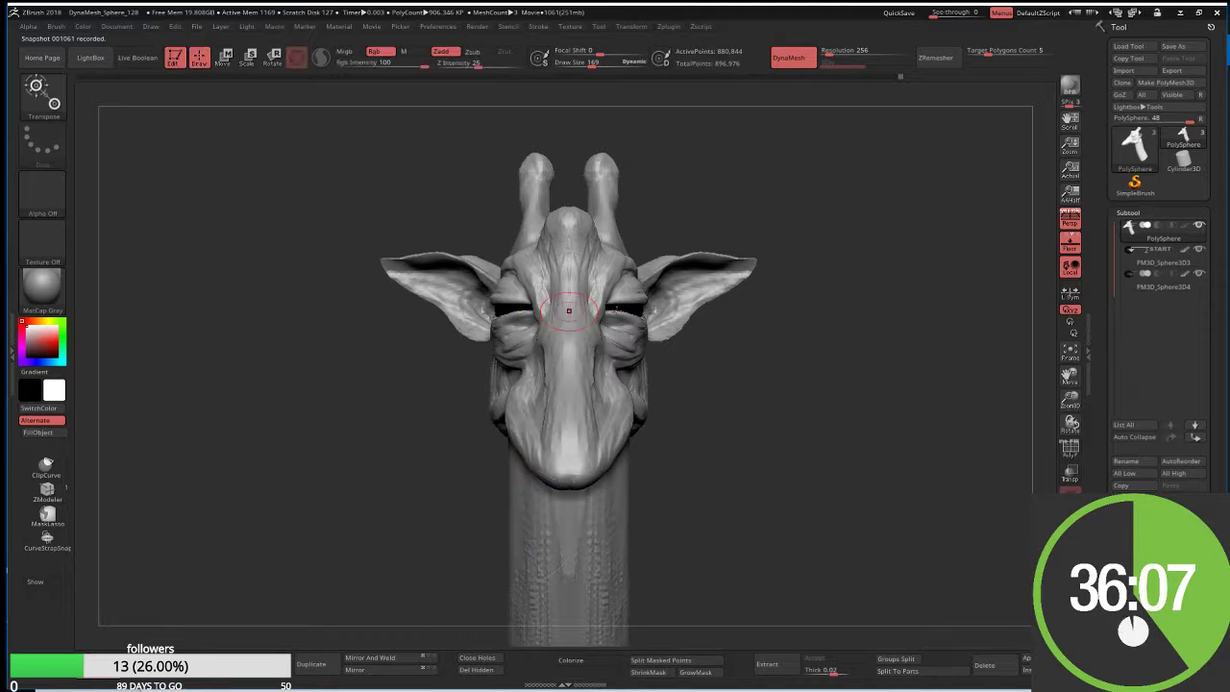
key("q")
mouse_move(619, 302)
left_mouse_down()
mouse_move(627, 285)
mouse_move(672, 288)
mouse_move(634, 328)
left_mouse_up()
key("s")
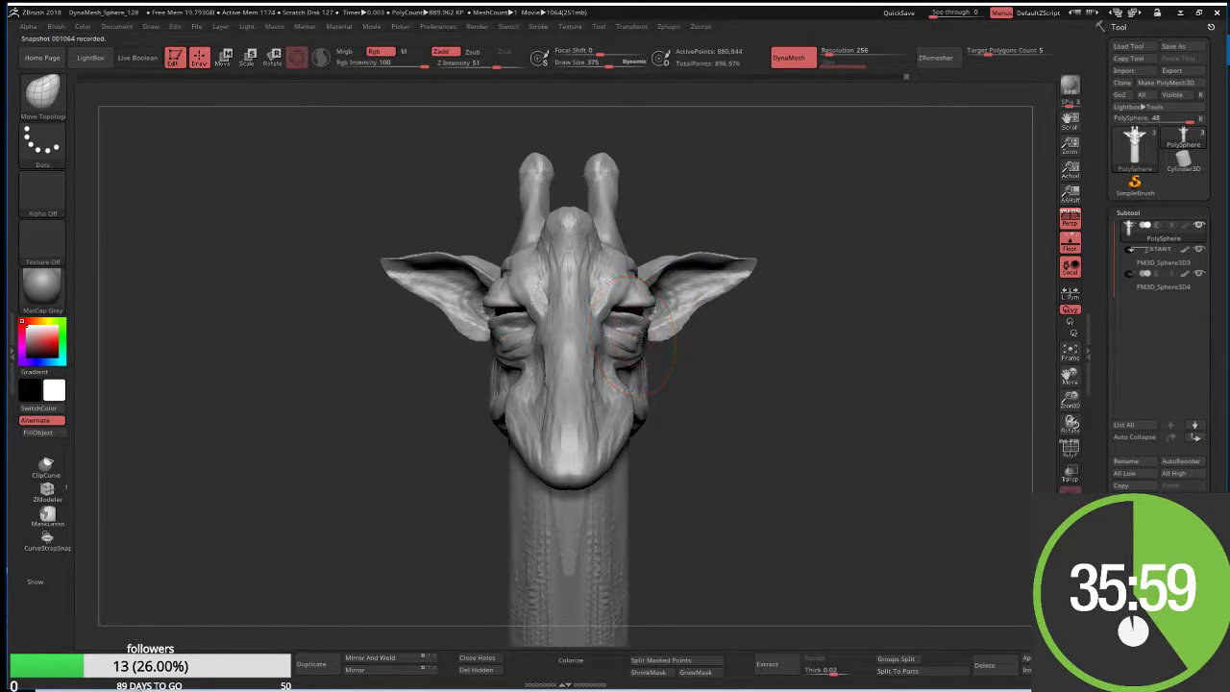
left_click_drag(629, 331, 644, 334)
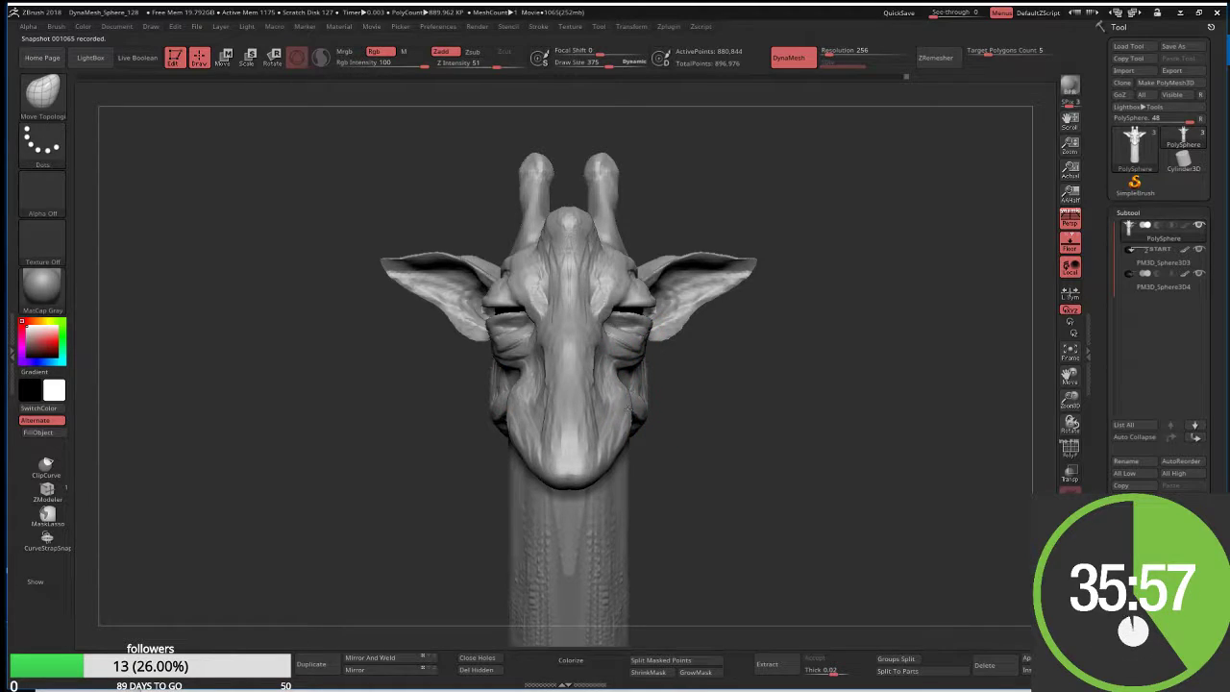
left_click_drag(590, 425, 615, 442)
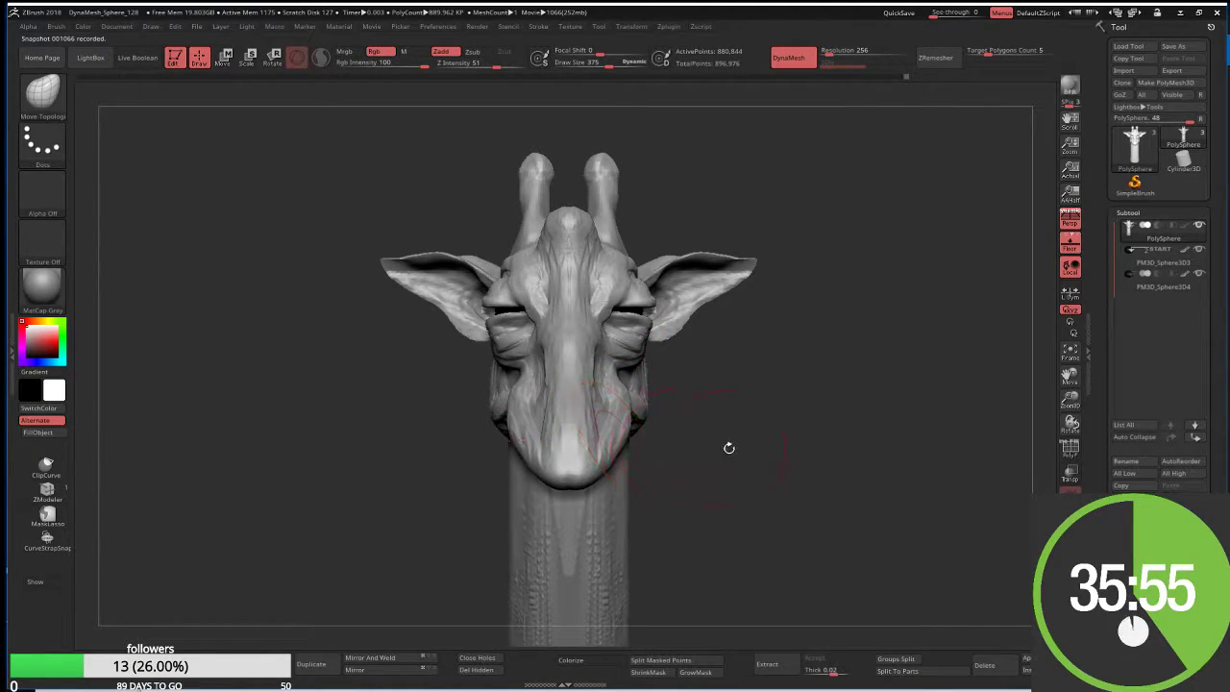
left_click_drag(728, 448, 618, 288)
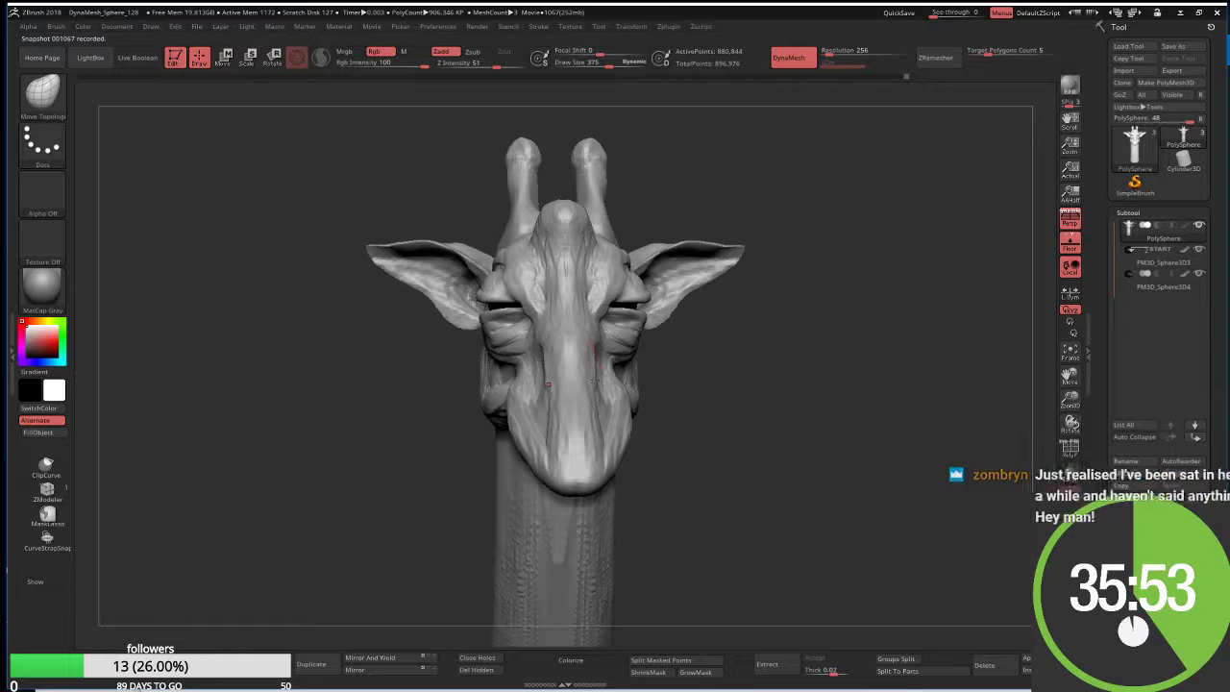
mouse_move(596, 413)
left_mouse_down()
mouse_move(582, 303)
mouse_move(577, 356)
left_mouse_up()
At brush size 251, refine the nose's sides, lower nose and left ridge
key("[")
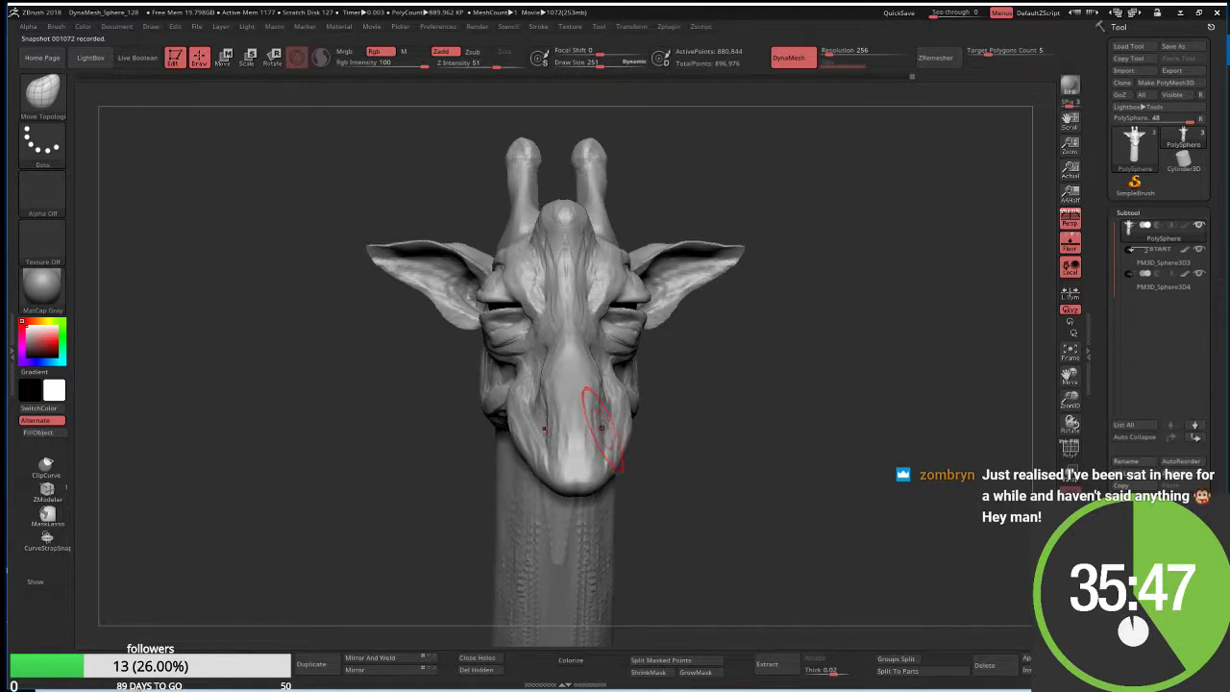
left_click_drag(574, 423, 587, 435)
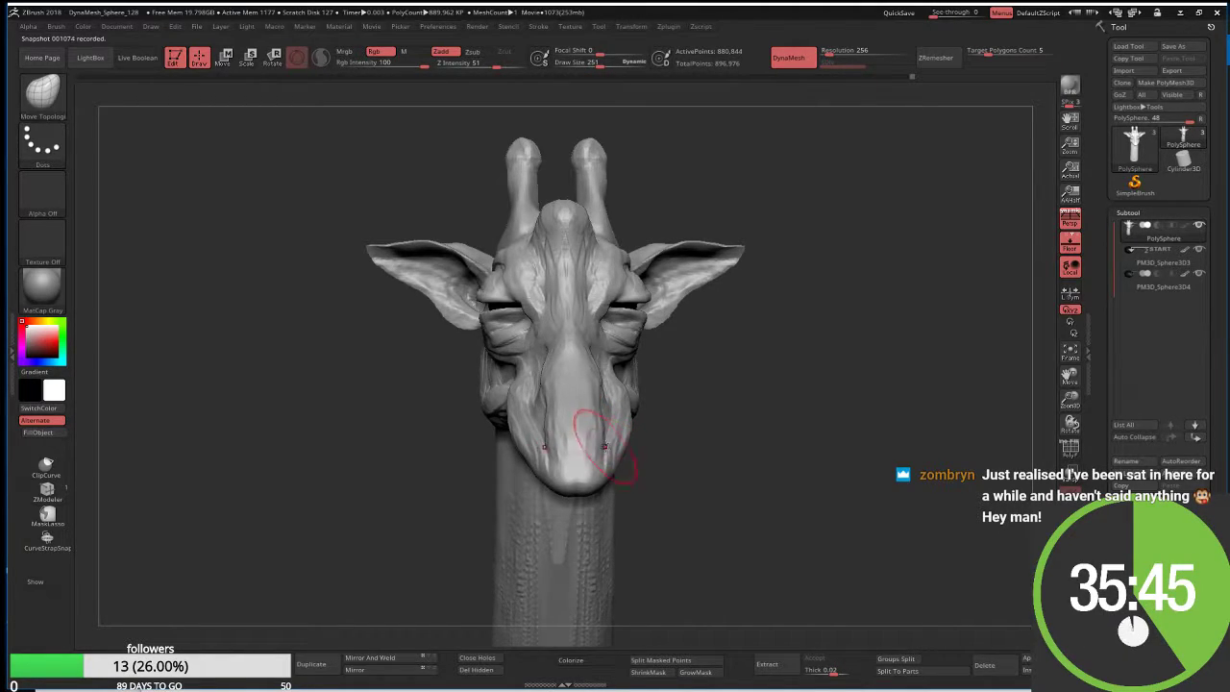
right_click_drag(618, 442, 641, 409)
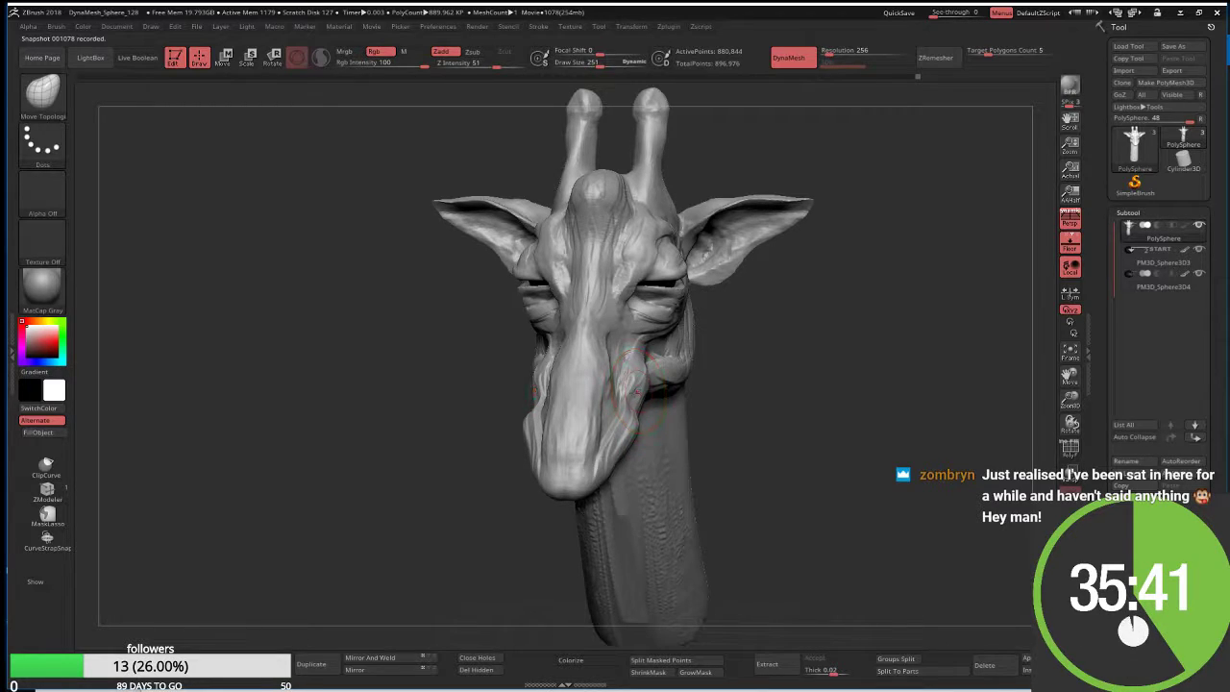
left_click_drag(629, 361, 638, 384)
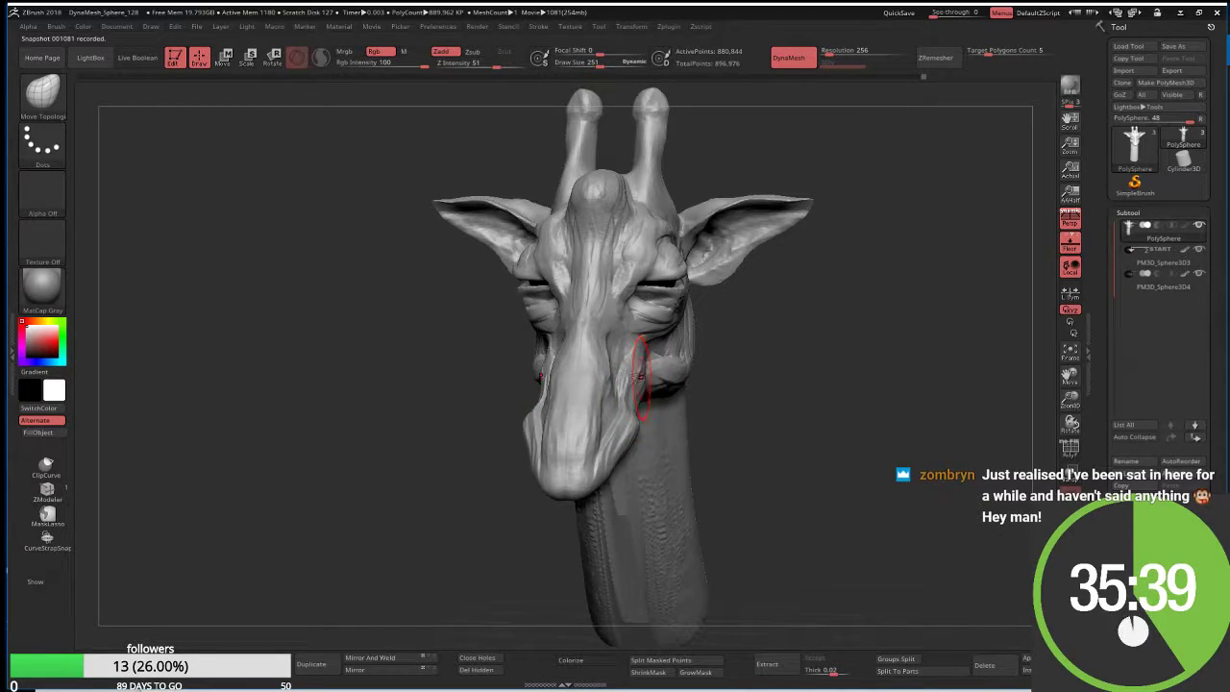
right_click_drag(576, 371, 624, 463)
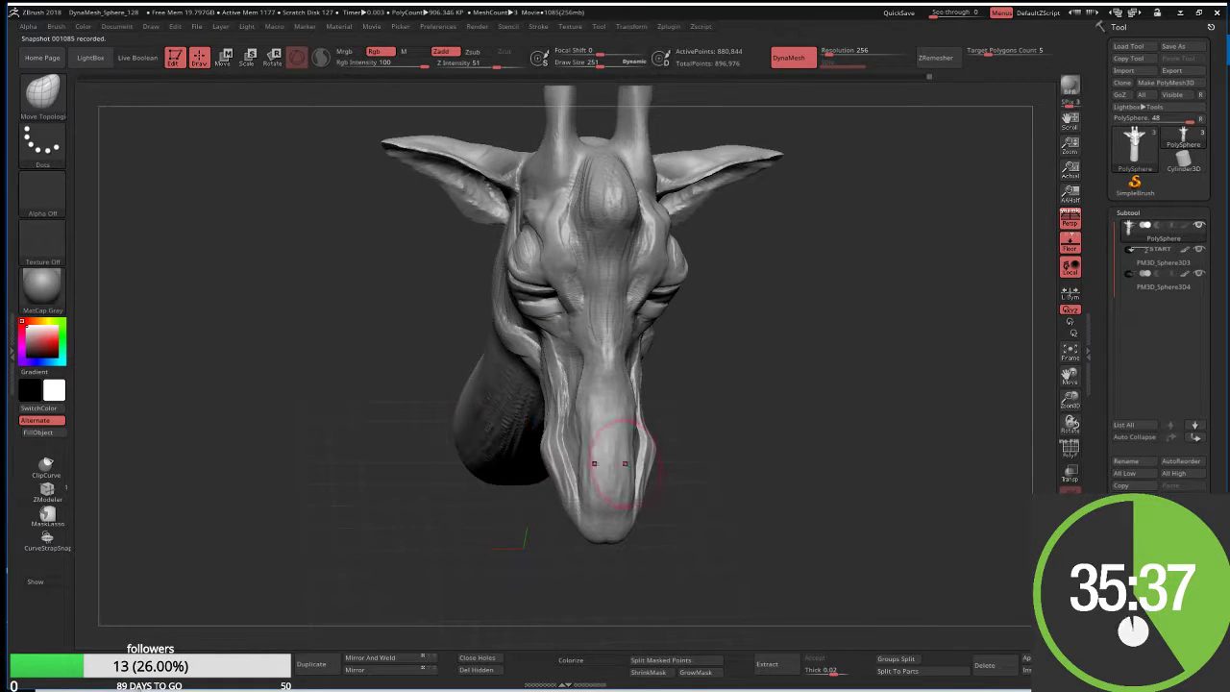
left_click_drag(653, 475, 631, 480)
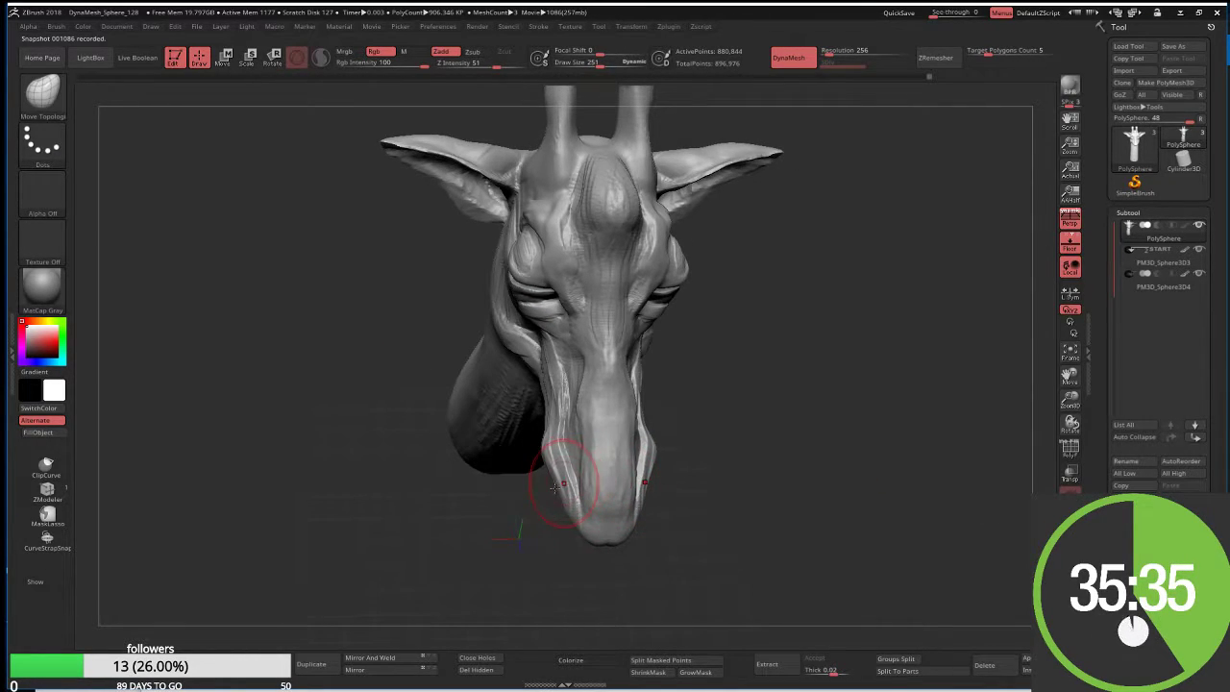
mouse_move(555, 487)
left_mouse_down()
mouse_move(526, 442)
mouse_move(556, 448)
mouse_move(538, 418)
mouse_move(554, 409)
mouse_move(554, 386)
left_mouse_up()
At brush size 482, reshape the cheeks, the areas beside the ears and the forehead between the horns
left_click_drag(716, 330, 699, 288)
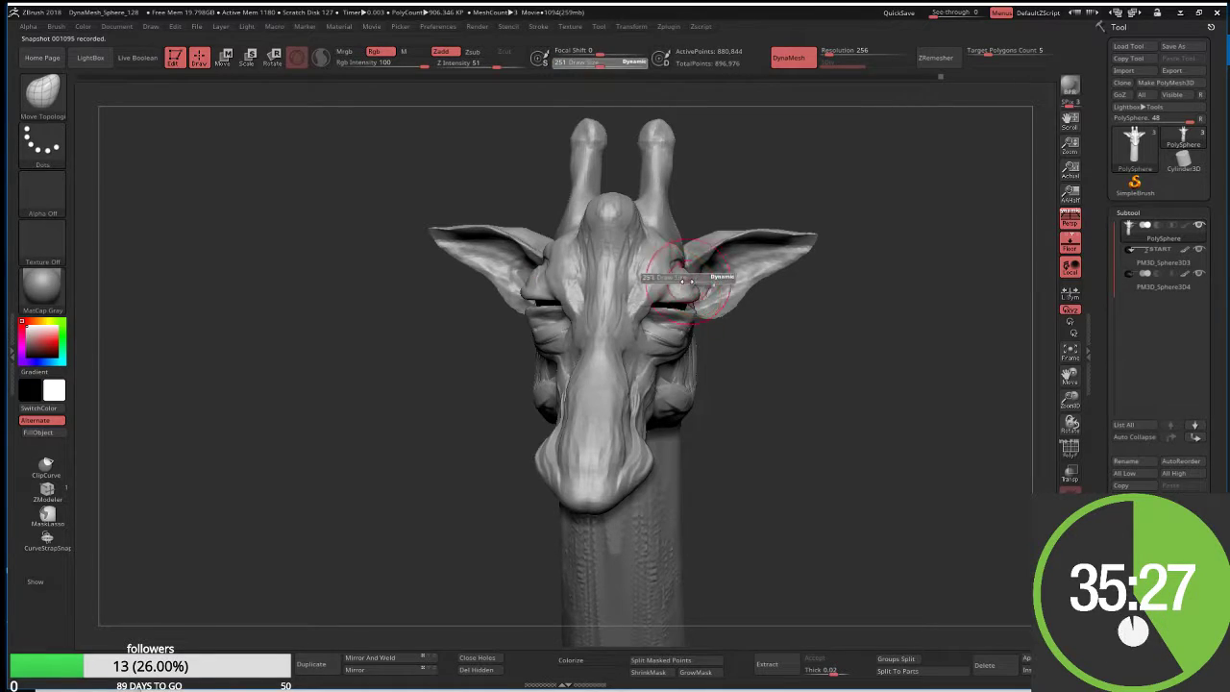
key("s")
left_click_drag(704, 286, 716, 286)
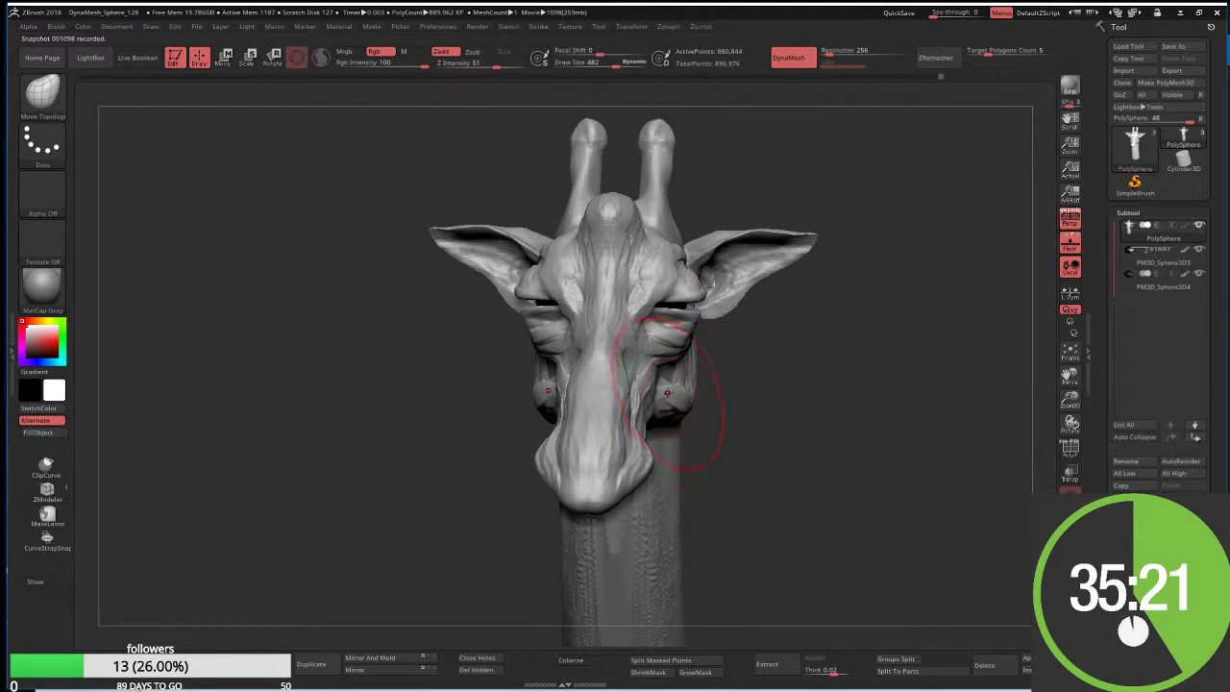
mouse_move(684, 408)
left_mouse_down()
mouse_move(702, 369)
mouse_move(677, 380)
mouse_move(706, 343)
left_mouse_up()
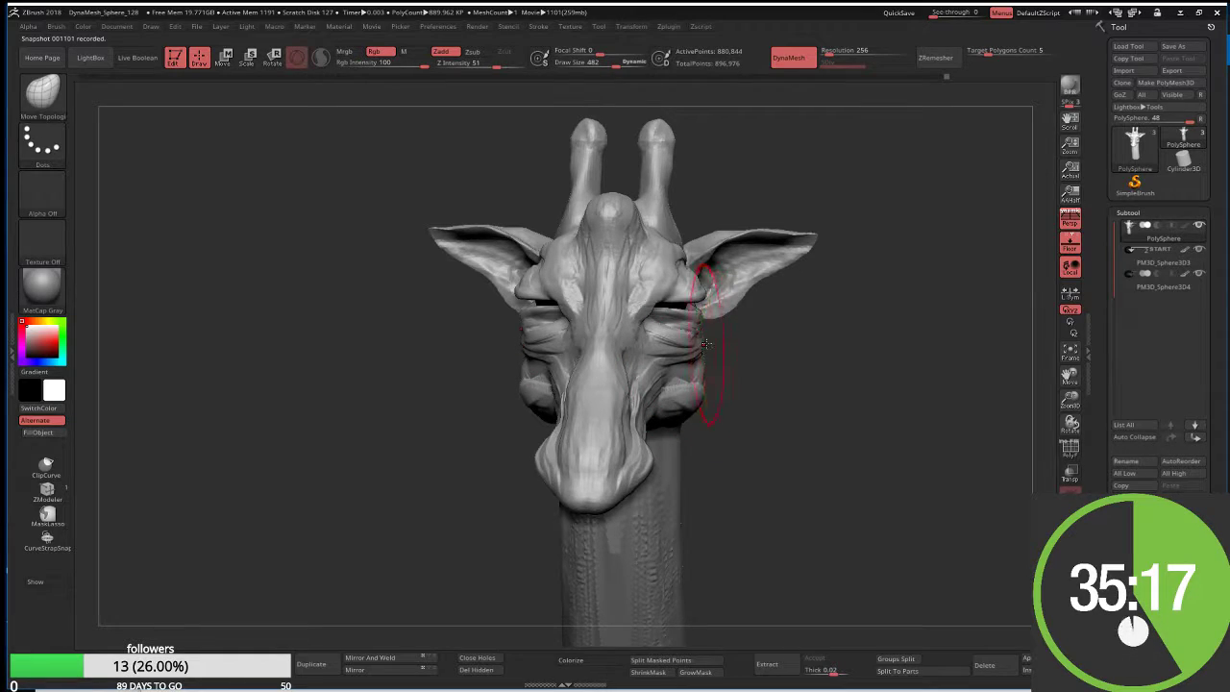
left_click_drag(672, 302, 716, 280)
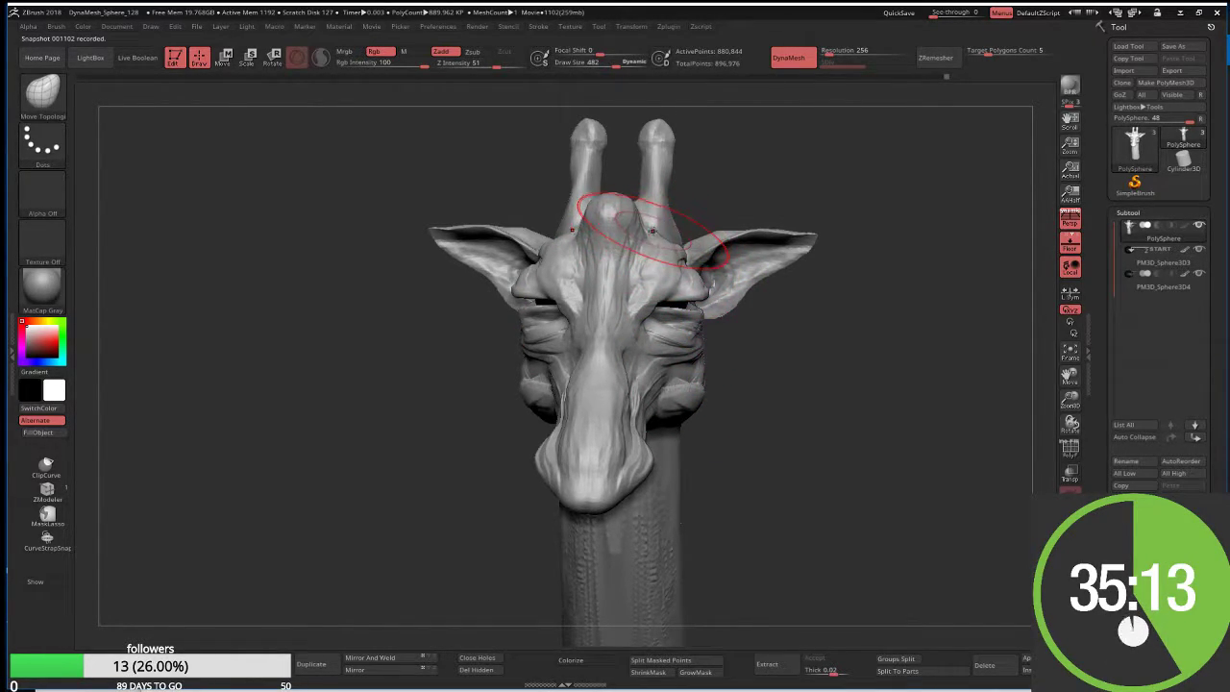
left_click_drag(615, 206, 632, 248)
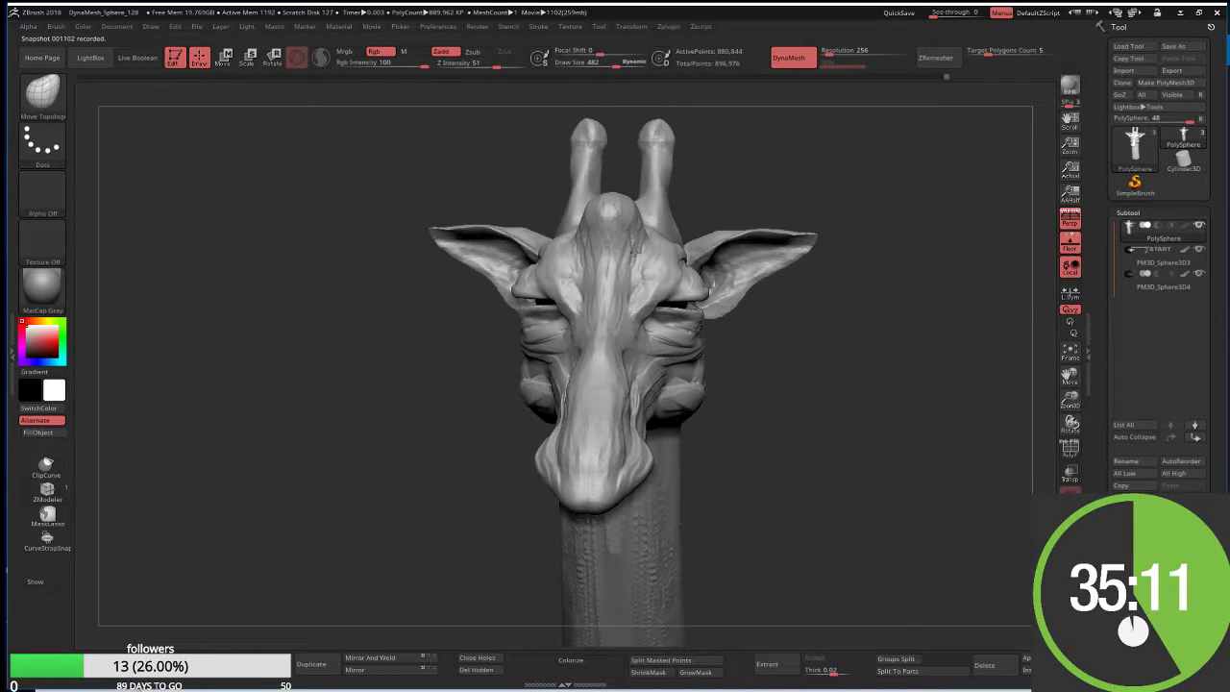
mouse_move(625, 207)
left_mouse_down()
mouse_move(636, 242)
mouse_move(641, 211)
left_mouse_up()
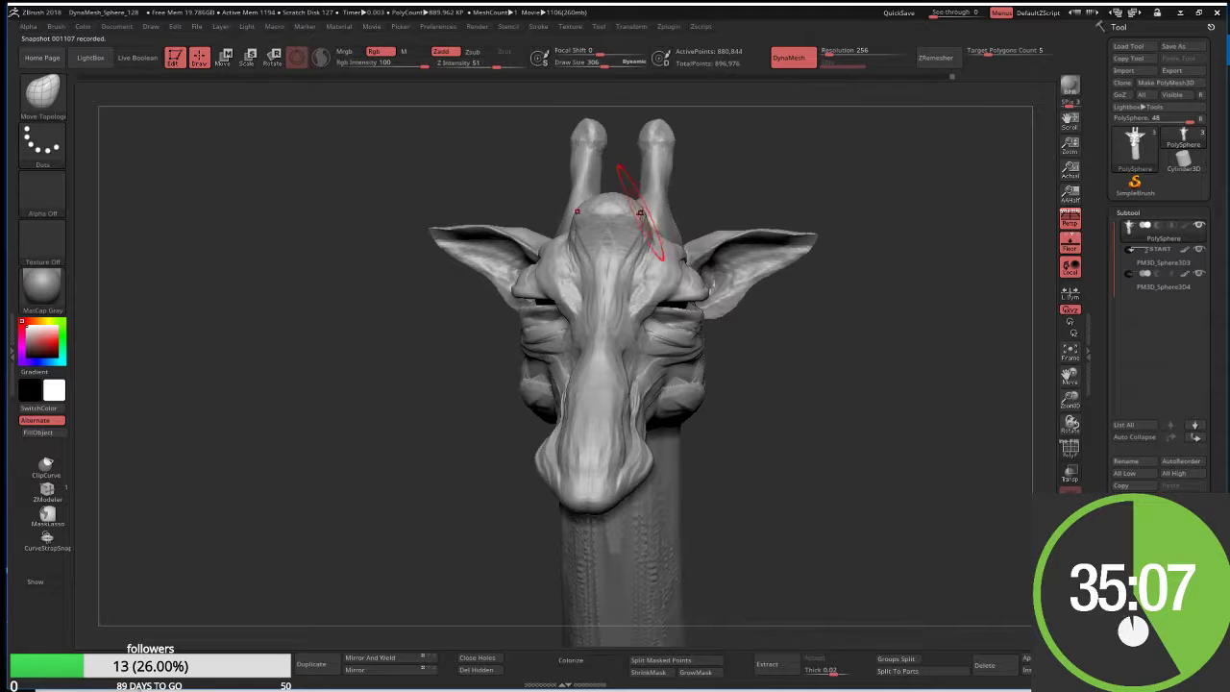
From a straight front view, shrink Draw Size to 169 and deepen both eye sockets
left_click_drag(751, 173, 758, 183, "shift")
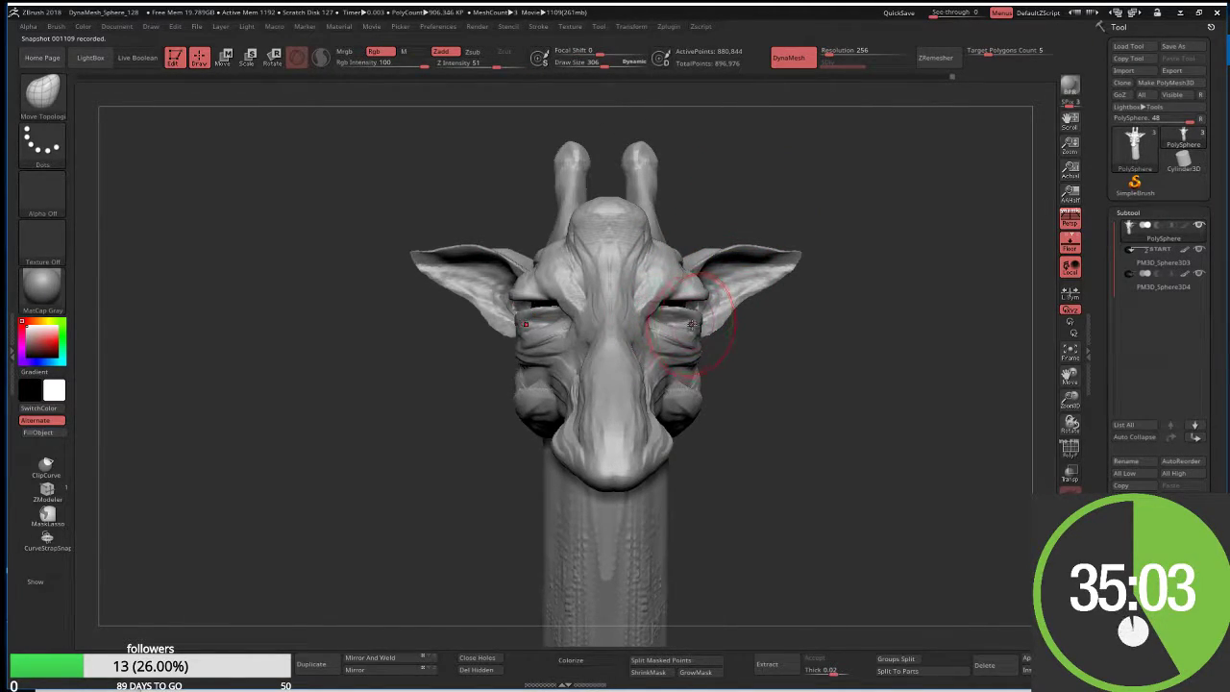
key("bracketleft")
key("bracketleft")
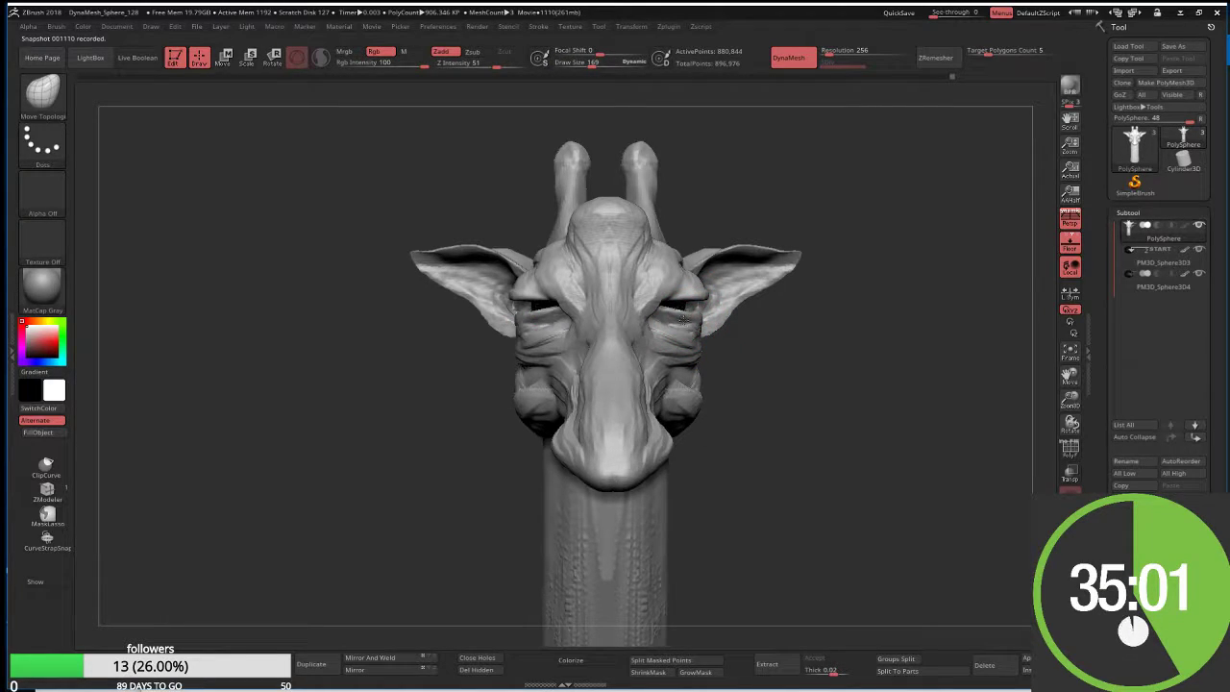
mouse_move(682, 317)
left_mouse_down()
mouse_move(680, 330)
mouse_move(694, 312)
mouse_move(696, 326)
left_mouse_up()
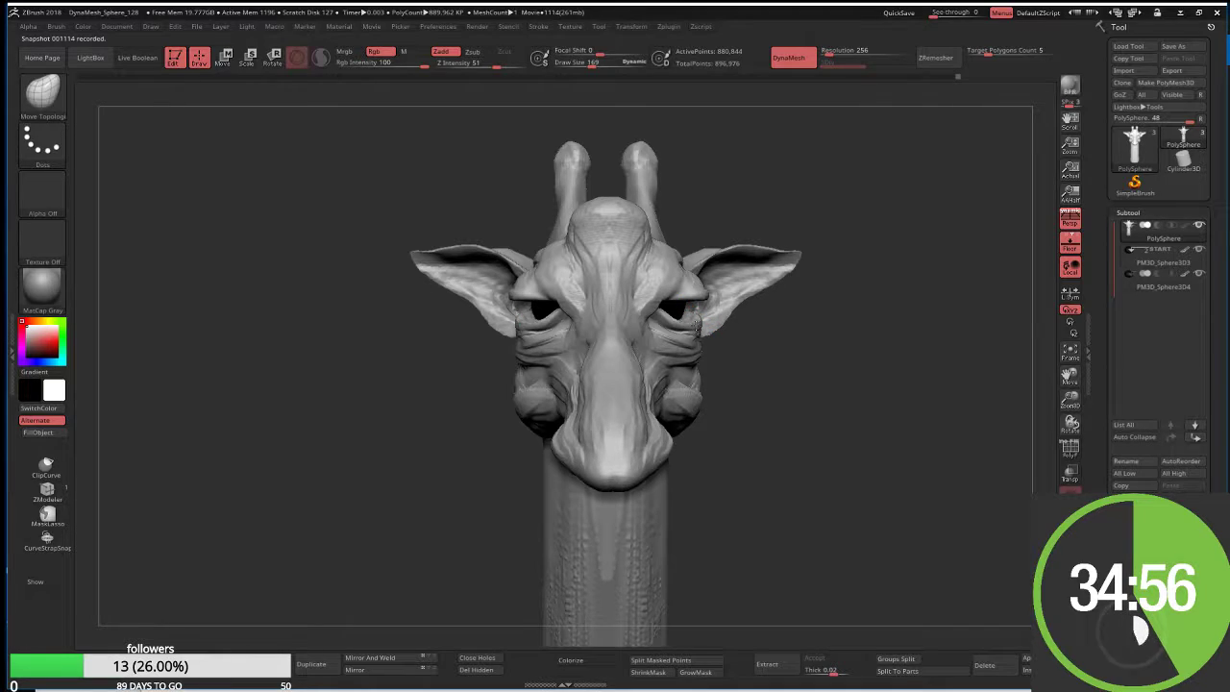
Slide the PM3D_Sphere3D3 eyeball sideways along the X axis
left_click(1133, 258)
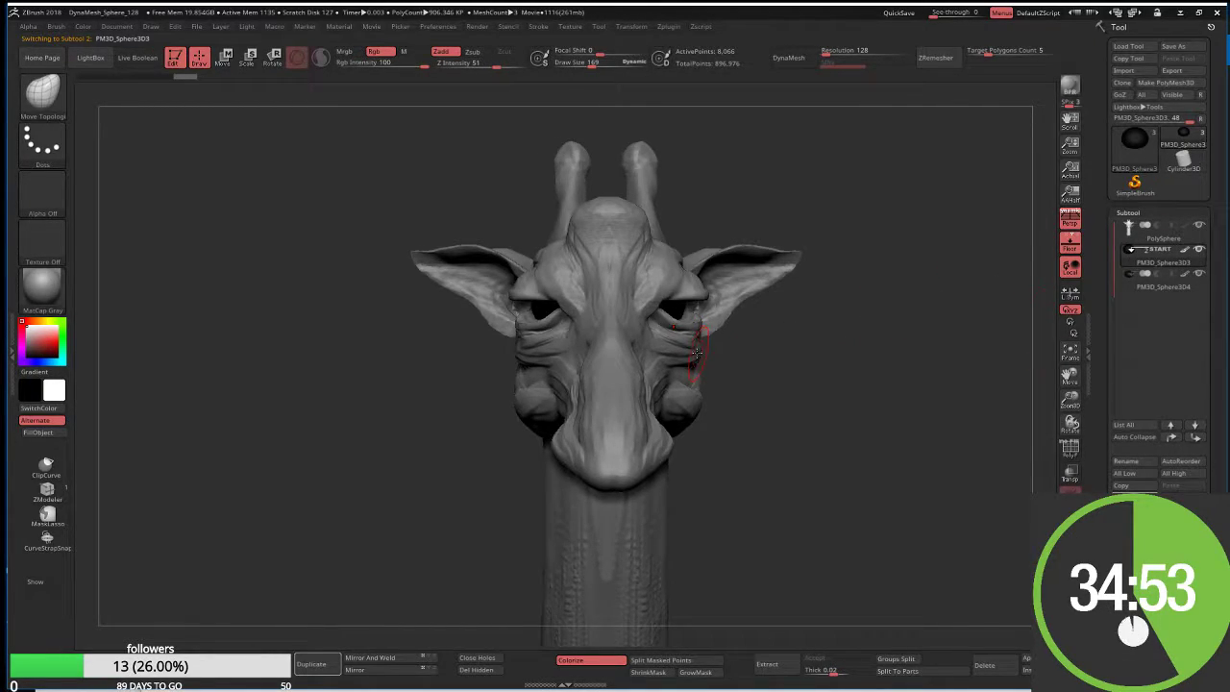
key("w")
left_click_drag(568, 299, 586, 299)
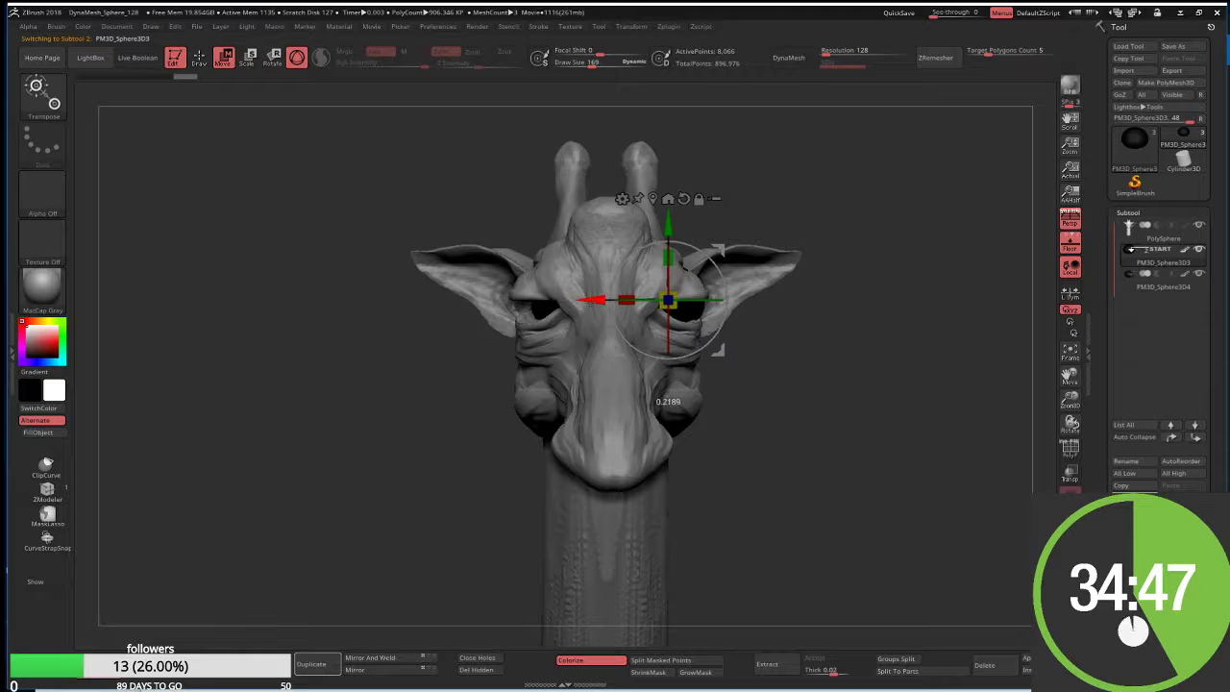
left_click_drag(586, 300, 588, 299)
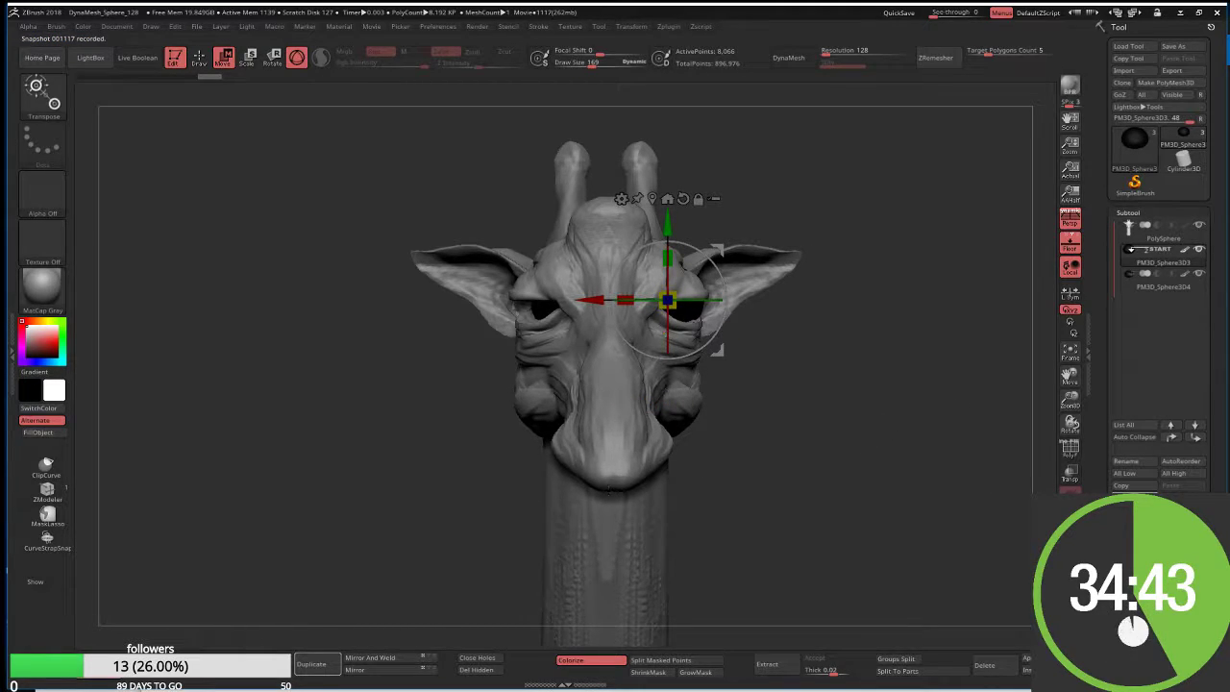
Delete the PM3D_Sphere3D4 eyeball and duplicate the remaining eyeball to replace it
left_click(1160, 286)
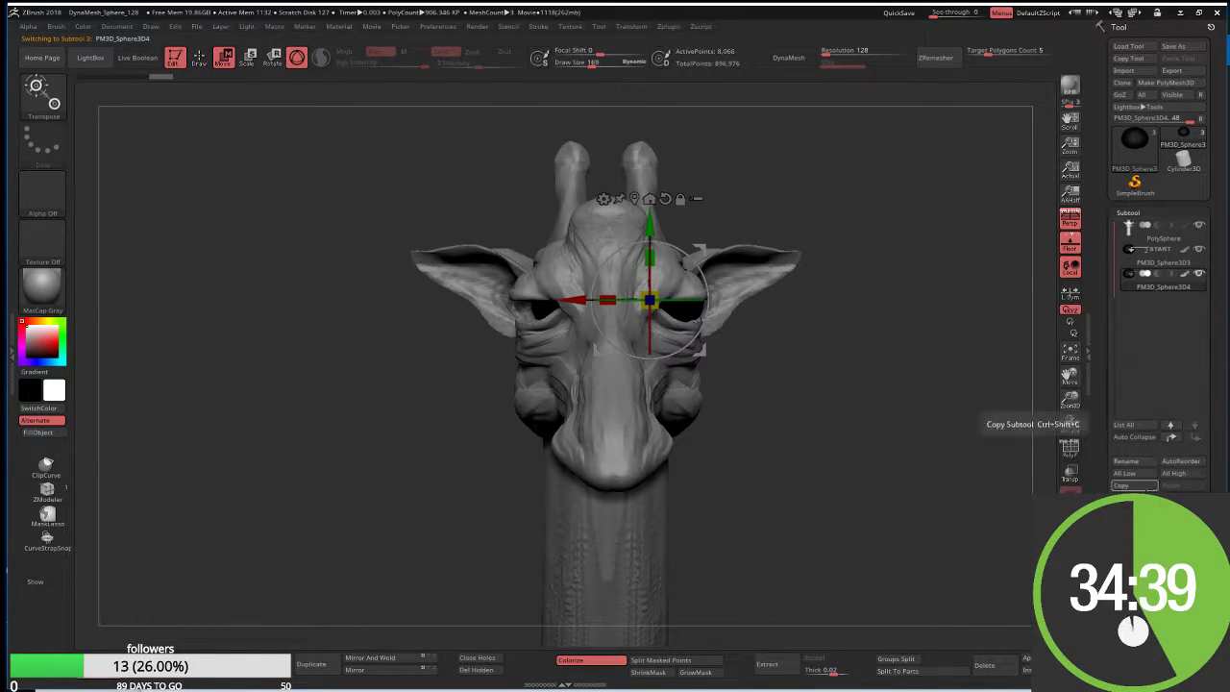
left_click(984, 665)
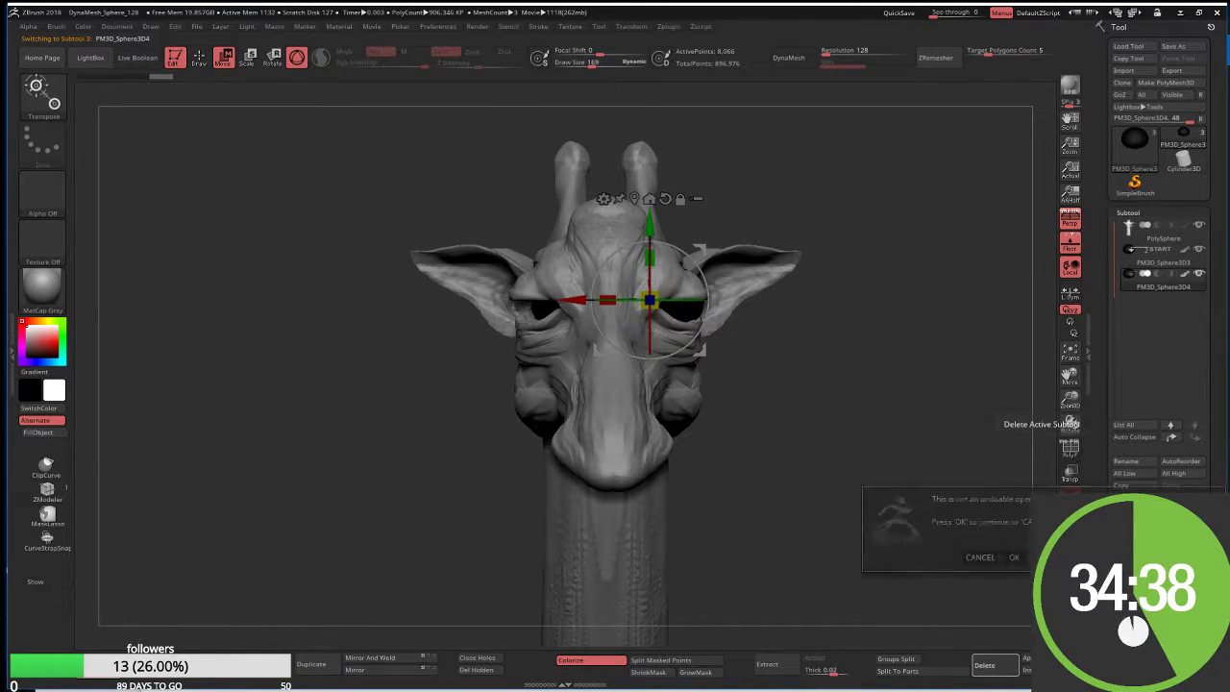
left_click(1019, 557)
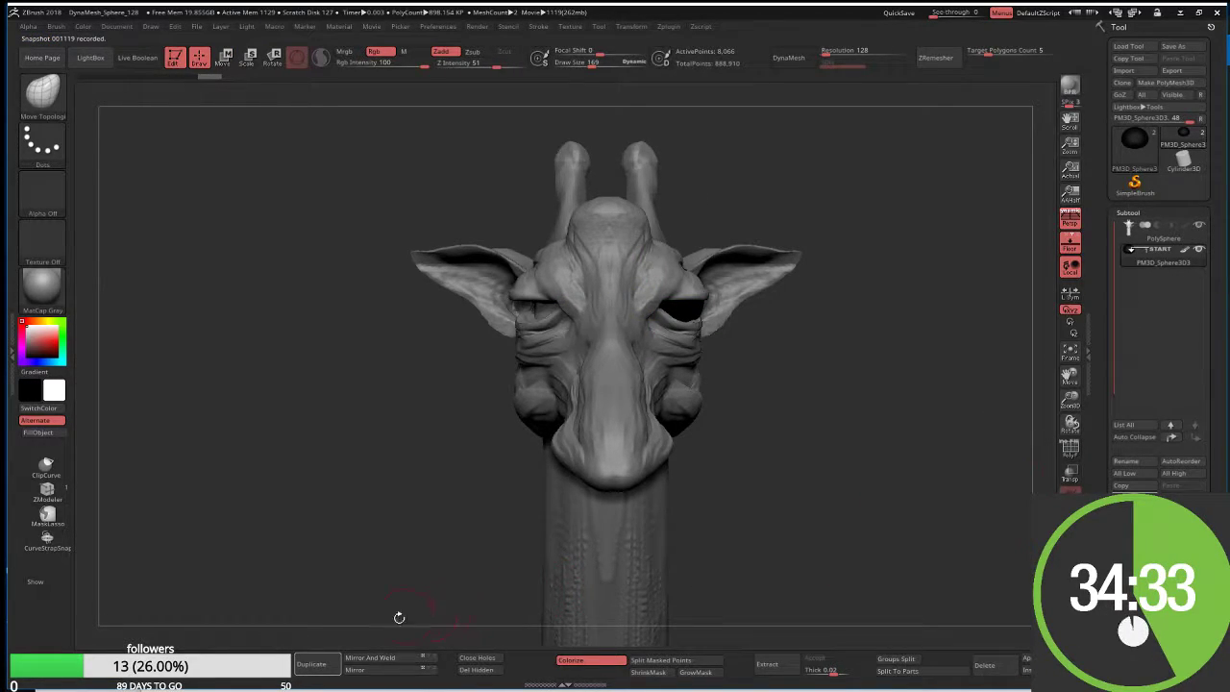
left_click(315, 664)
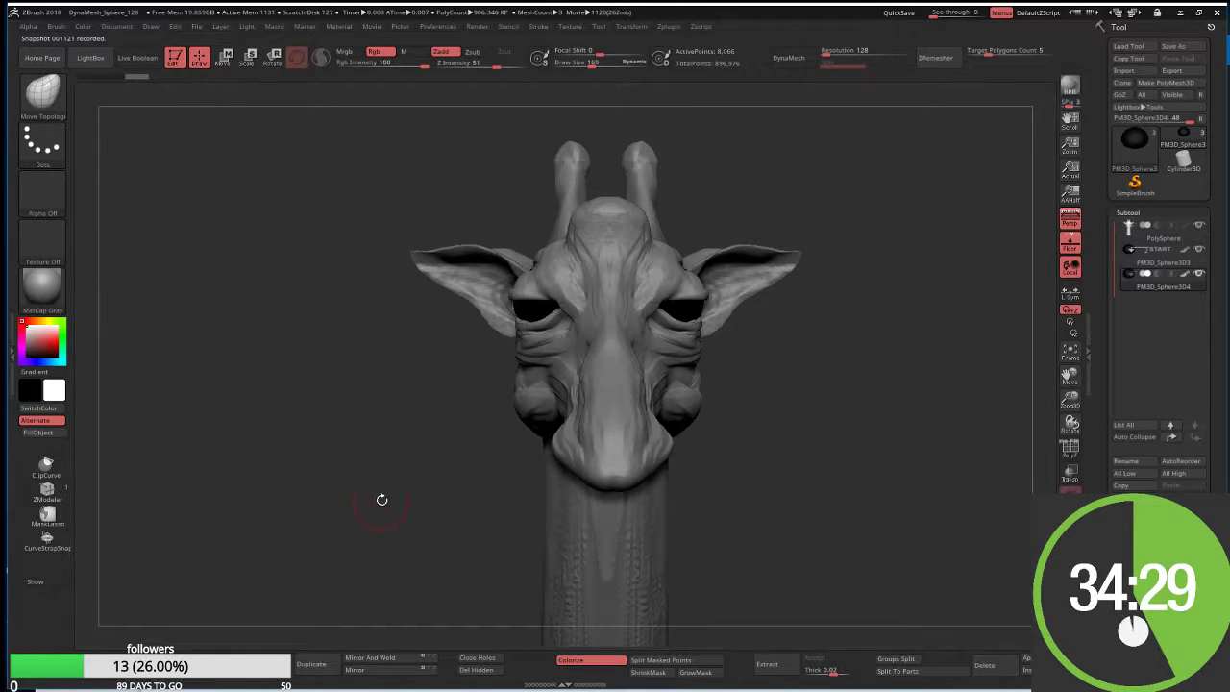
With ClayBuildup on the PolySphere head, add clay just under the eye and smooth it
left_click_drag(381, 499, 656, 404)
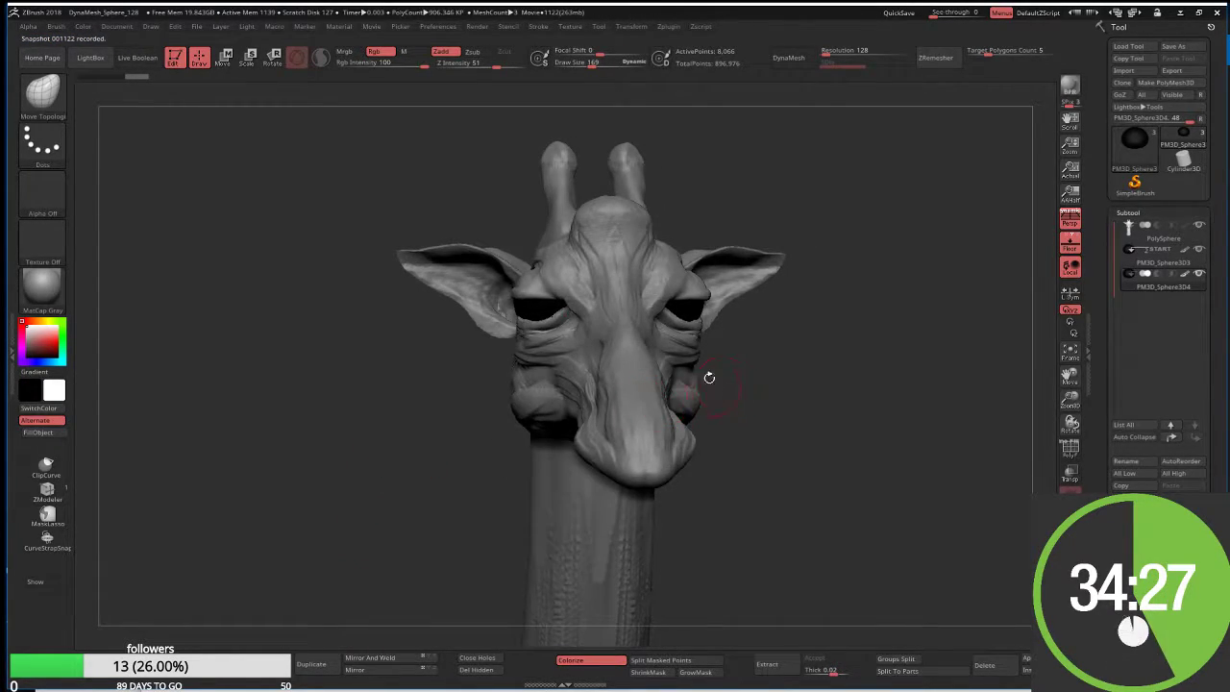
left_click_drag(764, 363, 757, 363, "shift")
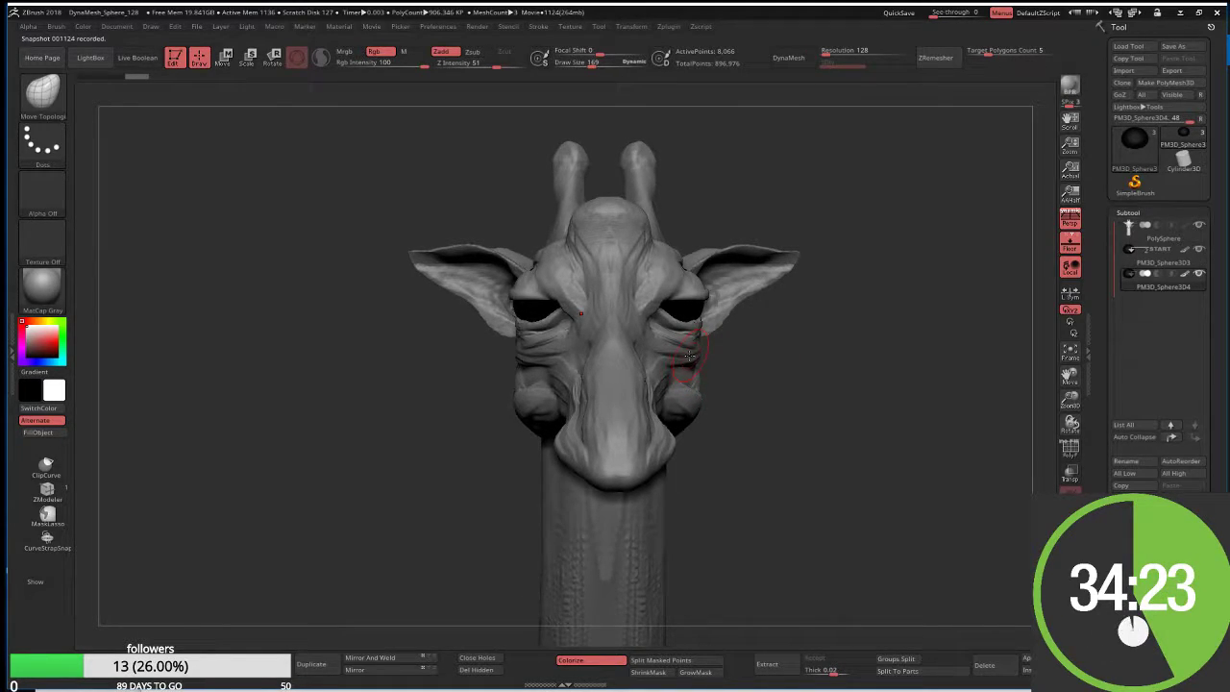
key("b")
key("c")
key("b")
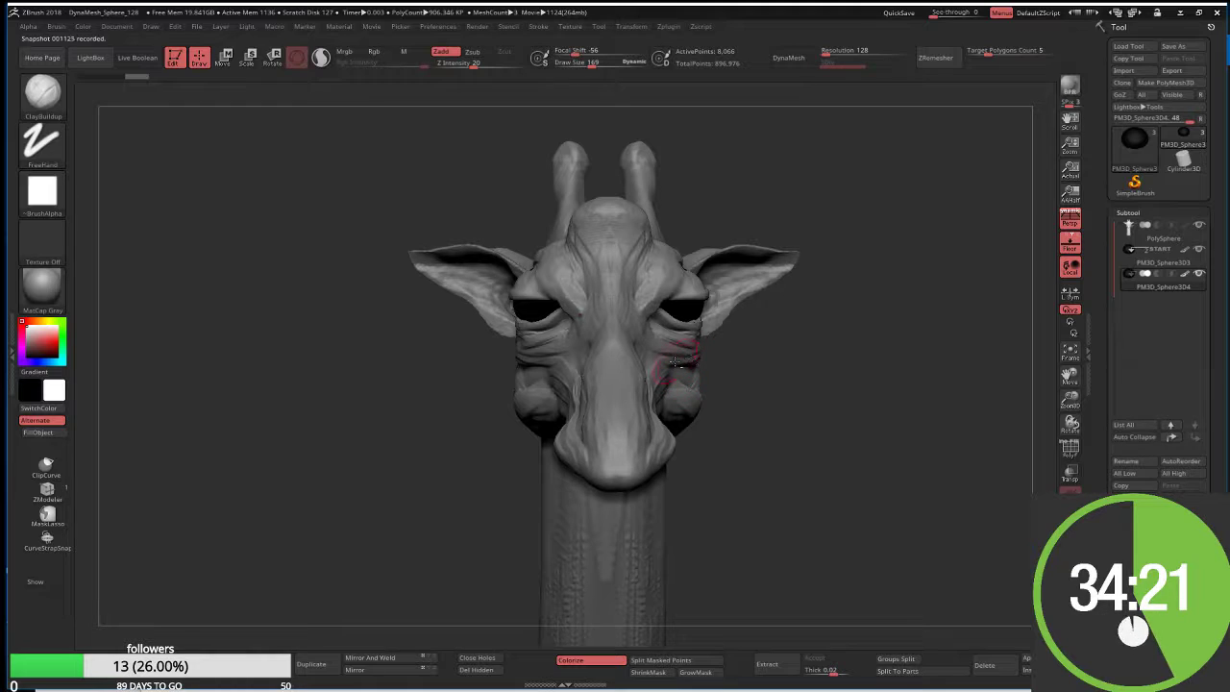
right_click_drag(677, 361, 652, 357)
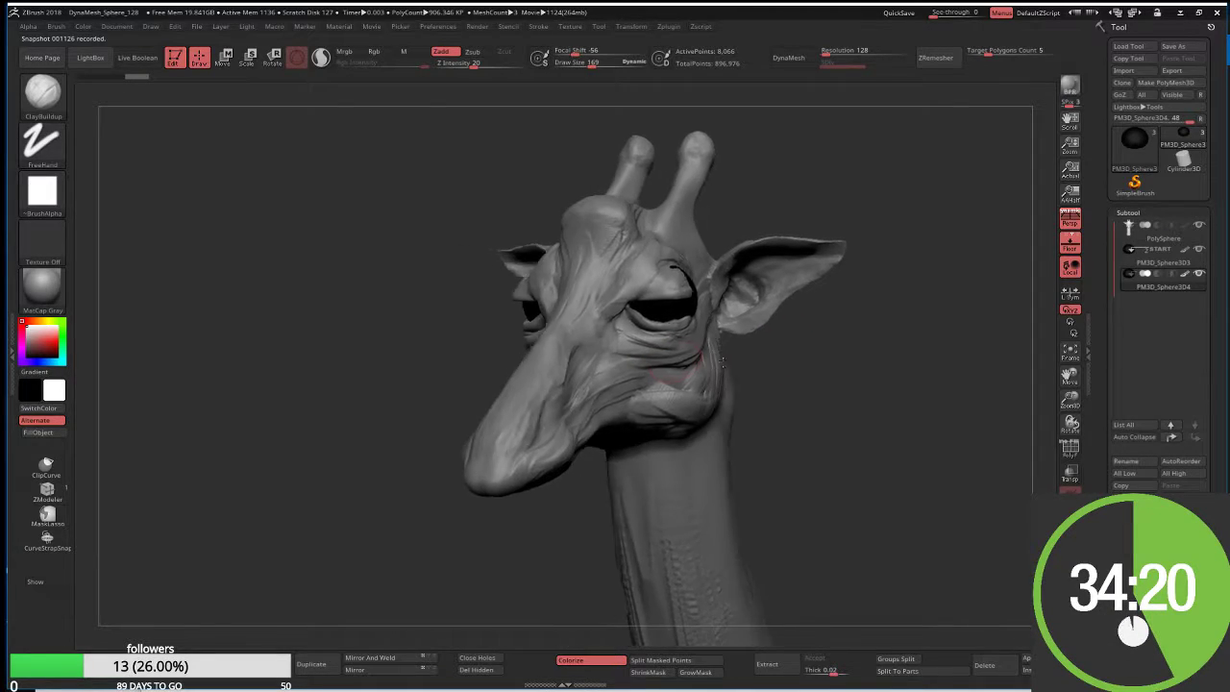
left_click(652, 359, "alt")
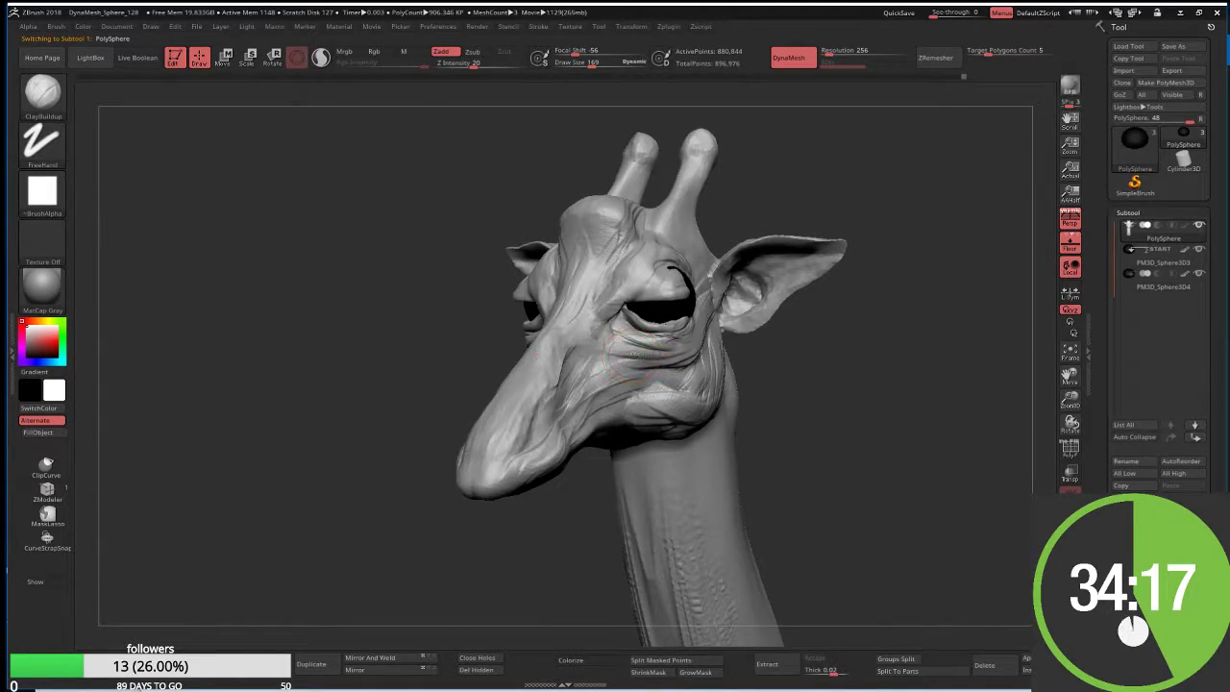
mouse_move(615, 360)
left_mouse_down()
mouse_move(663, 346)
mouse_move(651, 354)
left_mouse_up()
key("shift")
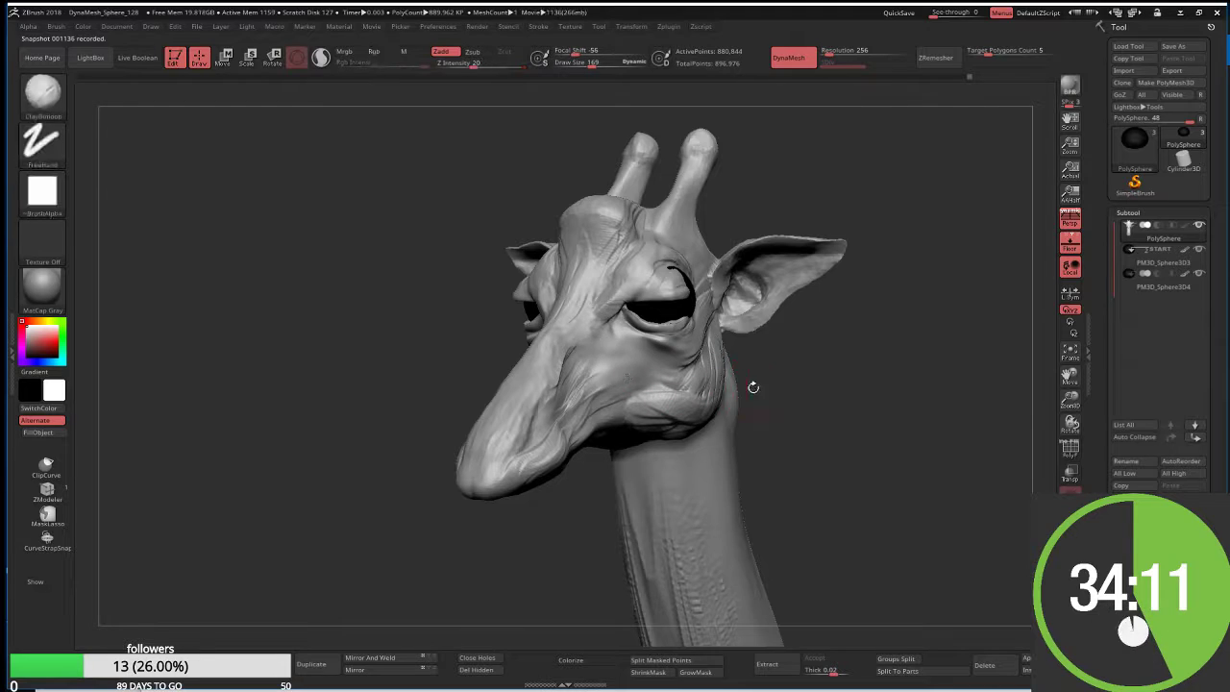
From a side profile, build up and refine the upper eye rim, then return to Move Topological
left_click_drag(749, 384, 659, 342)
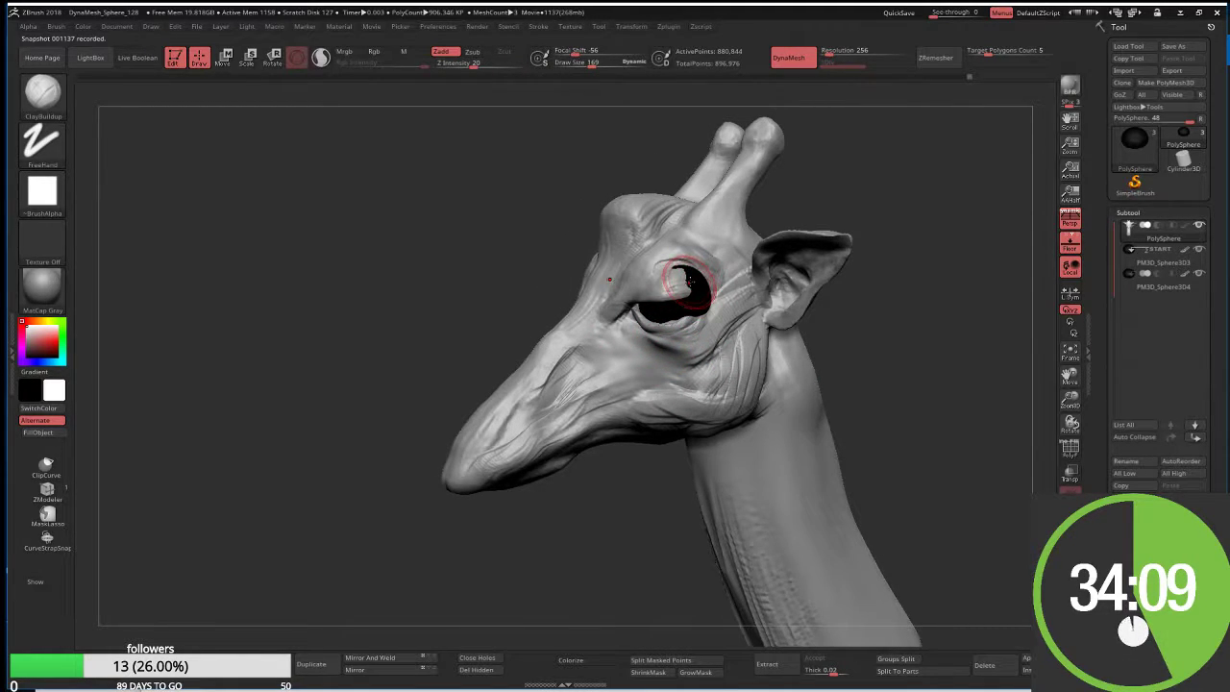
left_click_drag(686, 279, 708, 290)
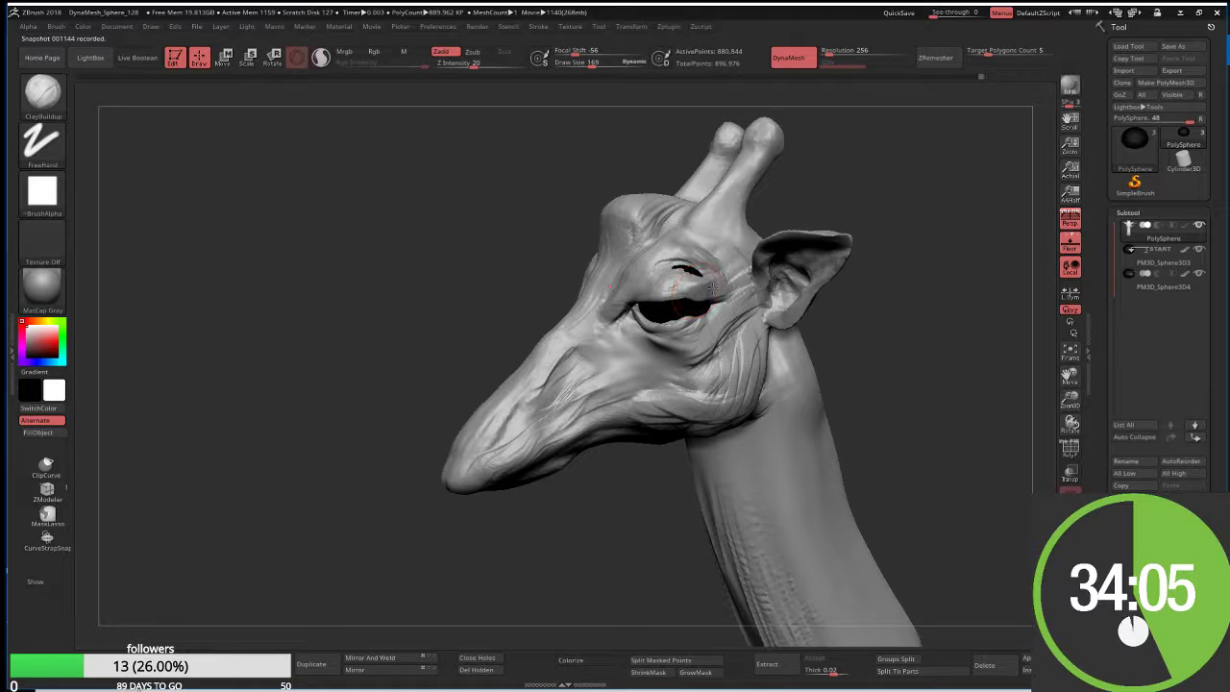
left_click_drag(672, 261, 696, 290)
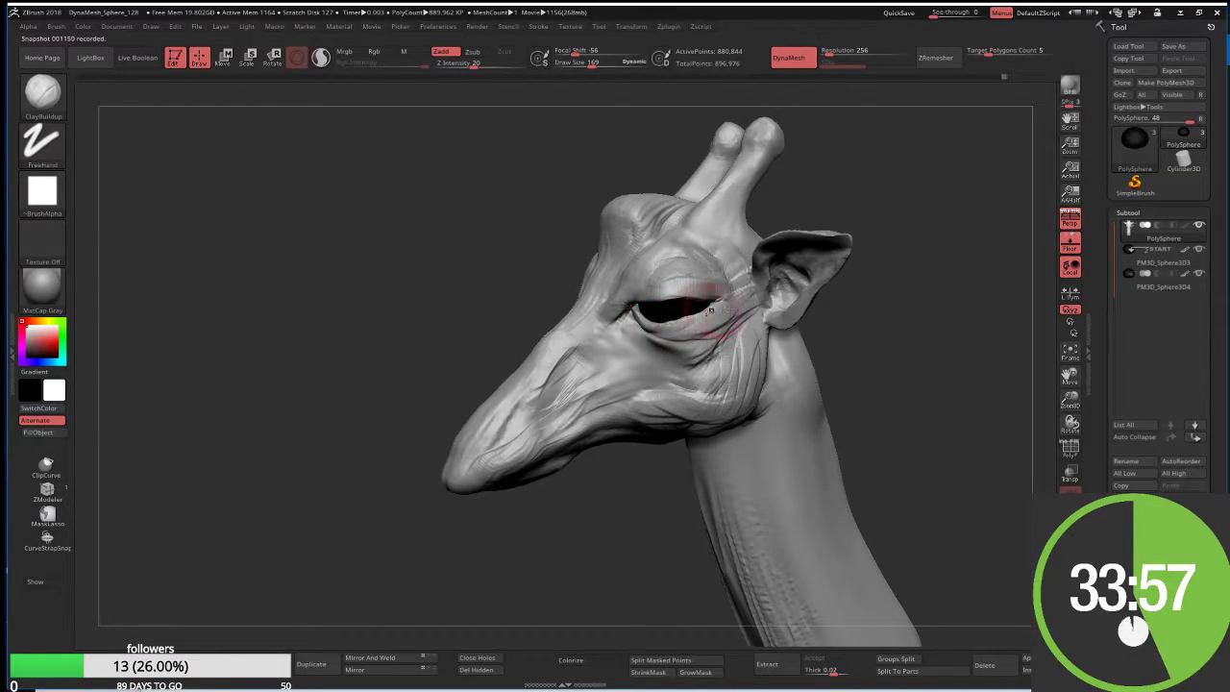
left_click_drag(876, 366, 672, 319)
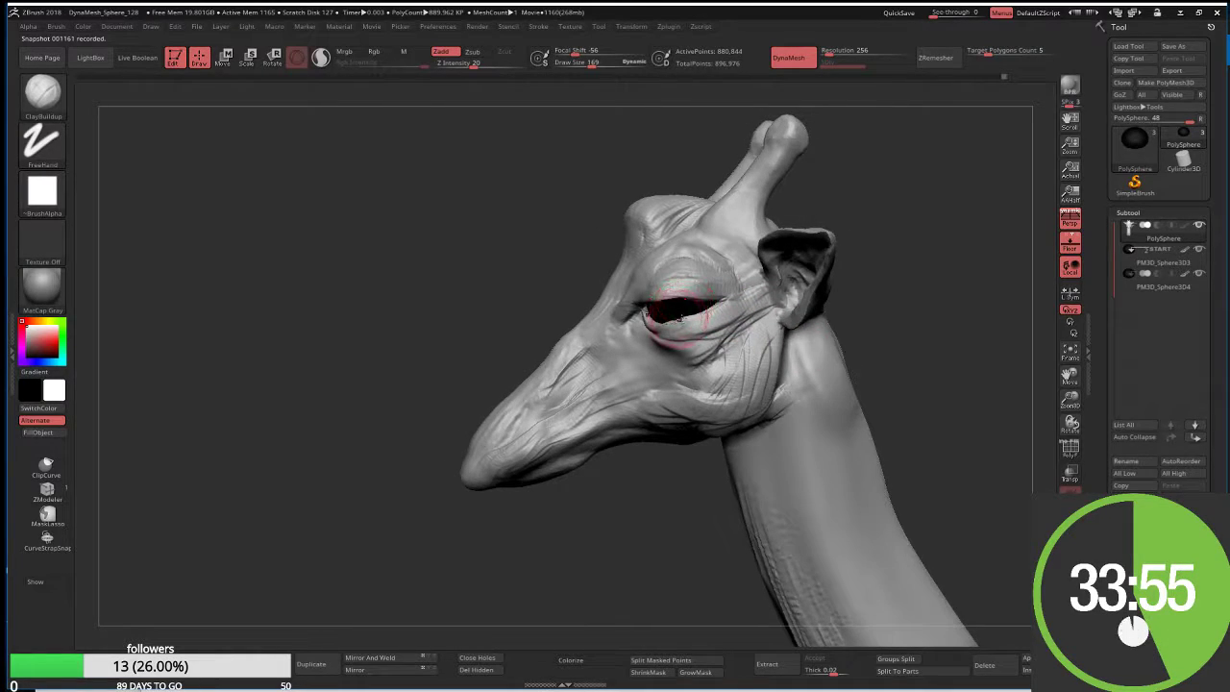
key("b")
key("m")
key("t")
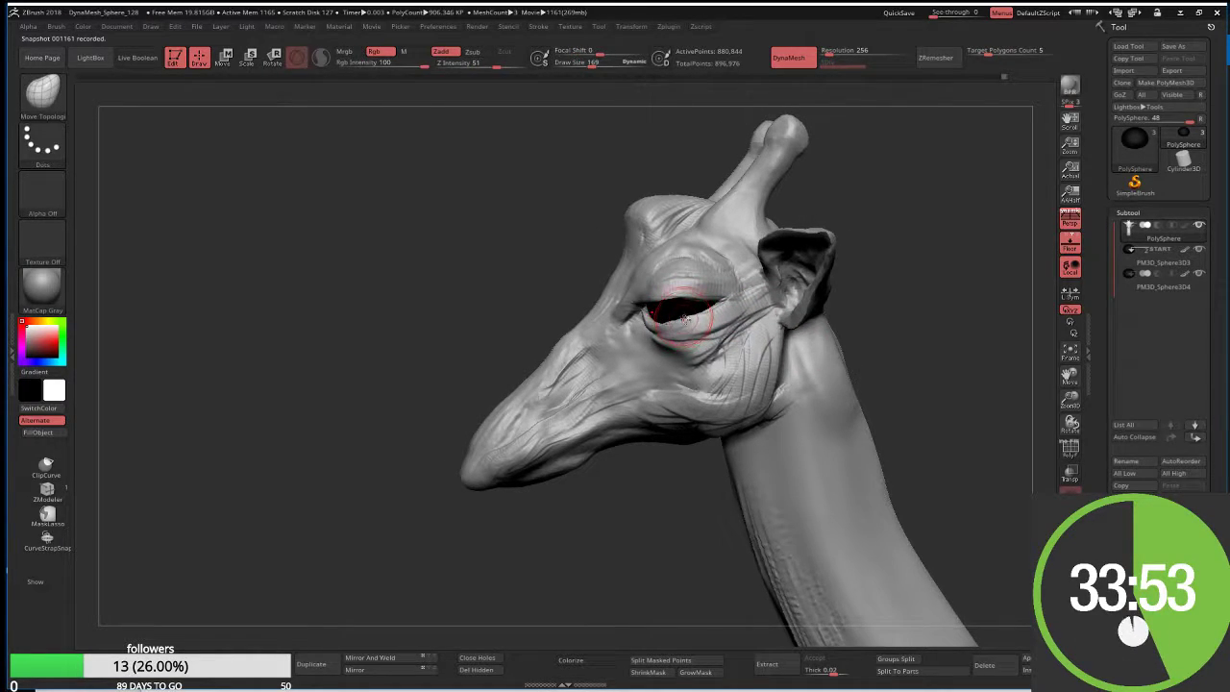
Reshape the eye opening and upper socket, then deepen both sockets at brush size 201
left_click_drag(702, 313, 715, 322)
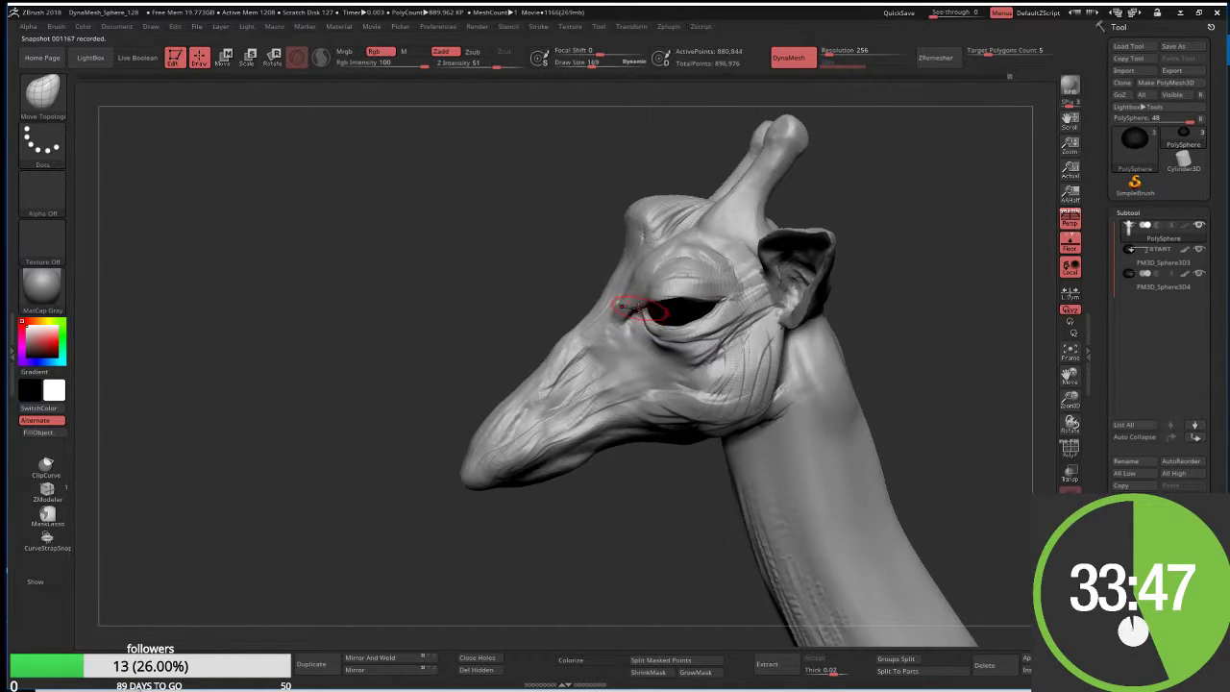
left_click_drag(623, 305, 642, 313, "shift")
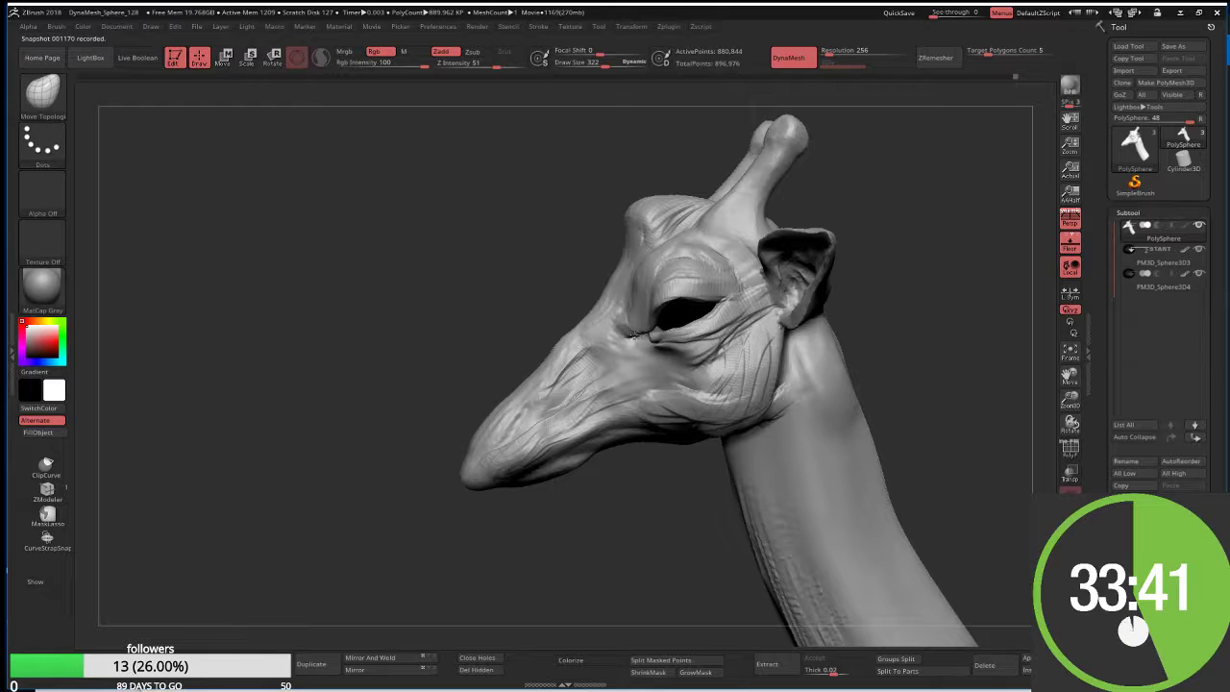
mouse_move(634, 298)
left_mouse_down()
mouse_move(687, 255)
mouse_move(637, 278)
left_mouse_up()
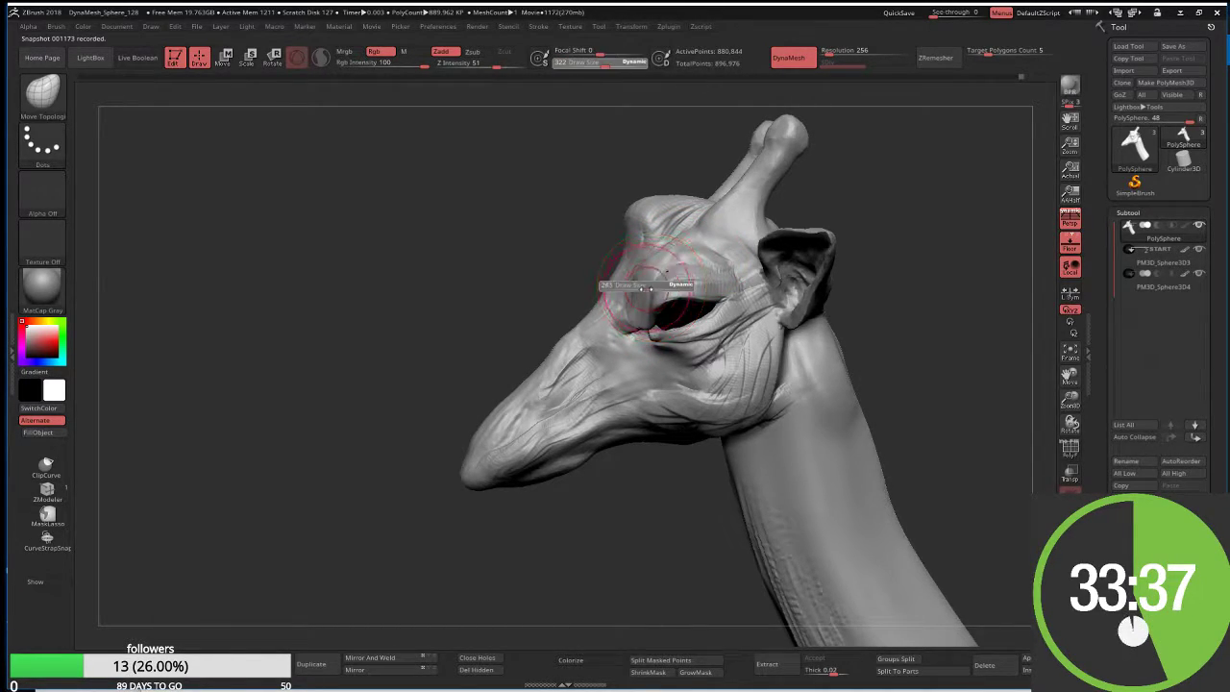
key("[")
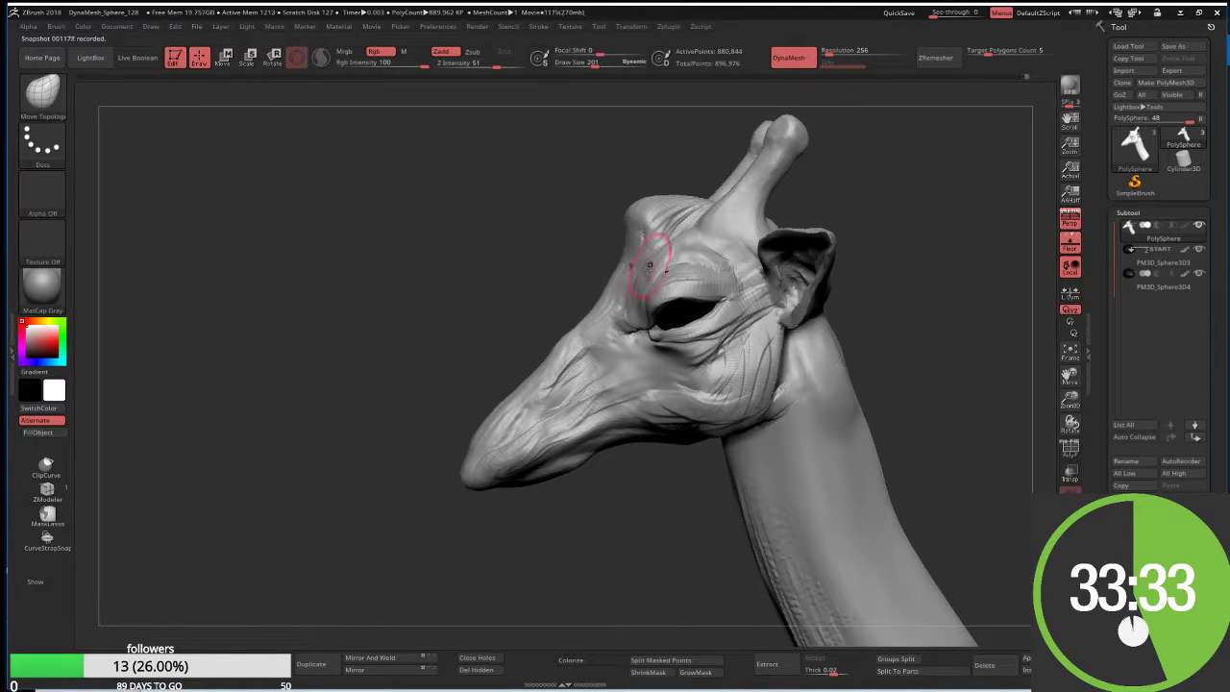
right_click_drag(598, 269, 663, 267, "shift")
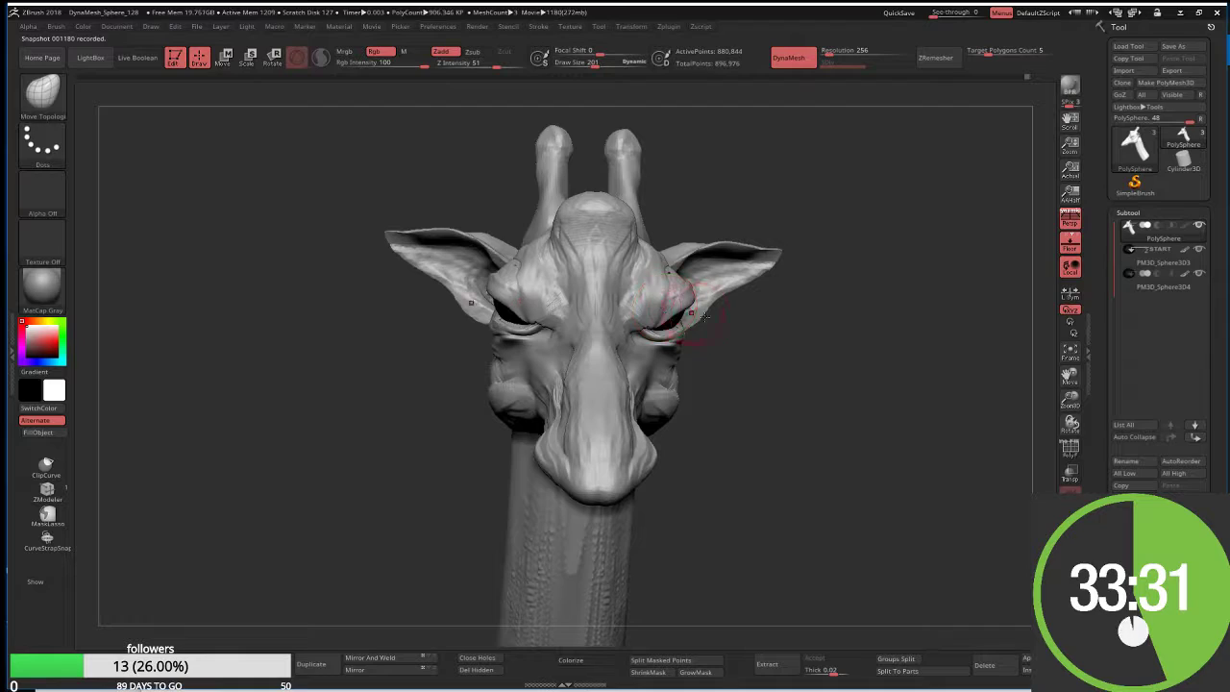
right_click_drag(704, 315, 740, 332)
left_click(656, 321)
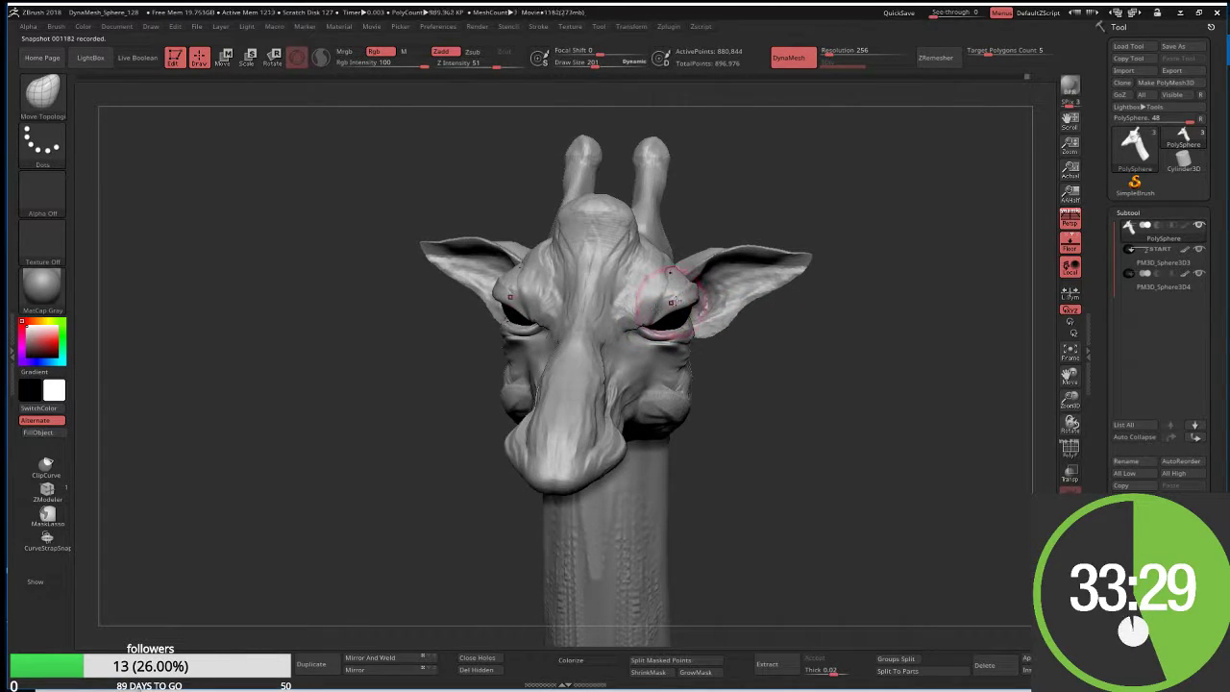
left_click_drag(670, 301, 663, 312)
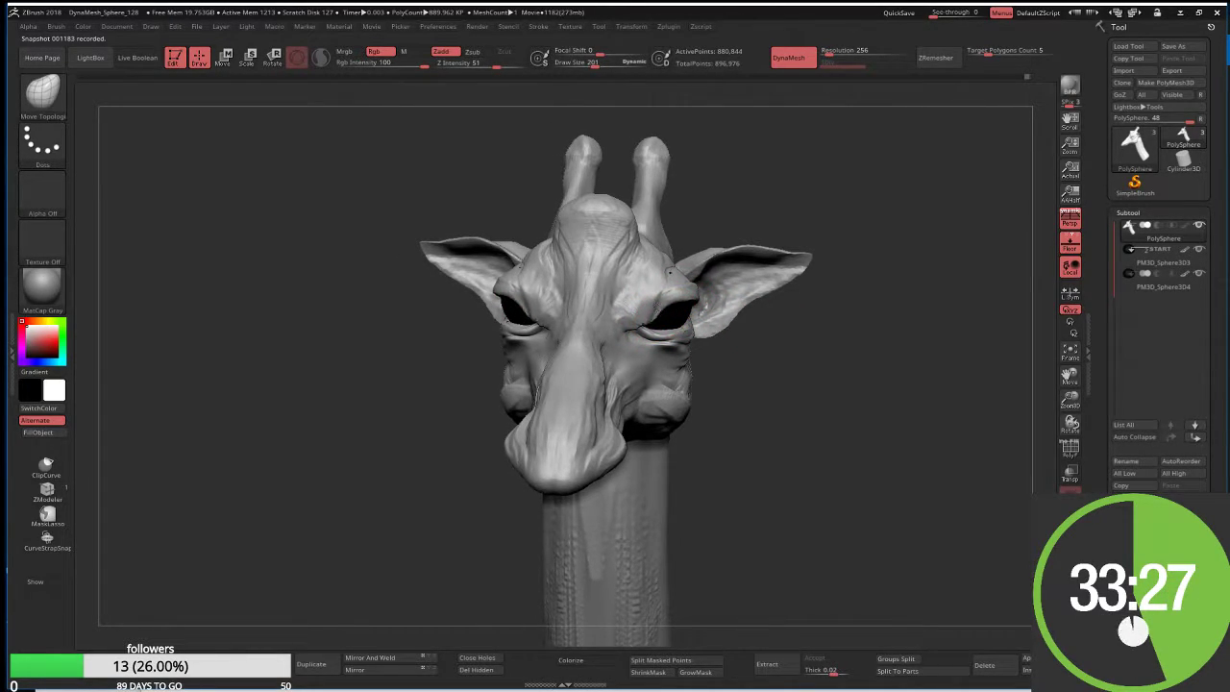
left_click(656, 319)
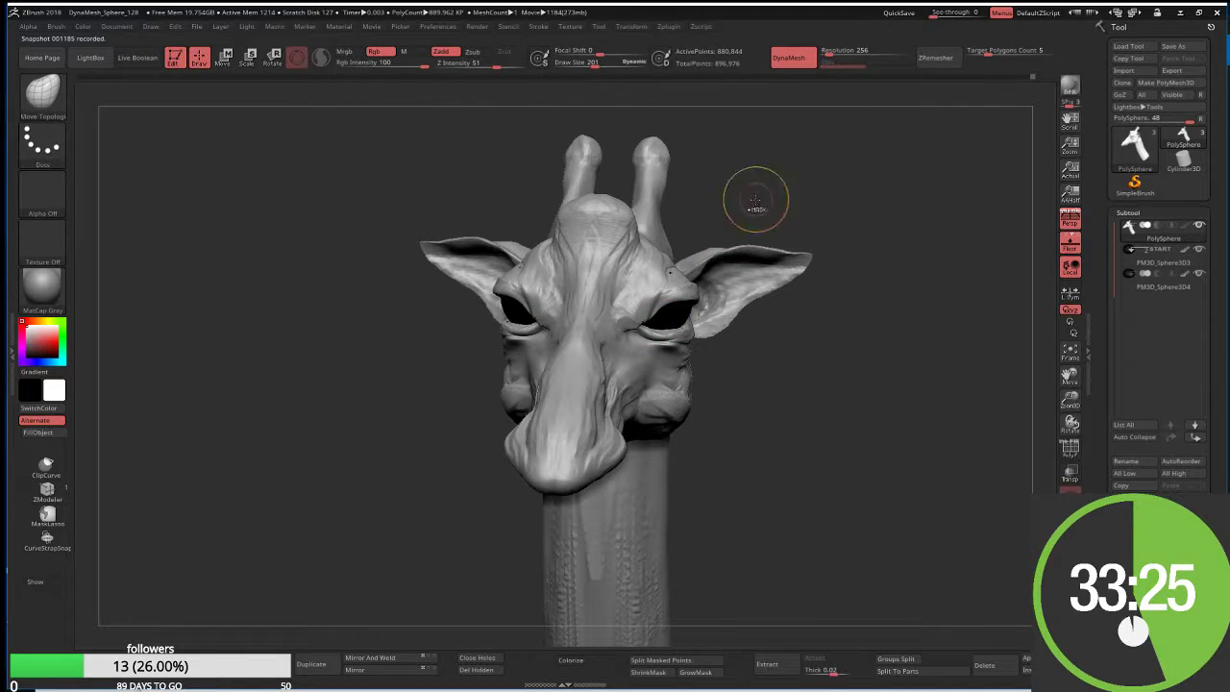
key("ctrl")
left_click_drag(778, 190, 780, 194, "ctrl")
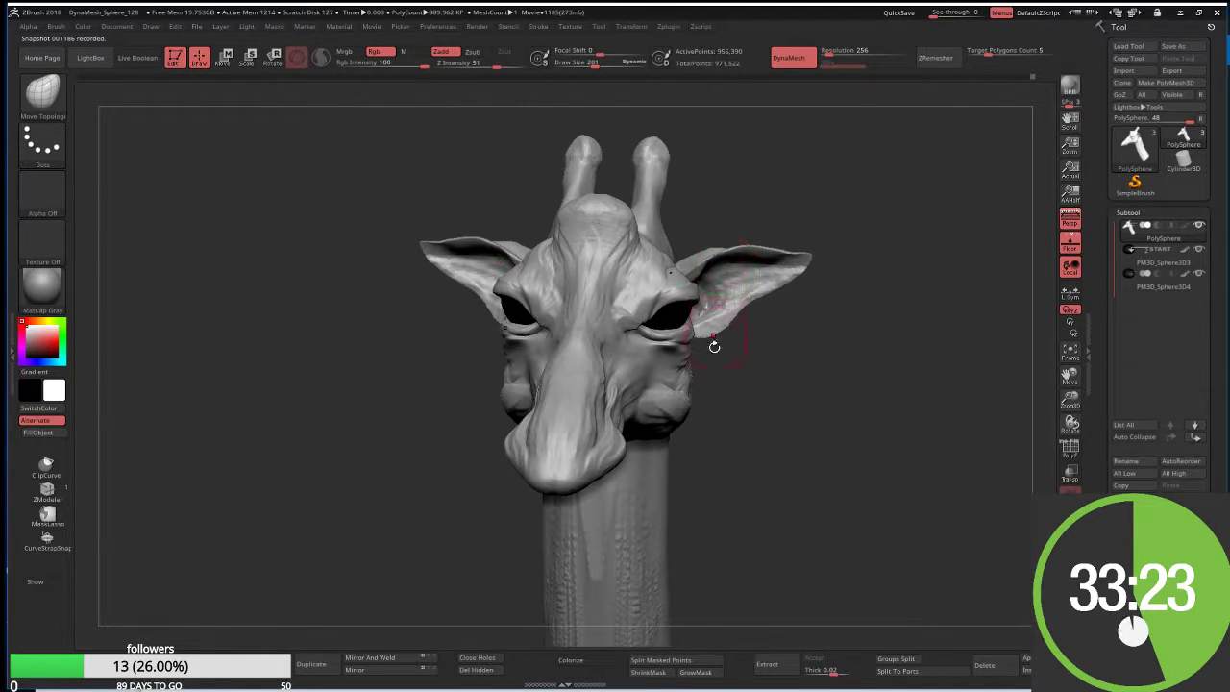
With ClayBuildup at Draw Size 135, build up beside and along the right eye's rim
left_click_drag(714, 346, 624, 344)
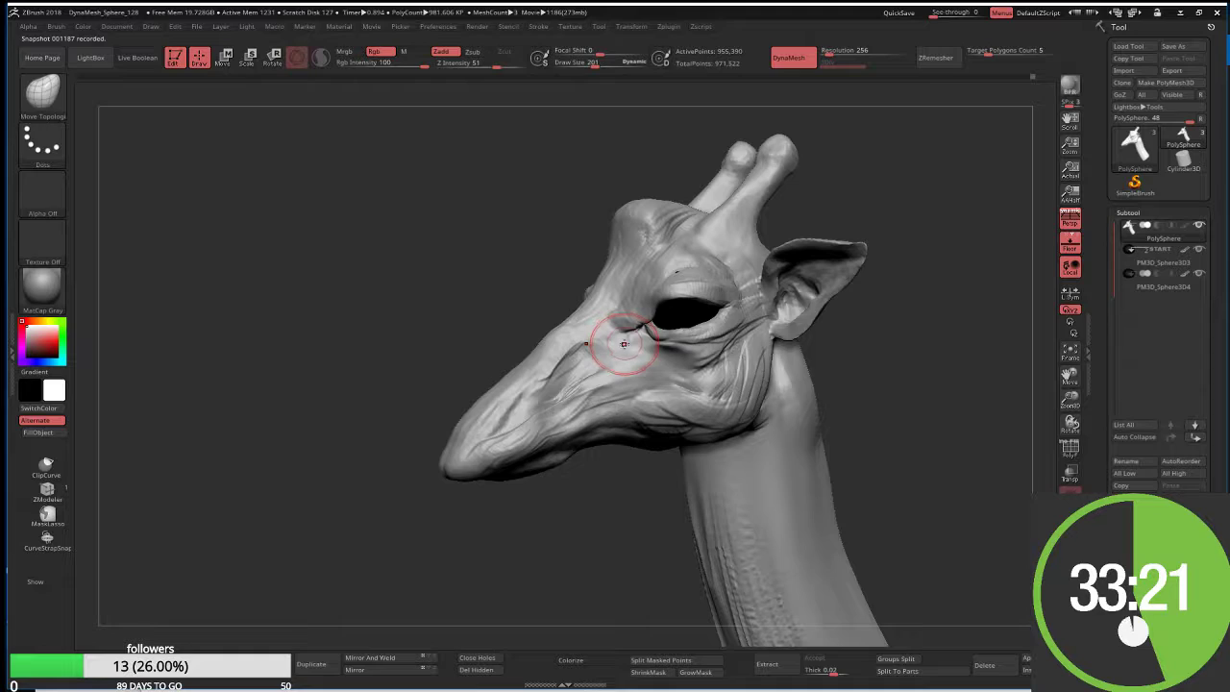
key("b")
key("c")
key("b")
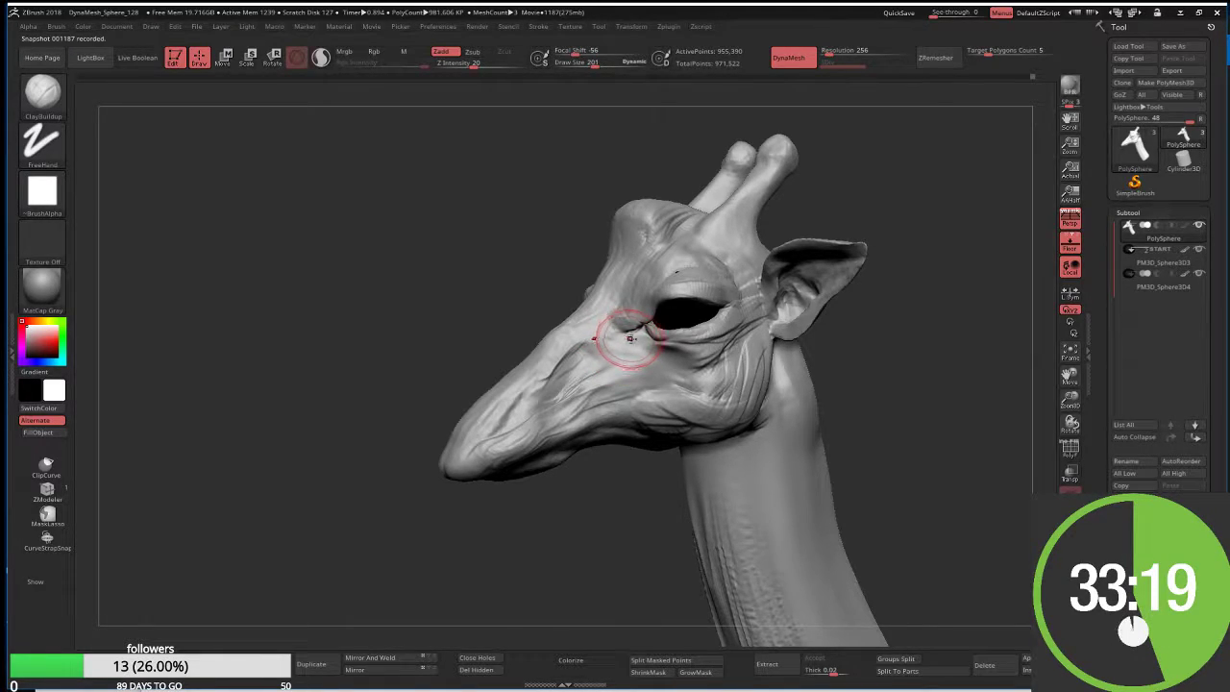
key("s")
mouse_move(631, 336)
left_mouse_down()
mouse_move(638, 357)
mouse_move(634, 328)
left_mouse_up()
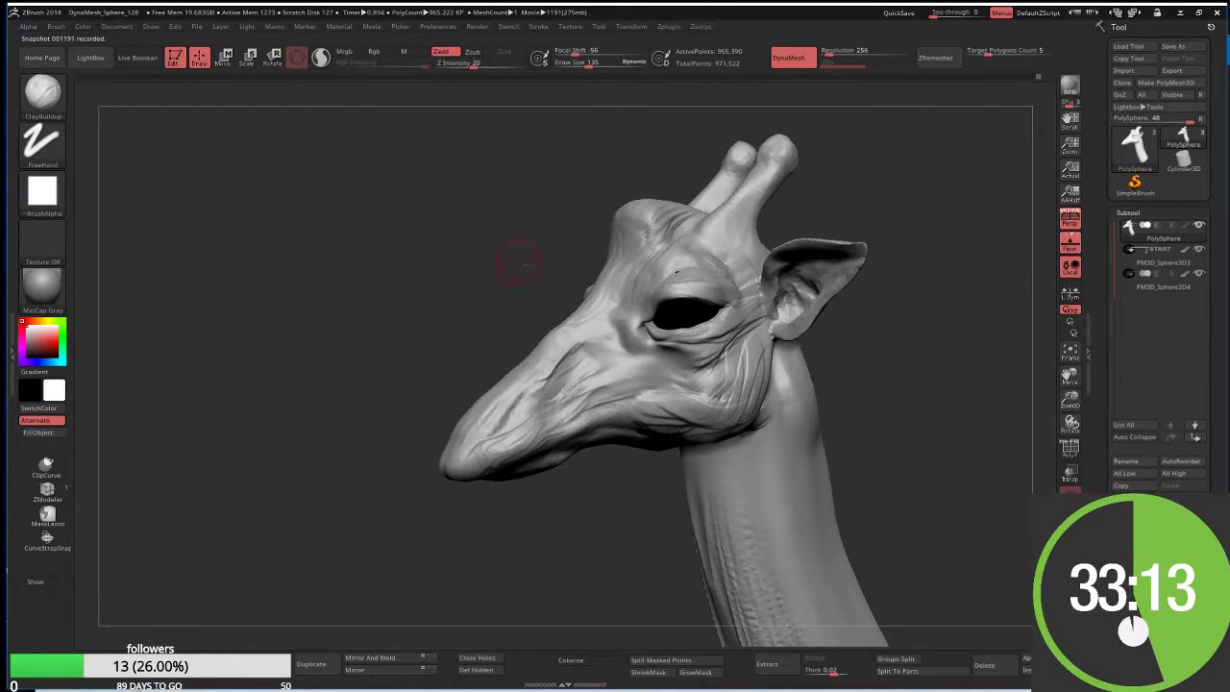
left_click_drag(508, 260, 549, 261)
mouse_move(656, 329)
left_mouse_down()
mouse_move(672, 317)
mouse_move(659, 306)
mouse_move(686, 293)
left_mouse_up()
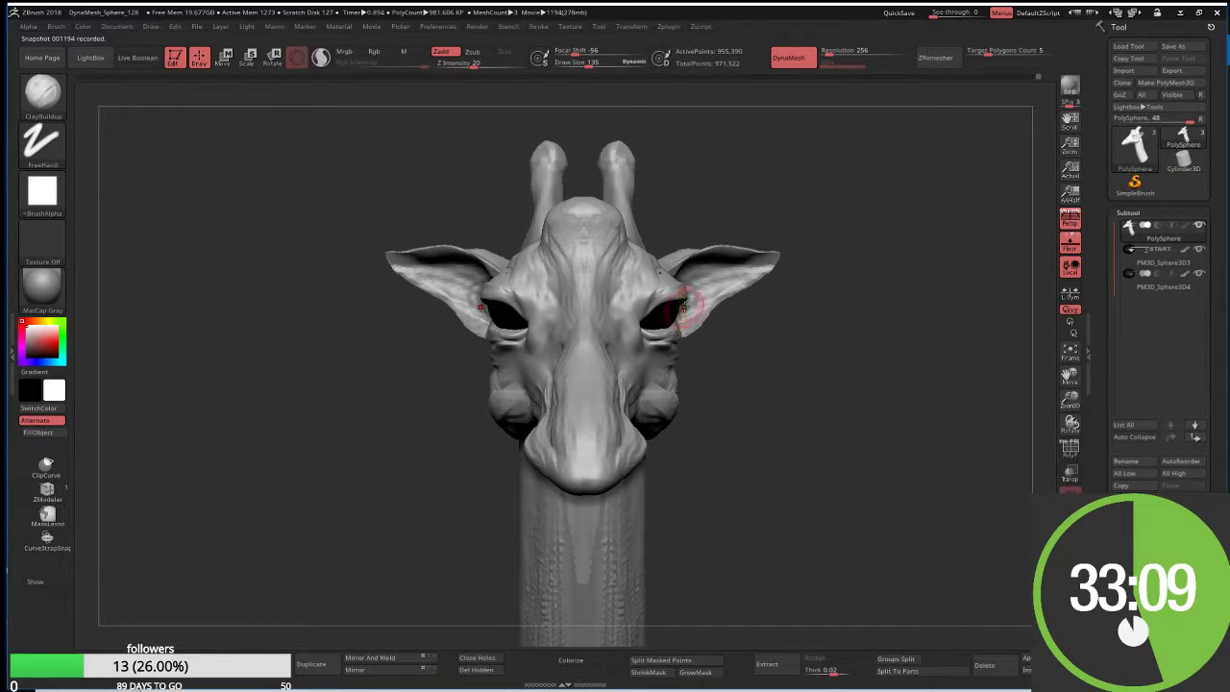
key("w")
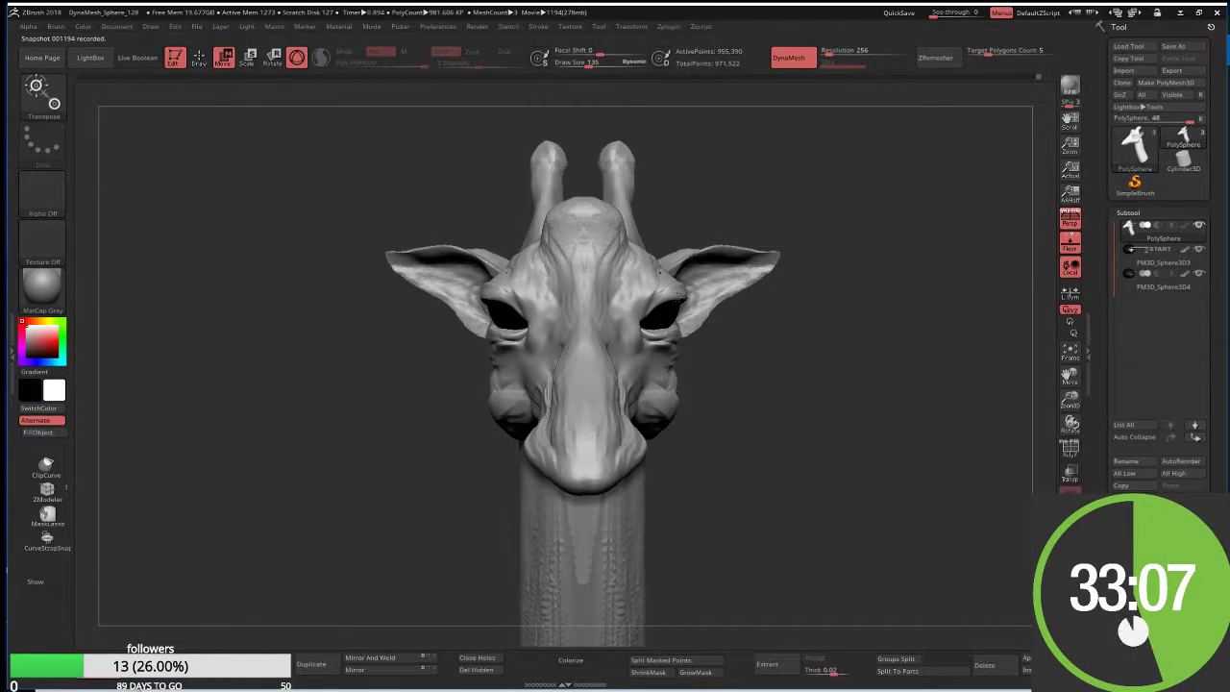
key("q")
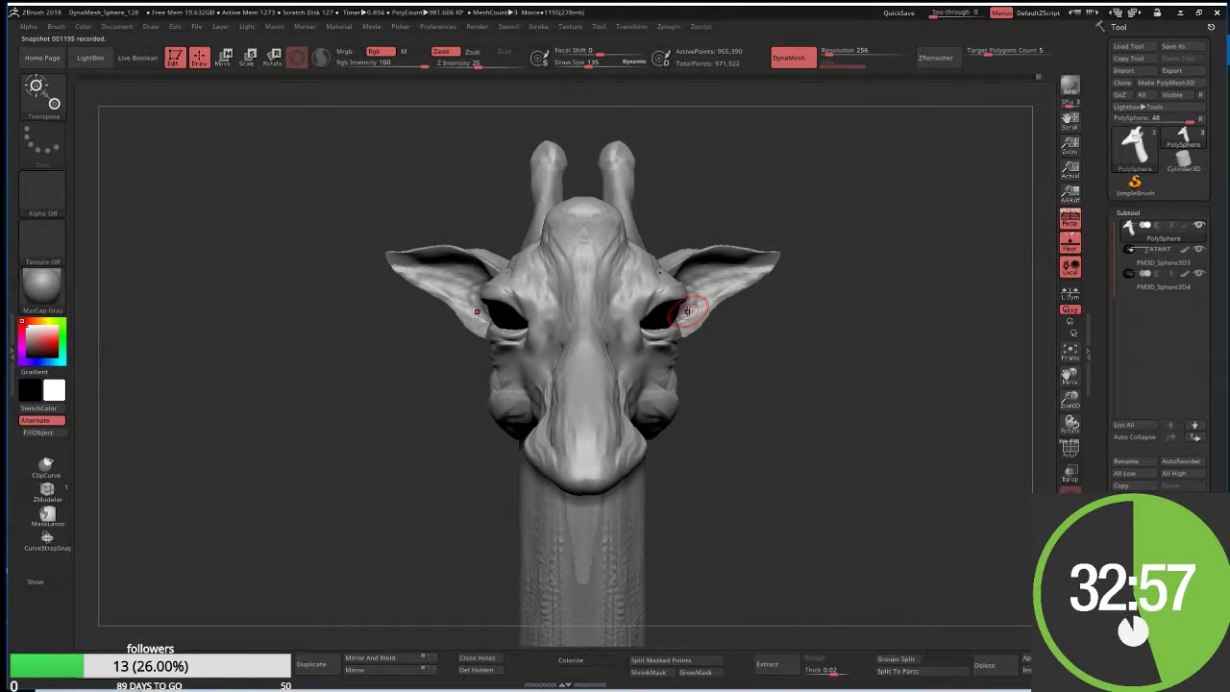
left_click_drag(687, 311, 684, 291)
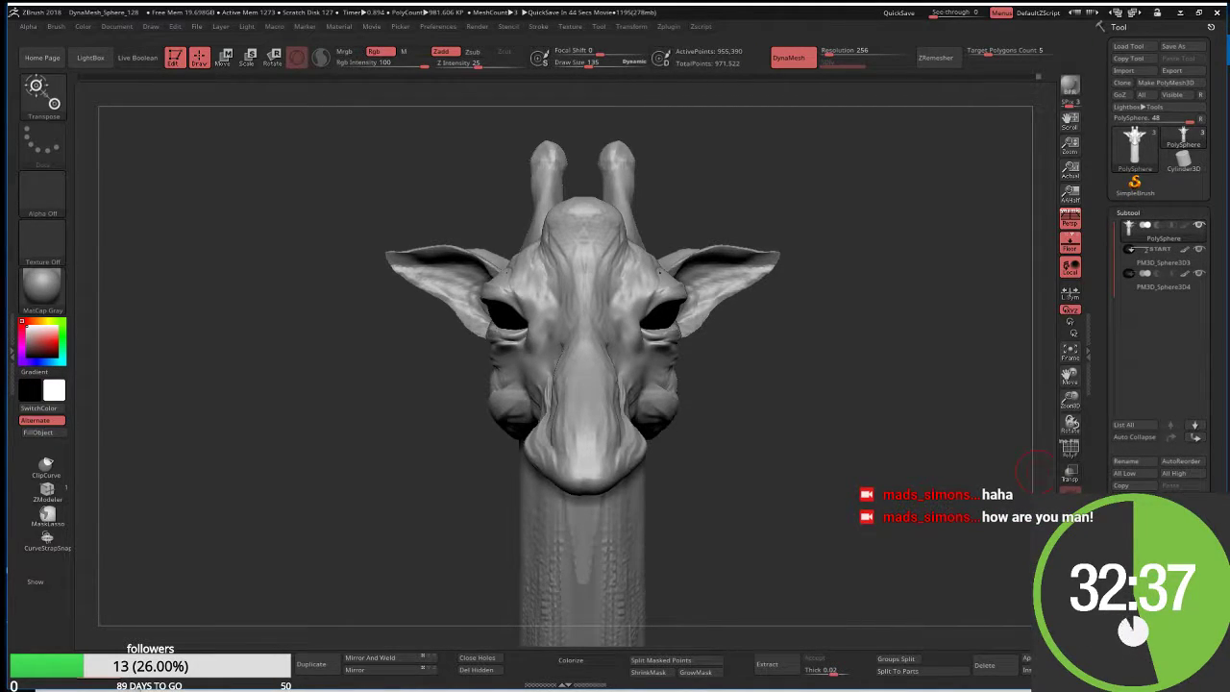
left_click_drag(730, 387, 490, 511)
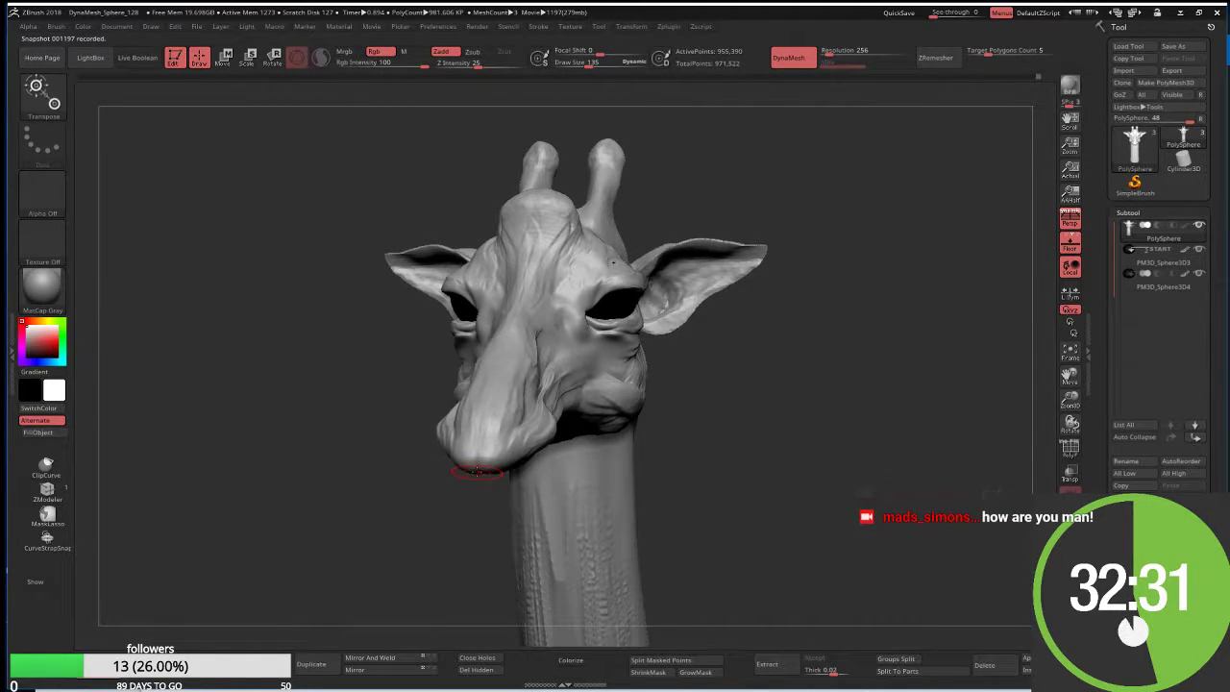
With Move Topological at Draw Size 266, drag the chin and lower snout down, then nudge the snout tip
key("q")
key("s")
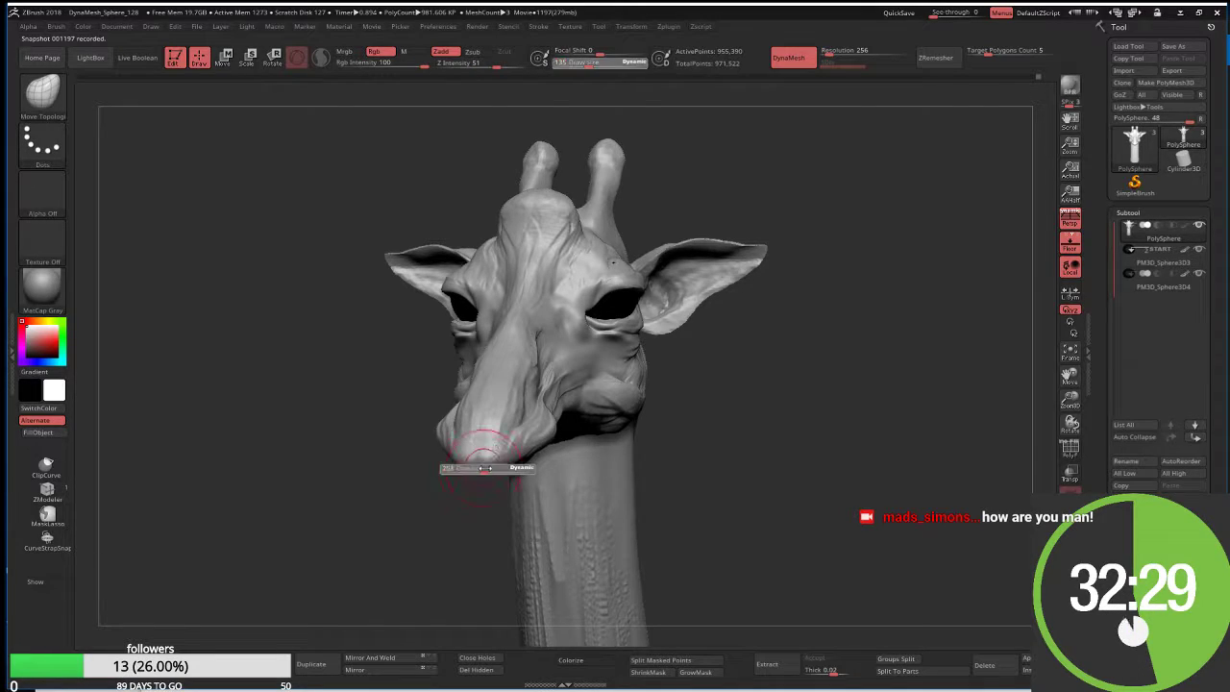
mouse_move(477, 469)
left_mouse_down()
mouse_move(495, 469)
mouse_move(482, 495)
mouse_move(494, 500)
left_mouse_up()
mouse_move(508, 453)
left_mouse_down()
mouse_move(531, 496)
mouse_move(467, 494)
left_mouse_up()
mouse_move(500, 423)
left_mouse_down()
mouse_move(550, 481)
mouse_move(563, 439)
mouse_move(514, 498)
left_mouse_up()
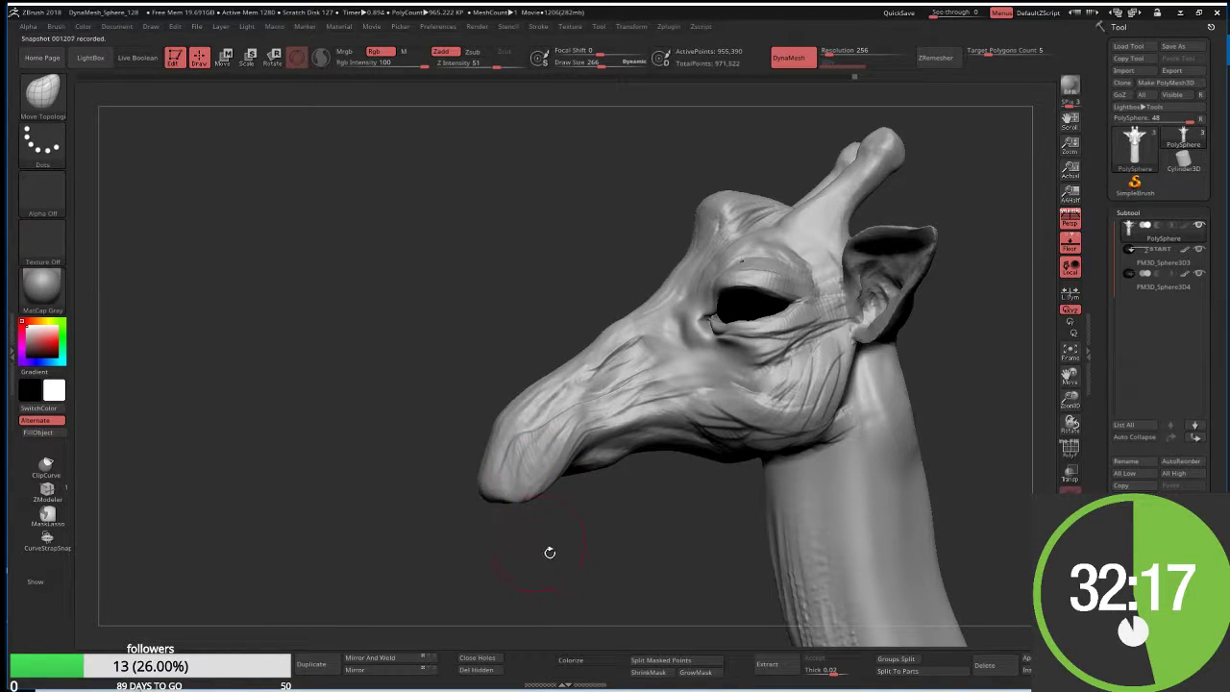
left_click_drag(550, 552, 539, 501)
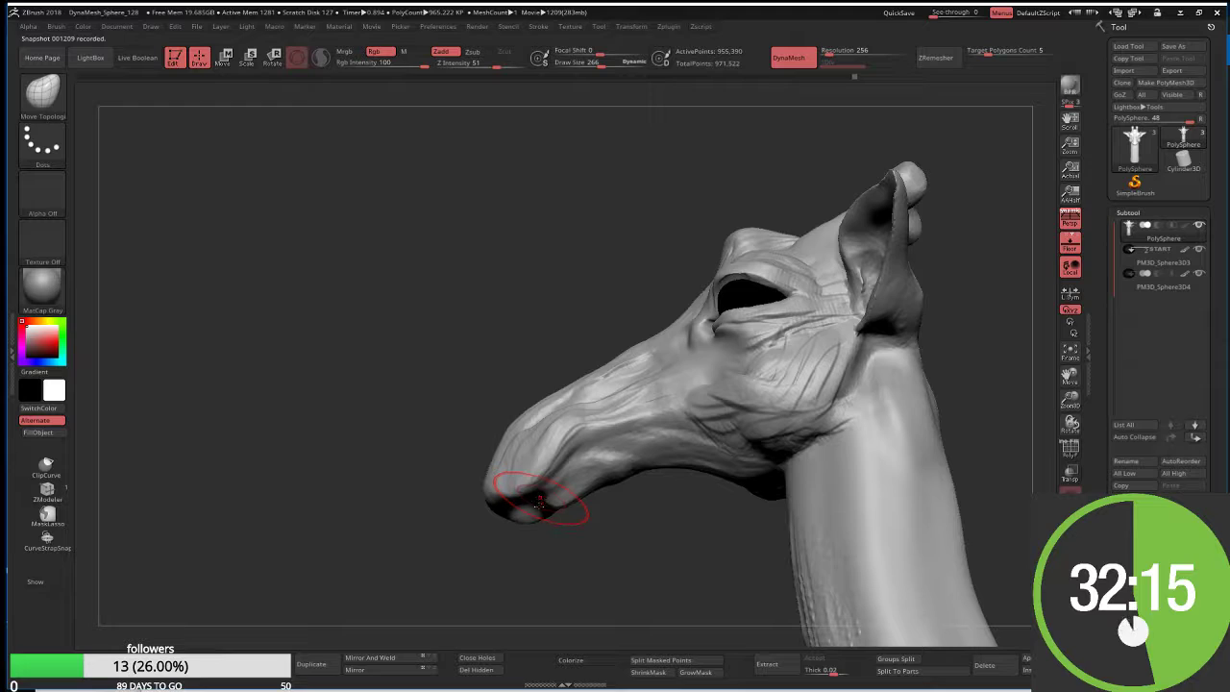
mouse_move(532, 541)
left_mouse_down()
mouse_move(575, 490)
mouse_move(611, 518)
left_mouse_up()
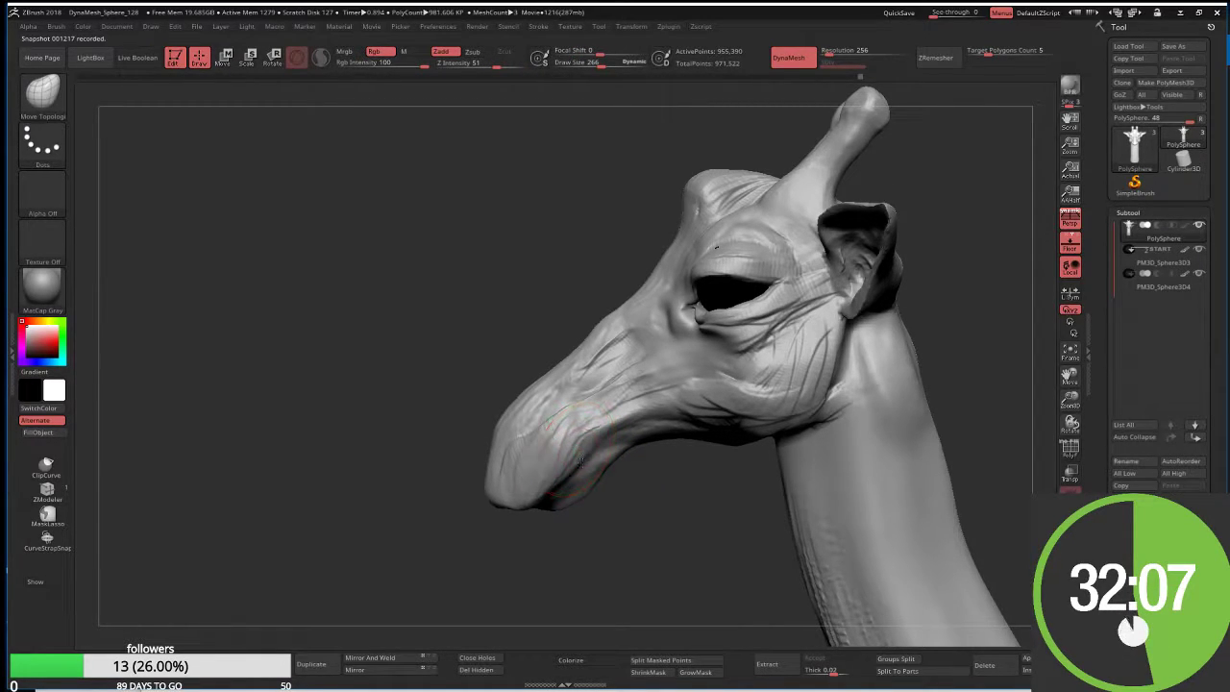
left_click_drag(580, 459, 515, 442)
Smooth the top and surface of the snout
key("b")
key("c")
key("b")
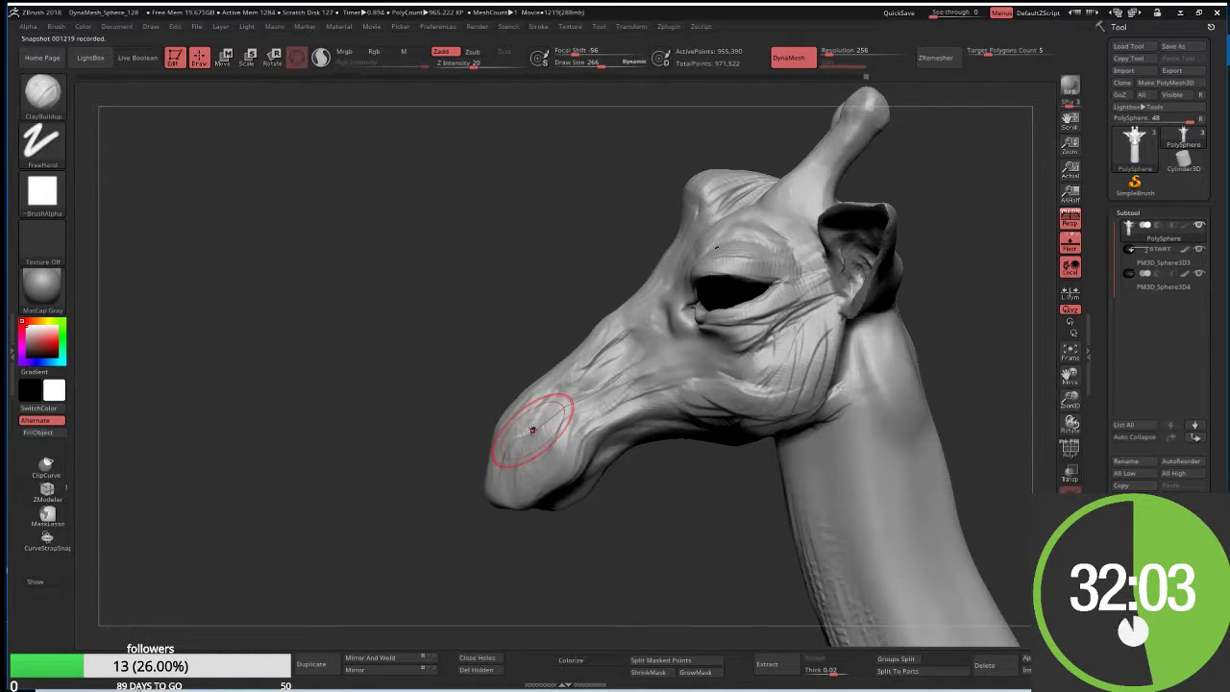
key("shift")
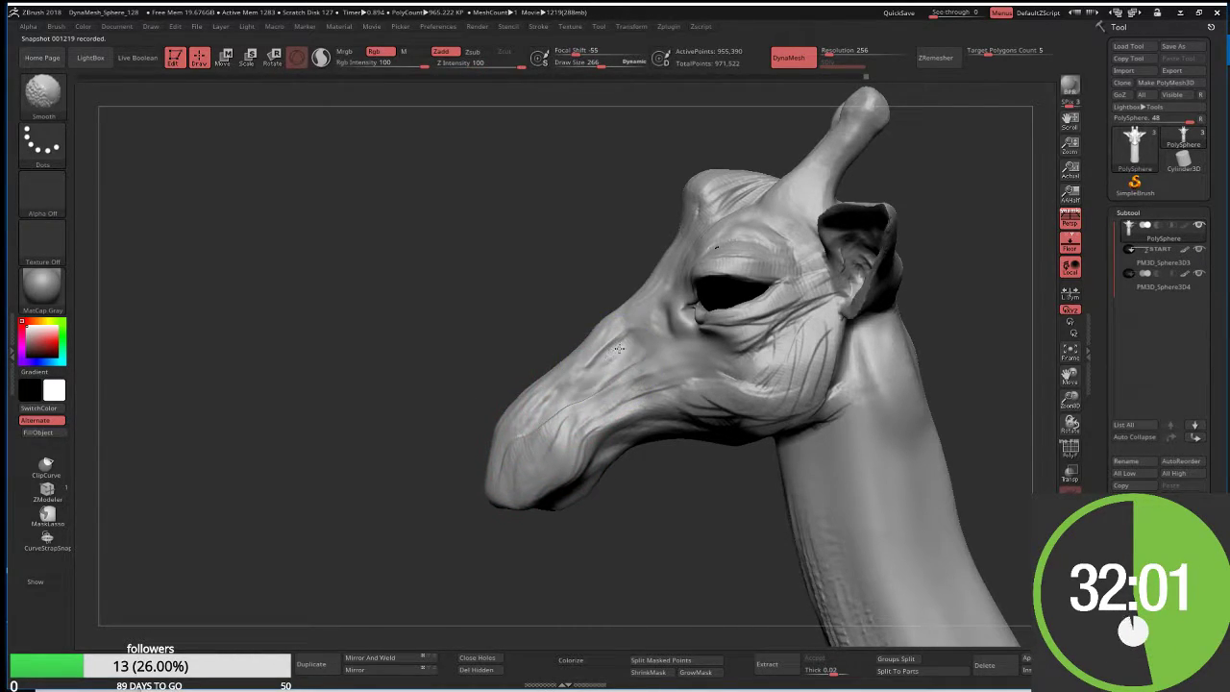
left_click_drag(620, 347, 639, 357, "shift")
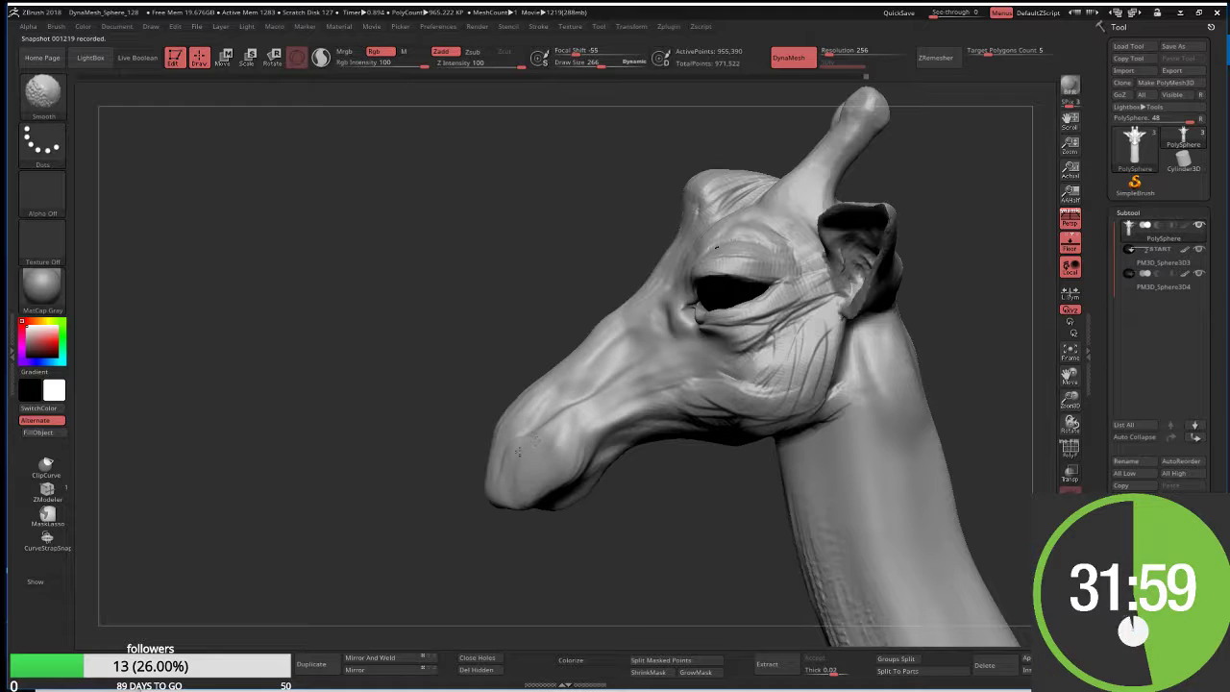
left_click_drag(516, 452, 548, 417, "shift")
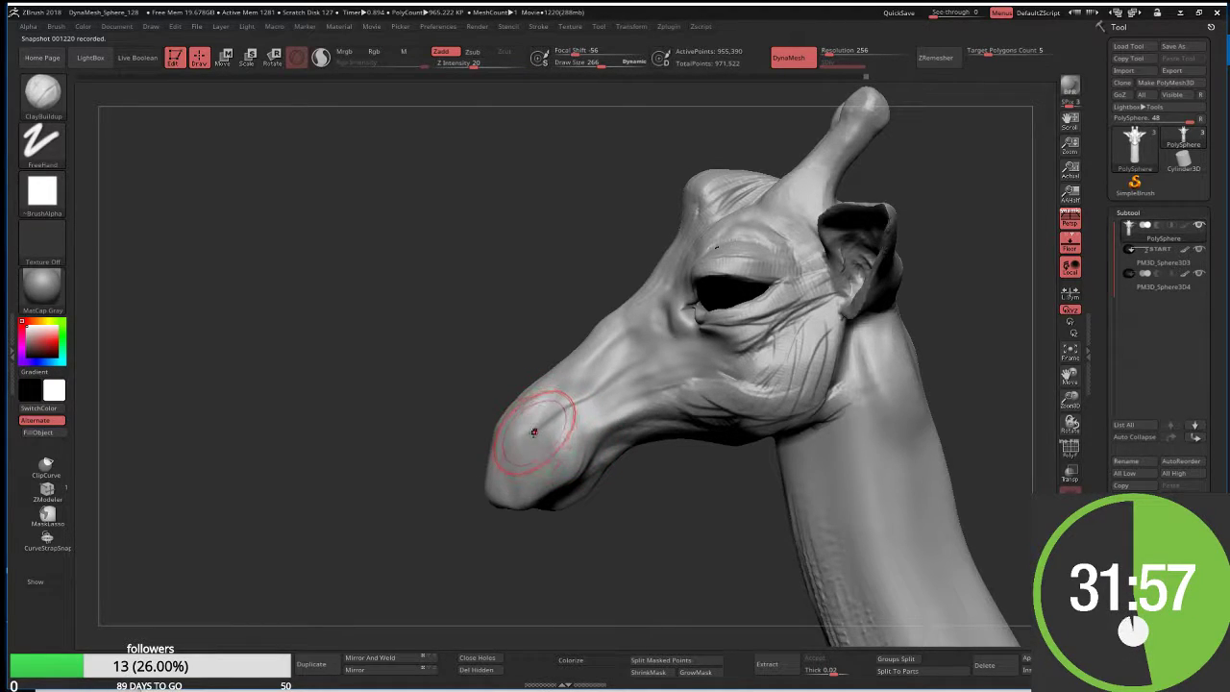
Carve the nostril creases deeper using DamStandard at Draw Size 109
key("b")
key("d")
key("s")
left_click_drag(470, 353, 549, 394)
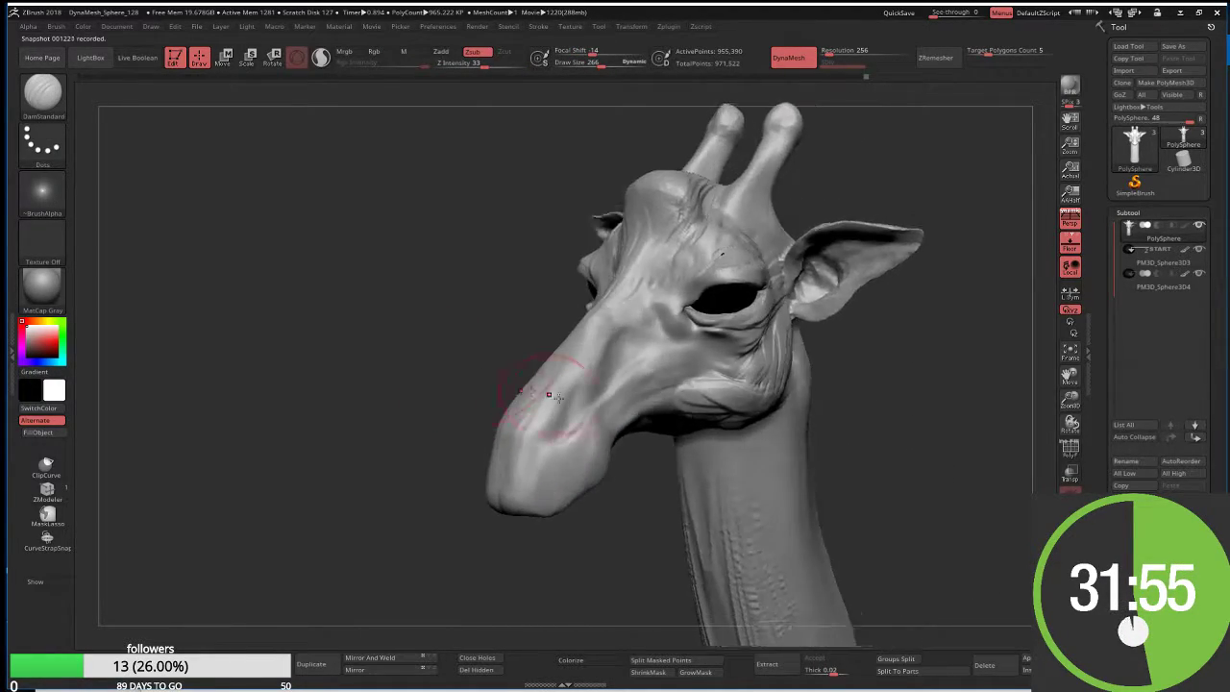
key("s")
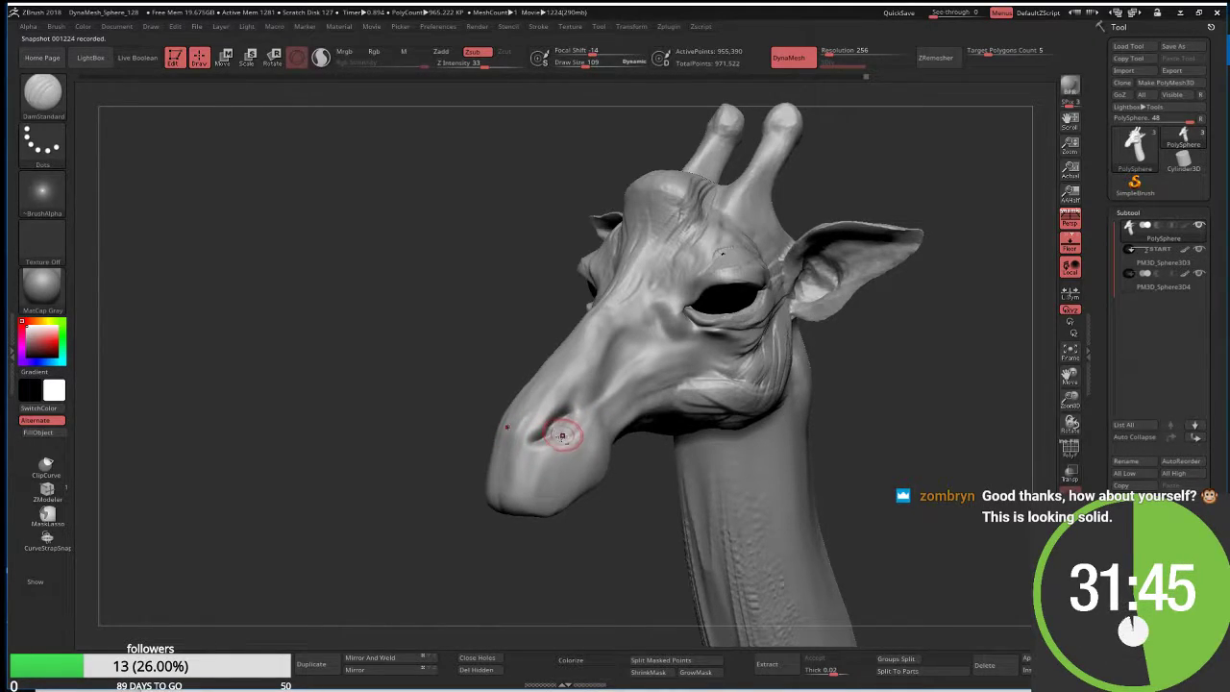
mouse_move(571, 419)
left_mouse_down()
mouse_move(544, 420)
mouse_move(524, 444)
mouse_move(627, 390)
left_mouse_up()
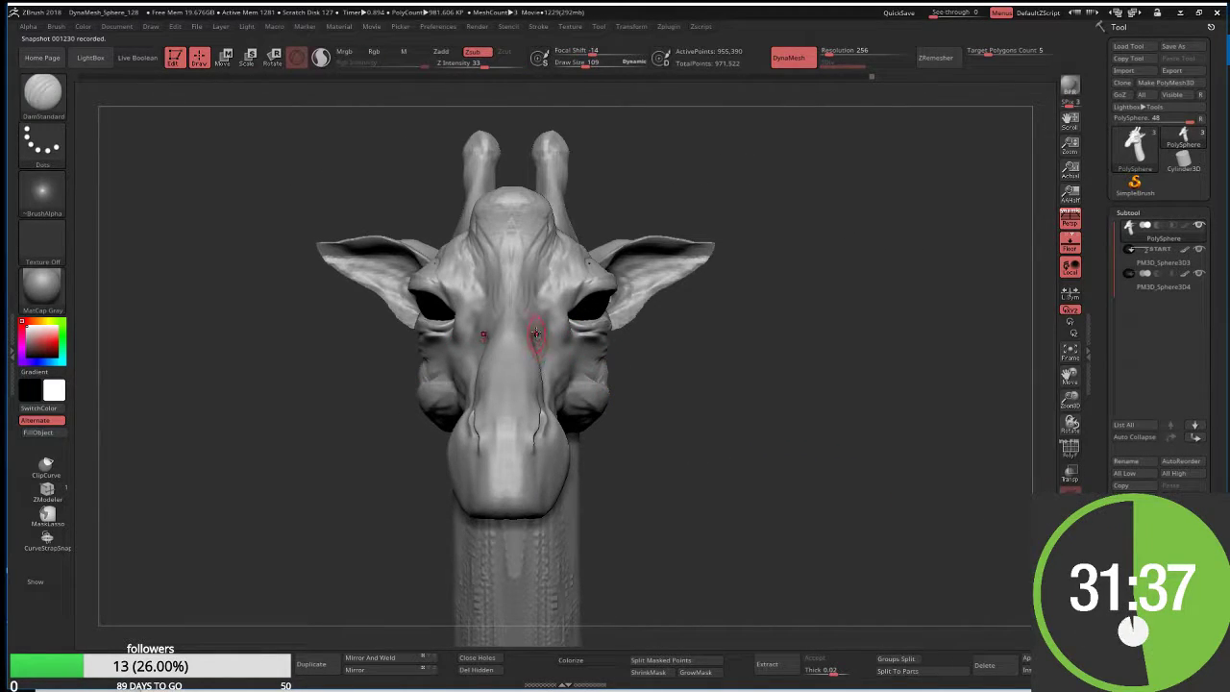
left_click_drag(535, 333, 538, 330)
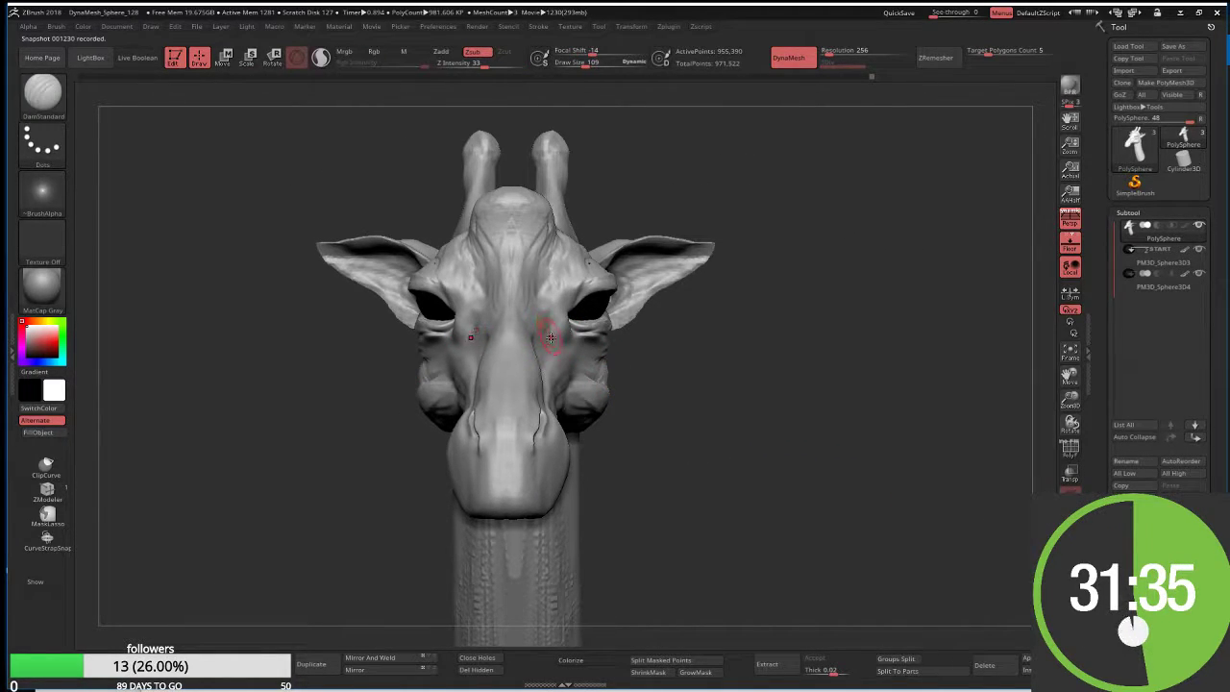
Switch to ClayBuildup at Draw Size 266 and smooth the forehead between the eyes
key("b")
key("c")
key("b")
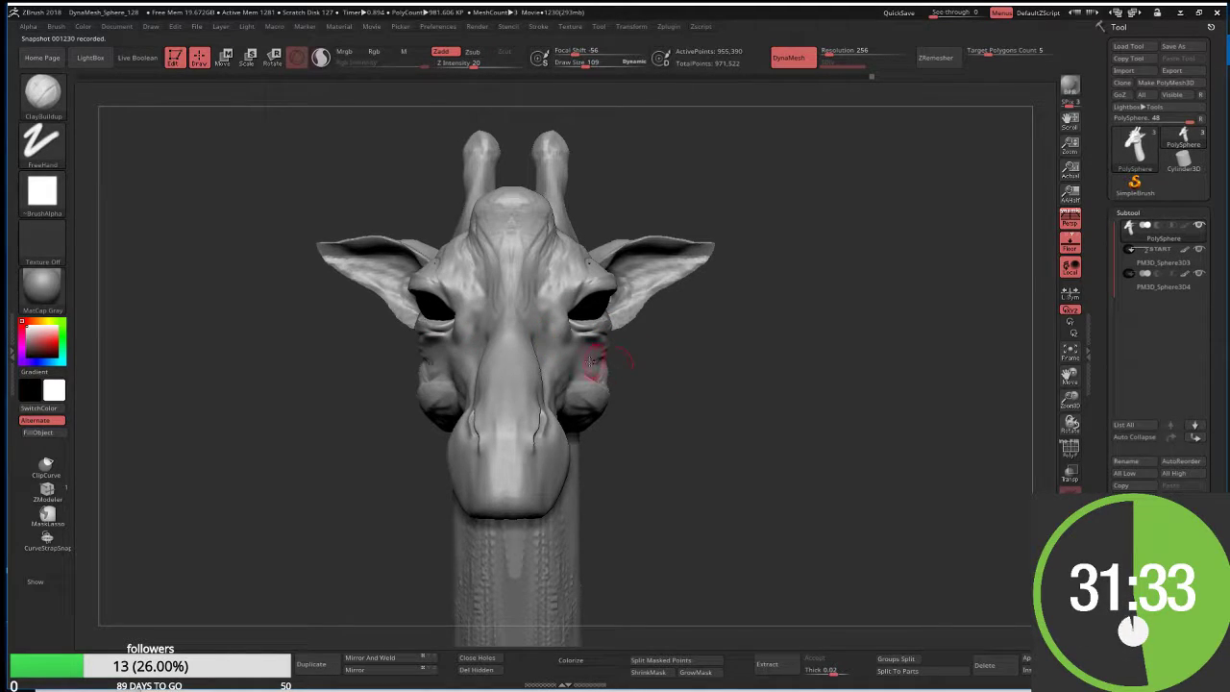
key("bracketright")
key("bracketright")
key("bracketright")
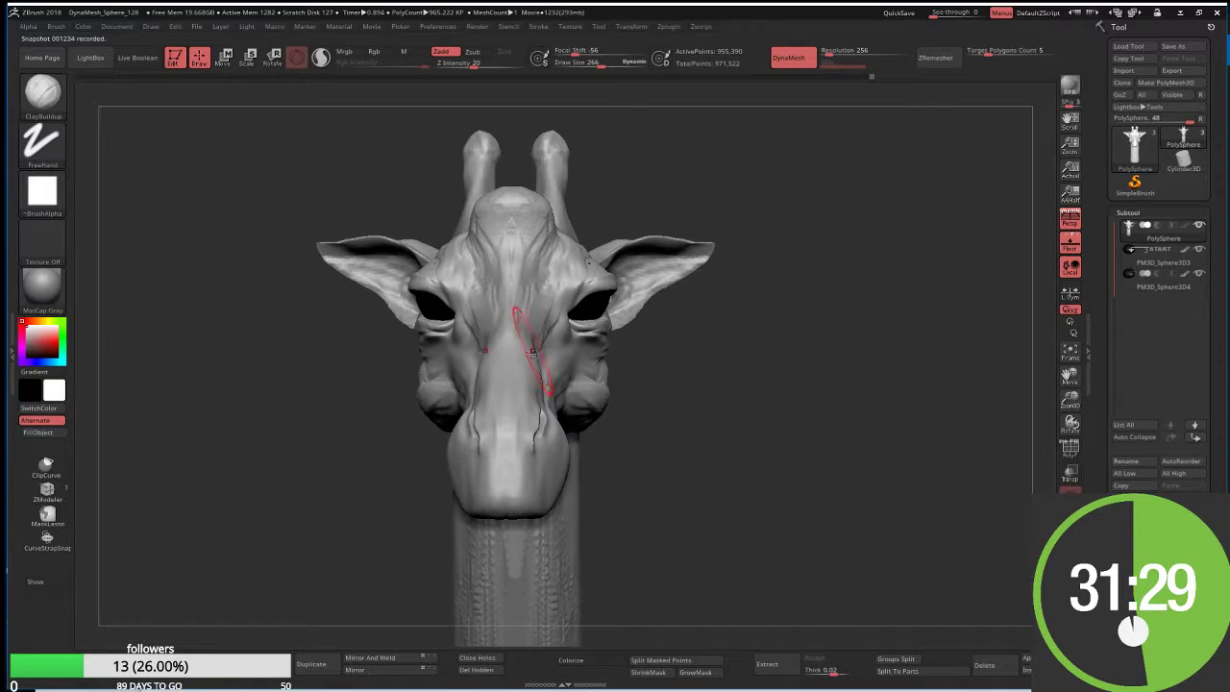
right_click_drag(531, 353, 584, 279)
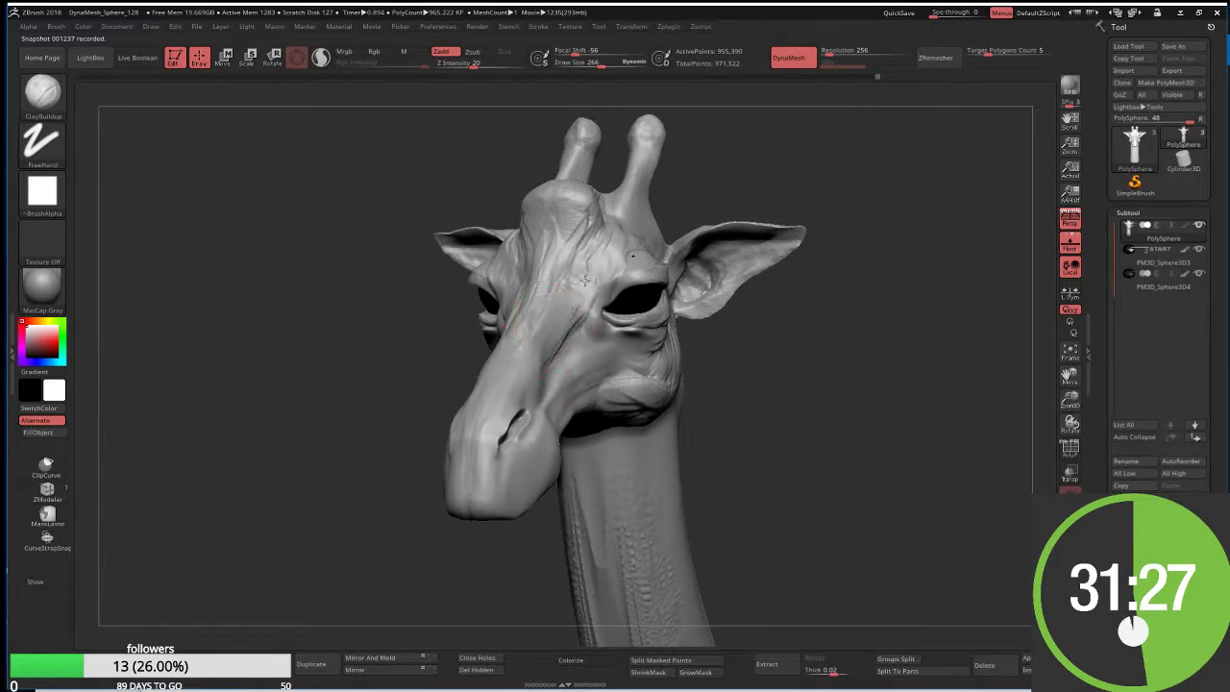
key("shift")
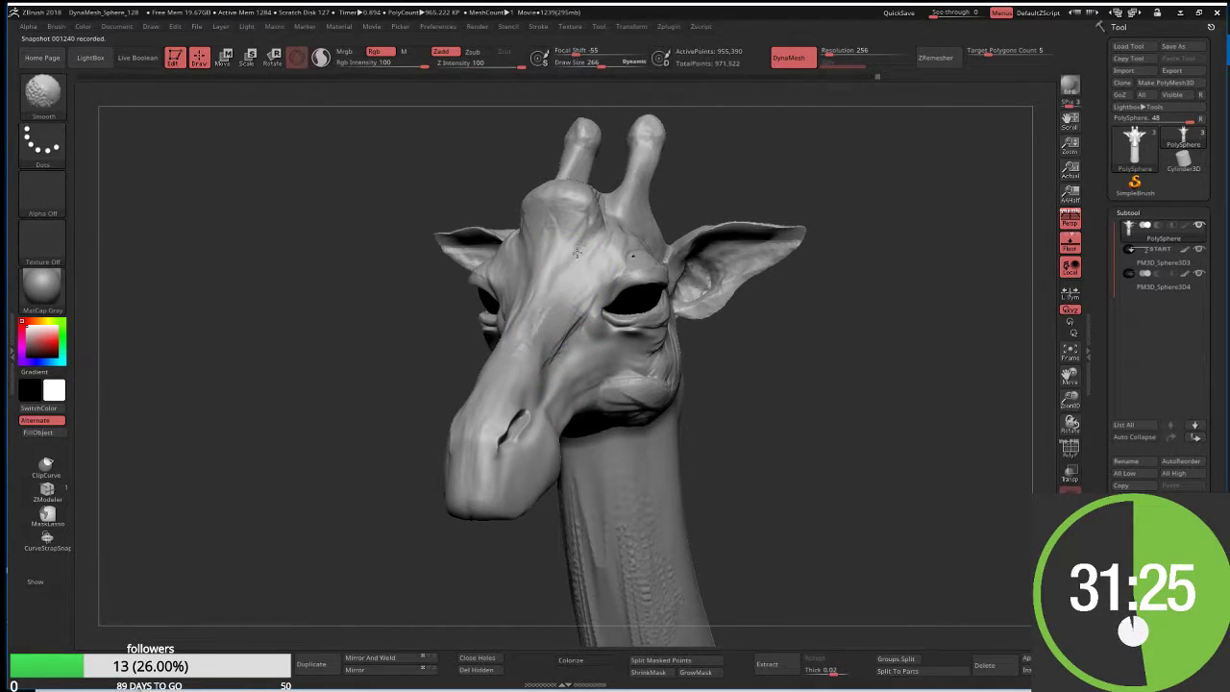
mouse_move(736, 374)
right_mouse_down()
mouse_move(753, 420)
mouse_move(725, 389)
mouse_move(547, 521)
mouse_move(535, 512)
mouse_move(678, 357)
mouse_move(611, 412)
right_mouse_up()
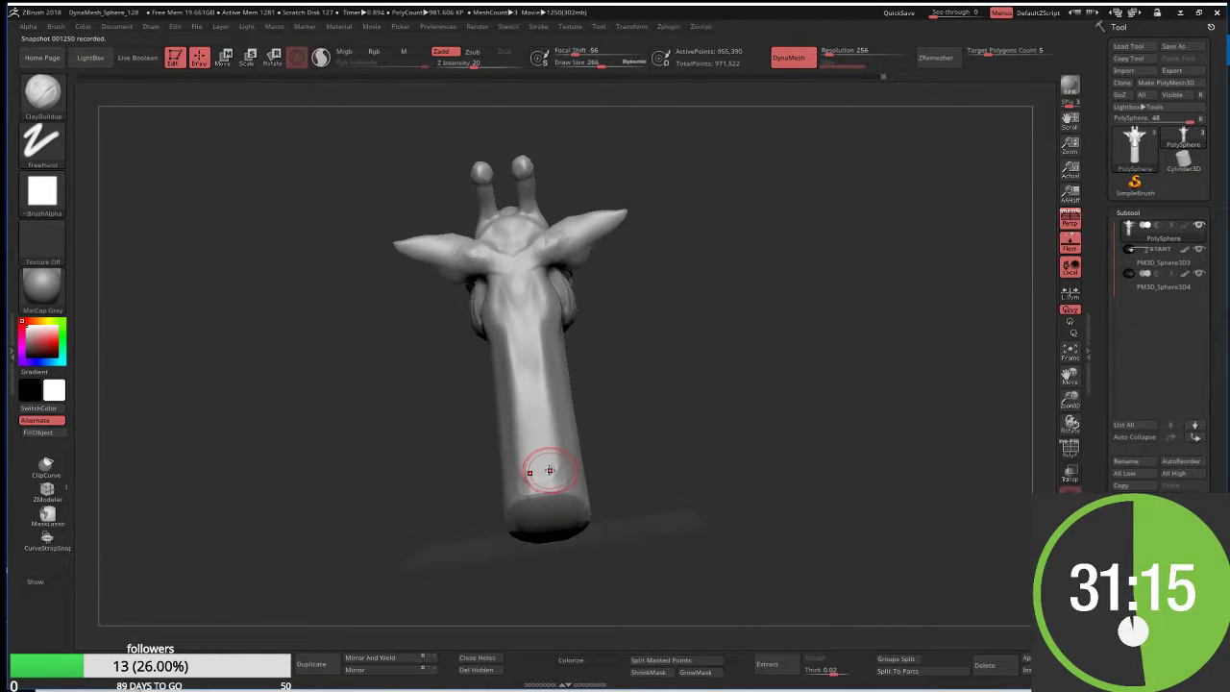
Build up mane ridge strokes along the back and edge of the neck, extending to the upper neck
key("s")
left_click_drag(549, 471, 538, 470)
mouse_move(532, 422)
left_mouse_down()
mouse_move(540, 475)
mouse_move(509, 221)
mouse_move(540, 365)
mouse_move(523, 379)
mouse_move(544, 485)
mouse_move(514, 384)
mouse_move(523, 360)
mouse_move(509, 274)
left_mouse_up()
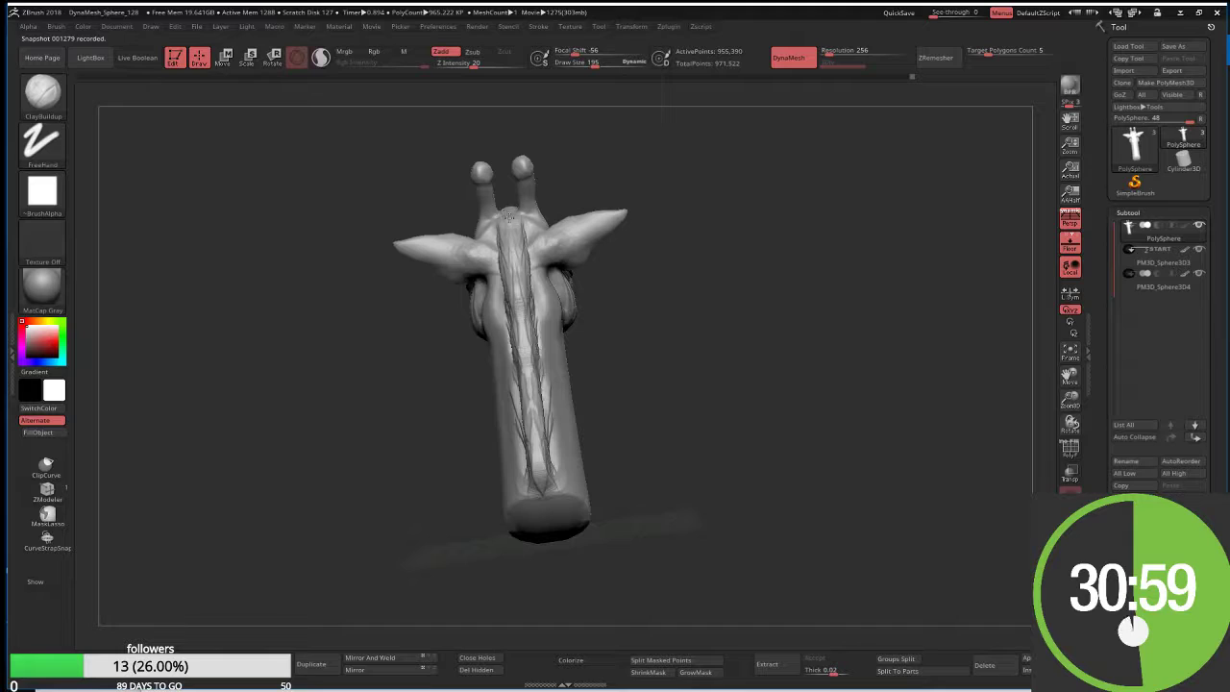
mouse_move(638, 370)
left_mouse_down()
mouse_move(473, 523)
mouse_move(698, 343)
mouse_move(694, 365)
left_mouse_up()
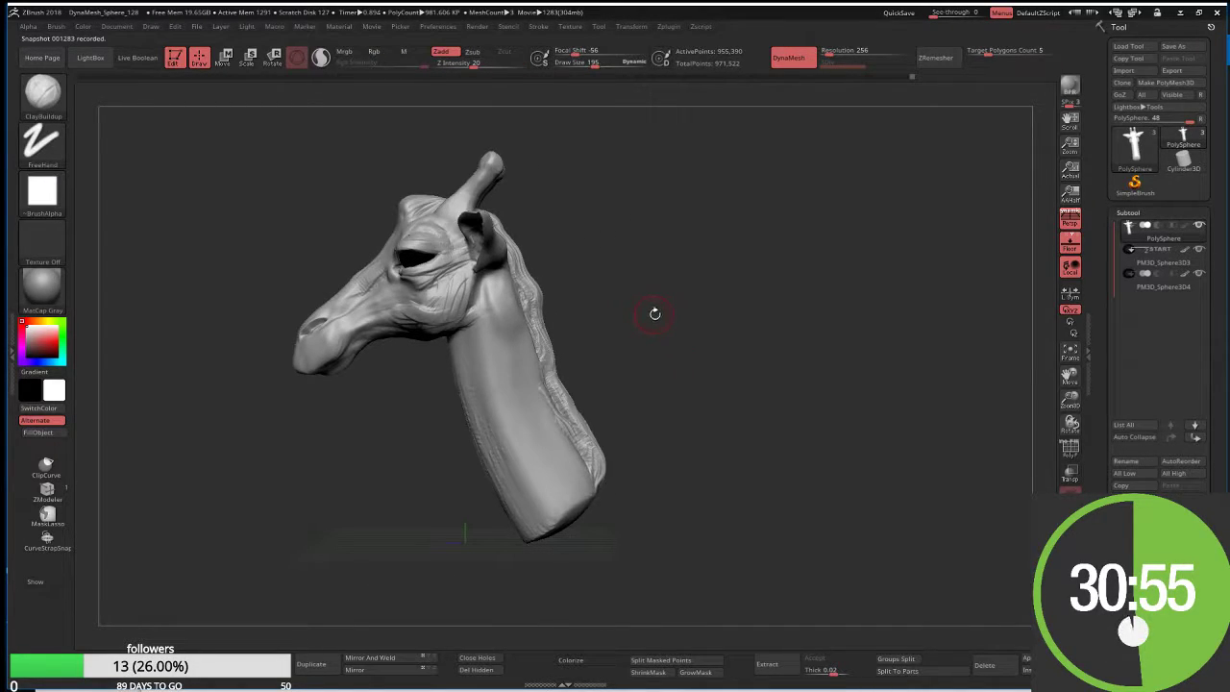
mouse_move(692, 285)
left_mouse_down()
mouse_move(674, 282)
mouse_move(698, 279)
left_mouse_up()
left_click_drag(622, 289, 598, 417)
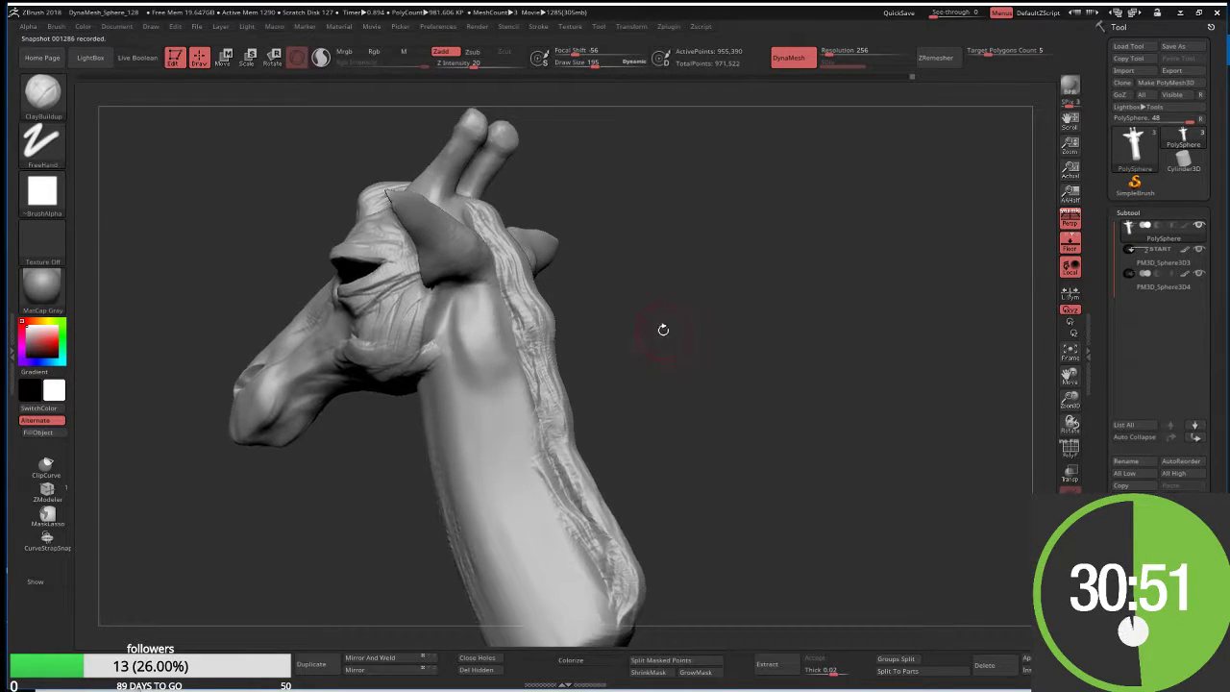
mouse_move(507, 509)
left_mouse_down()
mouse_move(509, 538)
mouse_move(490, 480)
mouse_move(442, 423)
left_mouse_up()
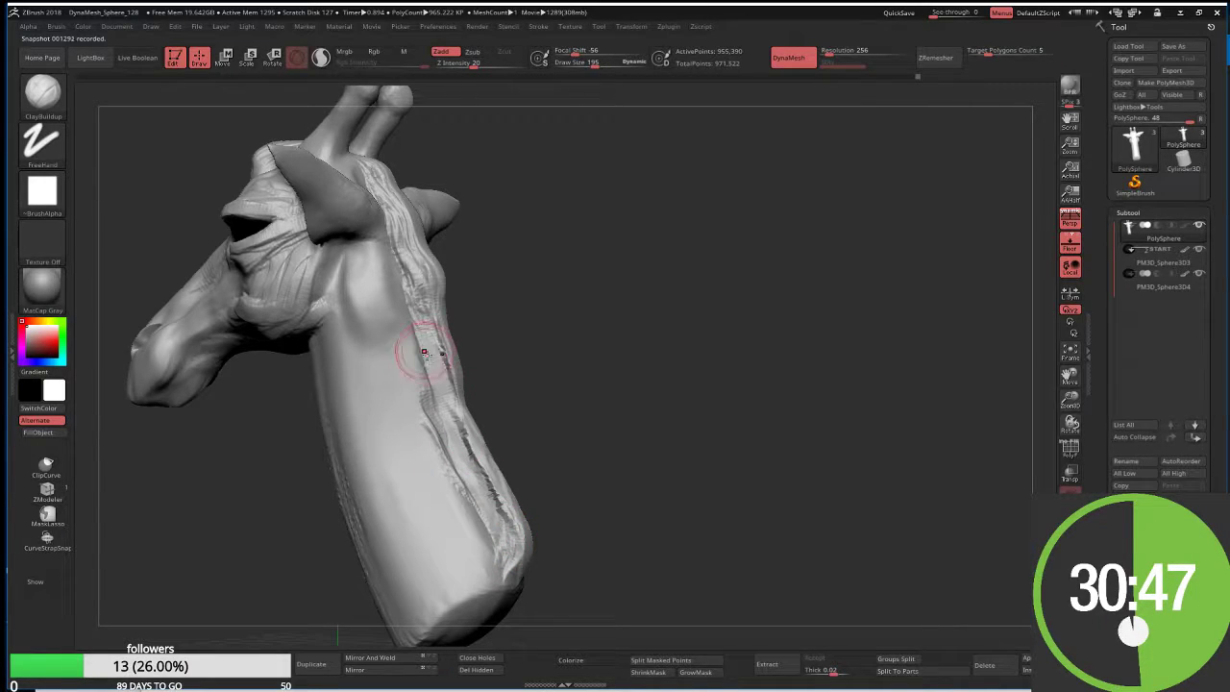
left_click_drag(417, 345, 407, 264)
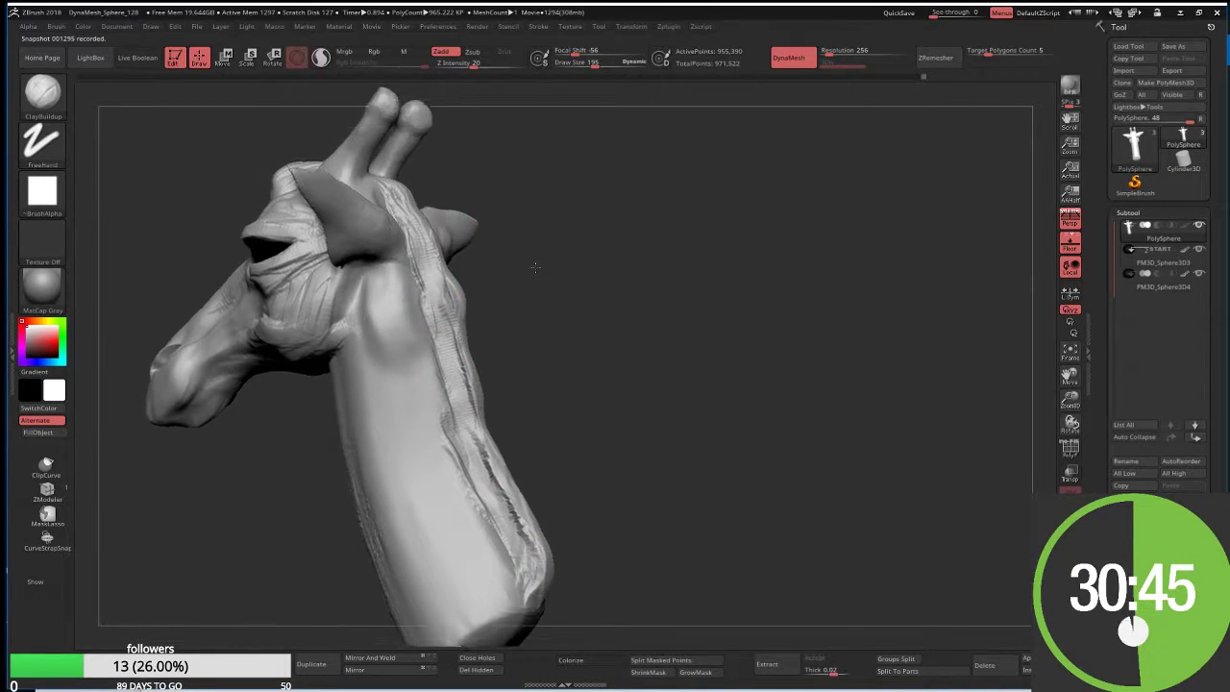
From a rear view with a smaller brush, carve several grooves down the back of the neck
left_click_drag(478, 206, 570, 275)
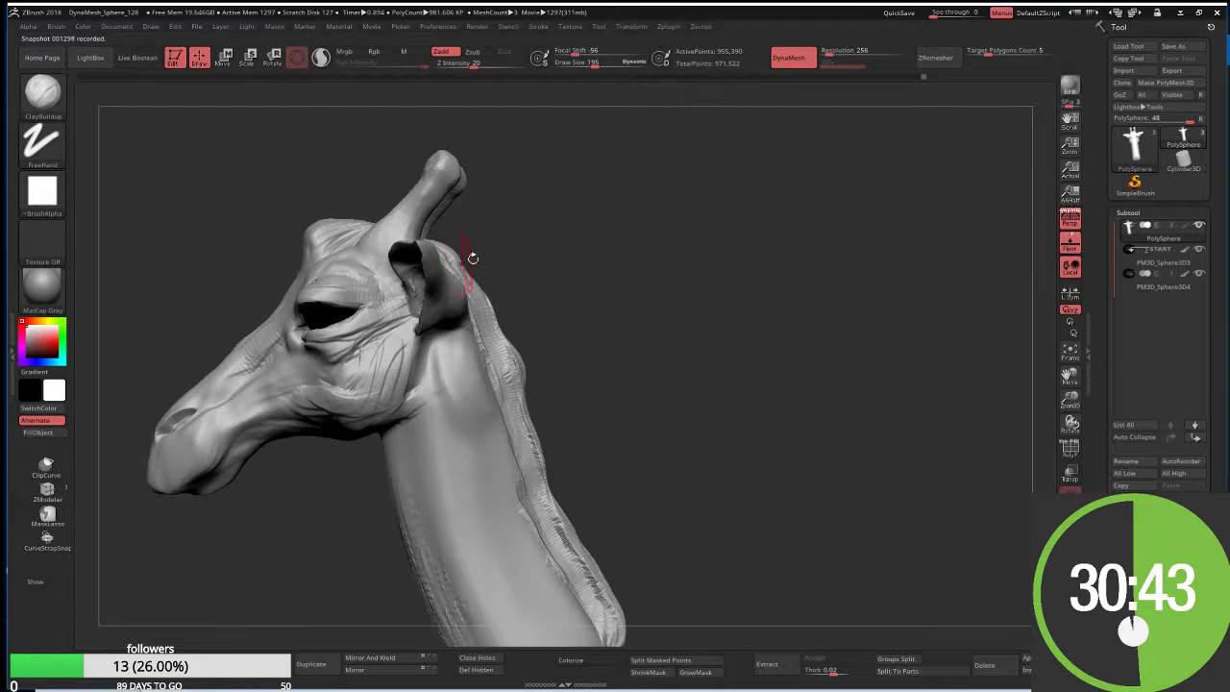
left_click_drag(472, 257, 479, 238)
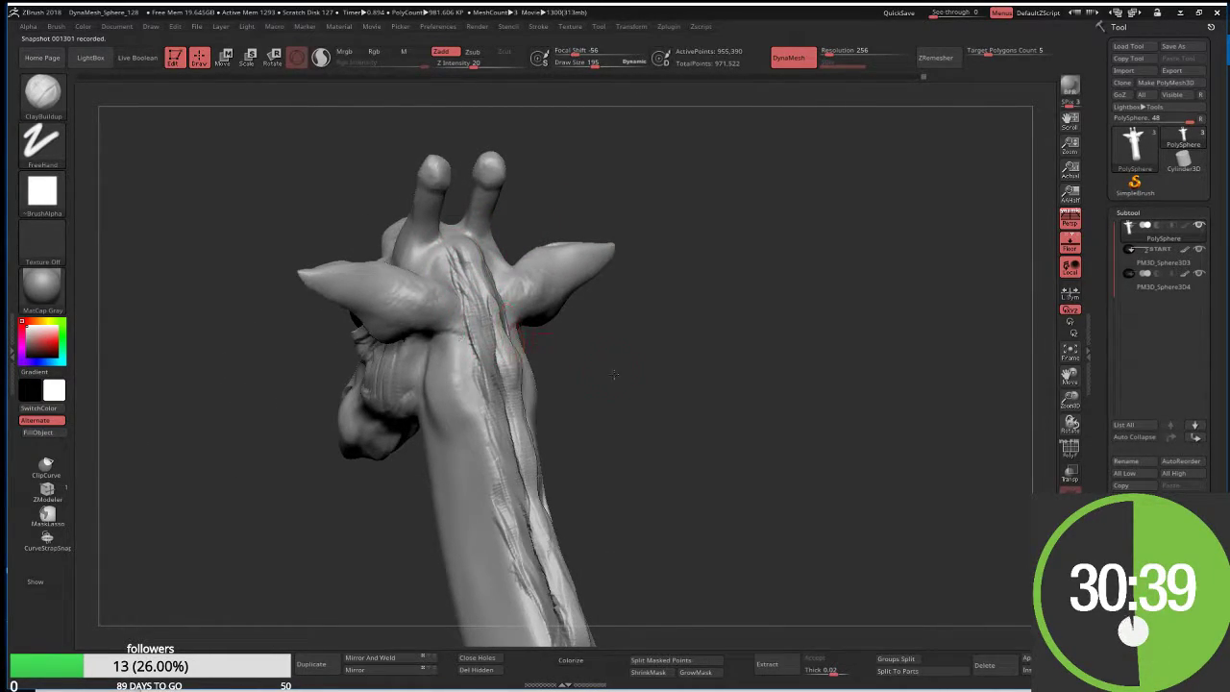
left_click_drag(612, 374, 504, 355)
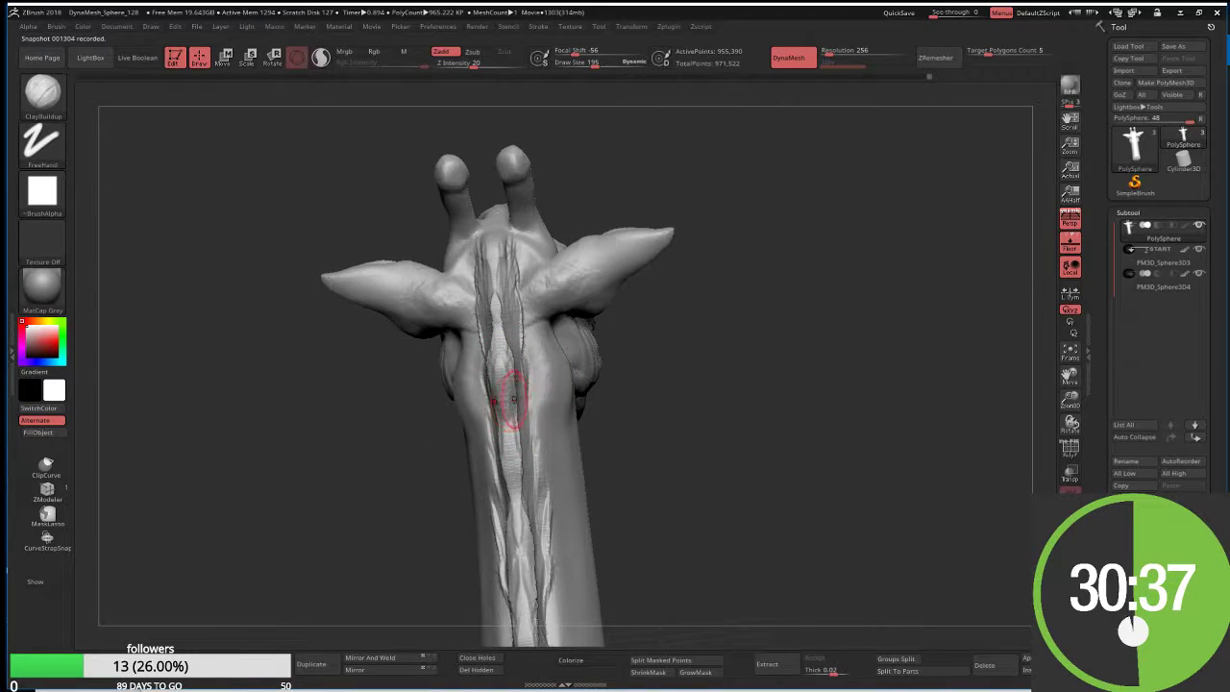
key("bracketleft")
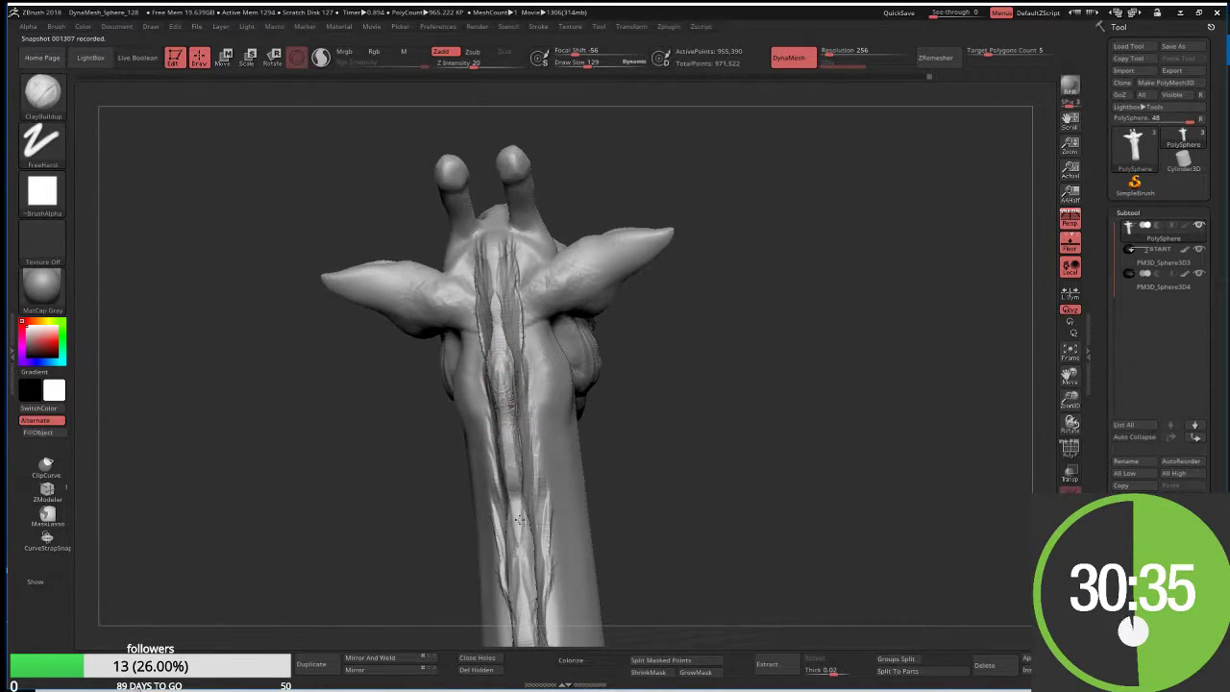
mouse_move(507, 415)
left_mouse_down()
mouse_move(519, 576)
mouse_move(507, 507)
left_mouse_up()
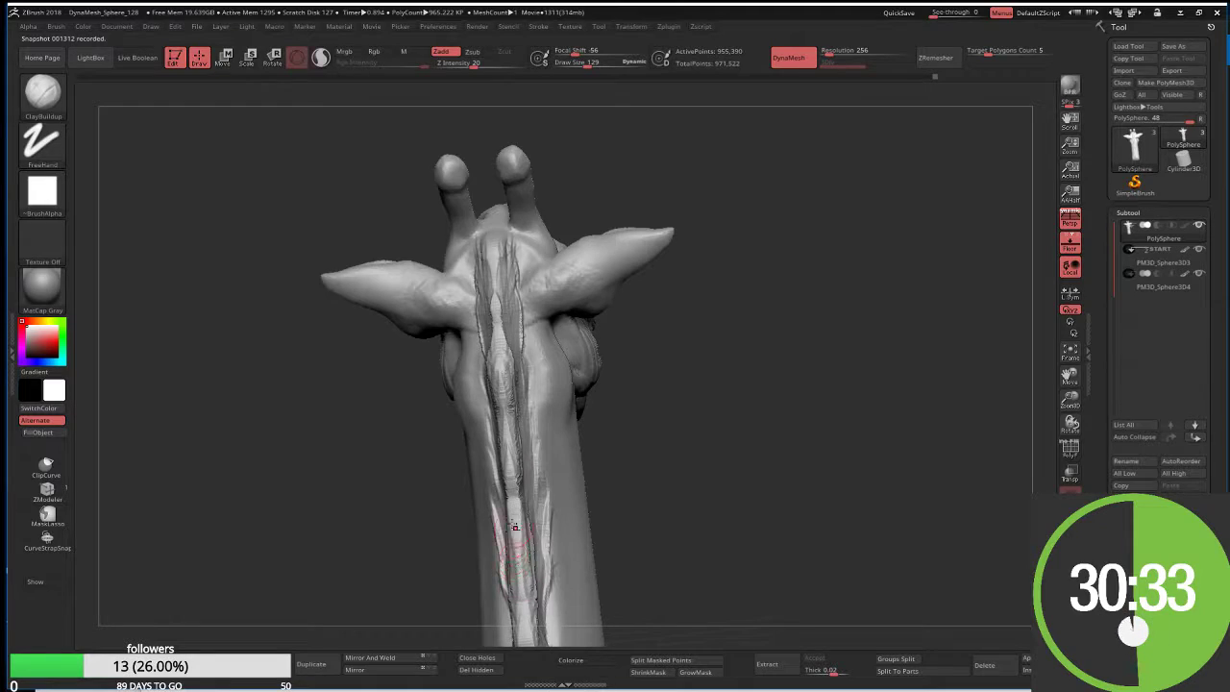
mouse_move(507, 507)
right_mouse_down("ctrl")
mouse_move(474, 467)
mouse_move(475, 413)
right_mouse_up("ctrl")
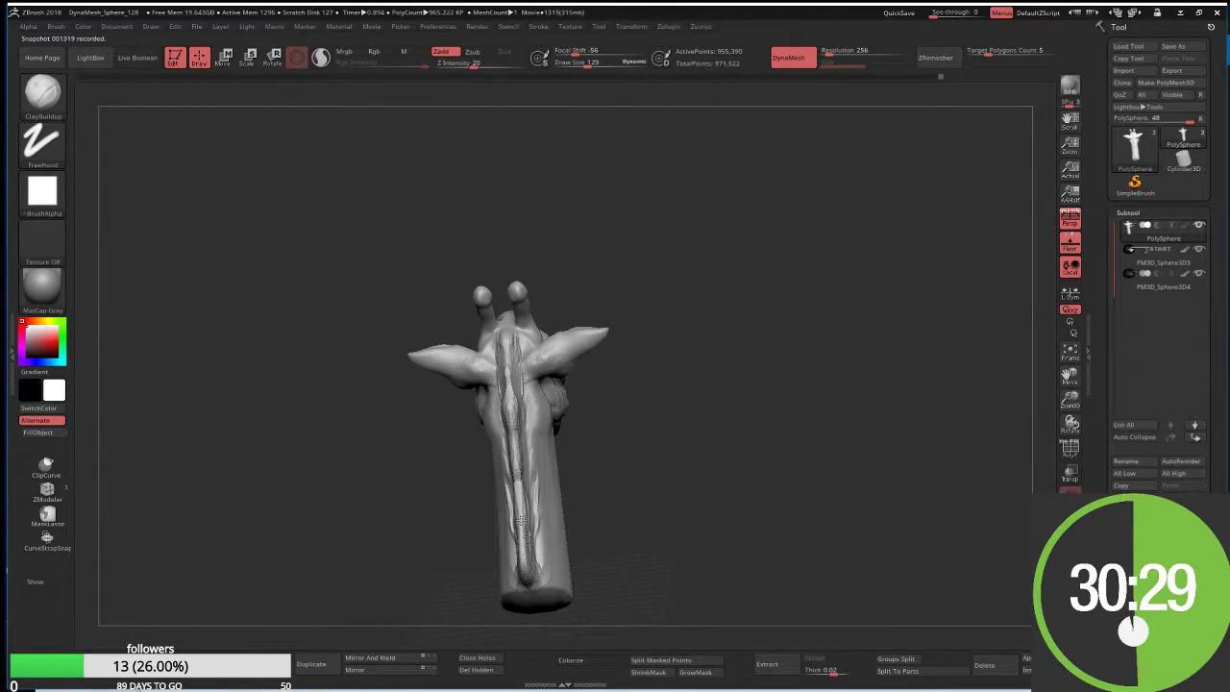
left_click_drag(519, 519, 516, 470)
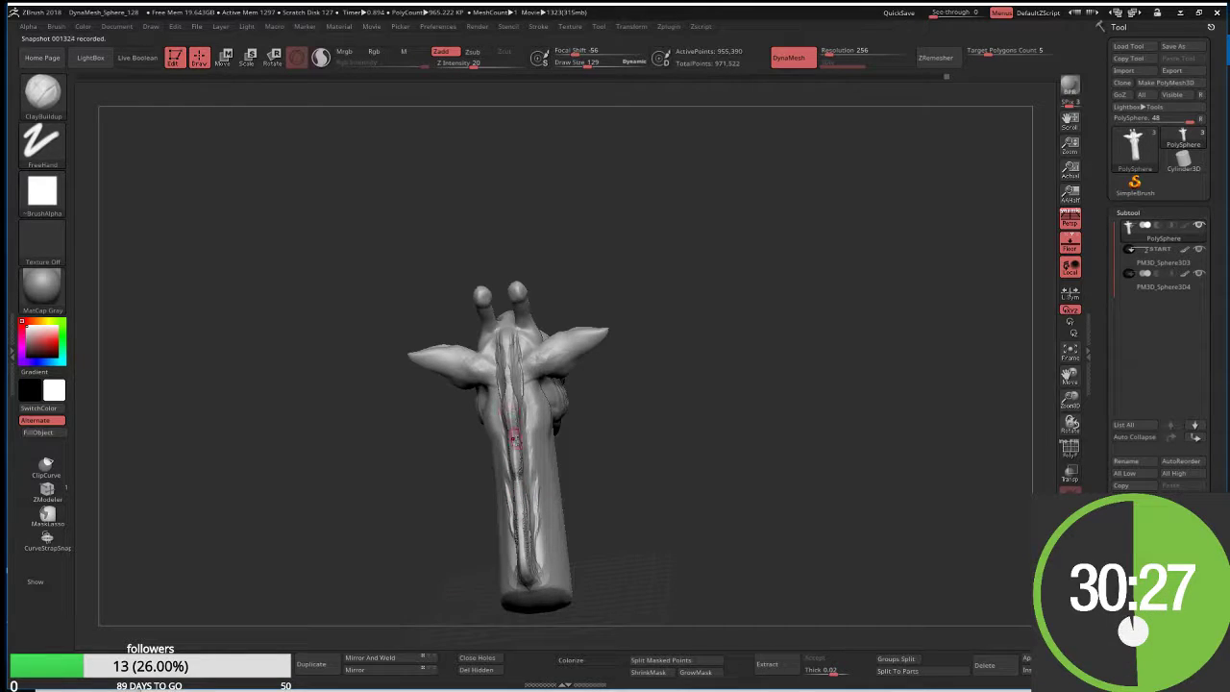
left_click_drag(514, 438, 506, 371)
mouse_move(423, 436)
left_mouse_down()
mouse_move(593, 419)
mouse_move(626, 445)
left_mouse_up()
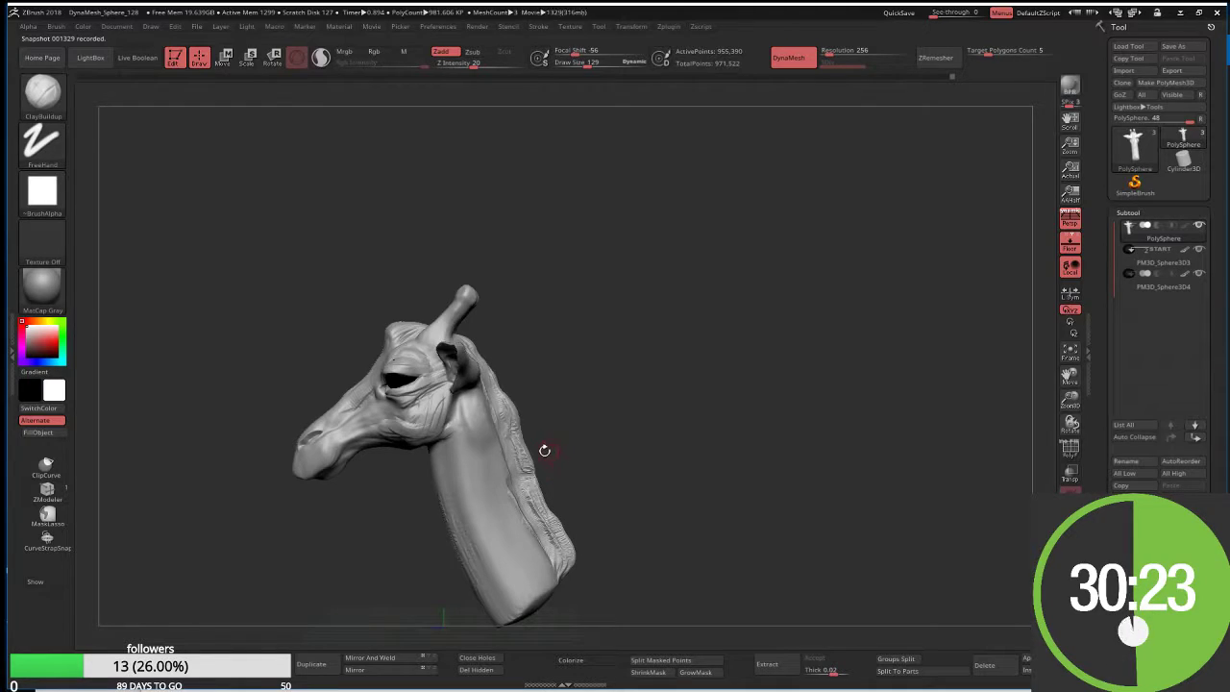
Smooth the cheek below the eye and add small clay strokes with an enlarged brush
key("shift")
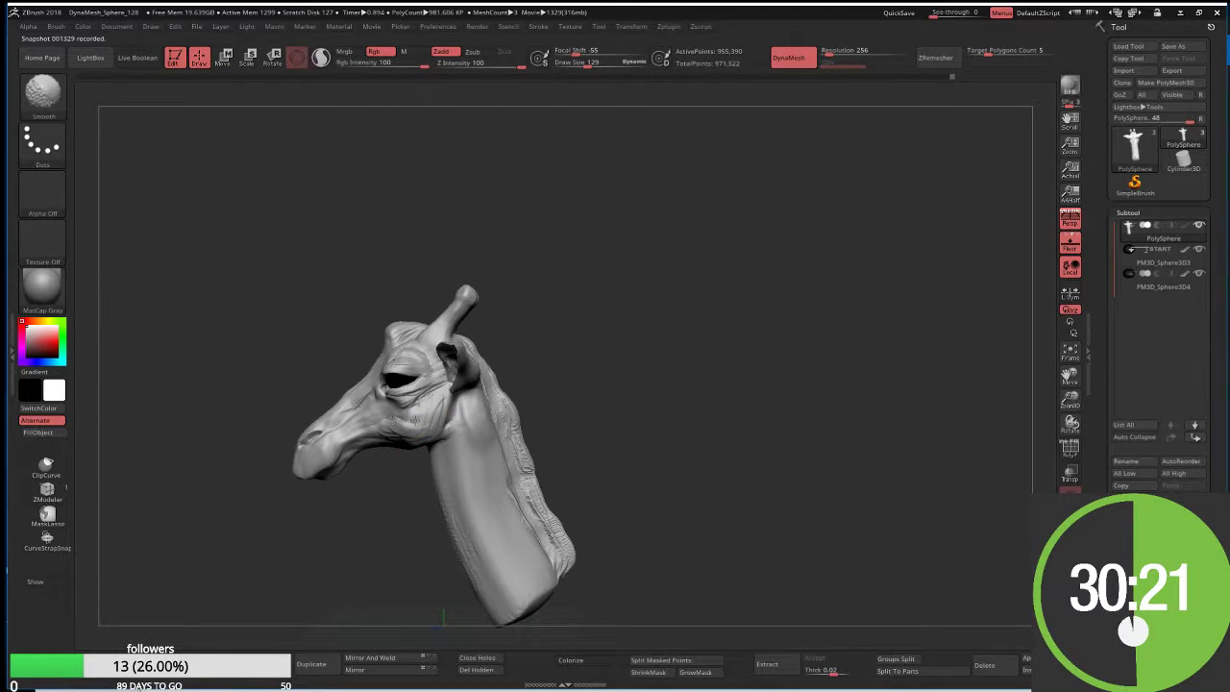
left_click_drag(394, 437, 392, 444, "shift")
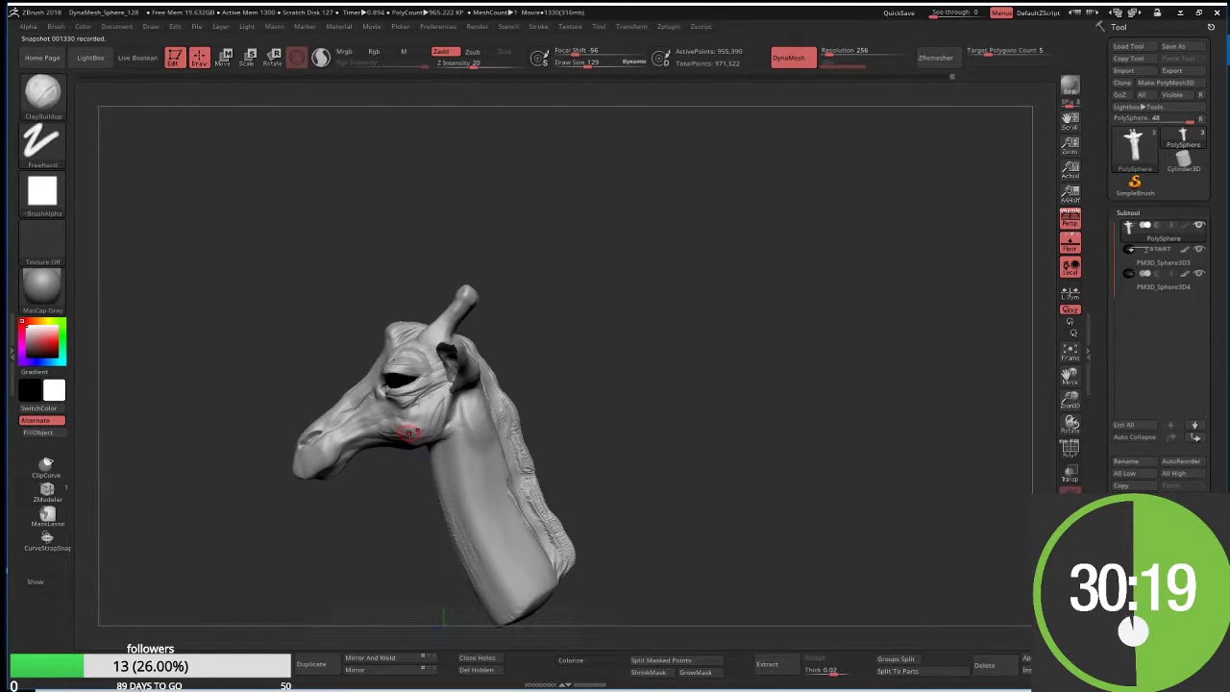
key("bracketright")
key("bracketright")
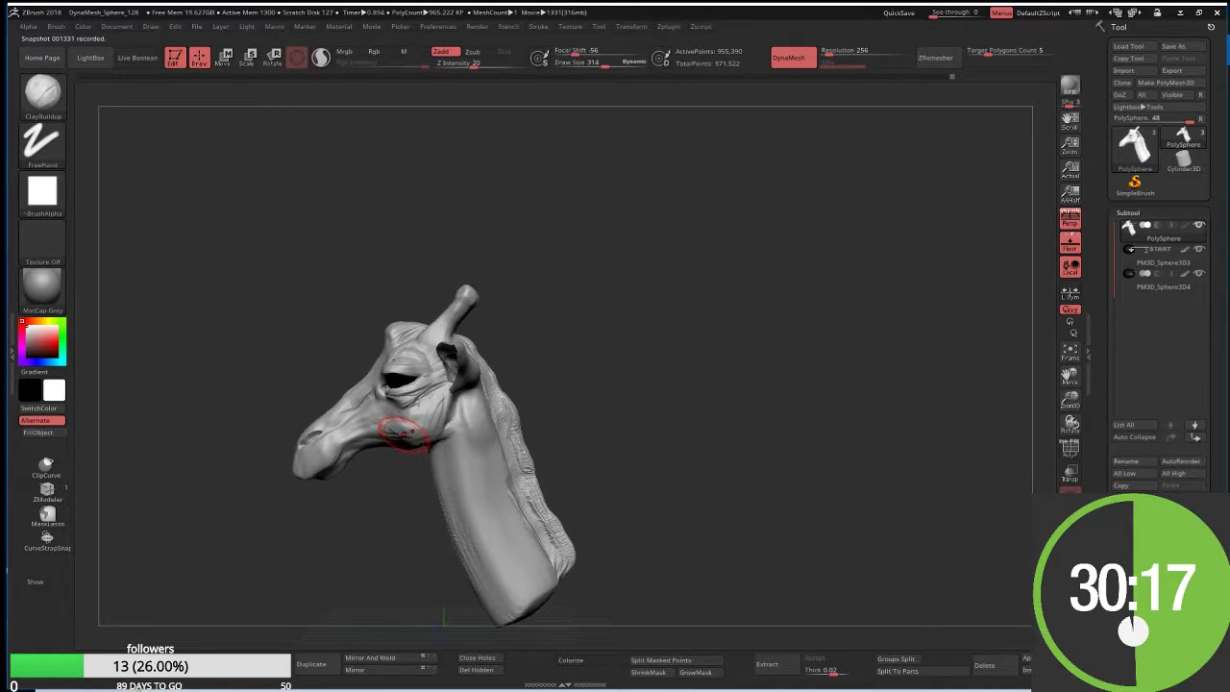
key("bracketright")
mouse_move(363, 413)
left_mouse_down()
mouse_move(362, 430)
mouse_move(393, 437)
left_mouse_up()
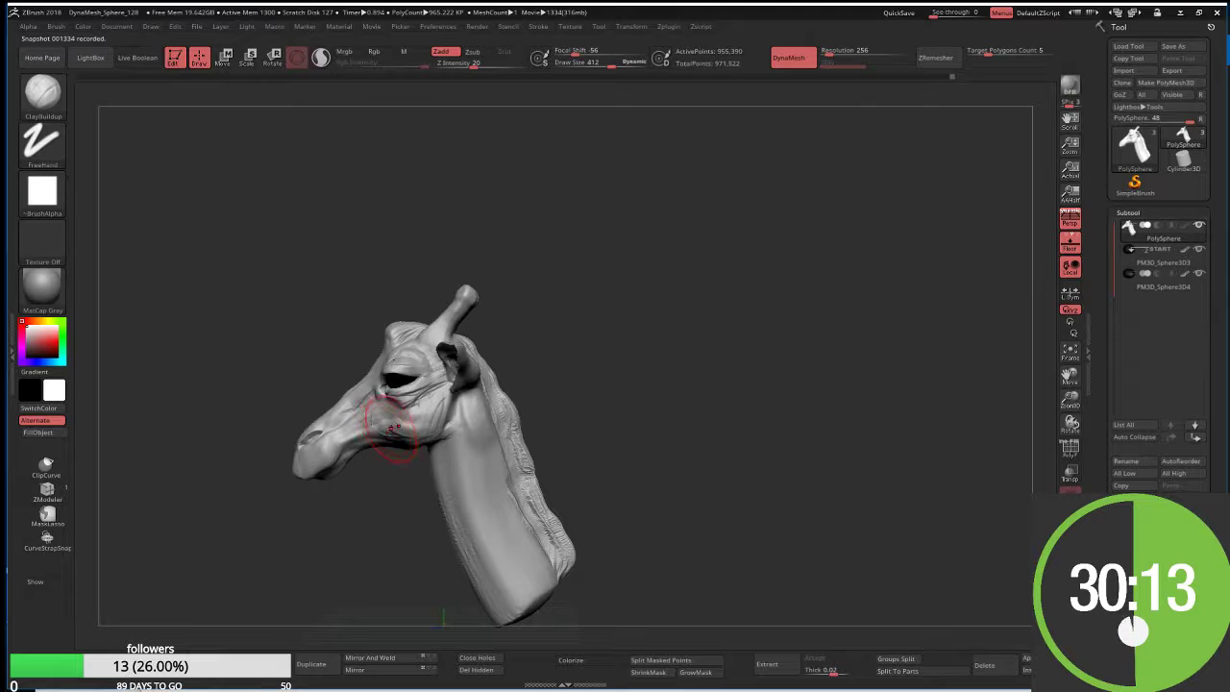
Switch to Move Topological with a much larger brush, turning the head to frame the jaw
key("b")
key("d")
key("s")
key("b")
key("c")
key("b")
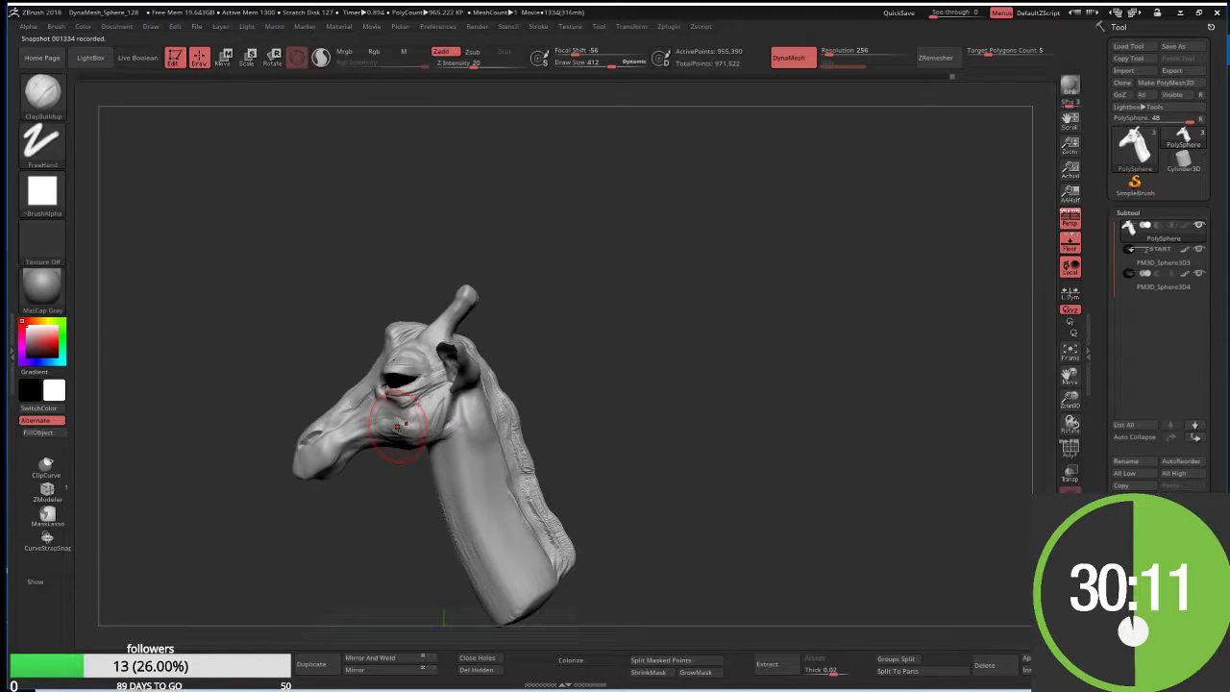
key("b")
key("m")
key("t")
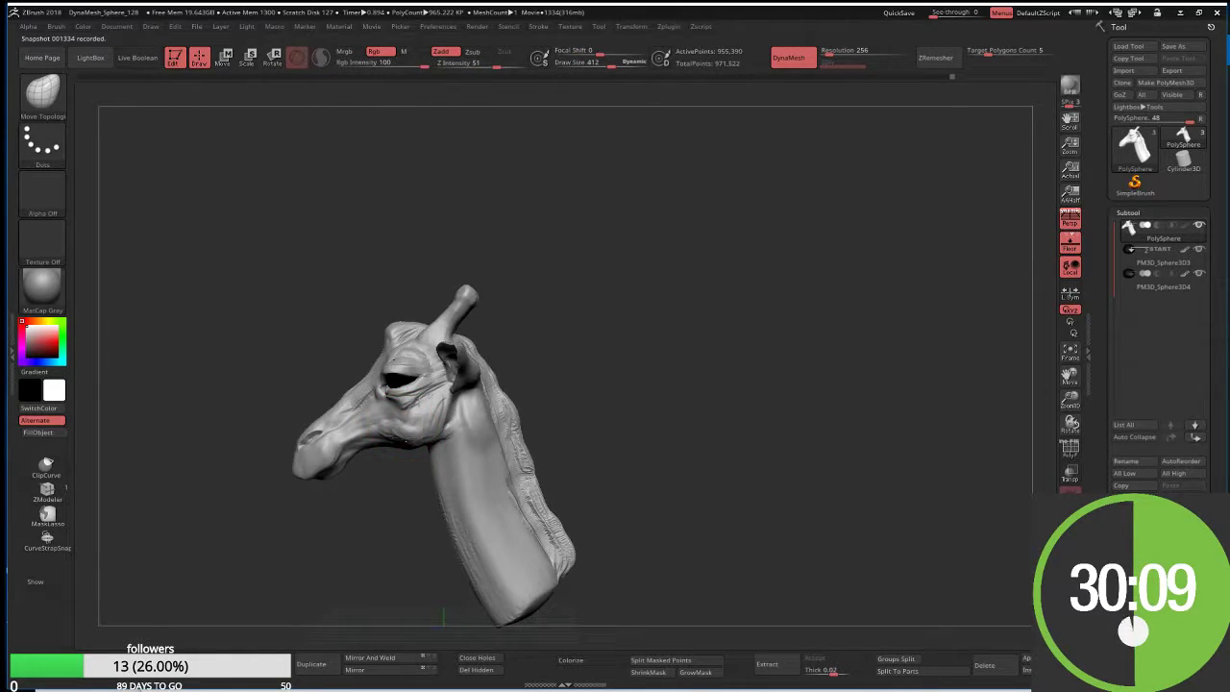
right_click_drag(385, 437, 406, 447)
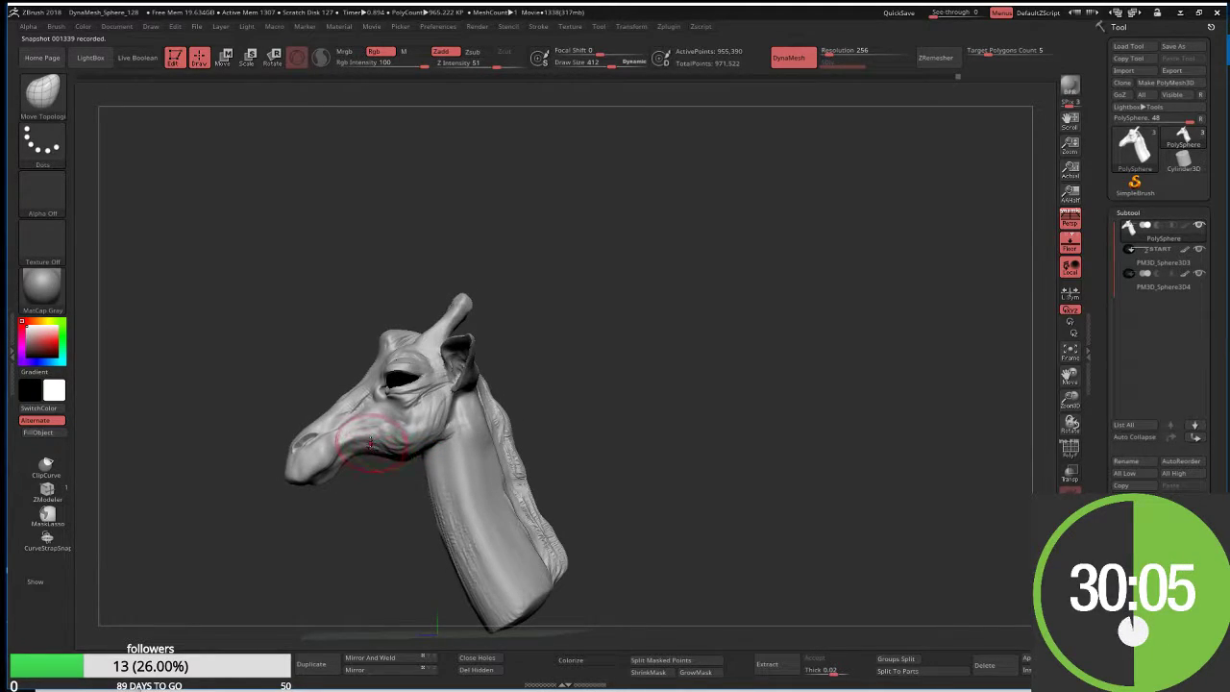
right_click_drag(400, 498, 471, 411)
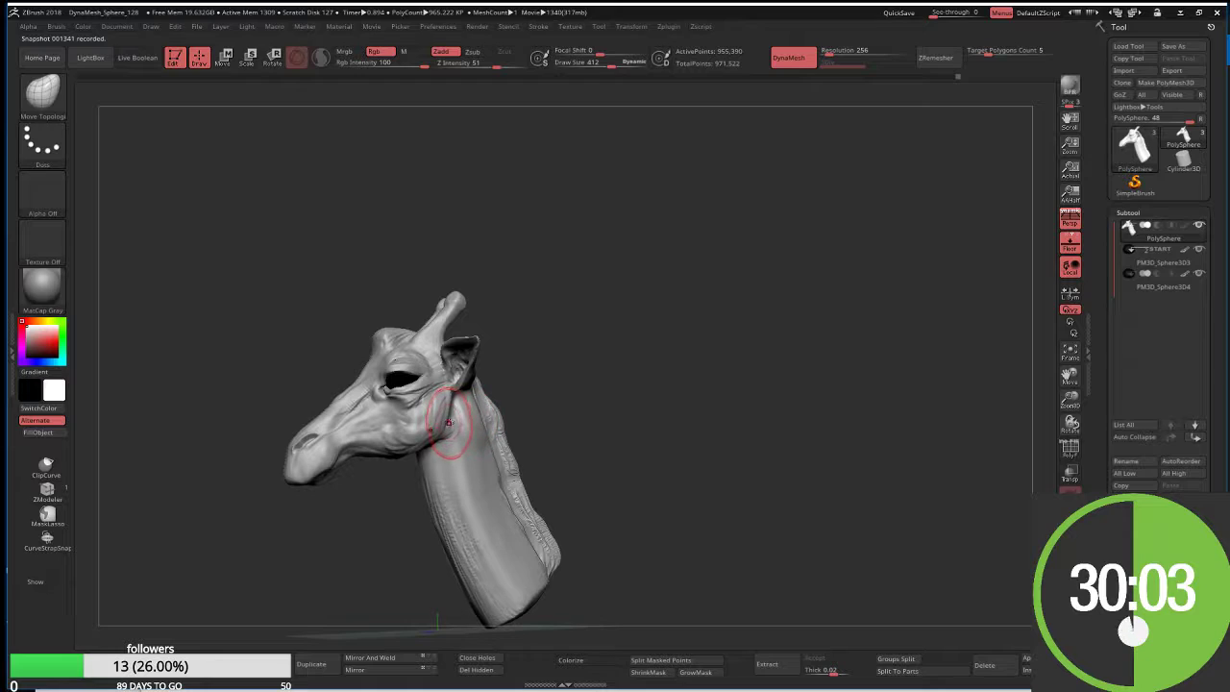
right_click_drag(458, 476, 396, 503, "alt")
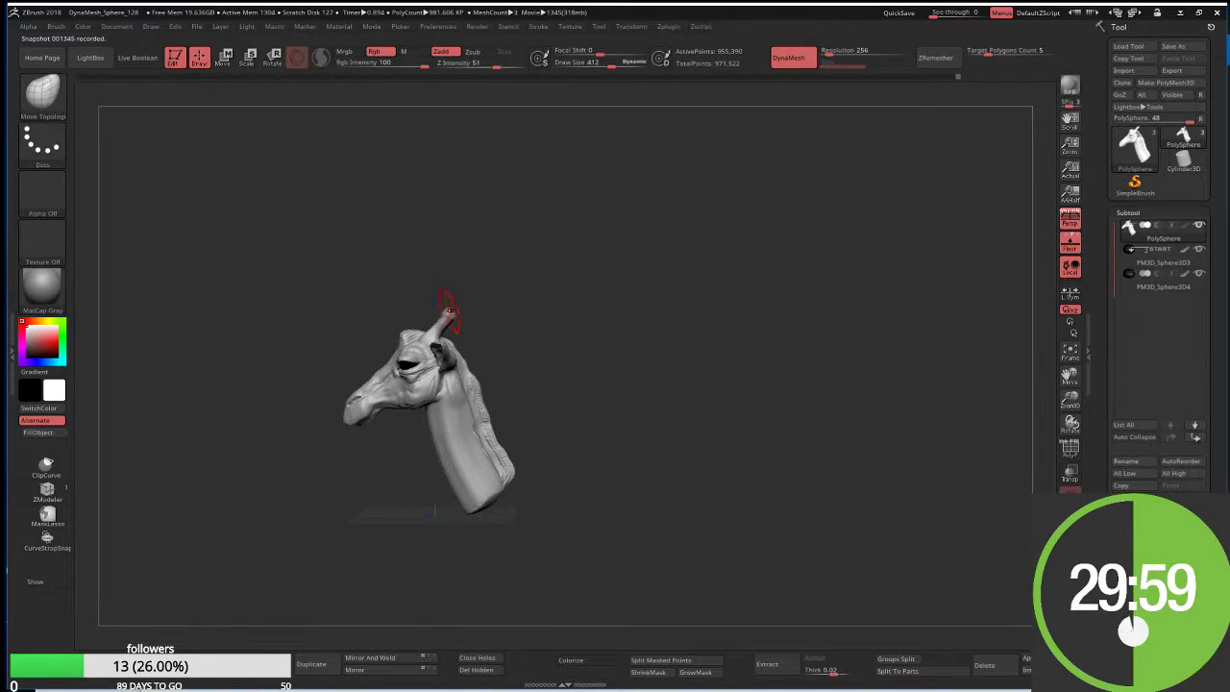
key("s")
left_click_drag(442, 280, 453, 279)
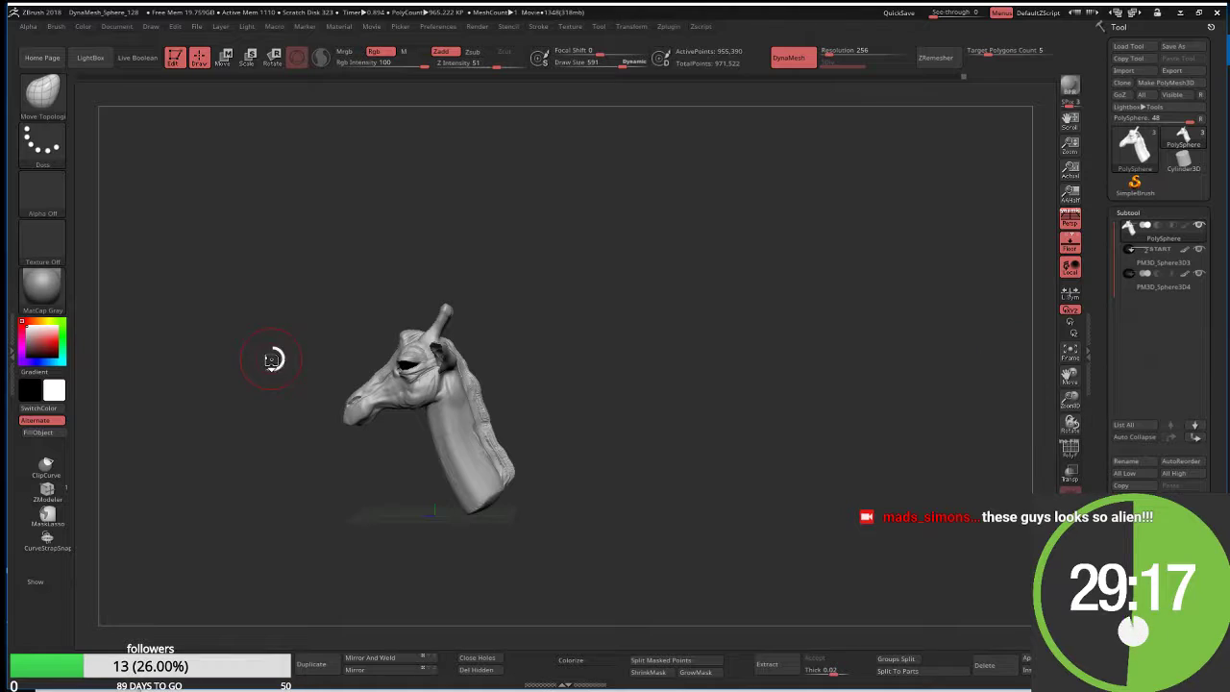
mouse_move(318, 333)
left_mouse_down()
mouse_move(359, 451)
mouse_move(384, 411)
mouse_move(370, 415)
left_mouse_up()
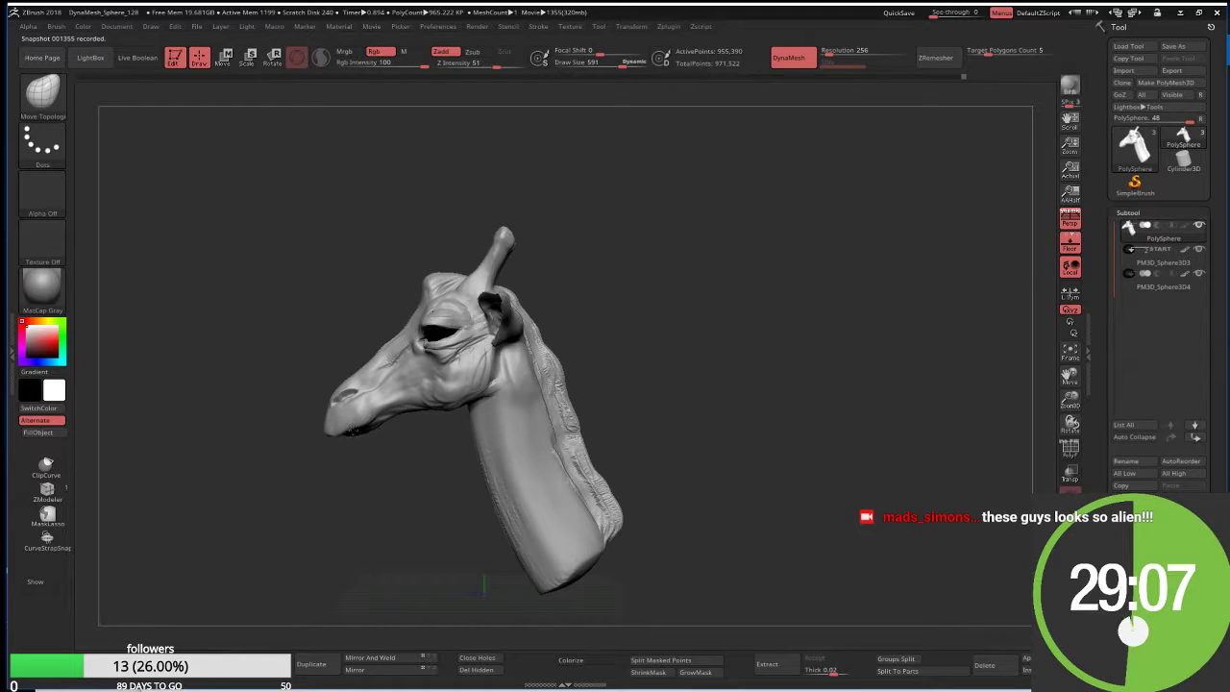
Drag the lower jaw into shape, then reduce the brush and settle on a straight front view
mouse_move(352, 429)
left_mouse_down()
mouse_move(343, 396)
mouse_move(330, 422)
left_mouse_up()
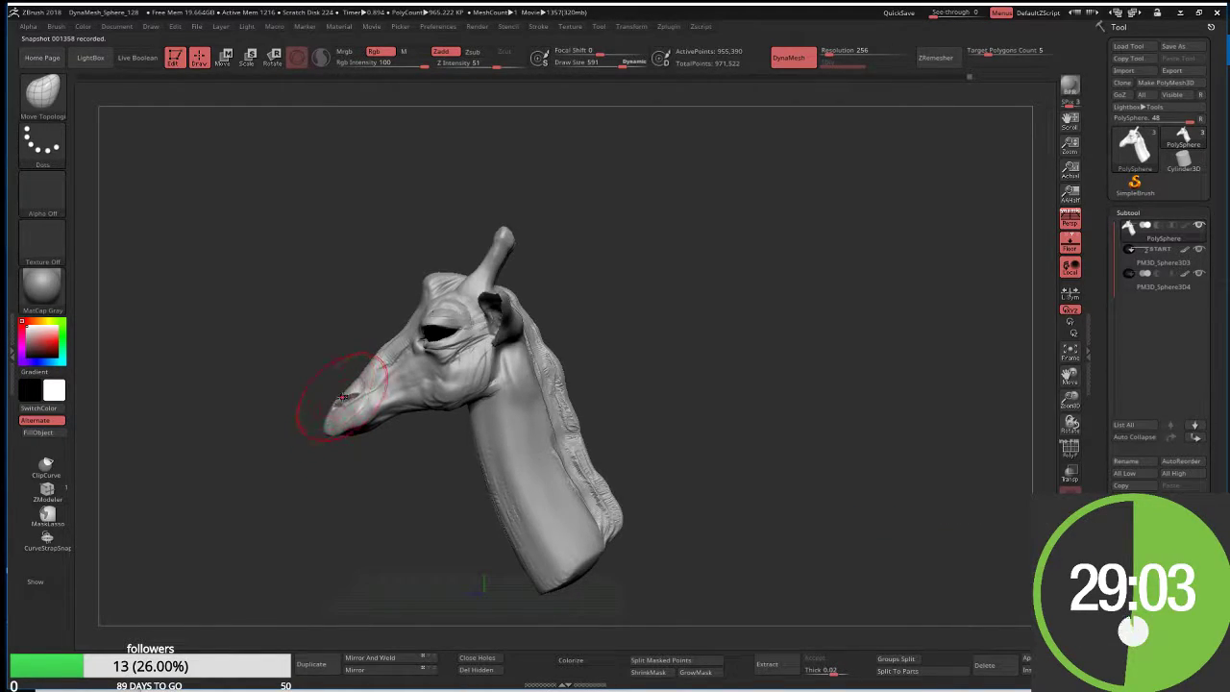
mouse_move(349, 371)
left_mouse_down()
mouse_move(427, 293)
mouse_move(459, 289)
left_mouse_up()
key("s")
key("s")
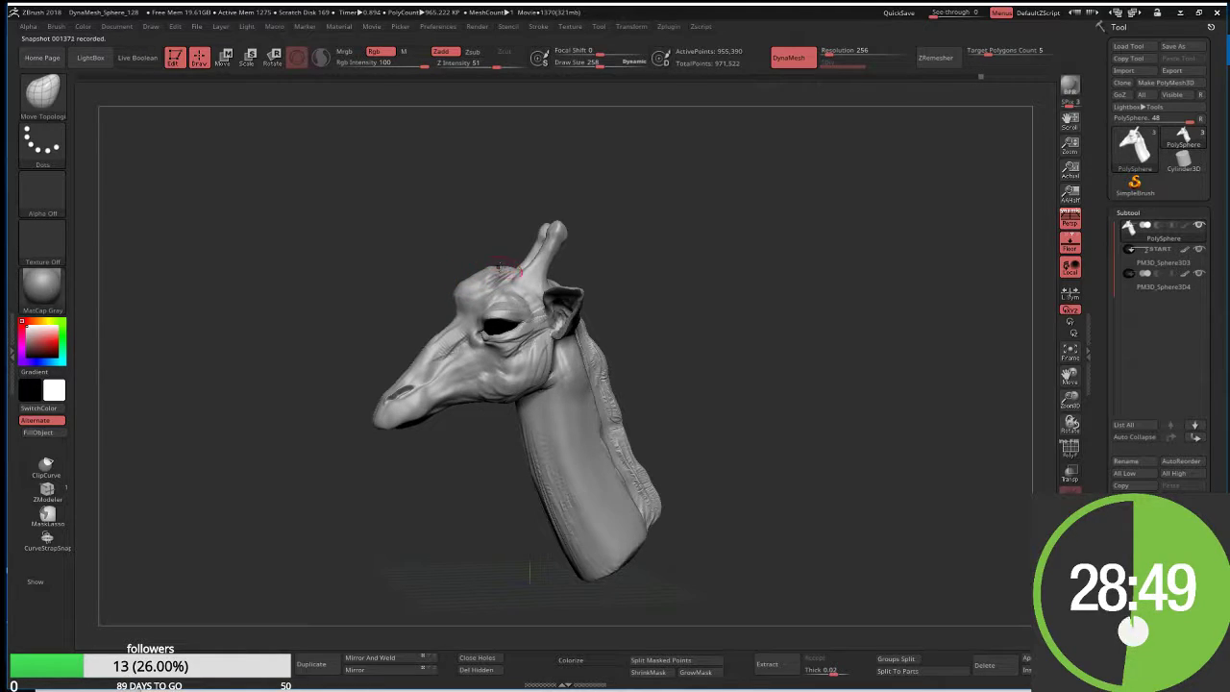
right_click_drag(500, 269, 507, 261)
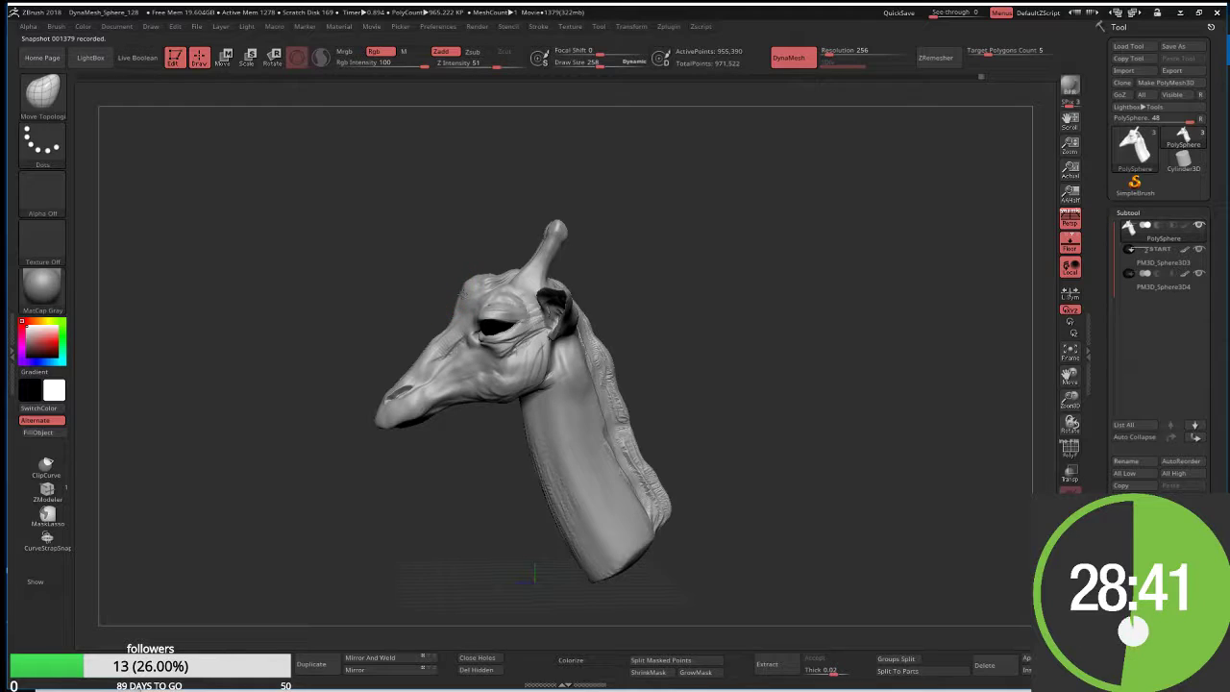
left_click_drag(478, 276, 494, 278)
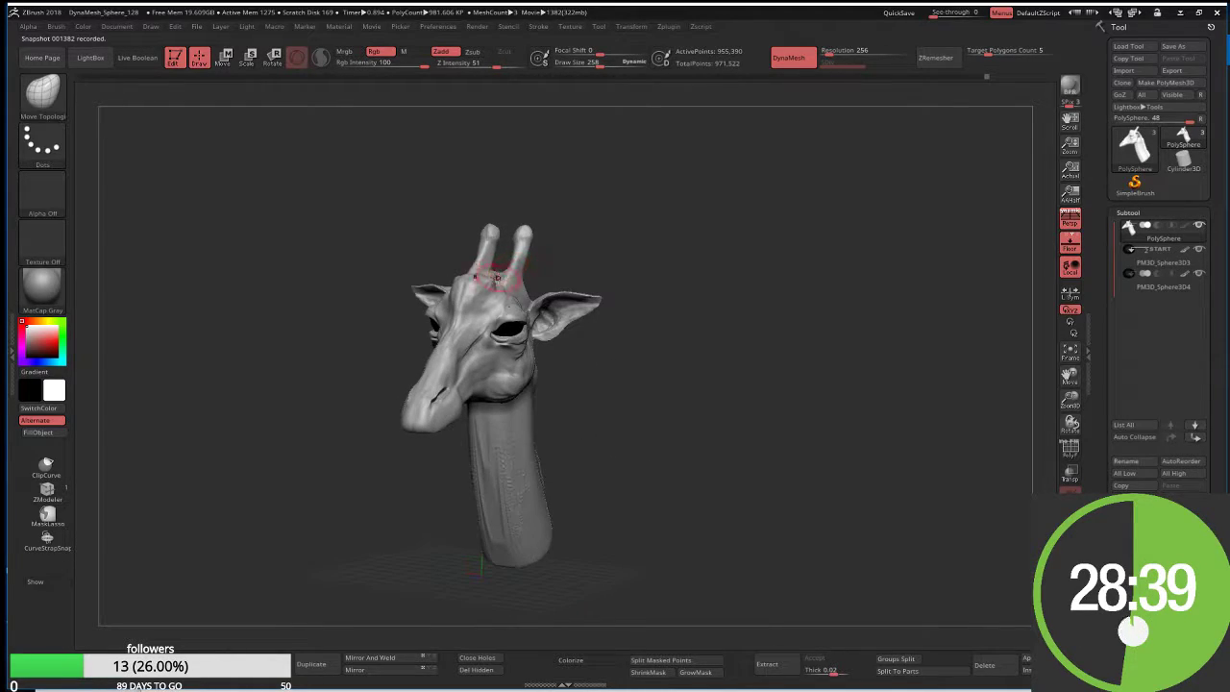
left_click_drag(450, 227, 481, 233)
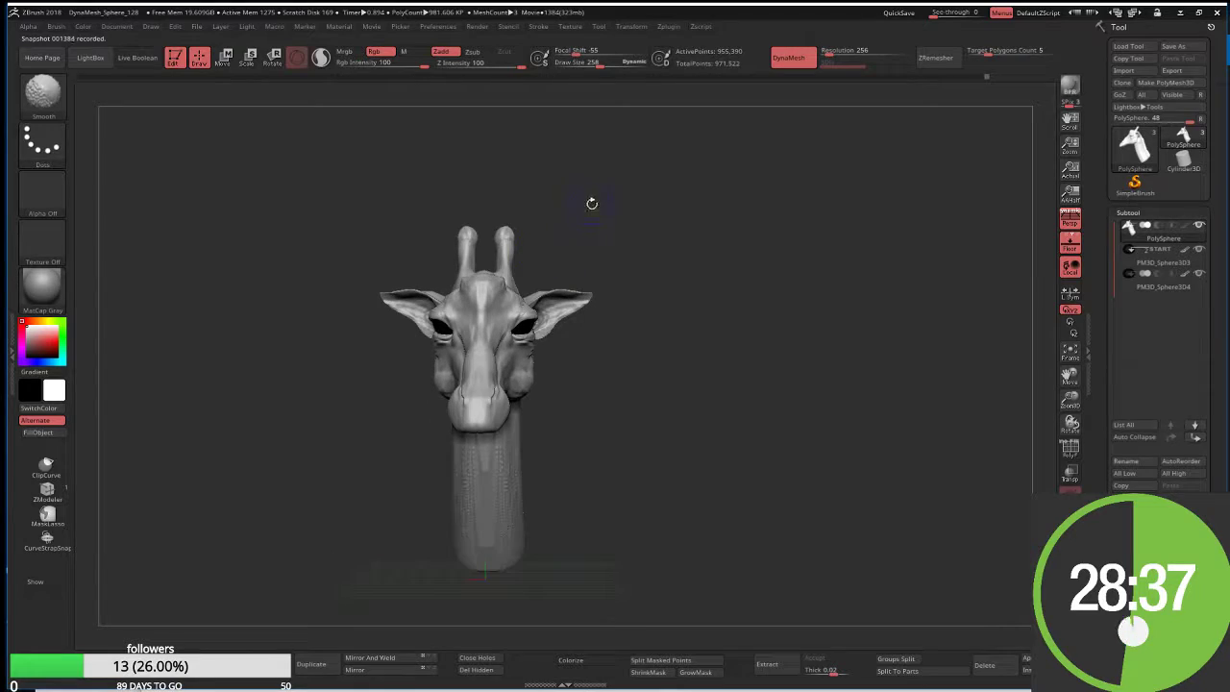
mouse_move(515, 327)
left_mouse_down()
mouse_move(550, 329)
mouse_move(606, 381)
mouse_move(503, 473)
left_mouse_up()
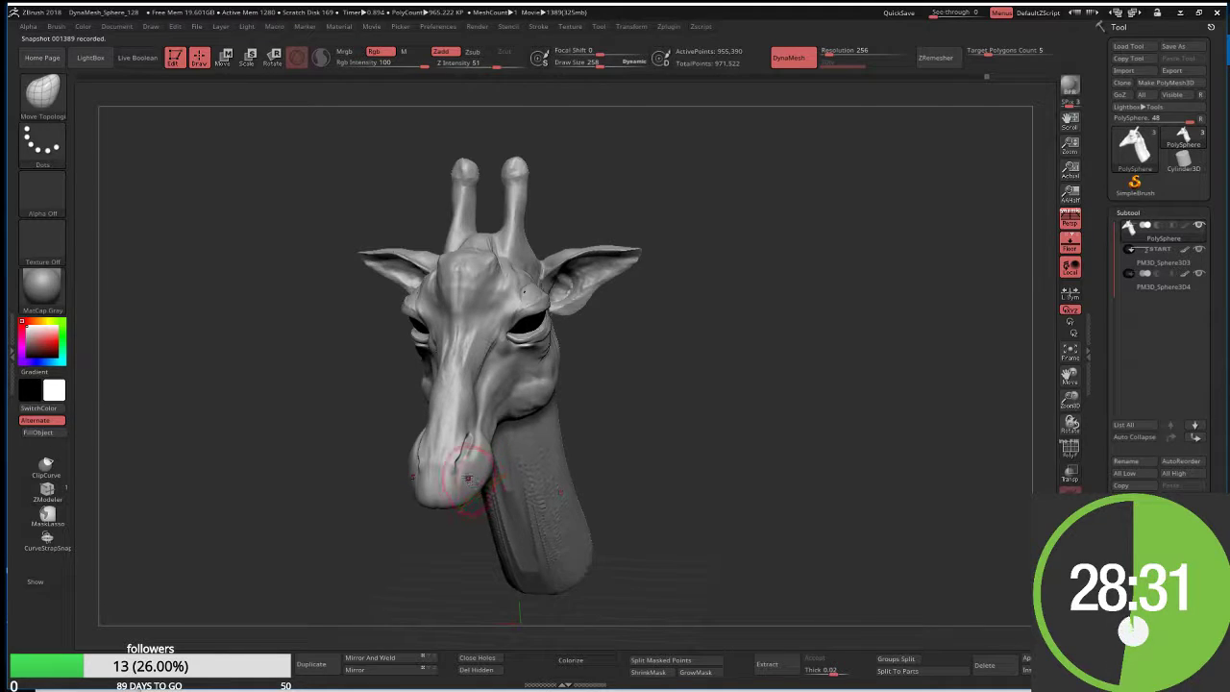
Build up the giraffe's nose with ClayBuildup strokes at a smaller brush size
key("b")
key("c")
key("b")
left_click_drag(465, 478, 516, 516)
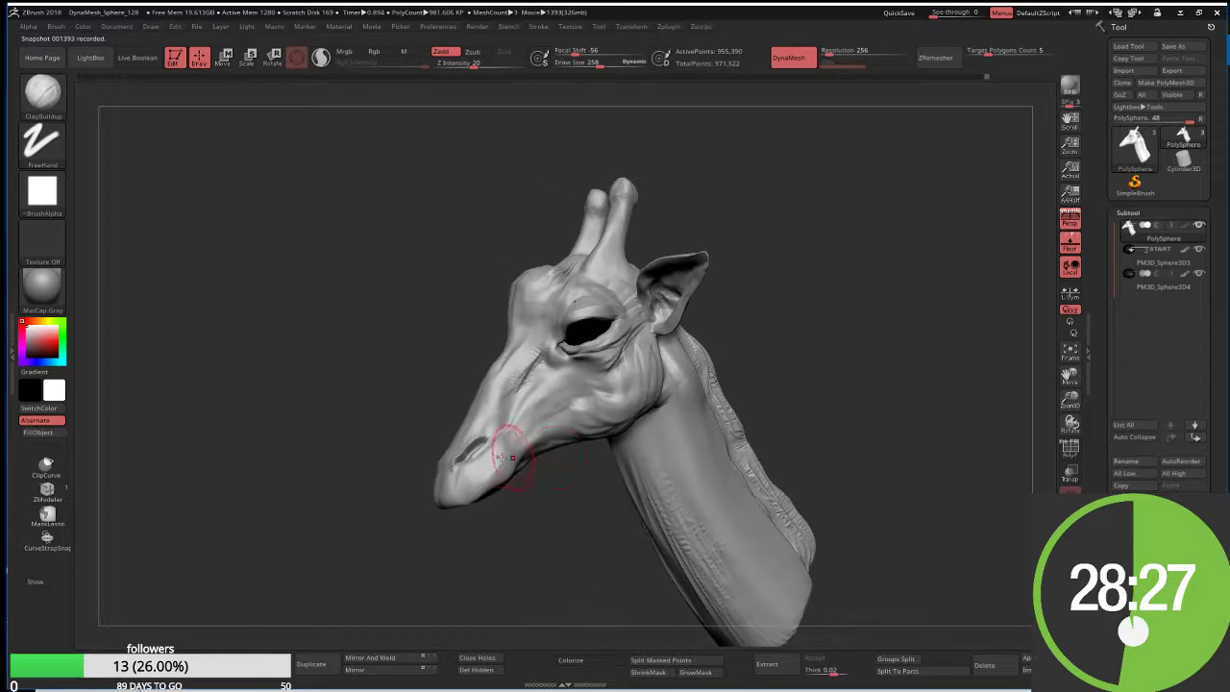
key("s")
left_click_drag(492, 452, 484, 453)
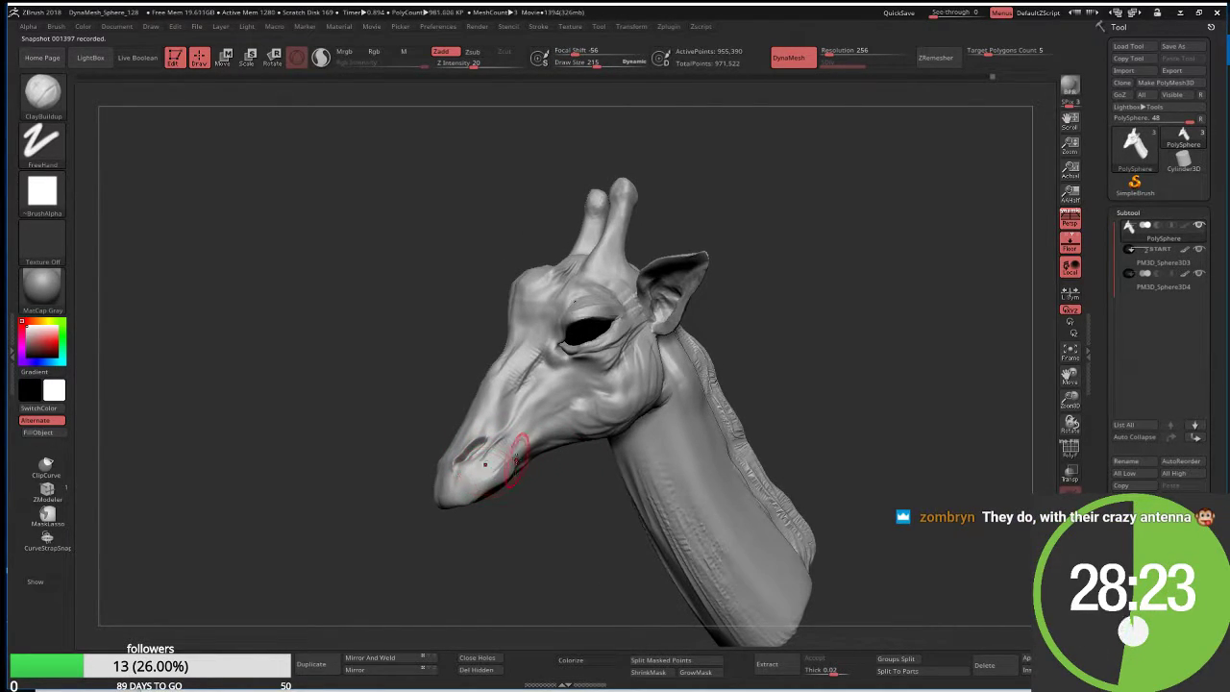
left_click_drag(485, 464, 480, 482)
right_click_drag(468, 486, 470, 483)
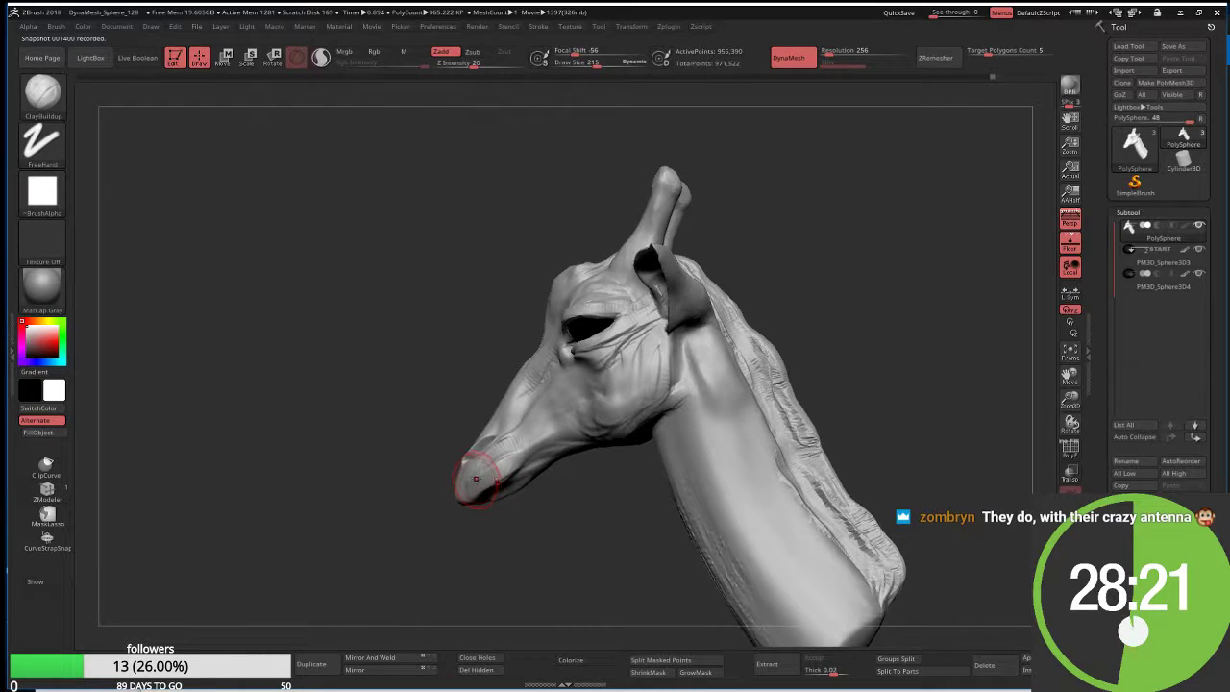
left_click_drag(537, 523, 488, 492)
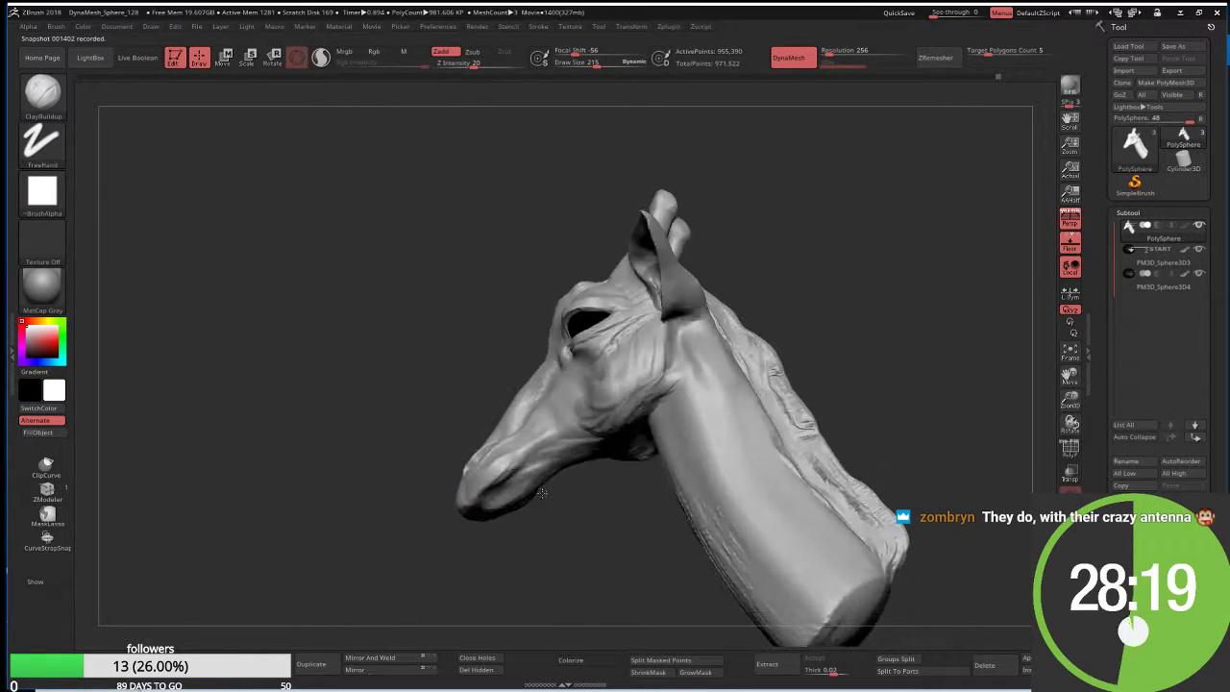
Cut the mouth line with a small DamStandard brush, then return to a larger ClayBuildup
key("b")
key("d")
key("s")
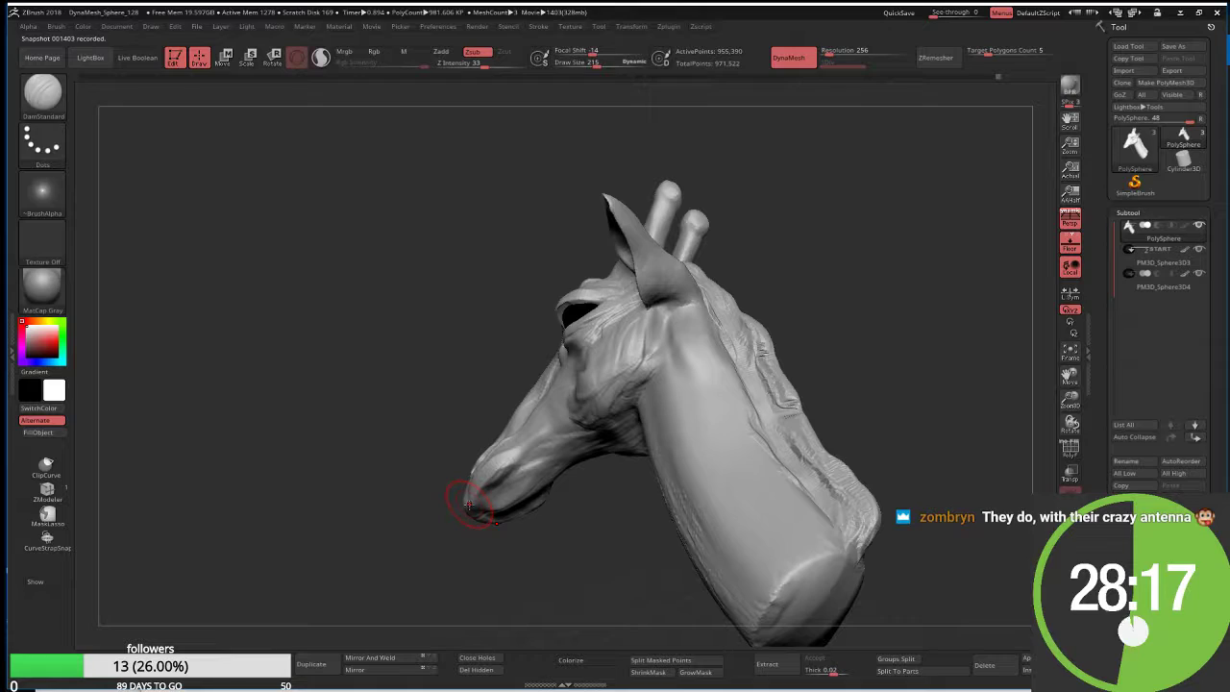
key("s")
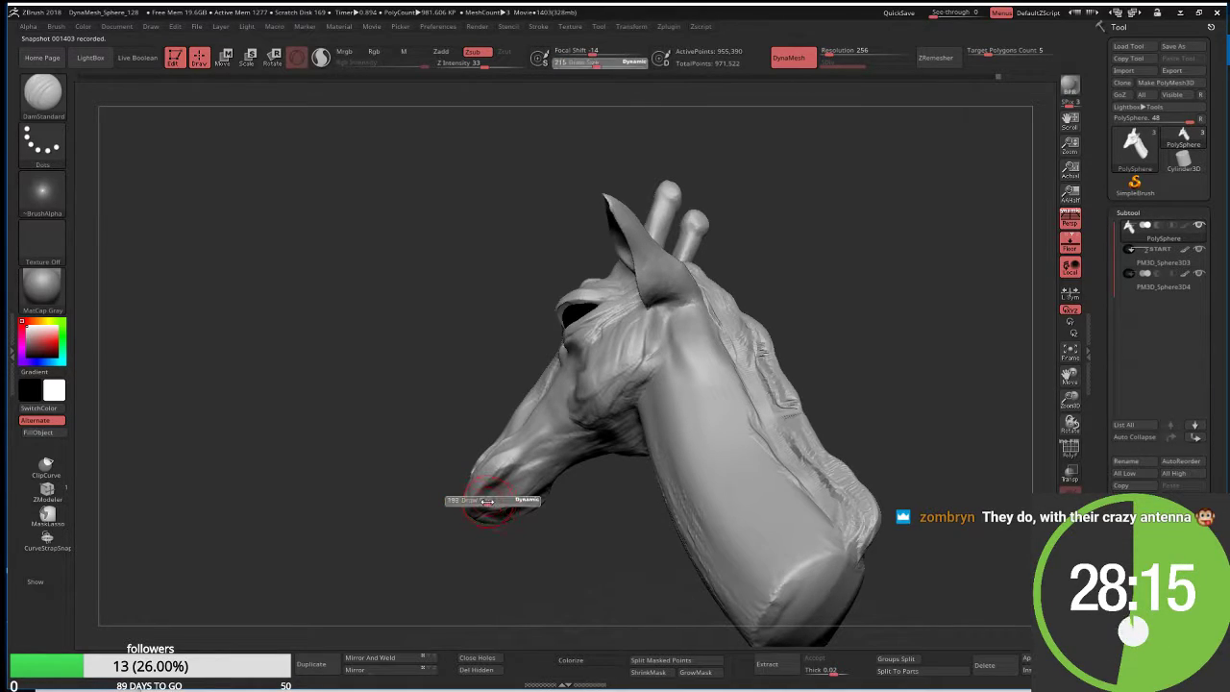
left_click_drag(481, 503, 466, 504)
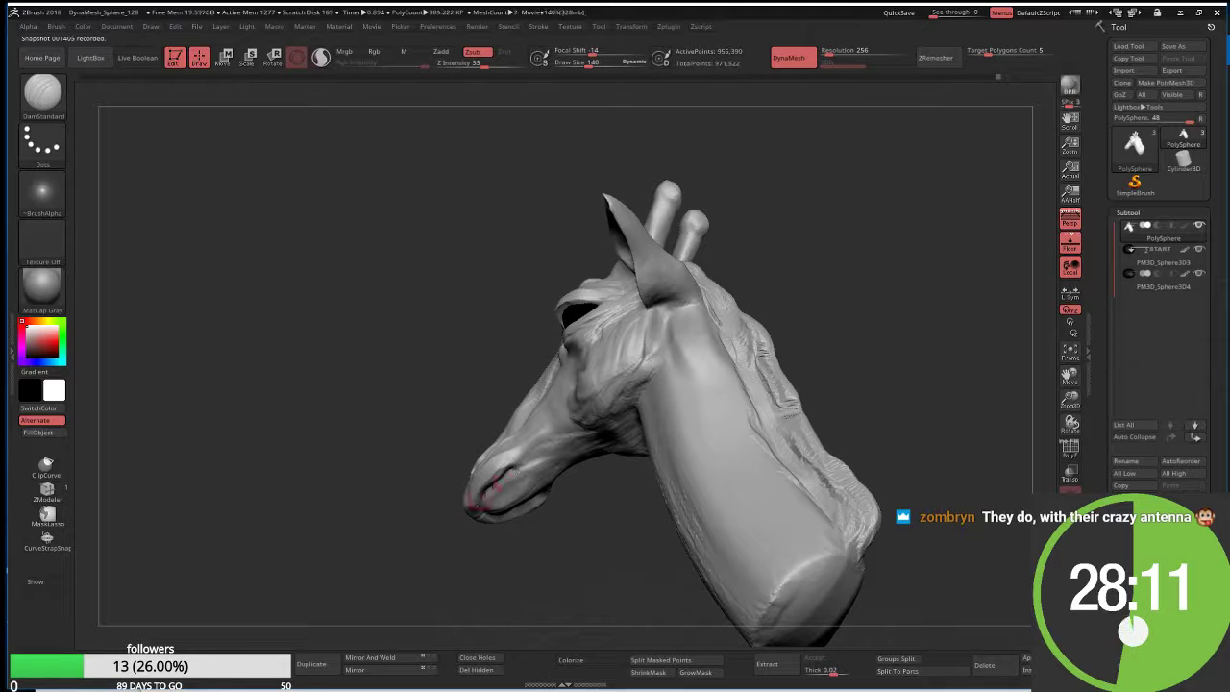
left_click_drag(716, 588, 723, 584)
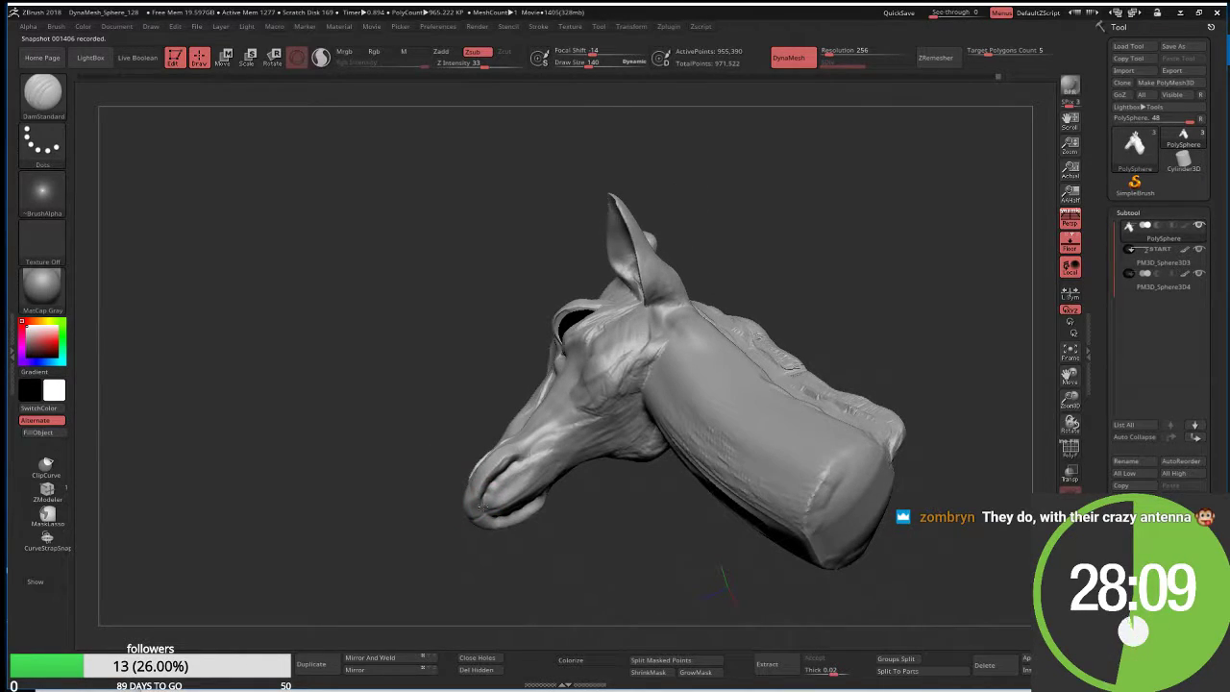
mouse_move(447, 483)
left_mouse_down()
mouse_move(439, 522)
mouse_move(463, 552)
left_mouse_up()
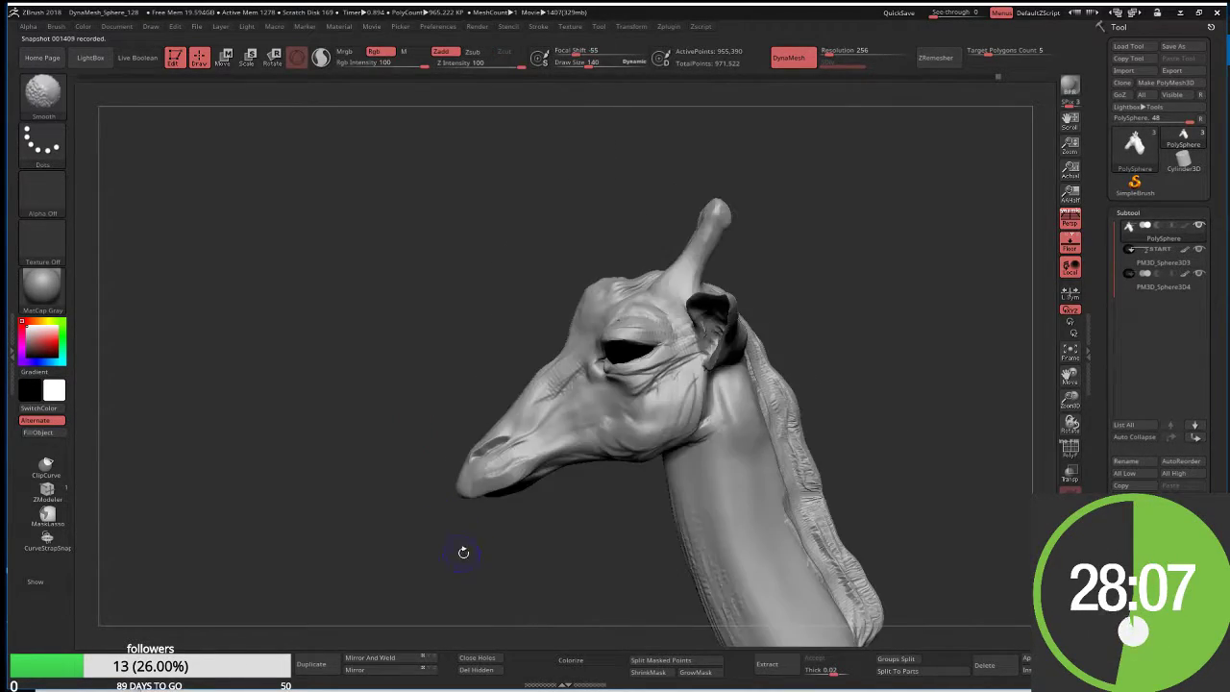
left_click_drag(491, 510, 526, 502)
key("b")
key("c")
key("b")
key("s")
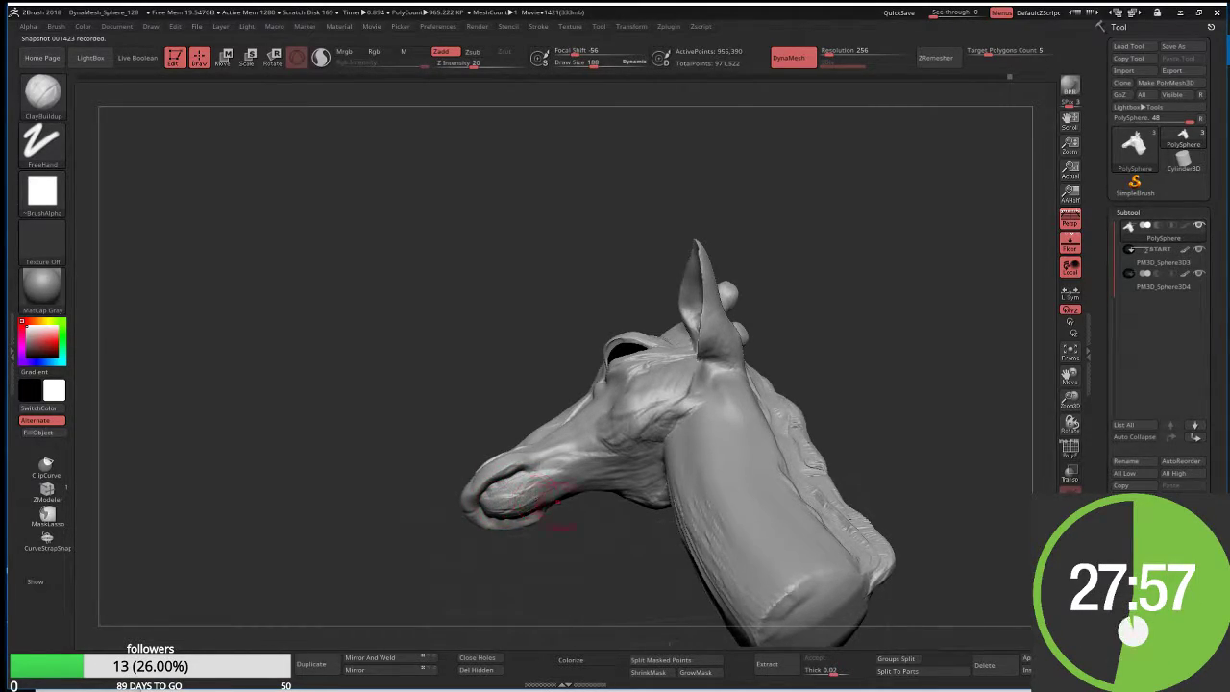
Reshape the area around the eye and the horn tips with ClayBuildup
left_click_drag(538, 566, 516, 578)
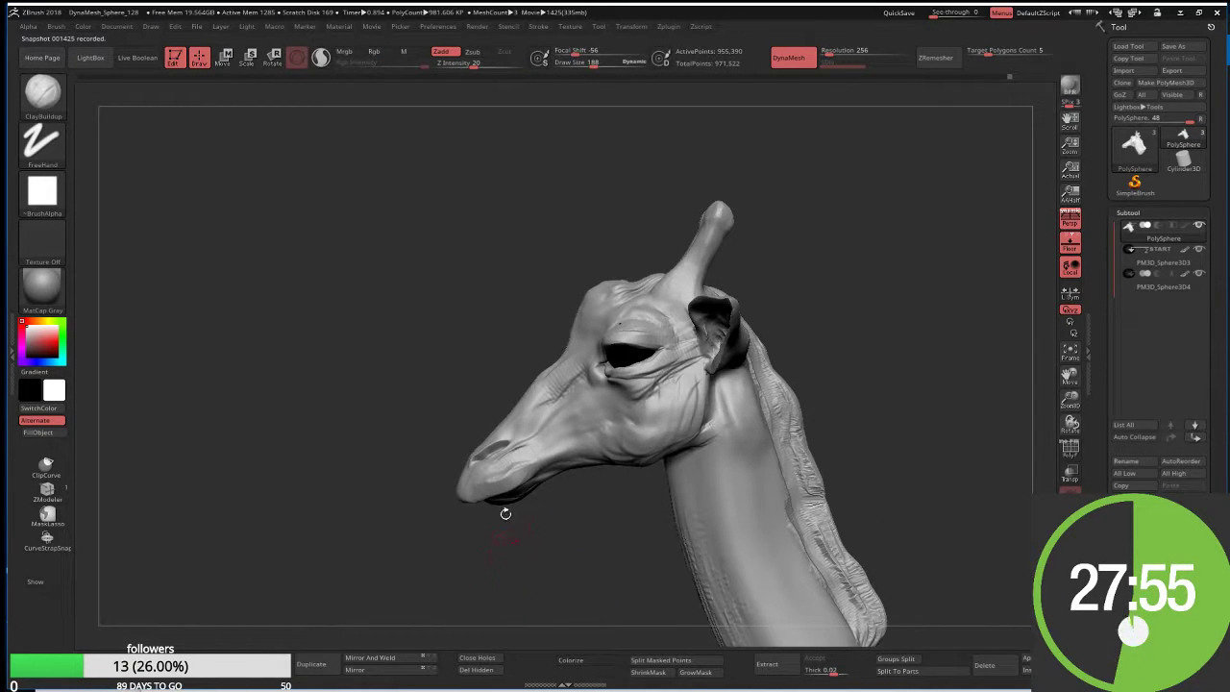
left_click_drag(505, 513, 494, 492)
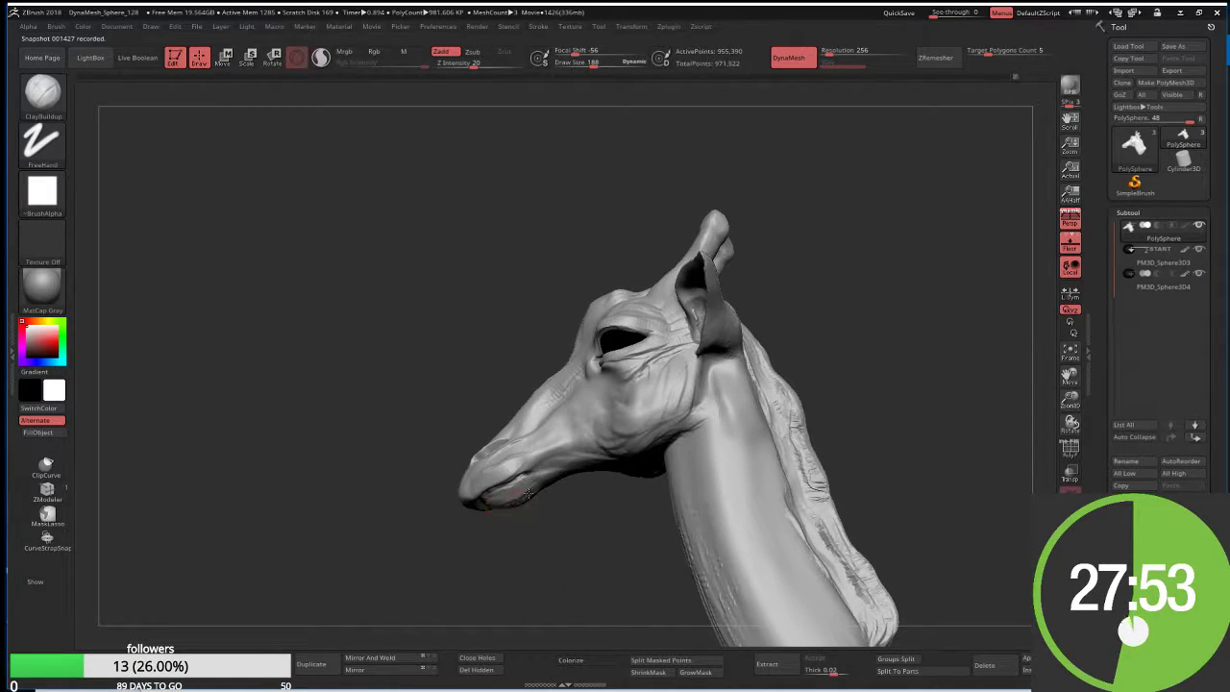
mouse_move(562, 514)
left_mouse_down()
mouse_move(584, 530)
mouse_move(576, 509)
left_mouse_up()
mouse_move(596, 370)
left_mouse_down()
mouse_move(575, 360)
mouse_move(587, 380)
left_mouse_up()
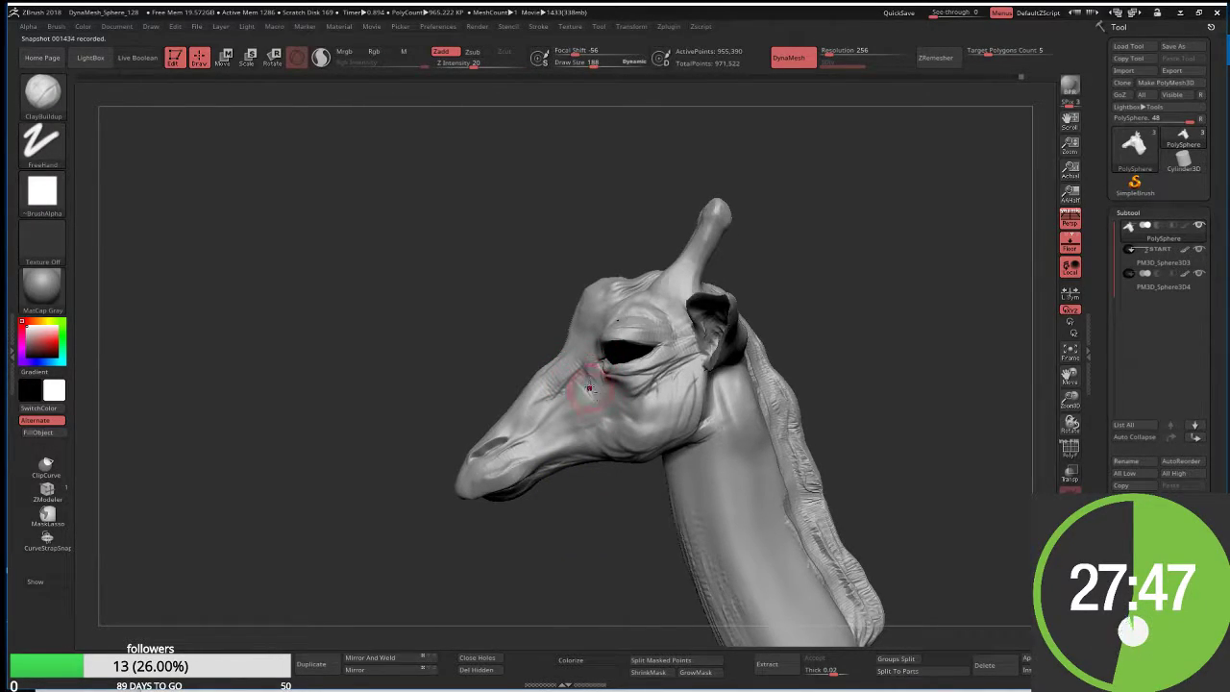
mouse_move(589, 384)
right_mouse_down()
mouse_move(619, 283)
mouse_move(642, 267)
right_mouse_up()
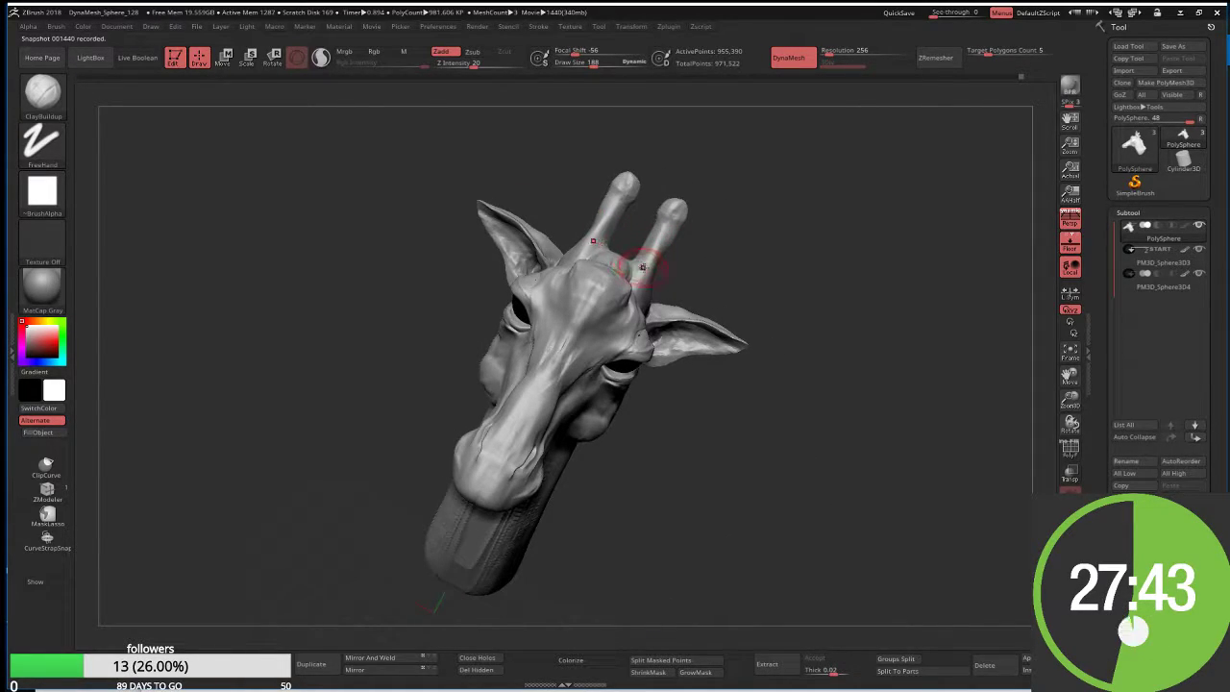
left_click_drag(642, 267, 642, 267)
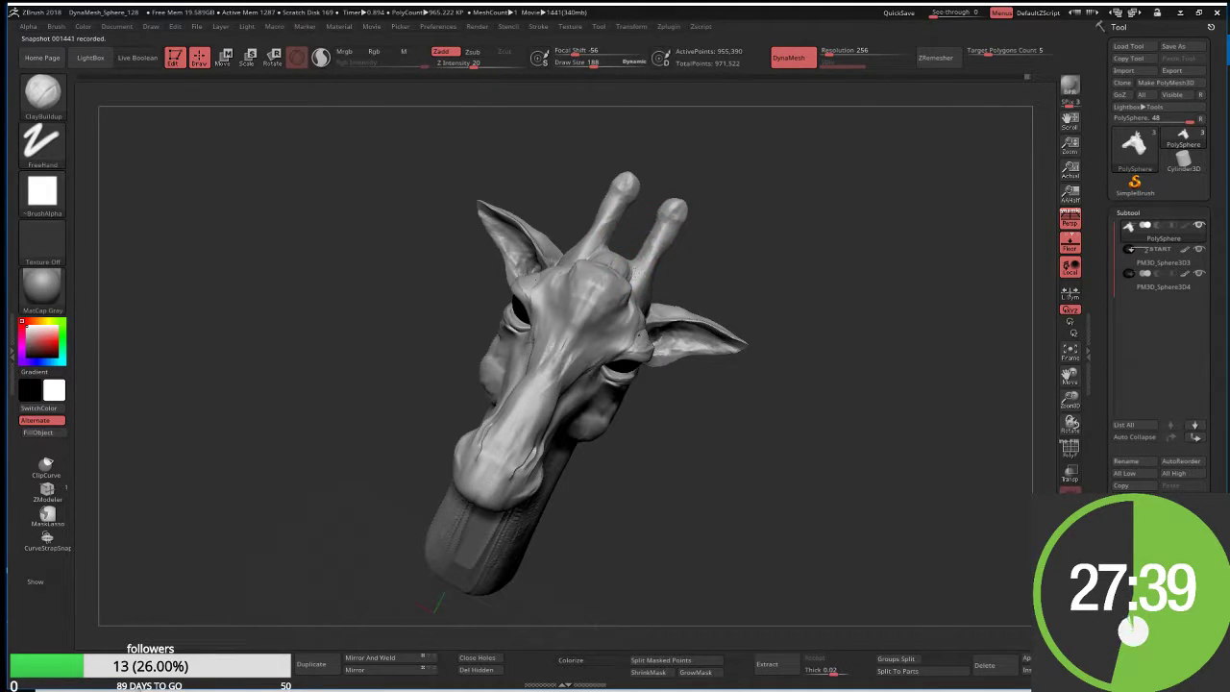
mouse_move(653, 240)
left_mouse_down()
mouse_move(673, 206)
mouse_move(712, 204)
mouse_move(699, 243)
left_mouse_up()
Draw a raised ridge down the back of the giraffe's neck
left_click_drag(791, 263, 736, 266)
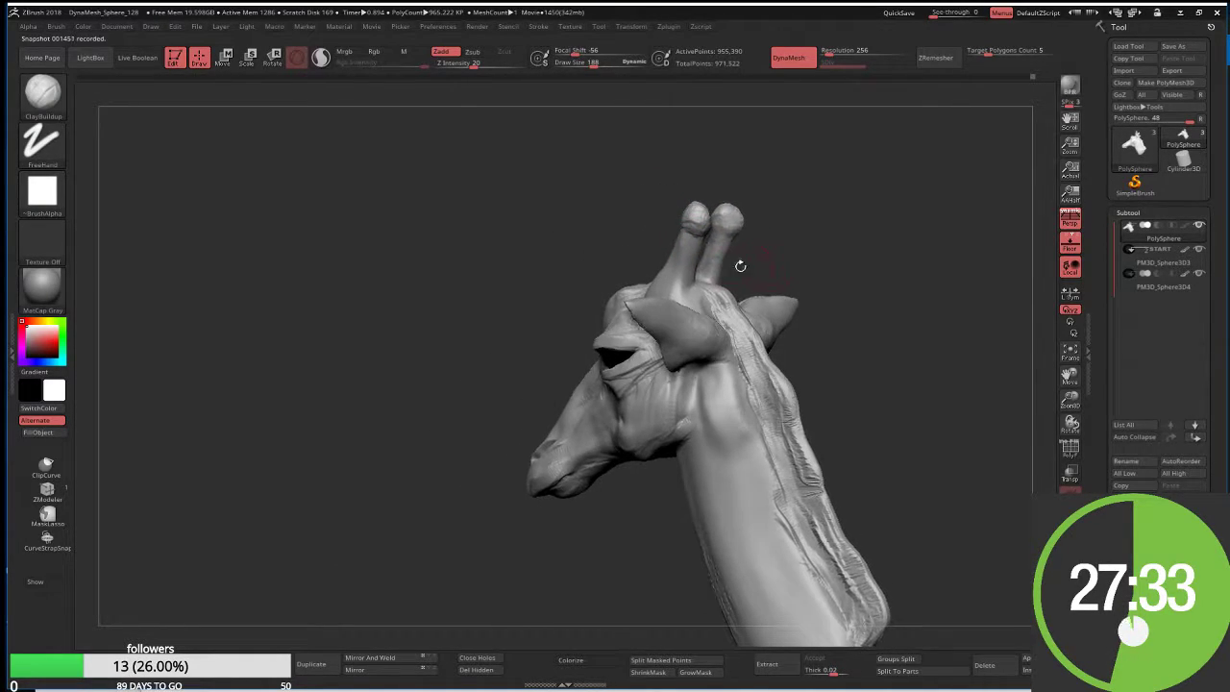
mouse_move(903, 366)
left_mouse_down()
mouse_move(736, 341)
mouse_move(751, 418)
left_mouse_up()
left_click_drag(748, 351, 763, 475)
left_click_drag(754, 408, 765, 500)
left_click_drag(754, 450, 768, 538)
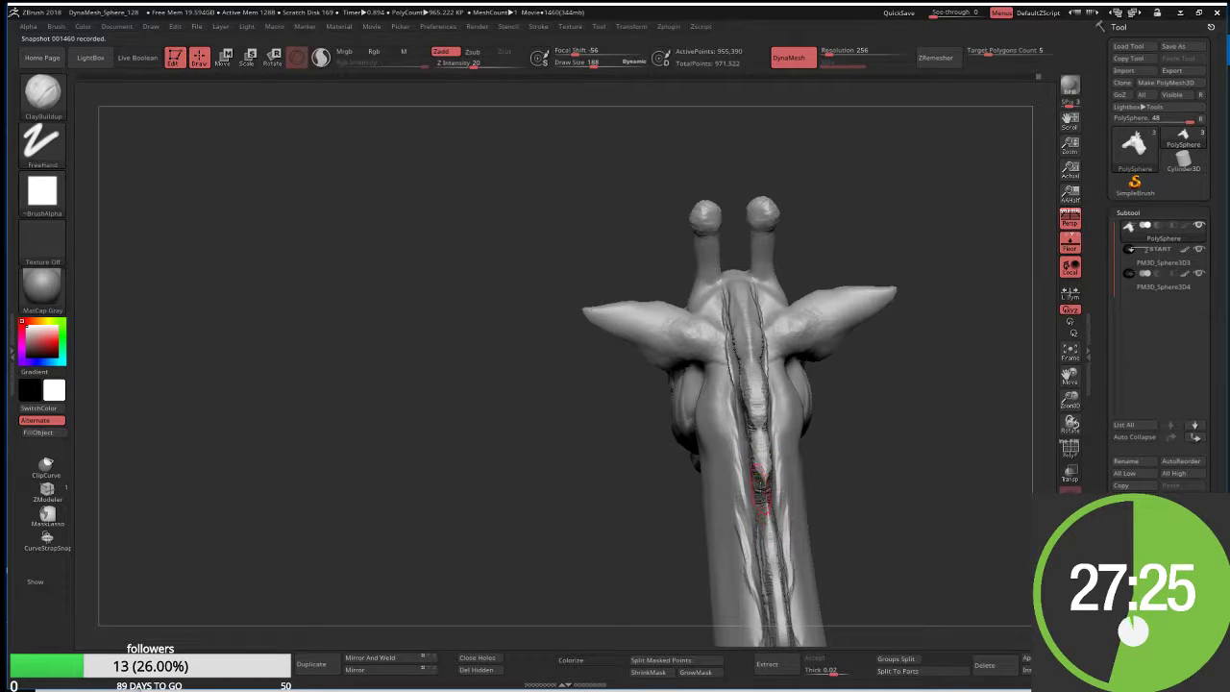
left_click_drag(757, 463, 761, 492)
Inflate the neck ridge with the Inflat brush at Z Intensity 10
key("b")
key("i")
key("n")
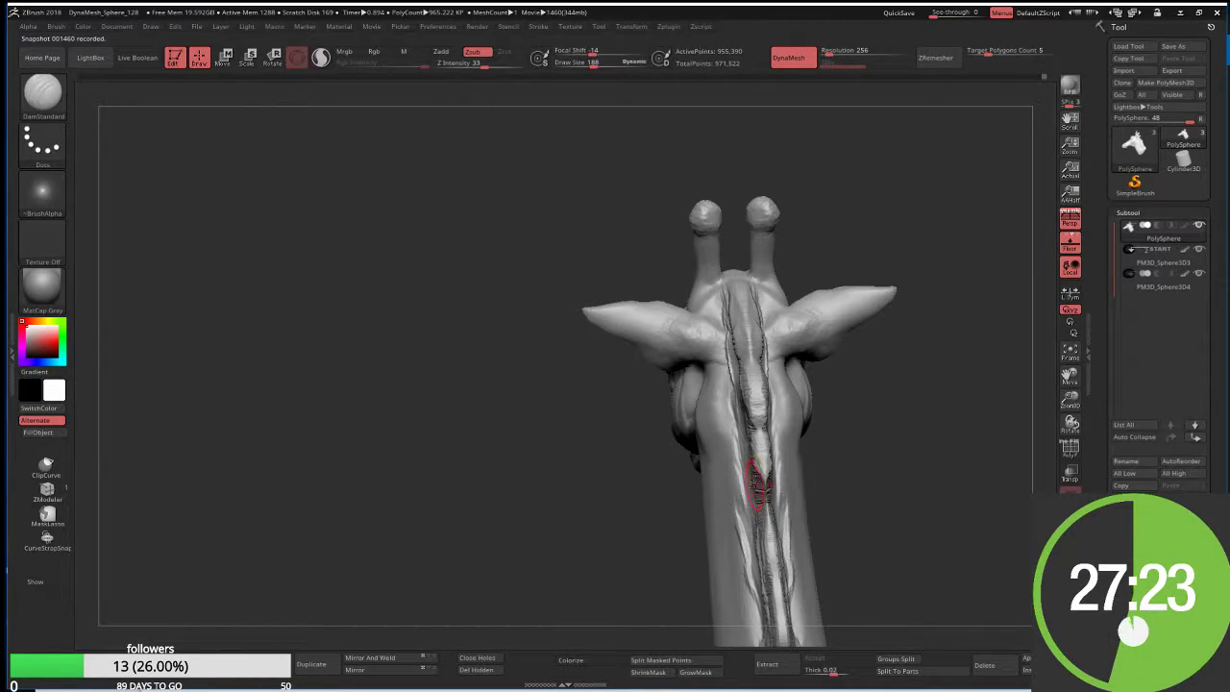
left_click_drag(757, 485, 763, 514)
mouse_move(751, 401)
left_mouse_down()
mouse_move(764, 474)
mouse_move(738, 531)
left_mouse_up()
mouse_move(765, 468)
left_mouse_down()
mouse_move(769, 518)
mouse_move(744, 509)
left_mouse_up()
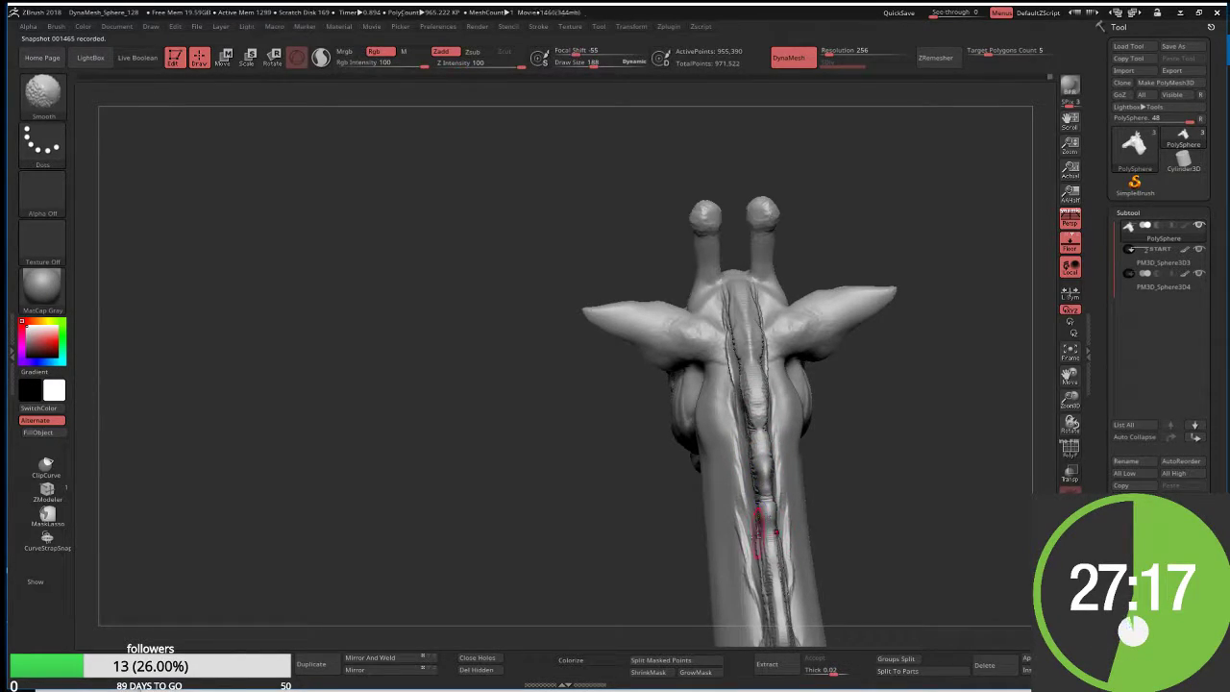
mouse_move(845, 452)
left_mouse_down()
mouse_move(804, 439)
mouse_move(805, 428)
left_mouse_up()
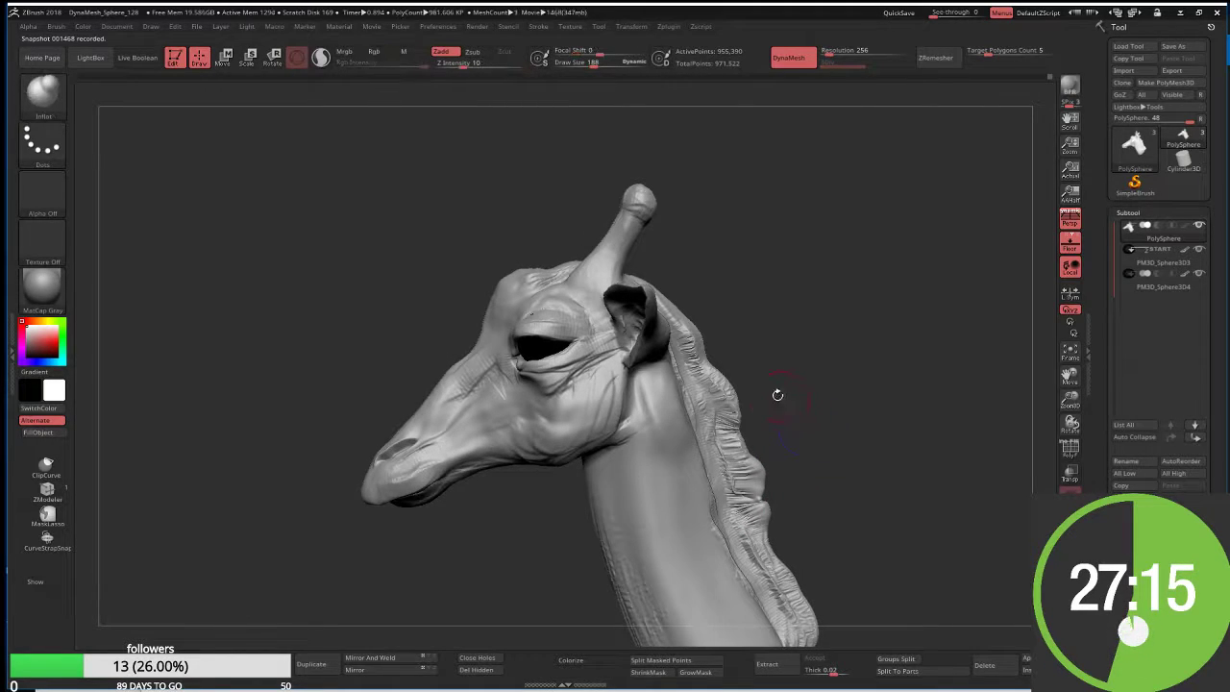
Push the mane forward behind the ear with Move Topological
mouse_move(736, 313)
left_mouse_down()
mouse_move(723, 239)
mouse_move(672, 192)
mouse_move(688, 197)
left_mouse_up()
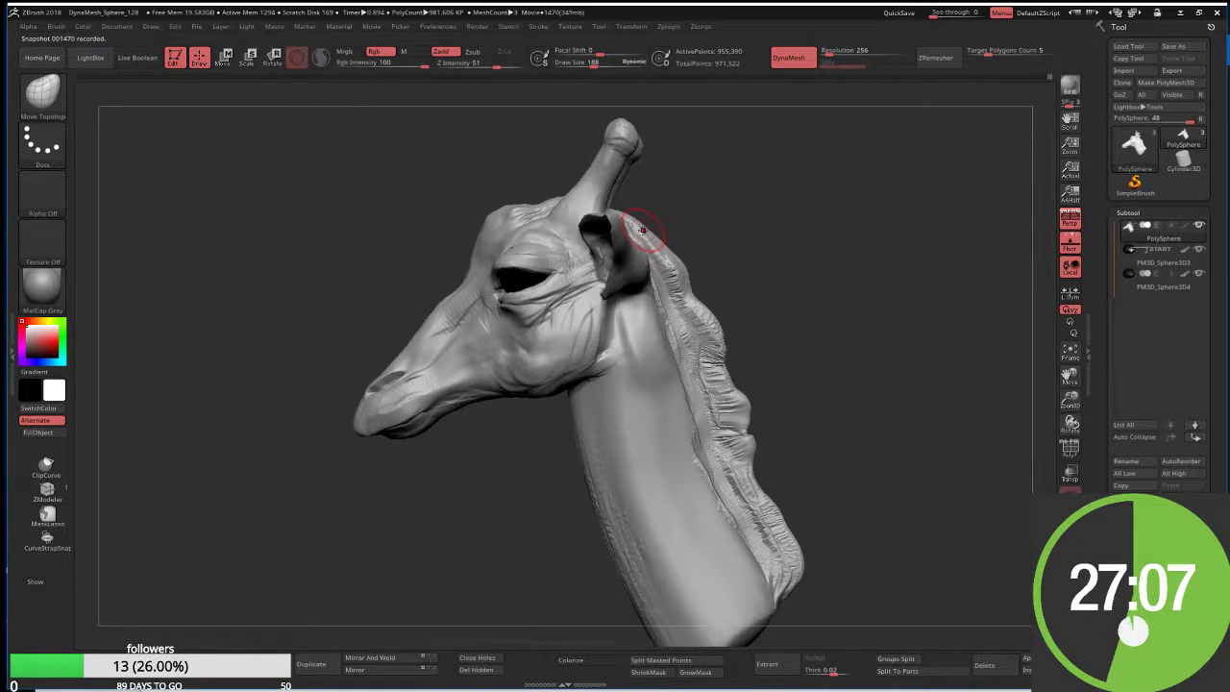
key("b")
key("c")
key("b")
key("b")
key("m")
key("t")
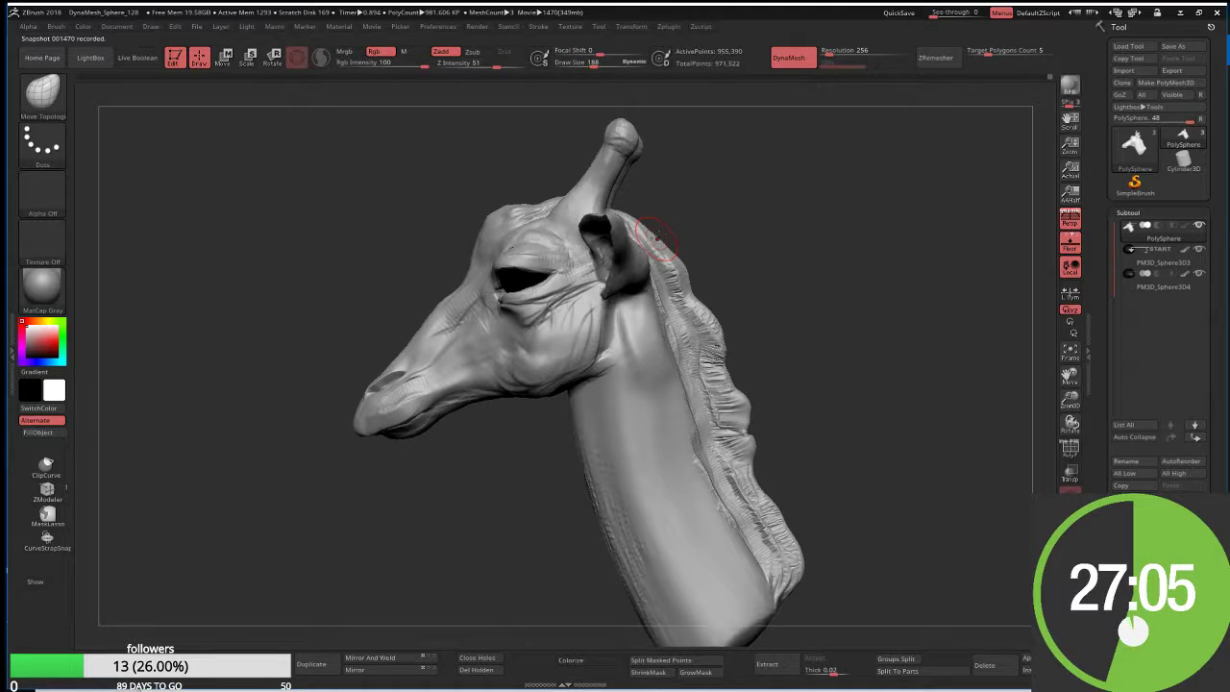
left_click_drag(656, 236, 675, 242)
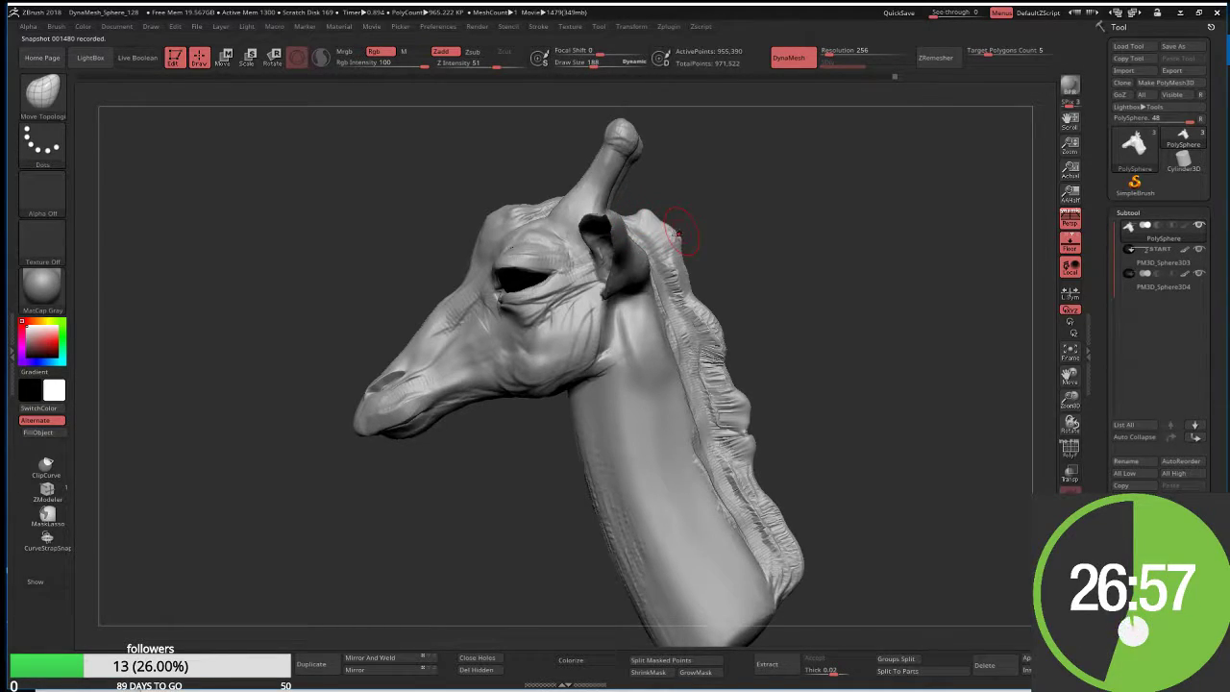
Reshape the throat side of the neck with Draw Size raised to 580
mouse_move(793, 304)
left_mouse_down()
mouse_move(637, 335)
mouse_move(598, 322)
mouse_move(606, 372)
mouse_move(612, 298)
mouse_move(607, 353)
mouse_move(578, 401)
left_mouse_up()
key("bracketright")
key("bracketright")
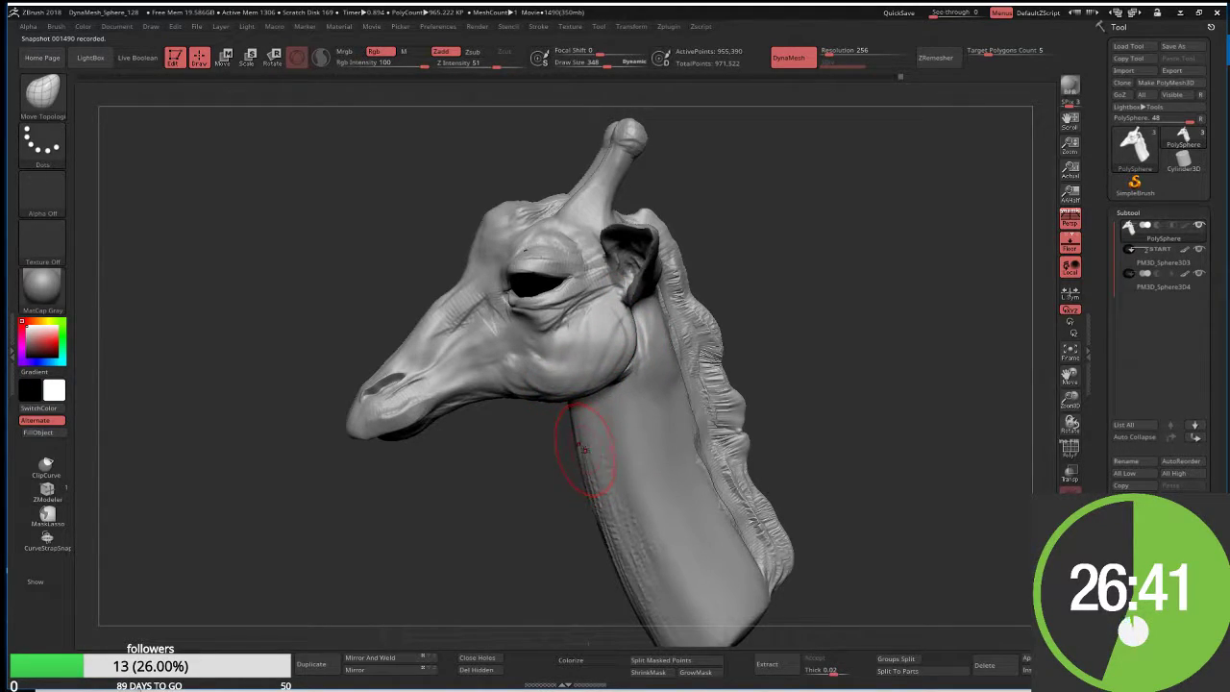
key("s")
mouse_move(582, 455)
left_mouse_down()
mouse_move(605, 455)
mouse_move(592, 440)
left_mouse_up()
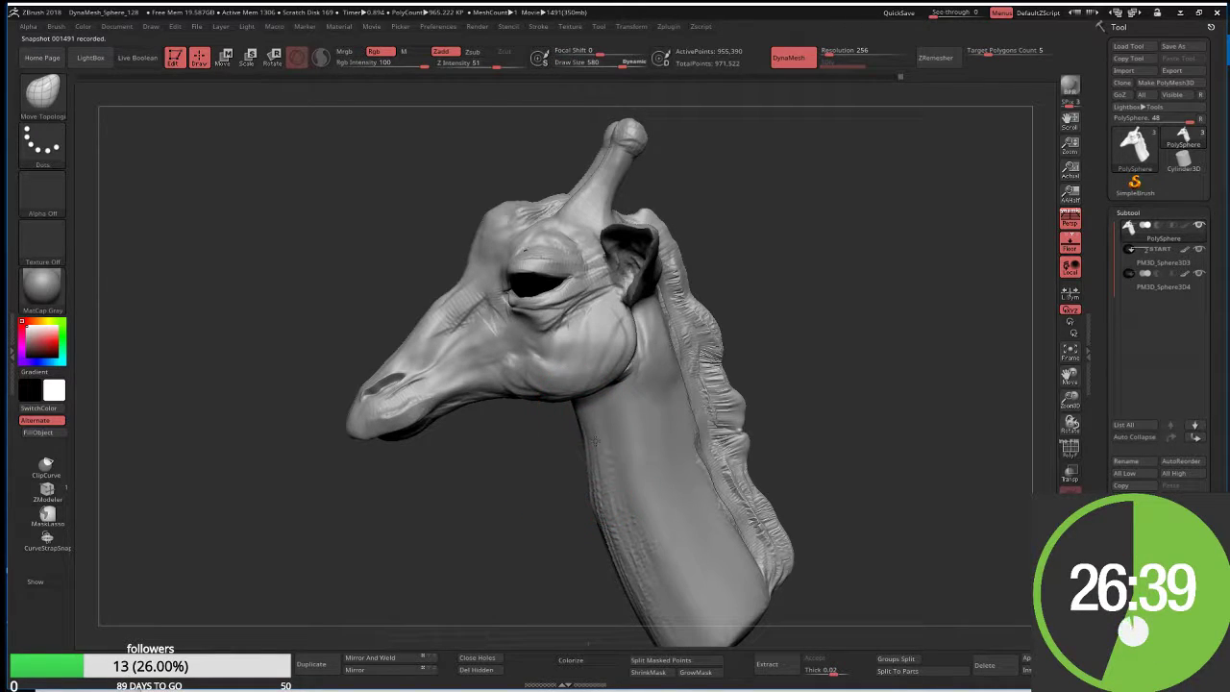
mouse_move(568, 510)
left_mouse_down()
mouse_move(672, 510)
mouse_move(628, 458)
mouse_move(562, 509)
mouse_move(572, 534)
mouse_move(557, 571)
left_mouse_up()
scroll(572, 560, "down", 5)
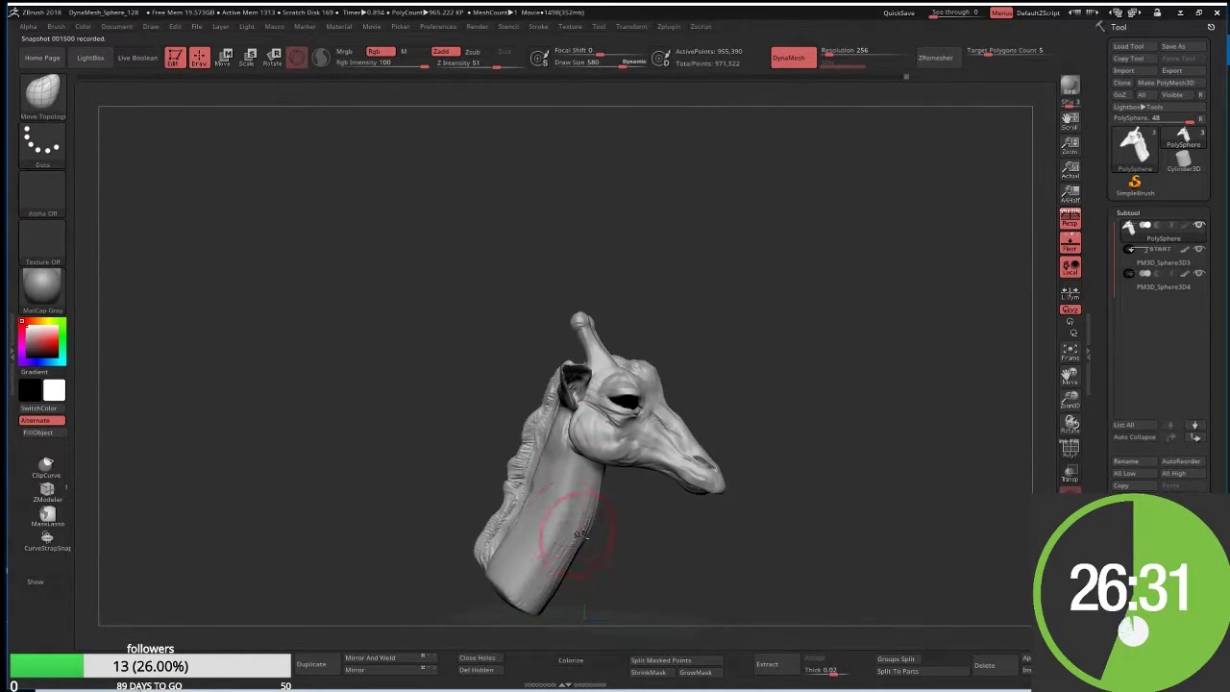
Tidy the base of the neck and nudge the tip of the horn
right_click_drag(576, 480, 583, 428)
left_click_drag(567, 468, 562, 494)
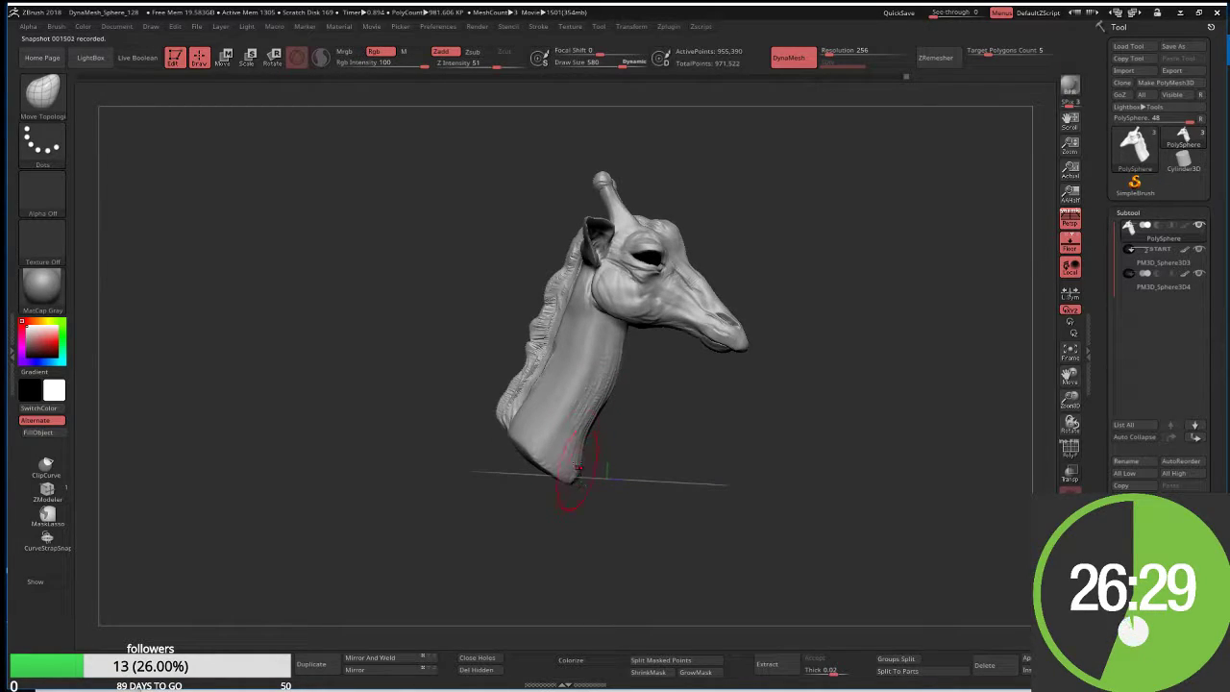
mouse_move(594, 437)
left_mouse_down()
mouse_move(563, 487)
mouse_move(590, 437)
left_mouse_up()
left_click_drag(590, 157, 625, 170)
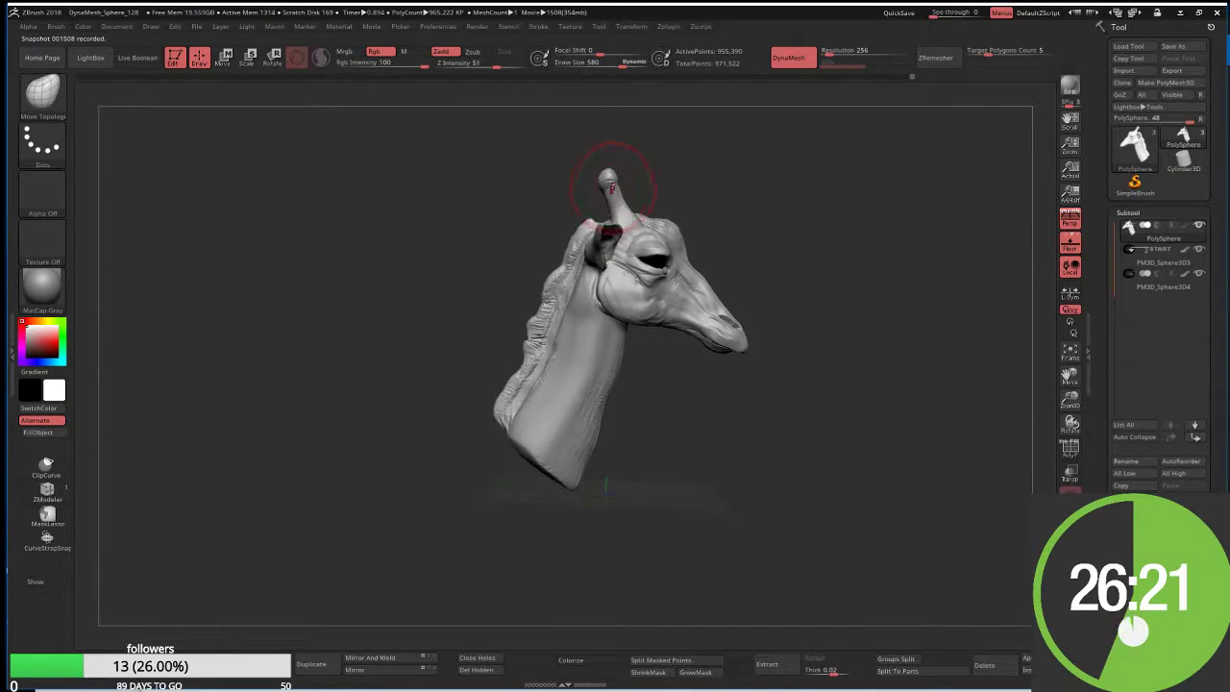
mouse_move(625, 200)
left_mouse_down()
mouse_move(616, 185)
mouse_move(707, 225)
left_mouse_up()
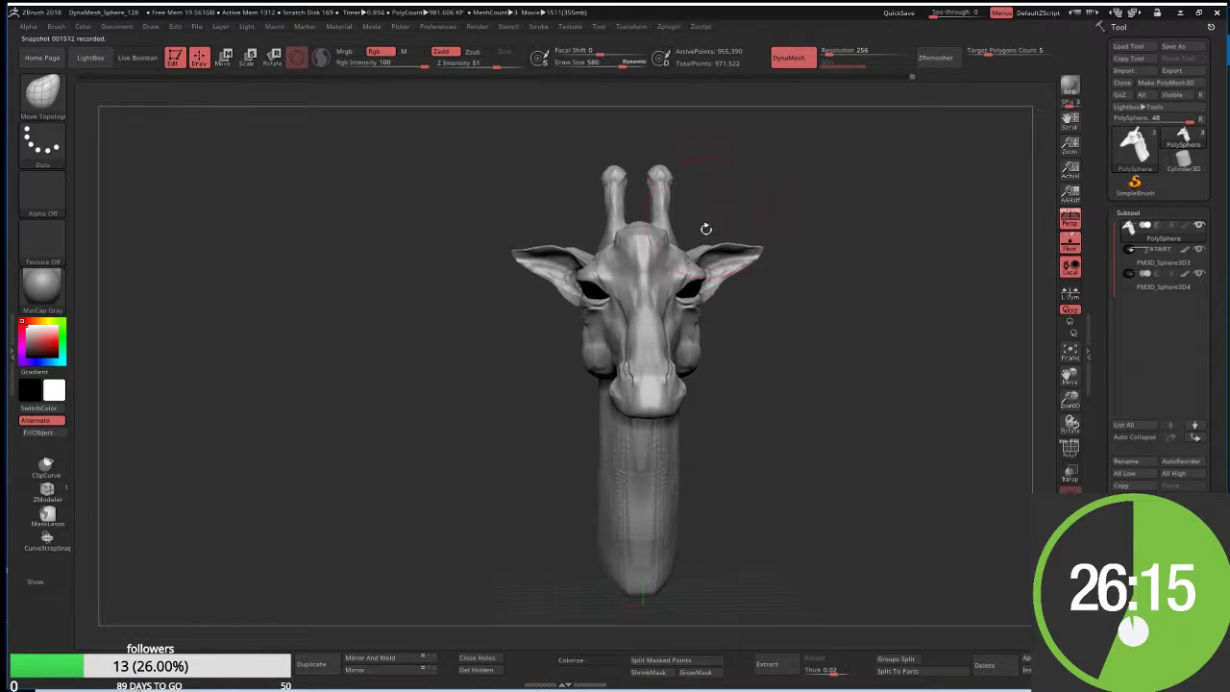
Smooth the muzzle detail with Draw Size lowered to 348
left_click_drag(760, 357, 726, 371)
key("bracketleft")
key("bracketleft")
key("bracketleft")
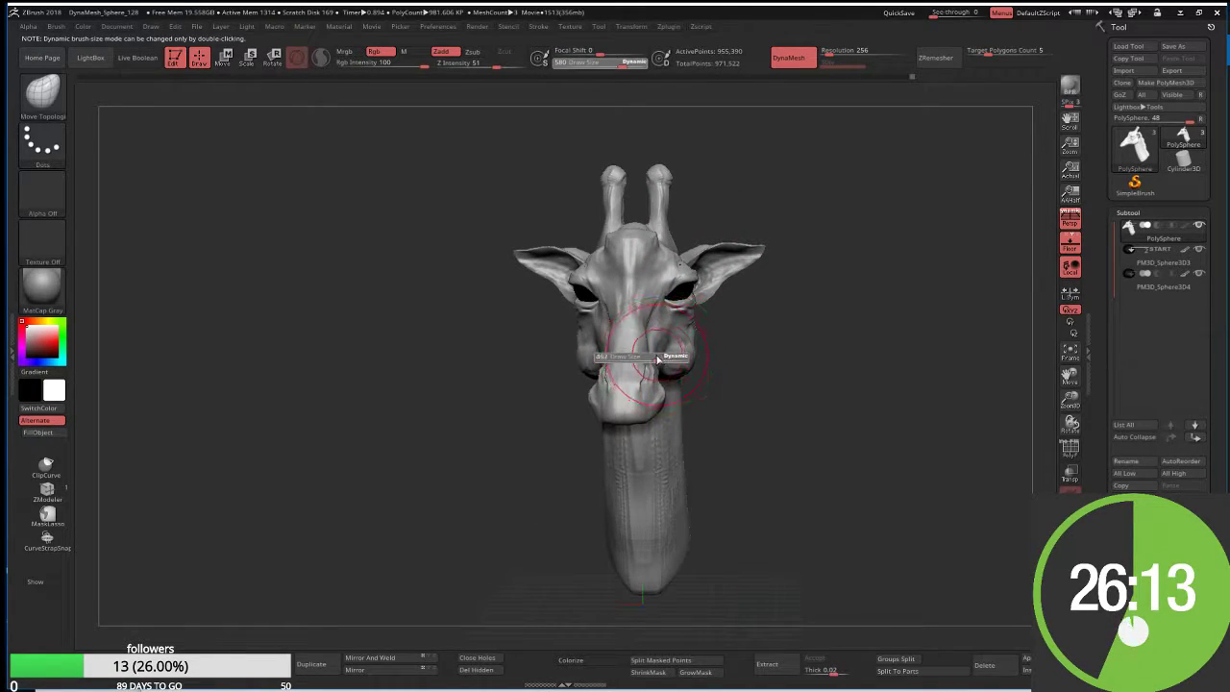
left_click_drag(636, 359, 634, 357, "shift")
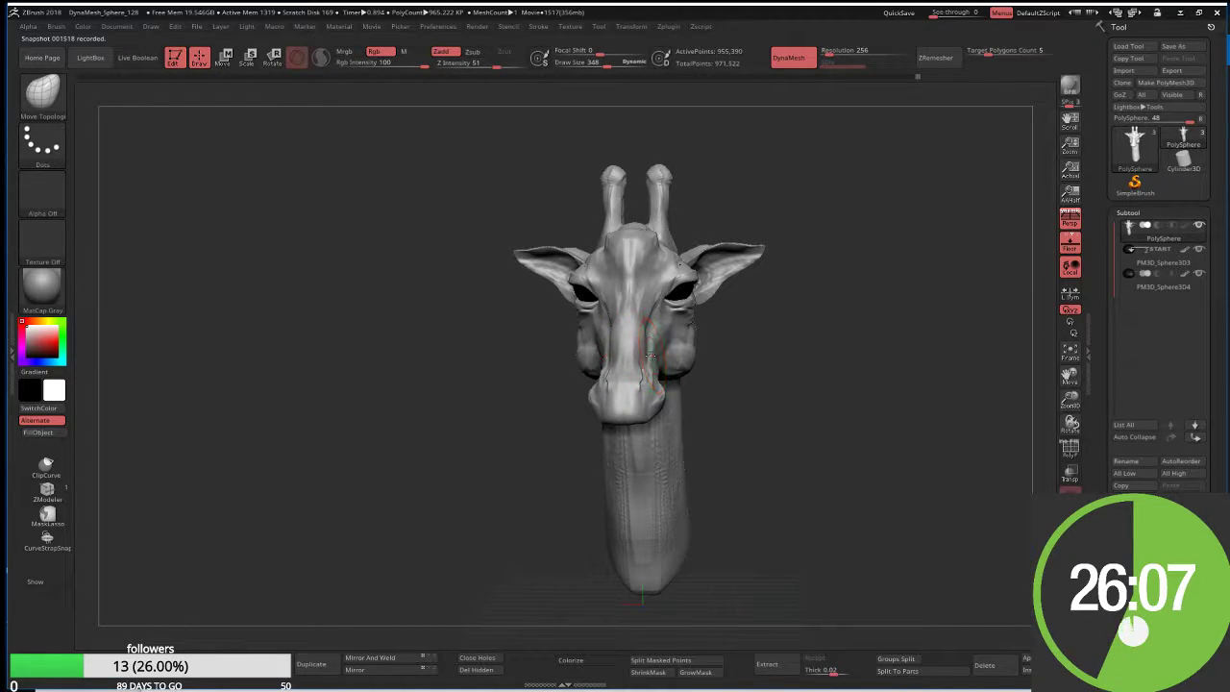
Inspect the neck, mane and horn from several angles, then run ZRemesher
left_click_drag(661, 365, 667, 354)
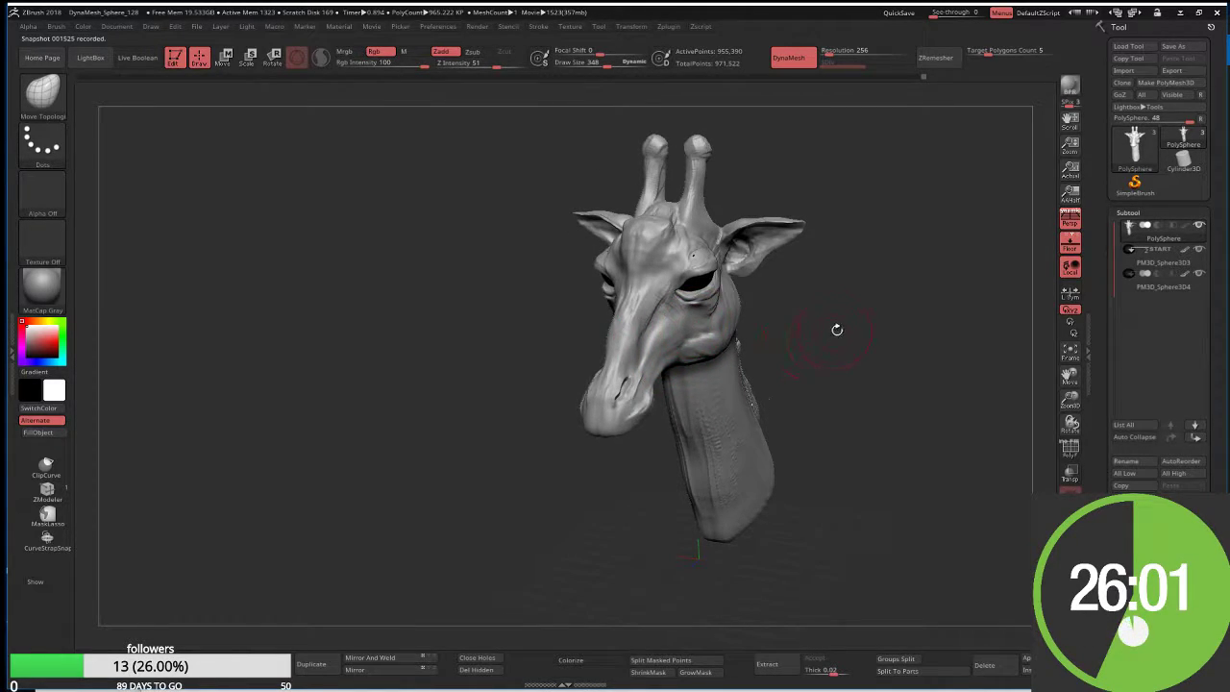
left_click_drag(837, 330, 685, 336)
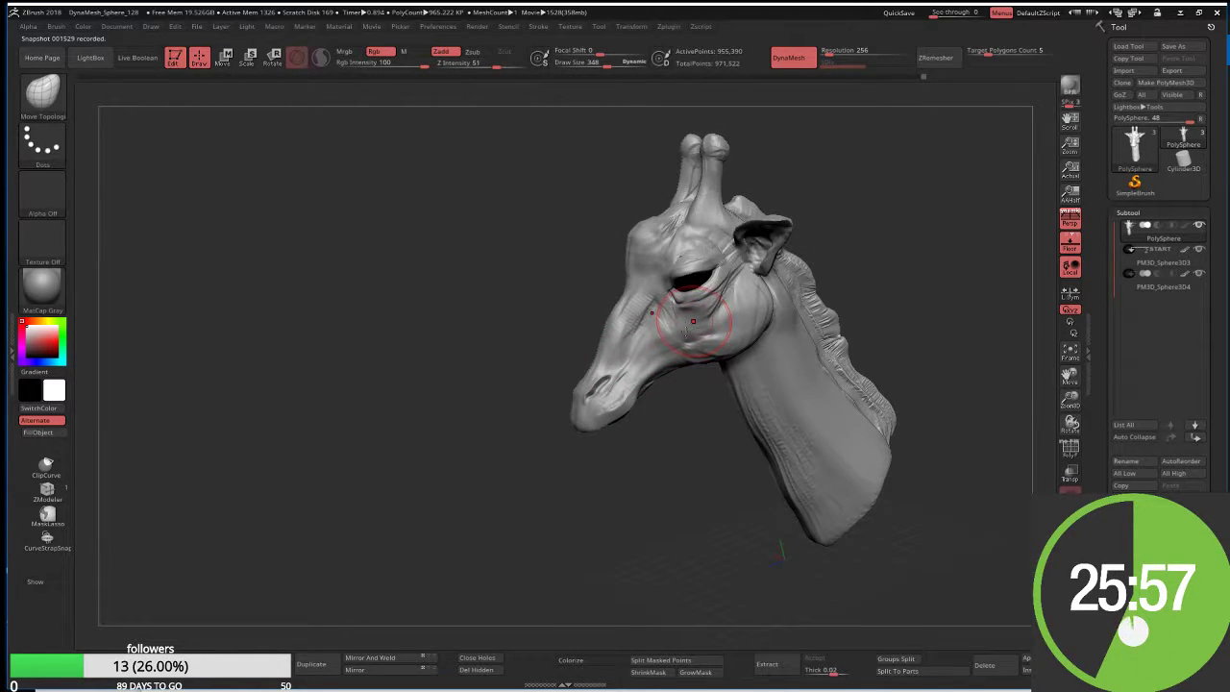
mouse_move(691, 321)
right_mouse_down()
mouse_move(679, 342)
mouse_move(696, 338)
mouse_move(675, 354)
right_mouse_up()
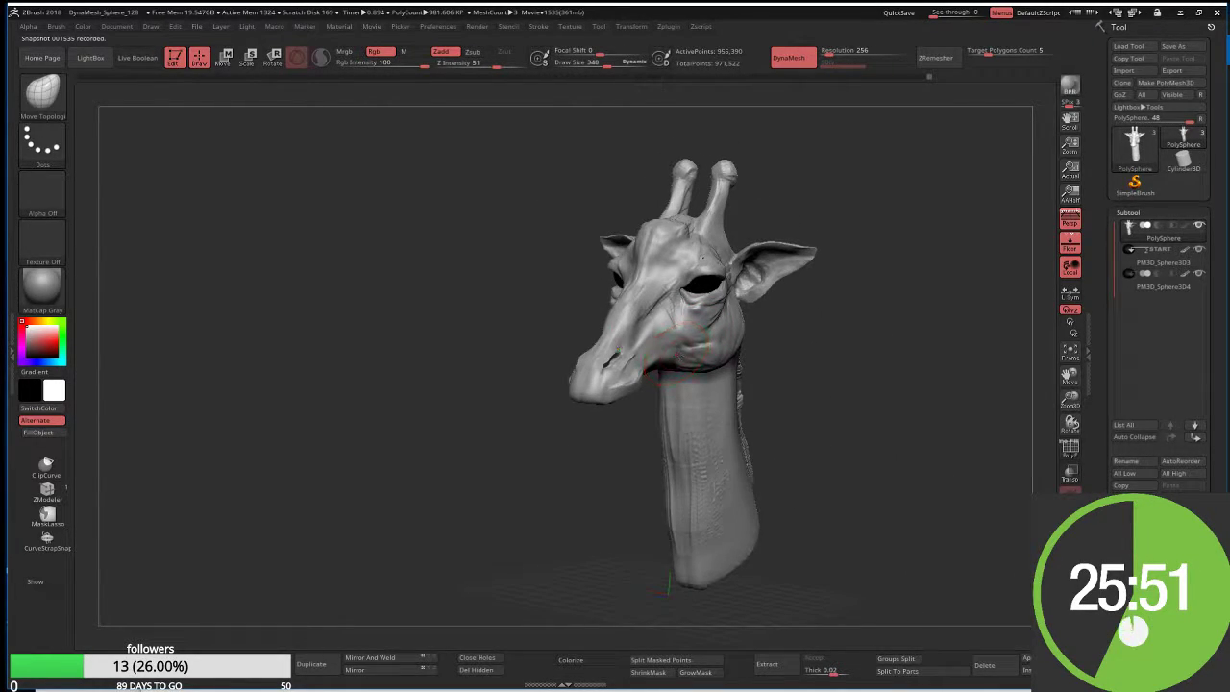
right_click_drag(606, 464, 639, 417)
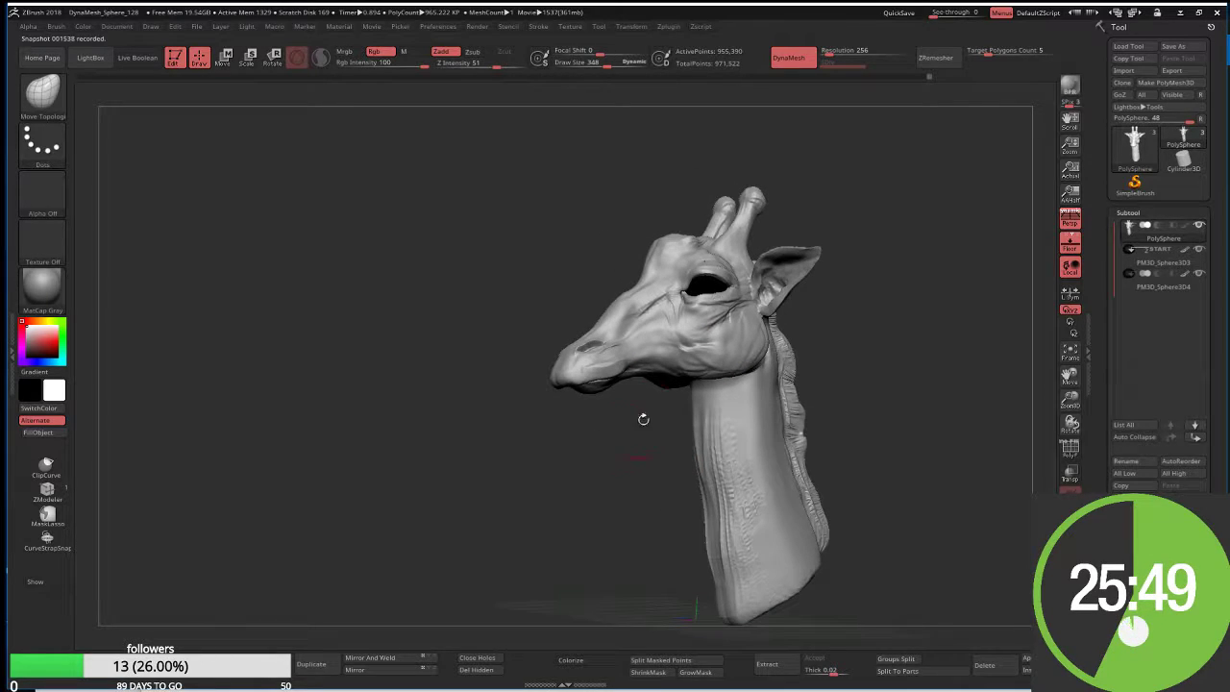
right_click_drag(692, 376, 673, 405)
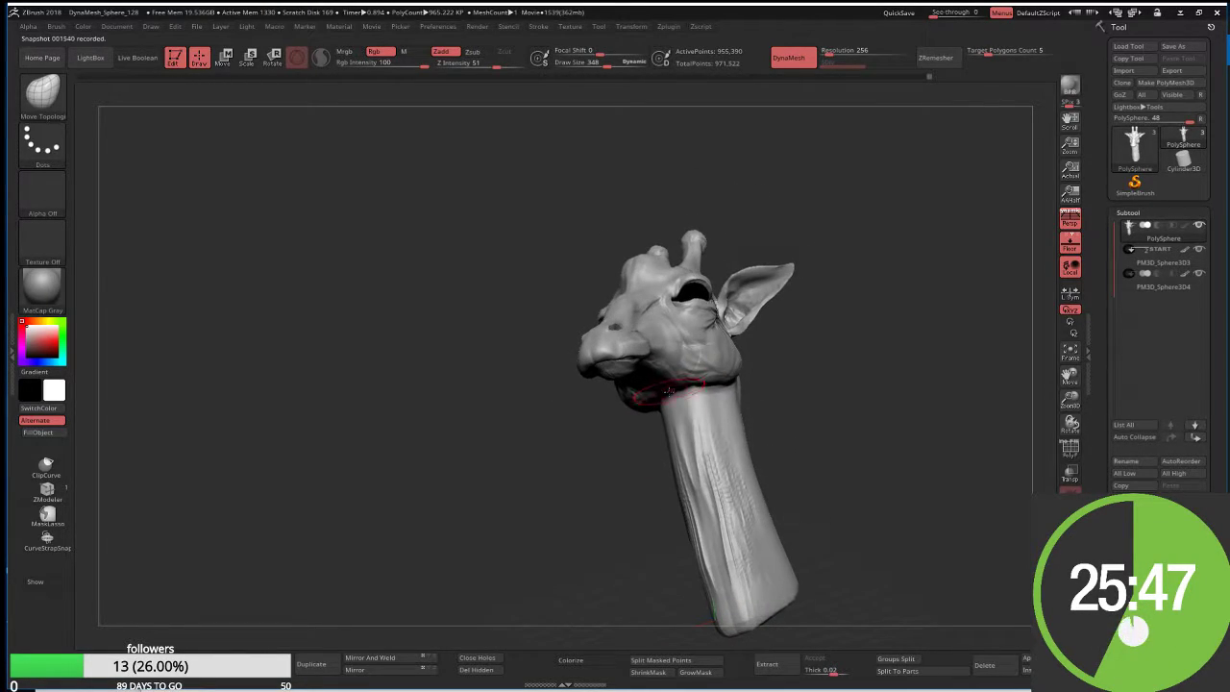
mouse_move(798, 417)
right_mouse_down()
mouse_move(708, 411)
mouse_move(713, 385)
right_mouse_up()
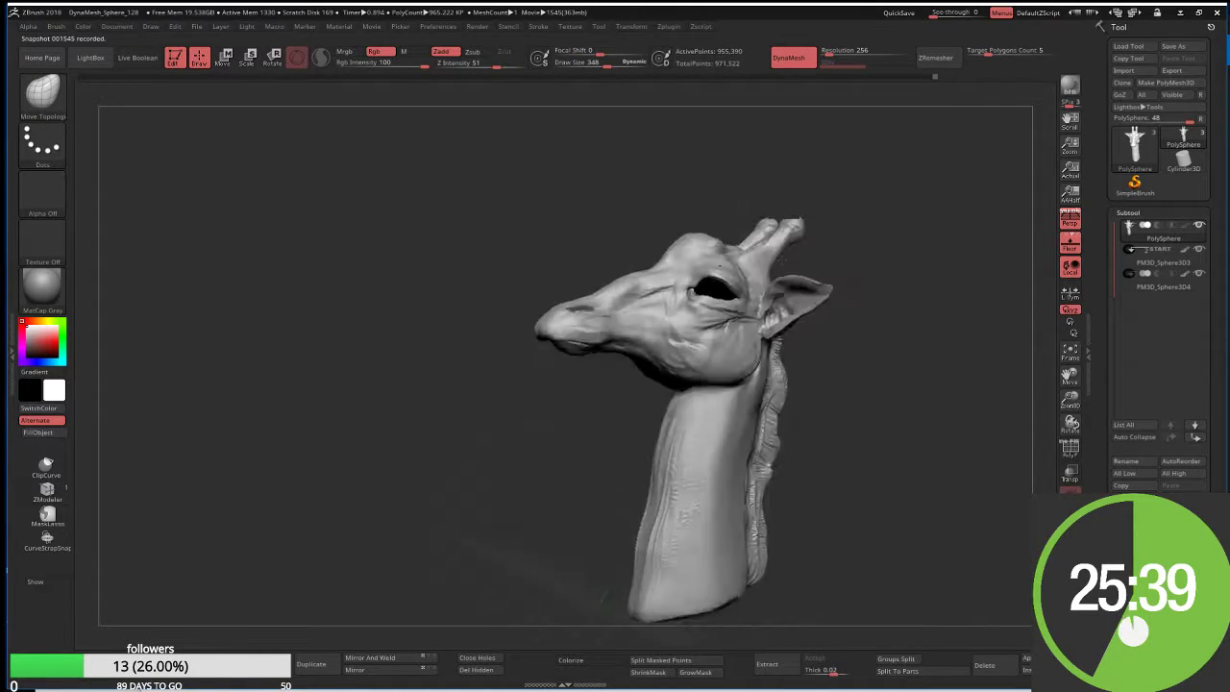
mouse_move(745, 391)
right_mouse_down()
mouse_move(873, 388)
mouse_move(795, 371)
right_mouse_up()
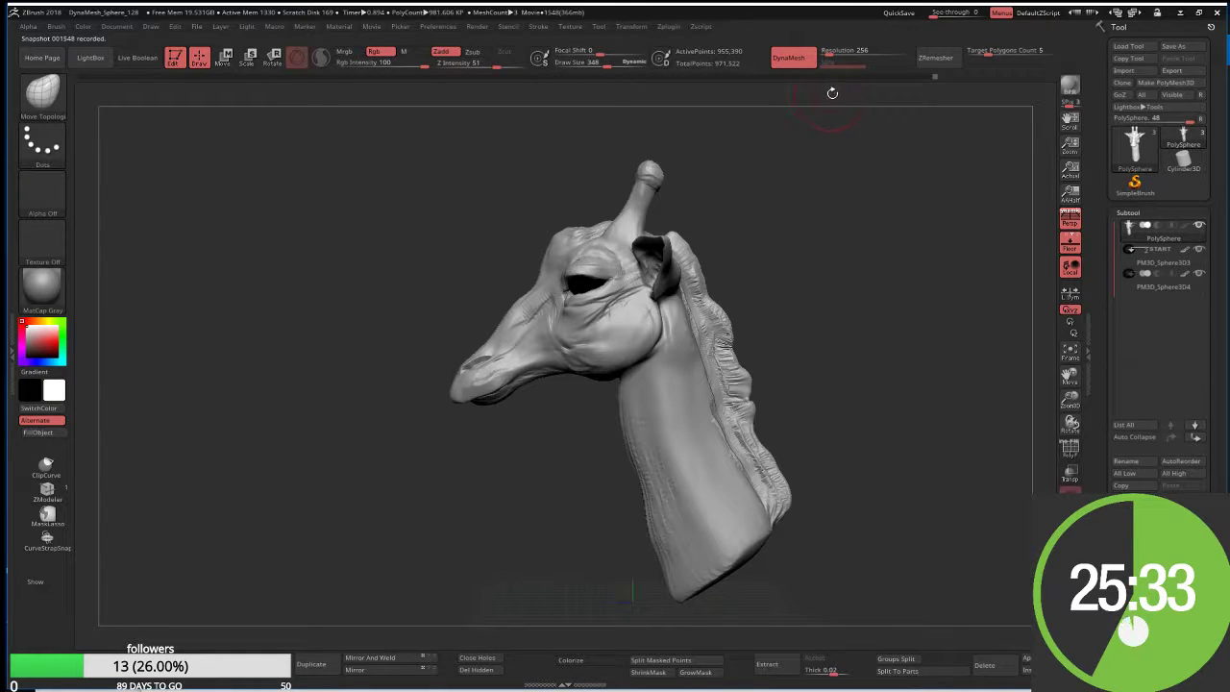
left_click(929, 60)
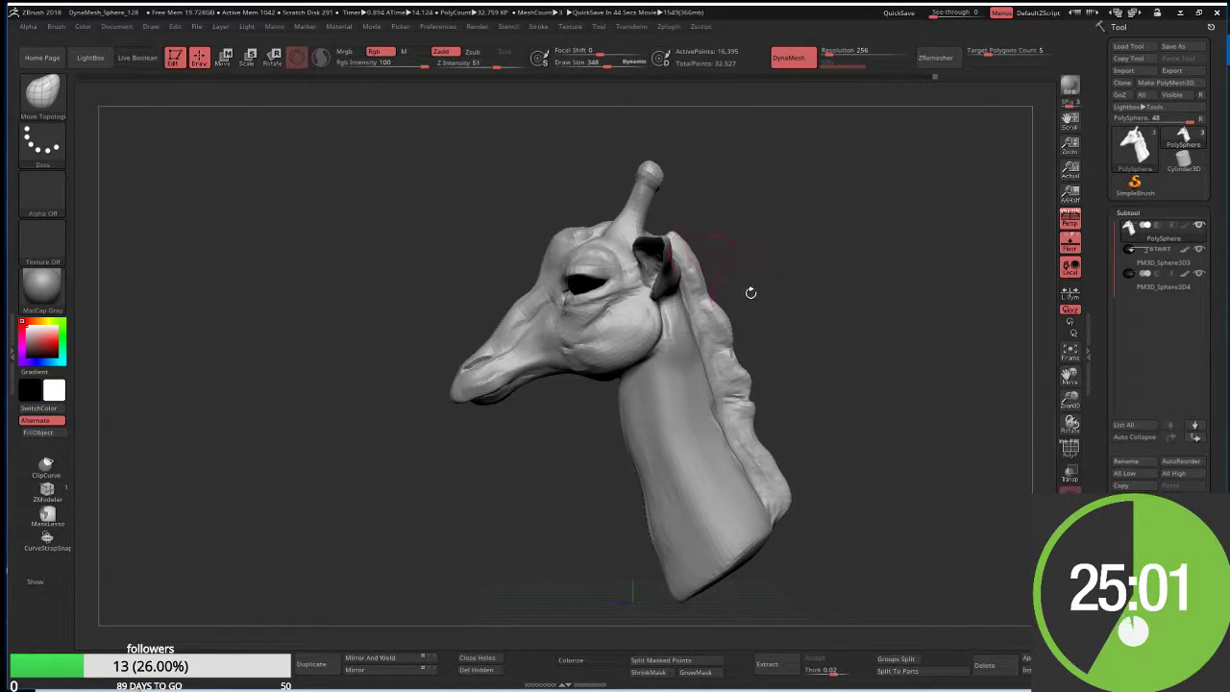
Smooth the remeshed giraffe's jaw, under-chin and the neck just below it
left_click_drag(777, 233, 827, 275)
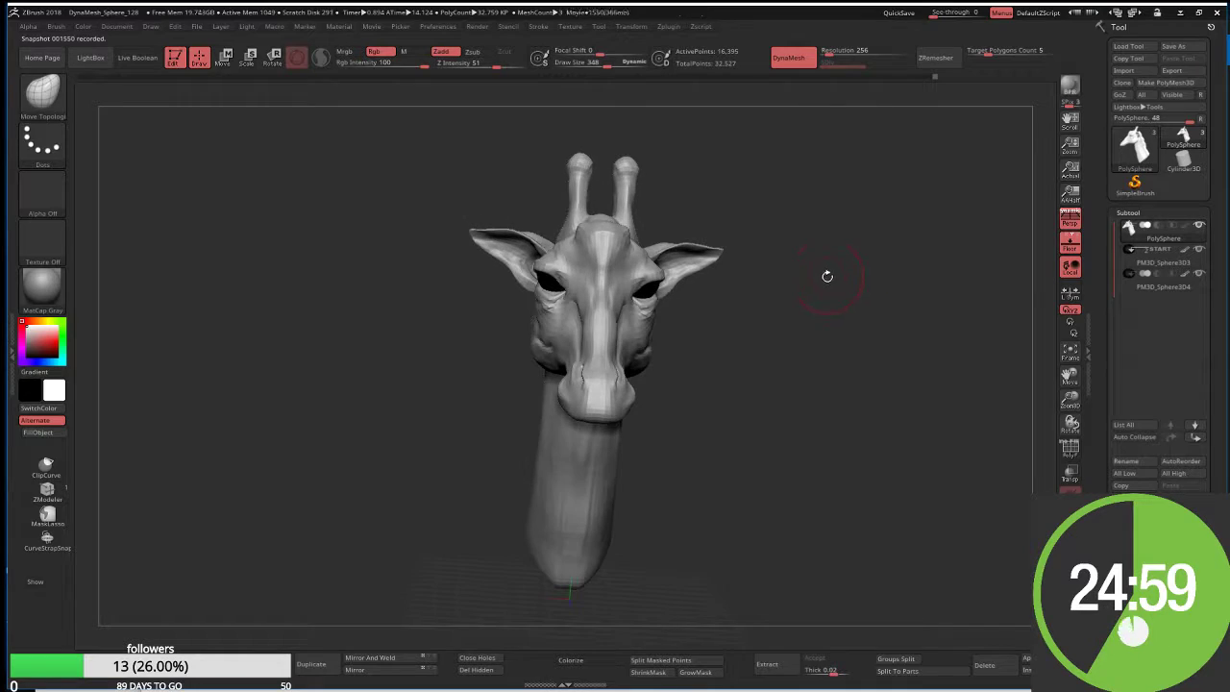
mouse_move(827, 276)
left_mouse_down()
mouse_move(755, 324)
mouse_move(709, 325)
left_mouse_up()
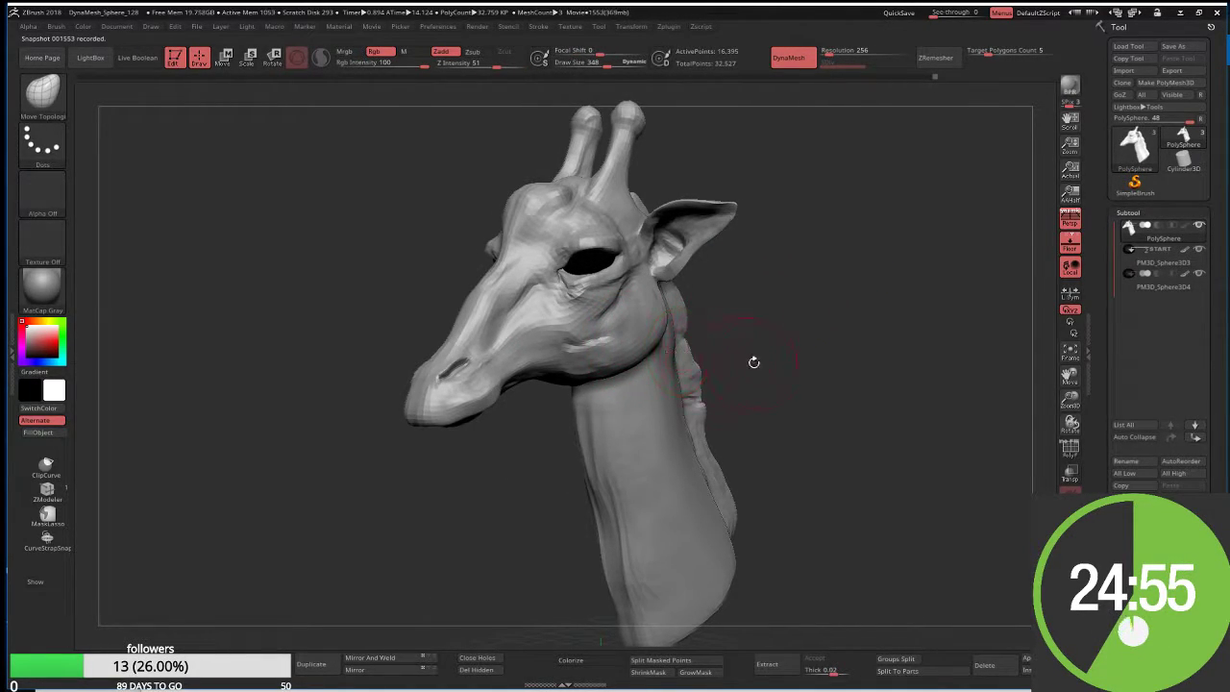
left_click_drag(806, 348, 795, 351)
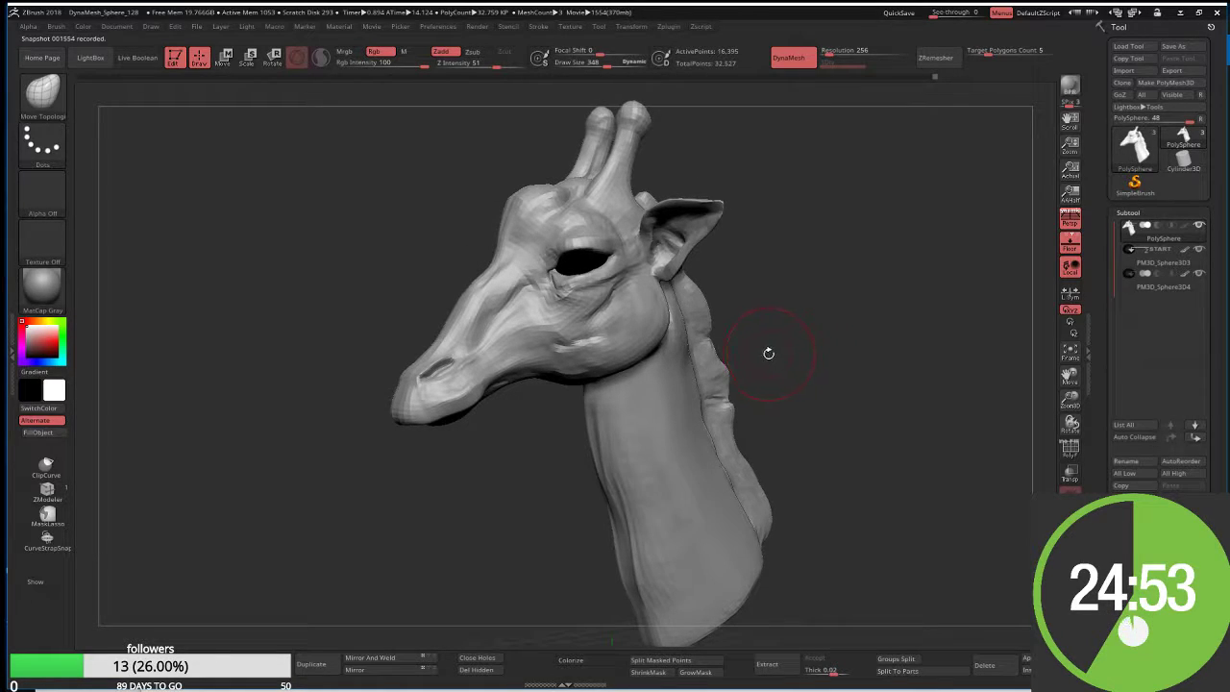
left_click_drag(562, 356, 494, 371, "shift")
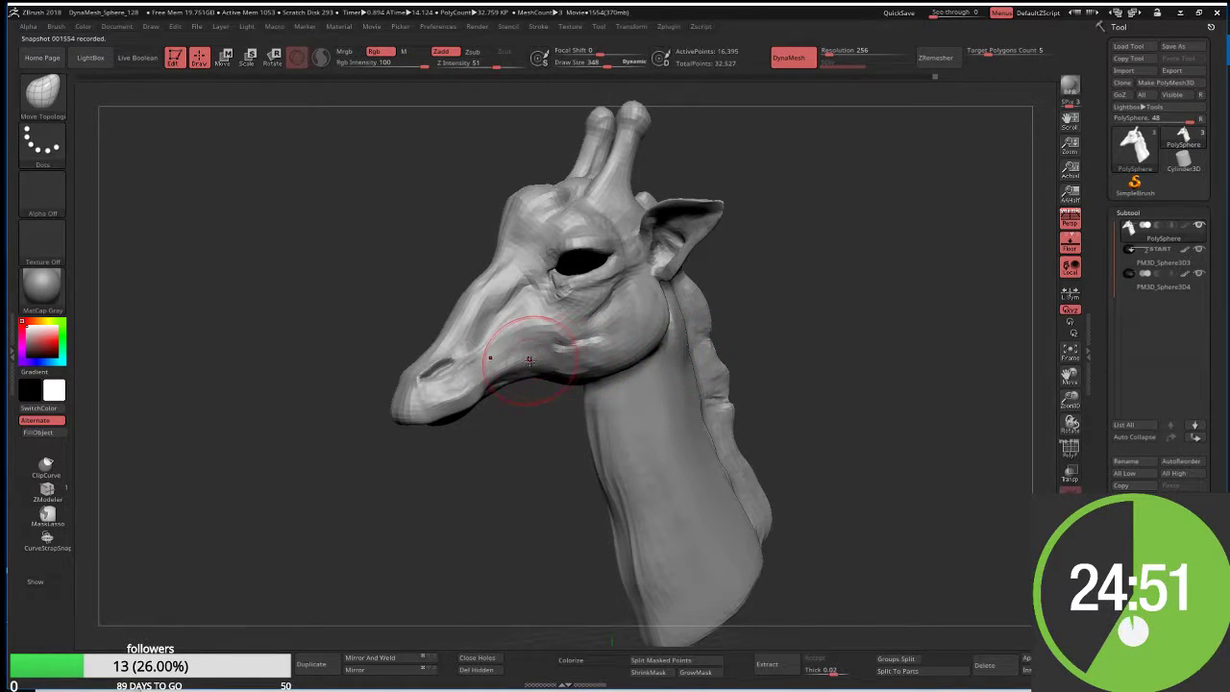
mouse_move(518, 446)
left_mouse_down()
mouse_move(503, 389)
mouse_move(572, 400)
left_mouse_up()
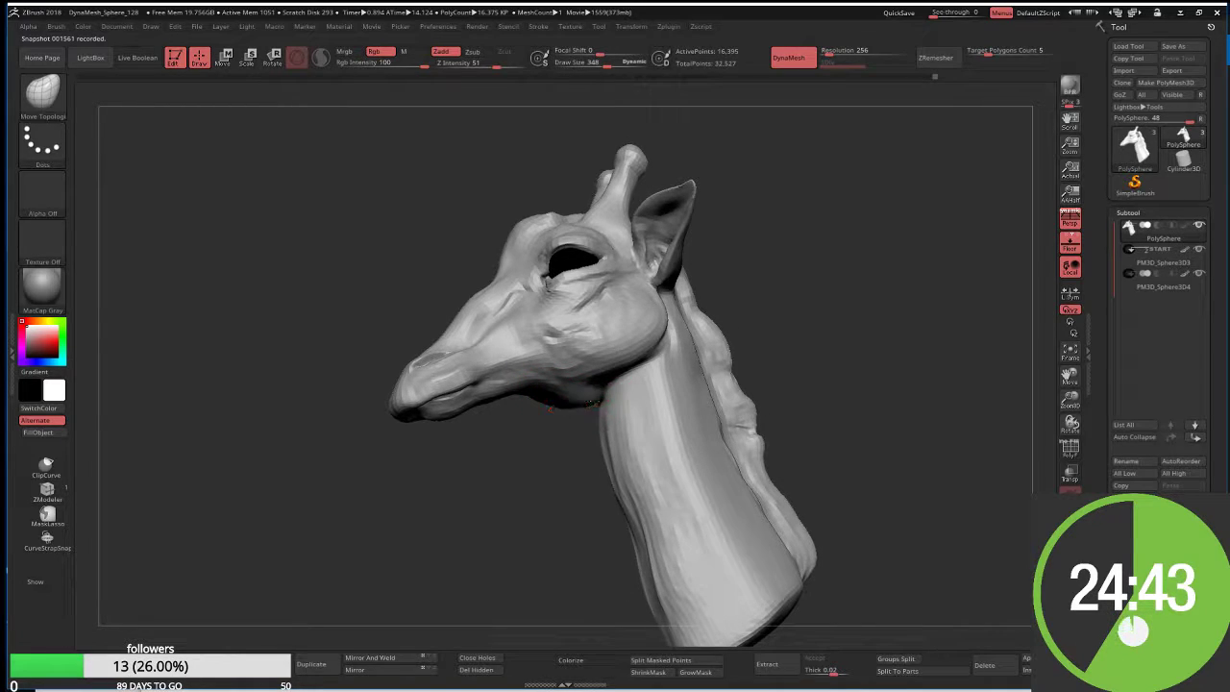
mouse_move(623, 363)
left_mouse_down("shift")
mouse_move(636, 423)
mouse_move(549, 480)
mouse_move(574, 431)
mouse_move(544, 512)
mouse_move(618, 486)
mouse_move(496, 381)
left_mouse_up("shift")
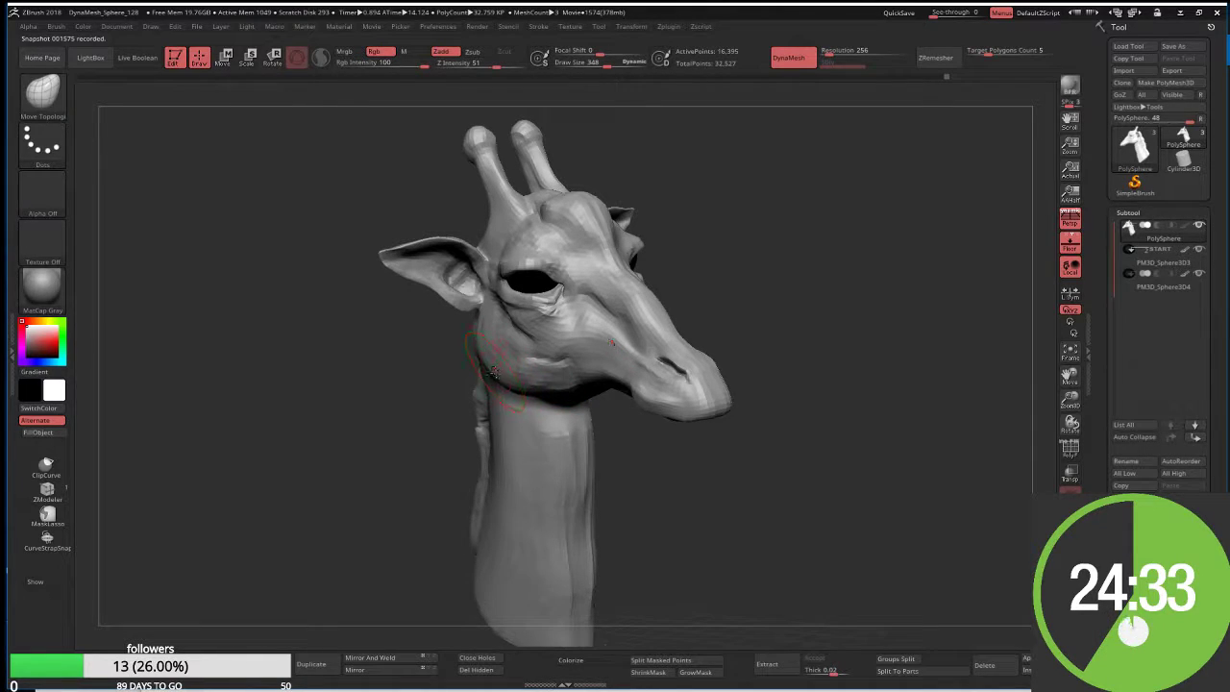
Shape the giraffe's right cheek with Move Topological from near-frontal views
left_click_drag(620, 455, 581, 358)
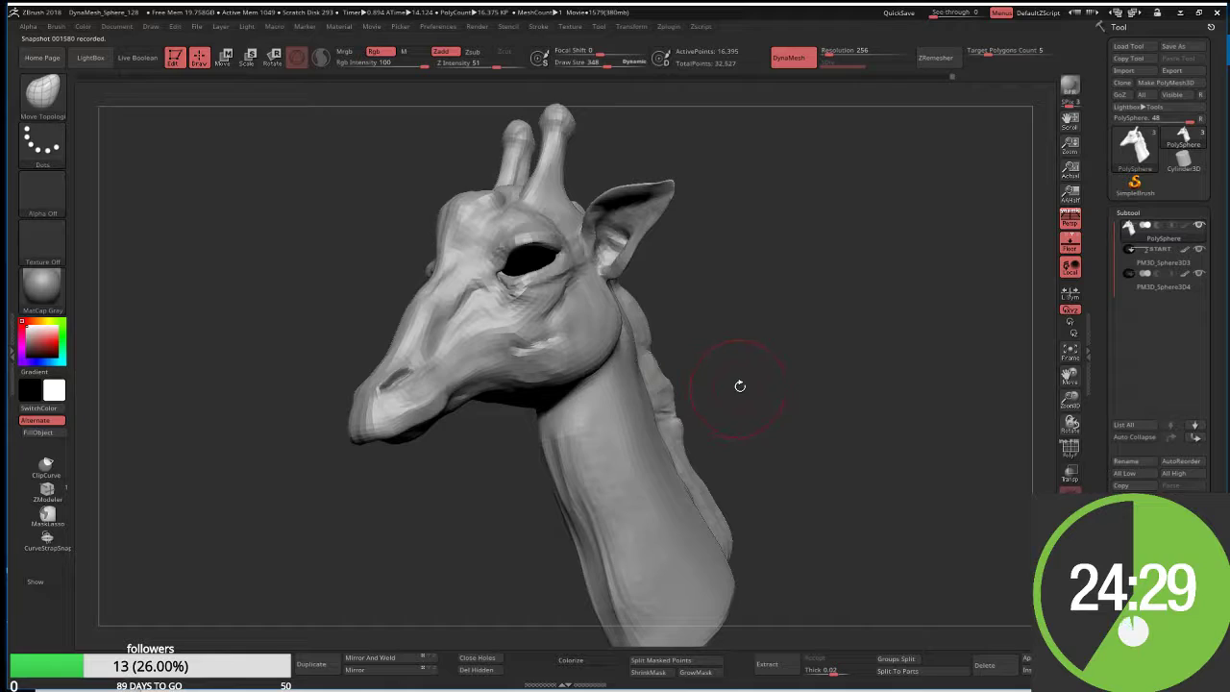
left_click_drag(739, 385, 760, 385)
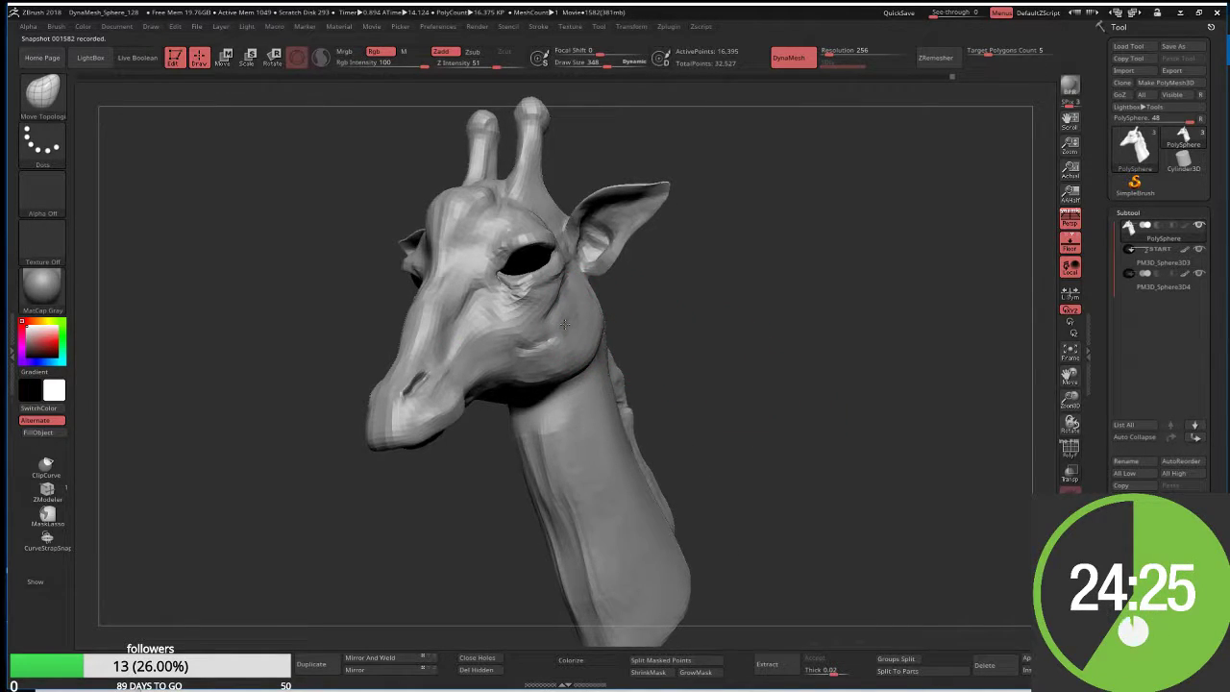
mouse_move(565, 324)
left_mouse_down()
mouse_move(549, 301)
mouse_move(701, 301)
left_mouse_up()
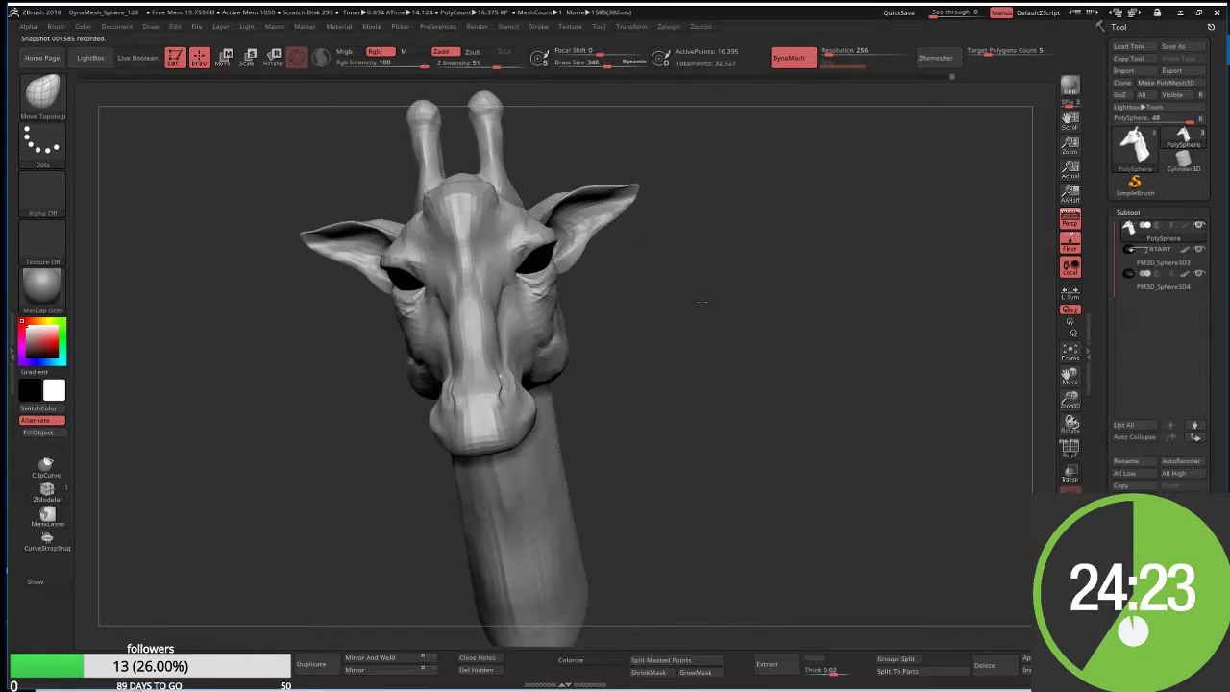
left_click_drag(550, 274, 554, 320)
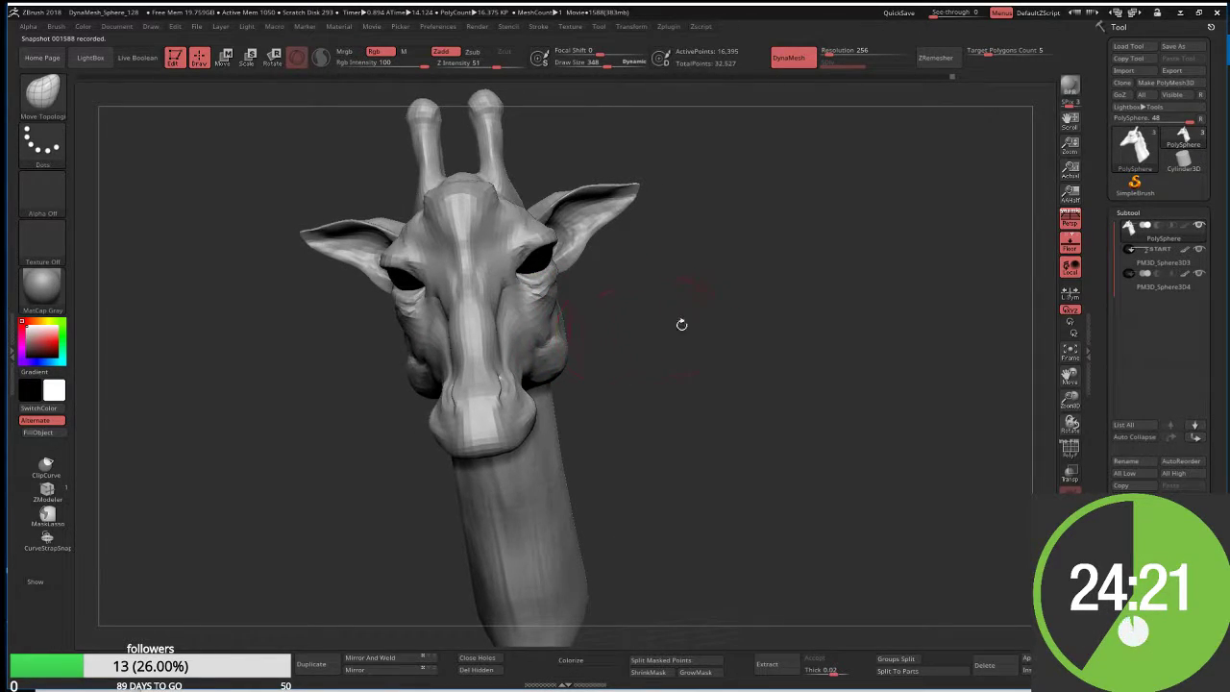
left_click_drag(681, 325, 533, 331)
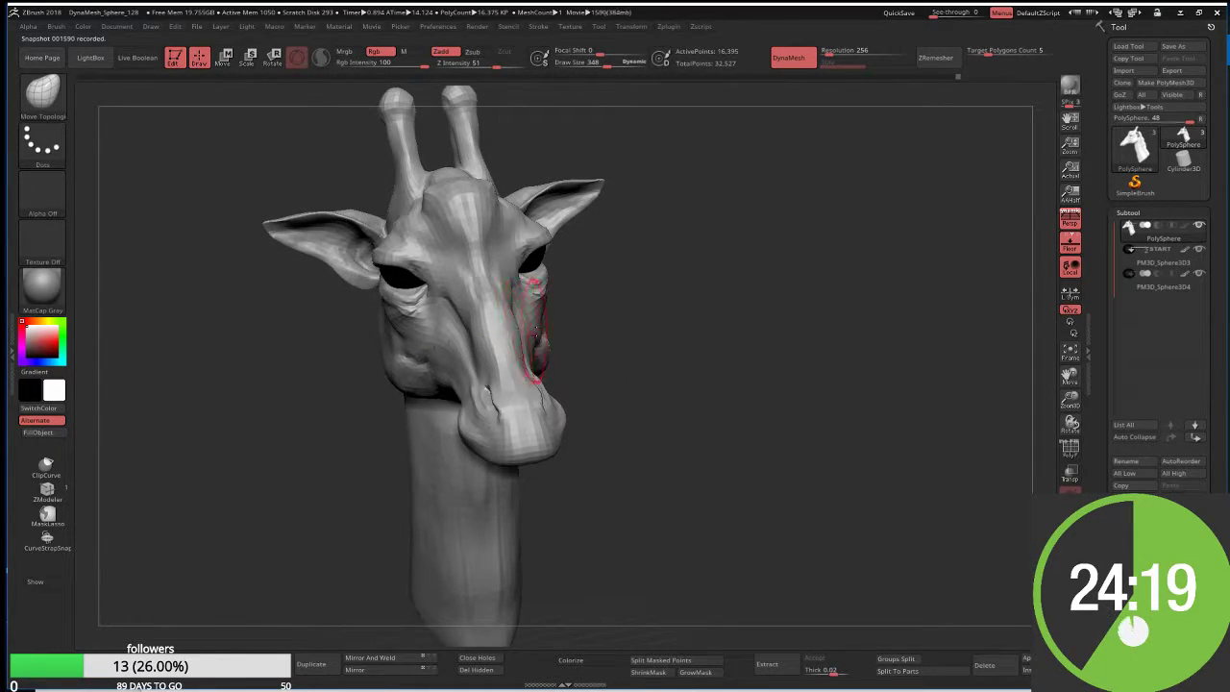
mouse_move(673, 360)
left_mouse_down()
mouse_move(668, 375)
mouse_move(594, 365)
left_mouse_up()
key("s")
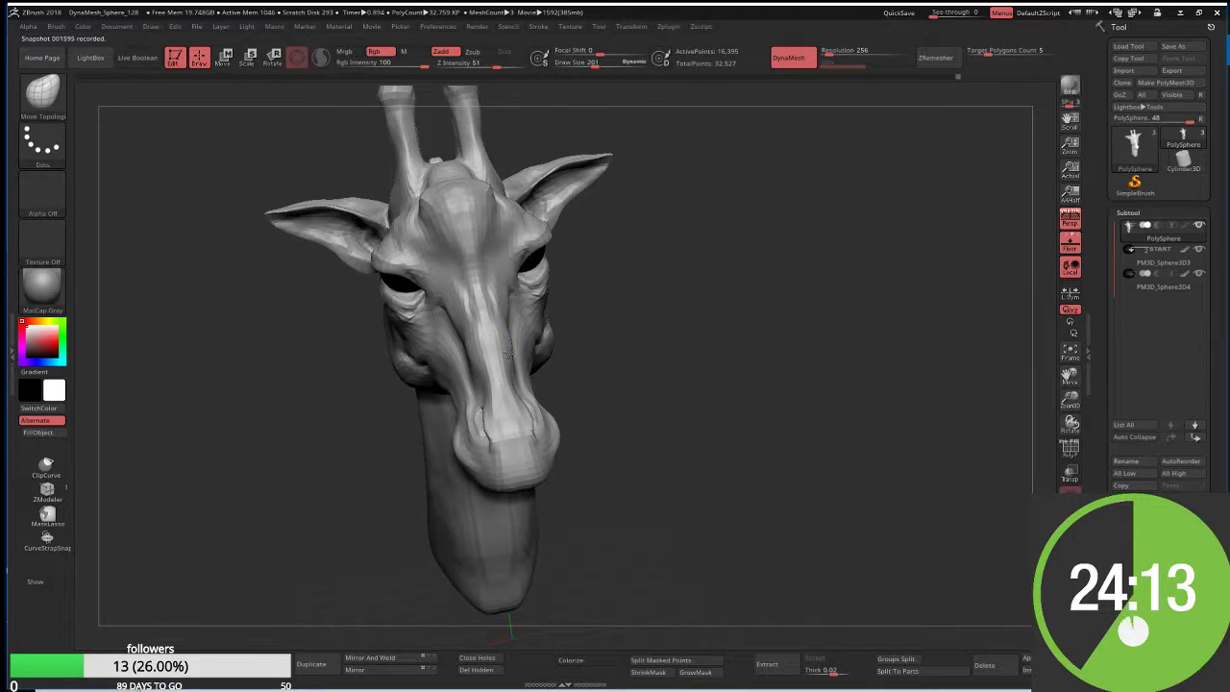
Sculpt the giraffe's nose ridge and turn to a side-on view
left_click_drag(508, 354, 480, 228)
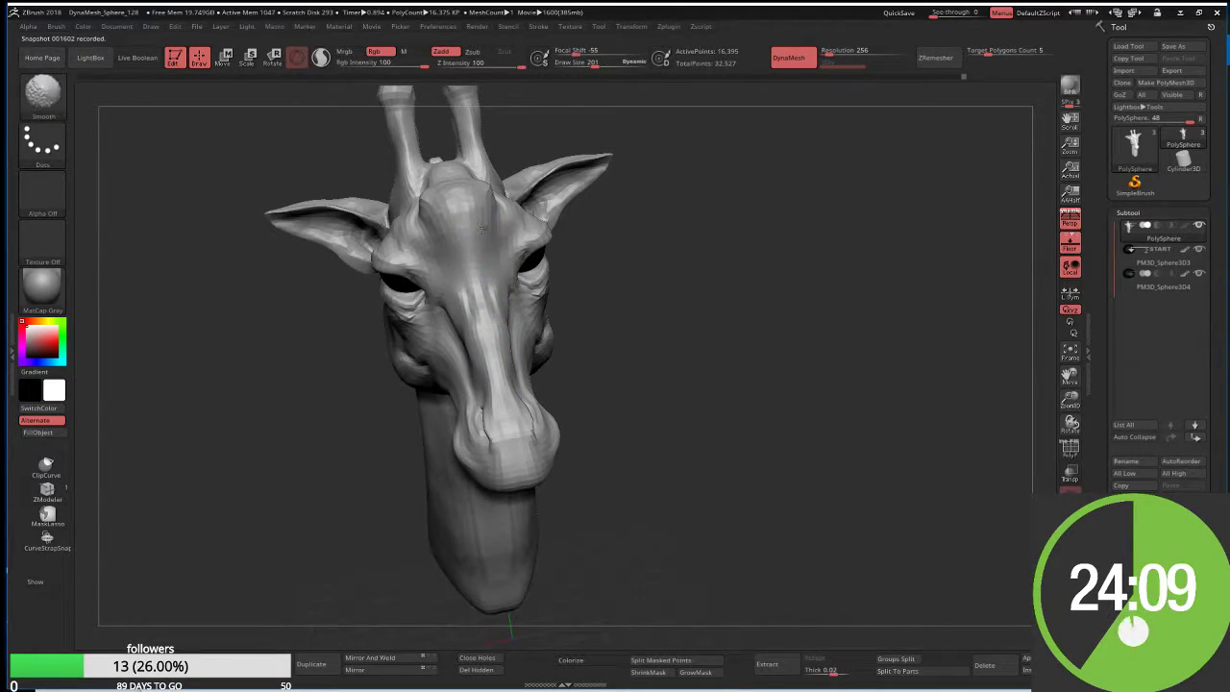
left_click_drag(598, 105, 499, 183)
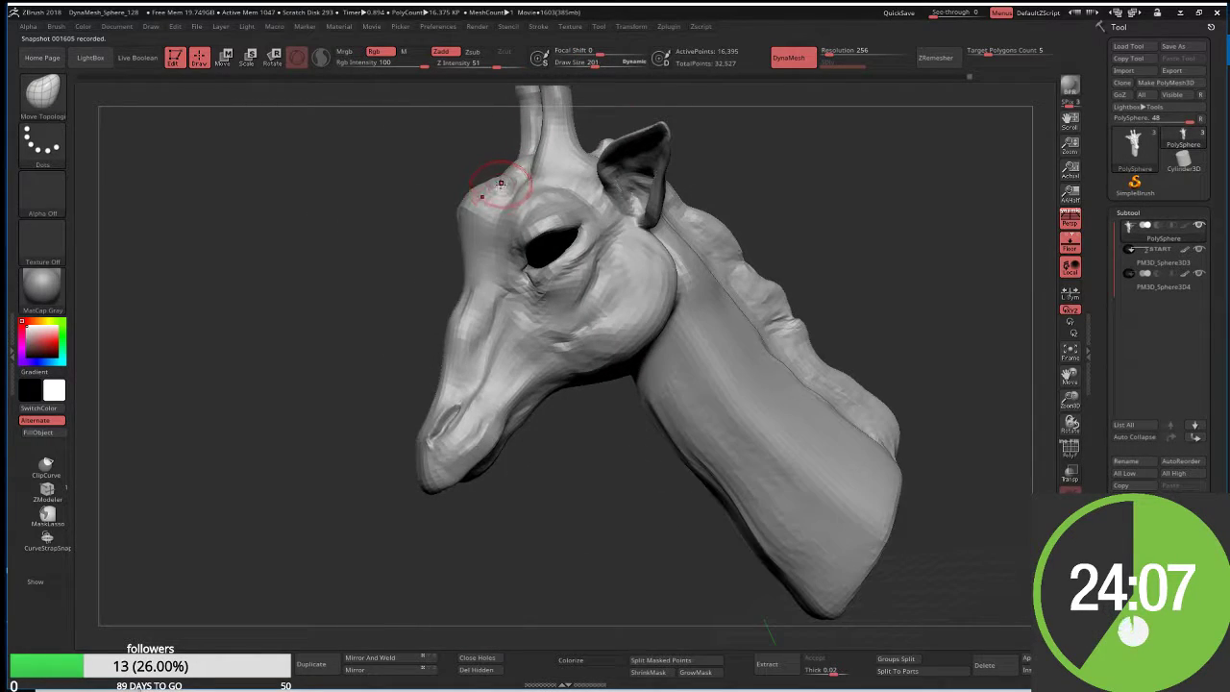
mouse_move(576, 183)
left_mouse_down()
mouse_move(654, 192)
mouse_move(467, 391)
left_mouse_up()
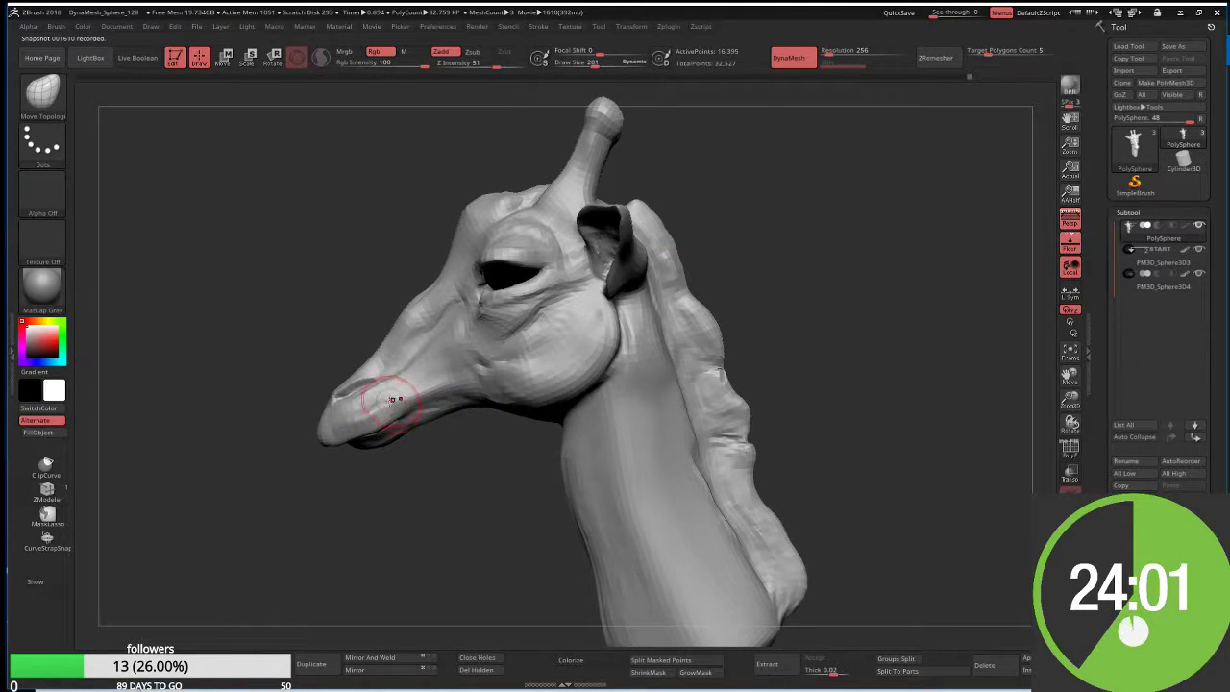
With a maximum-size Move Topological brush, pull the snout tip and lower jaw down fuller
key("bracketright")
key("bracketright")
key("bracketright")
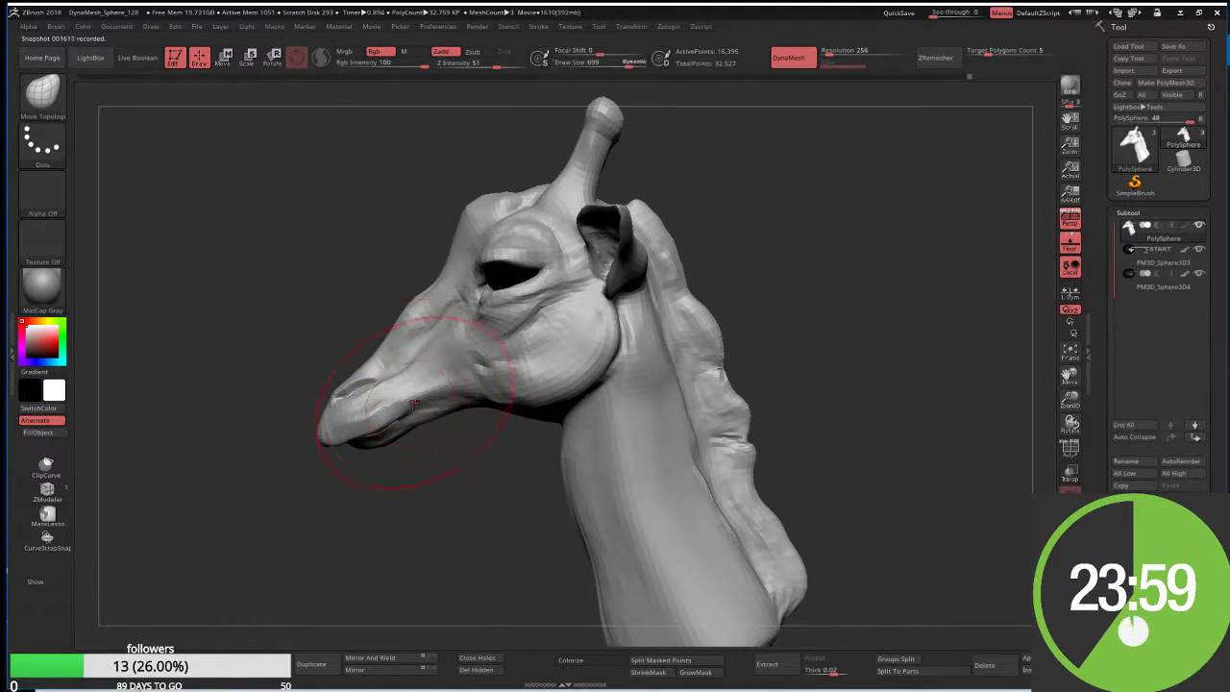
mouse_move(346, 401)
left_mouse_down()
mouse_move(326, 405)
mouse_move(356, 447)
mouse_move(313, 448)
left_mouse_up()
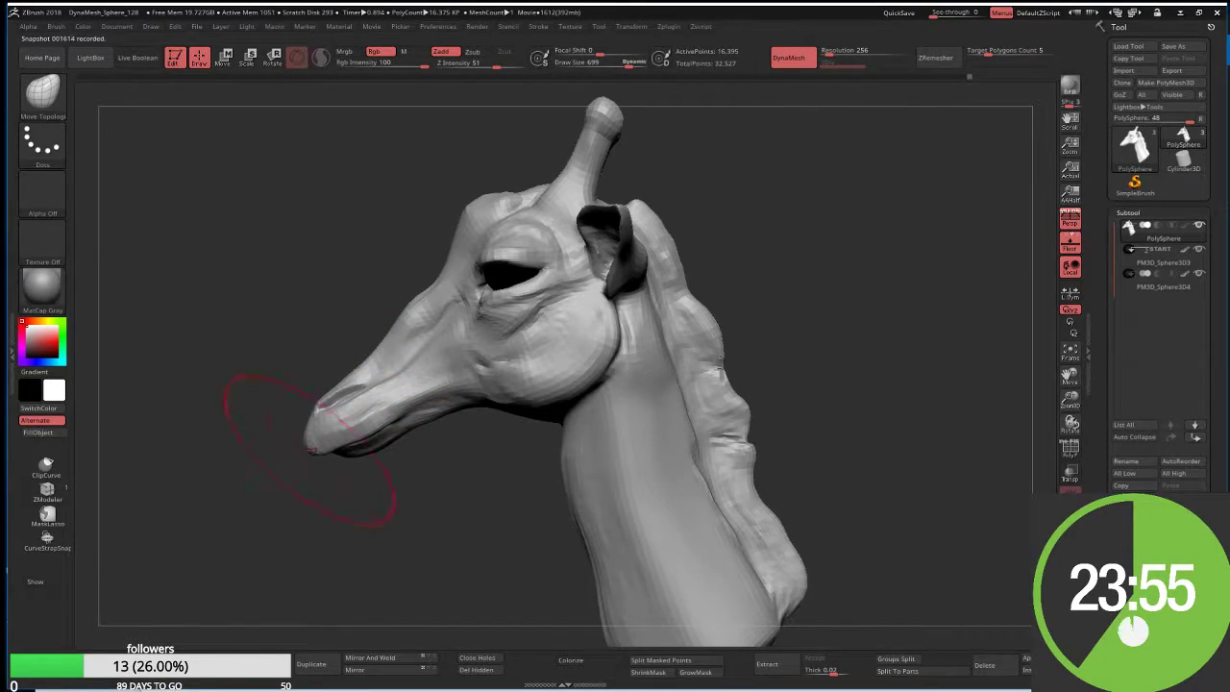
left_click_drag(423, 422, 485, 411)
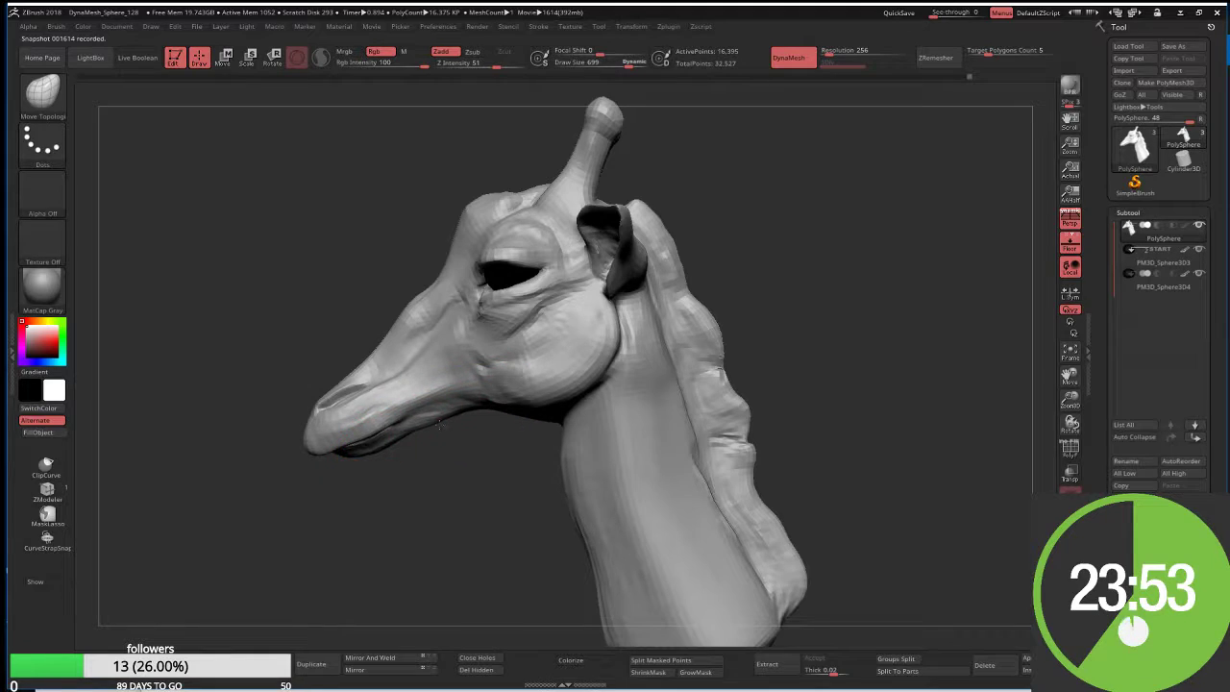
key("bracketleft")
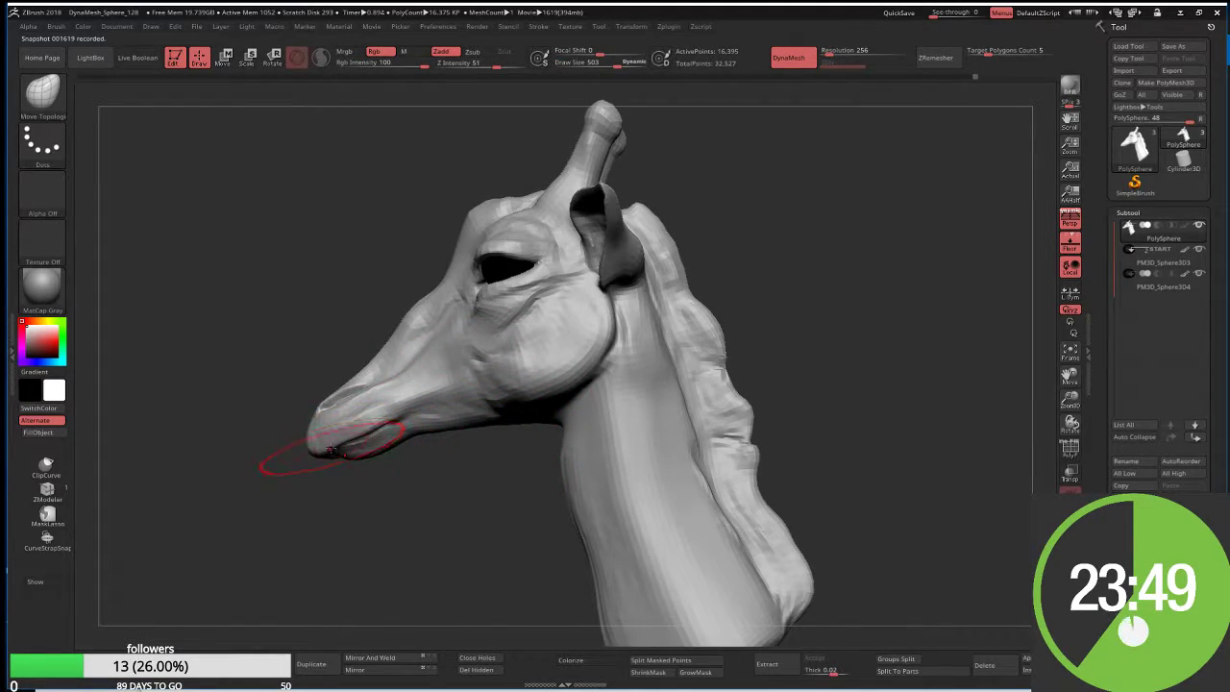
key("bracketright")
left_click_drag(331, 444, 336, 454)
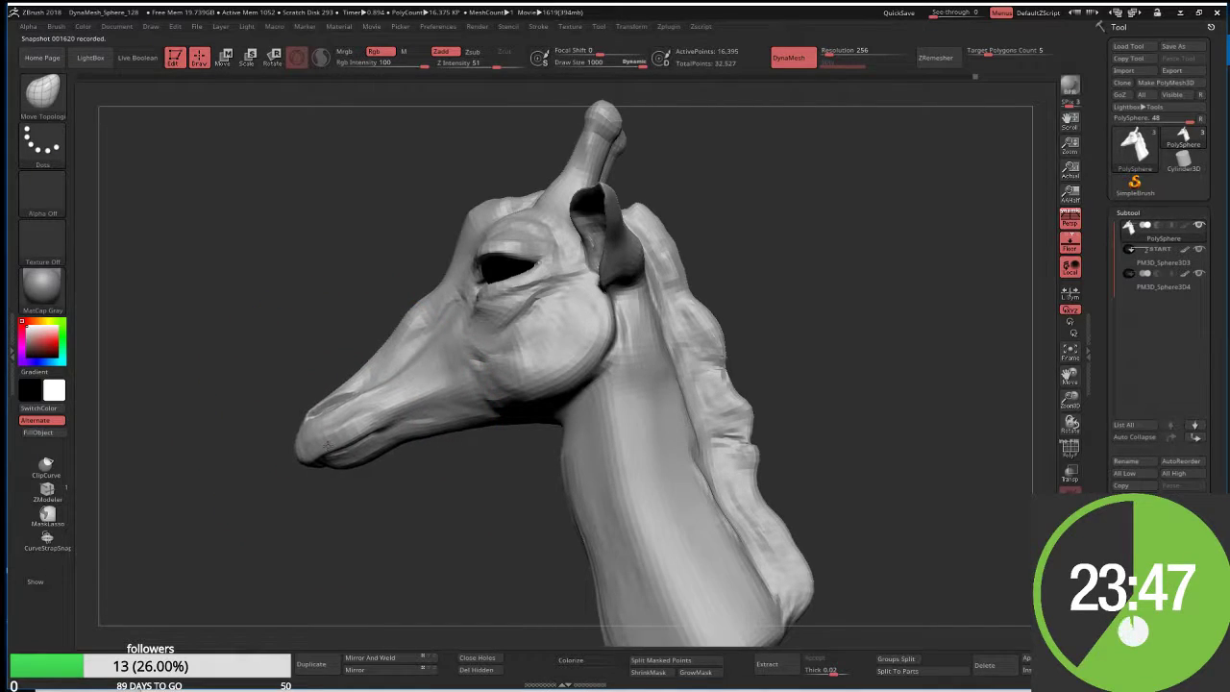
Reduce the Draw Size to 403, then 266, and check the snout from side and three-quarter views
left_click_drag(192, 375, 234, 397)
key("s")
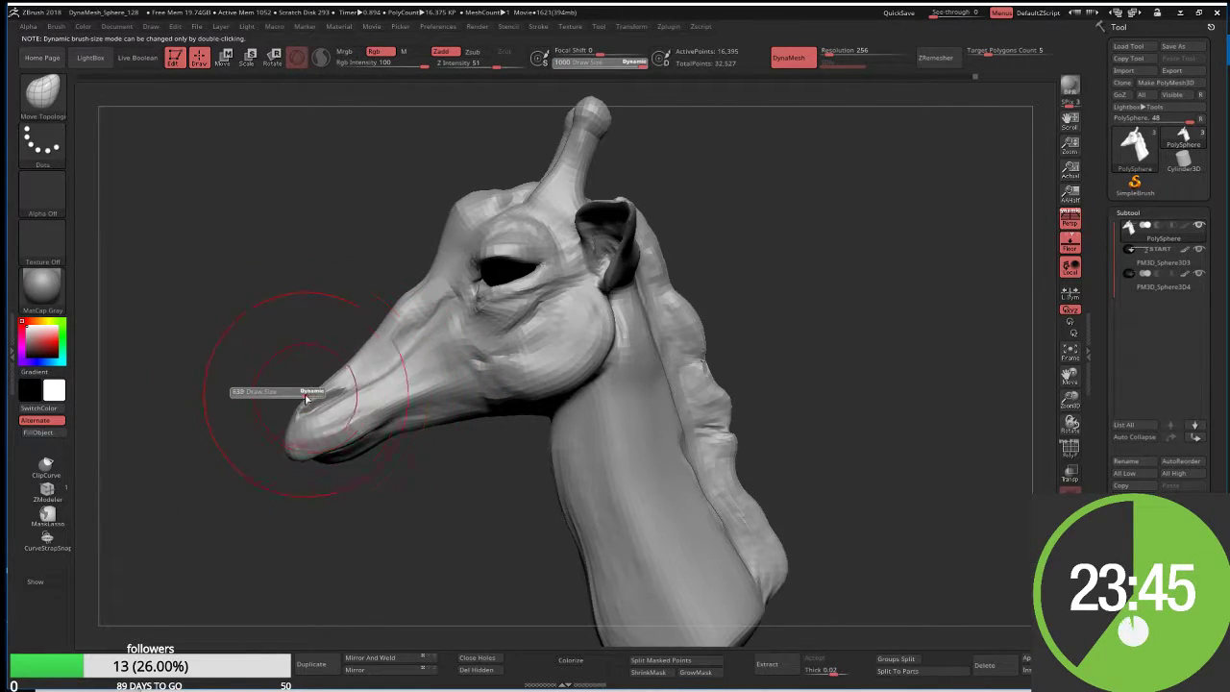
left_click_drag(309, 402, 293, 403)
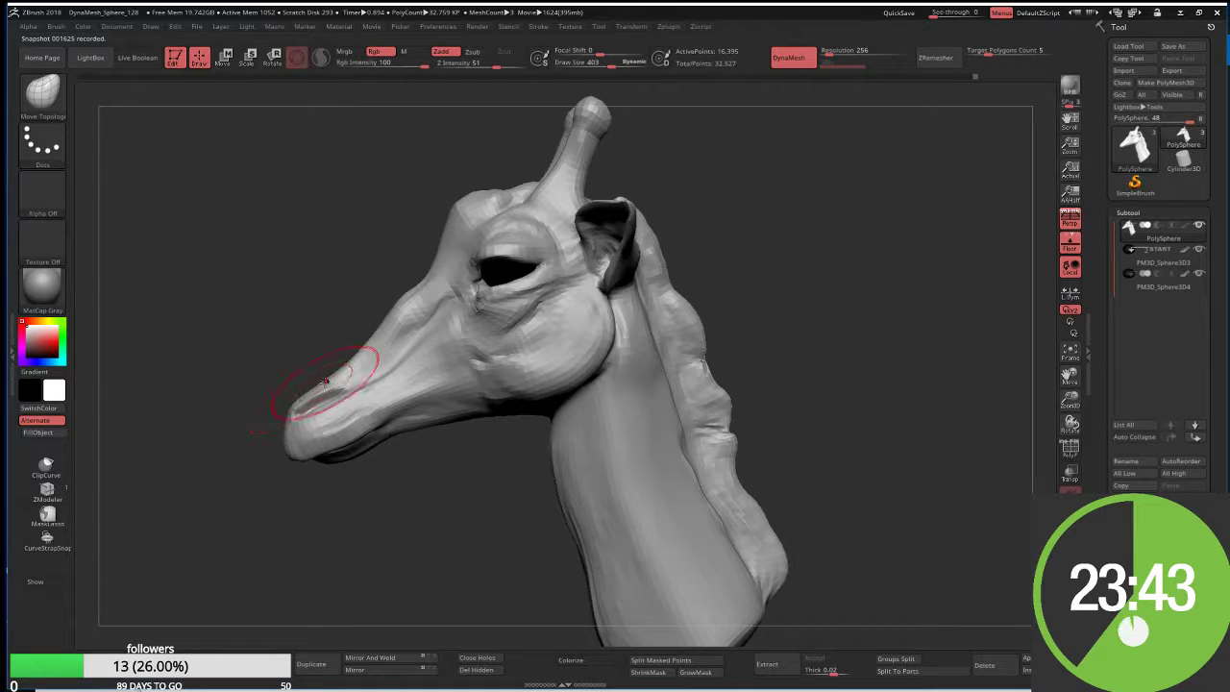
key("s")
mouse_move(298, 455)
left_mouse_down()
mouse_move(278, 455)
mouse_move(261, 478)
mouse_move(306, 439)
mouse_move(307, 527)
left_mouse_up()
left_click_drag(305, 442, 308, 454)
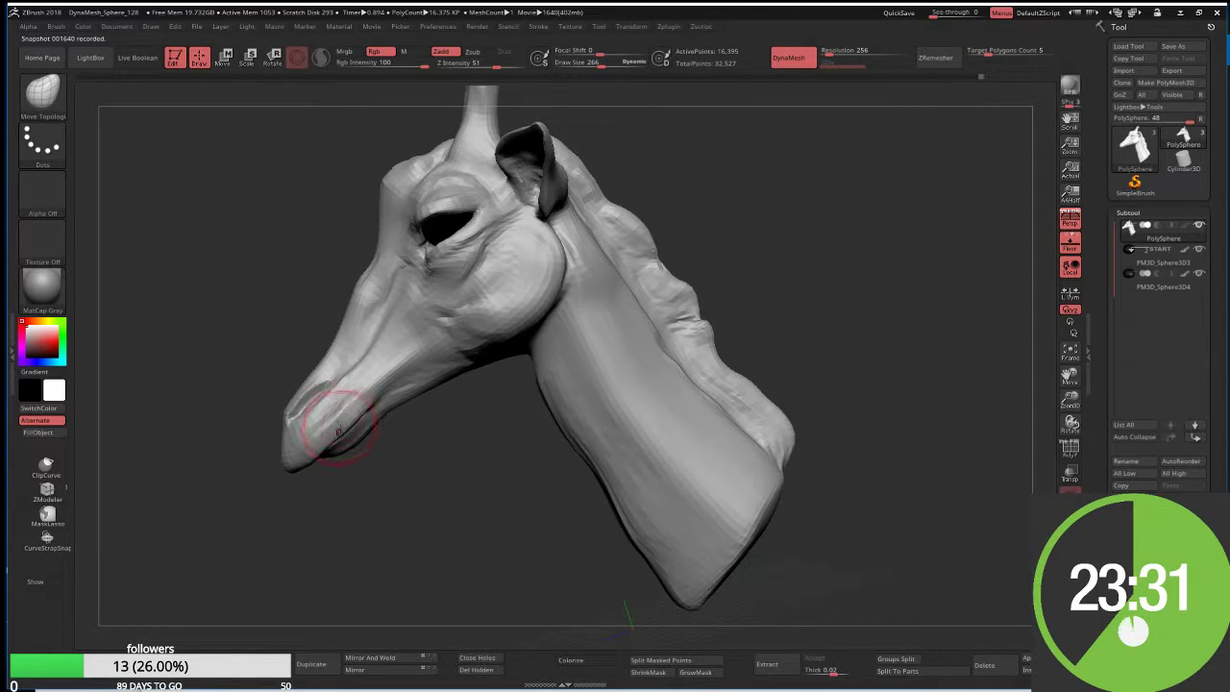
mouse_move(358, 410)
left_mouse_down()
mouse_move(406, 373)
mouse_move(370, 404)
mouse_move(445, 447)
left_mouse_up()
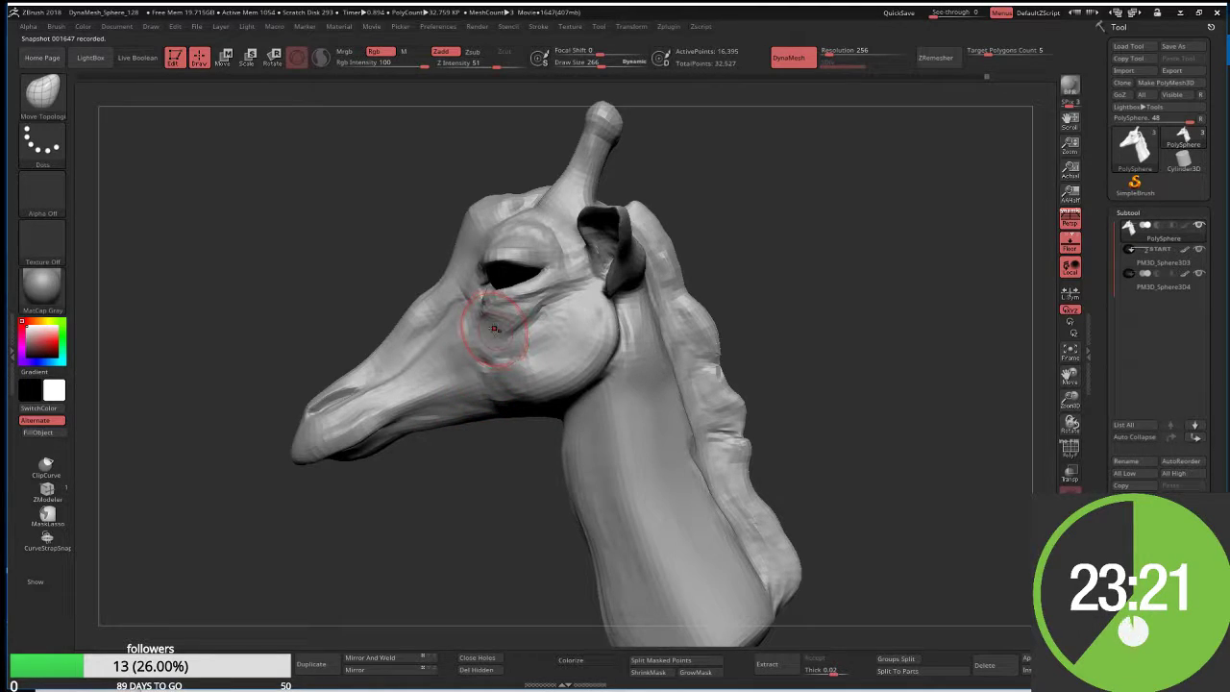
Add clay under the eye with ClayBuildup at Draw Size 135
key("b")
key("c")
key("b")
key("[")
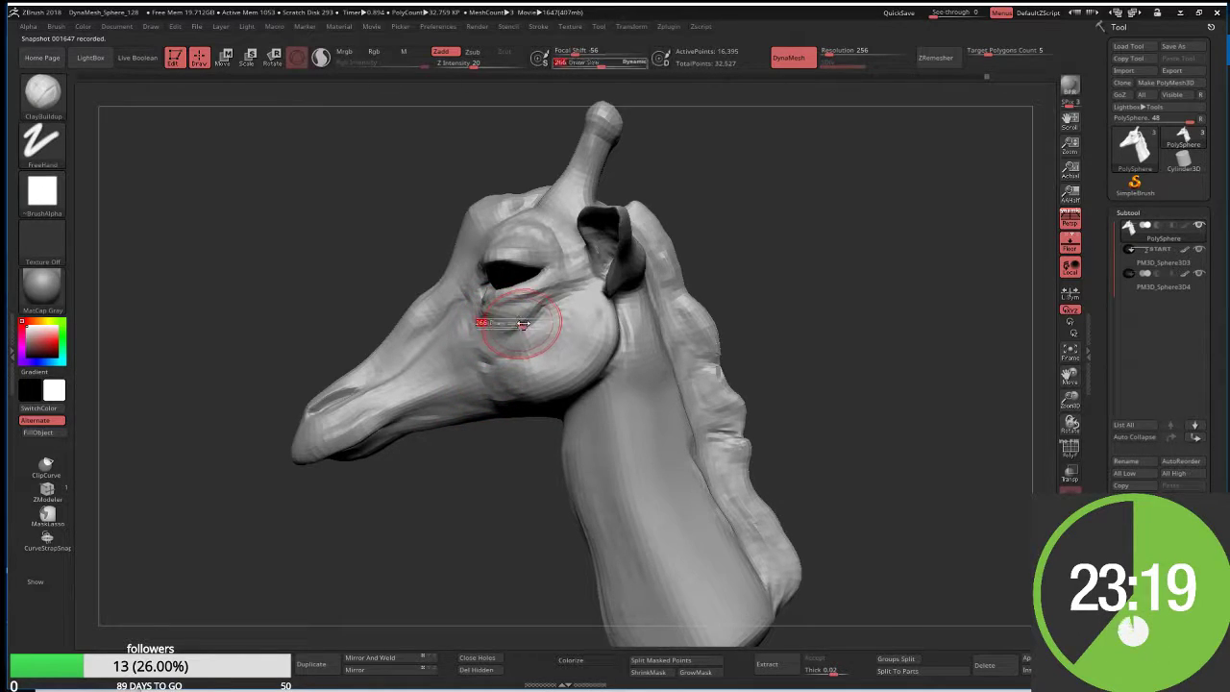
mouse_move(499, 327)
left_mouse_down()
mouse_move(567, 293)
mouse_move(514, 327)
mouse_move(492, 324)
mouse_move(527, 325)
left_mouse_up()
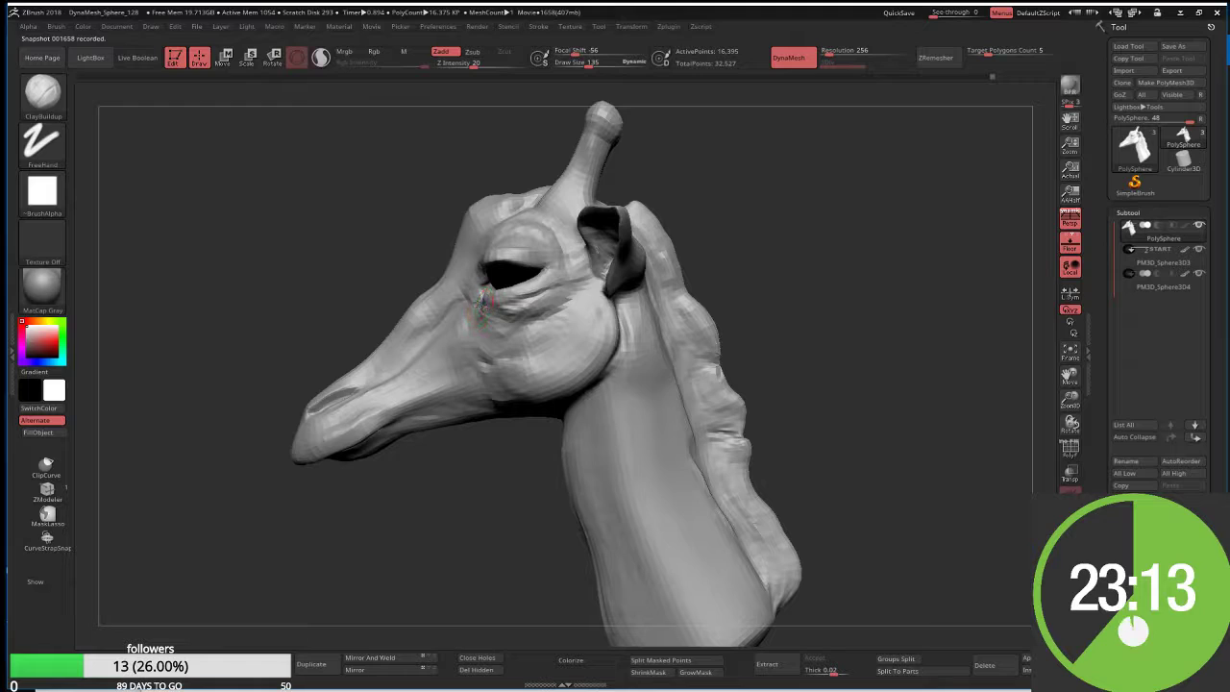
mouse_move(367, 263)
left_mouse_down("shift")
mouse_move(491, 254)
mouse_move(526, 212)
left_mouse_up("shift")
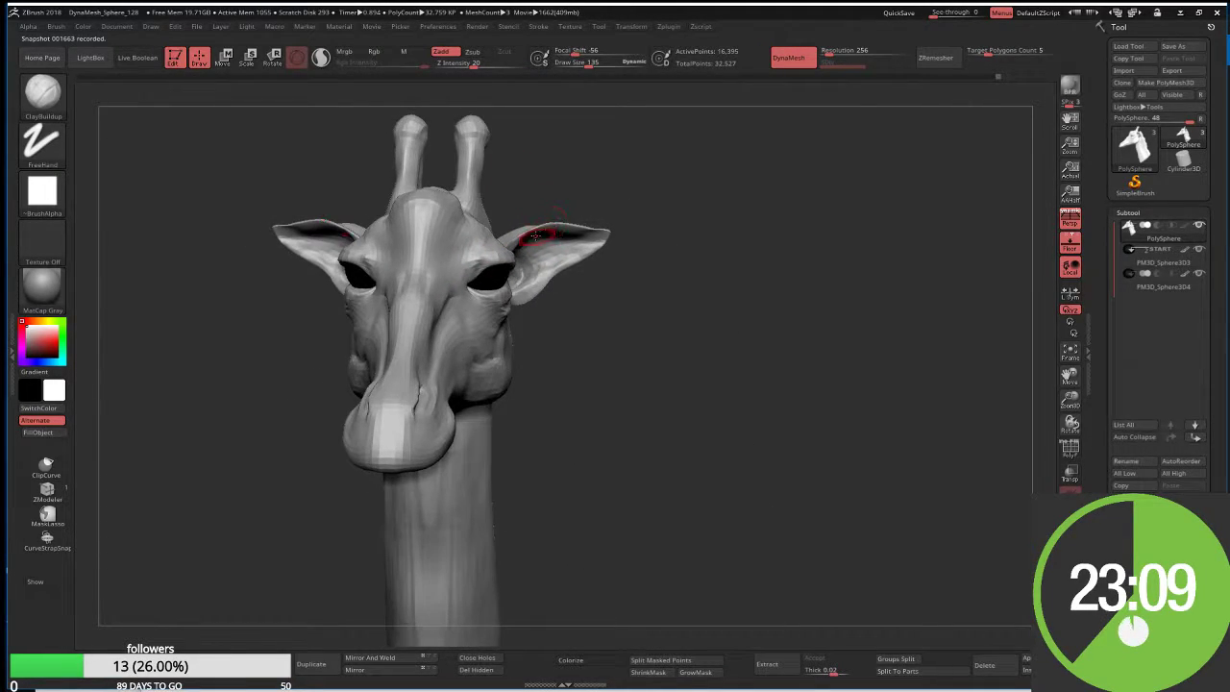
Return to Move Topological at Draw Size 208 to work the brow from a left profile
key("w")
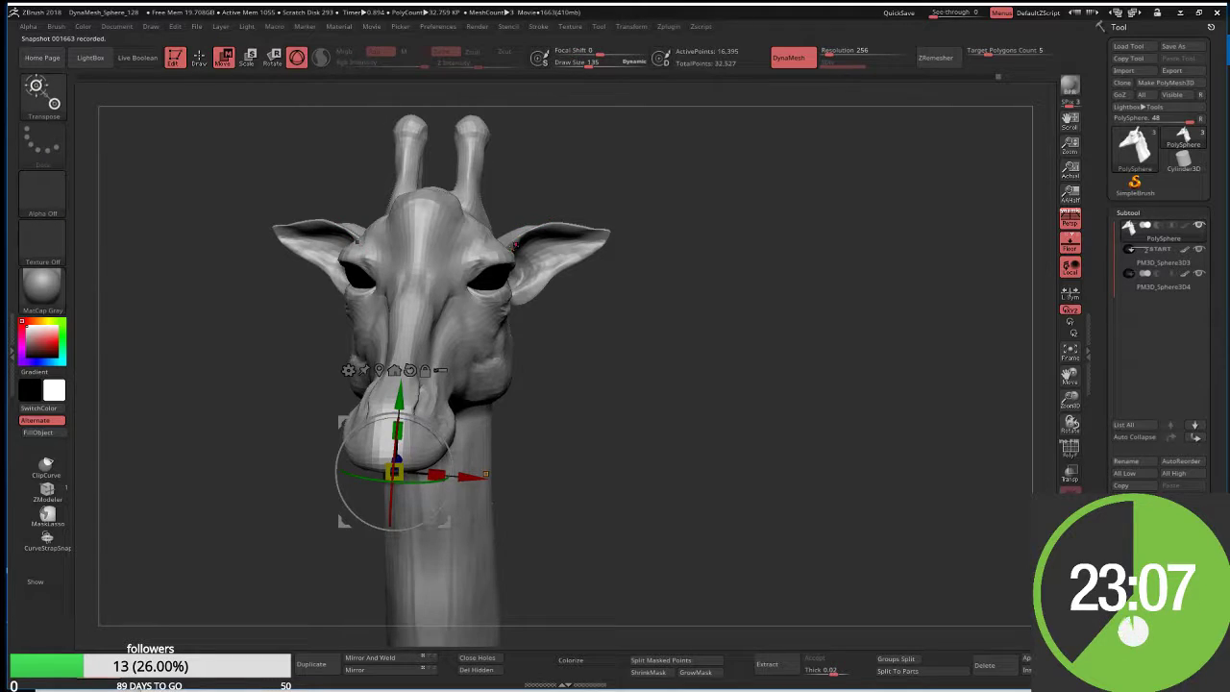
key("q")
key("b")
key("m")
key("t")
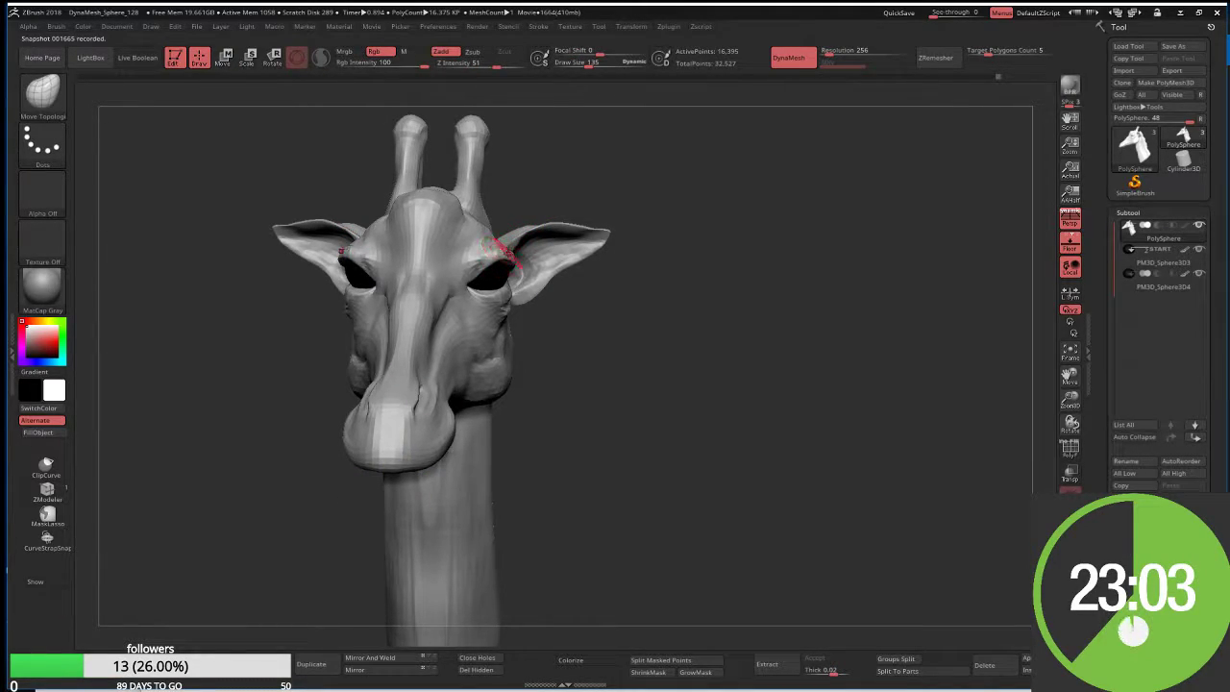
right_click_drag(500, 250, 517, 259)
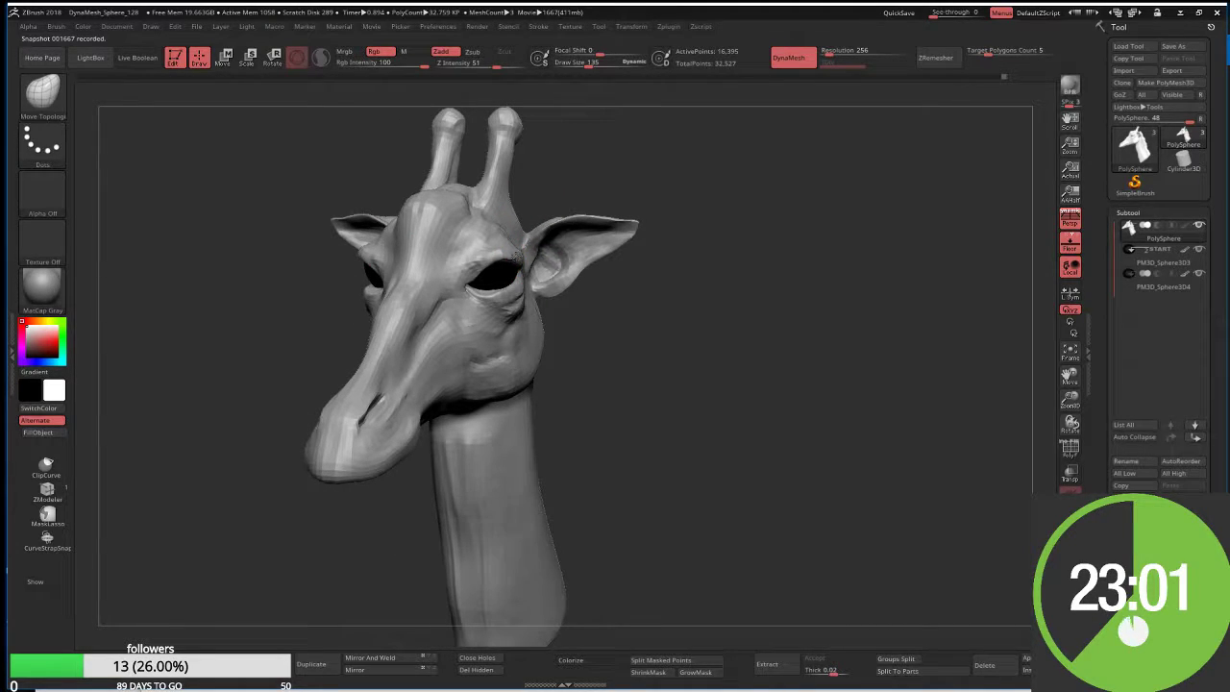
key("bracketright")
key("bracketright")
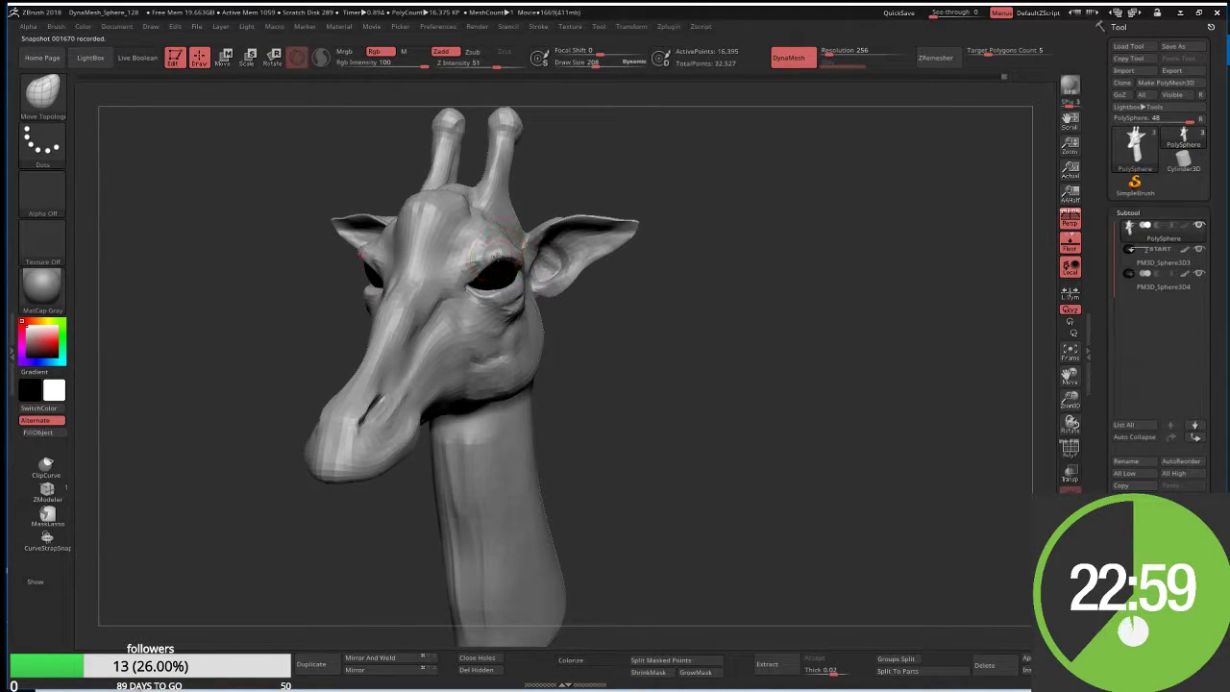
right_click_drag(535, 261, 500, 273)
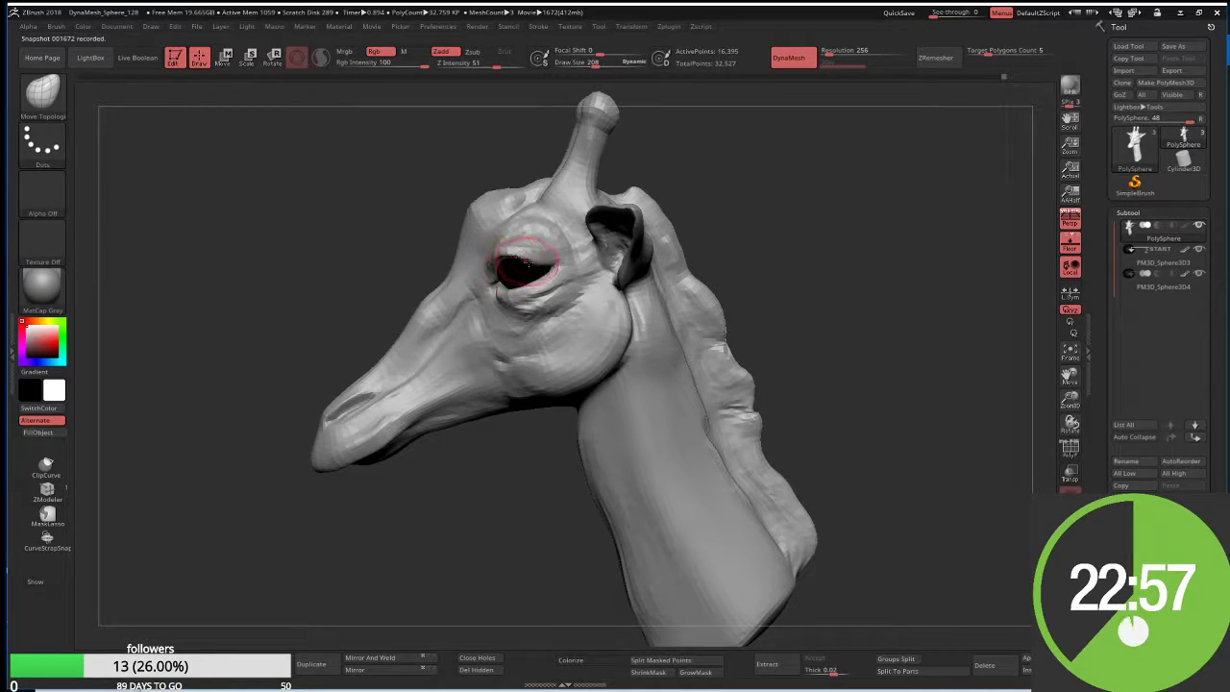
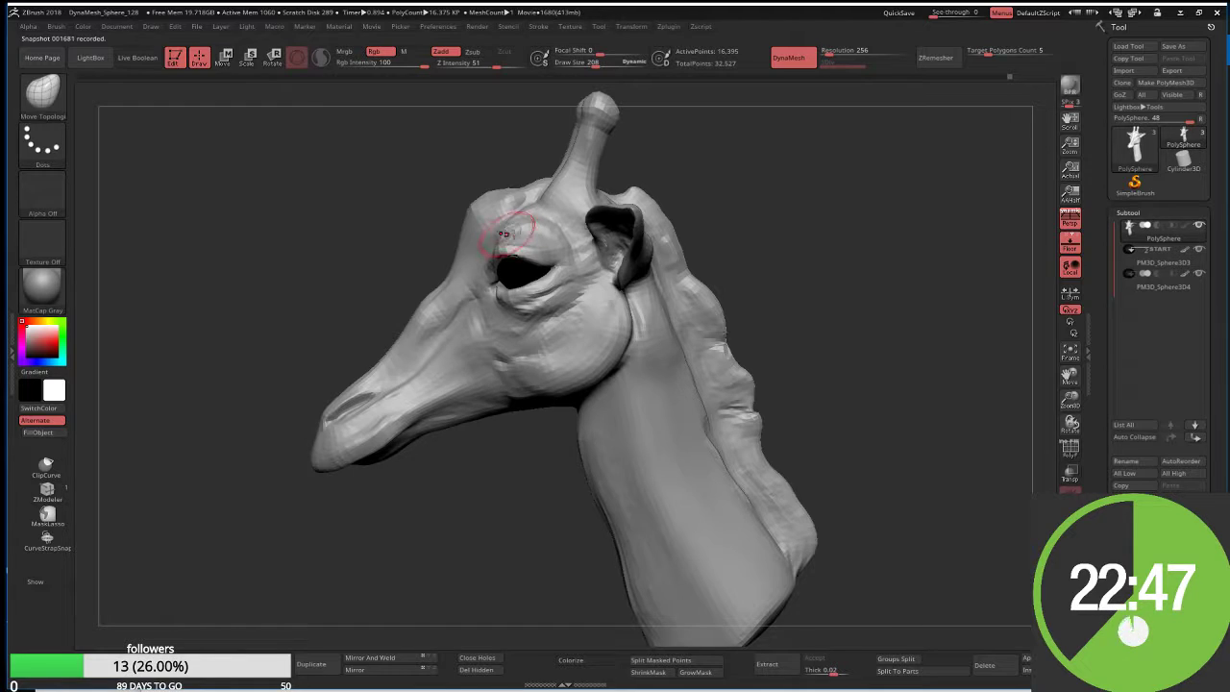
Carve the crease above the eye with DamStandard, smoothing beside it
key("b")
key("d")
key("s")
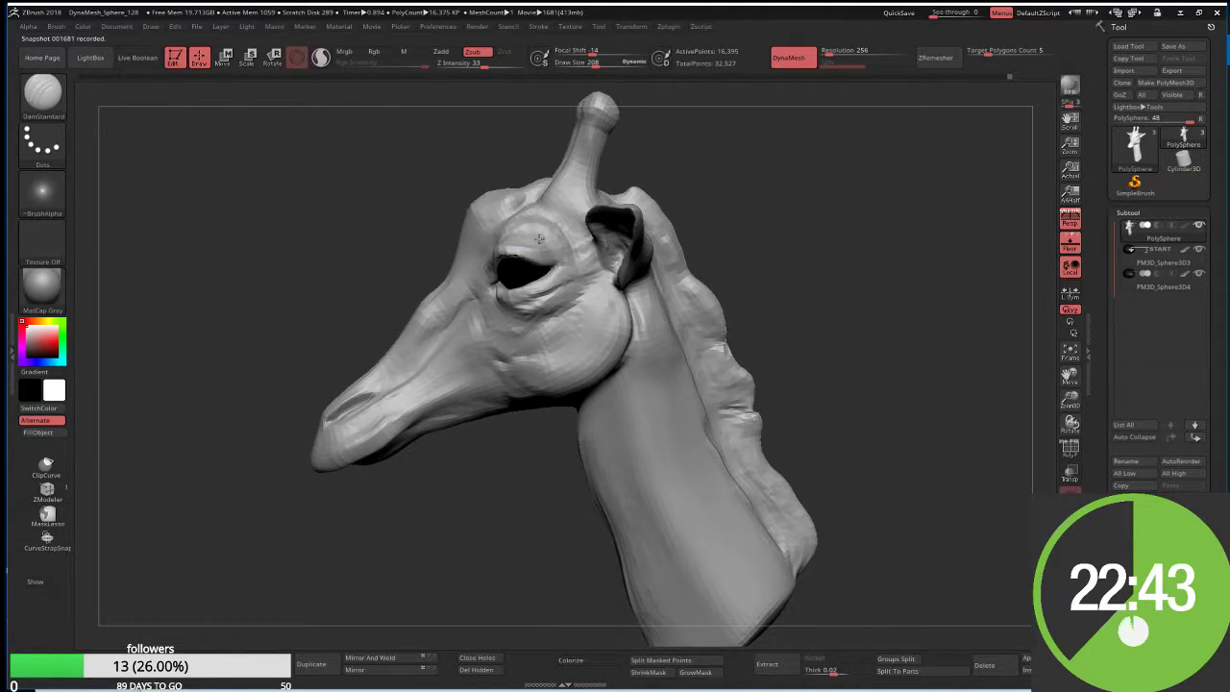
key("b")
key("s")
key("t")
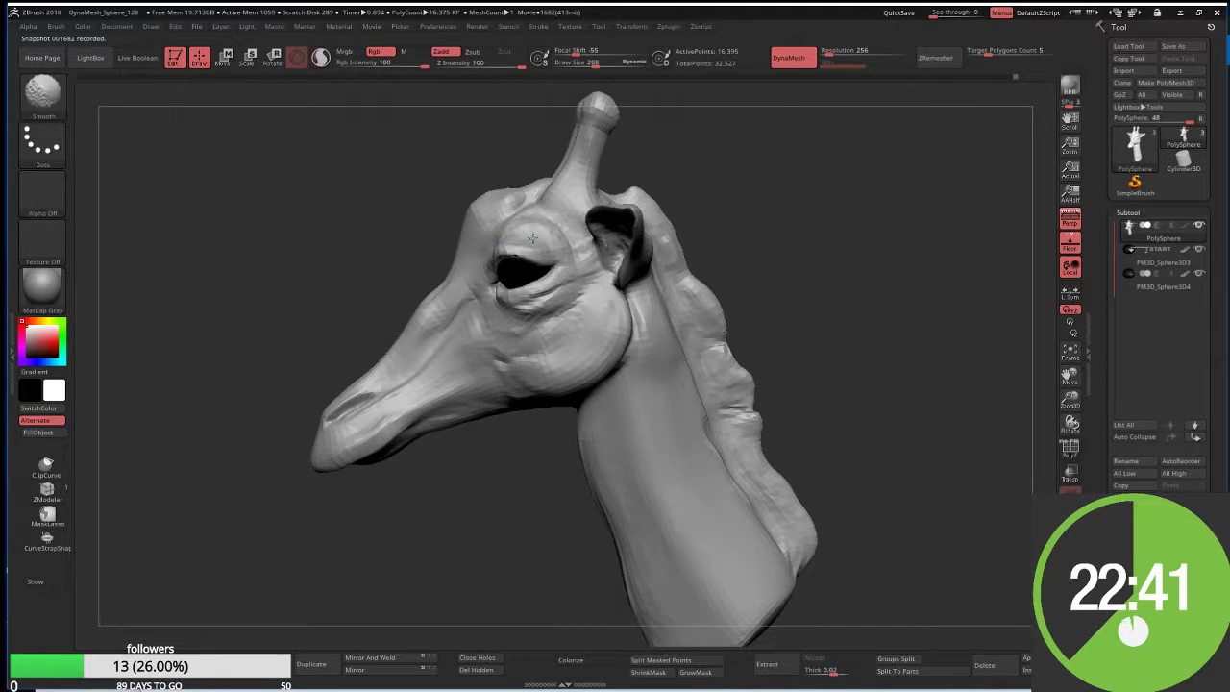
left_click_drag(531, 237, 535, 241, "shift")
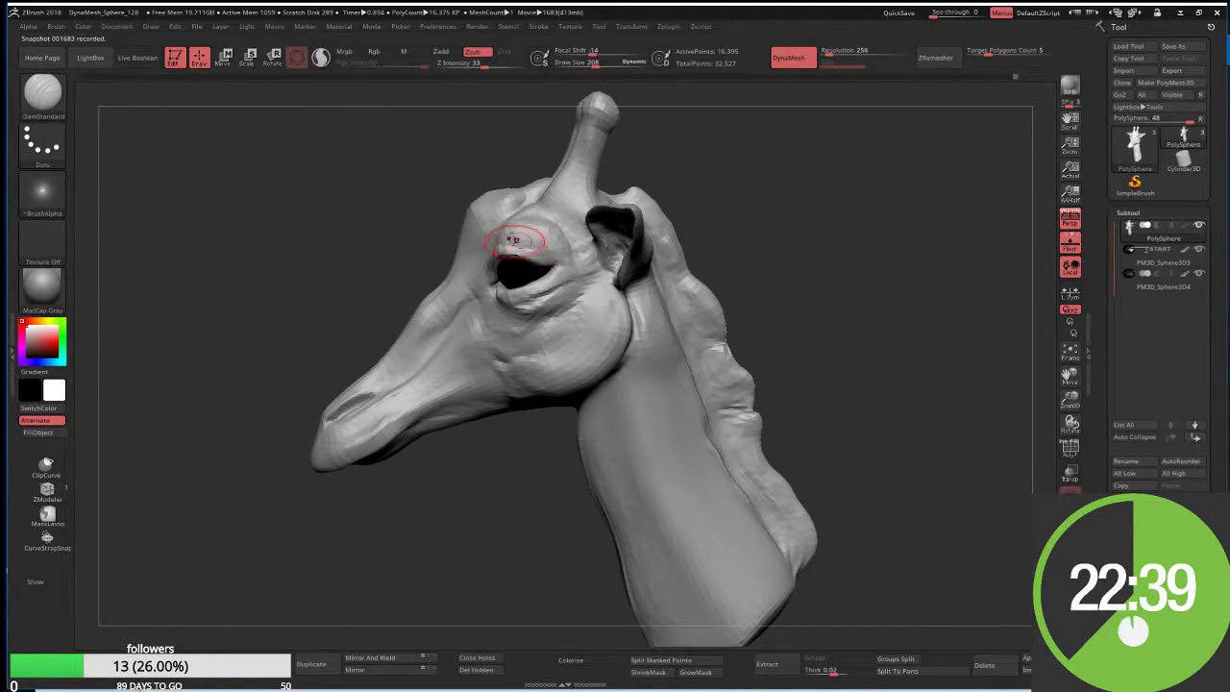
left_click_drag(519, 248, 517, 241)
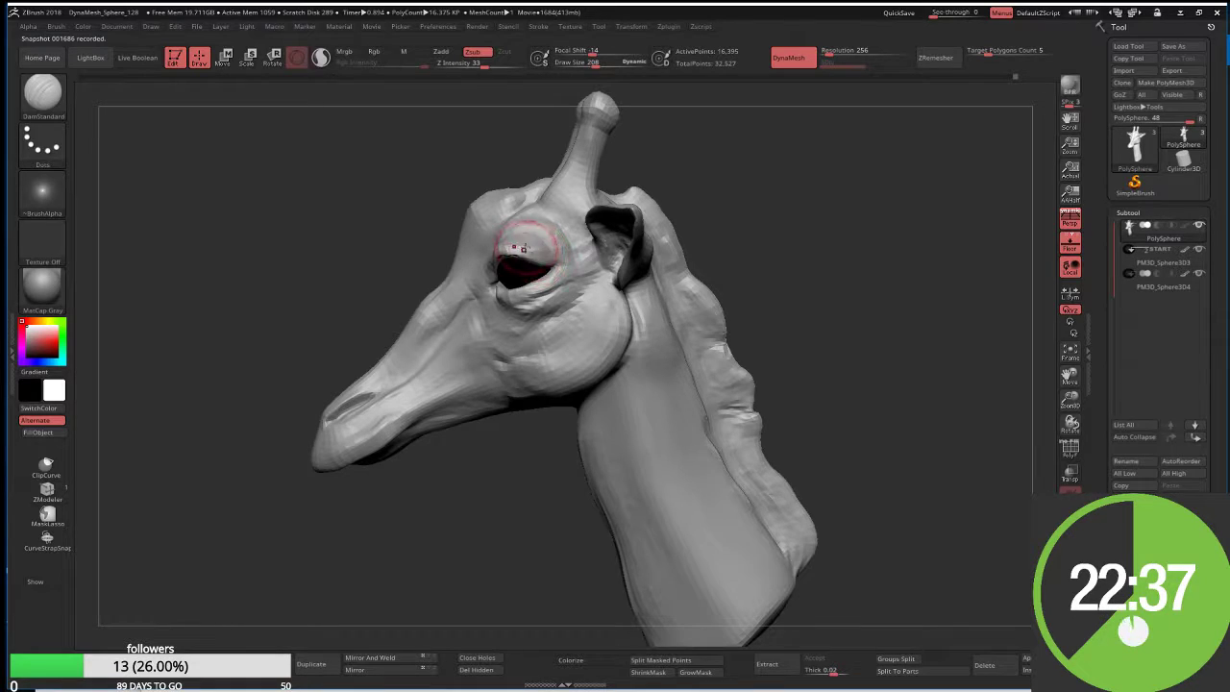
Reshape the area under the eye, then build it up with ClayBuildup at low intensity
right_click_drag(531, 251, 524, 242)
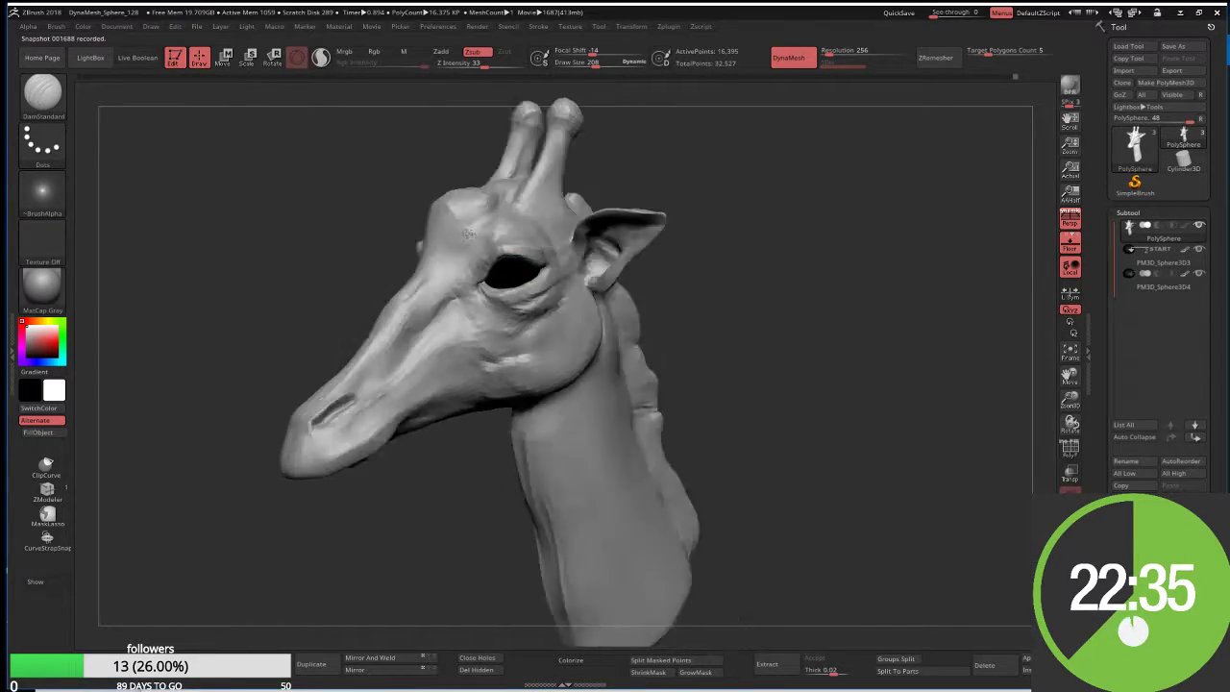
left_click_drag(581, 302, 582, 313)
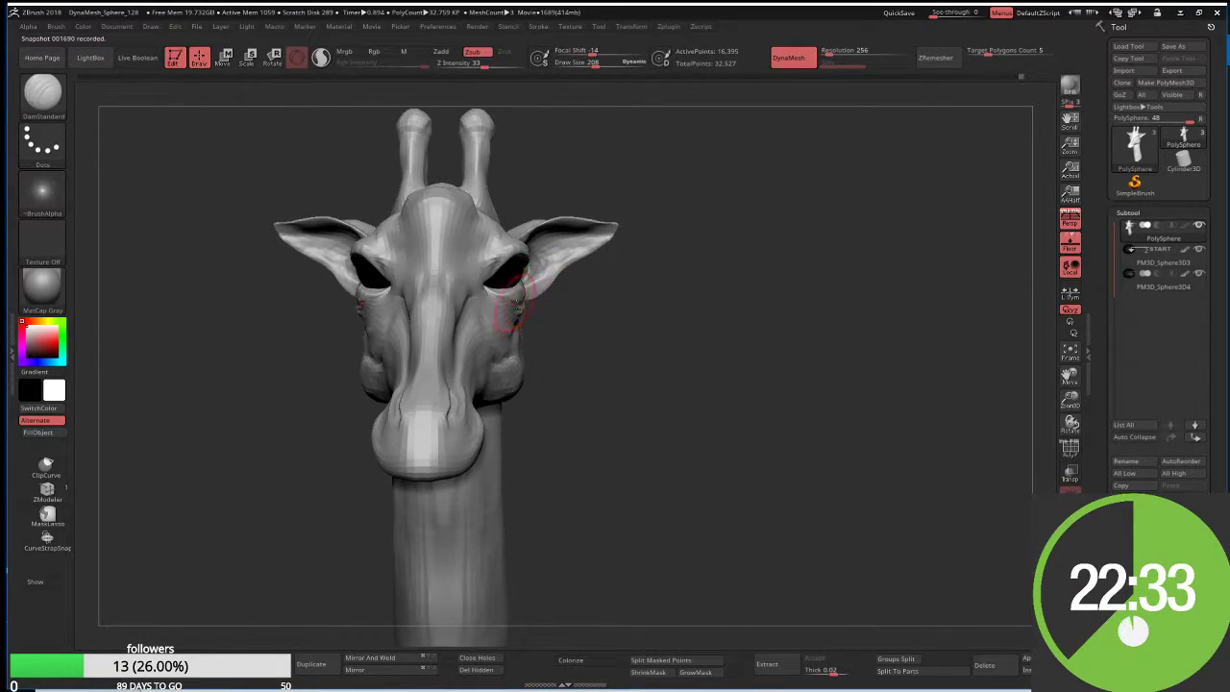
right_click_drag(509, 303, 477, 303)
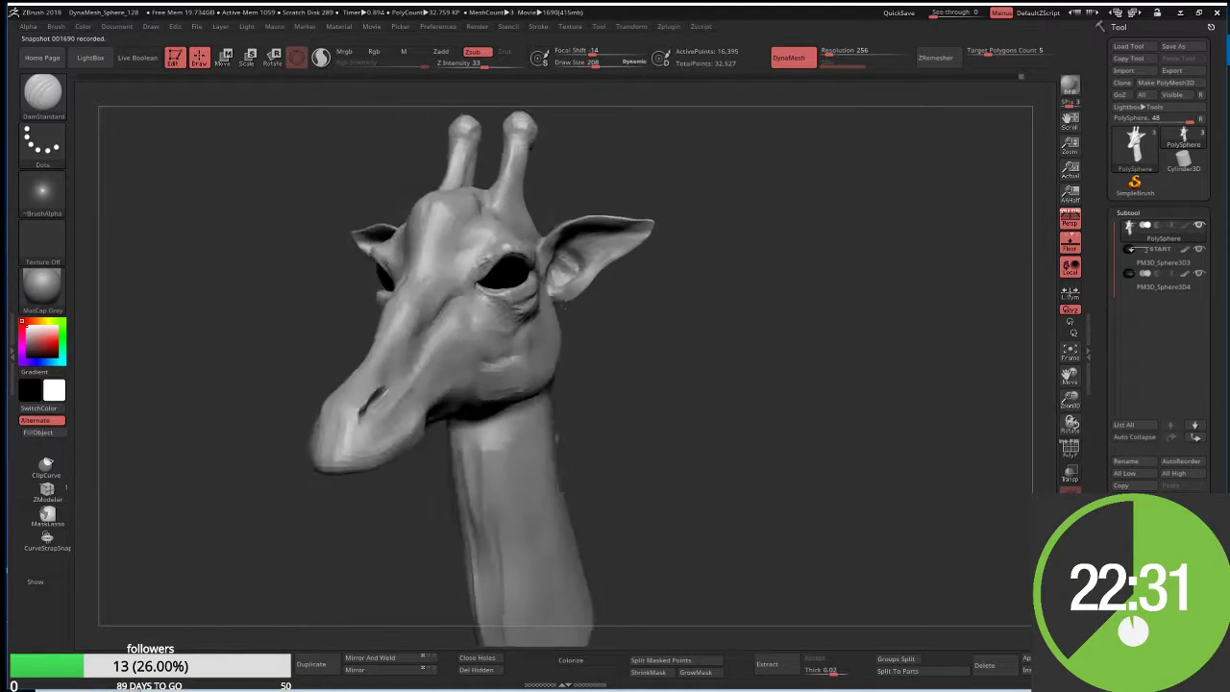
mouse_move(478, 305)
left_mouse_down()
mouse_move(542, 303)
mouse_move(453, 304)
mouse_move(507, 303)
left_mouse_up()
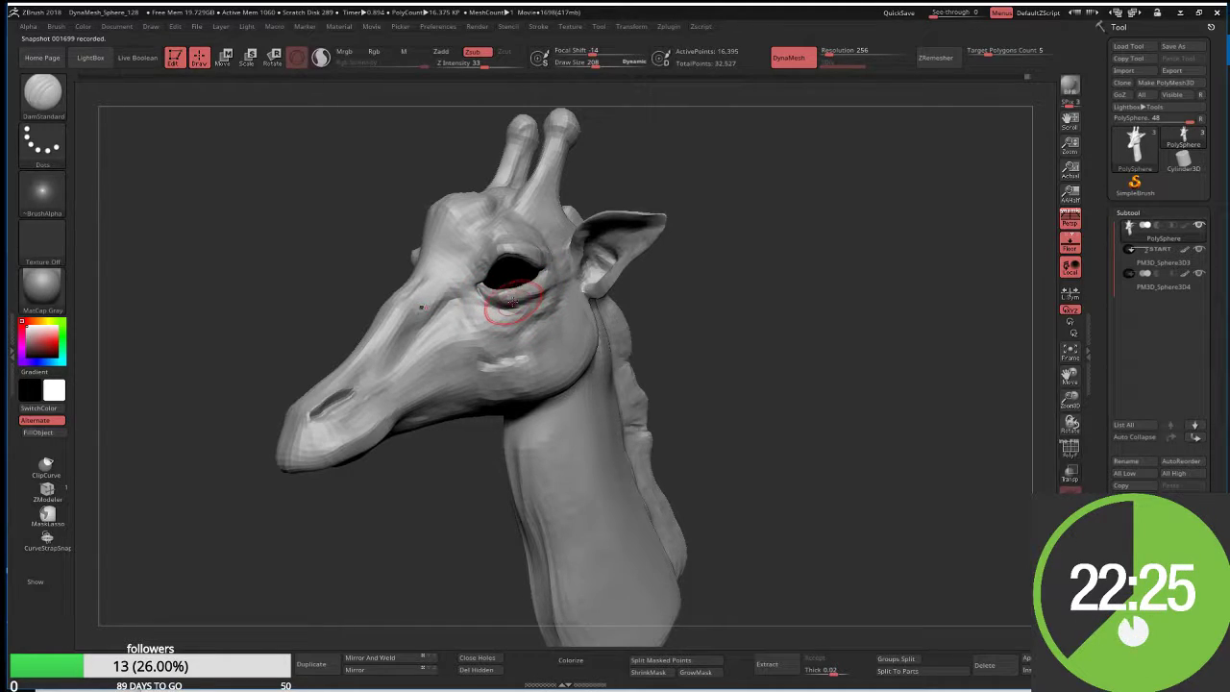
key("b")
key("c")
key("b")
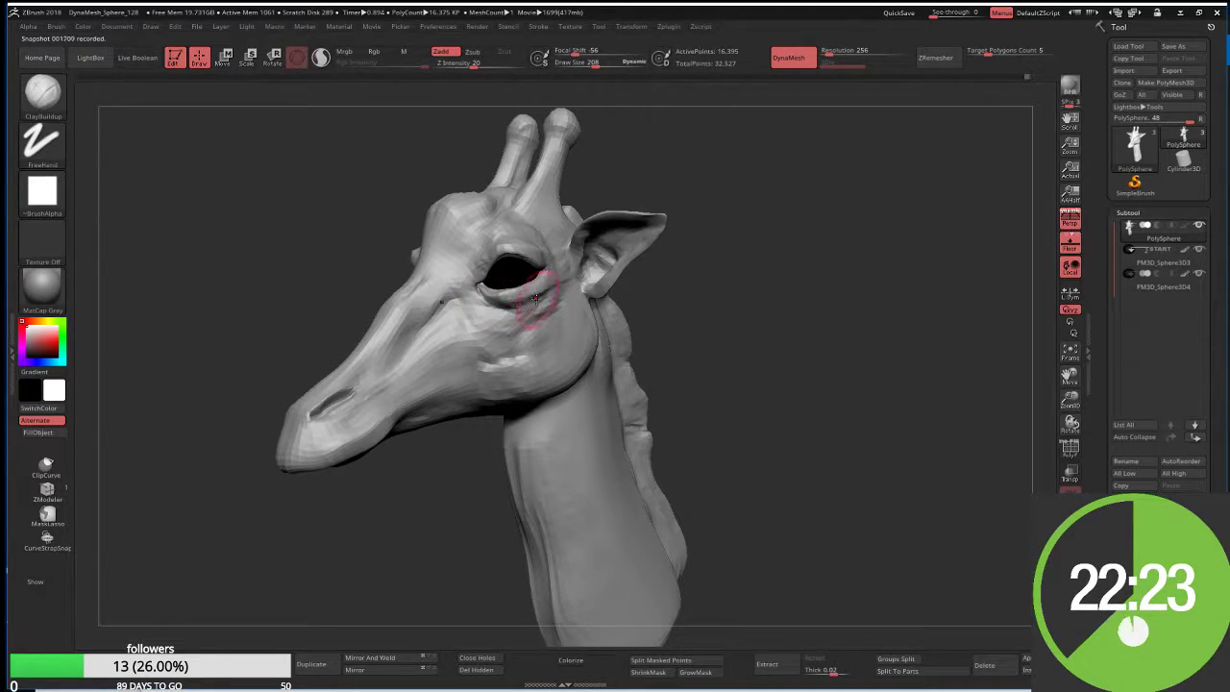
left_click_drag(478, 300, 504, 293)
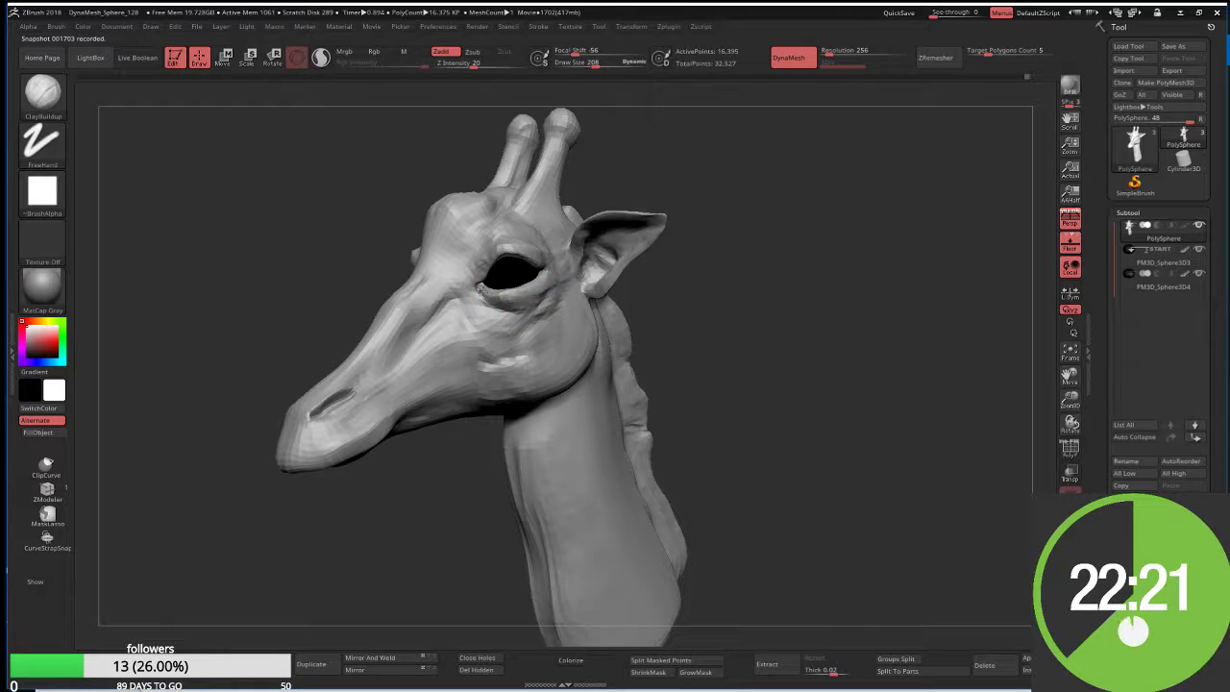
left_click_drag(371, 233, 577, 235, "shift")
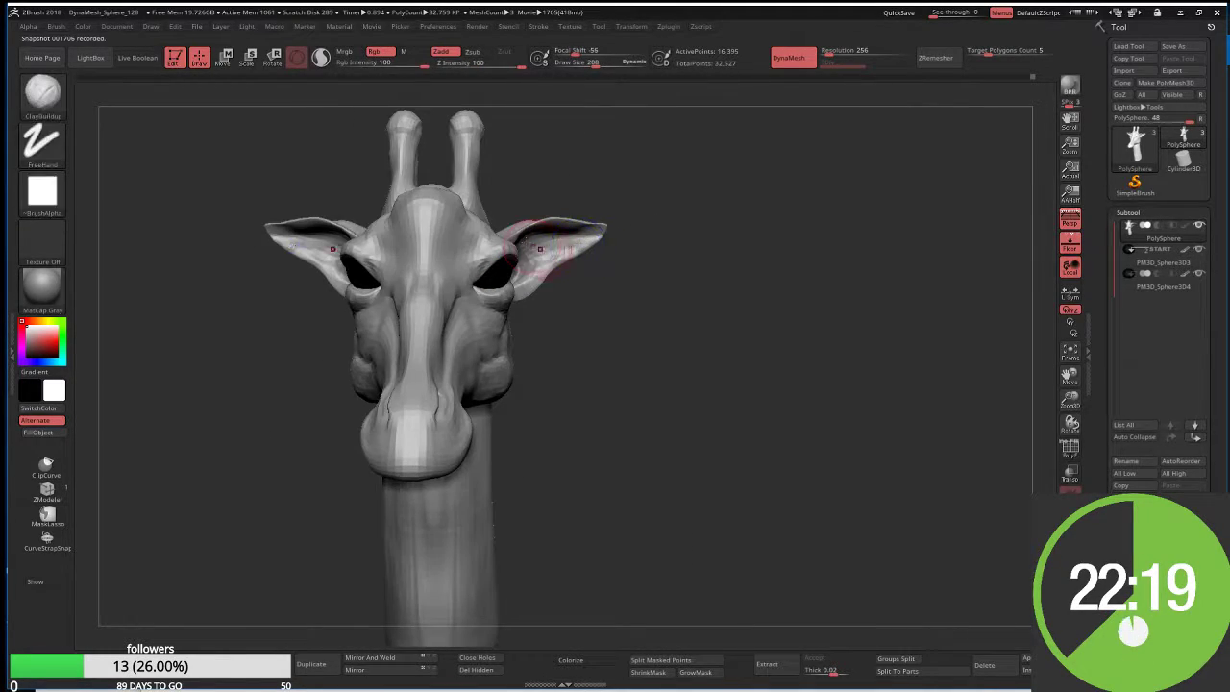
Pull the lower jaw line along the snout's underside with Move Topological at draw size 535
key("b")
key("m")
key("t")
key("s")
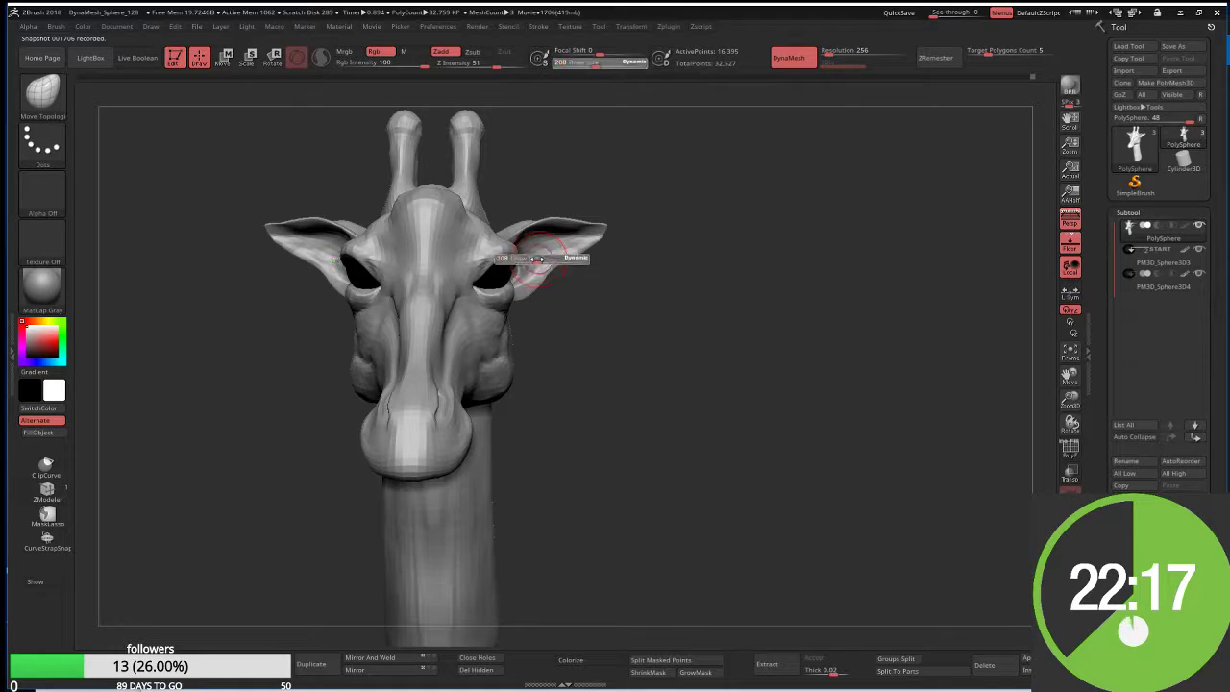
left_click_drag(536, 258, 529, 259)
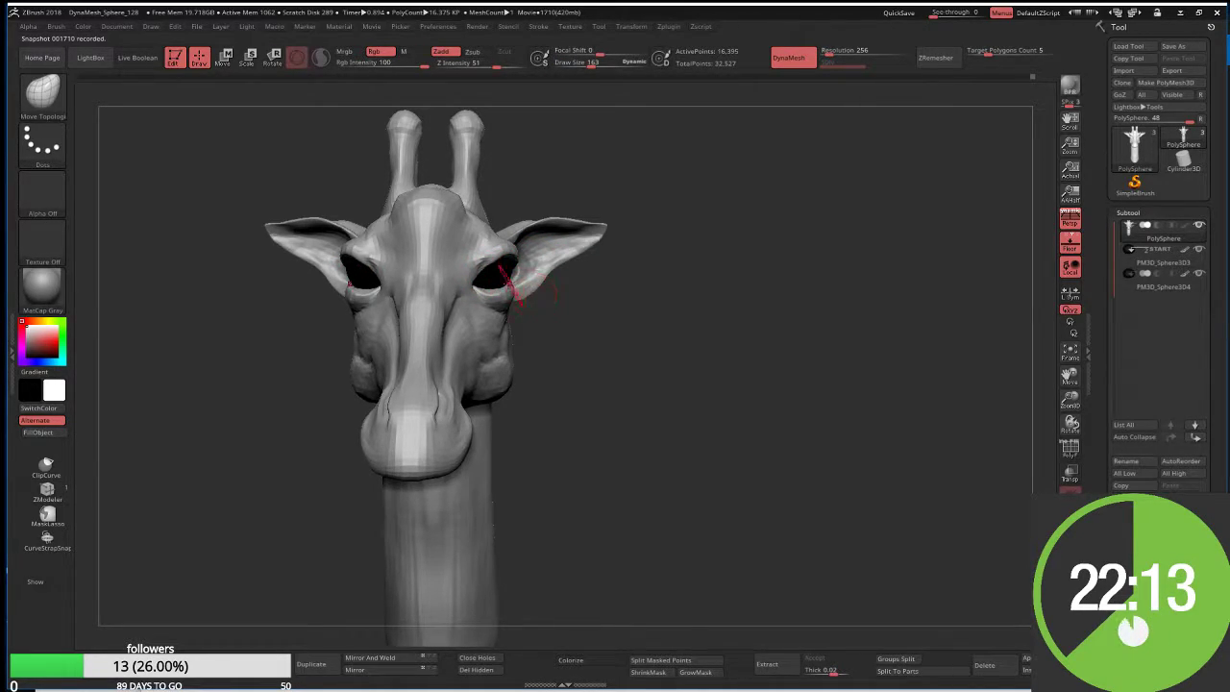
right_click_drag(489, 265, 492, 272)
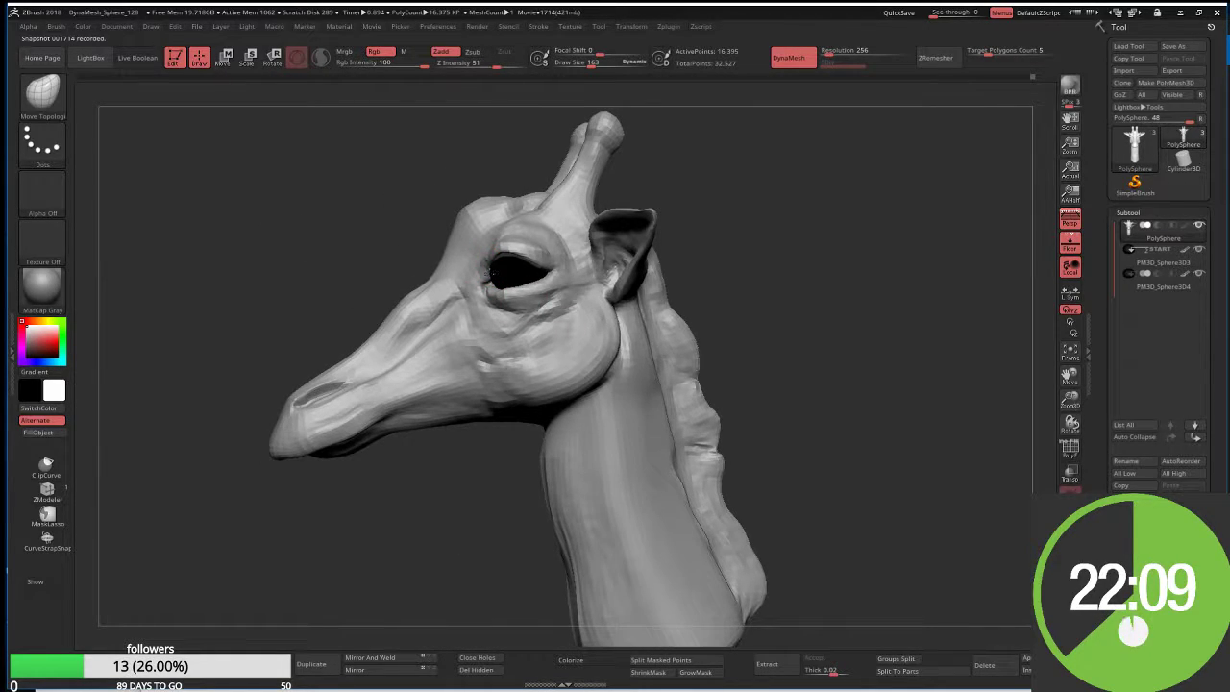
right_click_drag(488, 274, 439, 261)
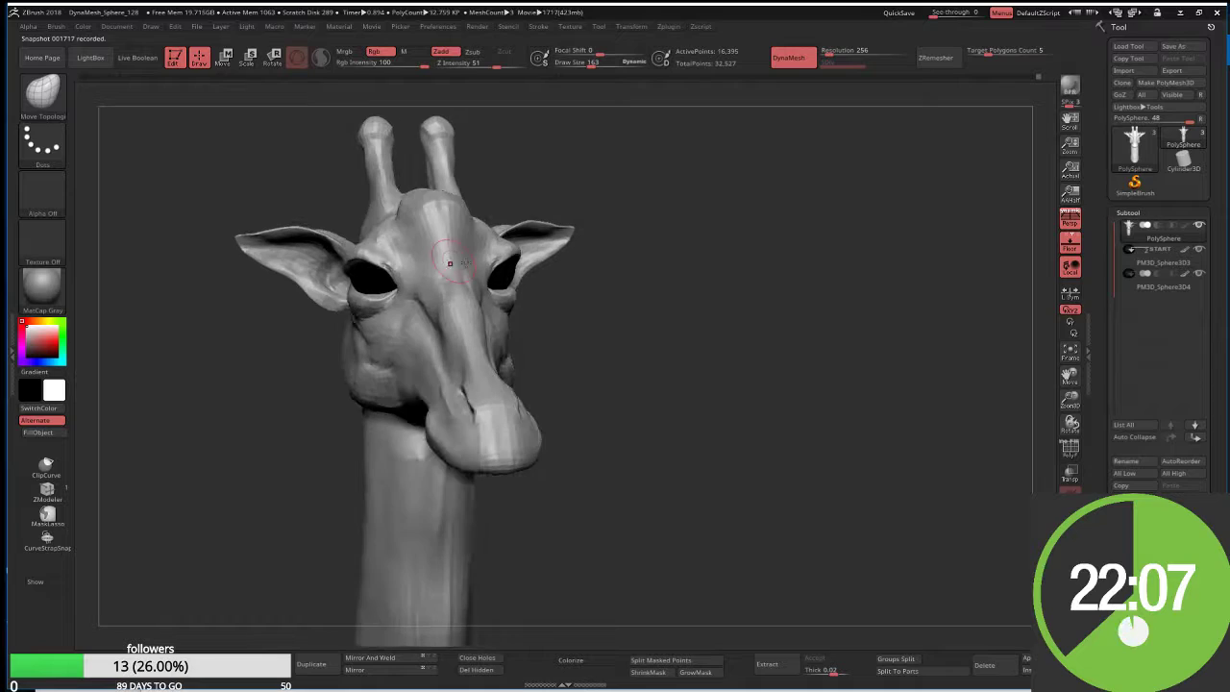
mouse_move(624, 285)
right_mouse_down()
mouse_move(615, 295)
mouse_move(637, 324)
right_mouse_up()
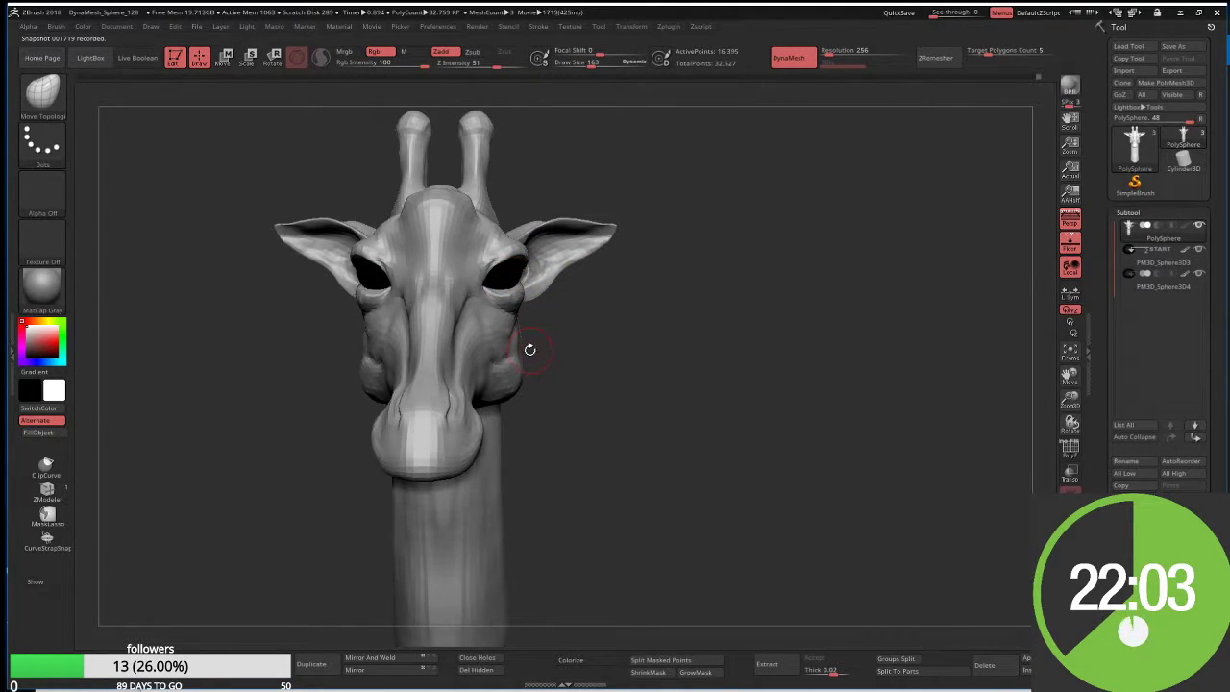
mouse_move(511, 170)
left_mouse_down()
mouse_move(499, 157)
mouse_move(506, 178)
mouse_move(467, 205)
mouse_move(431, 294)
mouse_move(298, 461)
left_mouse_up()
key("s")
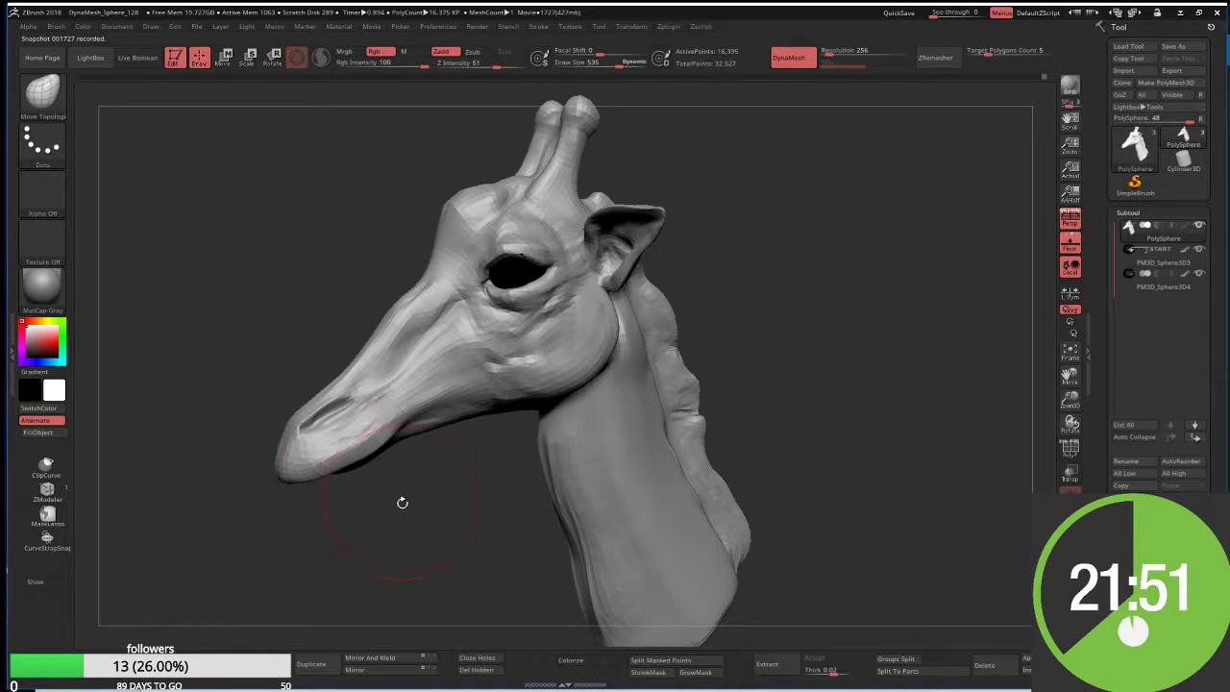
mouse_move(403, 503)
left_mouse_down()
mouse_move(533, 394)
mouse_move(499, 422)
mouse_move(452, 397)
mouse_move(405, 448)
mouse_move(307, 480)
left_mouse_up()
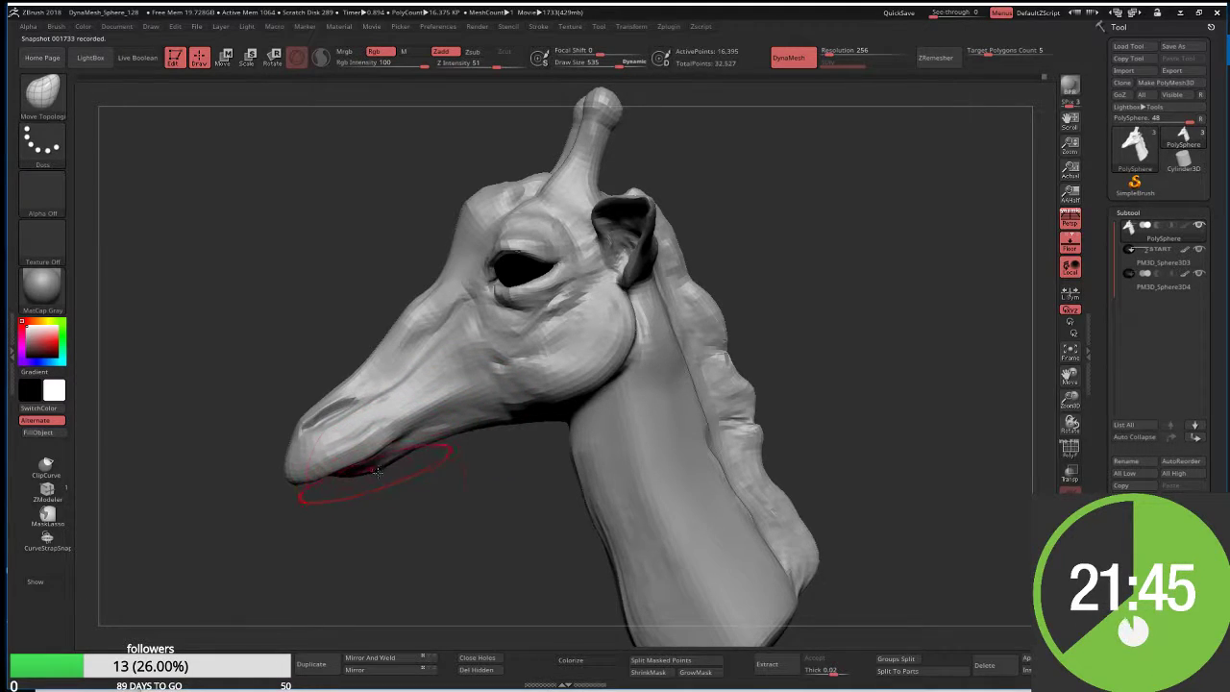
left_click_drag(289, 538, 330, 473, "alt")
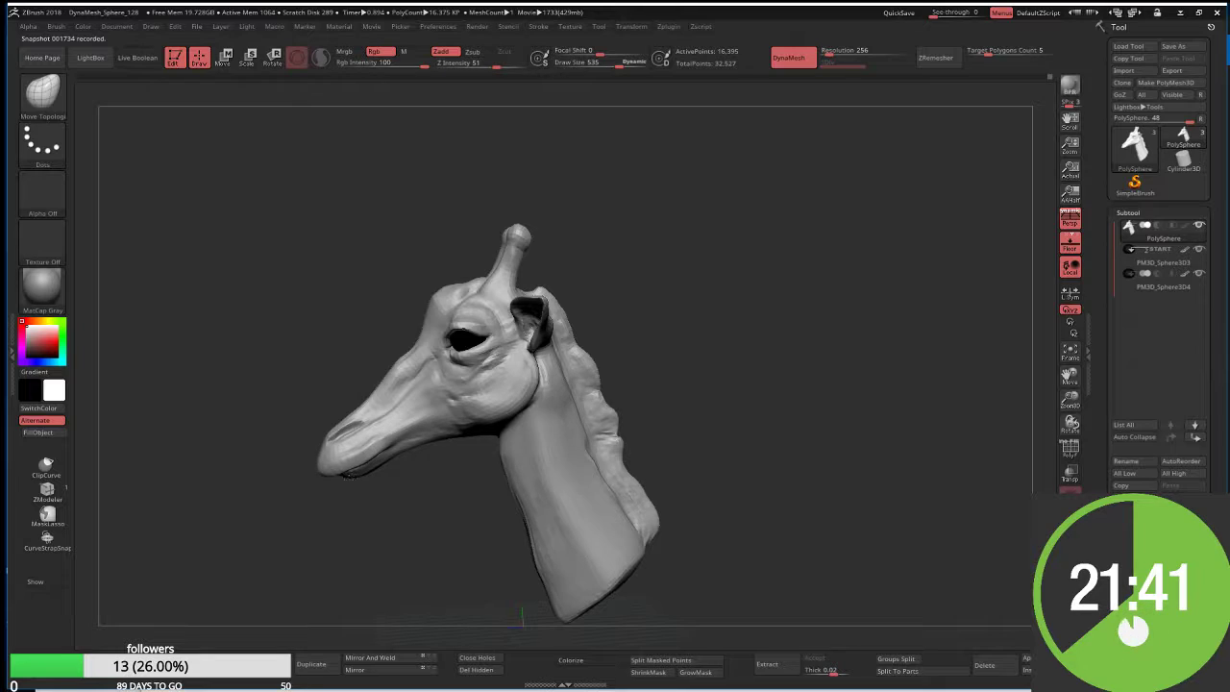
Refine the mouth with Move Topological at draw size 375 and smooth the cheek
key("s")
left_click_drag(389, 477, 370, 478)
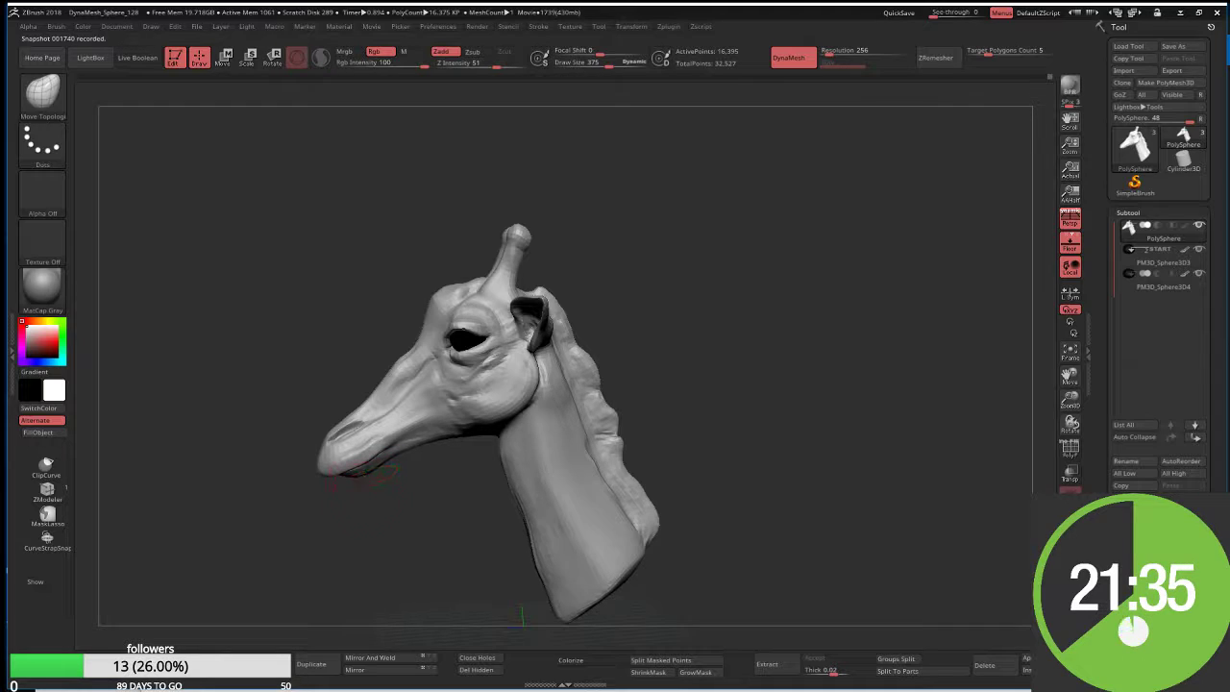
left_click_drag(363, 475, 336, 479)
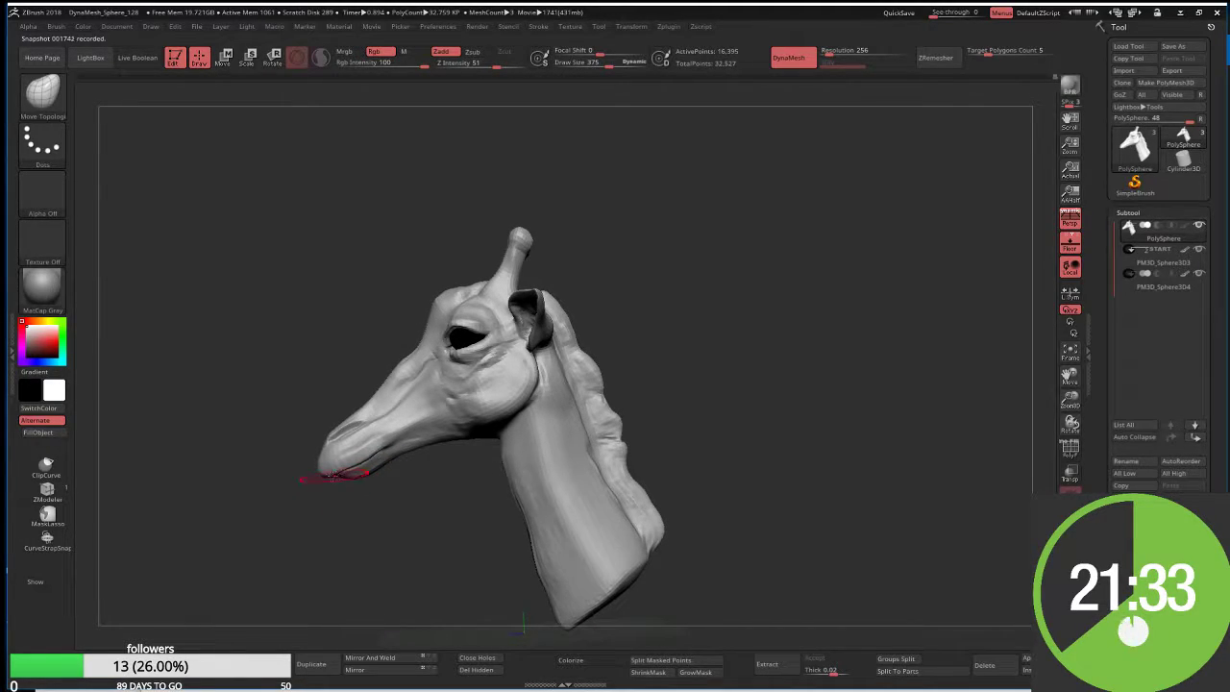
mouse_move(346, 424)
left_mouse_down()
mouse_move(384, 413)
mouse_move(343, 426)
left_mouse_up()
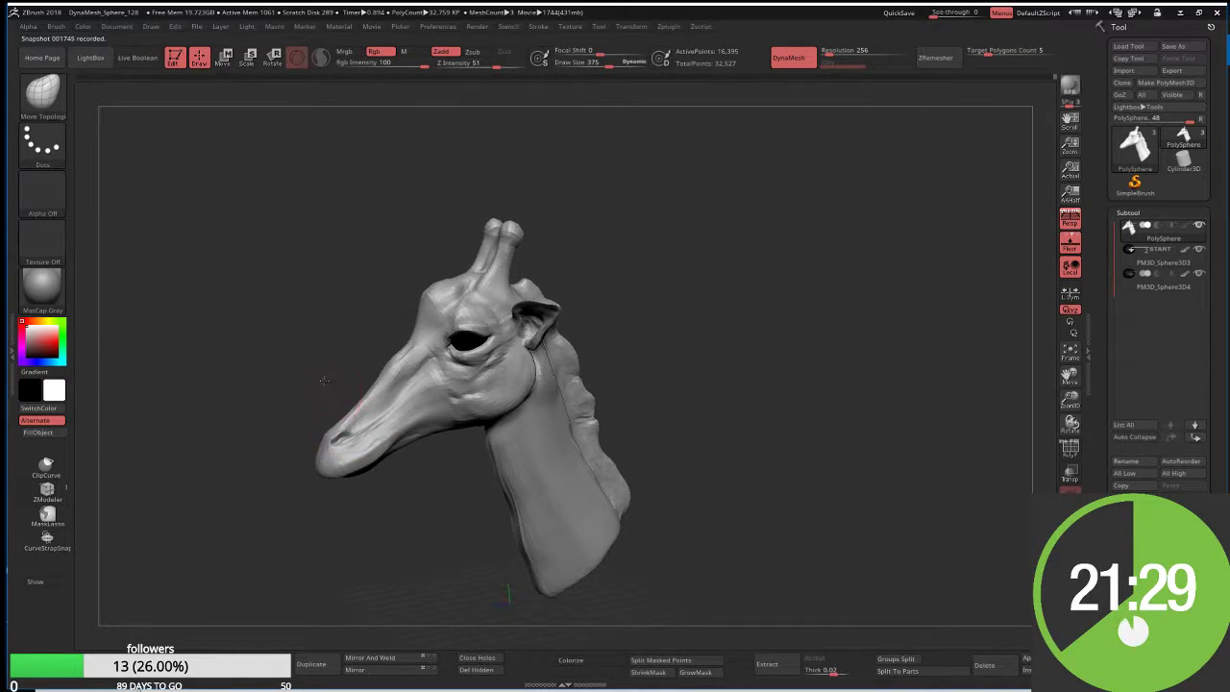
left_click_drag(324, 380, 389, 392)
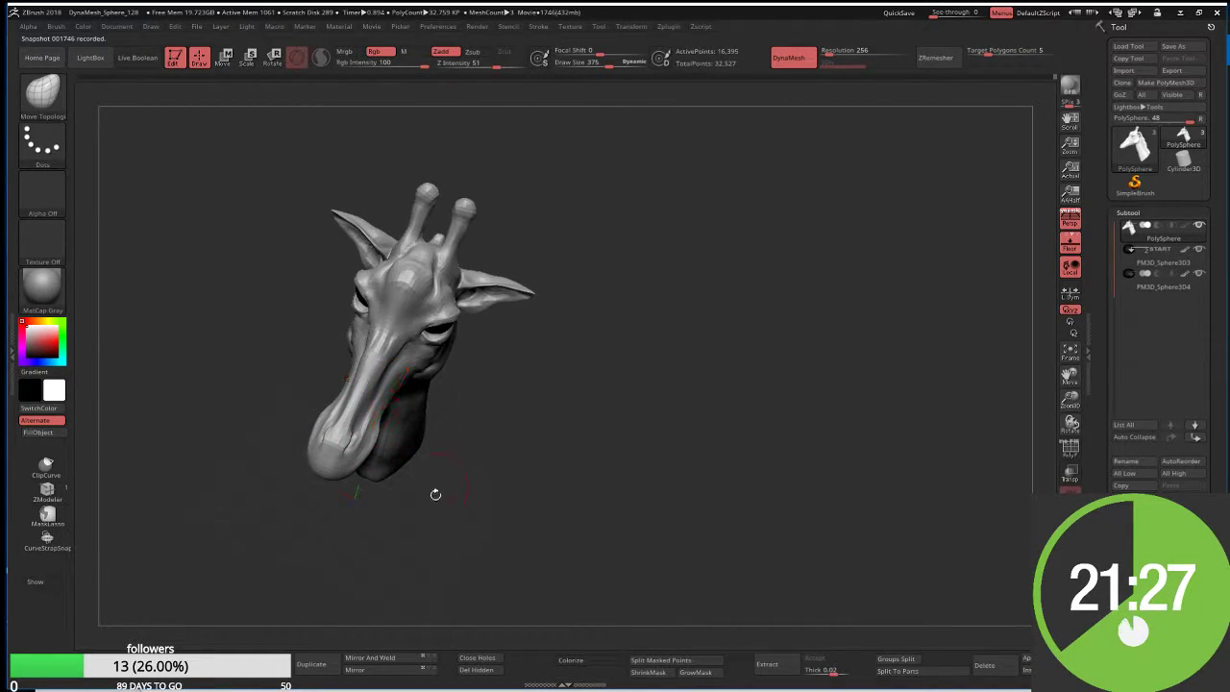
mouse_move(435, 494)
left_mouse_down()
mouse_move(403, 473)
mouse_move(467, 464)
mouse_move(415, 458)
left_mouse_up()
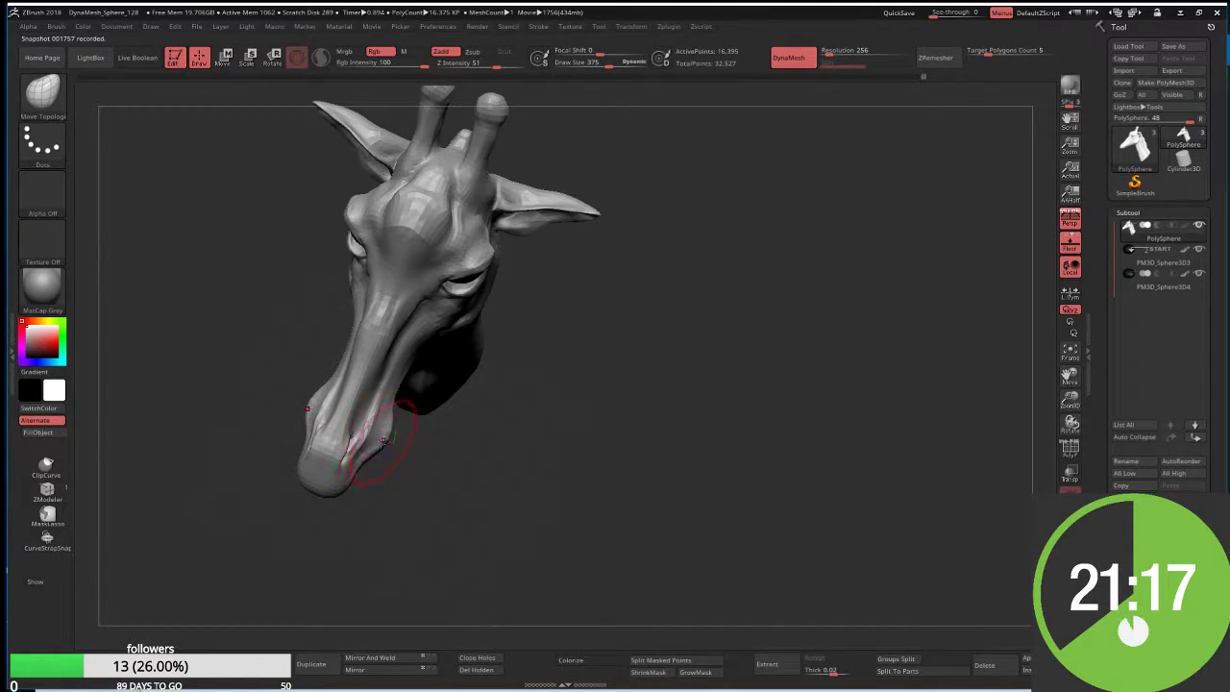
mouse_move(387, 461)
left_mouse_down("shift")
mouse_move(379, 396)
mouse_move(334, 402)
left_mouse_up("shift")
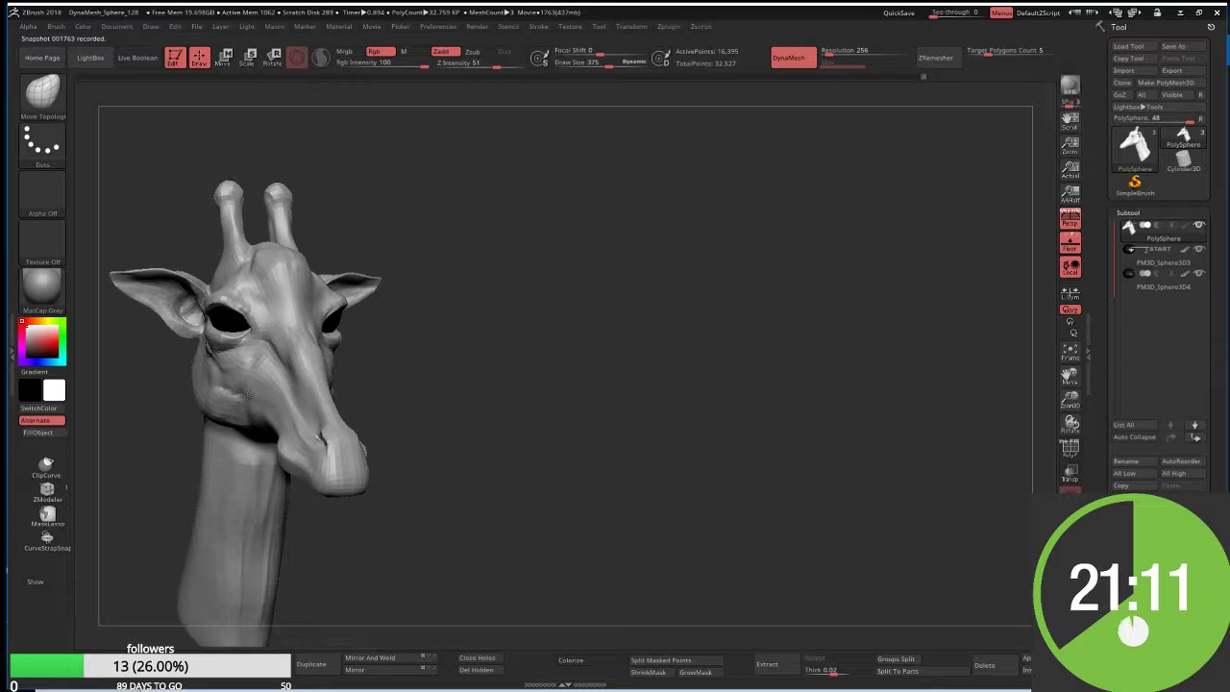
left_click_drag(248, 394, 192, 382)
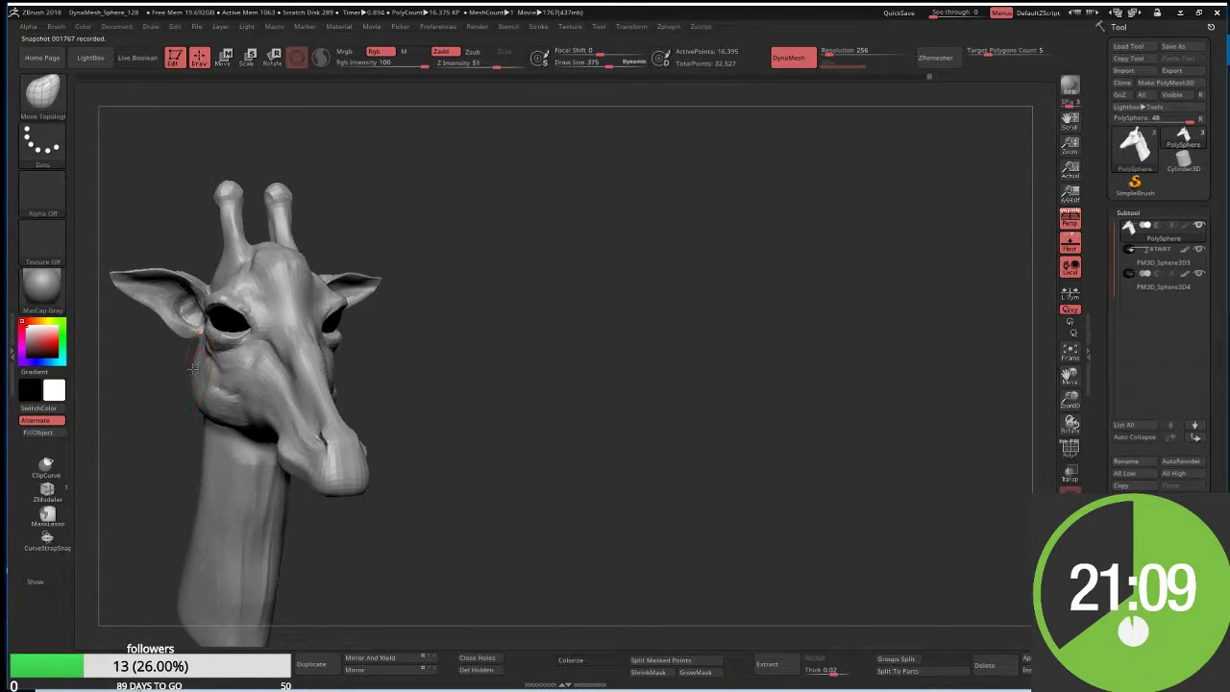
Reshape the neck behind the ear and along its front, then raise draw size to 1000
left_click_drag(426, 387, 250, 398)
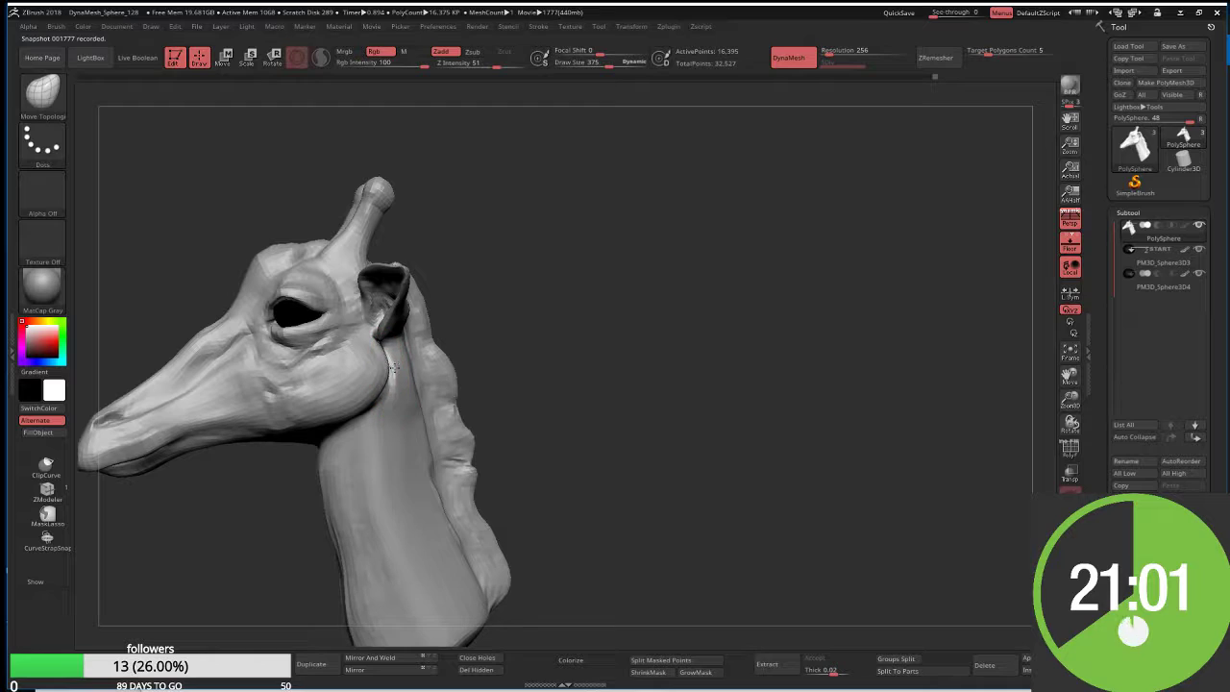
left_click_drag(470, 347, 482, 347)
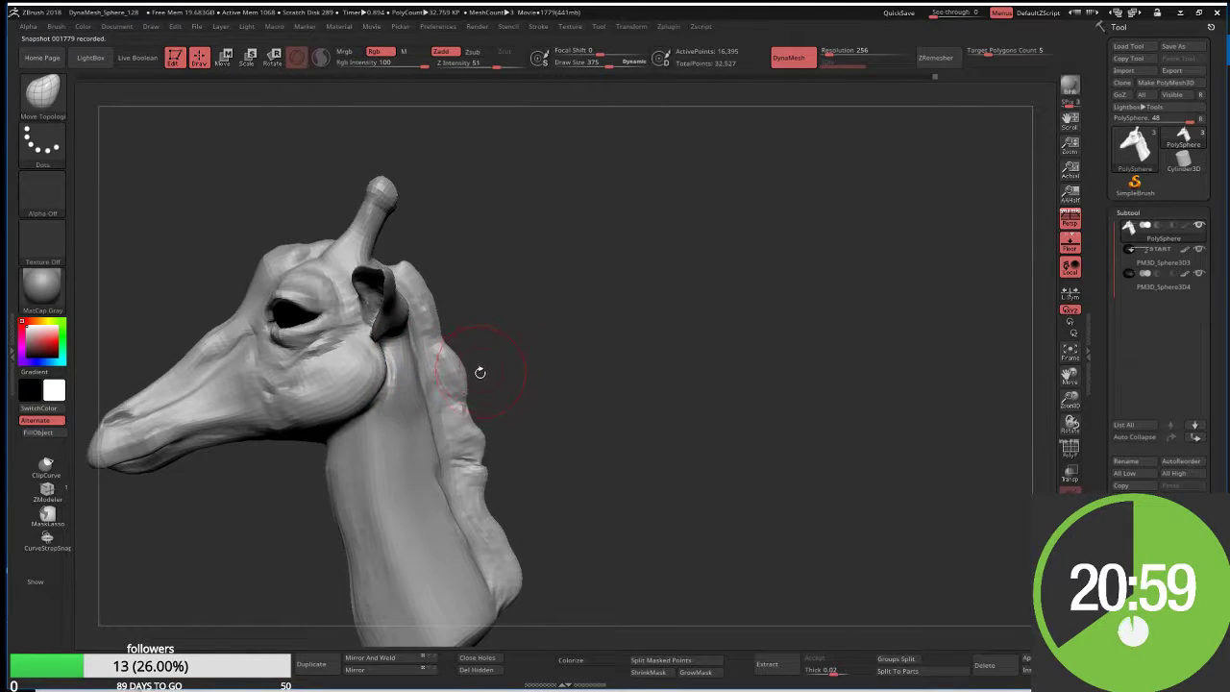
mouse_move(412, 357)
left_mouse_down()
mouse_move(466, 367)
mouse_move(447, 448)
mouse_move(486, 534)
mouse_move(508, 549)
mouse_move(499, 563)
mouse_move(496, 518)
left_mouse_up()
left_click_drag(371, 522, 357, 546)
right_click_drag(371, 535, 332, 480)
key("s")
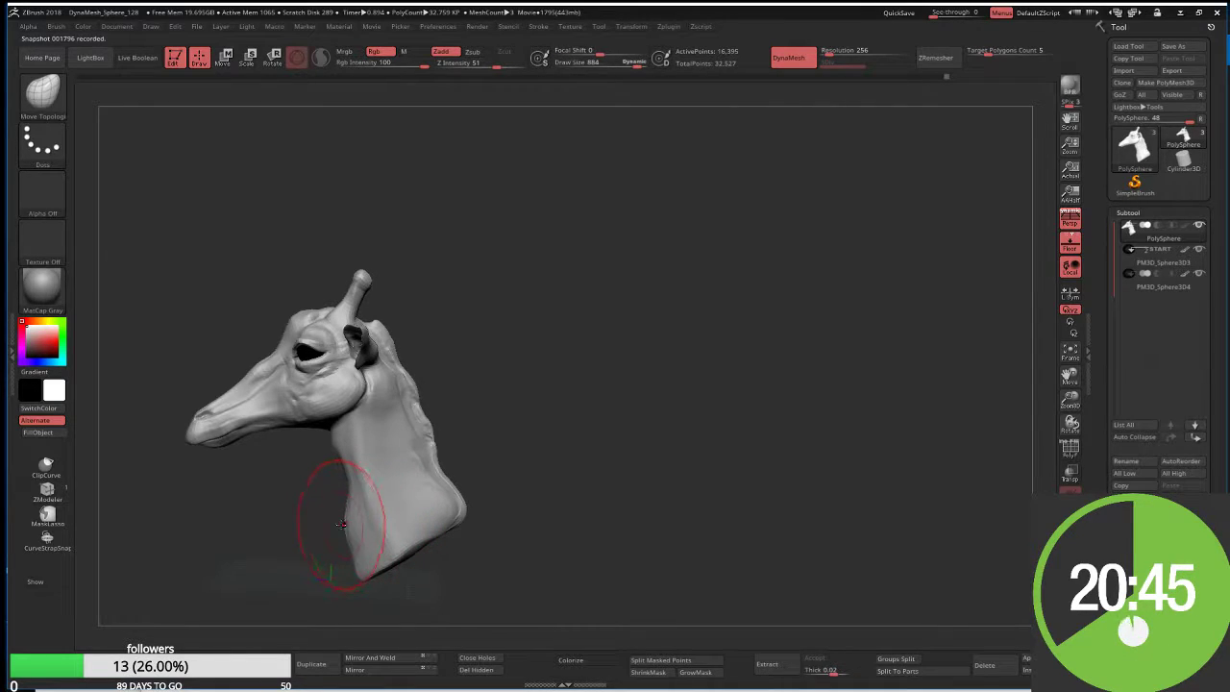
mouse_move(353, 524)
left_mouse_down()
mouse_move(371, 508)
mouse_move(351, 540)
mouse_move(390, 609)
mouse_move(398, 576)
mouse_move(348, 494)
mouse_move(379, 471)
left_mouse_up()
Select ClayBuildup, set draw size 375 then 243, and rotate the head to face forward
key("b")
key("c")
key("b")
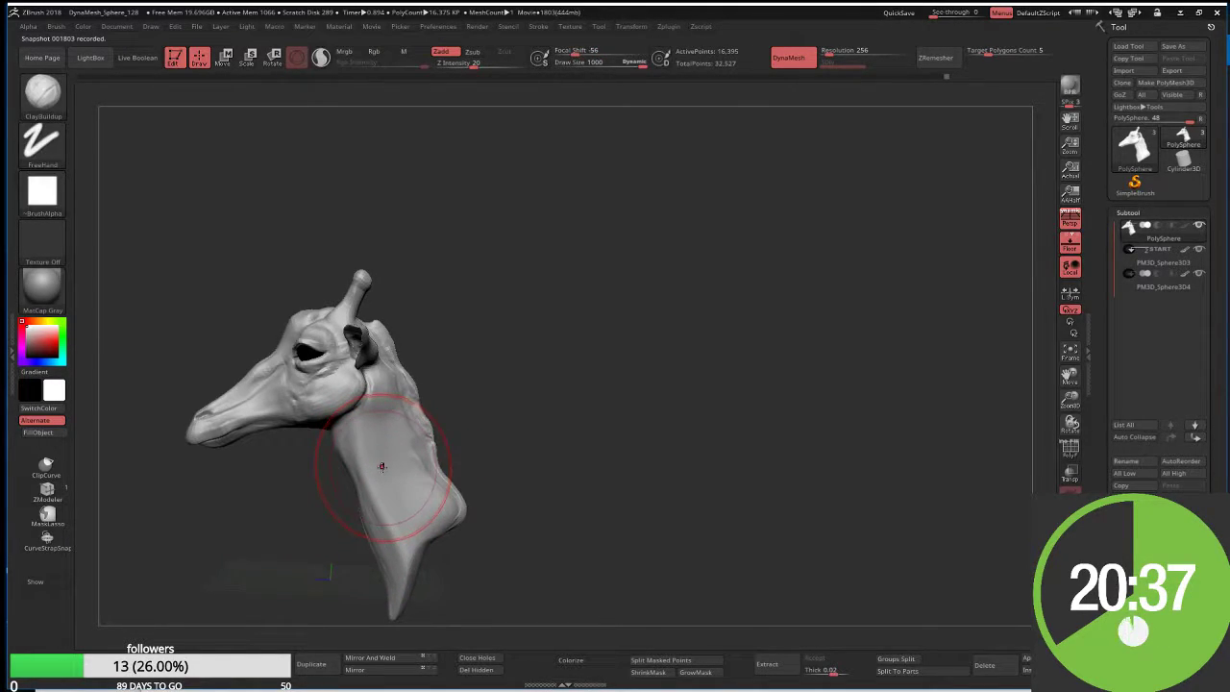
key("s")
key("Return")
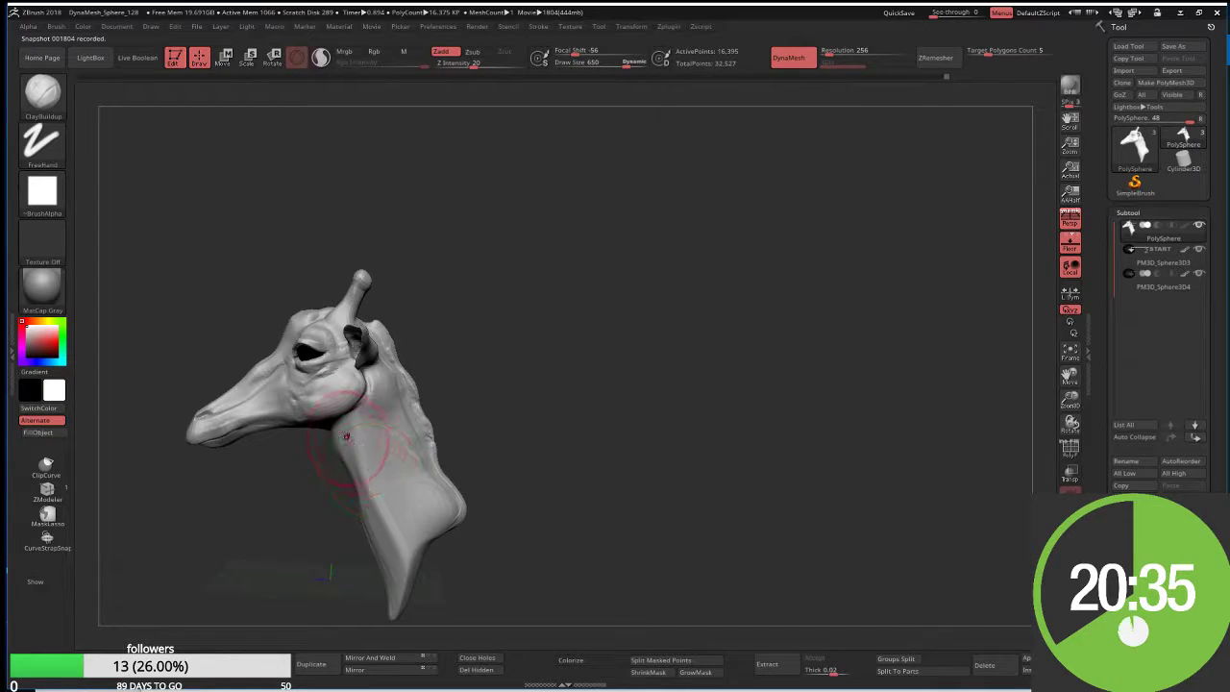
type("s375")
key("Return")
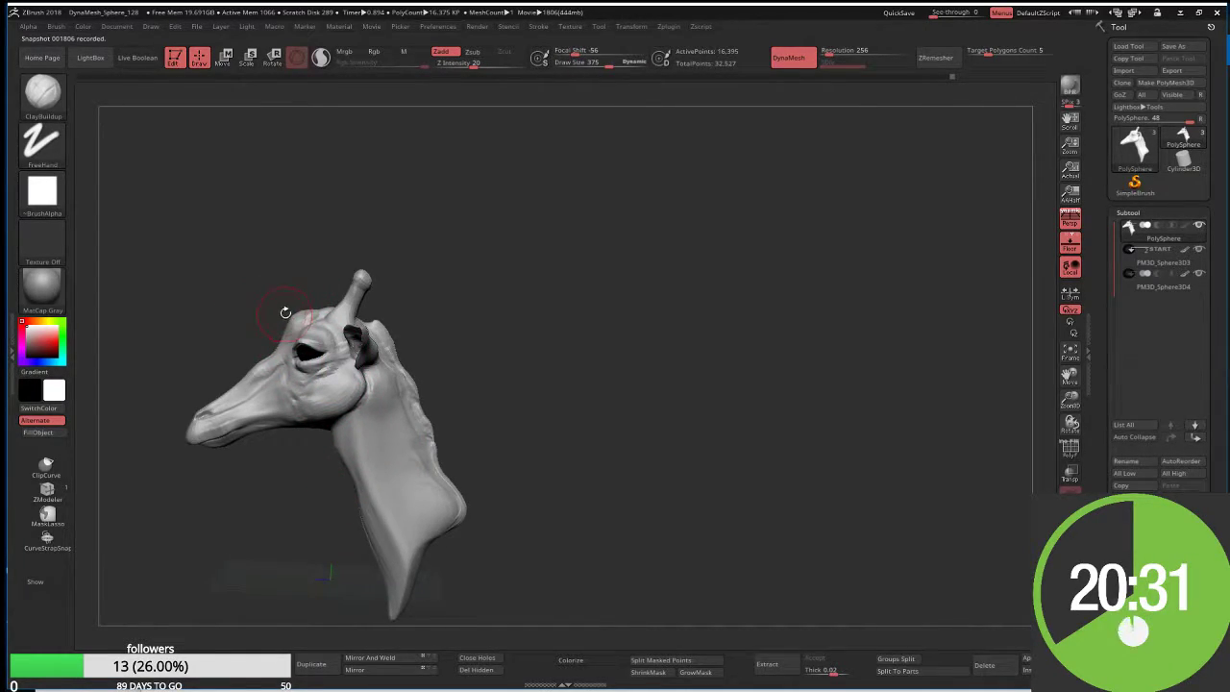
right_click_drag(285, 312, 288, 321)
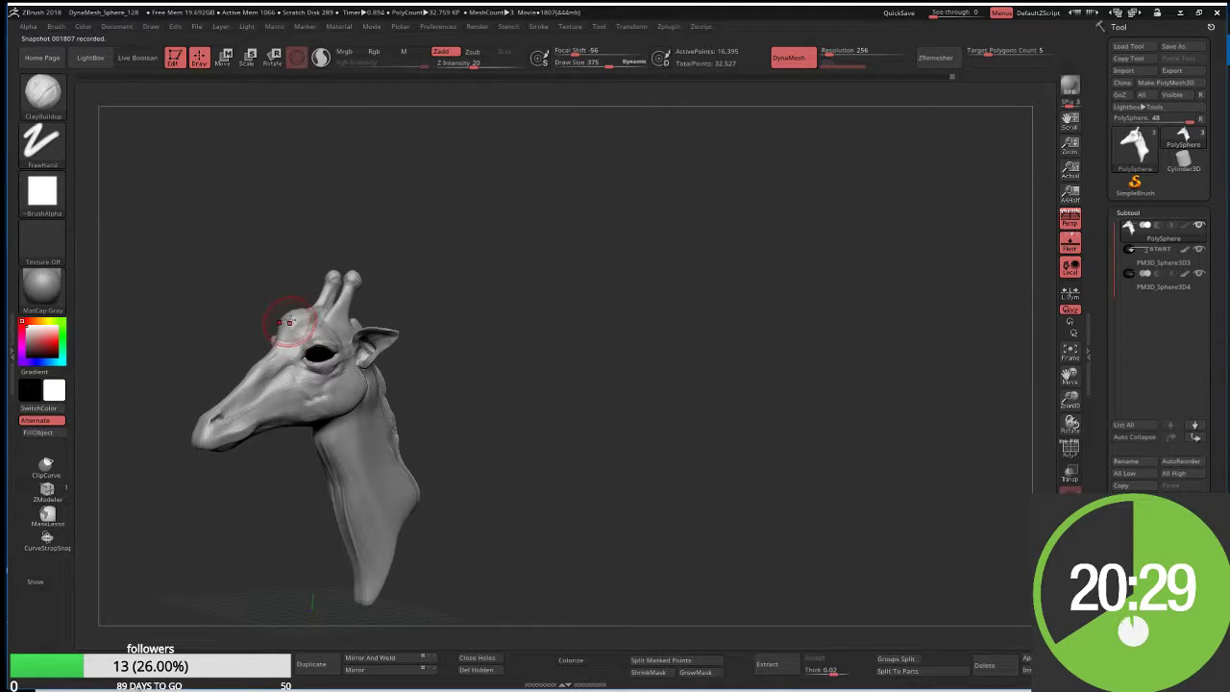
type("s243")
key("Return")
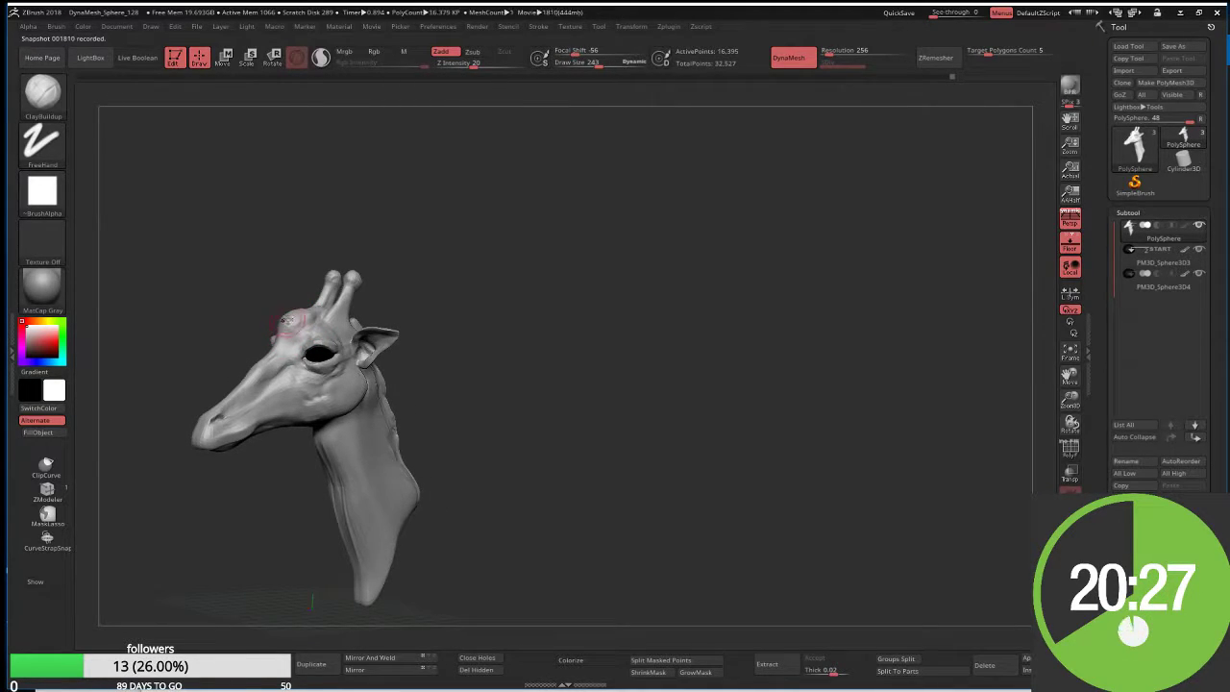
left_click_drag(412, 365, 393, 357)
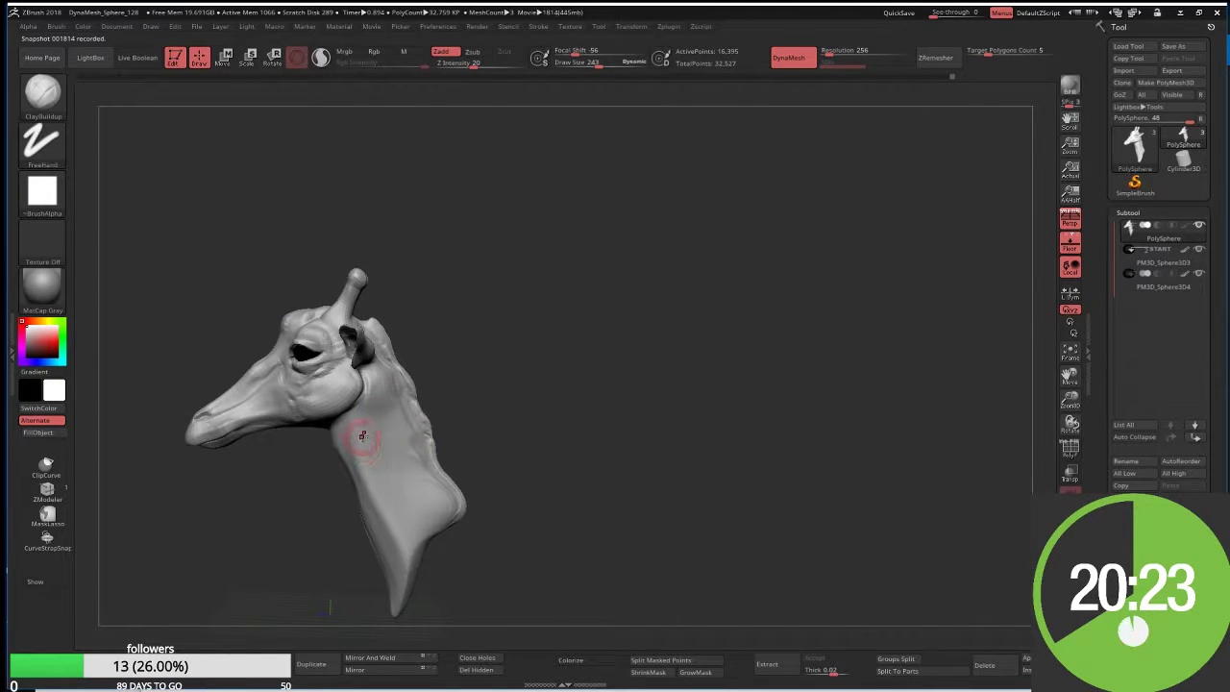
mouse_move(363, 432)
right_mouse_down()
mouse_move(344, 447)
mouse_move(444, 445)
right_mouse_up()
Pull and smooth the throat under the jaw with Move Topological at size 569, then view in profile
key("w")
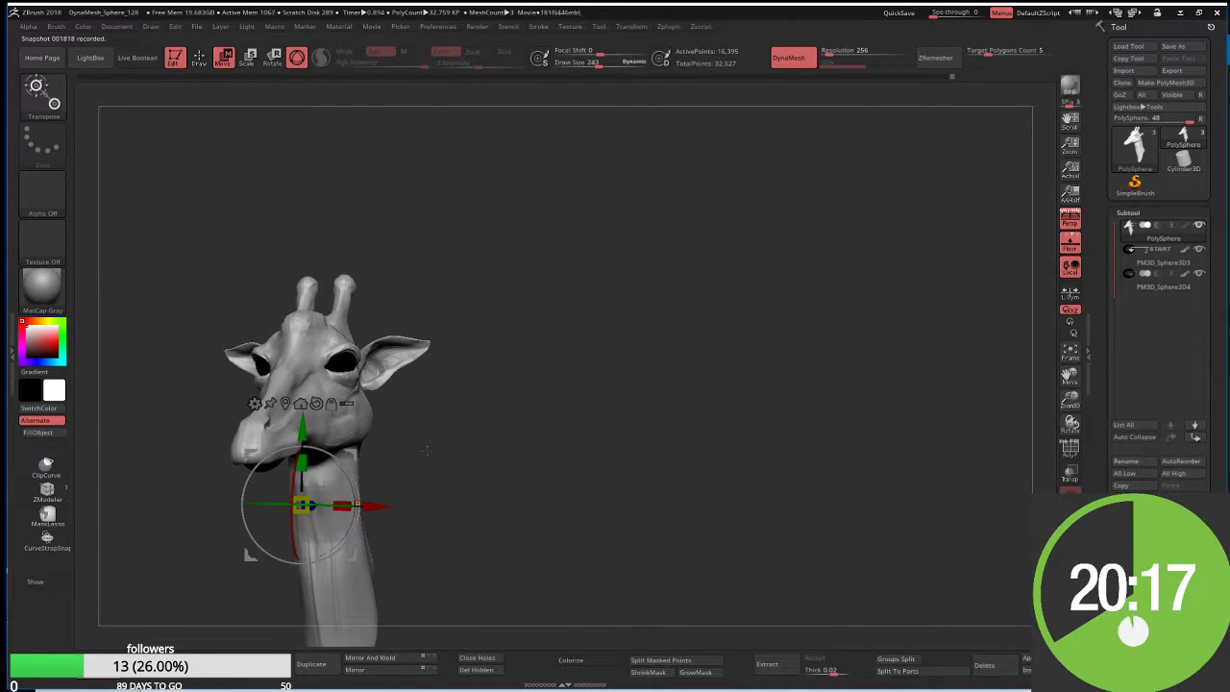
key("q")
key("b")
key("m")
key("t")
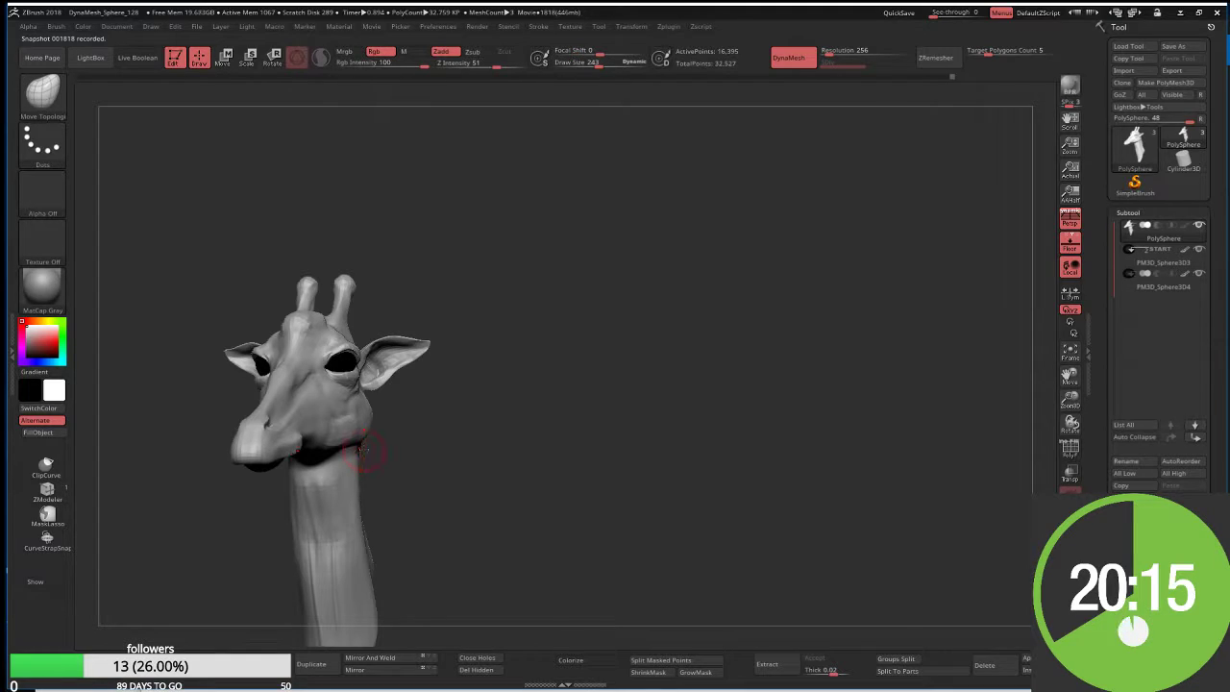
key("s")
left_click_drag(379, 457, 422, 457)
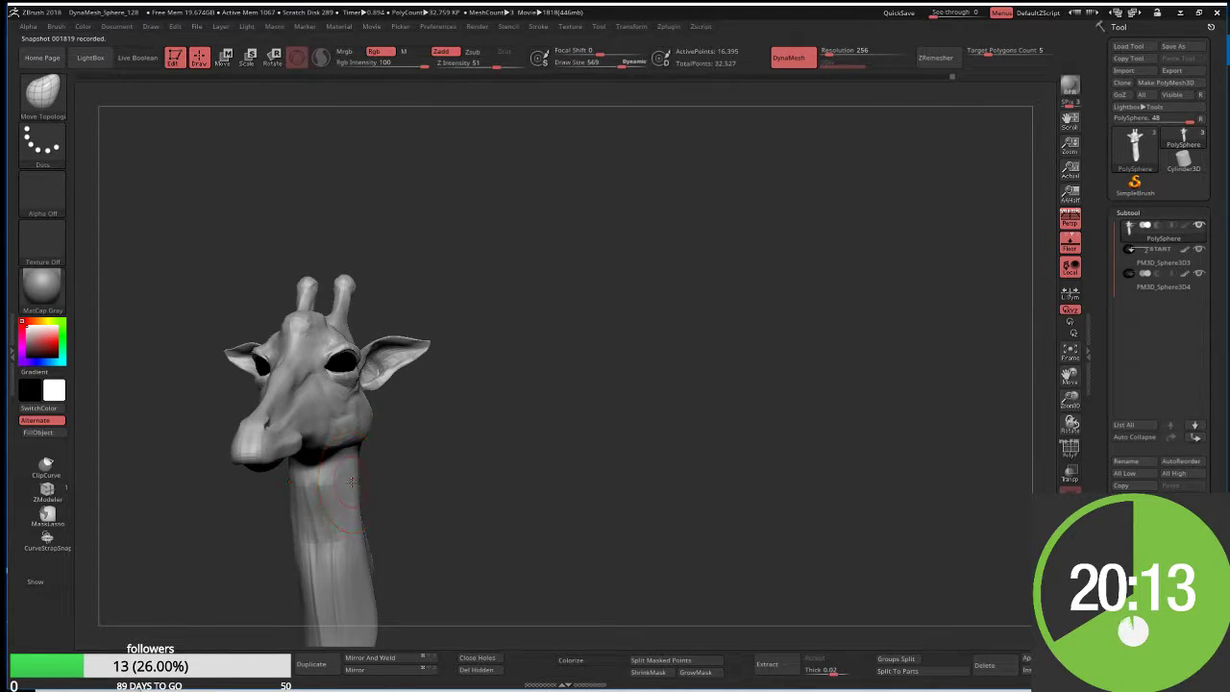
key("shift")
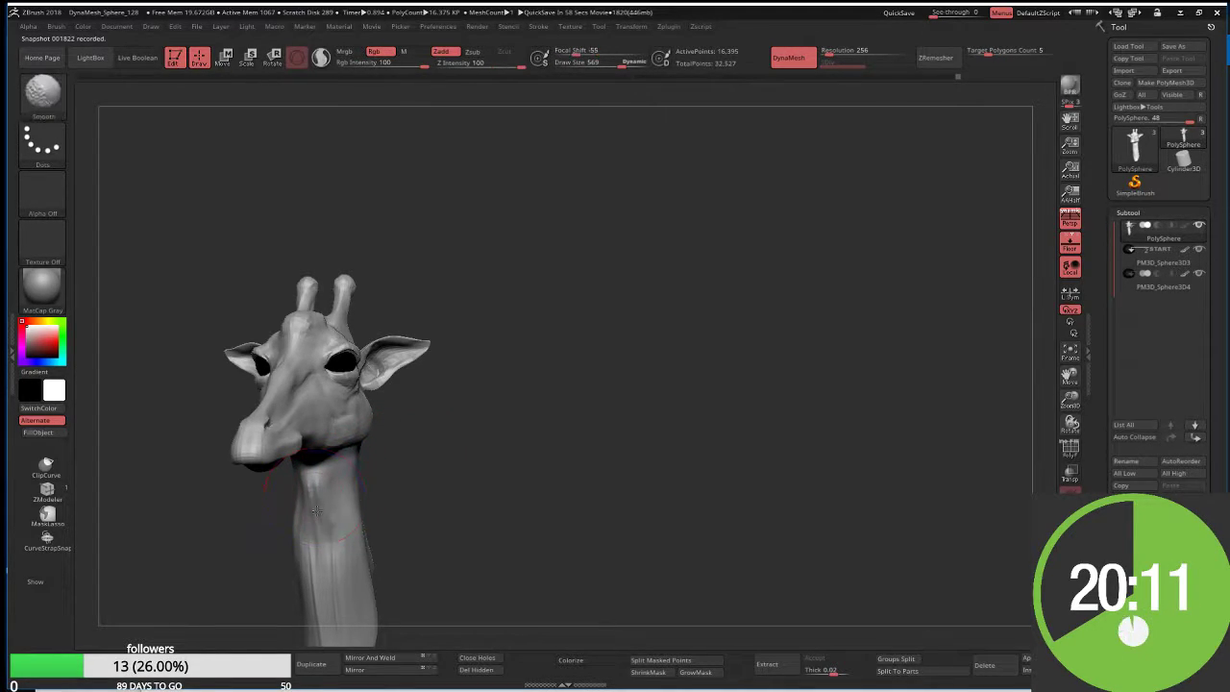
left_click_drag(331, 605, 330, 523, "shift")
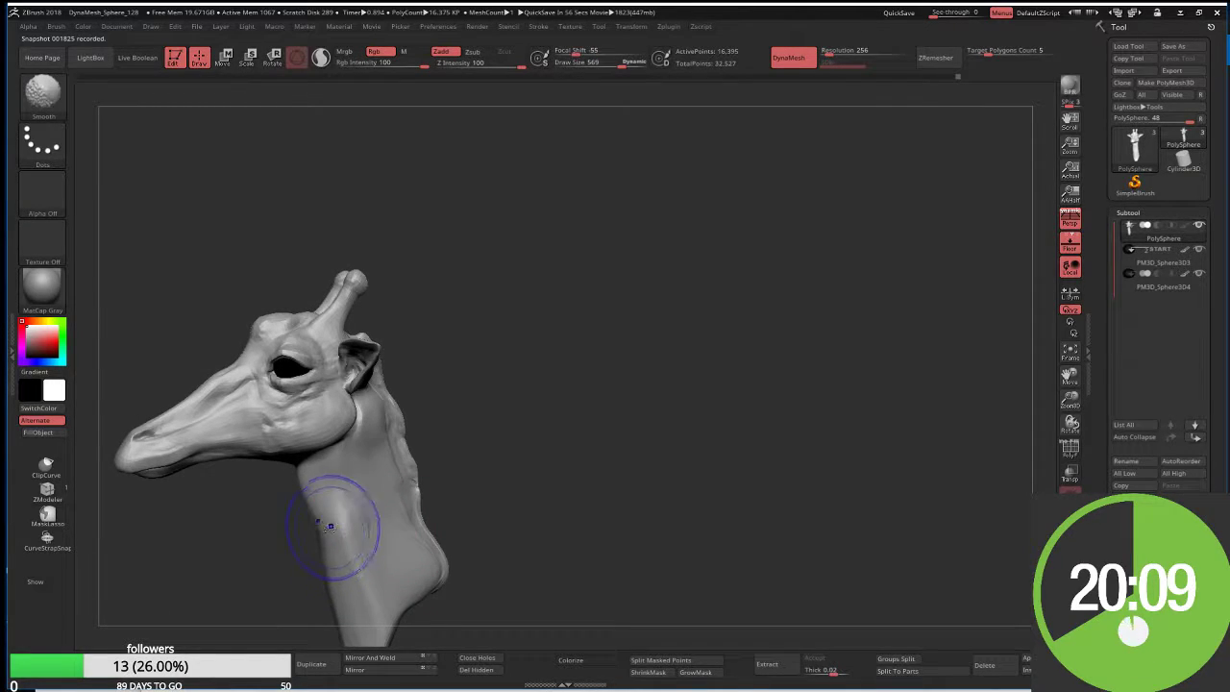
left_click_drag(298, 564, 334, 452)
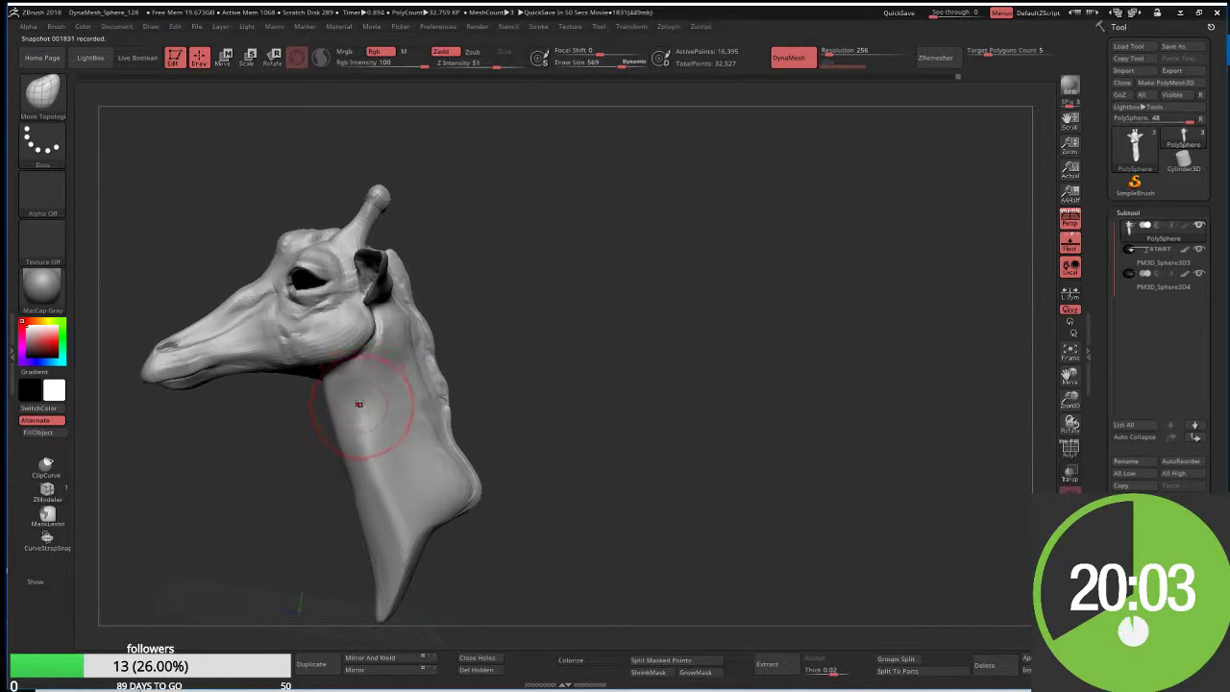
Smooth a streak down the neck with ClayBuildup at draw size 403
key("b")
key("c")
key("b")
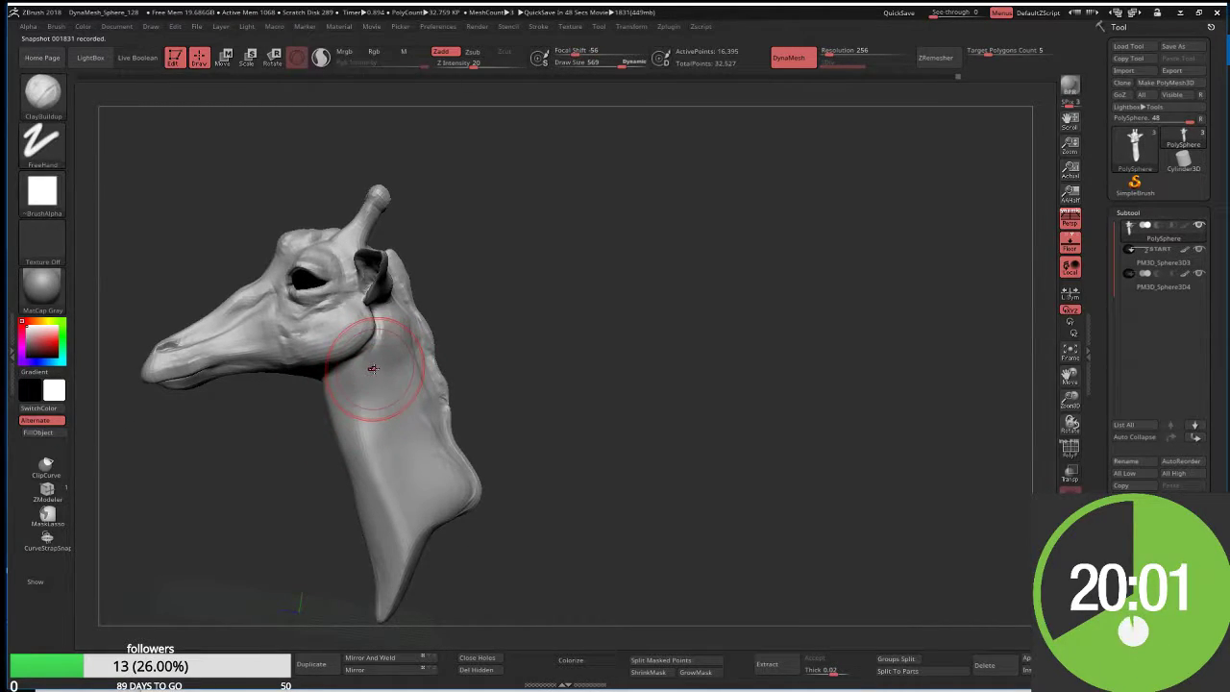
key("s")
left_click_drag(403, 356, 385, 356)
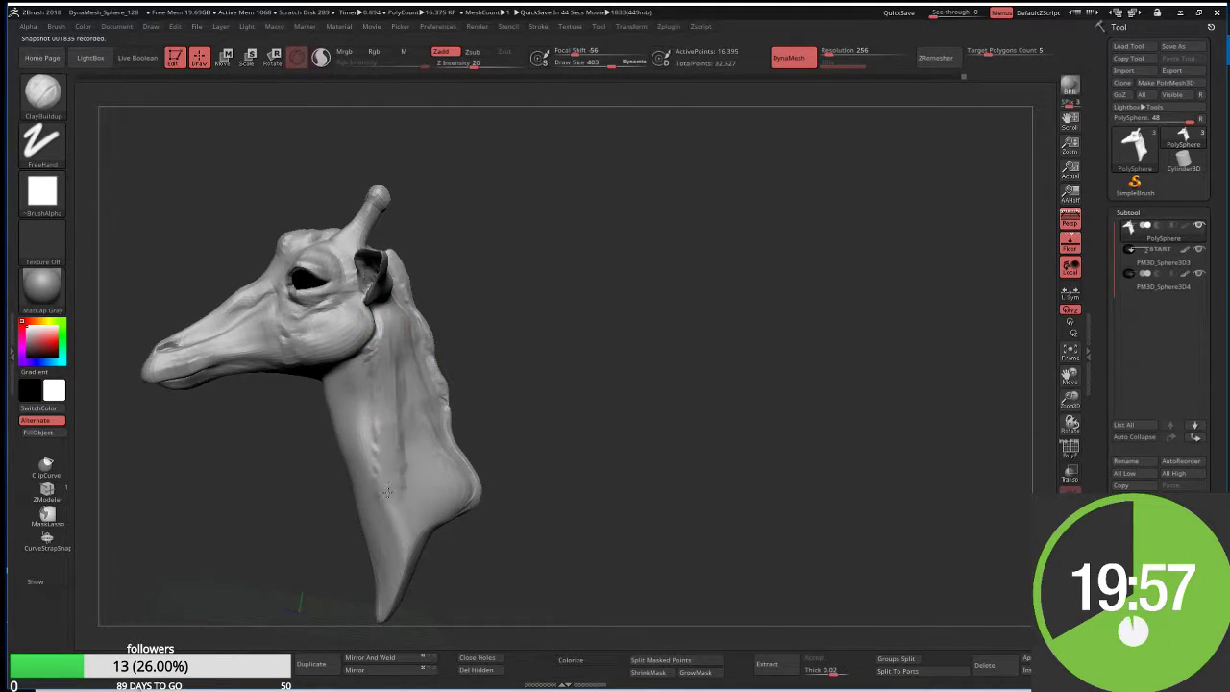
mouse_move(398, 433)
left_mouse_down("shift")
mouse_move(363, 381)
mouse_move(356, 405)
mouse_move(412, 503)
left_mouse_up("shift")
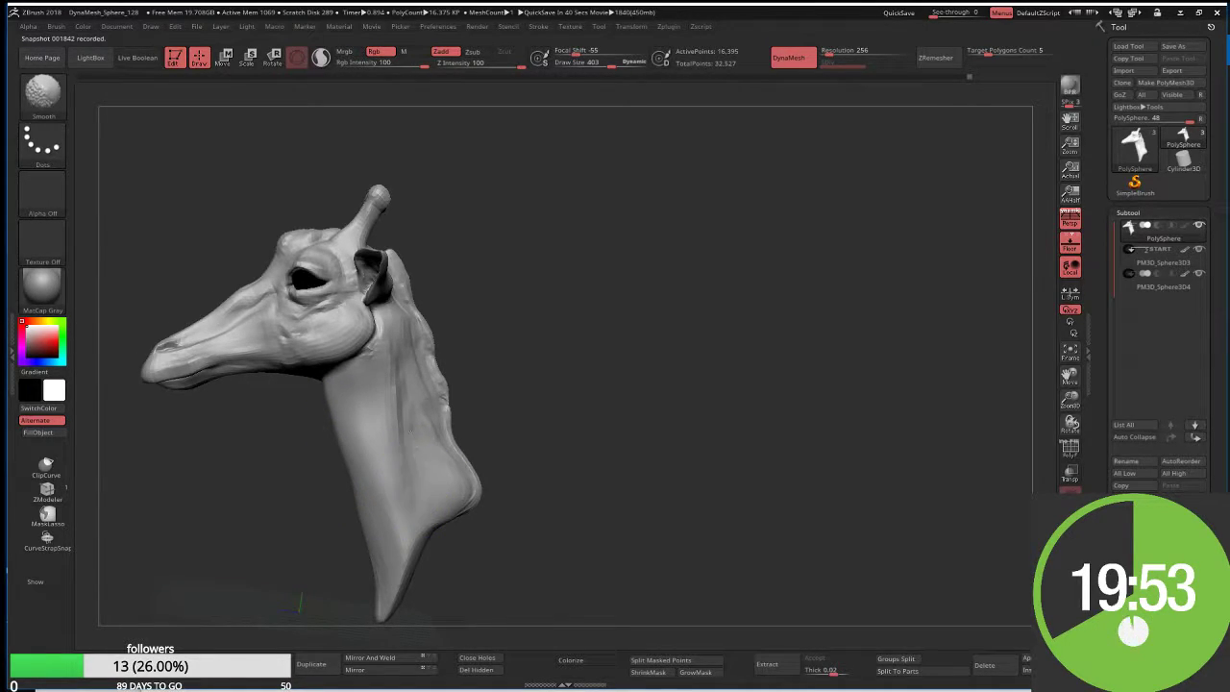
left_click_drag(300, 600, 565, 581)
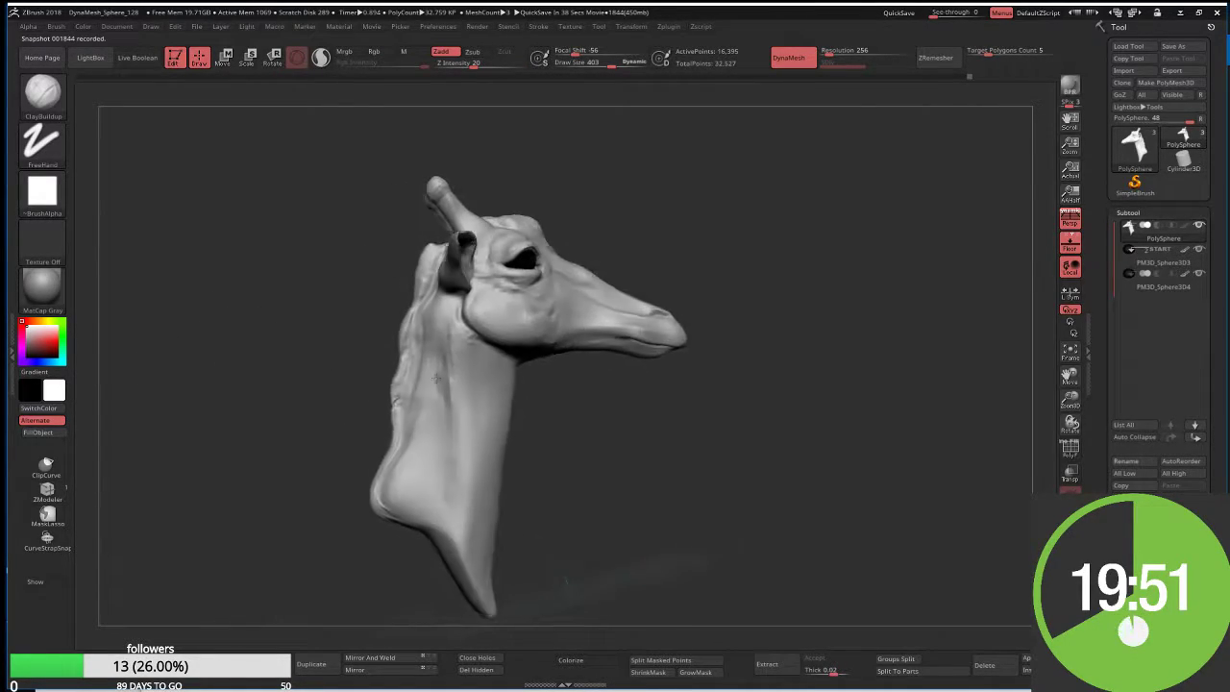
Reshape the back of the neck and push the throat bulge out with Move Topological
key("b")
key("m")
key("t")
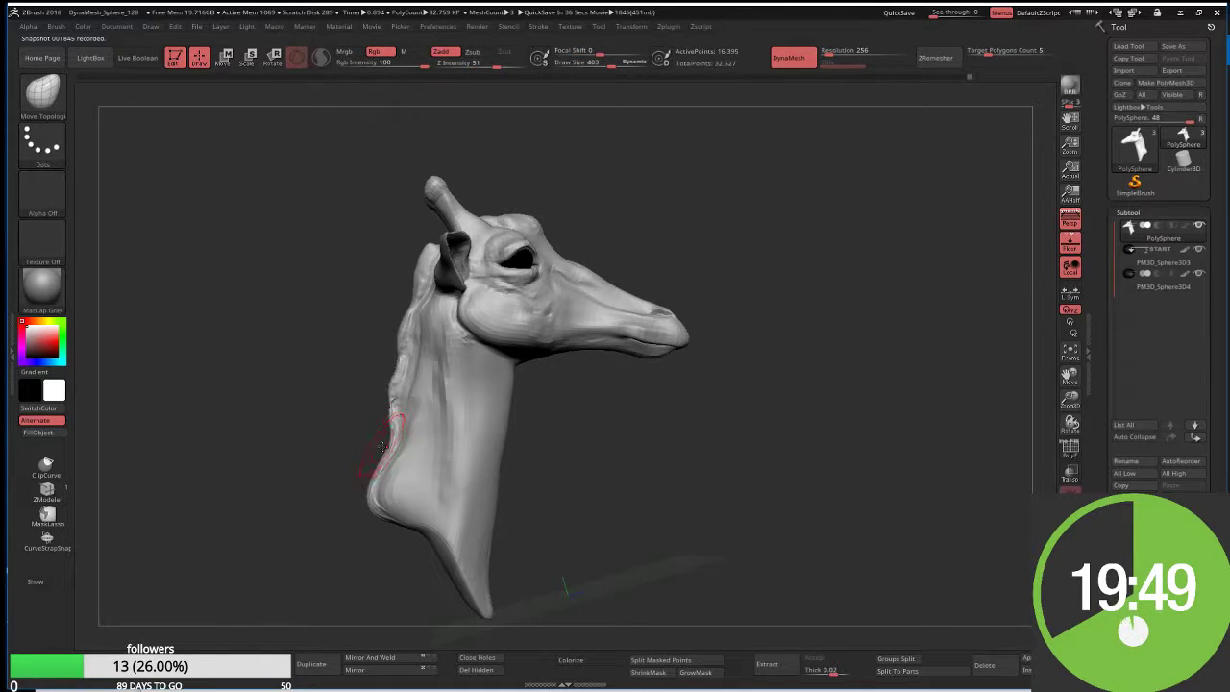
left_click_drag(371, 439, 348, 499)
mouse_move(371, 431)
left_mouse_down()
mouse_move(365, 441)
mouse_move(378, 397)
left_mouse_up()
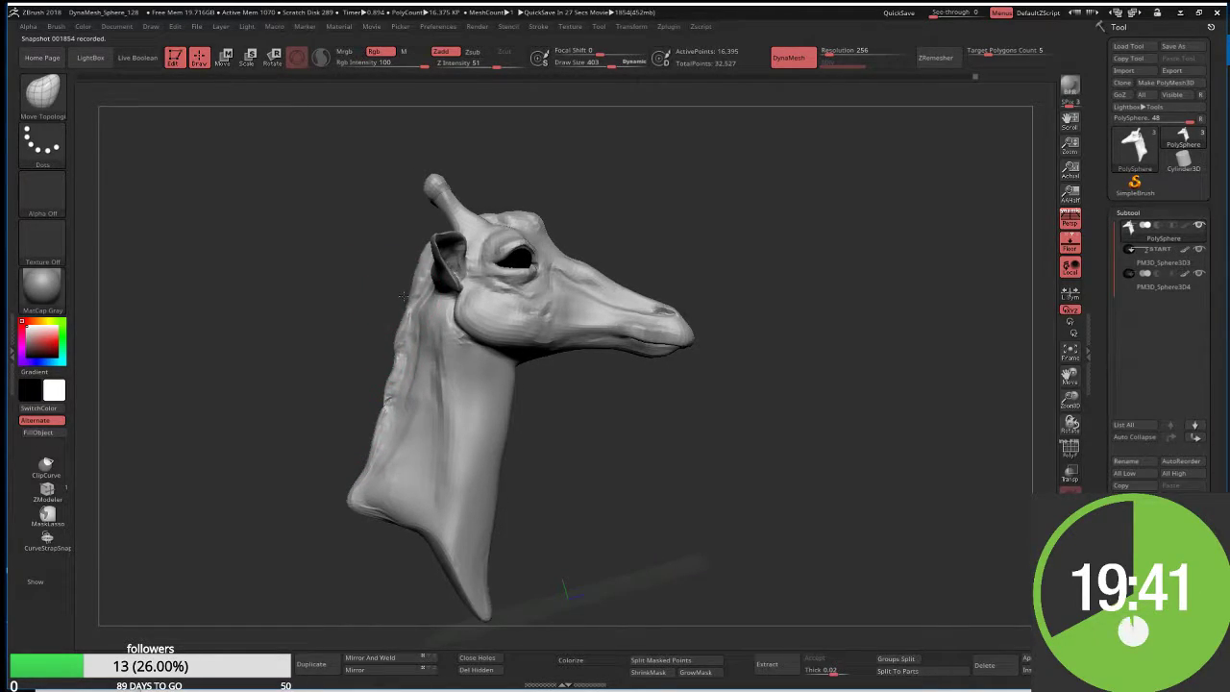
mouse_move(403, 296)
left_mouse_down()
mouse_move(491, 319)
mouse_move(654, 252)
left_mouse_up()
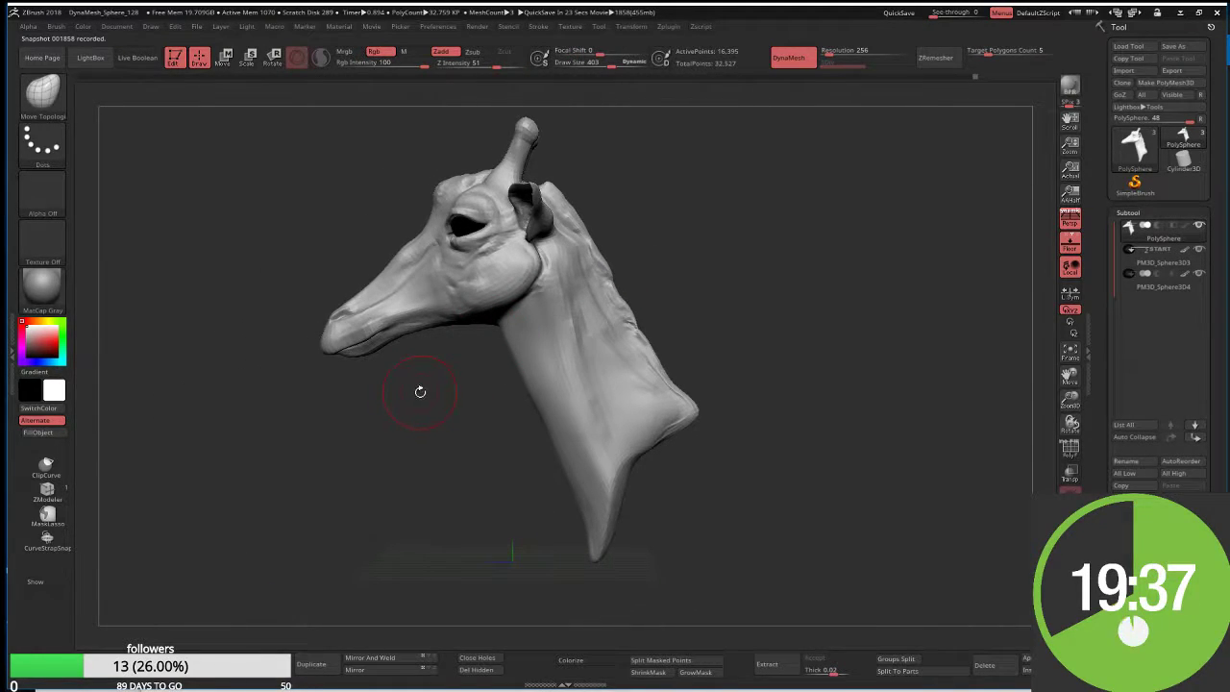
mouse_move(420, 391)
left_mouse_down("alt")
mouse_move(439, 347)
mouse_move(417, 267)
left_mouse_up("alt")
Build up the mouth and lips with ClayBuildup at draw size 274
key("b")
key("c")
key("b")
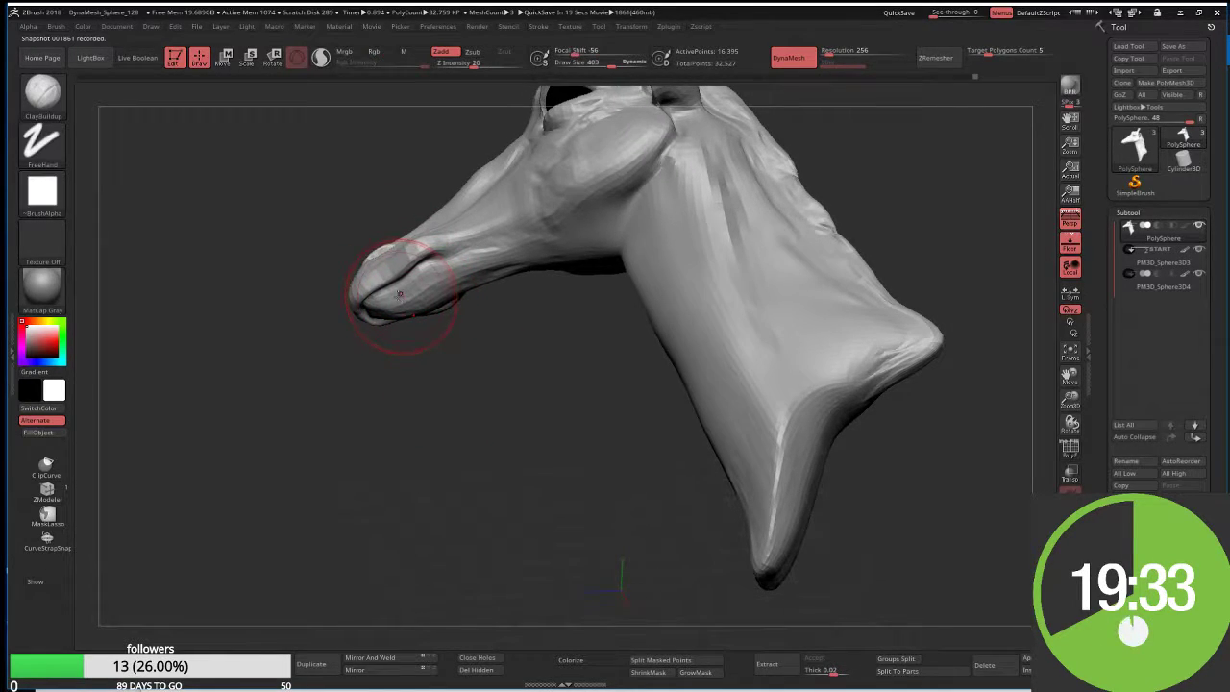
key("bracketleft")
mouse_move(374, 288)
left_mouse_down()
mouse_move(423, 274)
mouse_move(427, 288)
left_mouse_up()
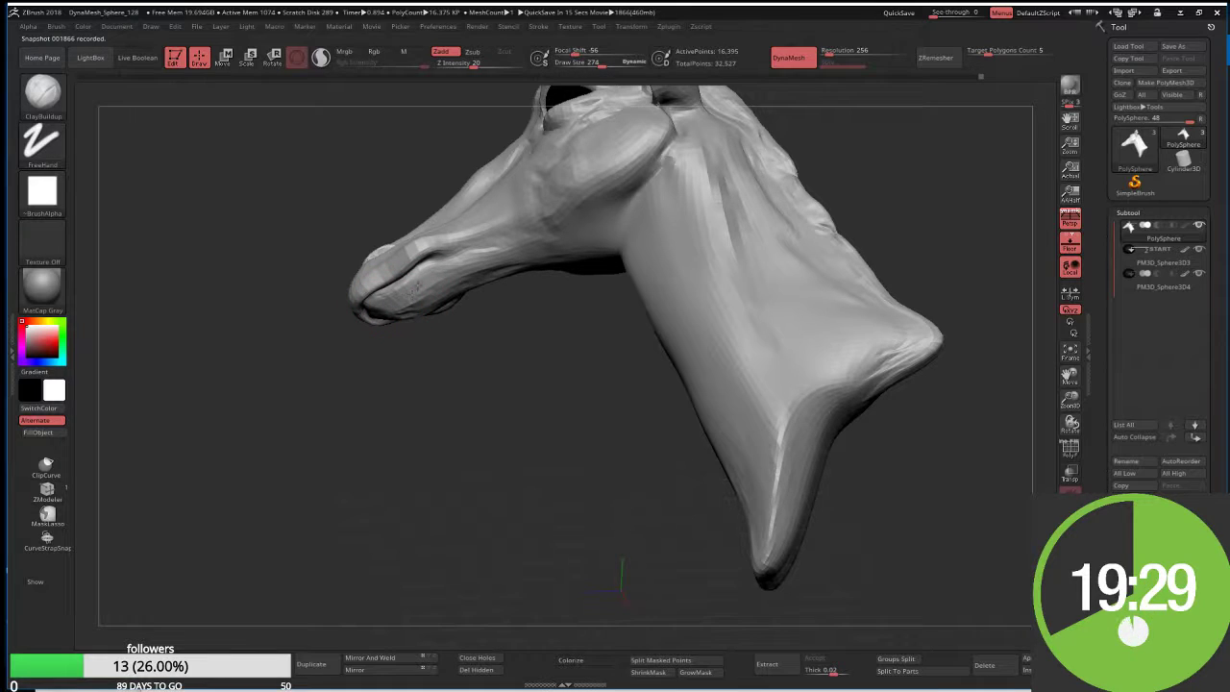
left_click_drag(390, 354, 441, 272)
left_click_drag(496, 242, 535, 297)
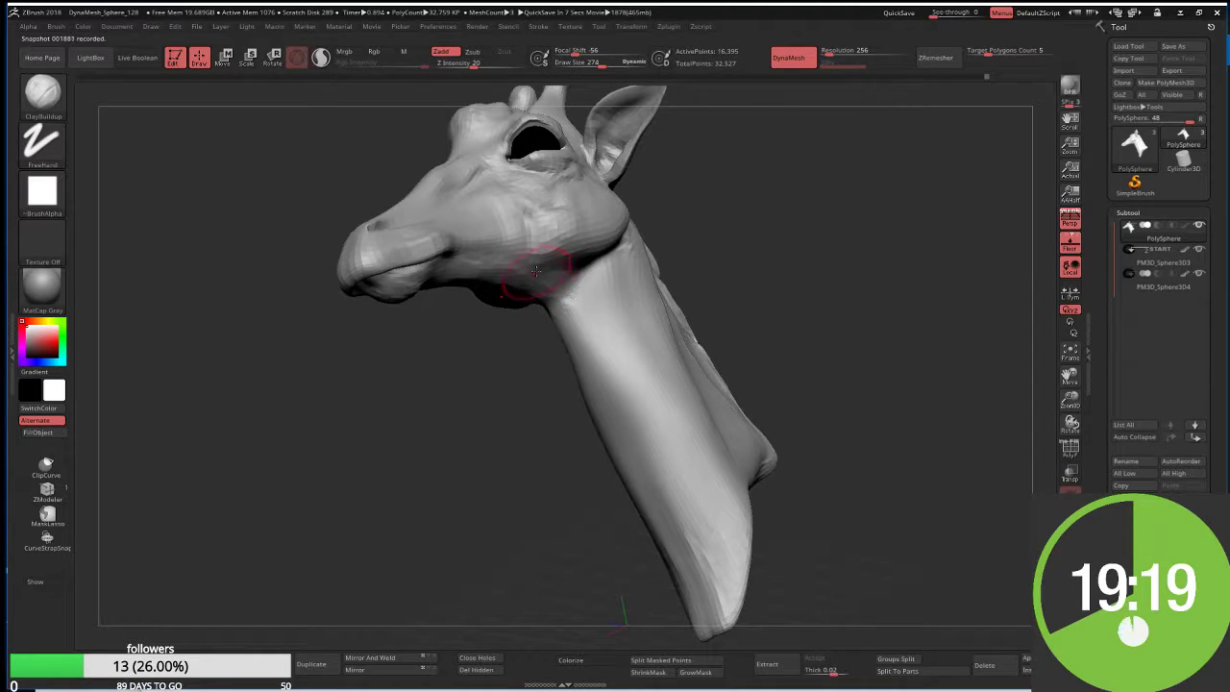
Add clay strokes to fill the hollow under the jaw and build up the cheek and jaw
left_click_drag(535, 271, 562, 296)
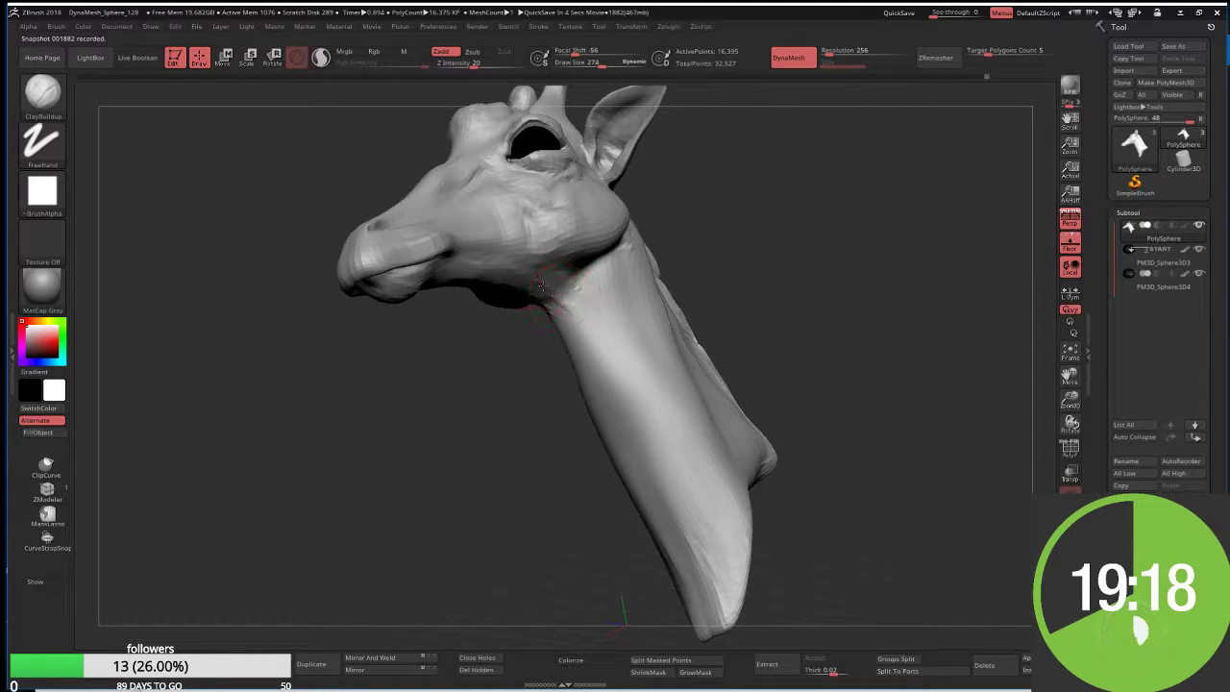
left_click(579, 312)
mouse_move(568, 327)
left_mouse_down()
mouse_move(421, 367)
mouse_move(445, 343)
left_mouse_up()
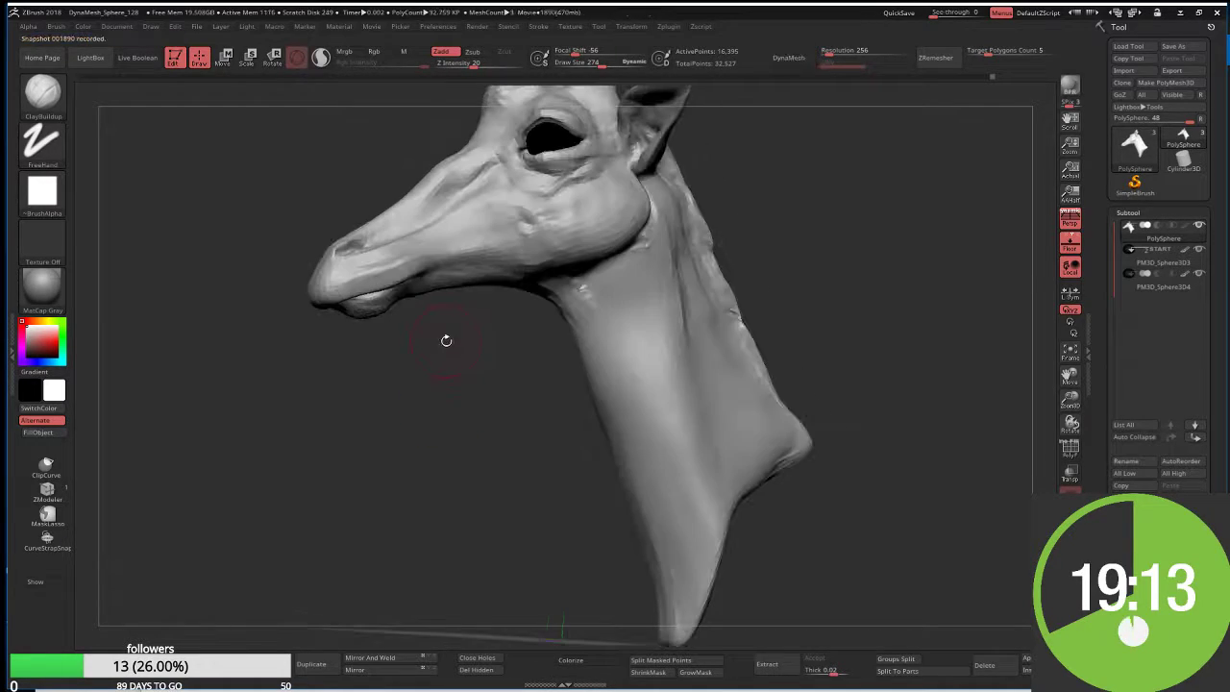
mouse_move(495, 291)
left_mouse_down()
mouse_move(483, 265)
mouse_move(523, 245)
mouse_move(590, 245)
mouse_move(600, 216)
left_mouse_up()
mouse_move(543, 251)
left_mouse_down()
mouse_move(622, 246)
mouse_move(615, 255)
mouse_move(610, 192)
mouse_move(649, 192)
left_mouse_up()
left_click_drag(864, 288, 893, 293)
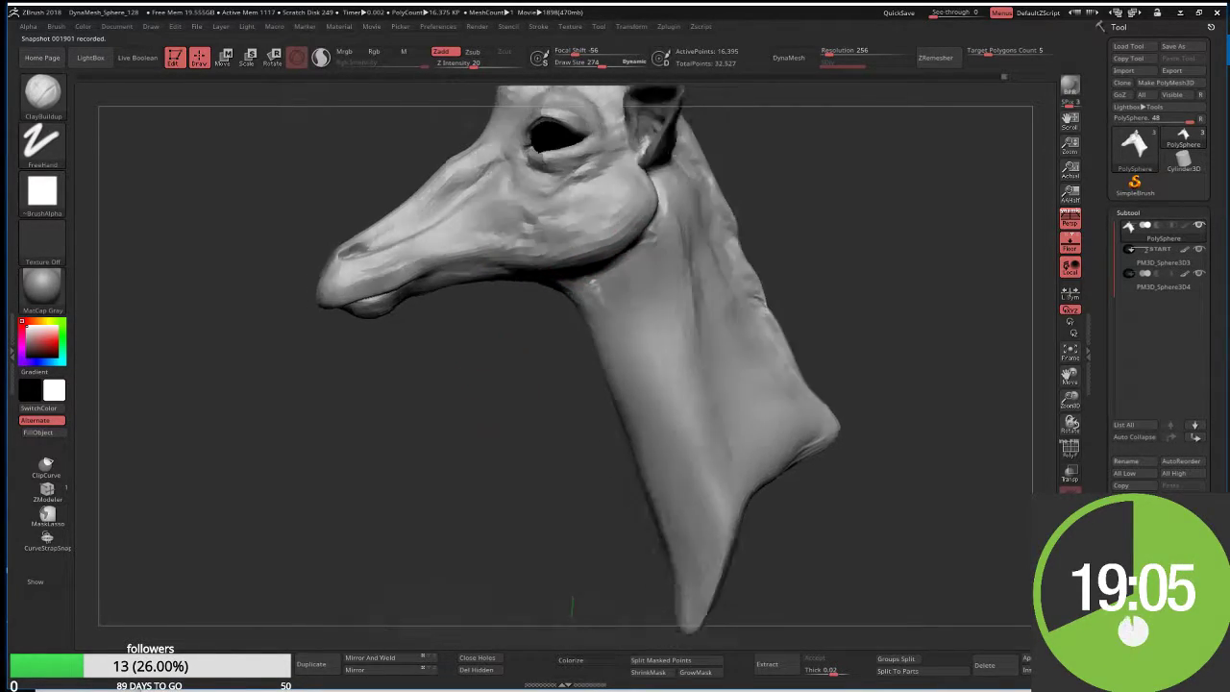
left_click_drag(509, 403, 473, 378)
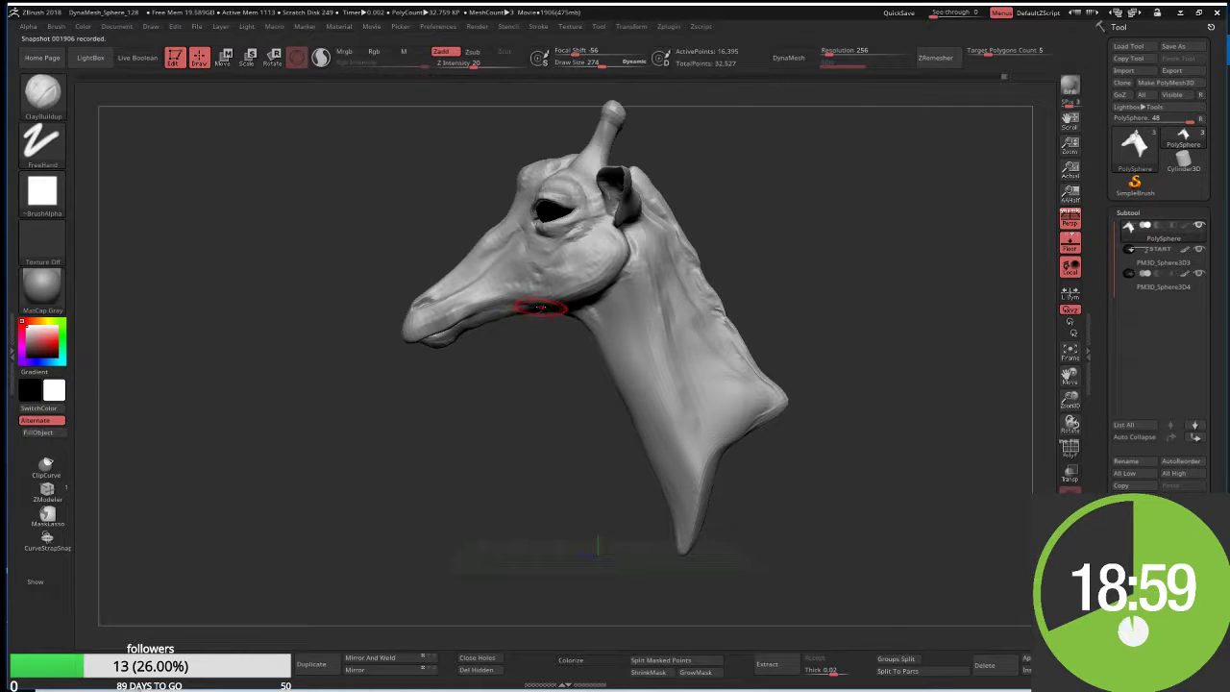
Nudge and reshape the cheek and jaw with Move Topological at size 591, undoing a snout distortion
key("b")
key("m")
key("t")
key("s")
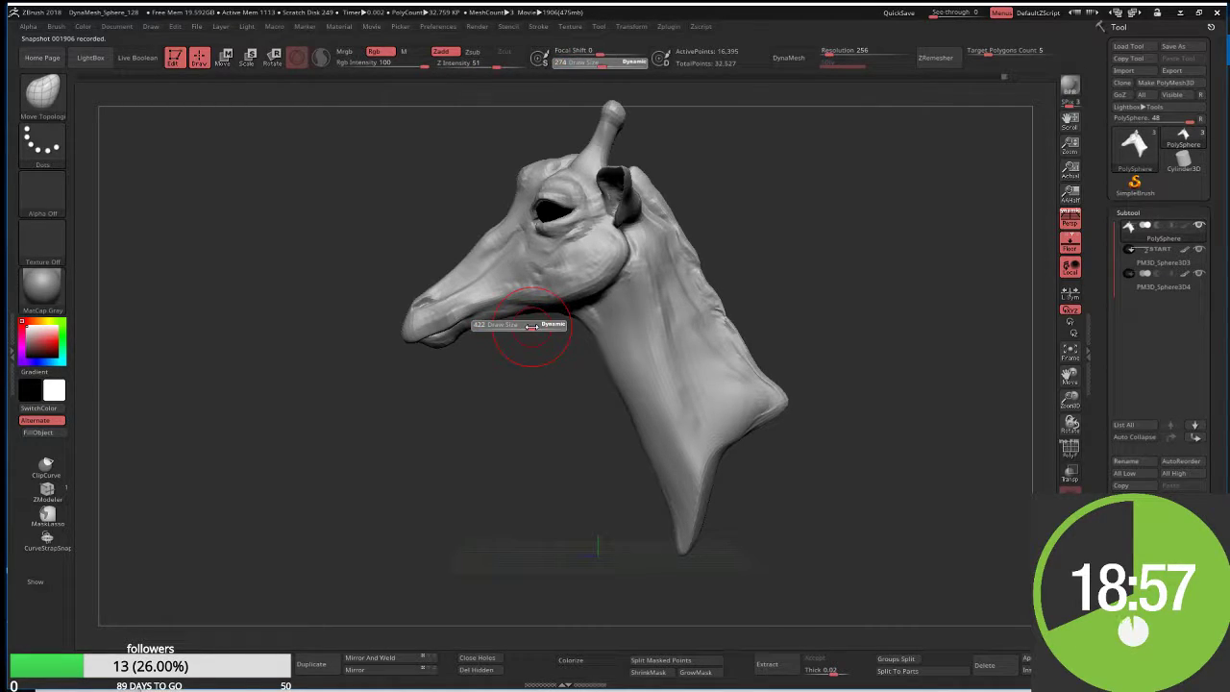
left_click_drag(531, 326, 558, 337)
key("s")
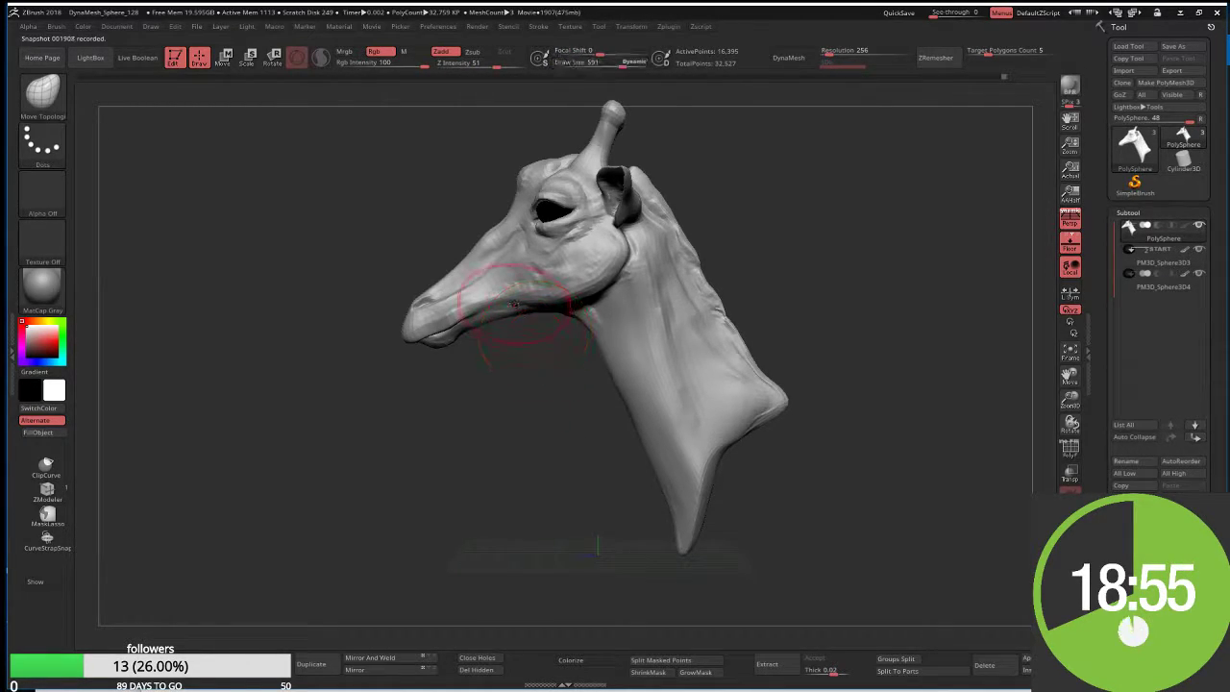
left_click_drag(493, 301, 452, 317)
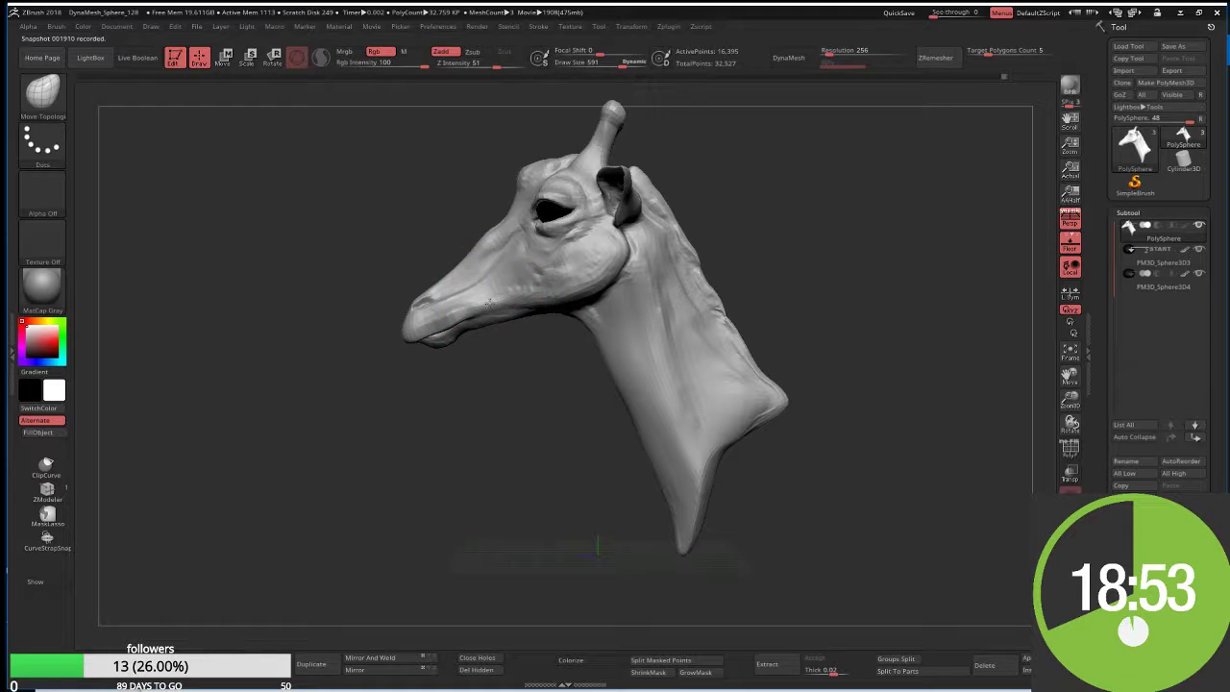
key("ctrl+z")
mouse_move(546, 303)
left_mouse_down()
mouse_move(556, 300)
mouse_move(538, 310)
left_mouse_up()
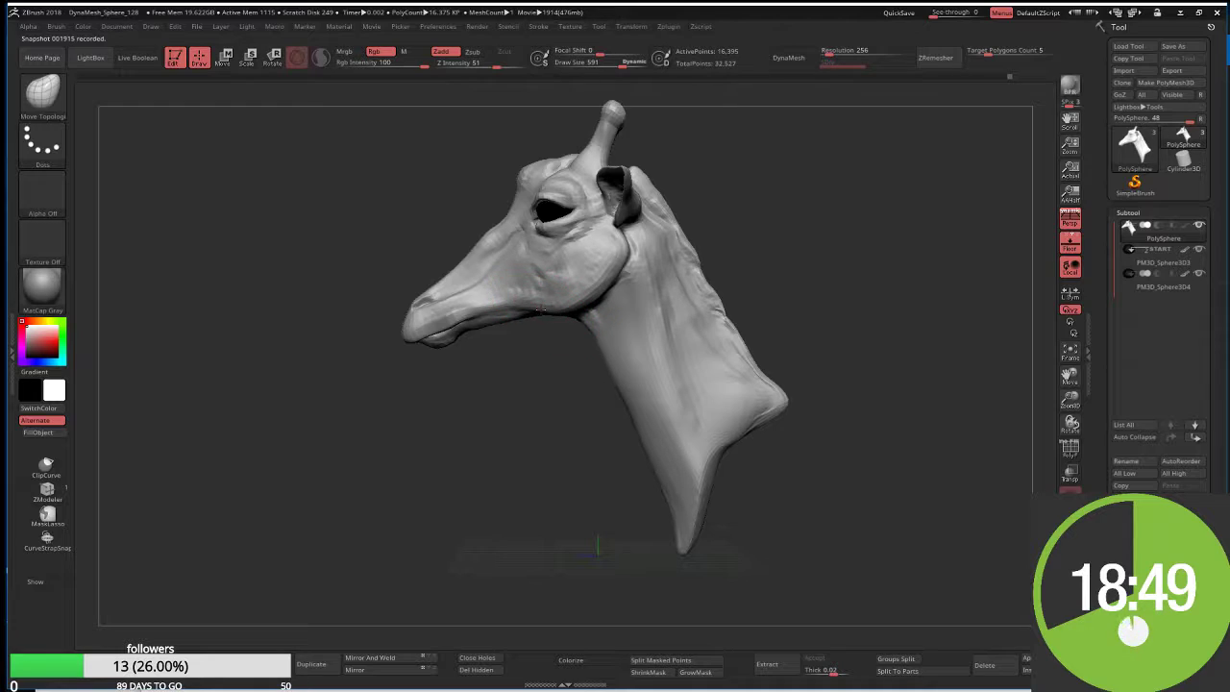
mouse_move(502, 307)
left_mouse_down()
mouse_move(578, 300)
mouse_move(620, 251)
mouse_move(588, 317)
left_mouse_up()
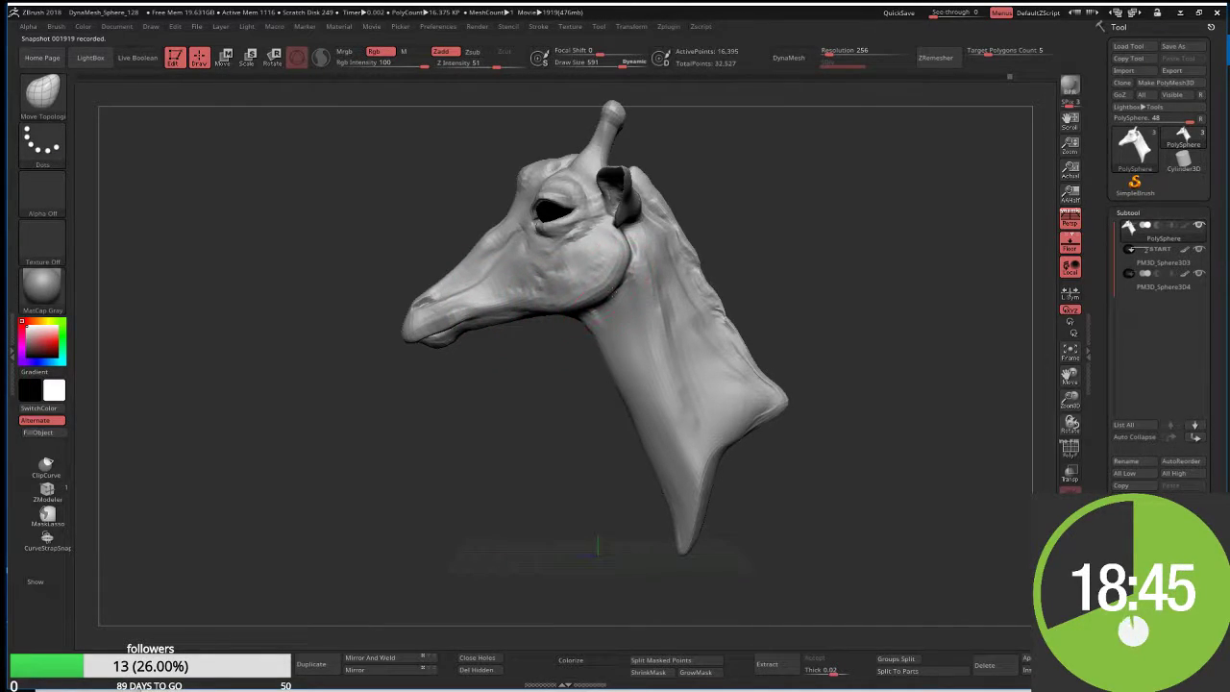
Smooth the neck and jaw below the ear, then reduce draw size to 274
left_click_drag(589, 274, 642, 292)
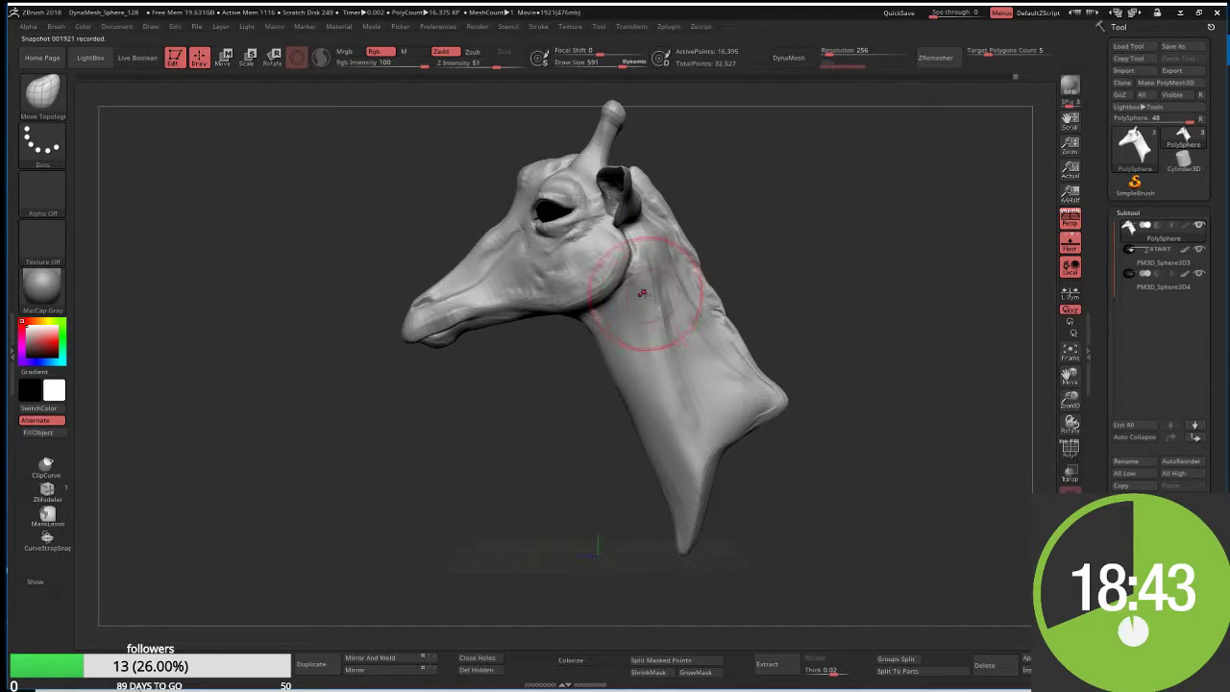
mouse_move(634, 248)
left_mouse_down()
mouse_move(684, 288)
mouse_move(727, 357)
mouse_move(706, 384)
left_mouse_up()
mouse_move(565, 423)
left_mouse_down()
mouse_move(603, 425)
mouse_move(419, 426)
left_mouse_up()
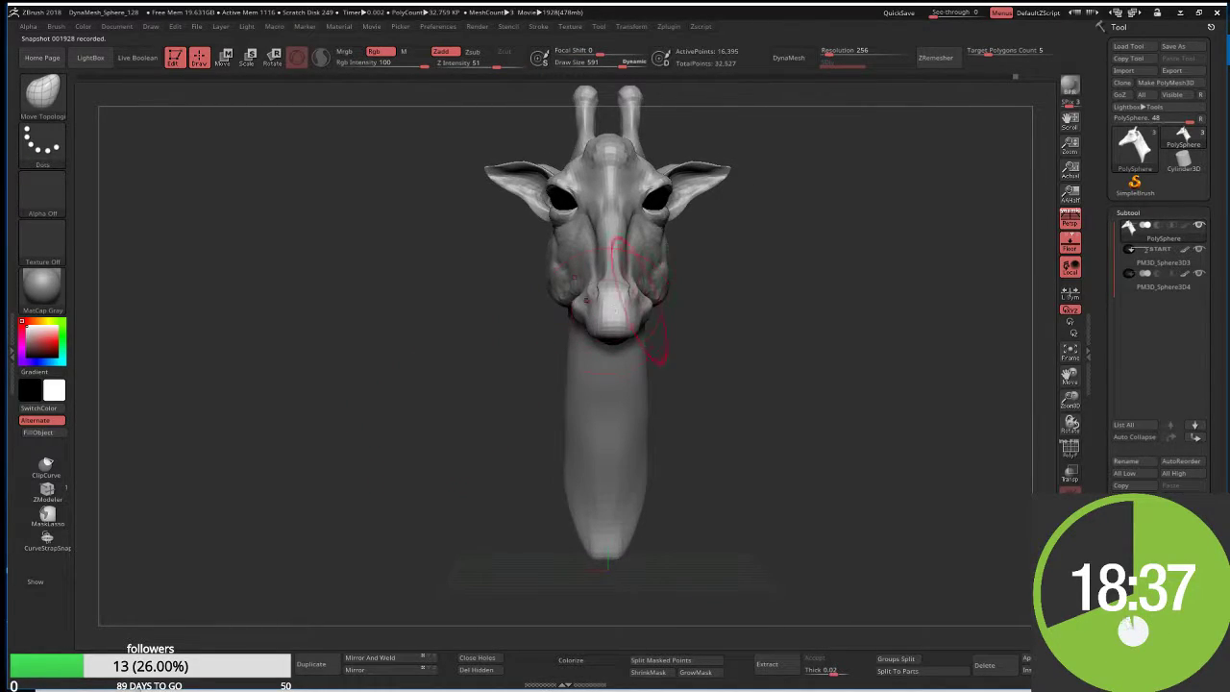
key("s")
left_click_drag(672, 240, 650, 248)
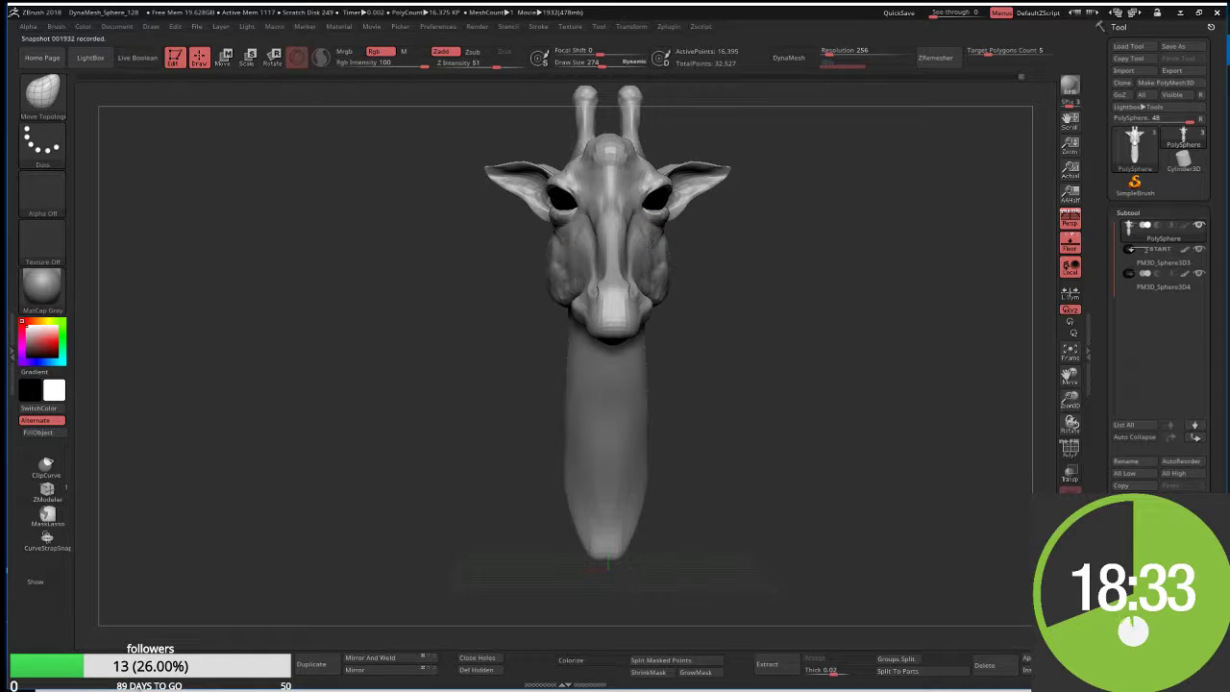
left_click_drag(723, 326, 715, 424)
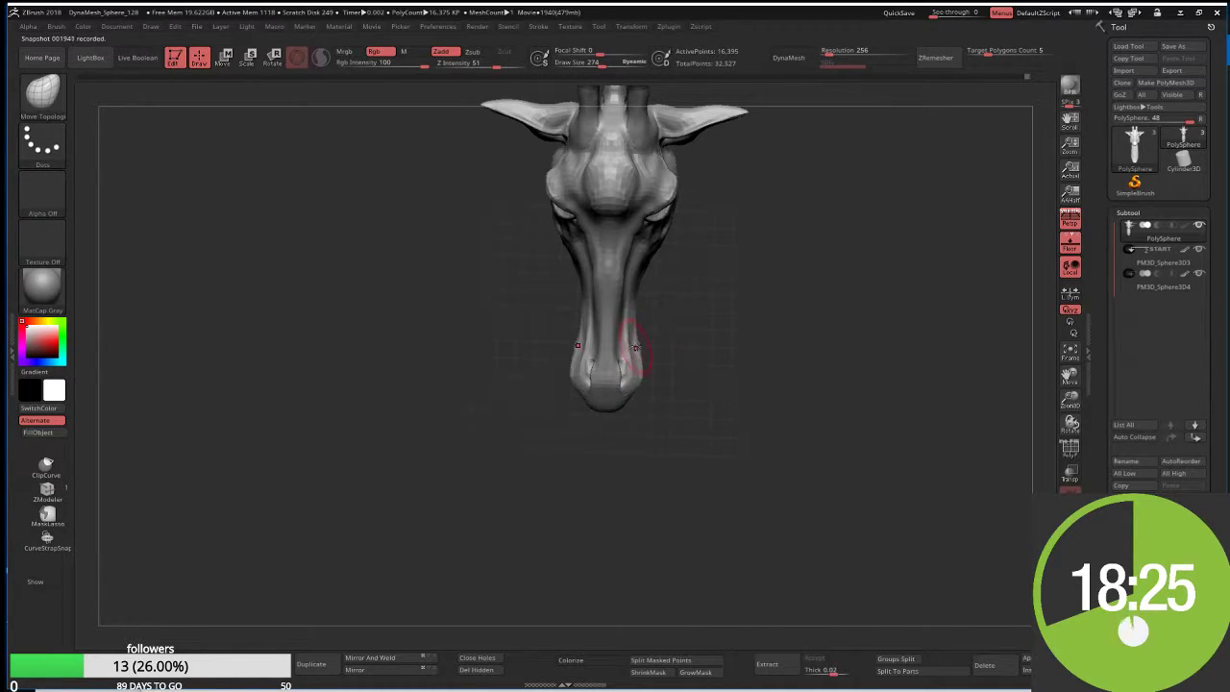
mouse_move(634, 346)
right_mouse_down()
mouse_move(687, 377)
mouse_move(632, 378)
right_mouse_up()
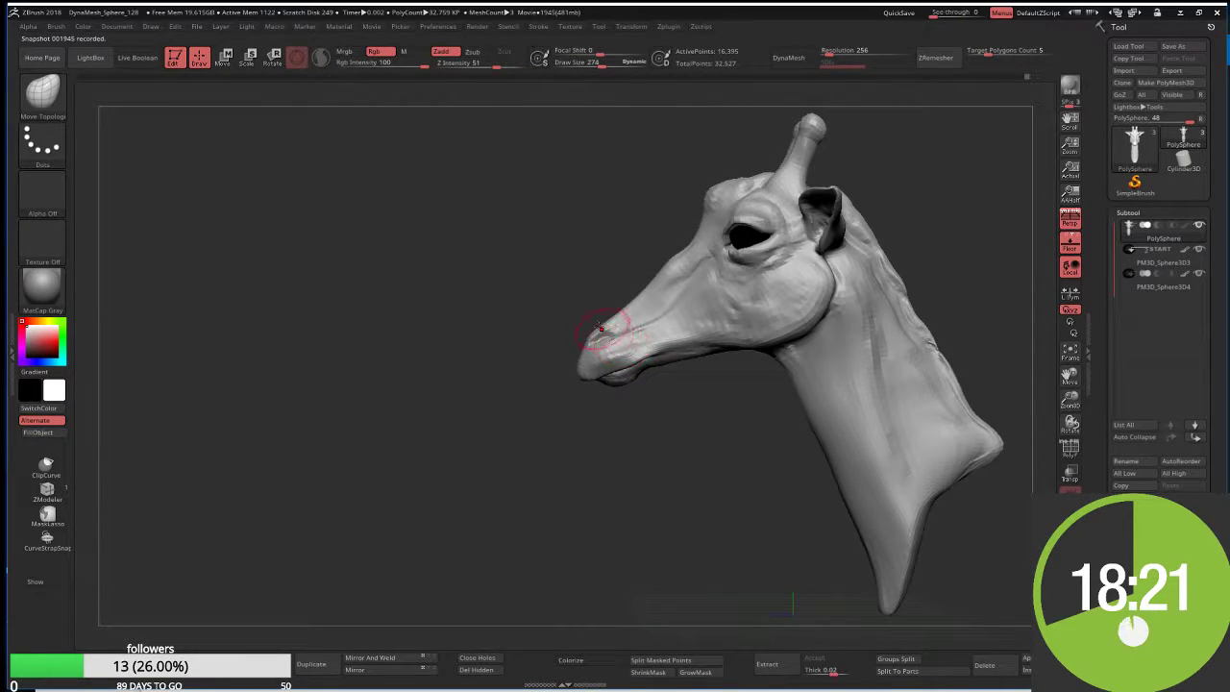
Add four ClayBuildup strokes to the muzzle, then smooth its tip rounder
key("b")
key("c")
key("b")
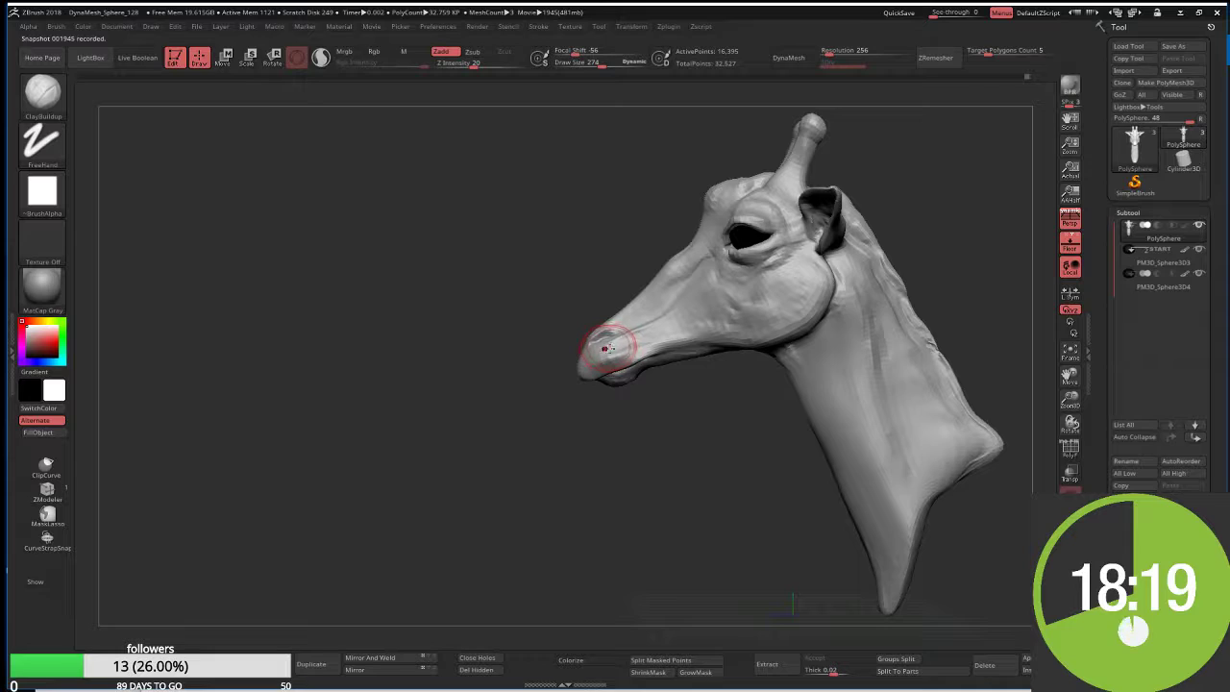
mouse_move(604, 348)
left_mouse_down()
mouse_move(620, 353)
mouse_move(598, 371)
left_mouse_up()
left_click_drag(591, 367, 575, 381)
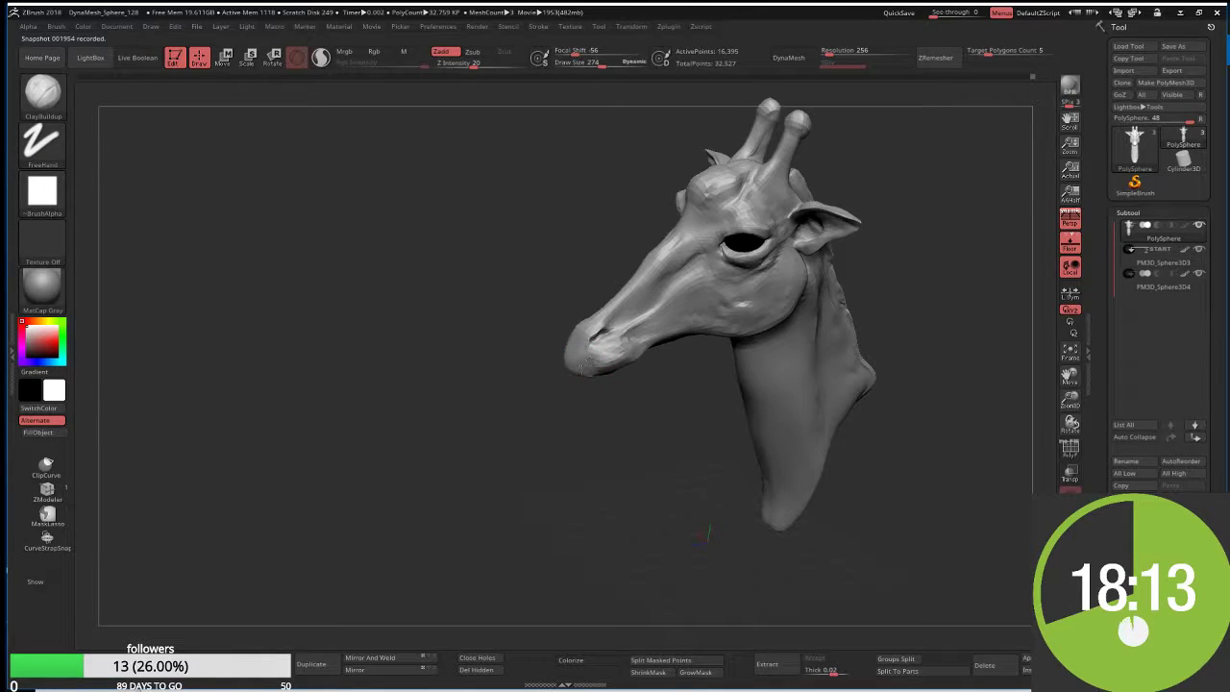
mouse_move(575, 354)
left_mouse_down()
mouse_move(569, 370)
mouse_move(568, 358)
left_mouse_up()
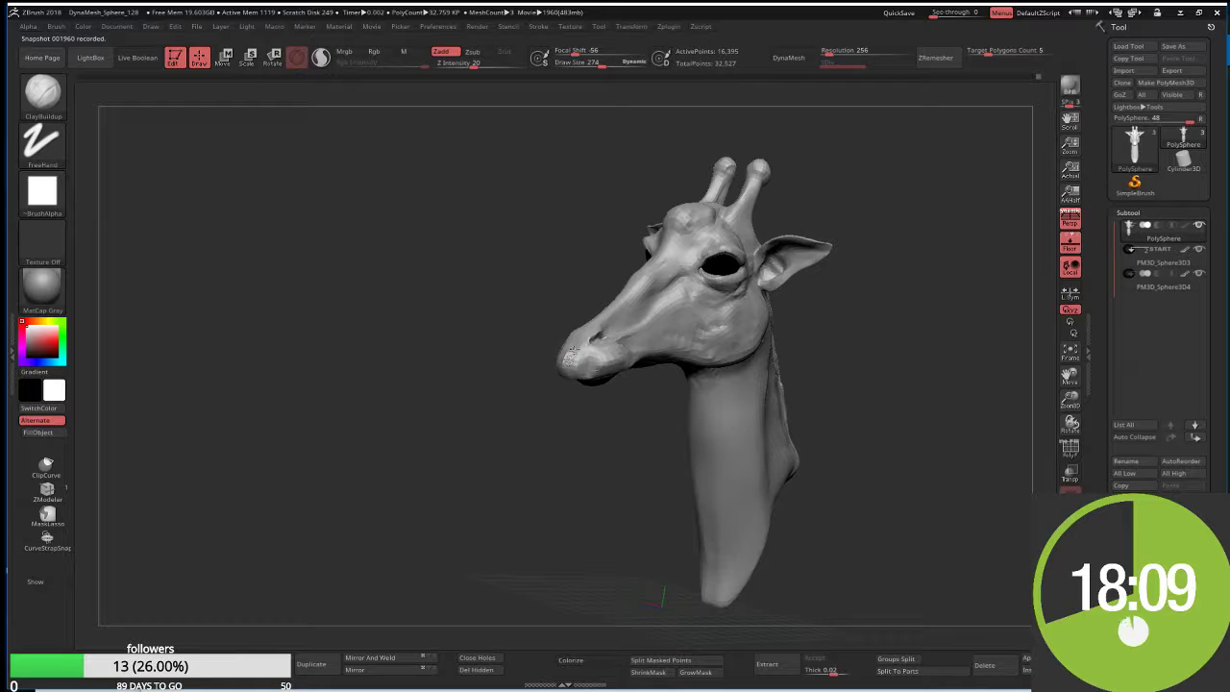
mouse_move(562, 372)
left_mouse_down()
mouse_move(583, 363)
mouse_move(574, 348)
left_mouse_up()
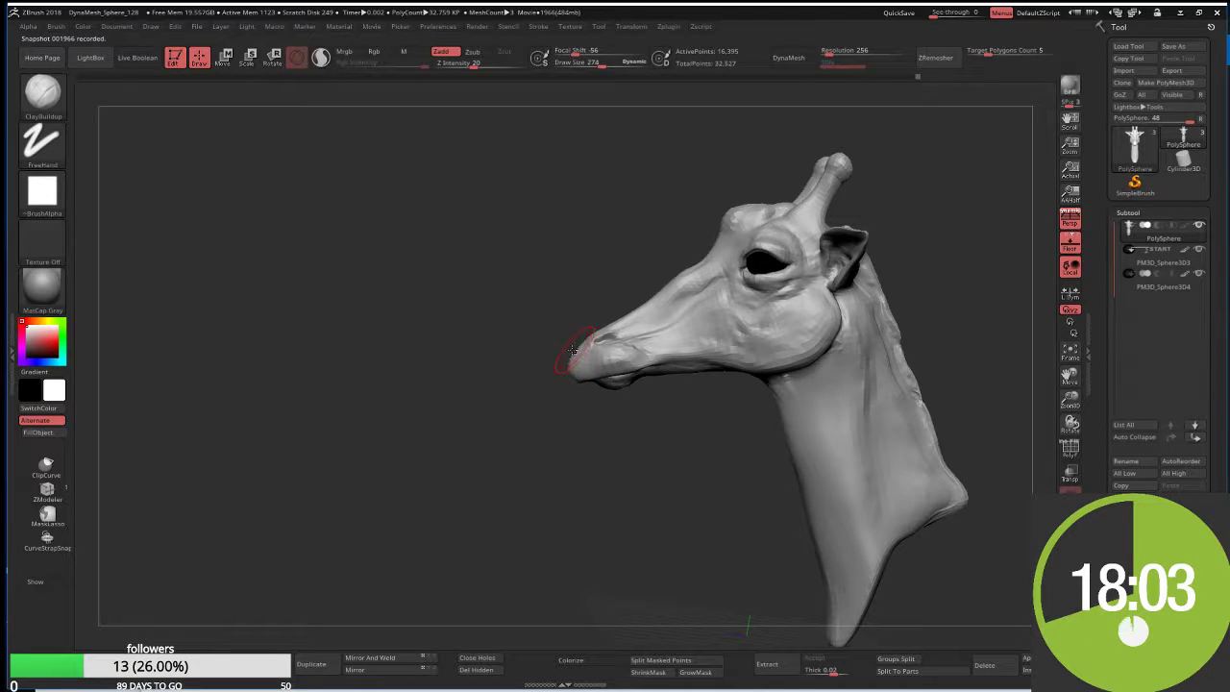
key("shift")
left_click_drag(574, 351, 577, 357, "shift")
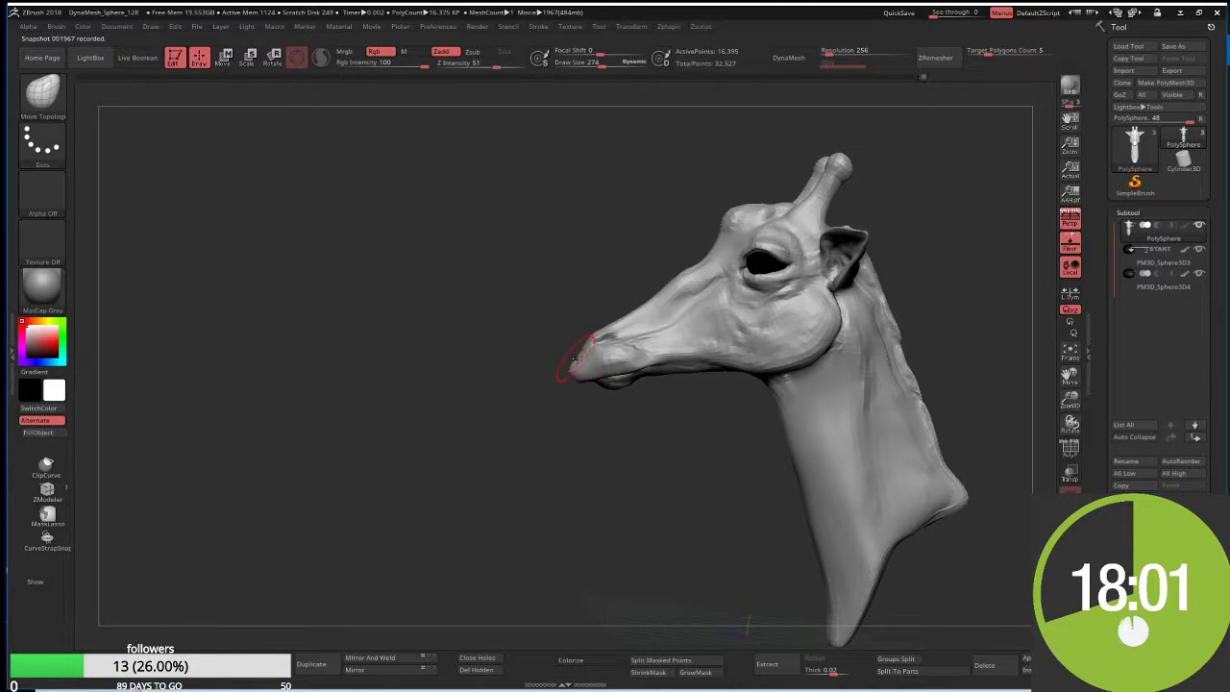
mouse_move(535, 400)
left_mouse_down()
mouse_move(546, 426)
mouse_move(504, 459)
mouse_move(483, 398)
left_mouse_up()
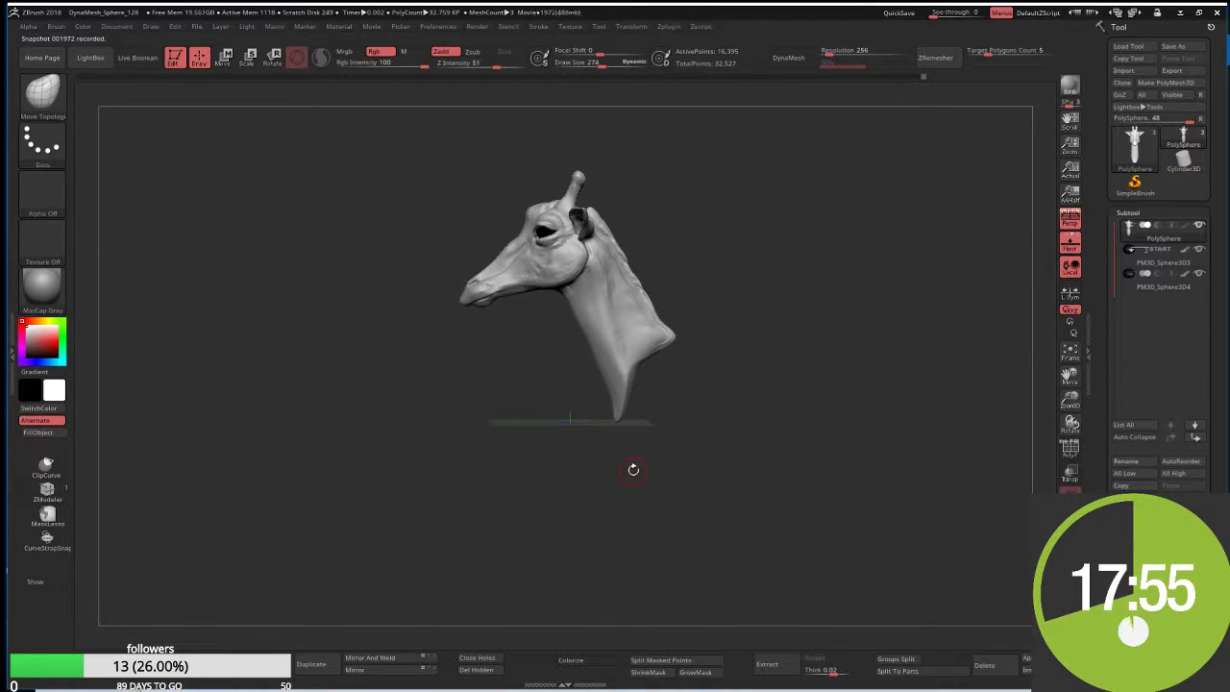
Smooth the back neck edge at draw size 750, then pick pale cream colour R222 G214 B188
key("s")
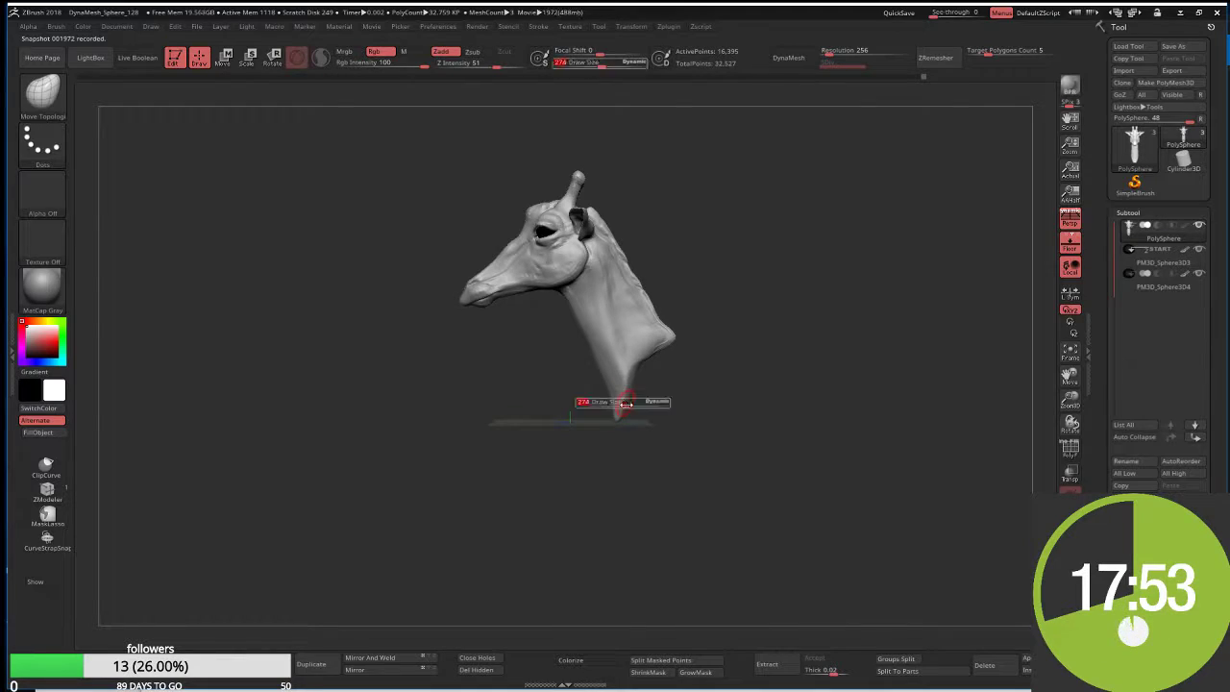
left_click_drag(619, 406, 658, 407)
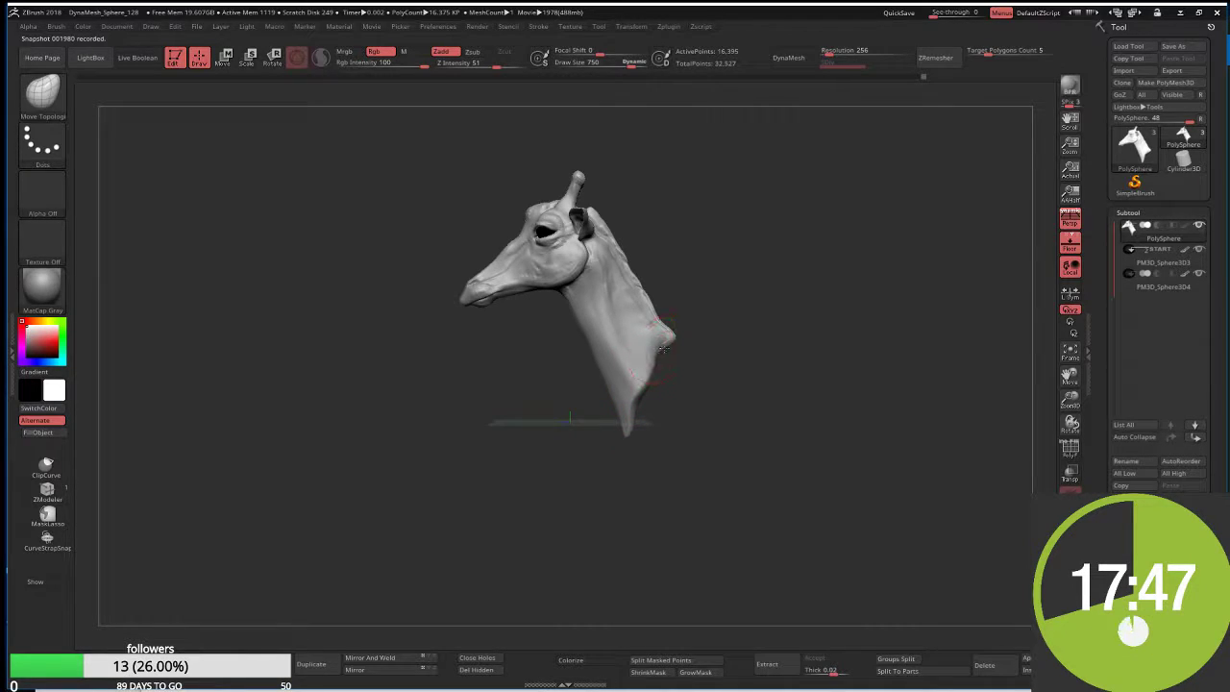
mouse_move(663, 349)
left_mouse_down()
mouse_move(680, 329)
mouse_move(650, 372)
left_mouse_up()
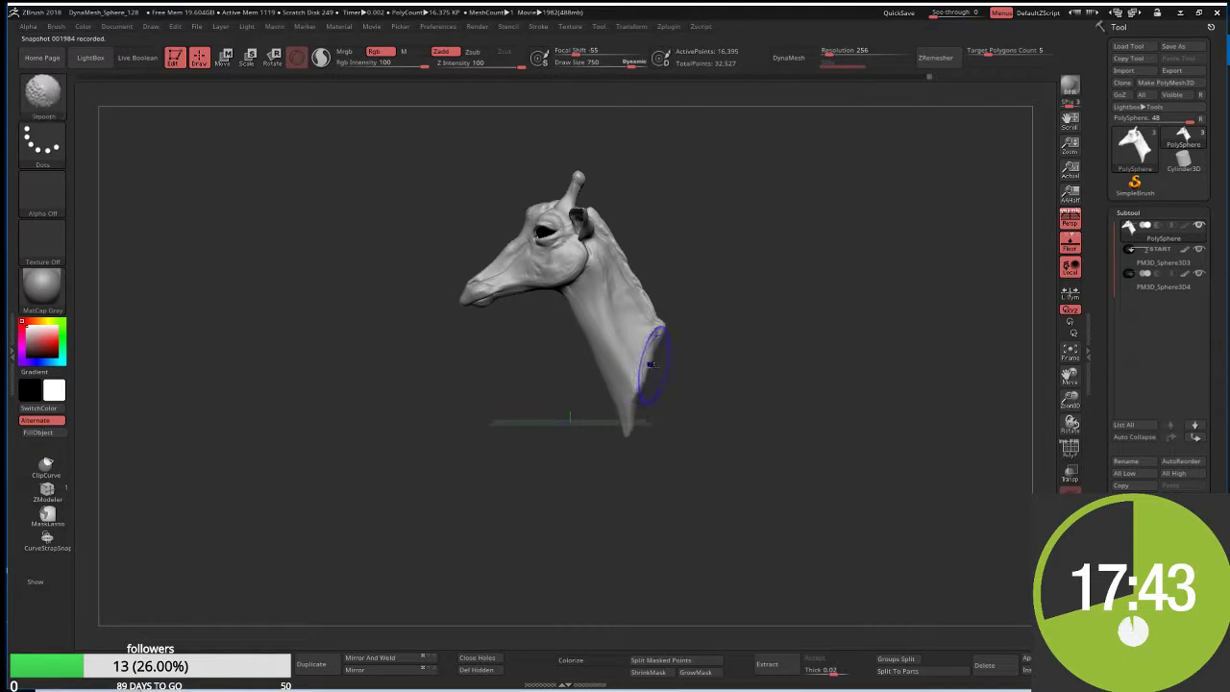
left_click_drag(634, 446, 711, 451)
mouse_move(609, 429)
left_mouse_down("shift")
mouse_move(678, 352)
mouse_move(679, 312)
mouse_move(712, 362)
mouse_move(677, 368)
left_mouse_up("shift")
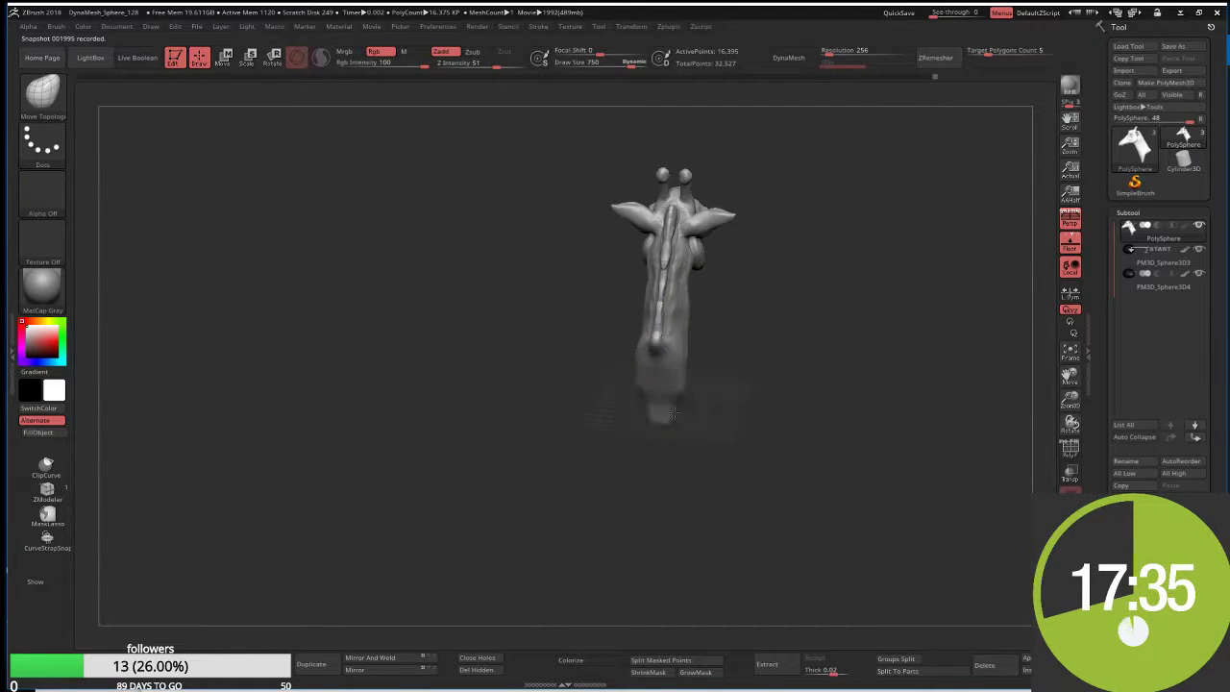
left_click_drag(675, 413, 752, 445)
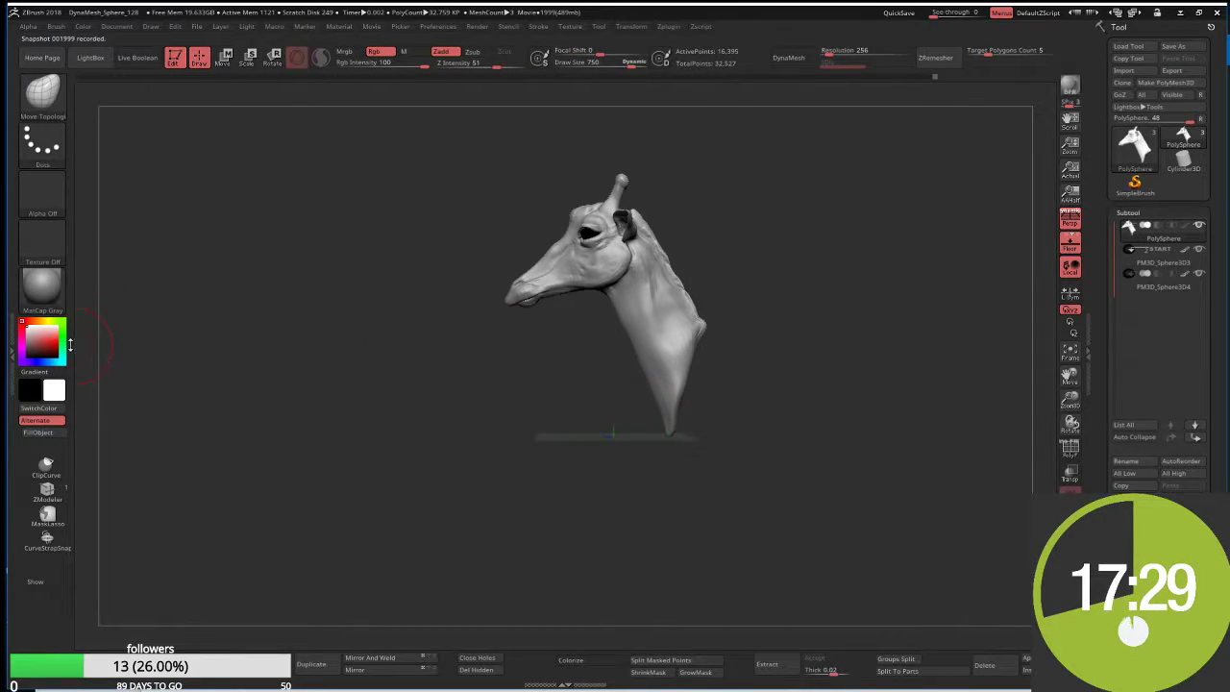
left_click_drag(29, 331, 50, 331)
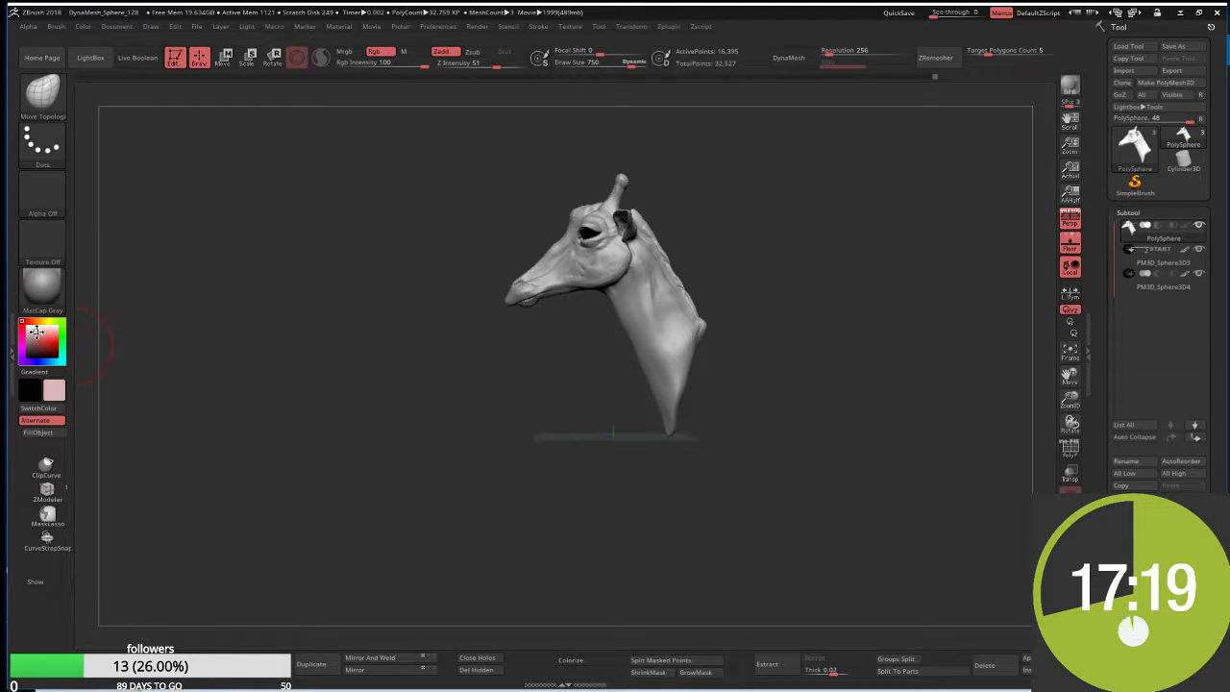
left_click_drag(36, 331, 36, 327)
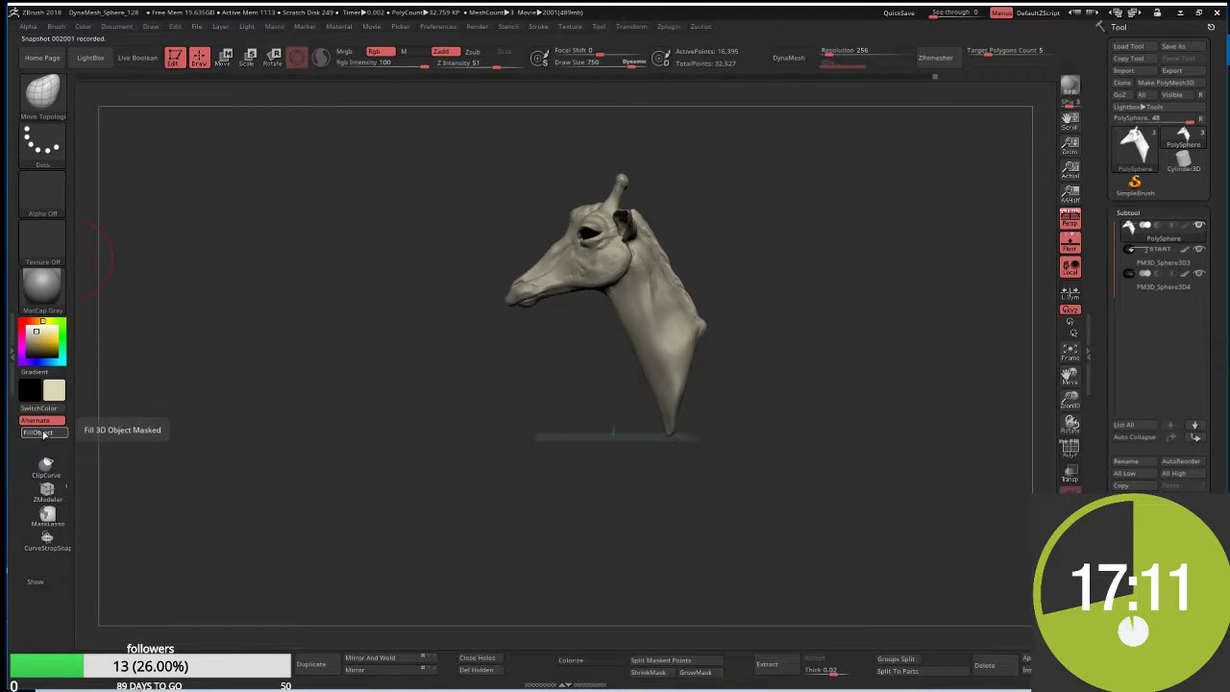
Fill the whole giraffe with beige and try the SkinShade4 material
left_click(43, 433)
left_click(46, 293)
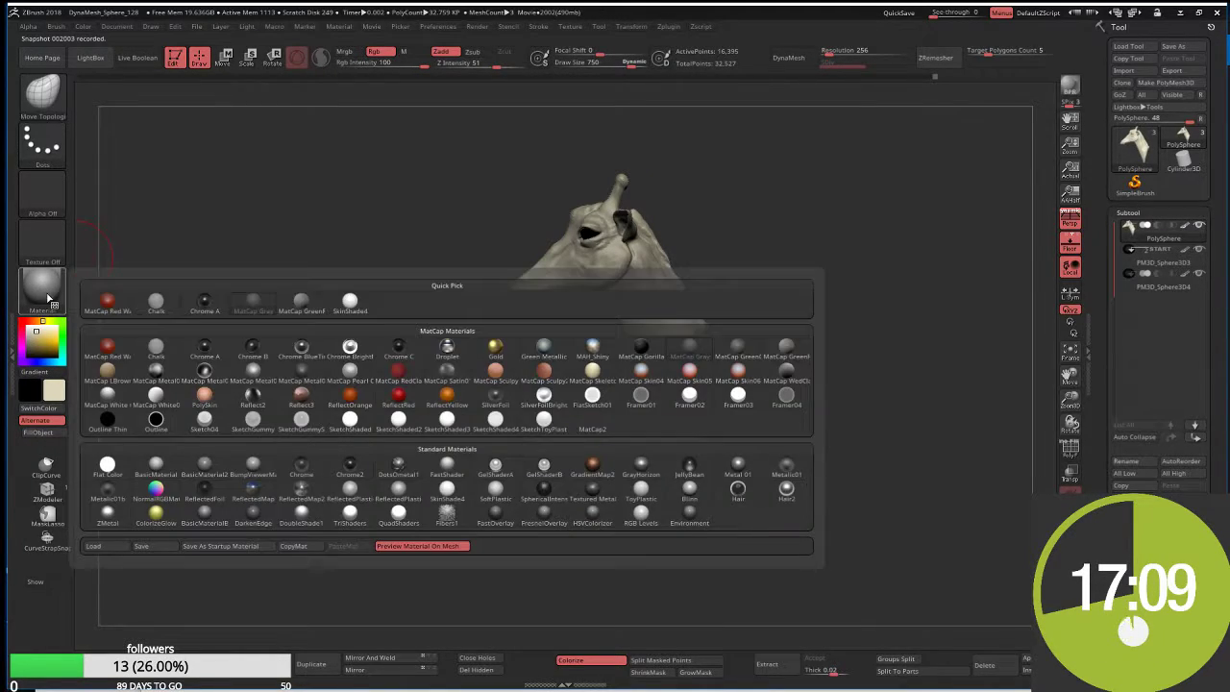
left_click(348, 308)
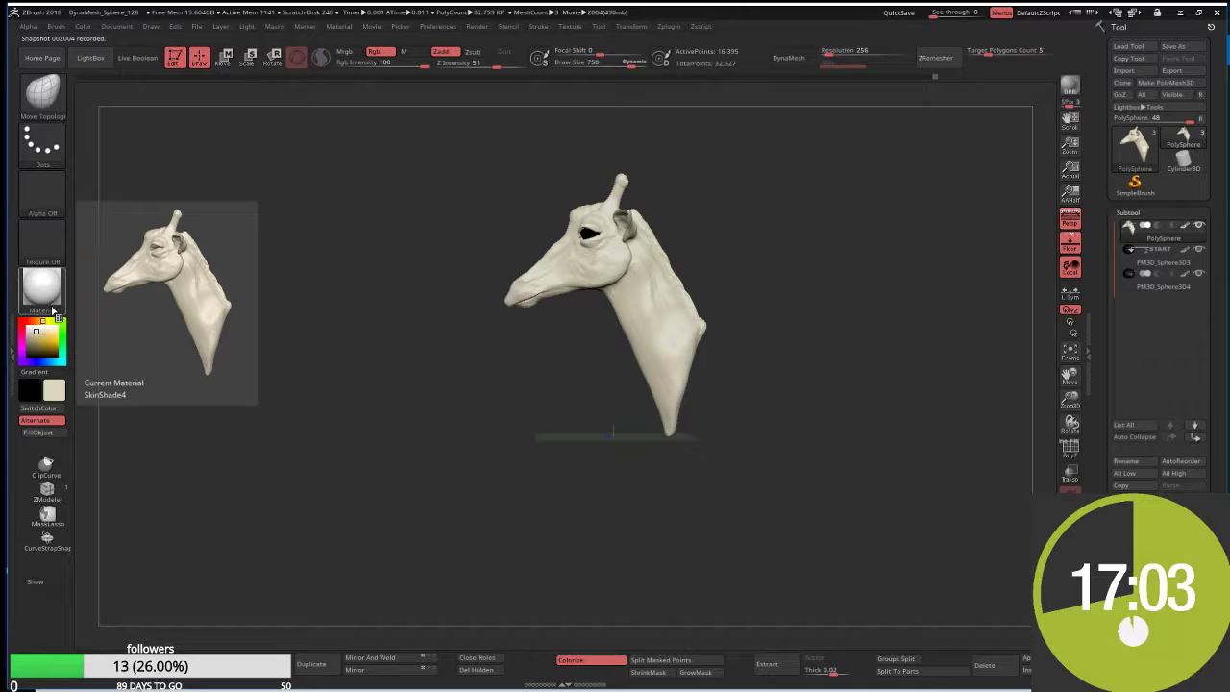
mouse_move(42, 286)
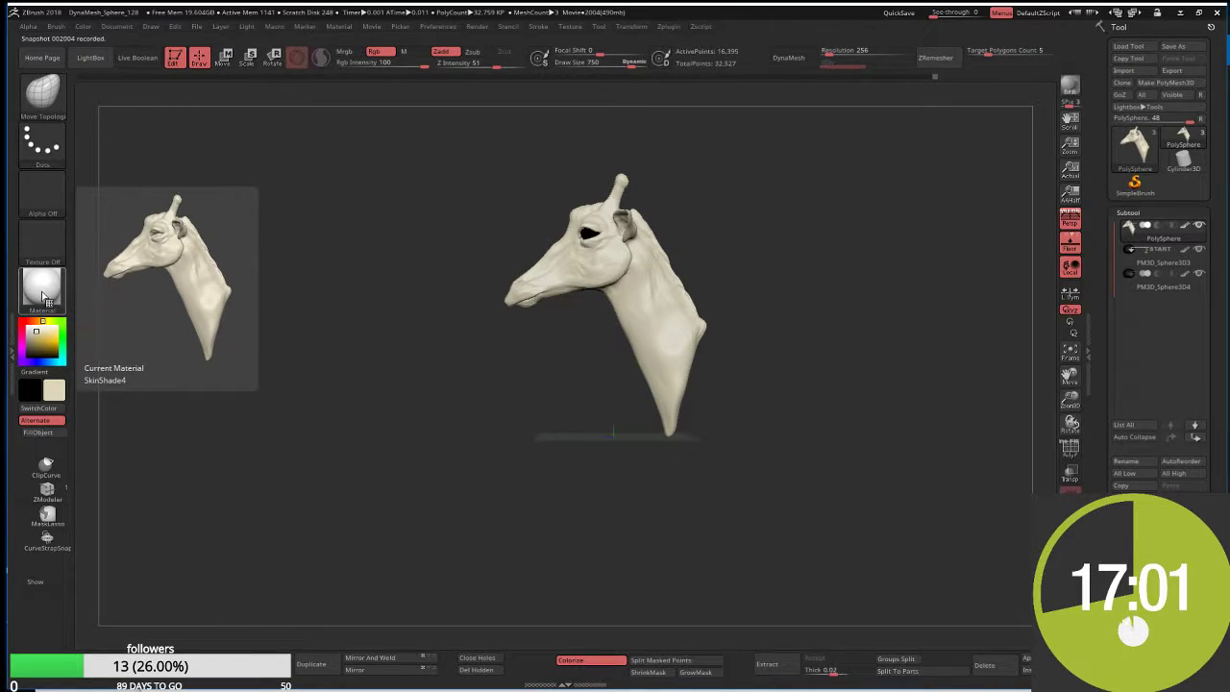
Switch to the MatCap White01 material and turn the giraffe to an upright three-quarter view
left_click(42, 295)
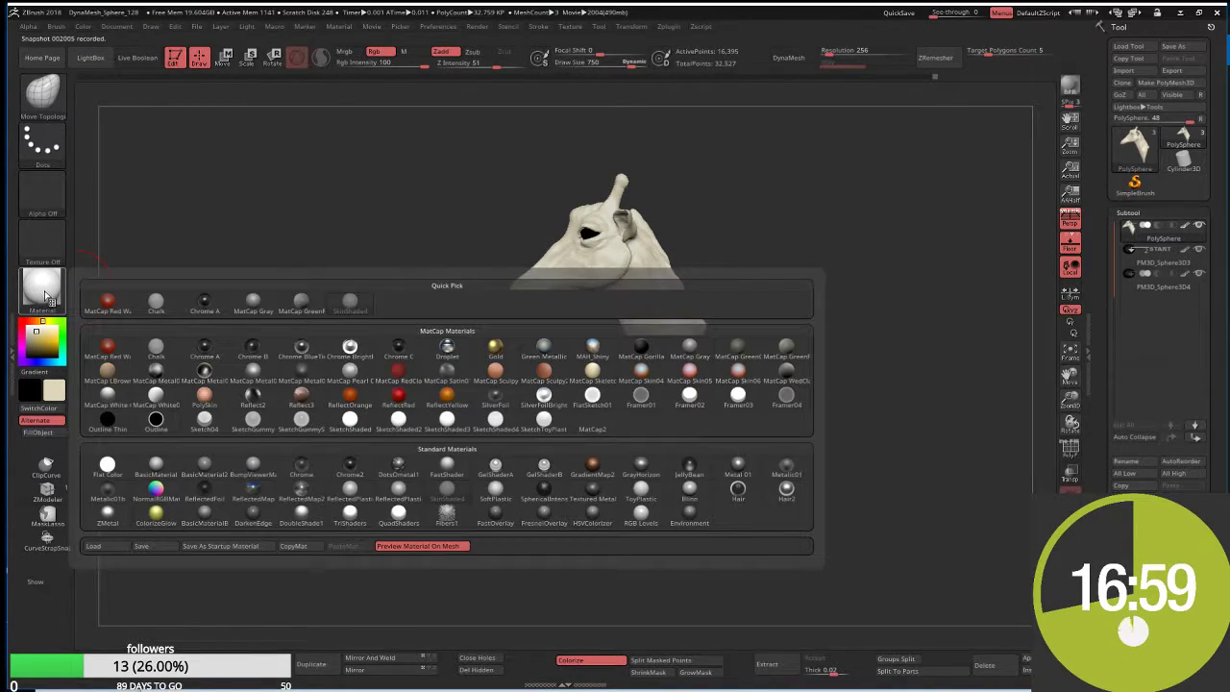
left_click(155, 394)
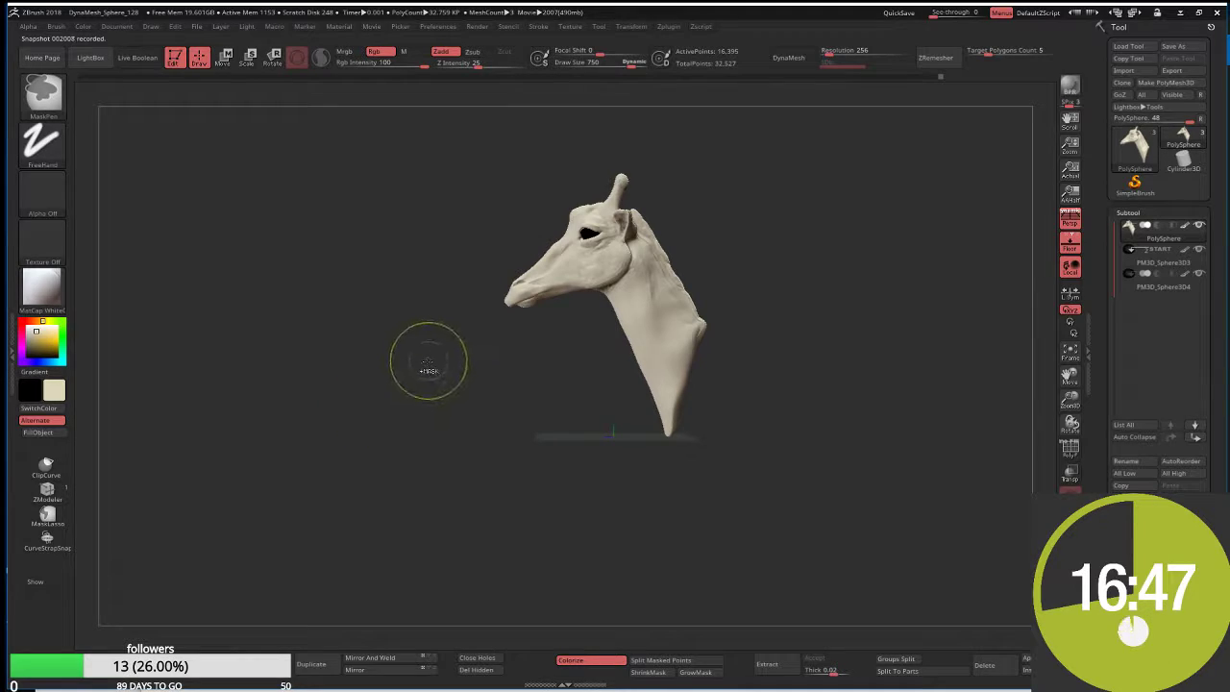
mouse_move(390, 365)
left_mouse_down()
mouse_move(480, 366)
mouse_move(365, 384)
mouse_move(424, 351)
mouse_move(428, 463)
left_mouse_up()
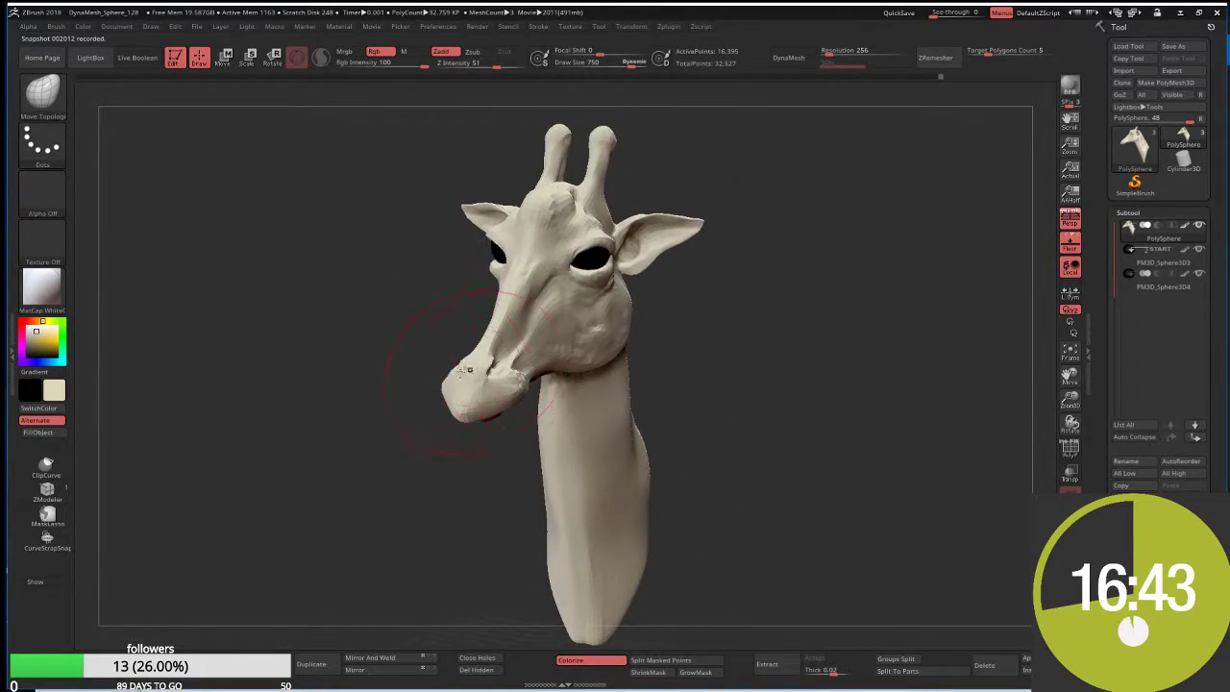
left_click_drag(410, 403, 417, 417)
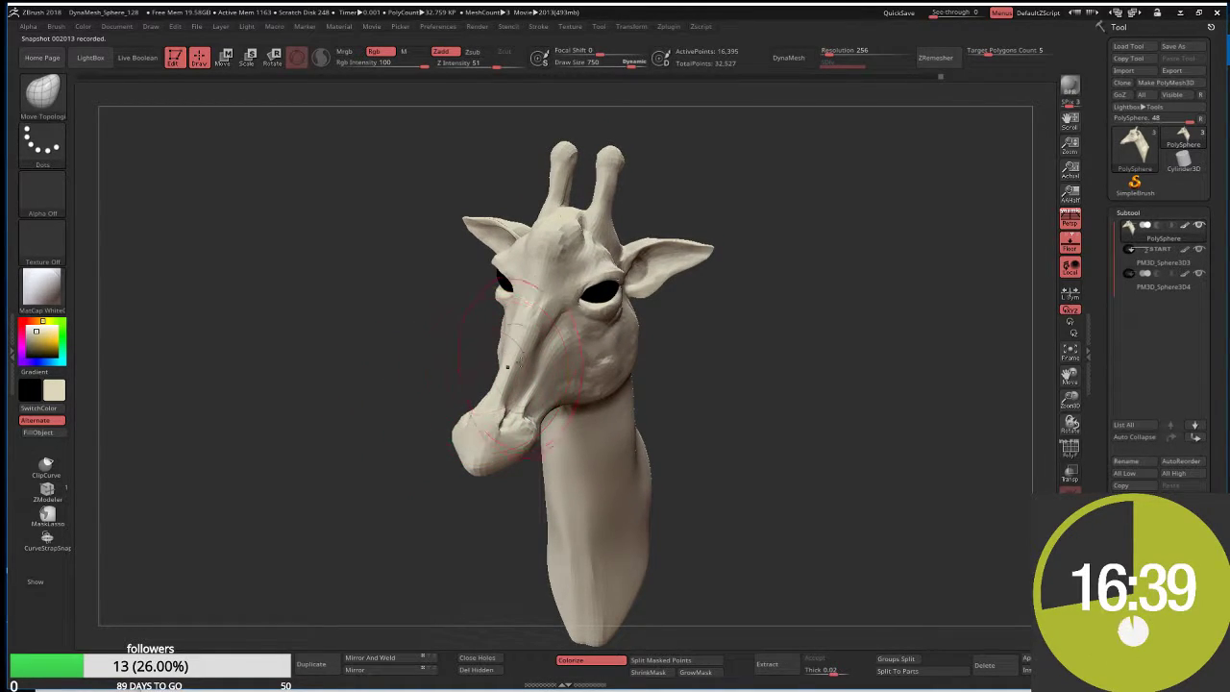
Select the ClayBuildup brush (BC) and shrink it to size 258
key("b")
key("c")
key("b")
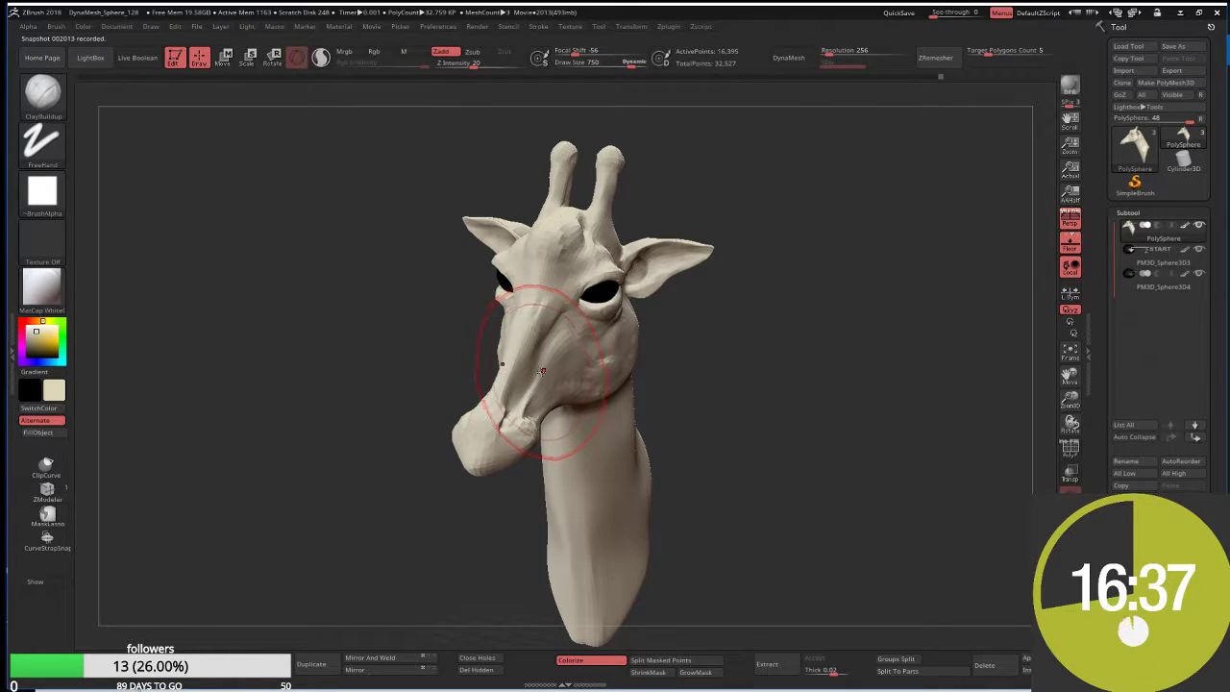
key("s")
left_click_drag(534, 365, 516, 423)
key("s")
left_click_drag(534, 368, 523, 389)
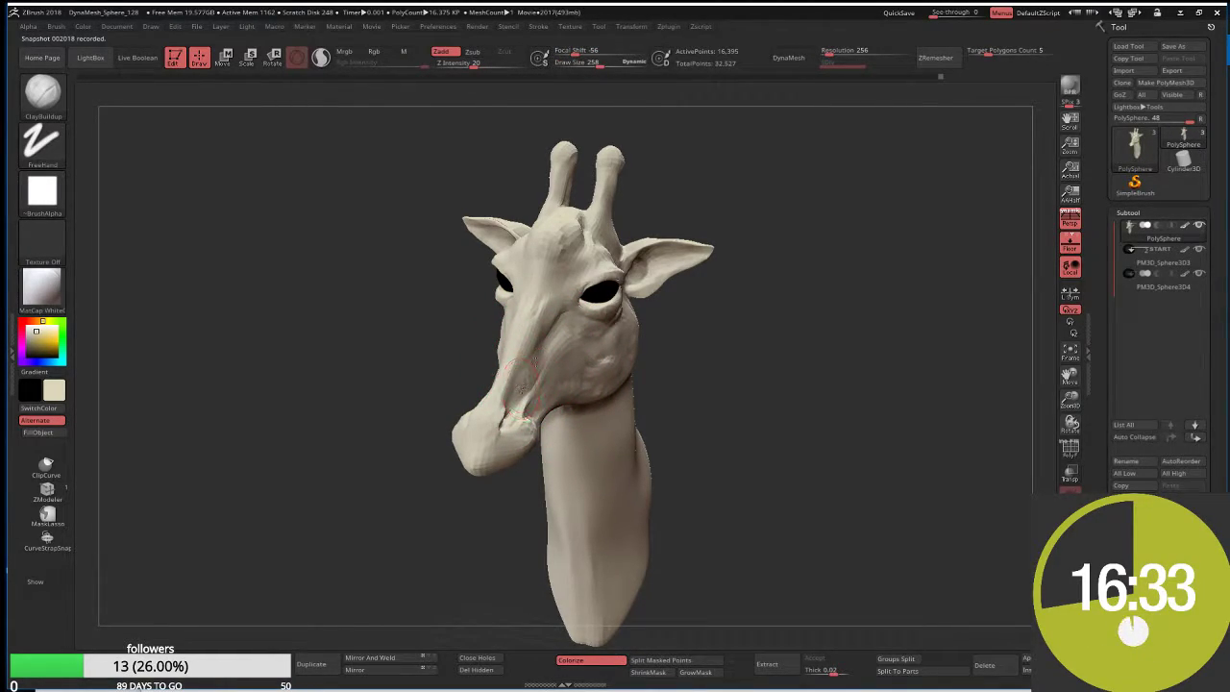
Build up clay strokes on the cheek and muzzle, then turn back to a front view
left_click_drag(545, 335, 551, 336)
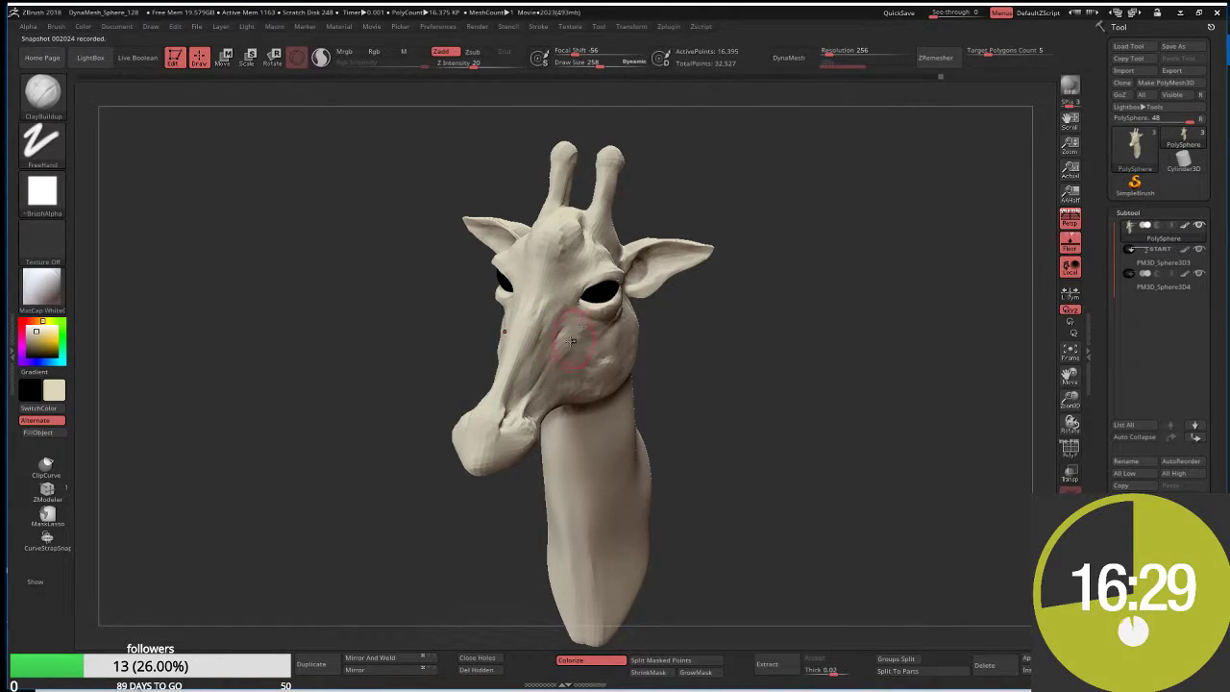
left_click_drag(562, 325, 563, 325)
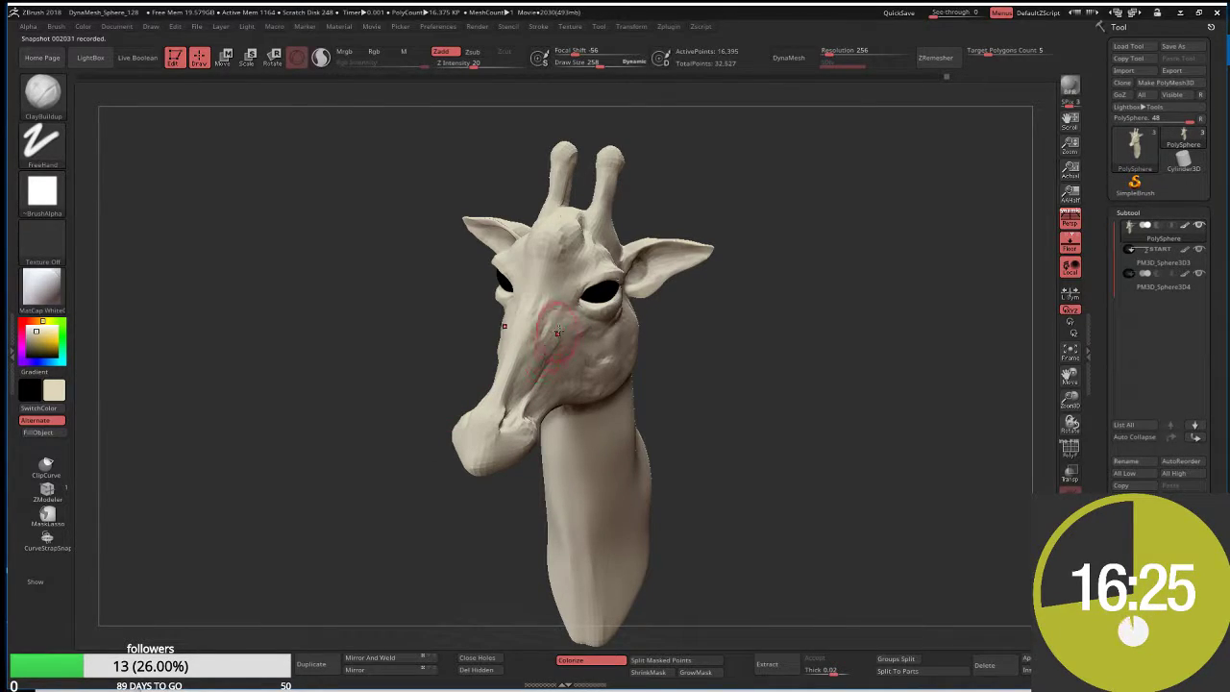
mouse_move(557, 332)
left_mouse_down()
mouse_move(510, 360)
mouse_move(507, 419)
mouse_move(509, 371)
mouse_move(541, 347)
mouse_move(570, 278)
mouse_move(604, 263)
mouse_move(696, 329)
left_mouse_up()
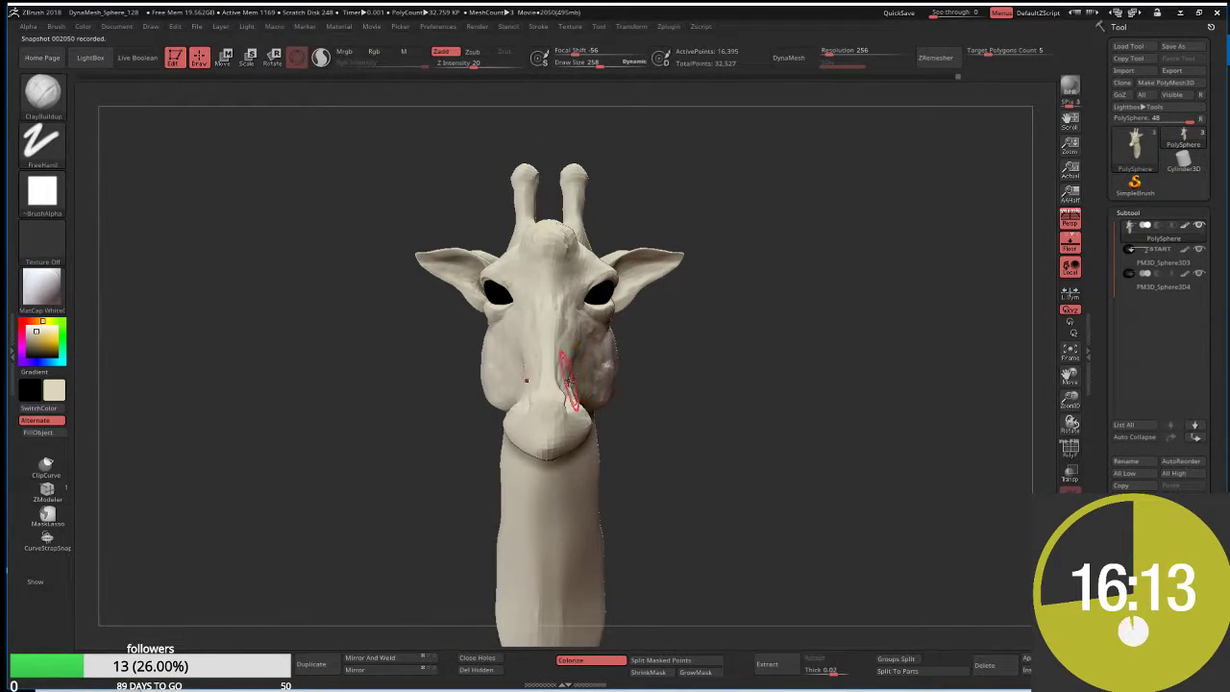
right_click_drag(535, 393, 573, 396)
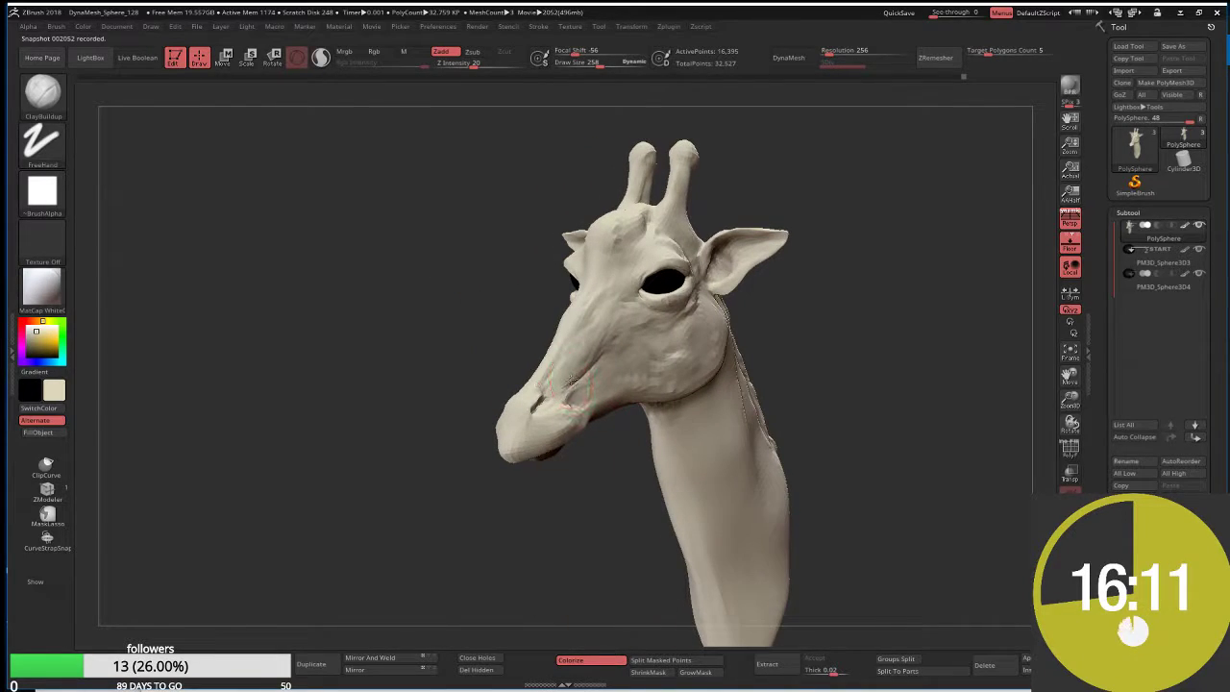
left_click_drag(573, 394, 563, 384)
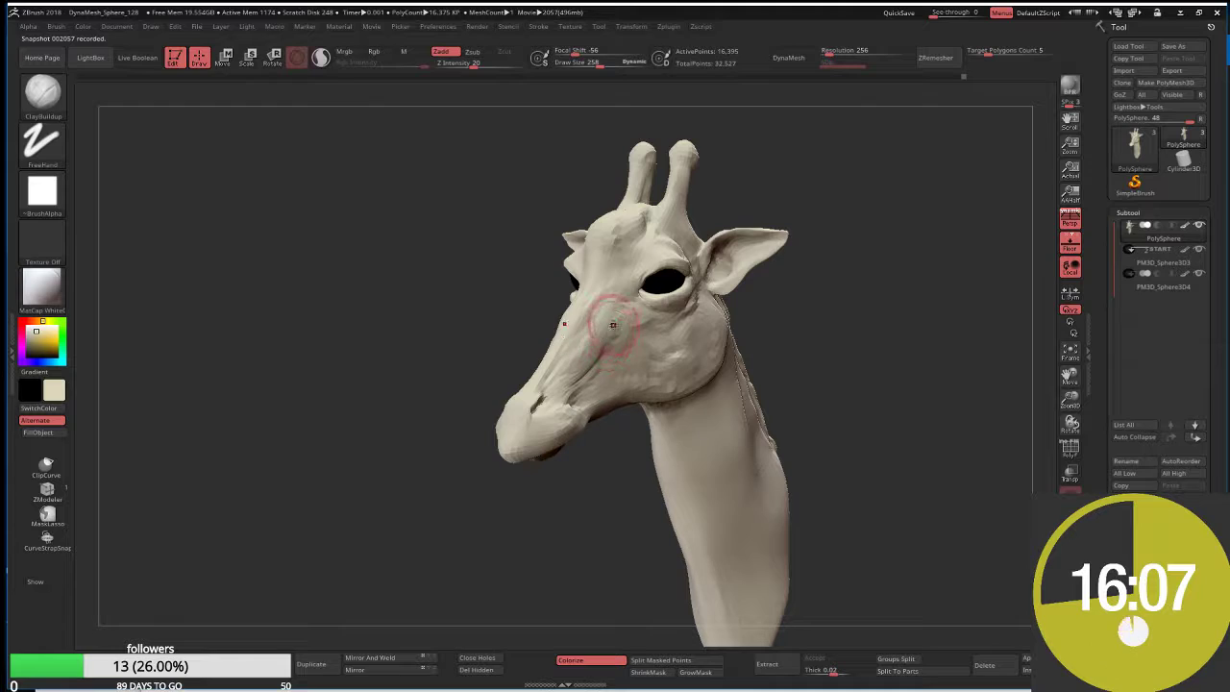
left_click_drag(630, 339, 640, 322)
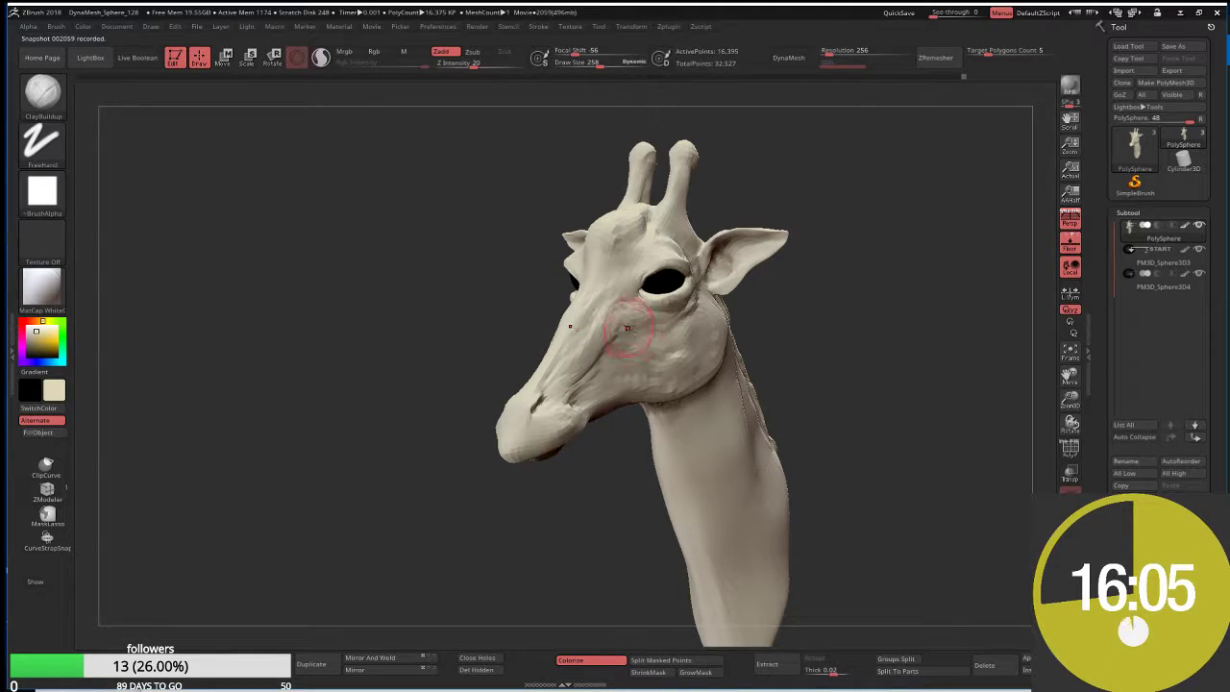
mouse_move(482, 312)
left_mouse_down()
mouse_move(467, 296)
mouse_move(437, 355)
mouse_move(411, 336)
left_mouse_up()
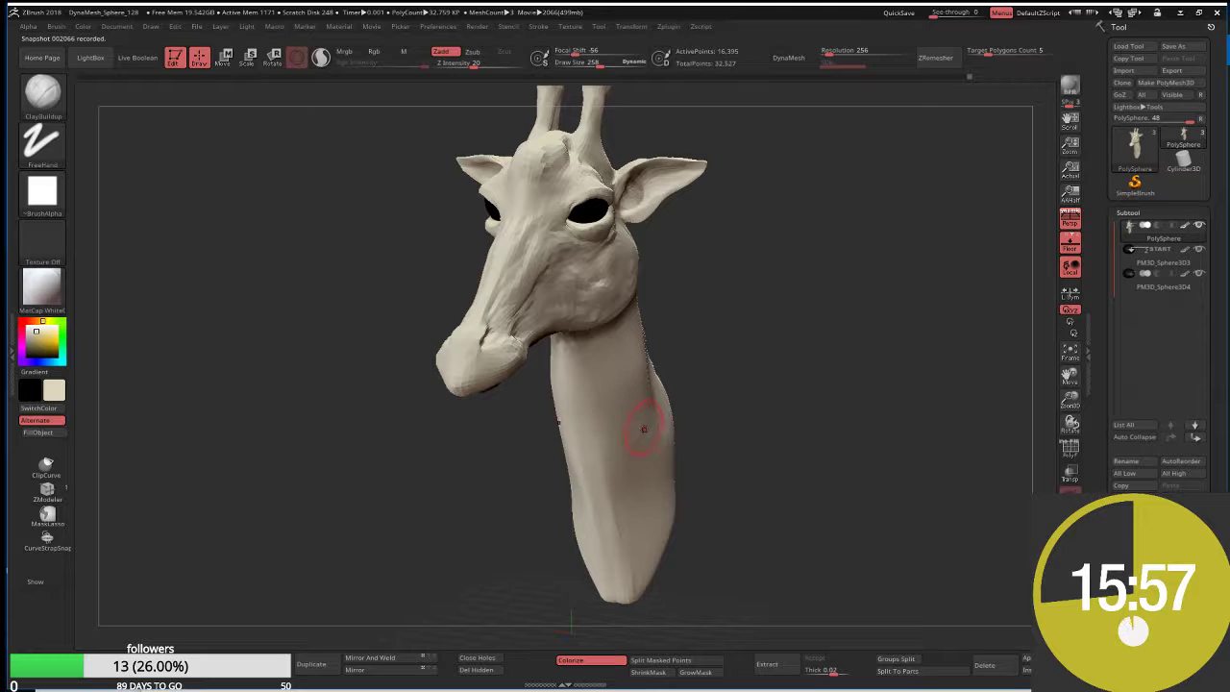
key("ctrl")
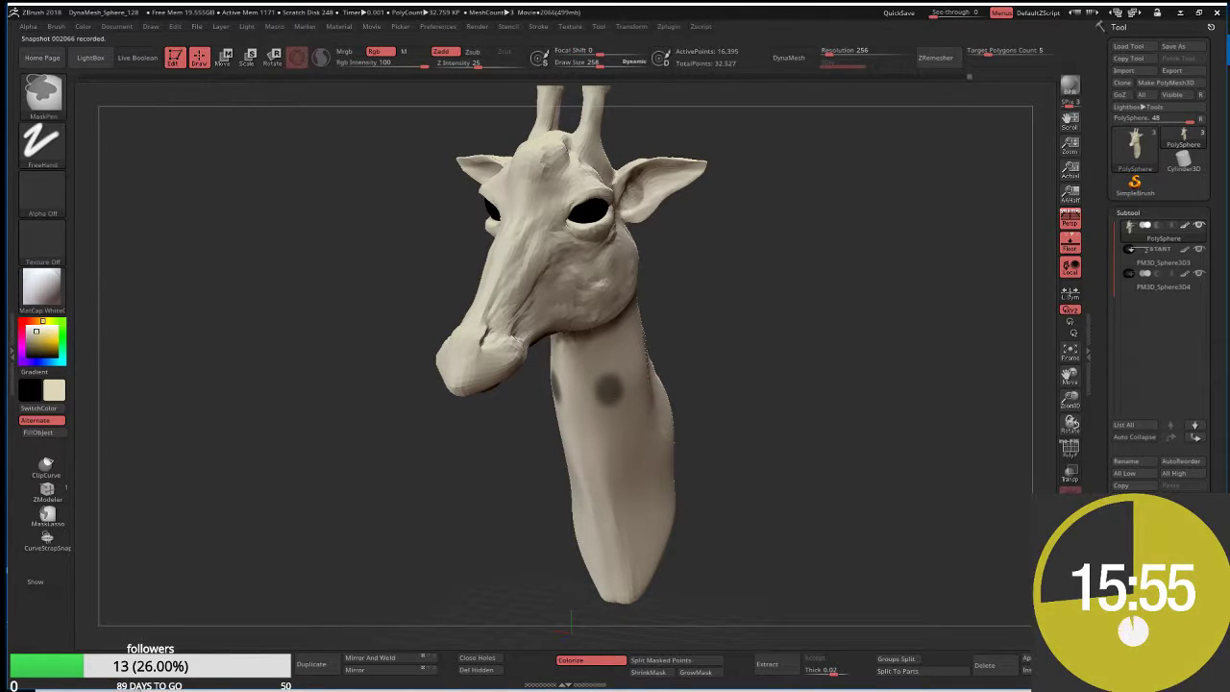
left_click(592, 384, "ctrl")
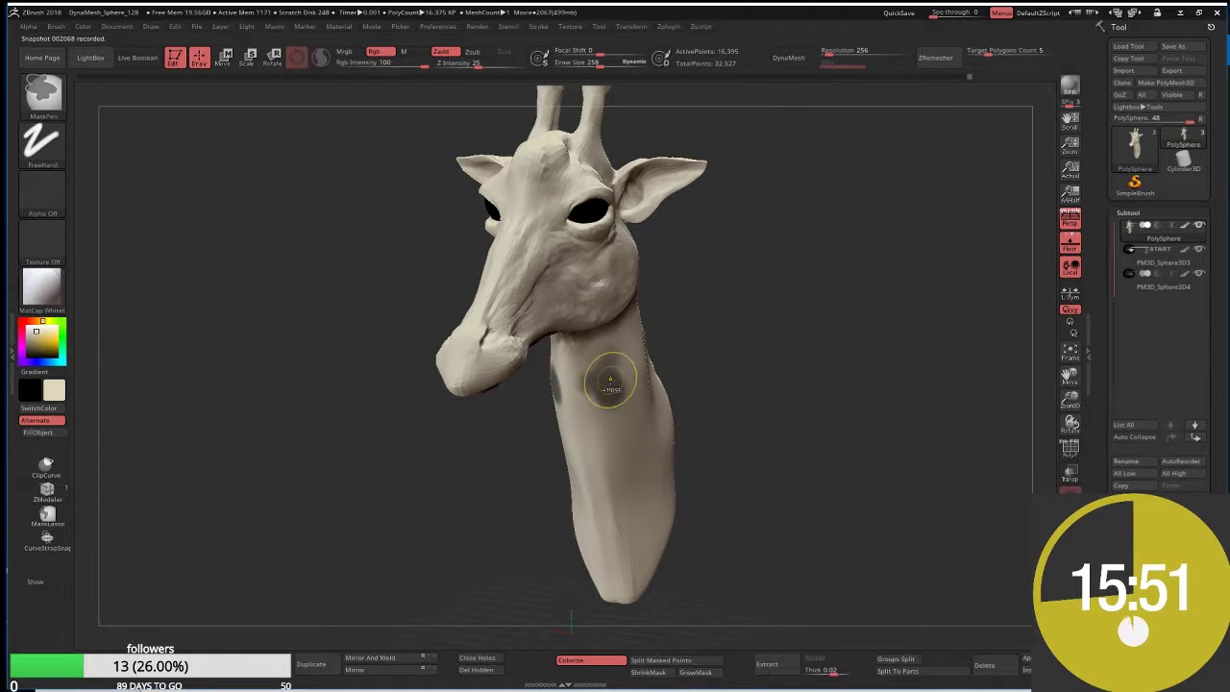
left_click(610, 382, "ctrl")
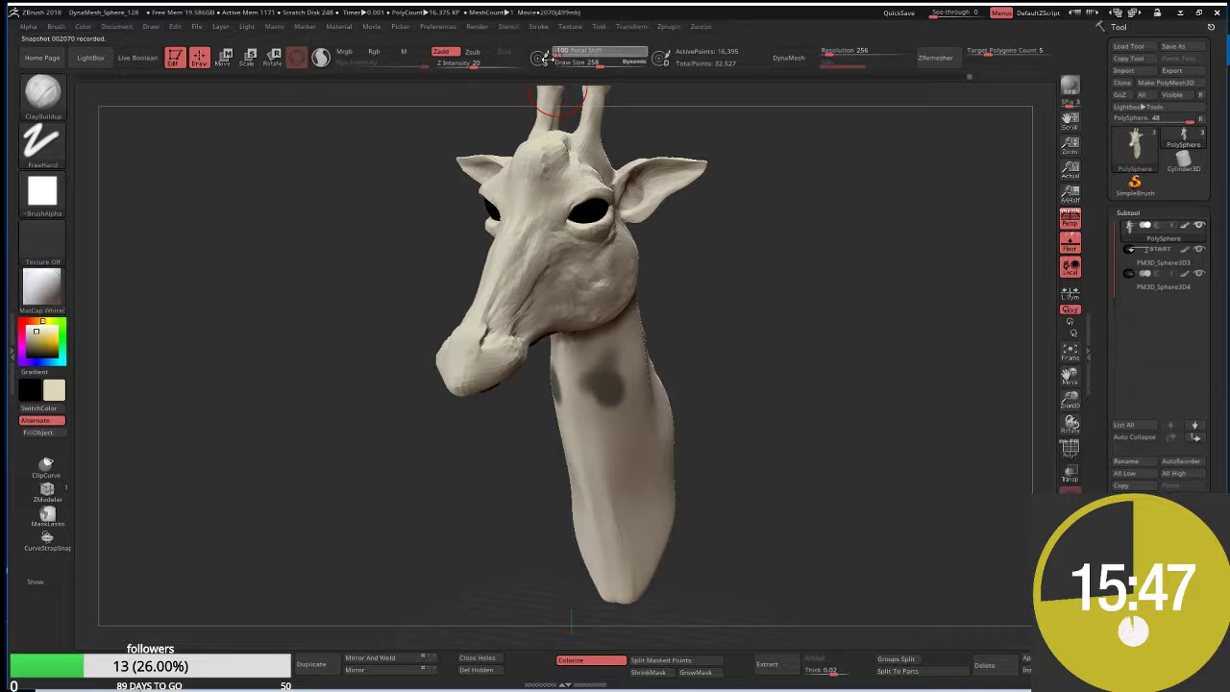
left_click(600, 374, "ctrl")
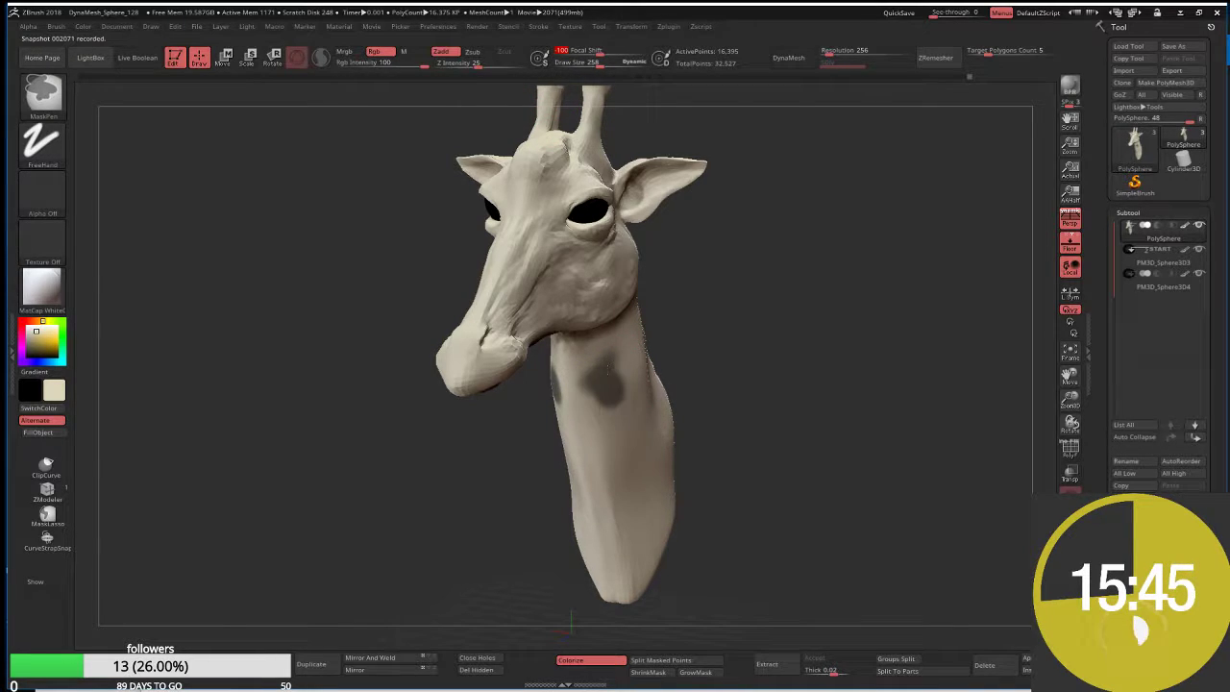
left_click(602, 377, "ctrl")
left_click(598, 389, "ctrl")
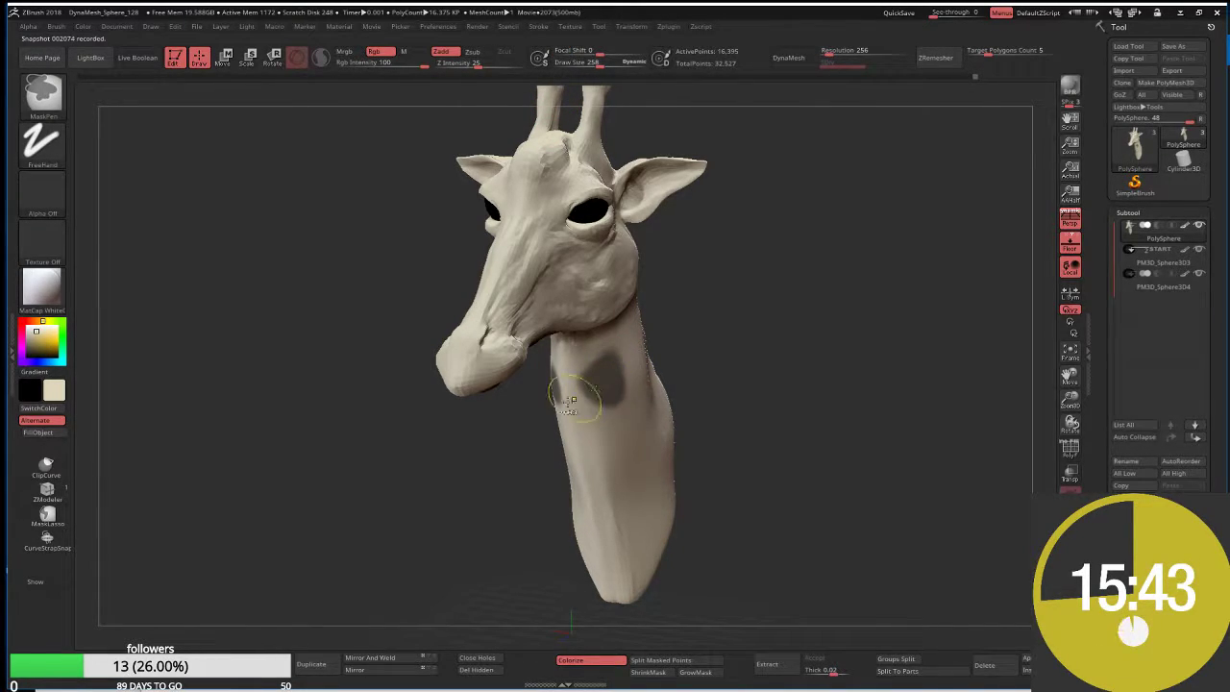
left_click_drag(730, 402, 788, 403)
left_click(545, 387, "ctrl")
left_click(599, 380, "ctrl")
left_click(577, 423, "ctrl")
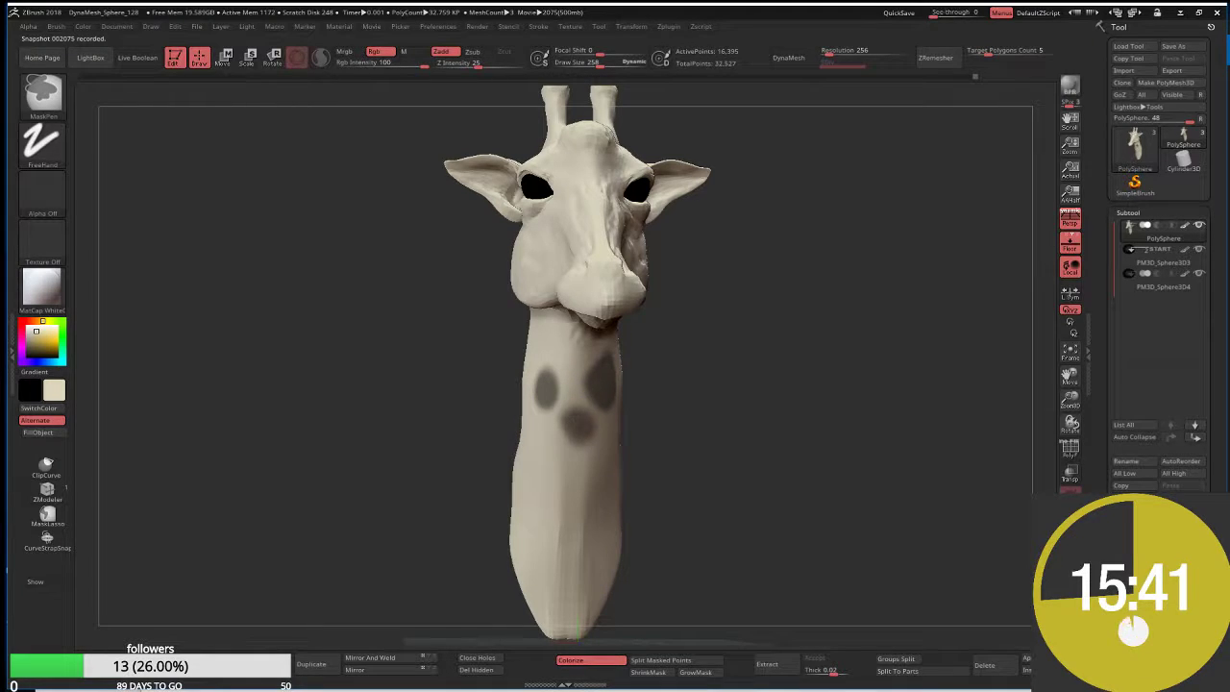
left_click(578, 425, "ctrl")
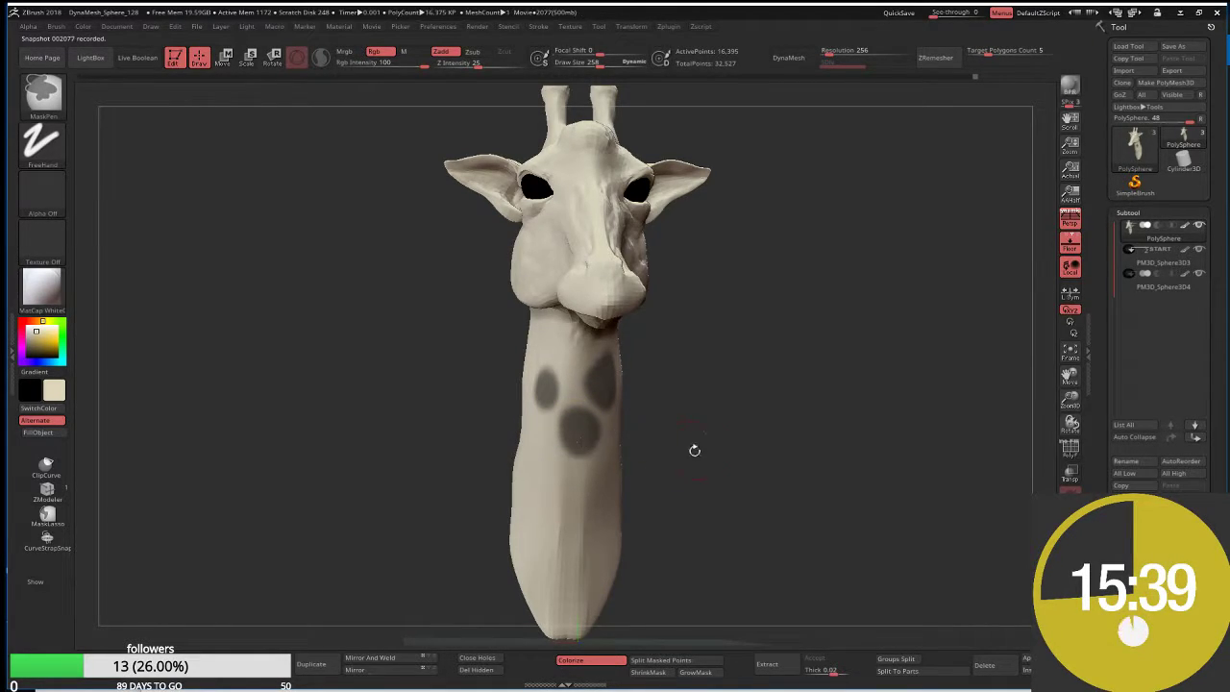
left_click_drag(695, 452, 629, 442)
left_click(630, 441, "ctrl")
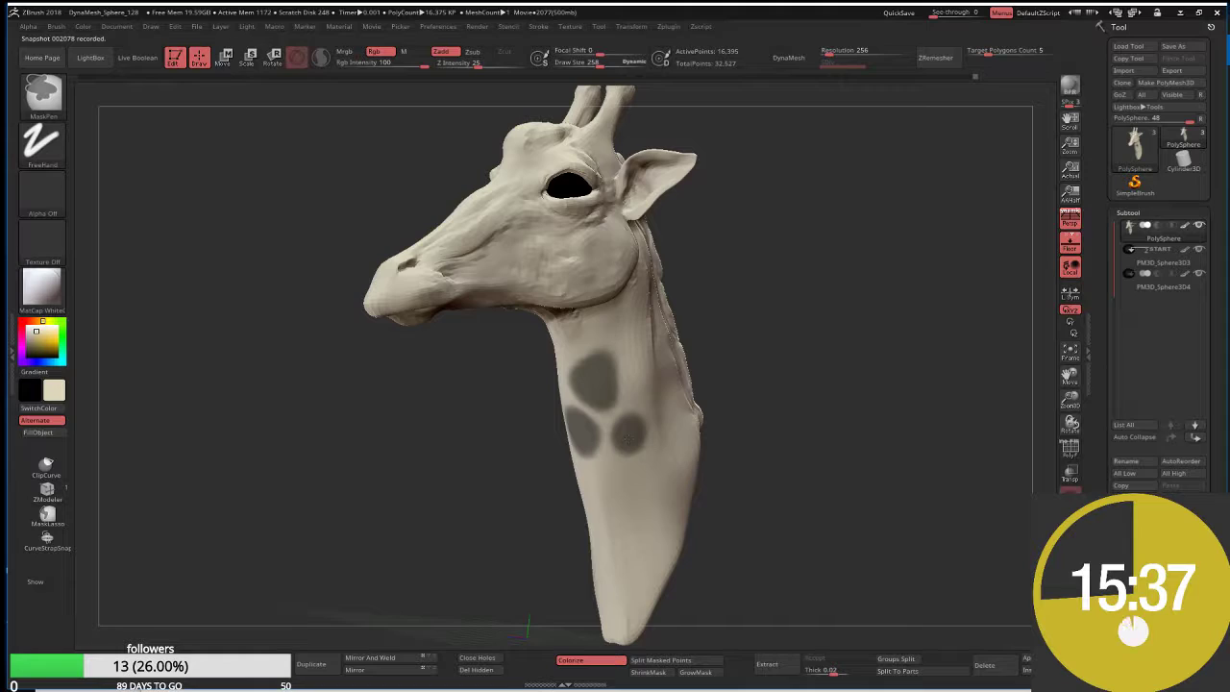
key("ctrl")
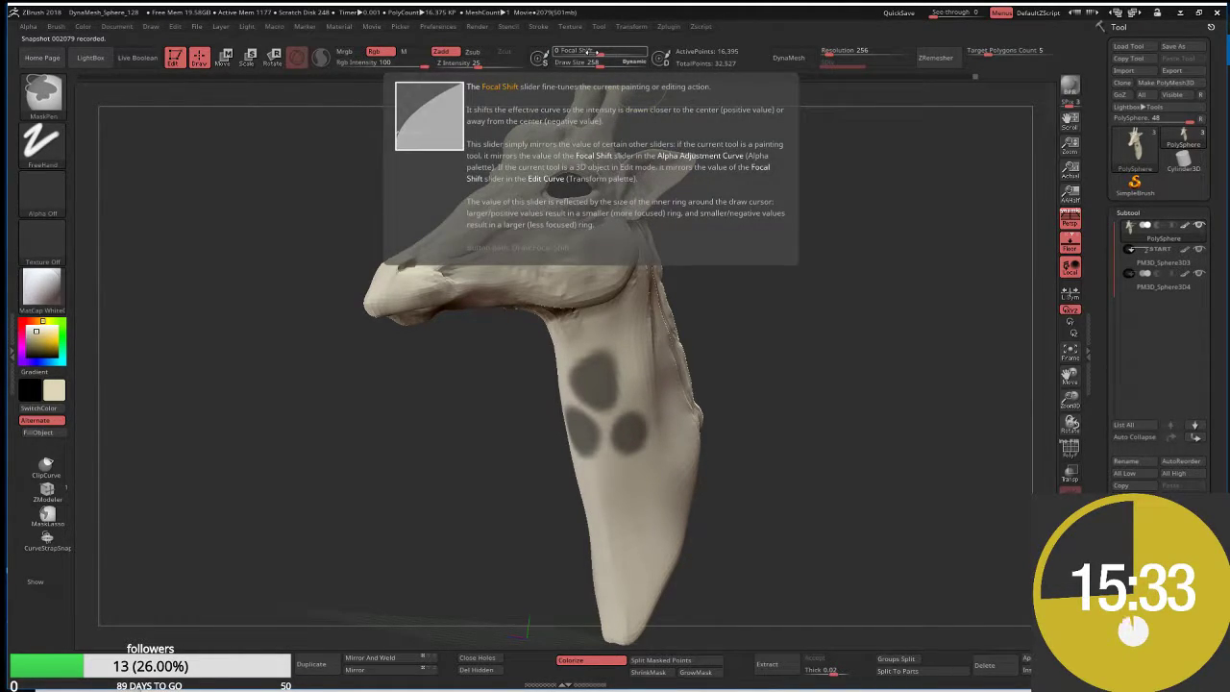
left_click(641, 384, "ctrl")
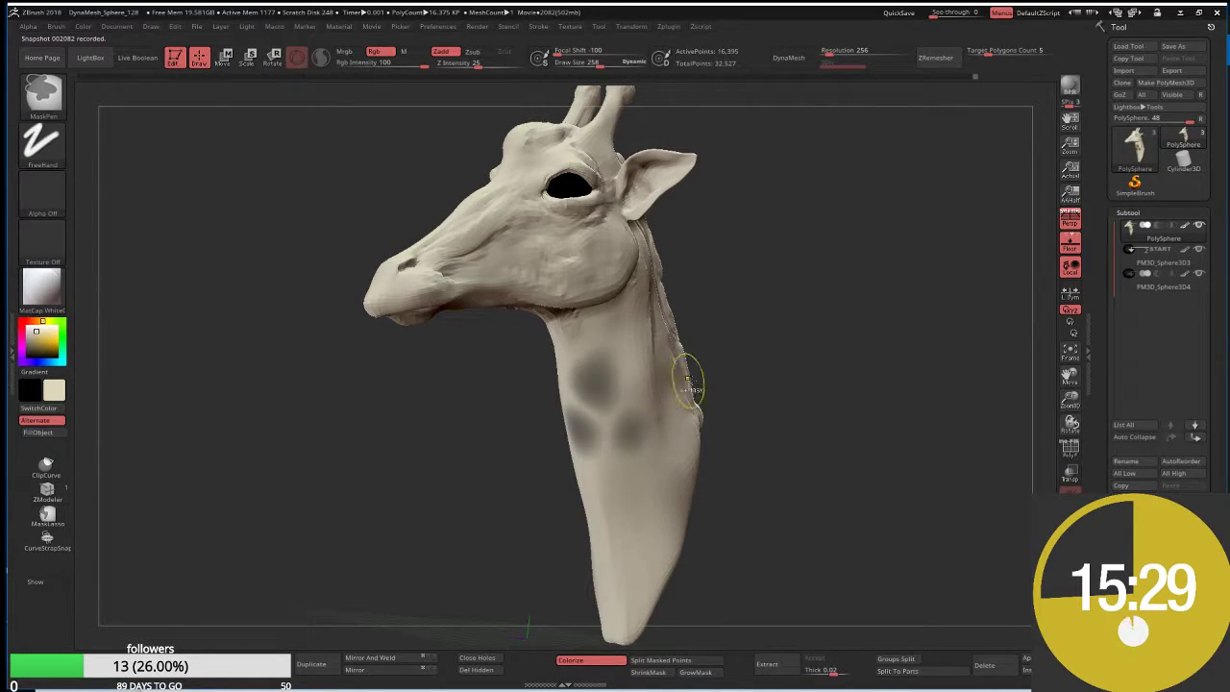
left_click(688, 382, "ctrl+alt")
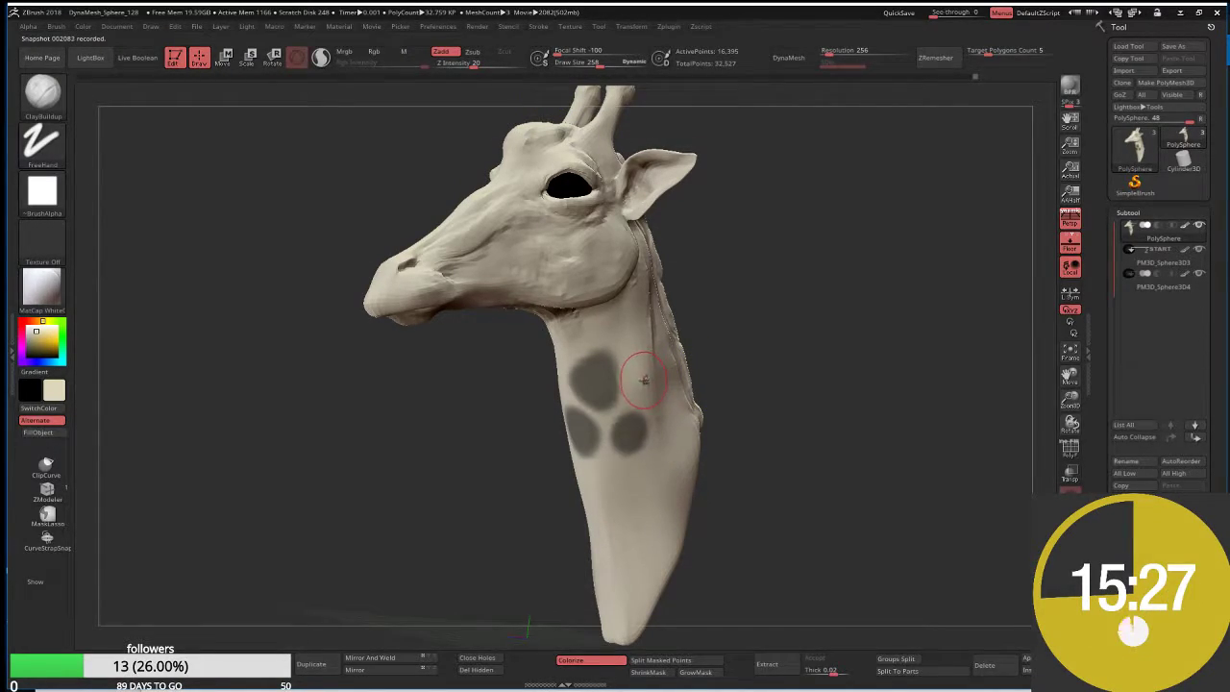
key("ctrl")
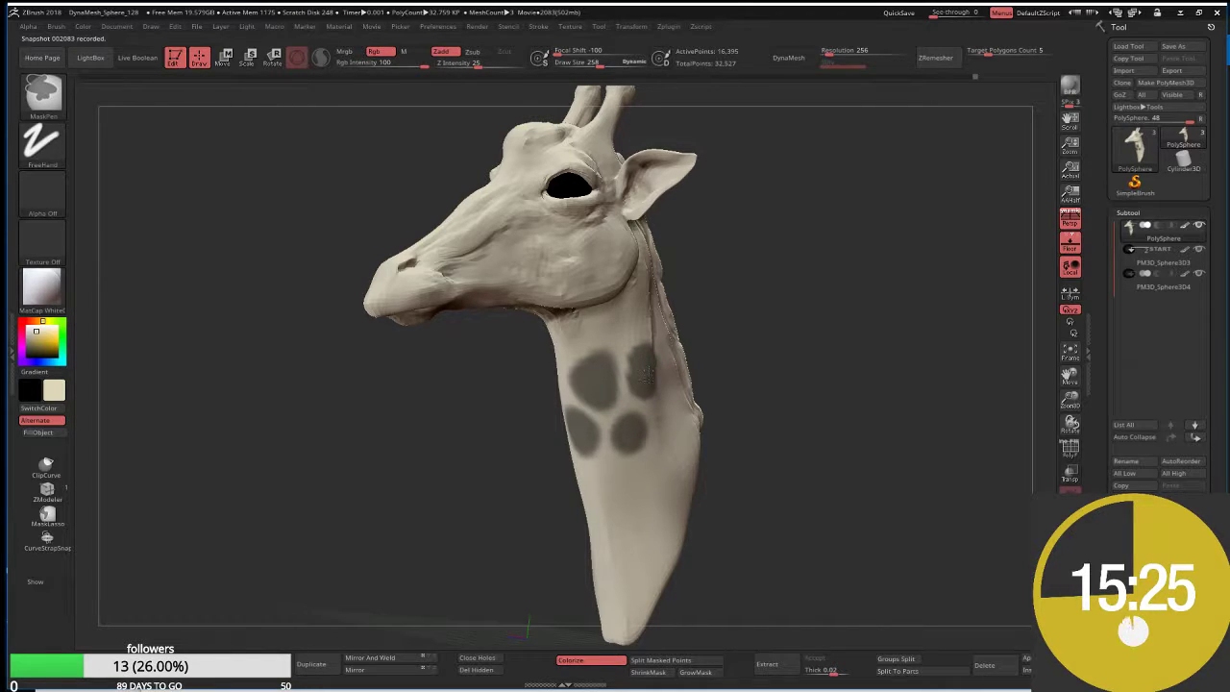
left_click_drag(797, 346, 724, 371)
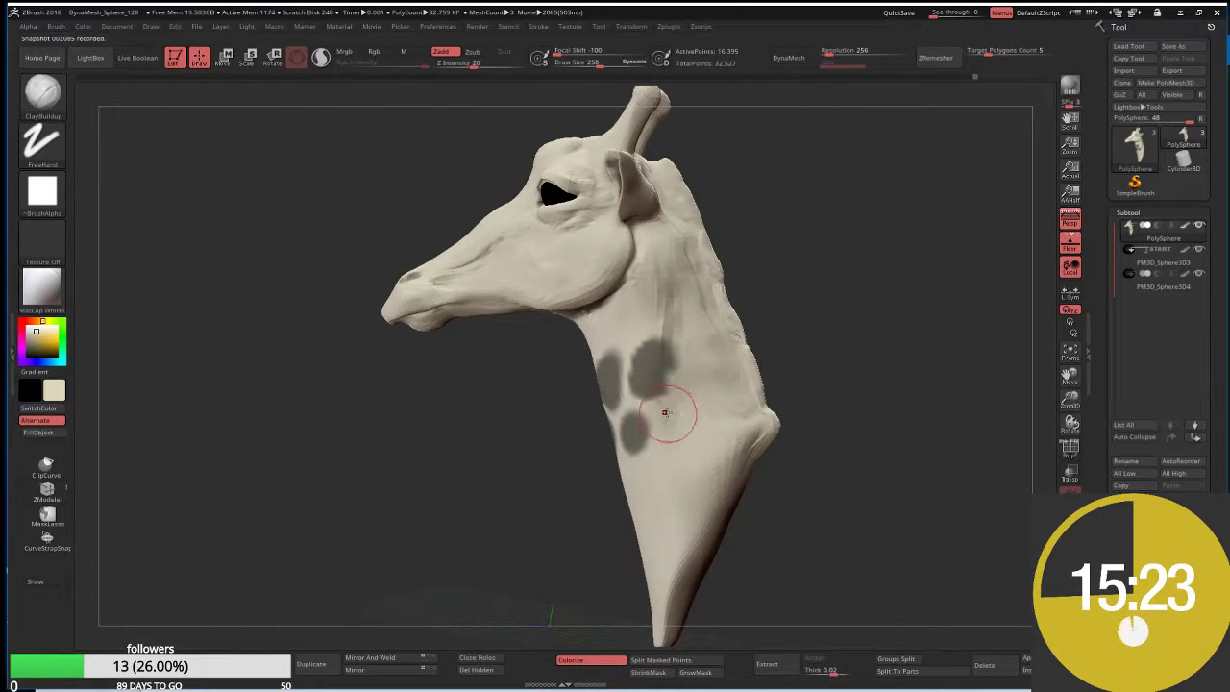
key("ctrl")
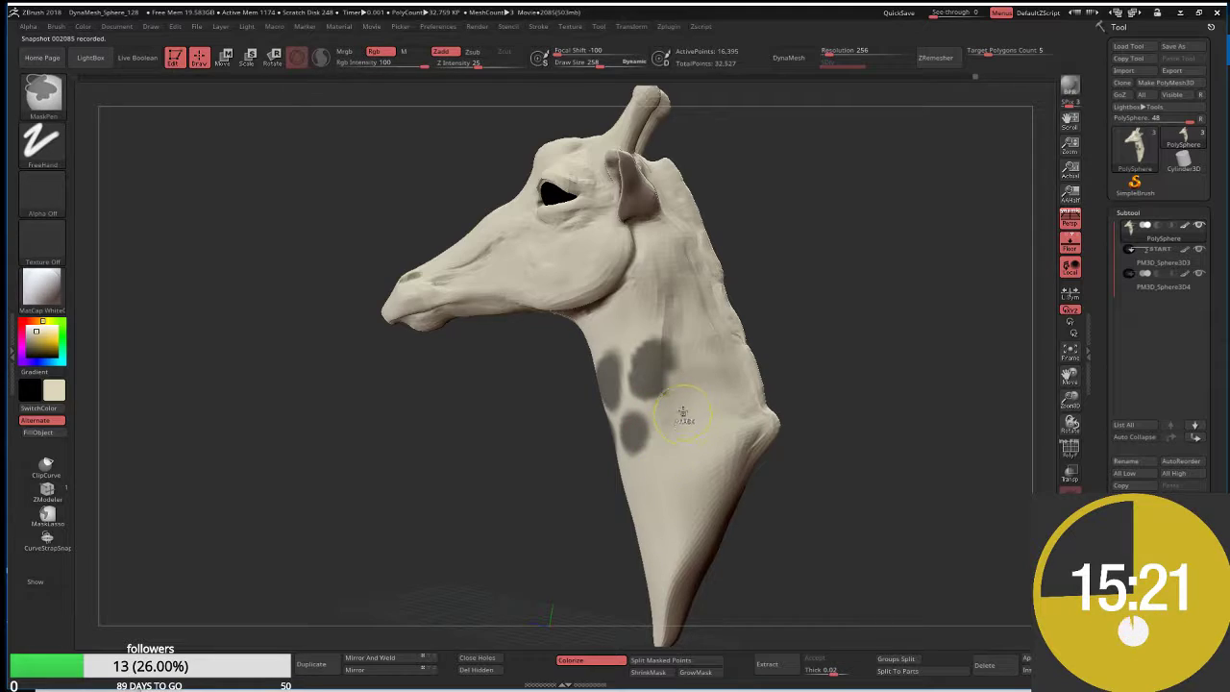
mouse_move(682, 413)
left_mouse_down("ctrl")
mouse_move(697, 411)
mouse_move(699, 434)
left_mouse_up("ctrl")
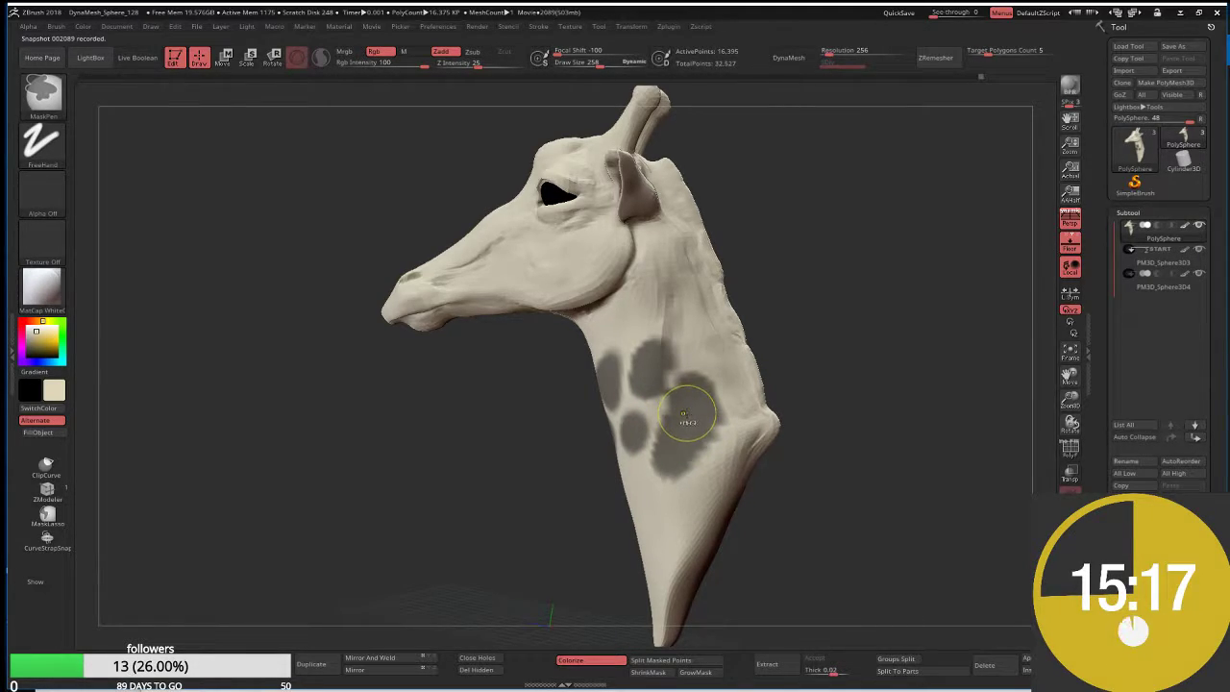
left_click_drag(692, 452, 744, 406, "ctrl+alt")
left_click_drag(663, 370, 743, 401, "ctrl+alt")
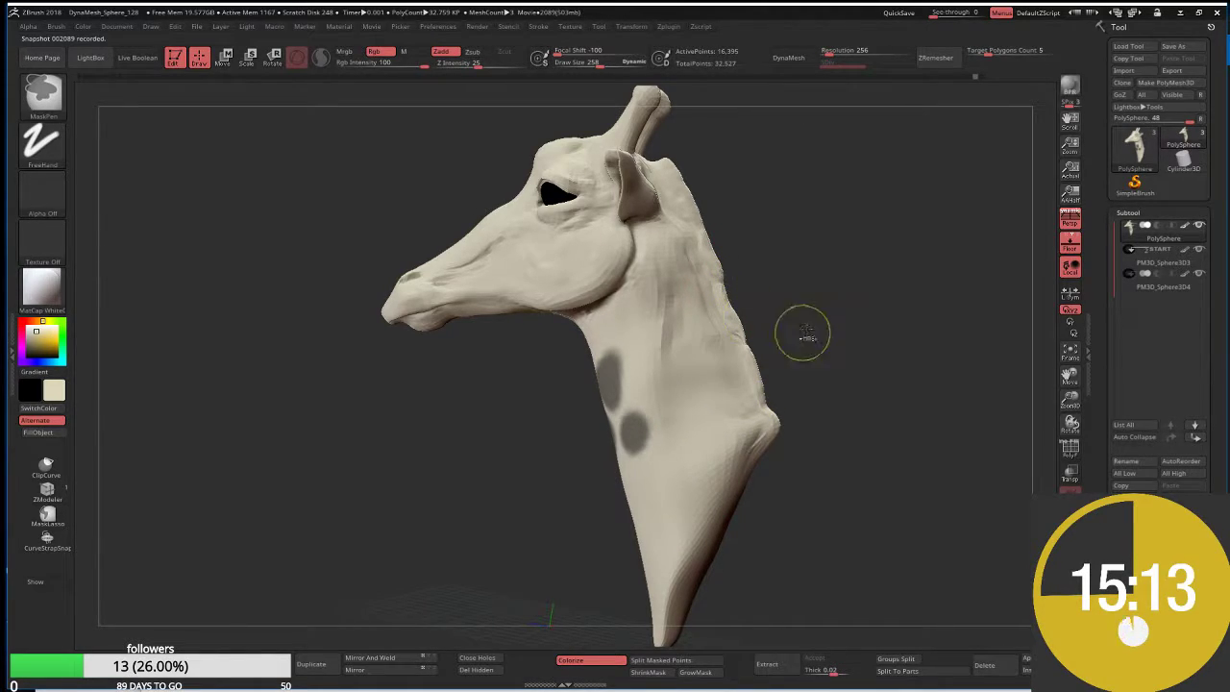
left_click_drag(838, 280, 854, 231, "ctrl")
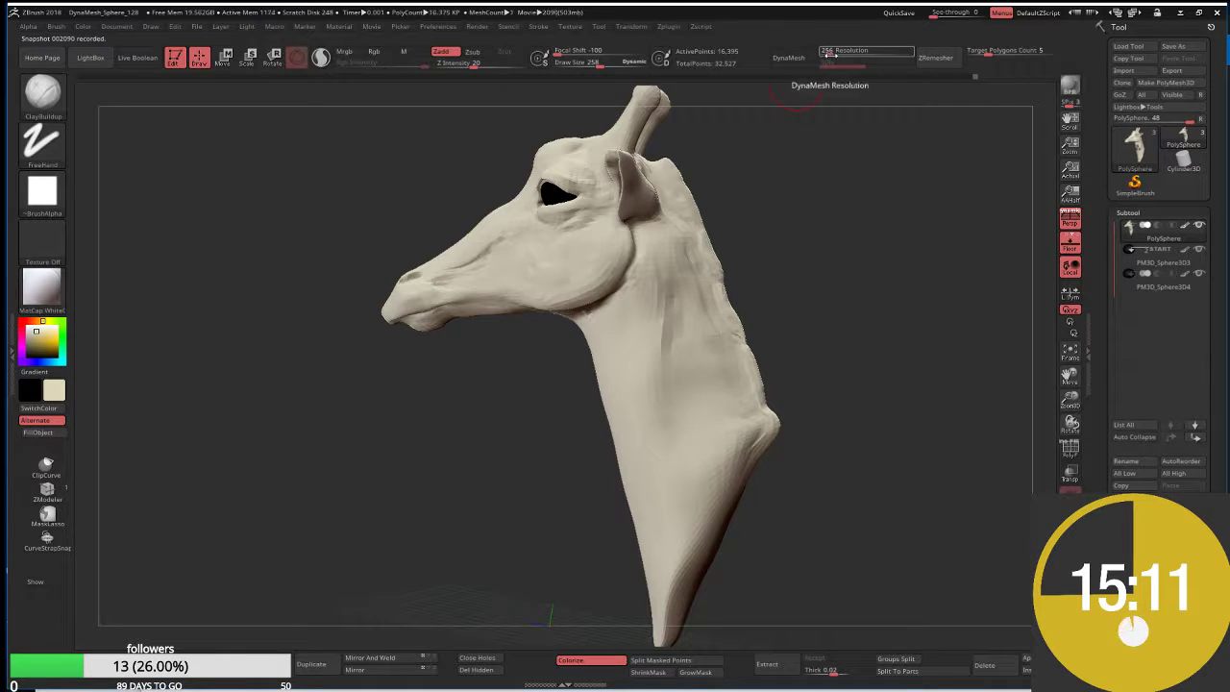
Subdivide the giraffe mesh with Ctrl+D toward SDiv 4
left_click_drag(767, 184, 807, 201)
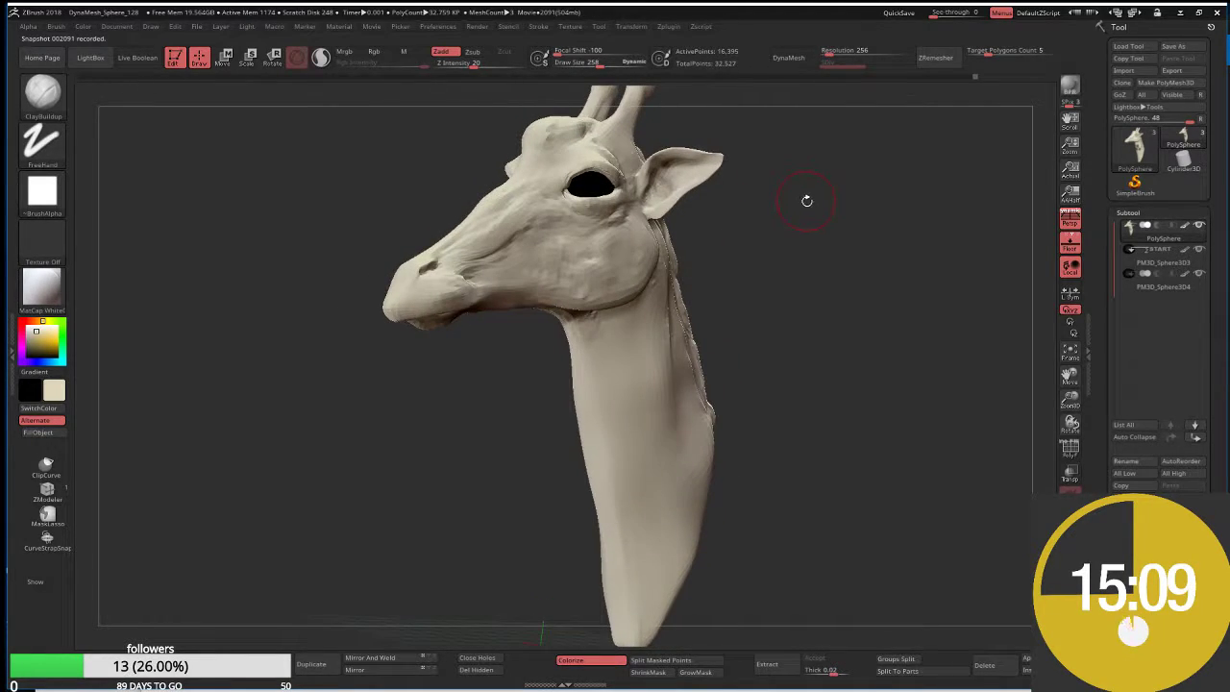
key("ctrl")
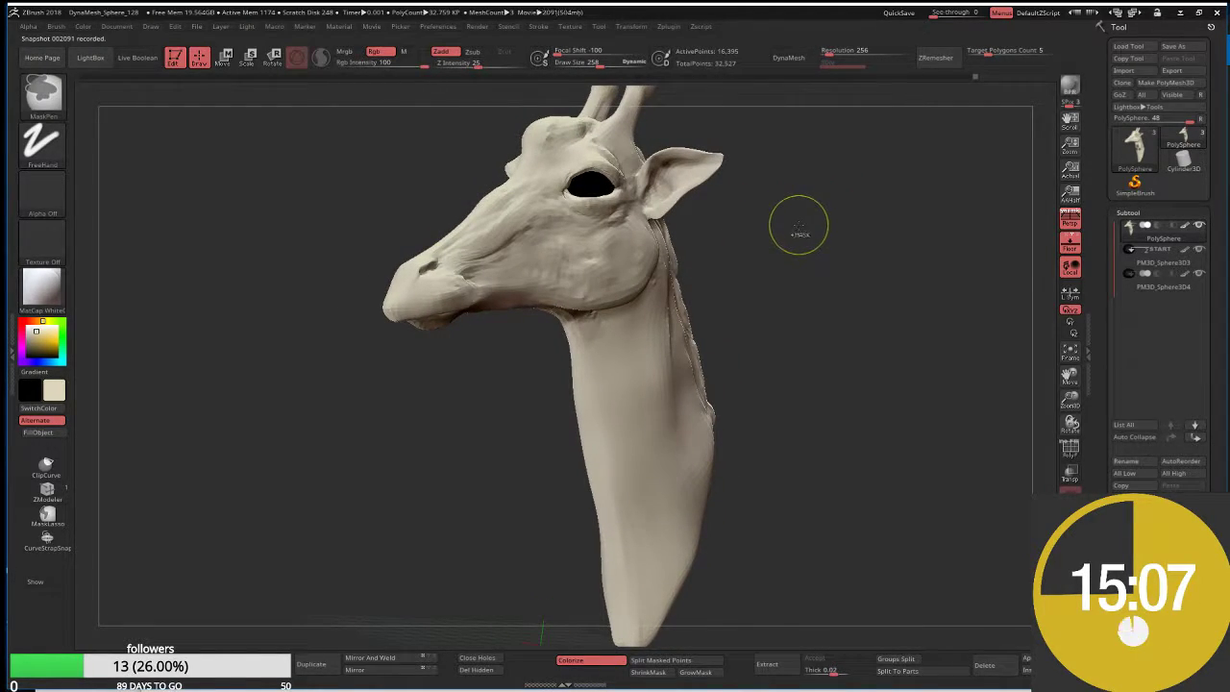
key("ctrl+d")
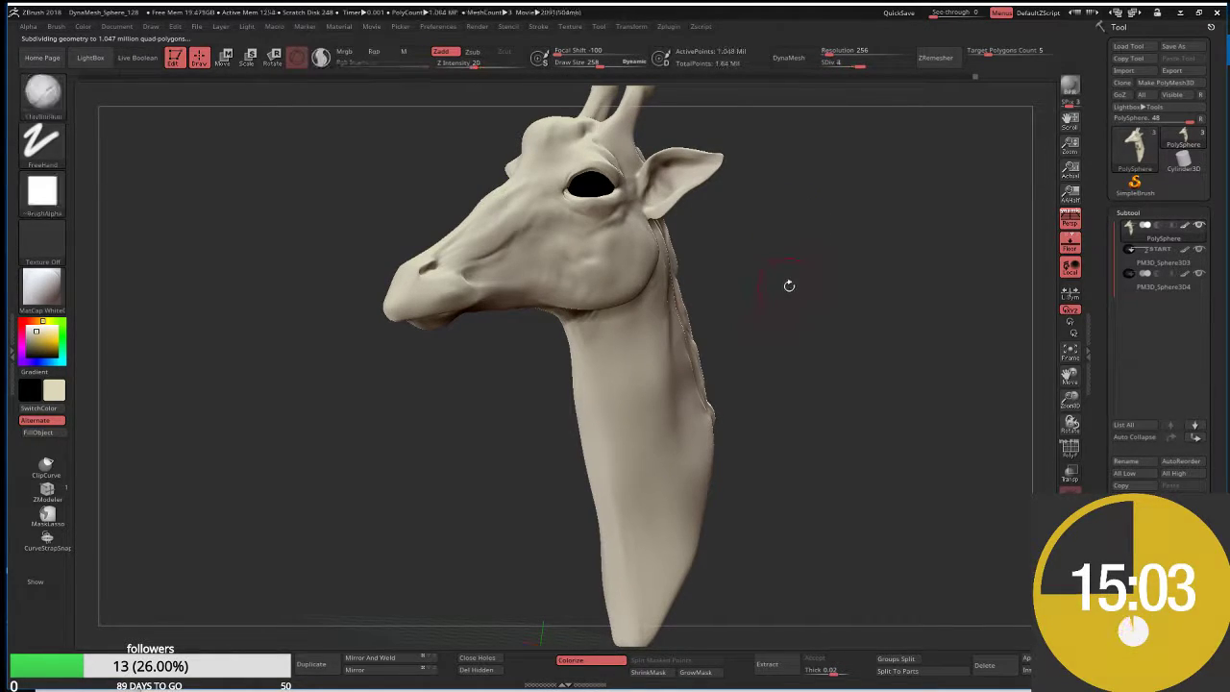
key("ctrl+d")
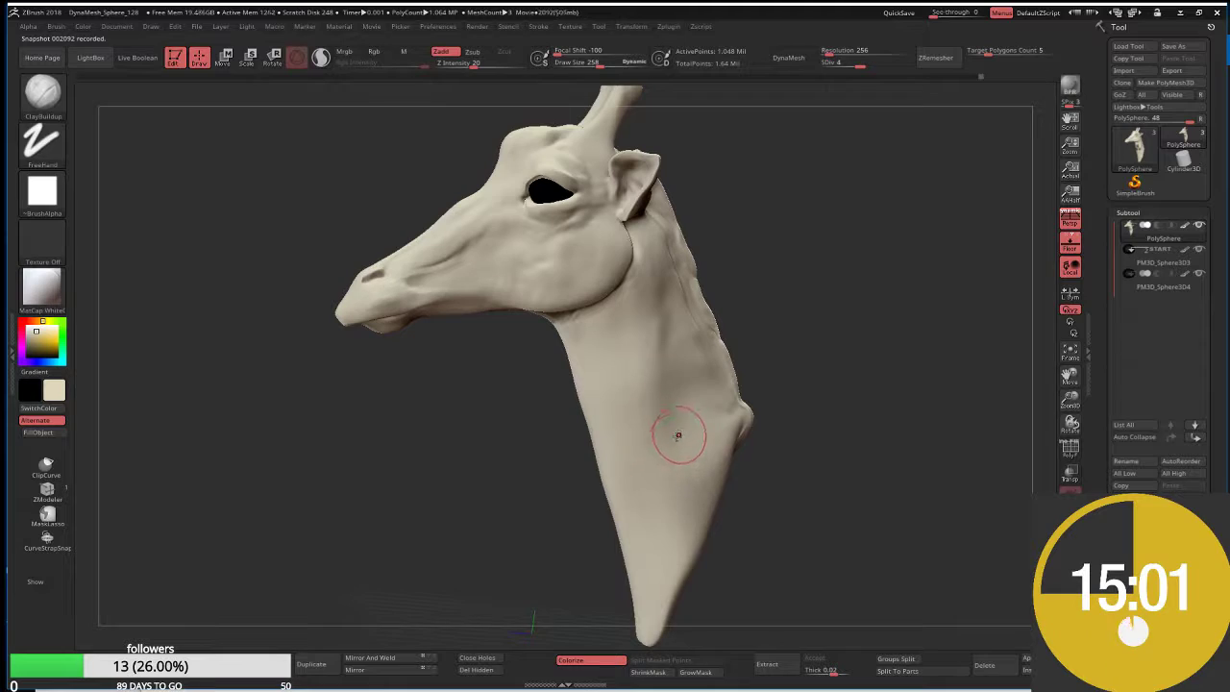
Mask a blob on the lower neck and trim it into an angular patch
key("ctrl")
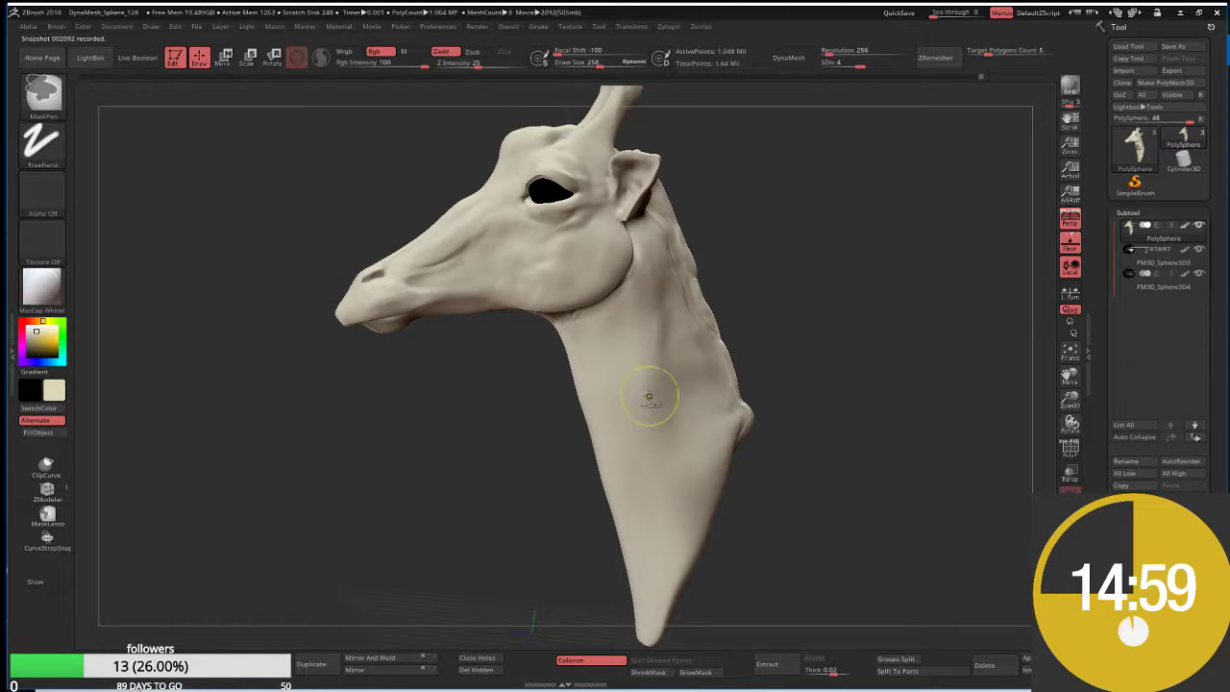
left_click_drag(648, 396, 645, 422, "ctrl")
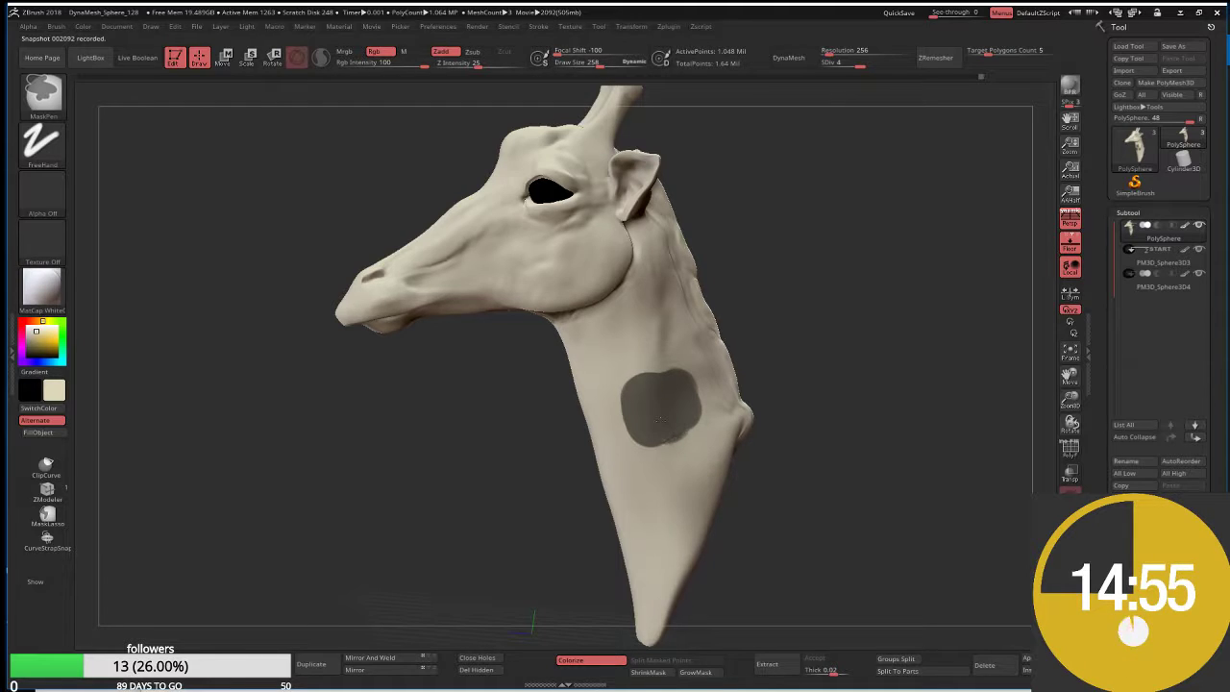
left_click_drag(658, 418, 680, 411, "ctrl")
left_click_drag(622, 371, 609, 403, "ctrl+alt")
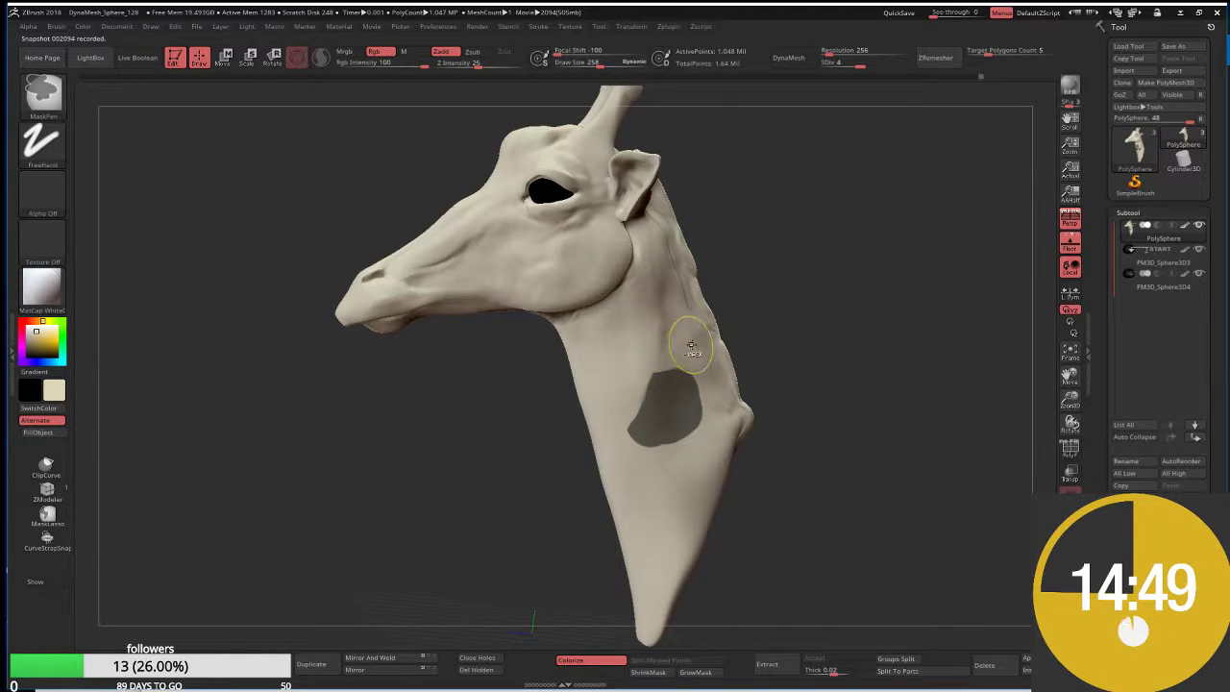
left_click_drag(684, 348, 677, 354, "ctrl+alt")
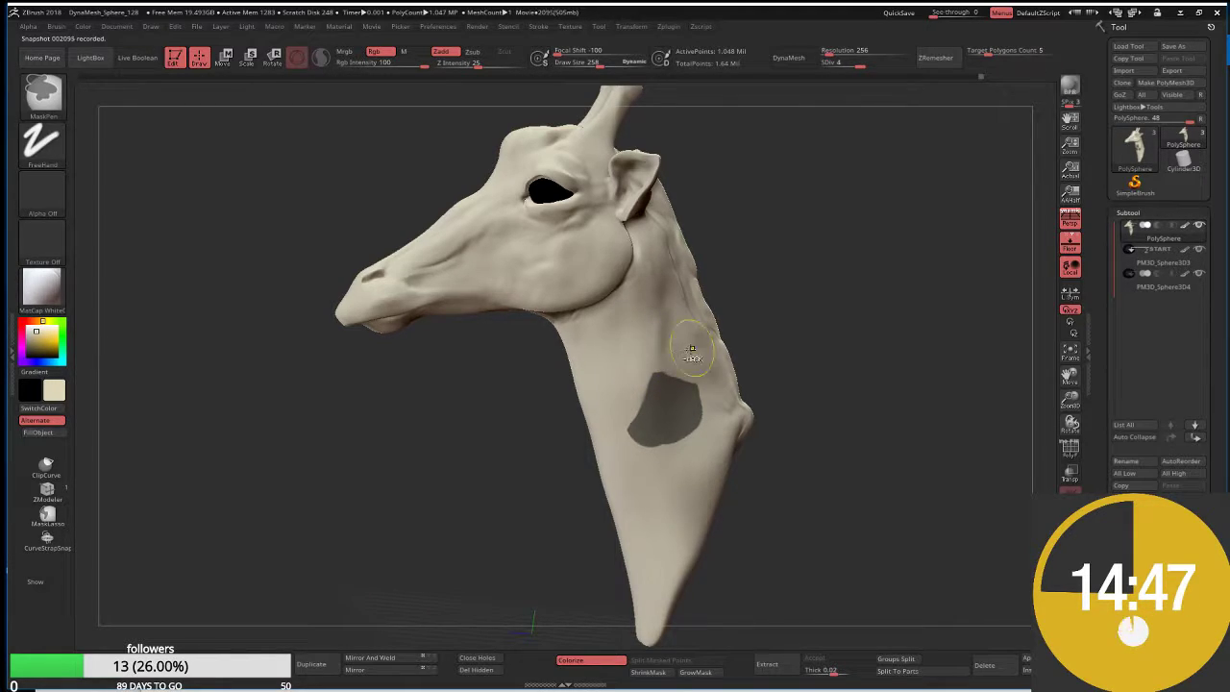
left_click_drag(652, 450, 635, 452, "ctrl+alt")
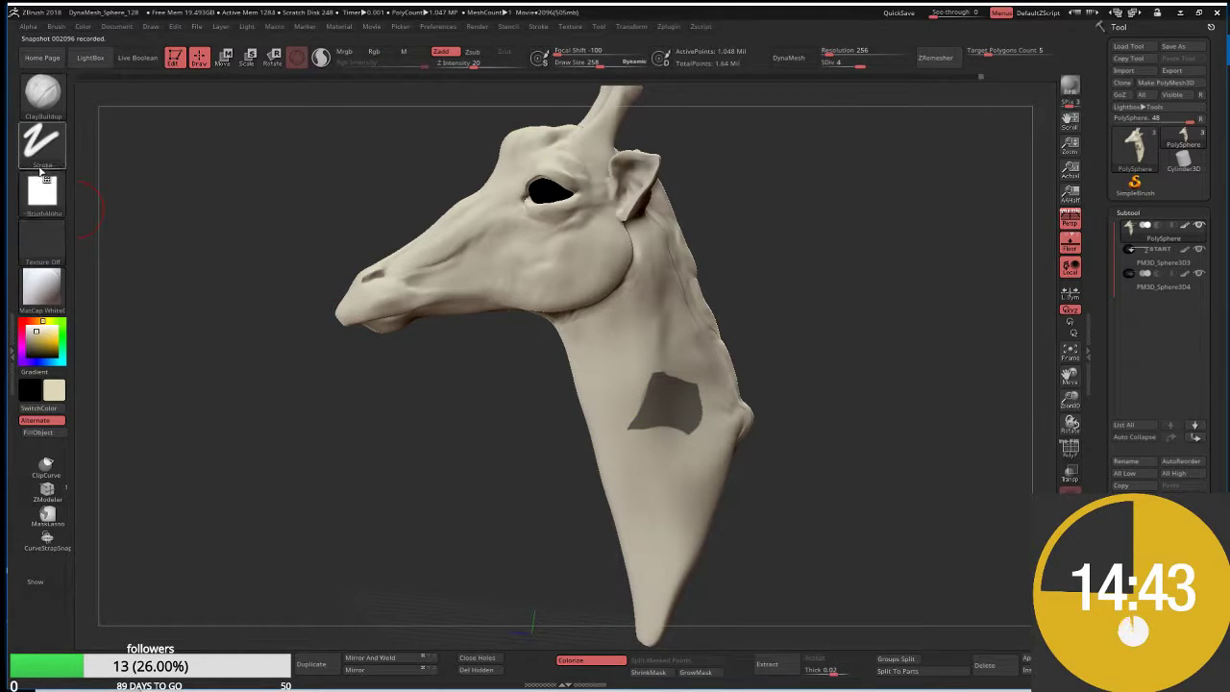
Give the MaskPen brush Alpha 62 and the DragRect stroke
left_click(41, 200)
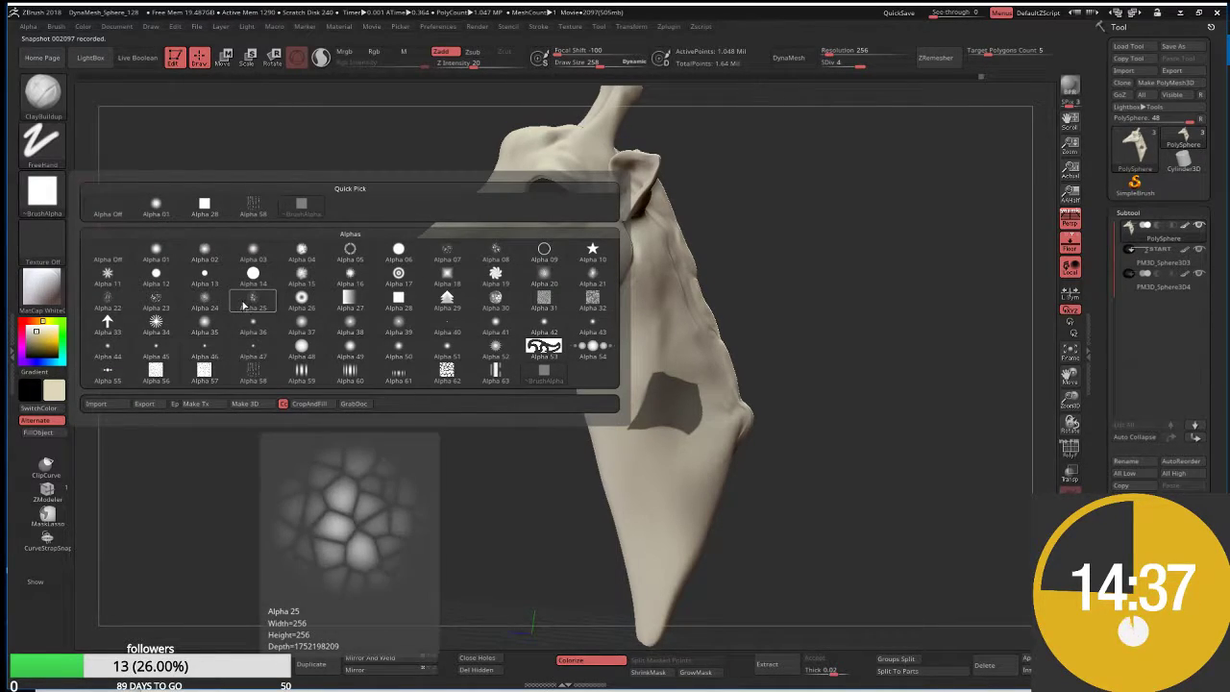
mouse_move(446, 373)
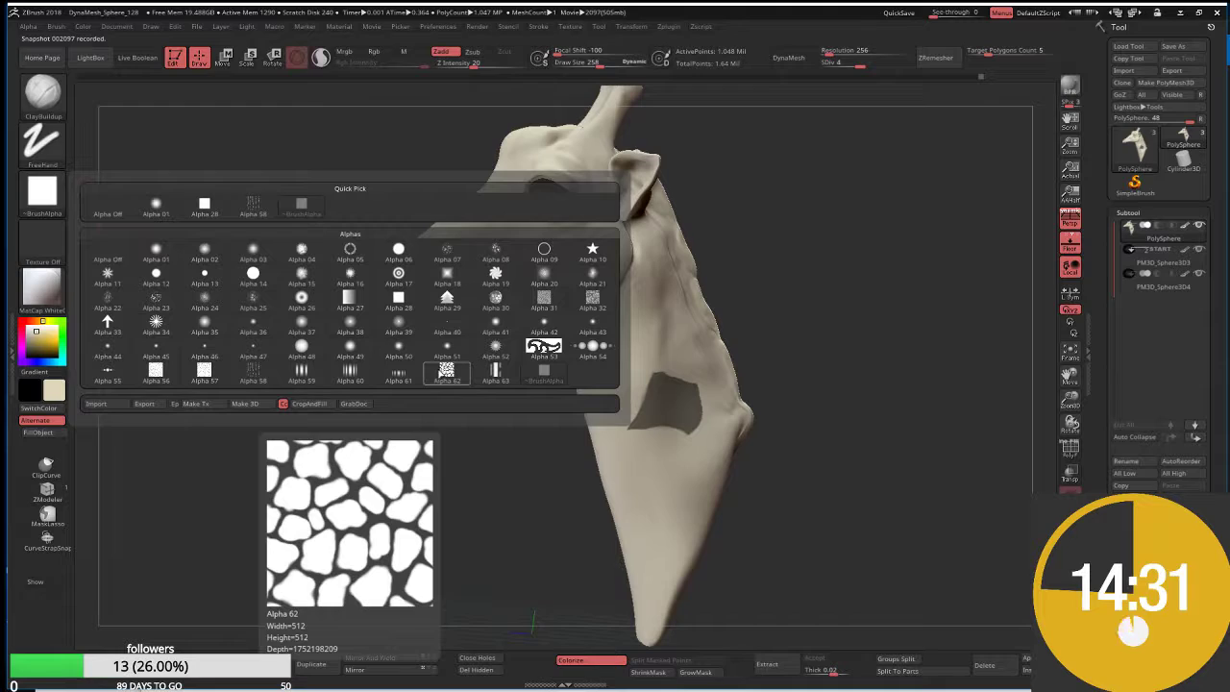
left_click(447, 371)
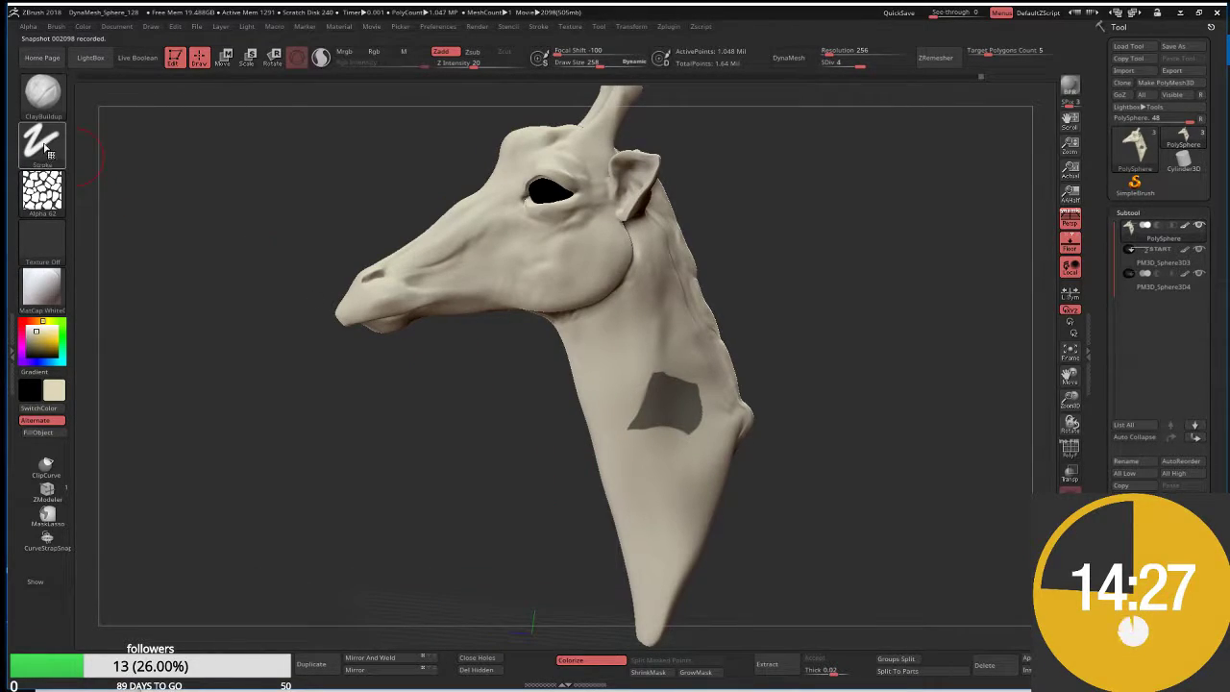
left_click(45, 146)
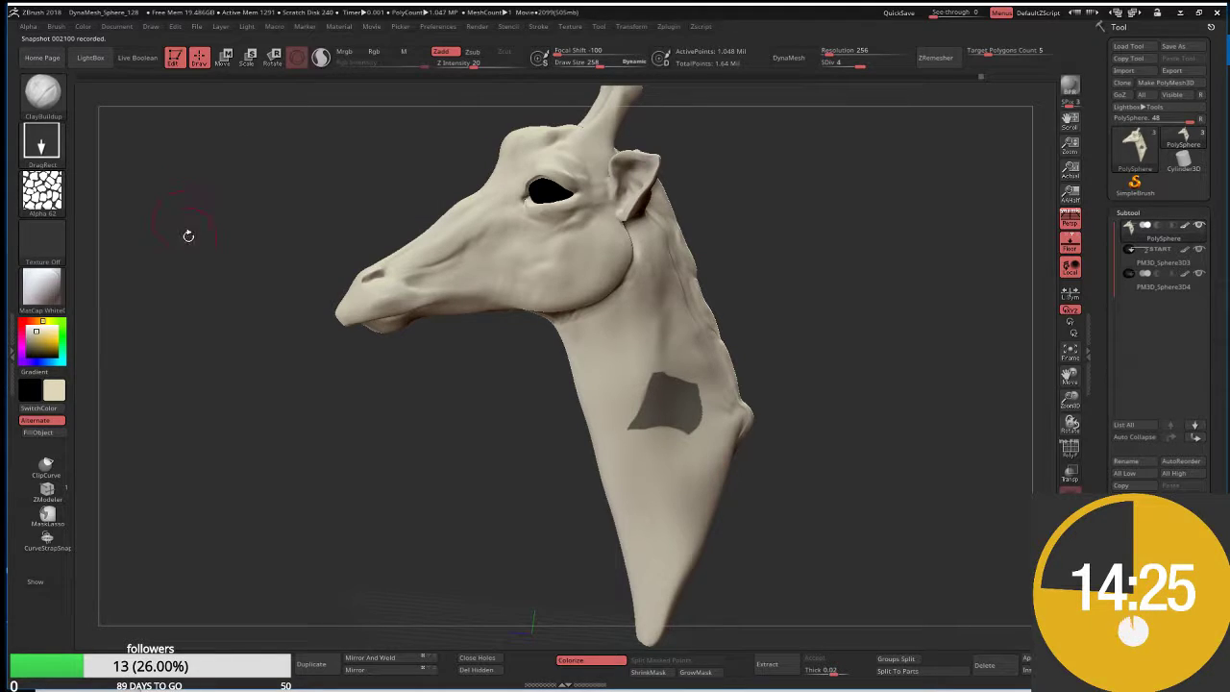
key("ctrl")
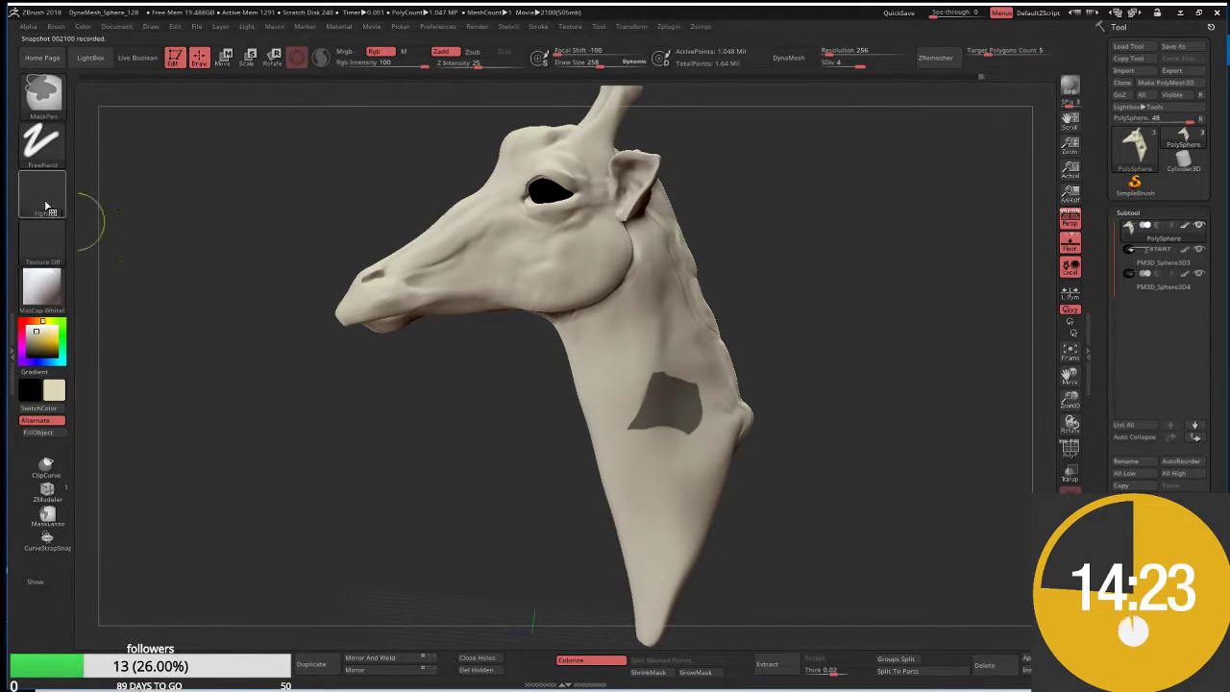
left_click(43, 194)
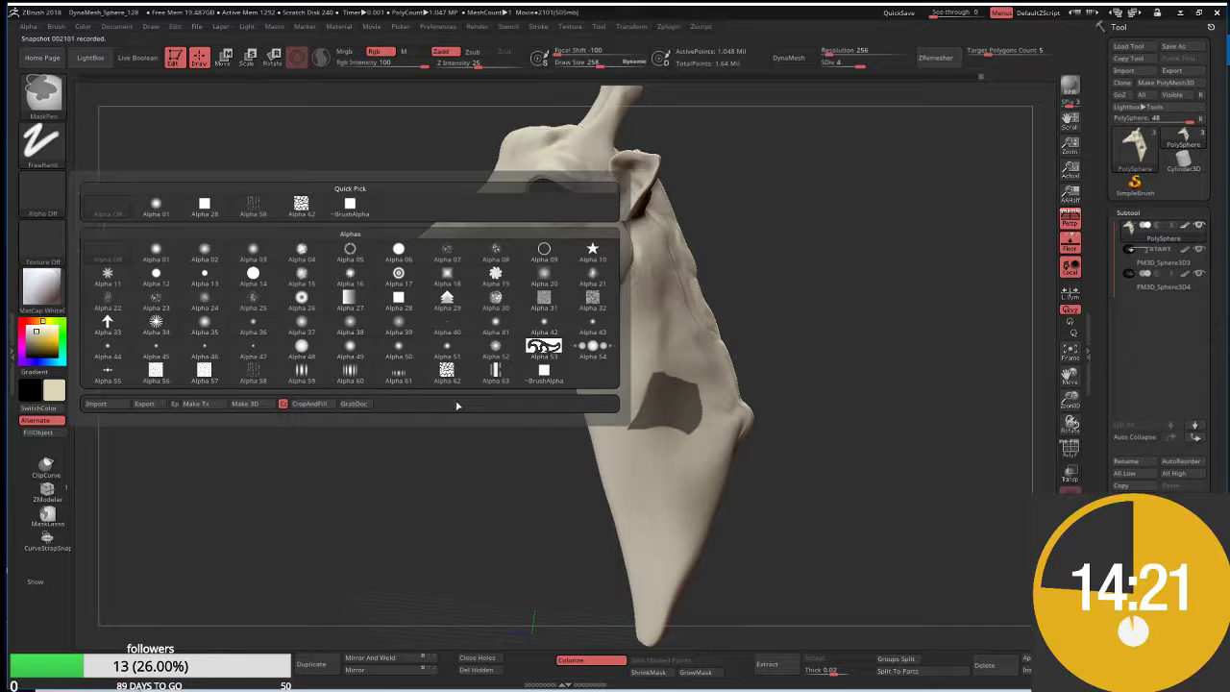
left_click(447, 373)
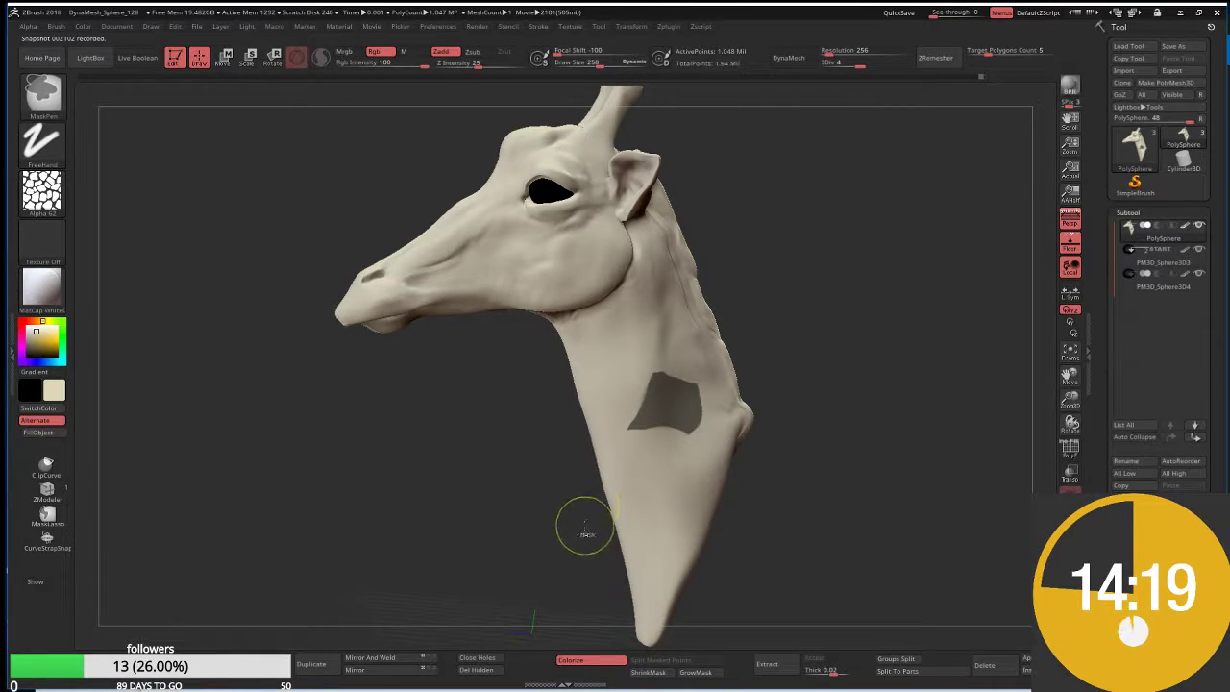
left_click(42, 142)
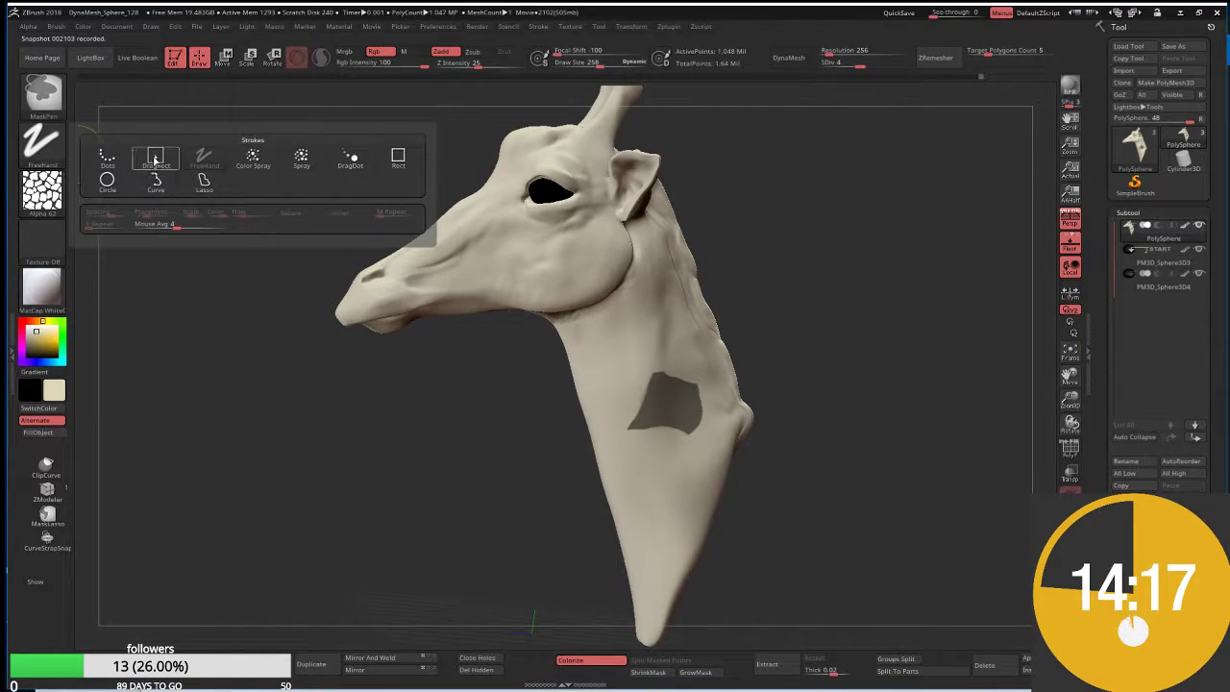
left_click(155, 160)
Stamp the giraffe-spot mask over the lower neck and orbit to check it
mouse_move(620, 475)
left_mouse_down()
mouse_move(832, 324)
mouse_move(819, 360)
mouse_move(951, 356)
mouse_move(929, 387)
mouse_move(680, 387)
mouse_move(796, 363)
left_mouse_up()
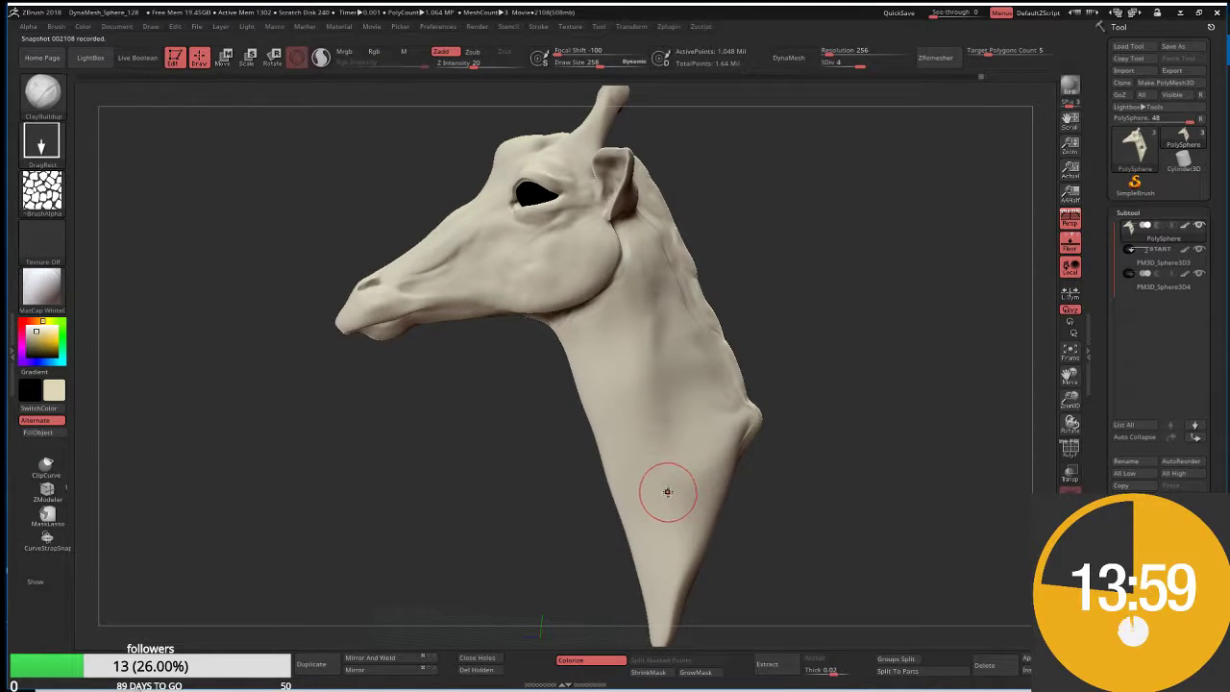
mouse_move(667, 491)
left_mouse_down("ctrl")
mouse_move(783, 373)
mouse_move(834, 402)
left_mouse_up("ctrl")
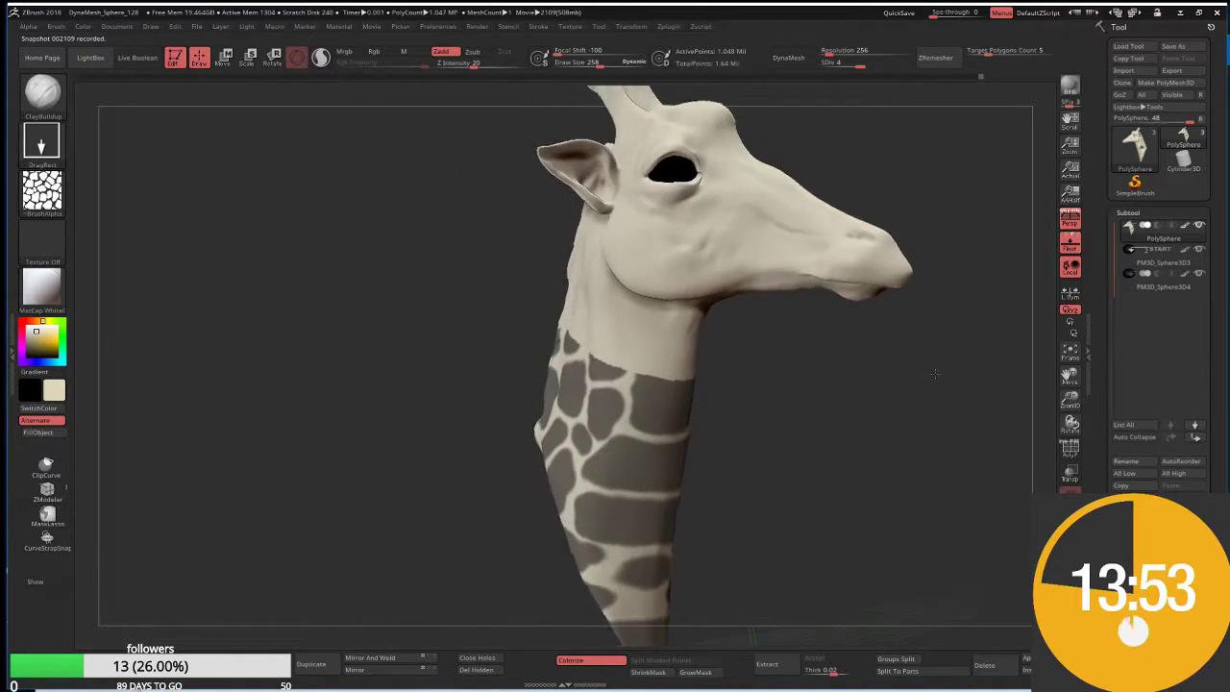
mouse_move(934, 374)
left_mouse_down()
mouse_move(938, 404)
mouse_move(896, 391)
mouse_move(826, 413)
left_mouse_up()
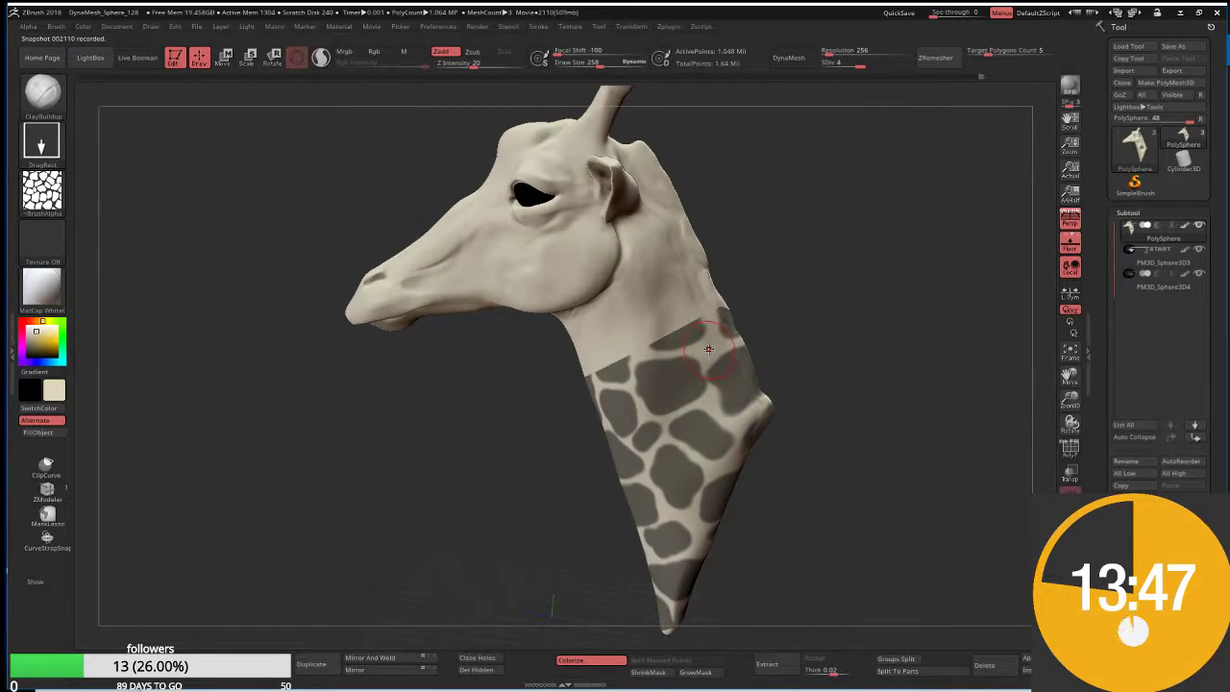
key("ctrl")
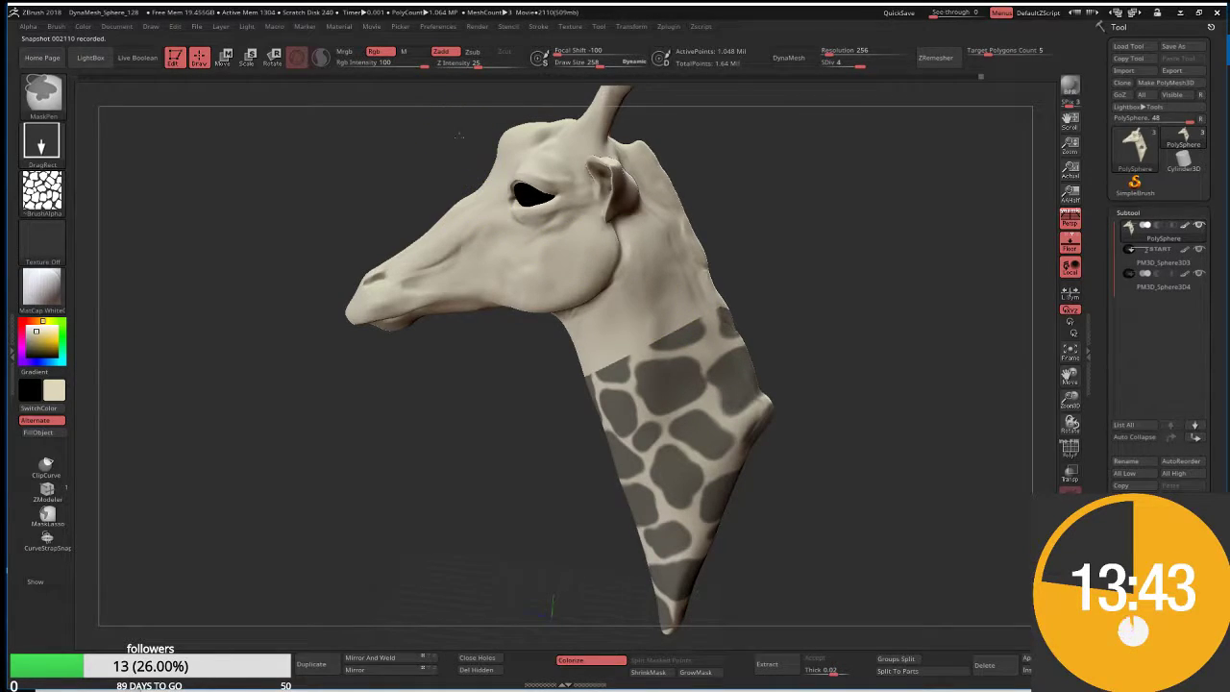
Stamp the spot mask over the head and upper neck, then touch up beside the eye
mouse_move(458, 136)
left_mouse_down("ctrl")
mouse_move(692, 365)
mouse_move(725, 370)
left_mouse_up("ctrl")
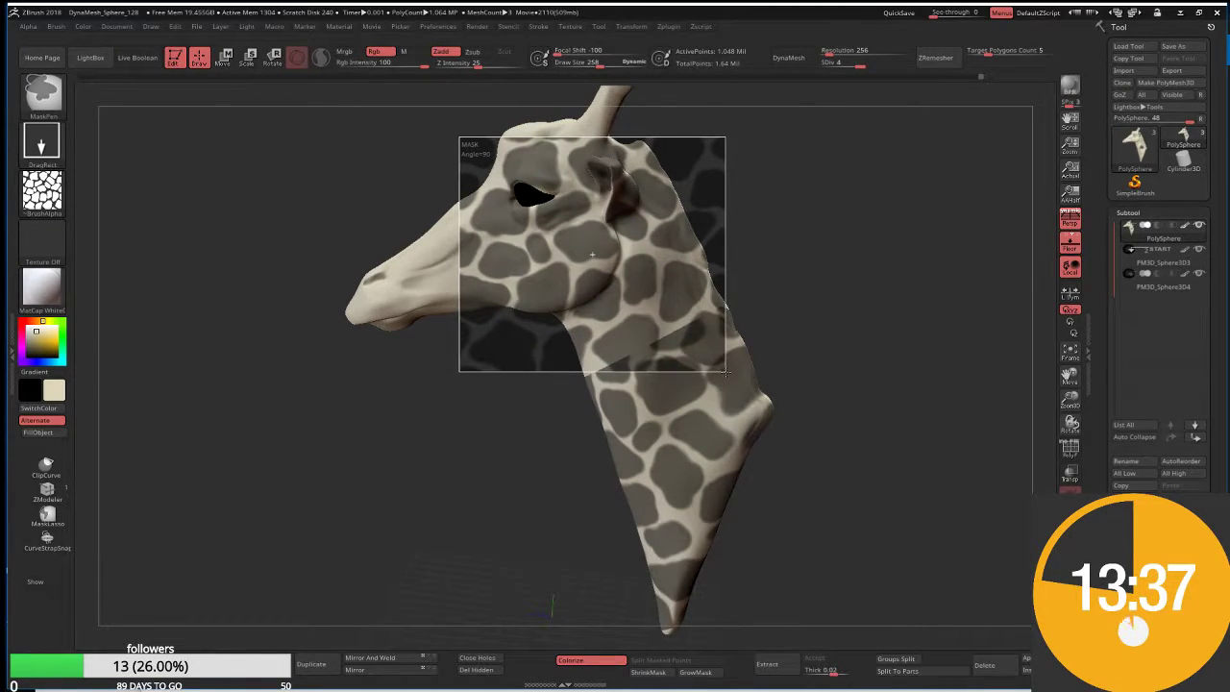
mouse_move(547, 496)
left_mouse_down()
mouse_move(654, 450)
mouse_move(649, 389)
left_mouse_up()
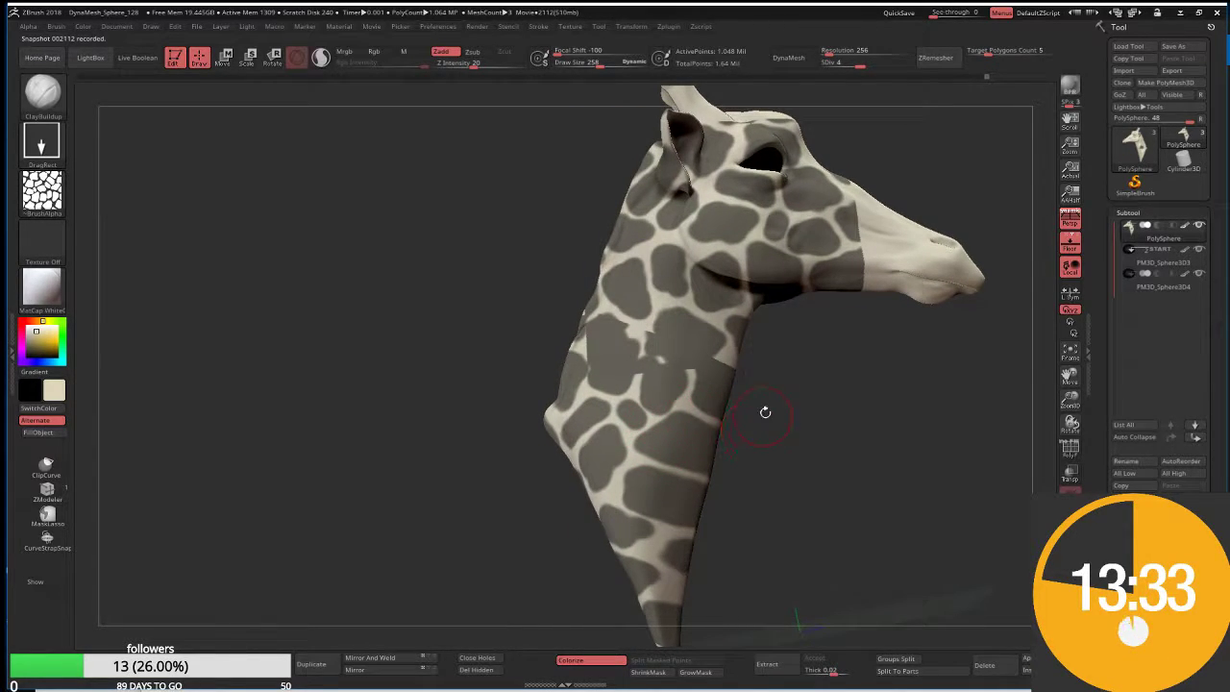
left_click_drag(764, 411, 734, 352)
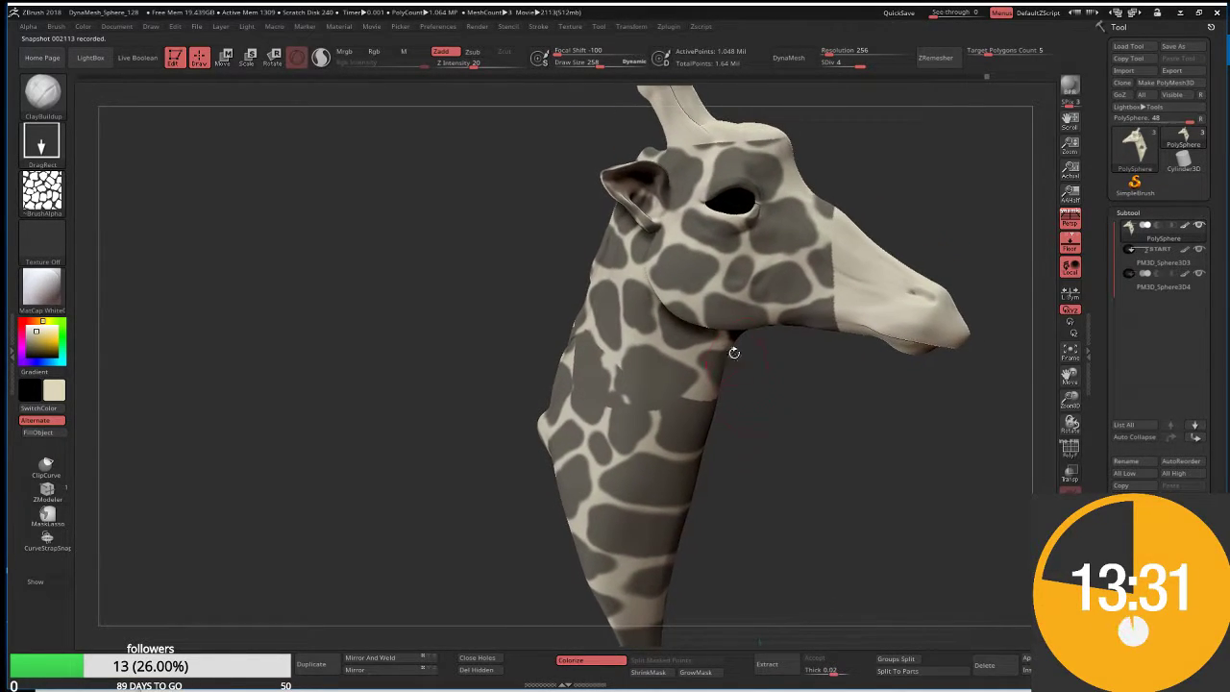
key("ctrl")
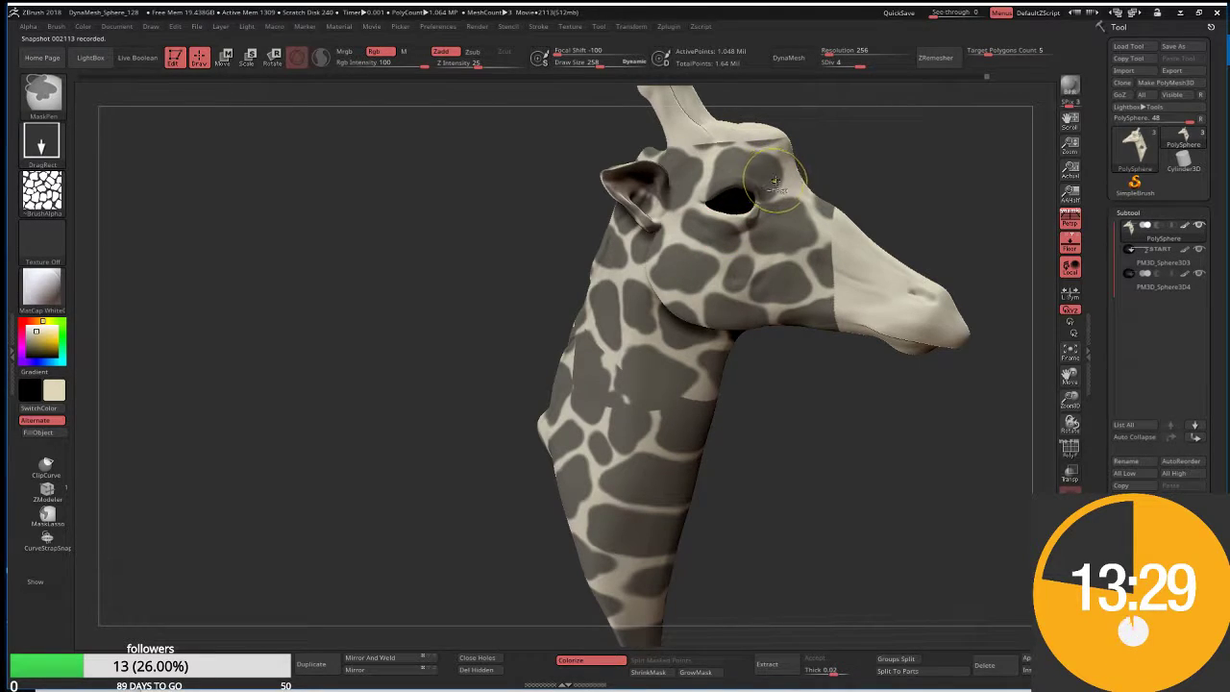
left_click_drag(774, 180, 786, 197, "ctrl")
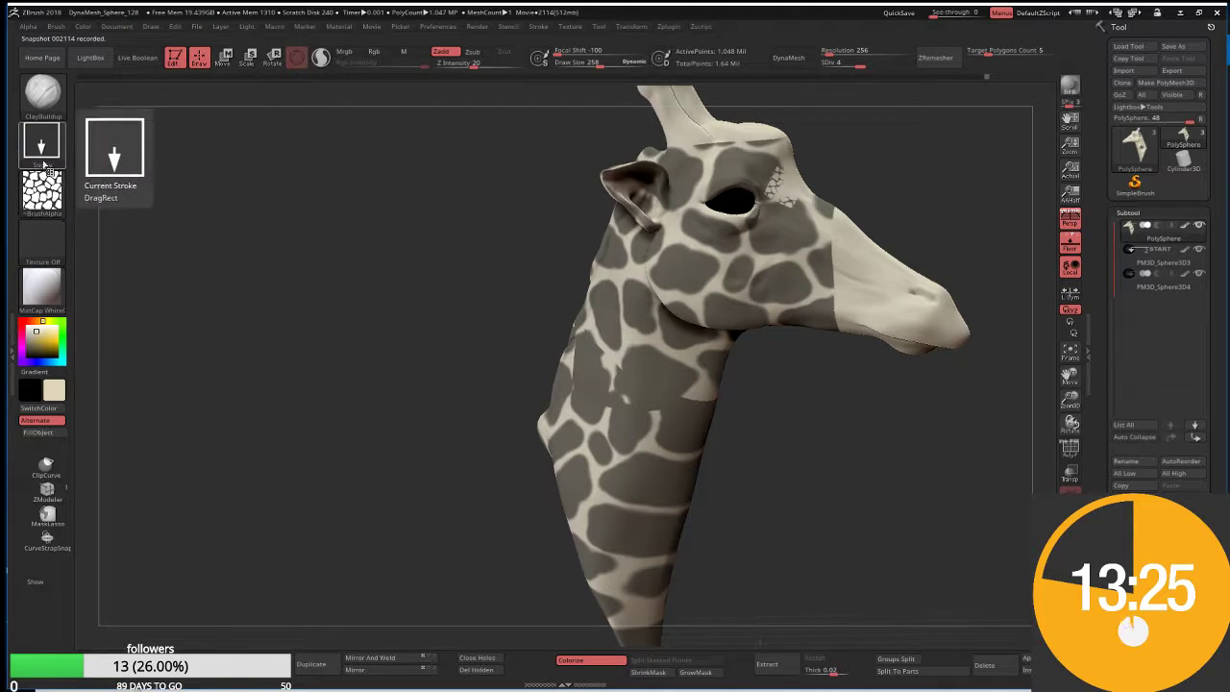
Set MaskPen to a freehand stroke with the alpha turned off
key("ctrl")
left_click(48, 146, "ctrl")
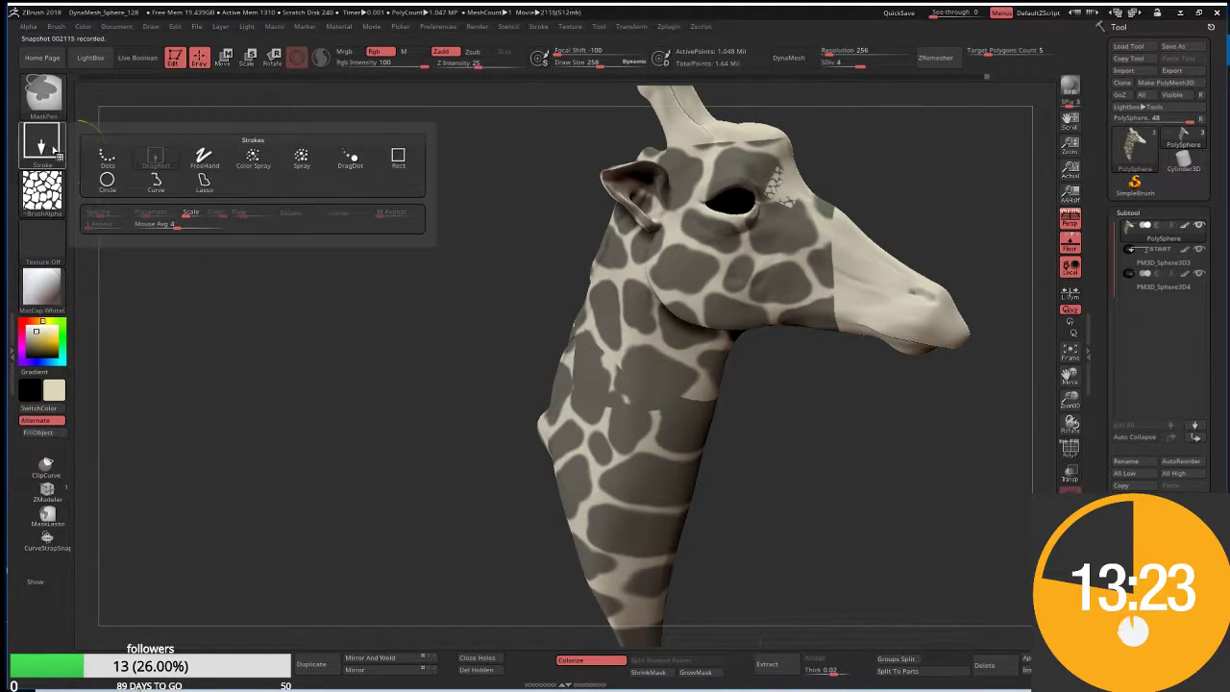
left_click(204, 157)
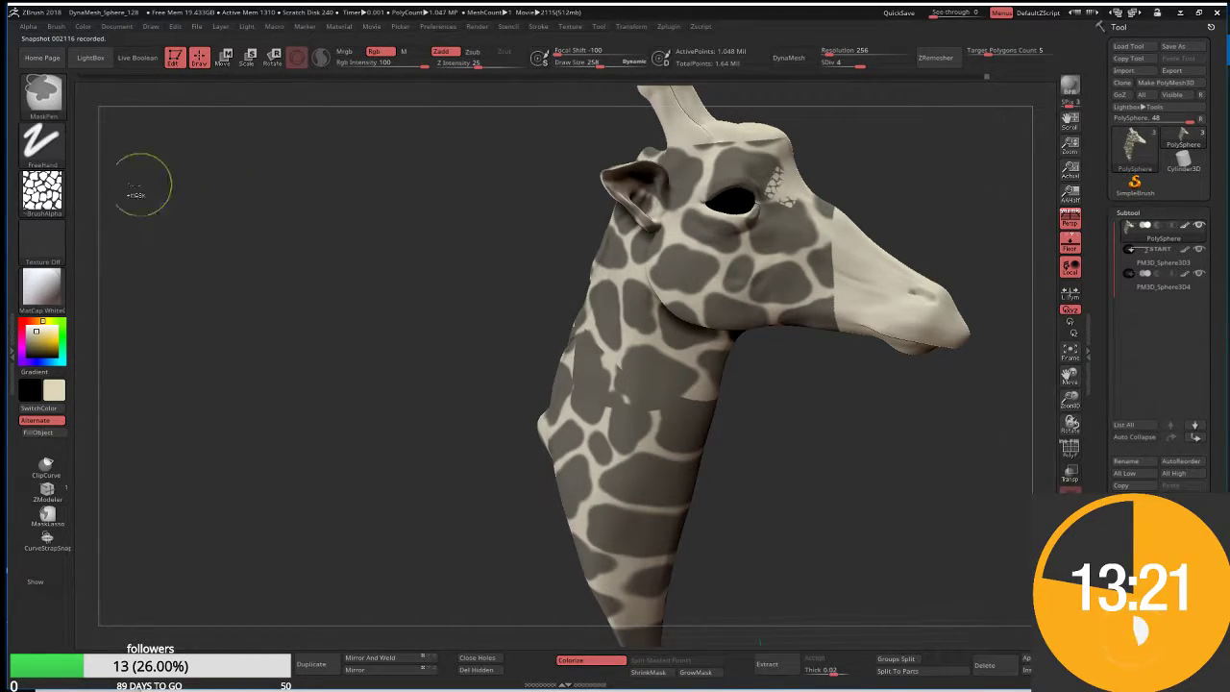
left_click(59, 190)
left_click(102, 201)
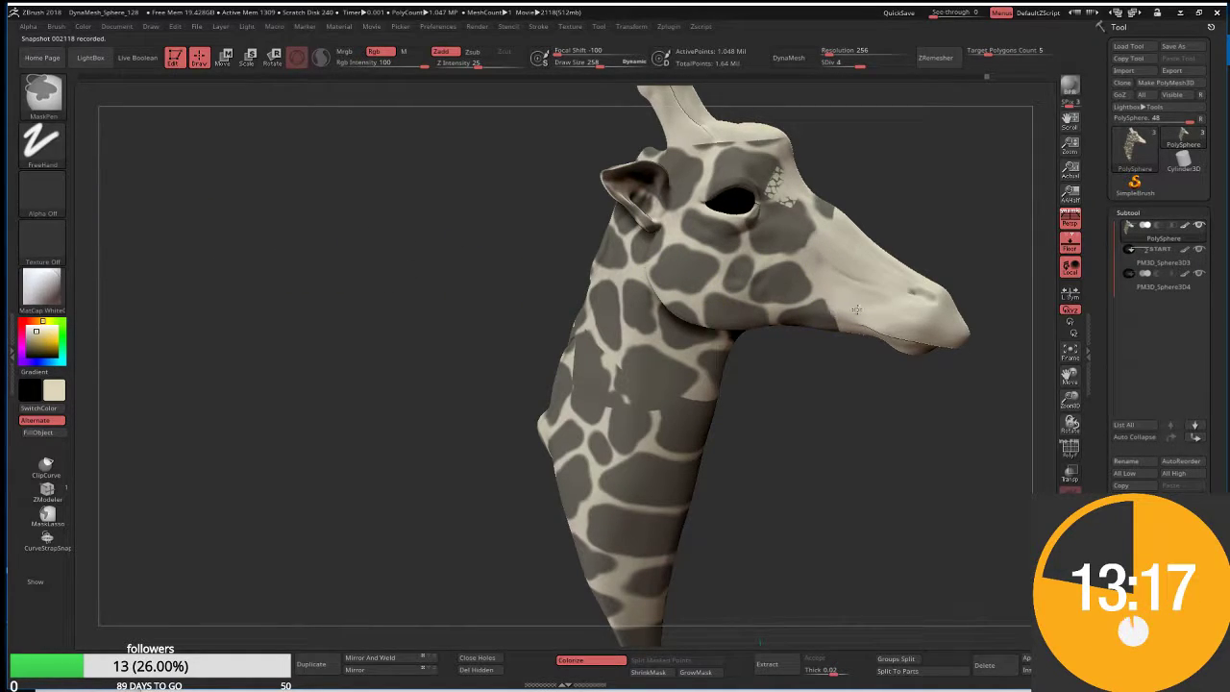
Clear stray mask specks on the brow and near the ear
left_click_drag(812, 204, 718, 146)
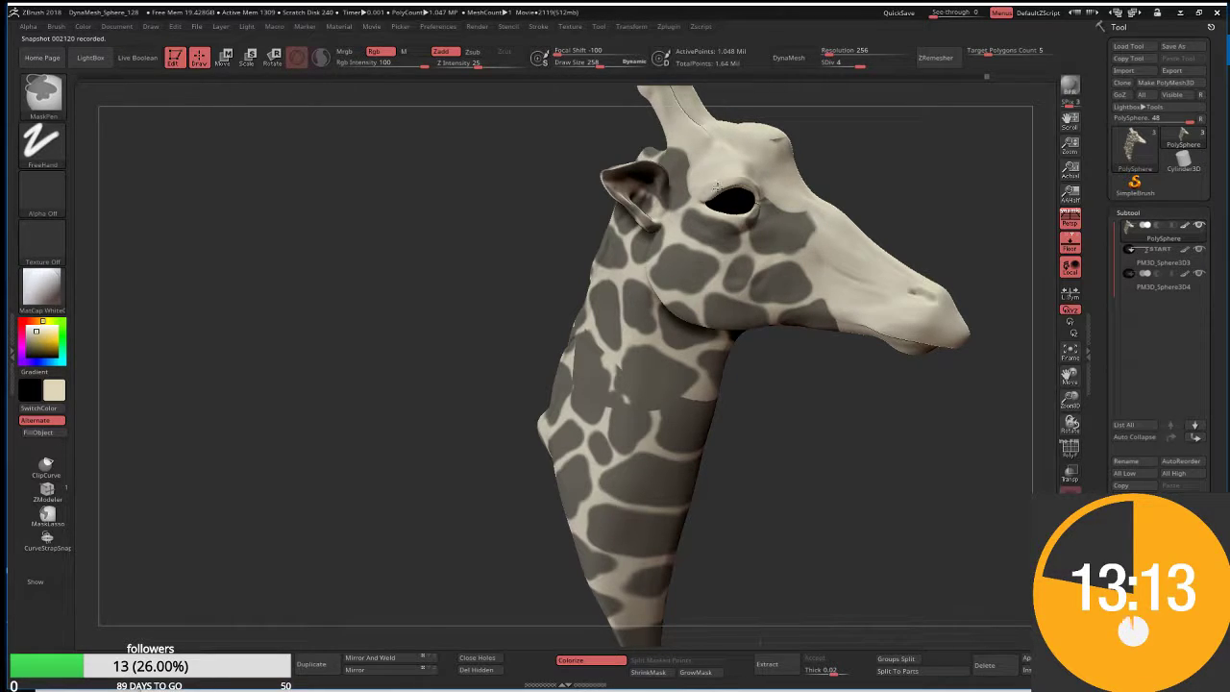
left_click_drag(715, 182, 658, 181)
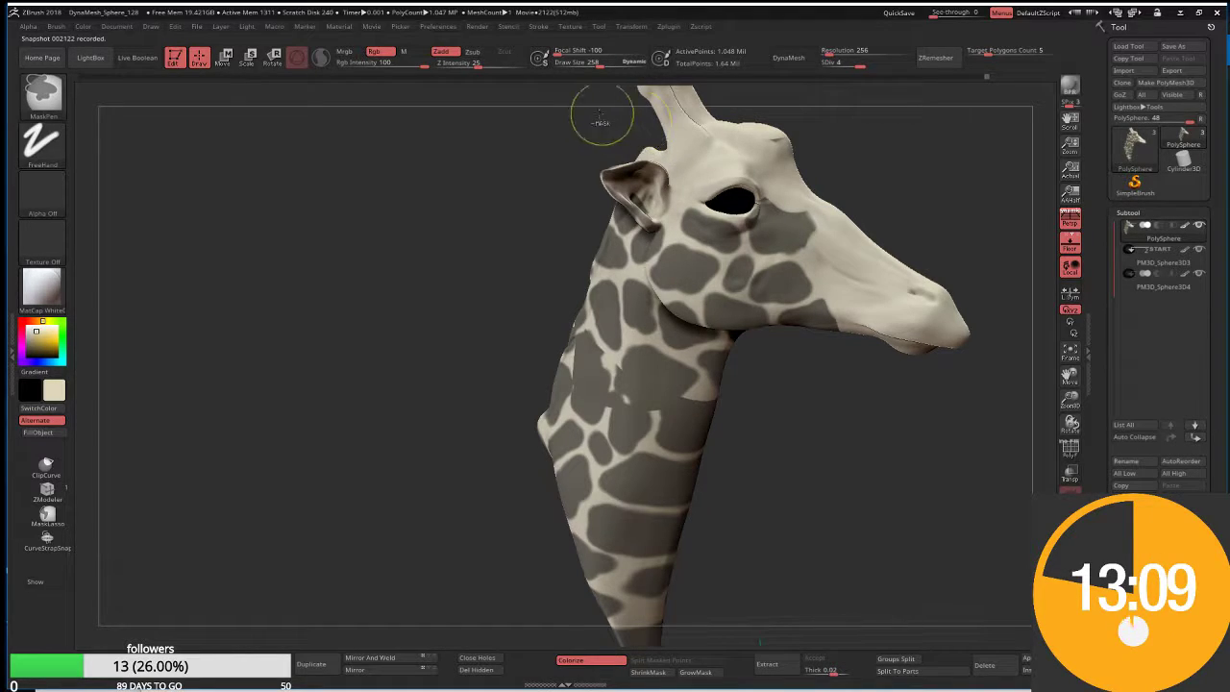
key("b")
key("c")
key("b")
left_click_drag(604, 113, 624, 127)
left_click_drag(736, 384, 702, 365)
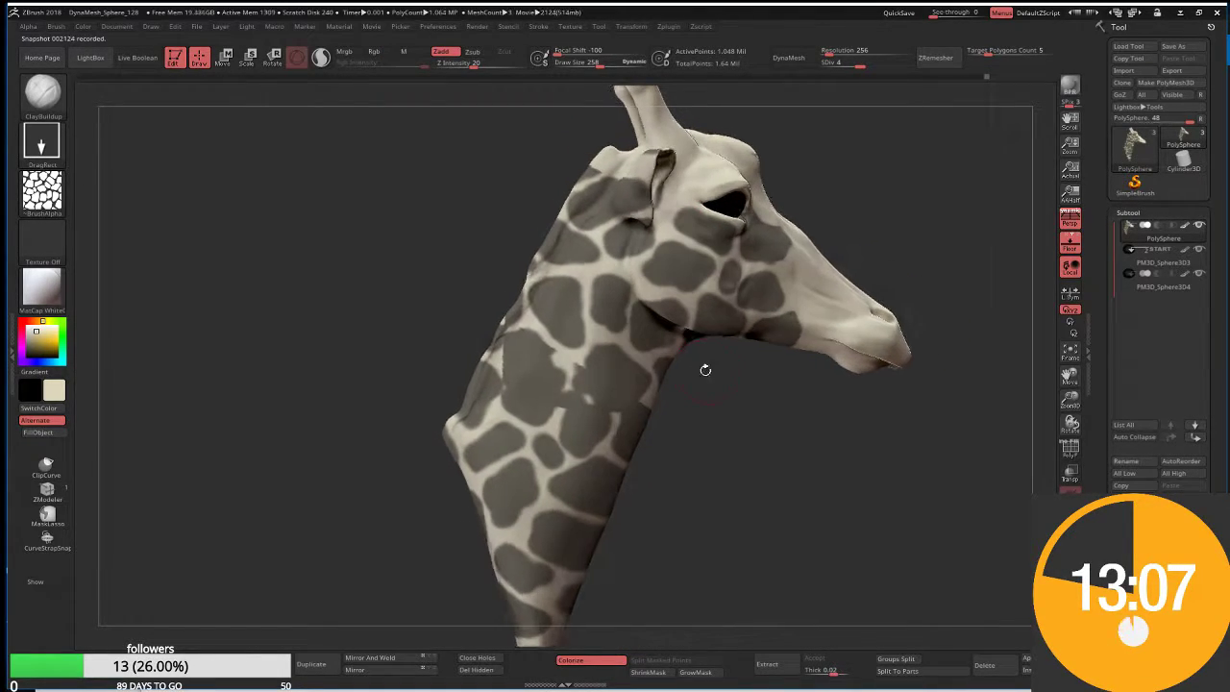
Unmask a strip along the neck spots and a small spot on the front of the neck
key("s")
key("ctrl")
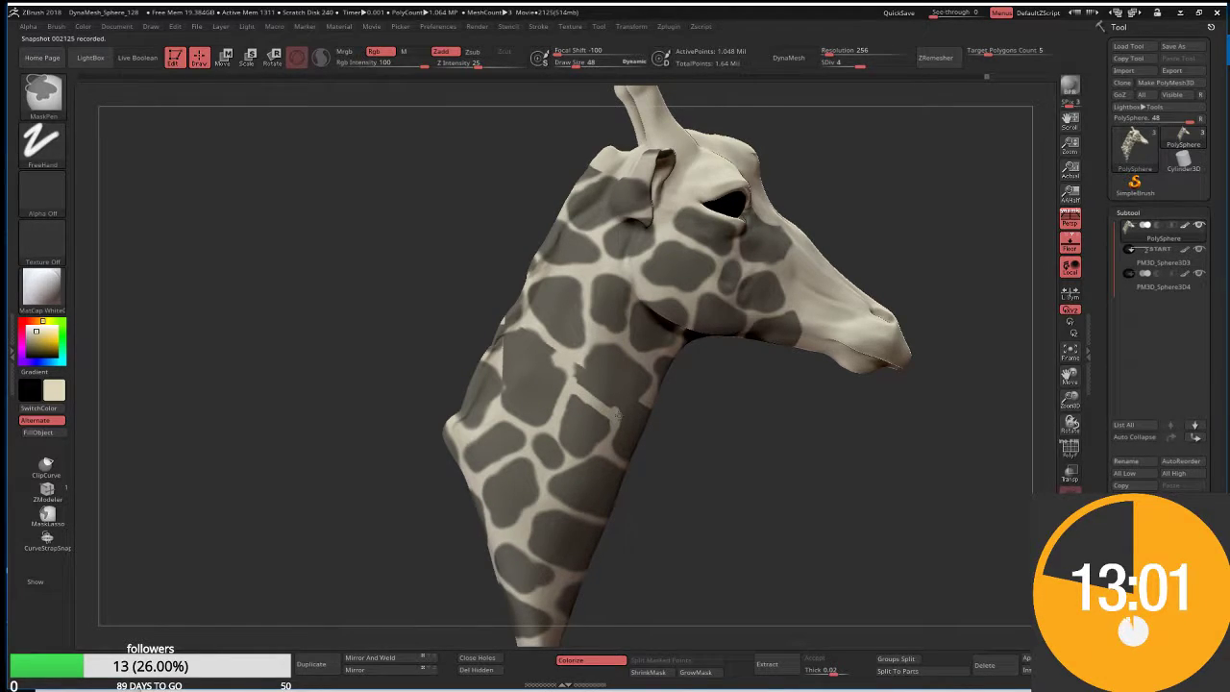
left_click_drag(617, 411, 638, 397)
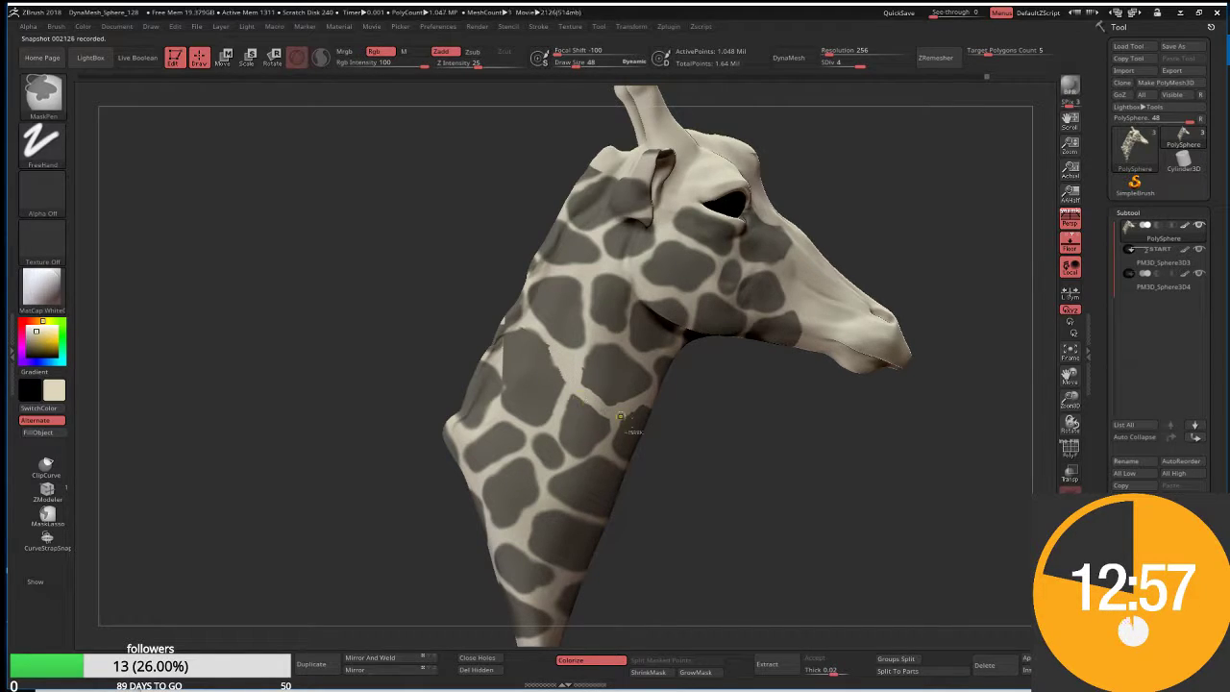
key("b")
key("c")
key("b")
left_click_drag(337, 432, 240, 432)
left_click_drag(816, 384, 749, 385)
key("ctrl")
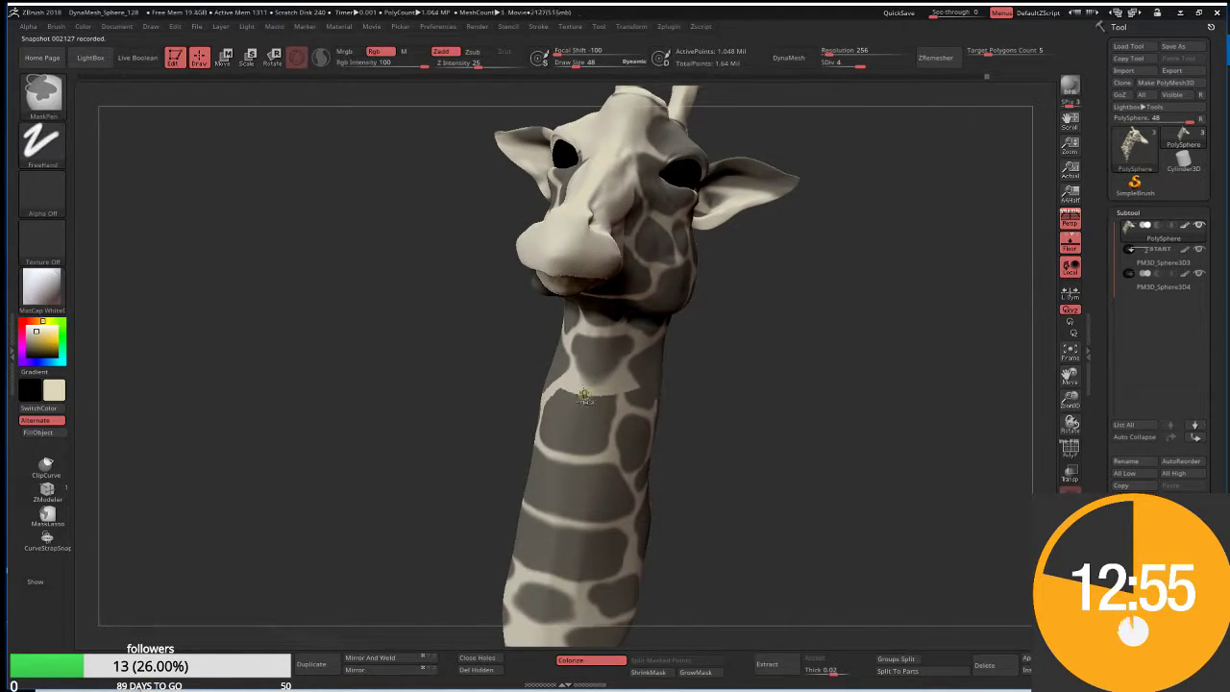
Undo the stray neck mark, unmask thin lines along the neck, and undo the last light mark
key("ctrl+z")
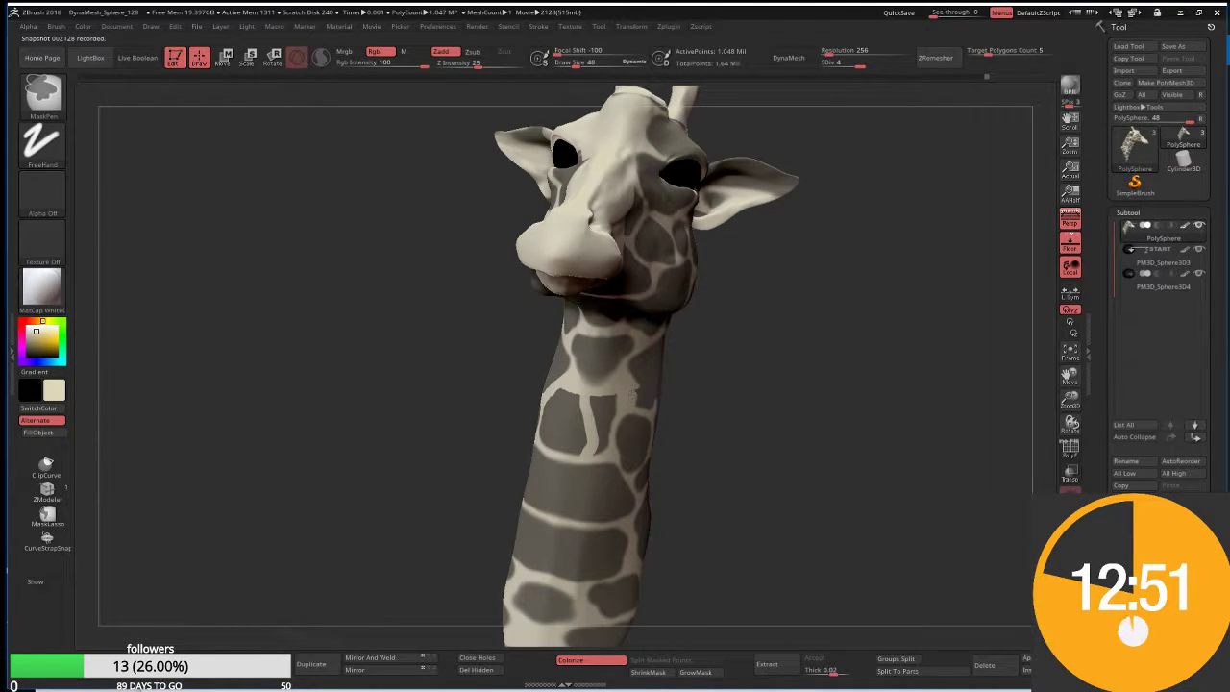
left_click_drag(766, 420, 637, 385)
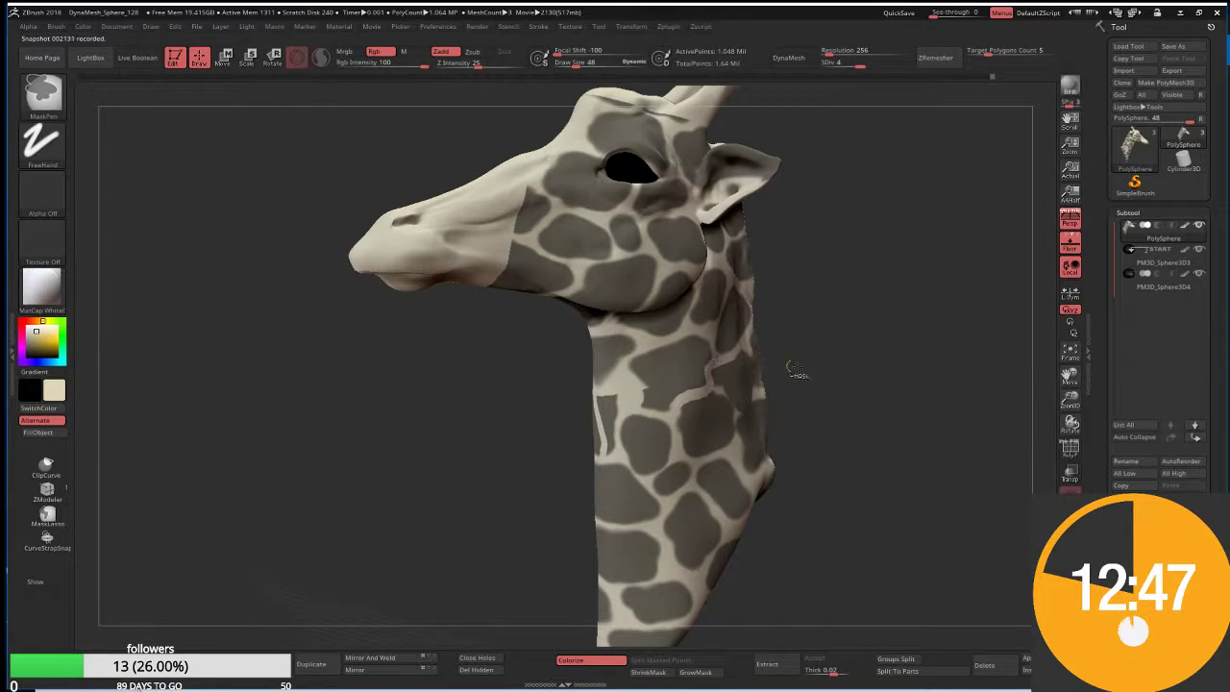
left_click_drag(794, 370, 744, 392)
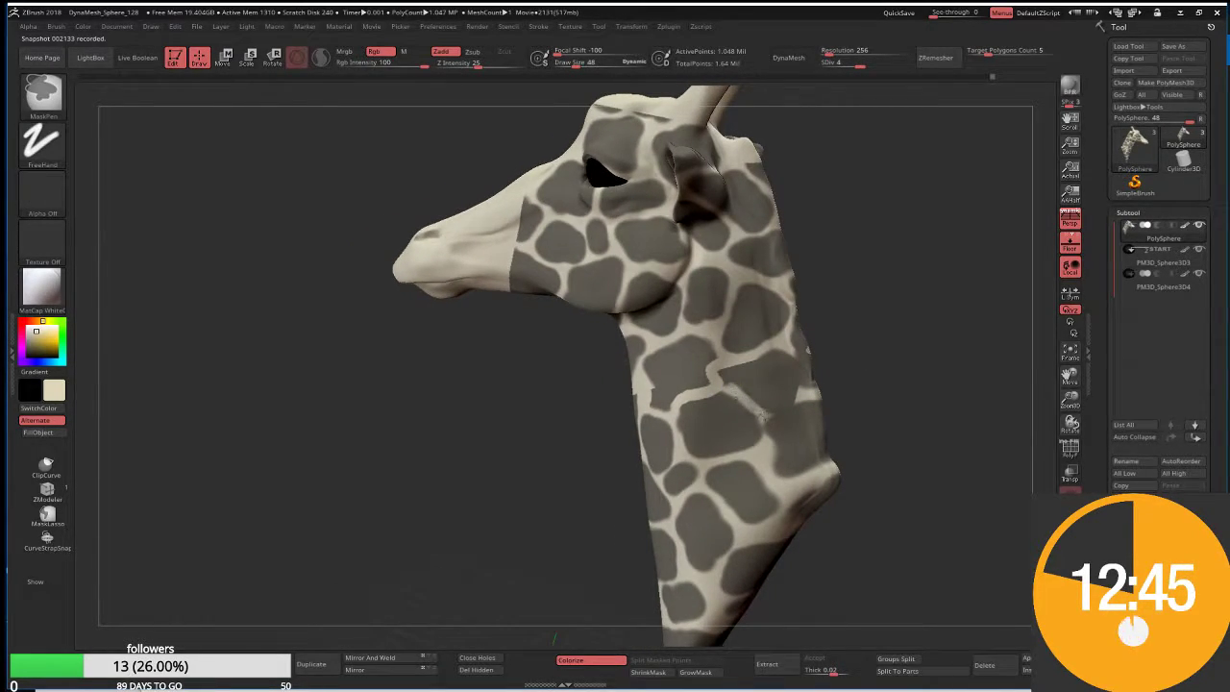
mouse_move(761, 415)
left_mouse_down()
mouse_move(796, 401)
mouse_move(739, 397)
left_mouse_up()
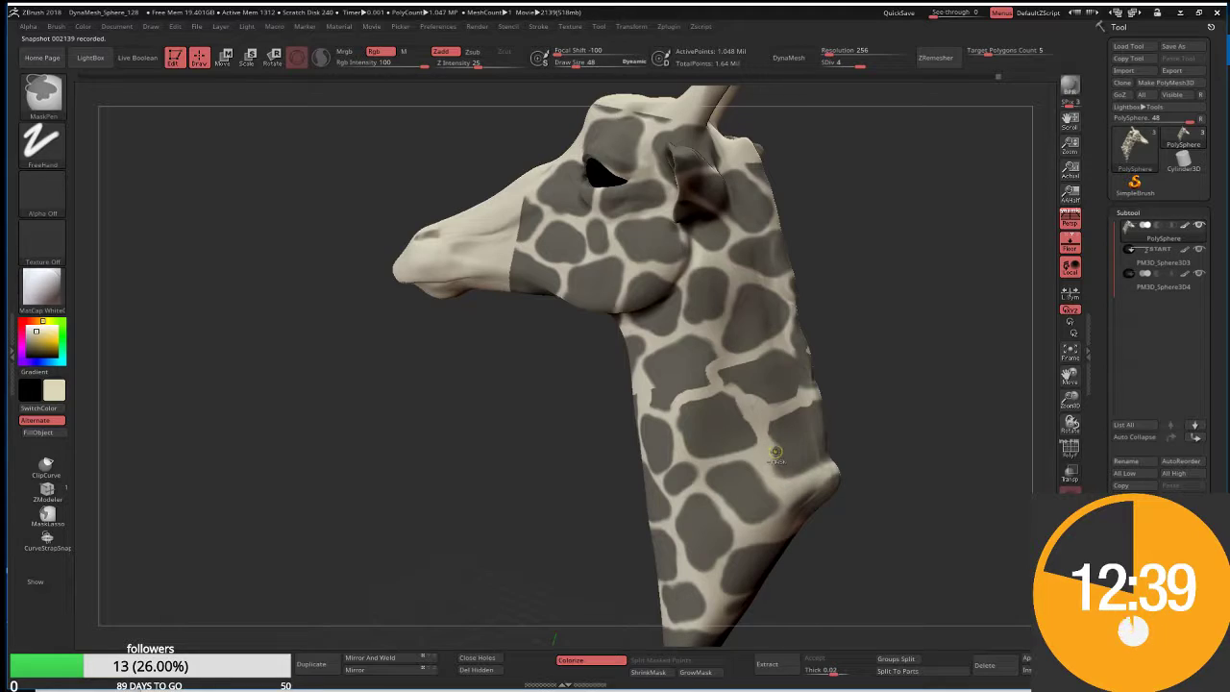
left_click_drag(777, 475, 769, 437)
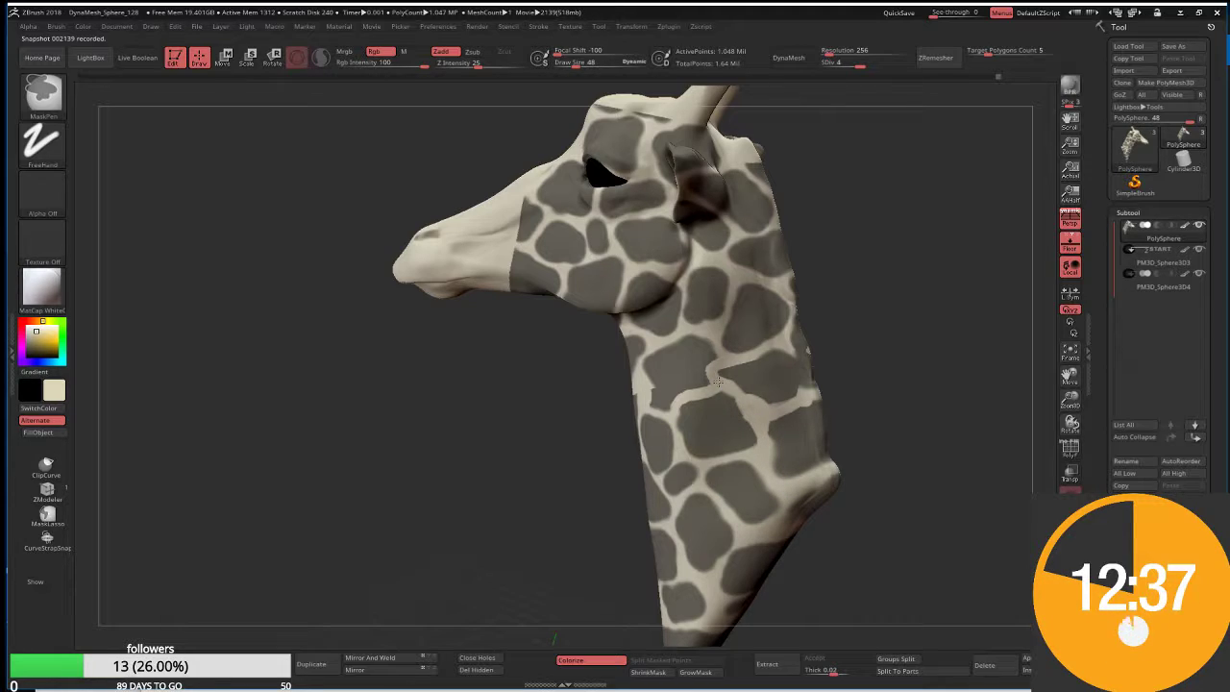
left_click_drag(700, 365, 707, 367)
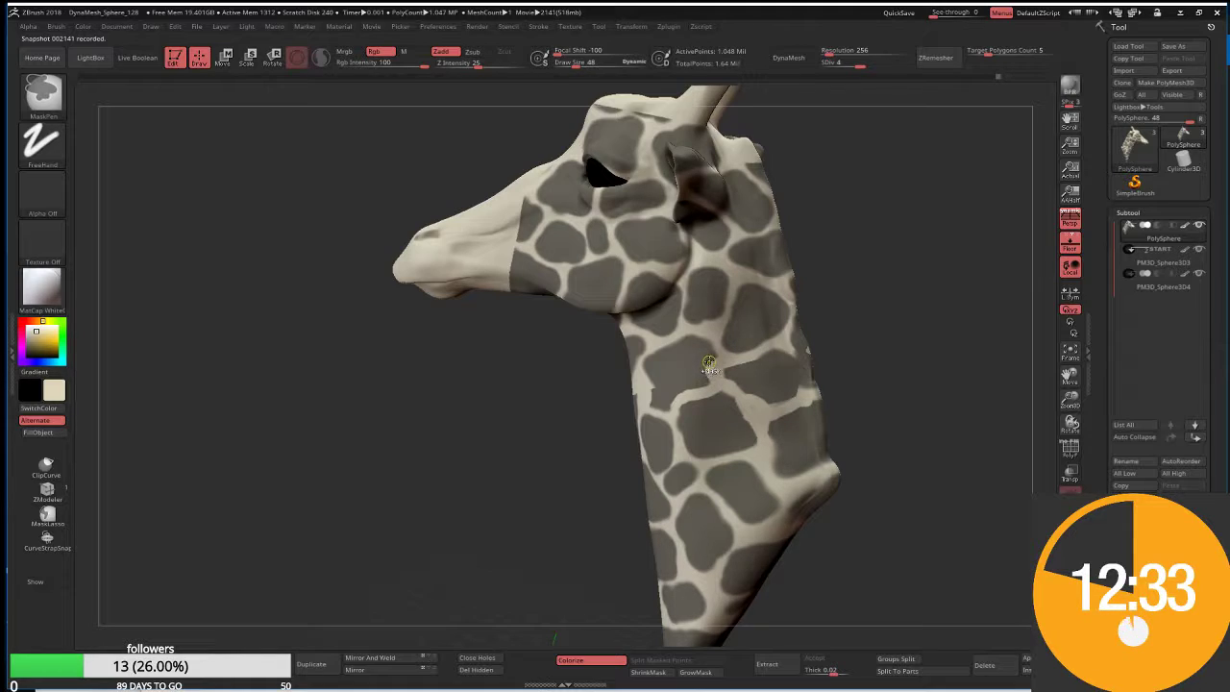
key("ctrl+z")
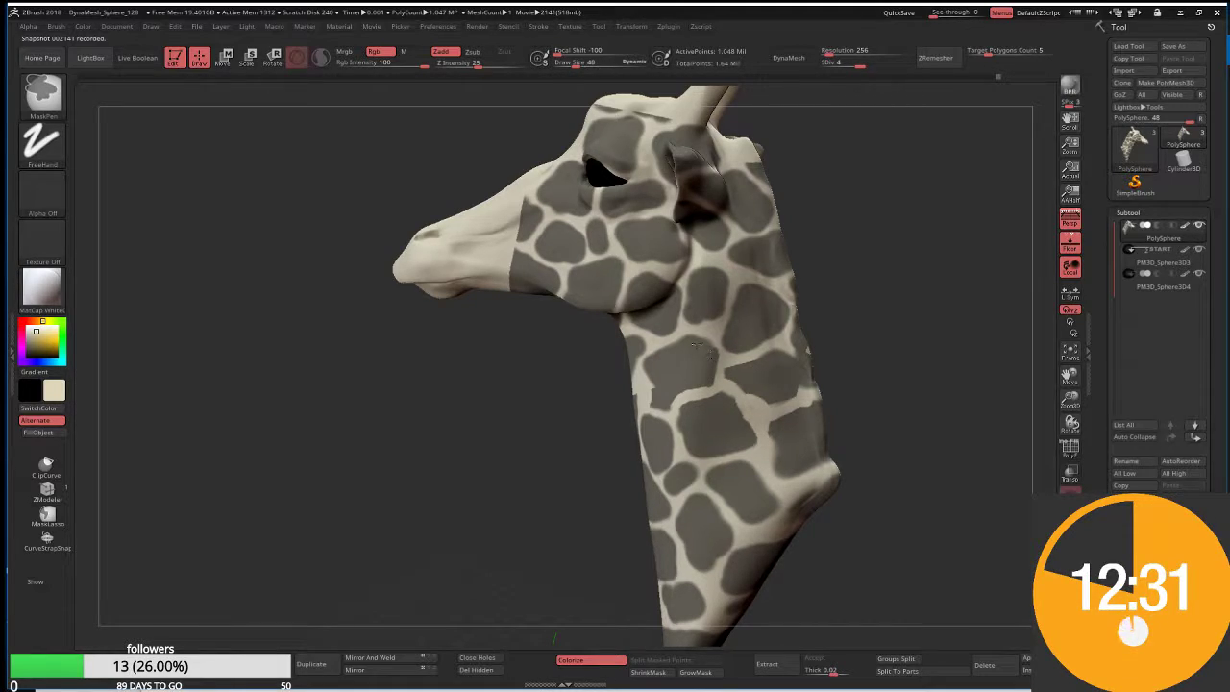
Lighten and widen strips down the neck between the dark patches
left_click(654, 398)
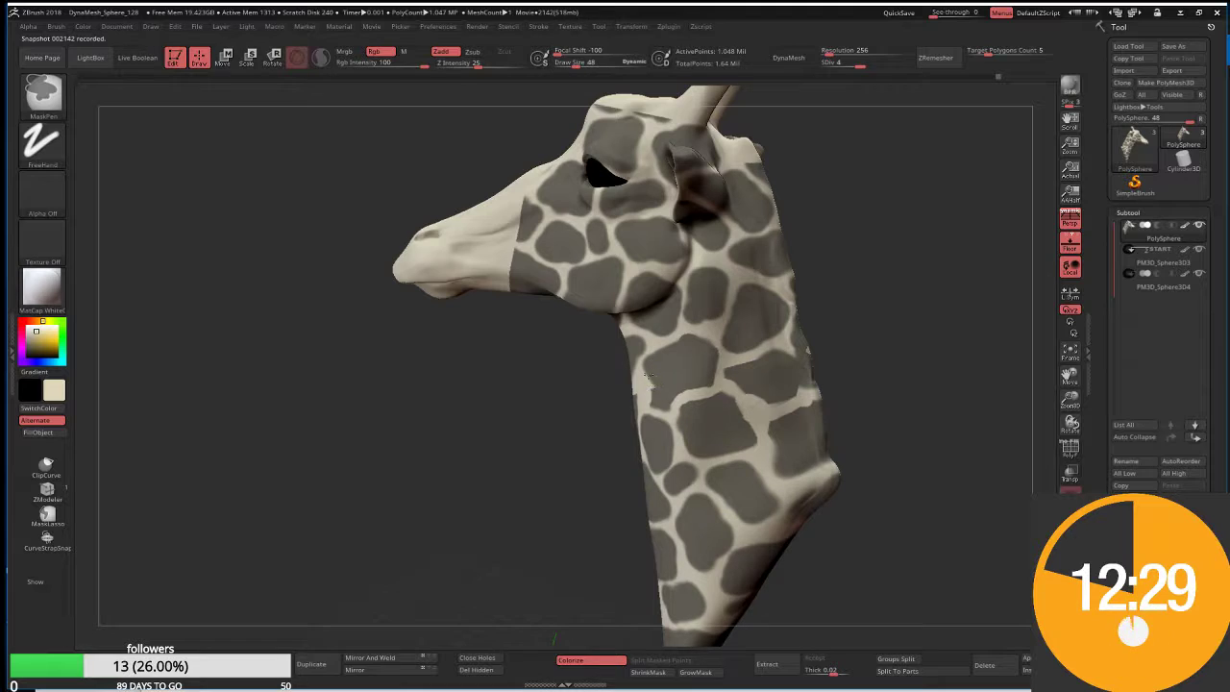
left_click_drag(589, 423, 593, 480)
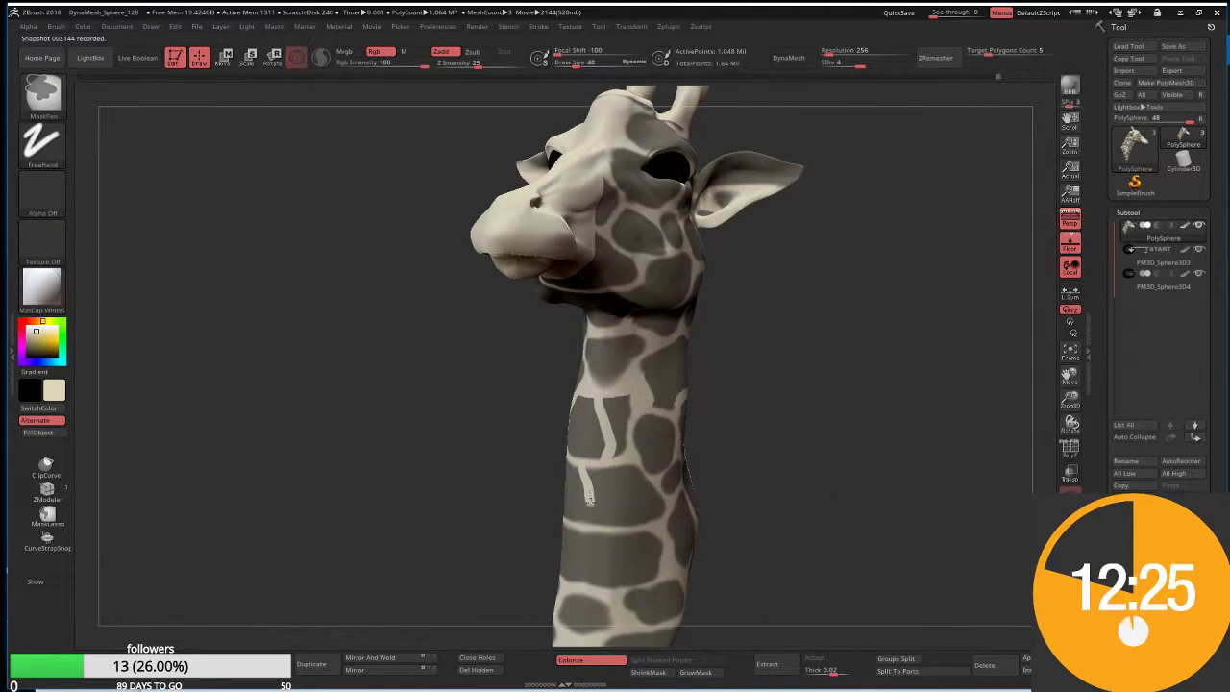
mouse_move(589, 496)
left_mouse_down()
mouse_move(609, 525)
mouse_move(587, 471)
left_mouse_up()
right_click_drag(588, 471, 622, 520, "shift")
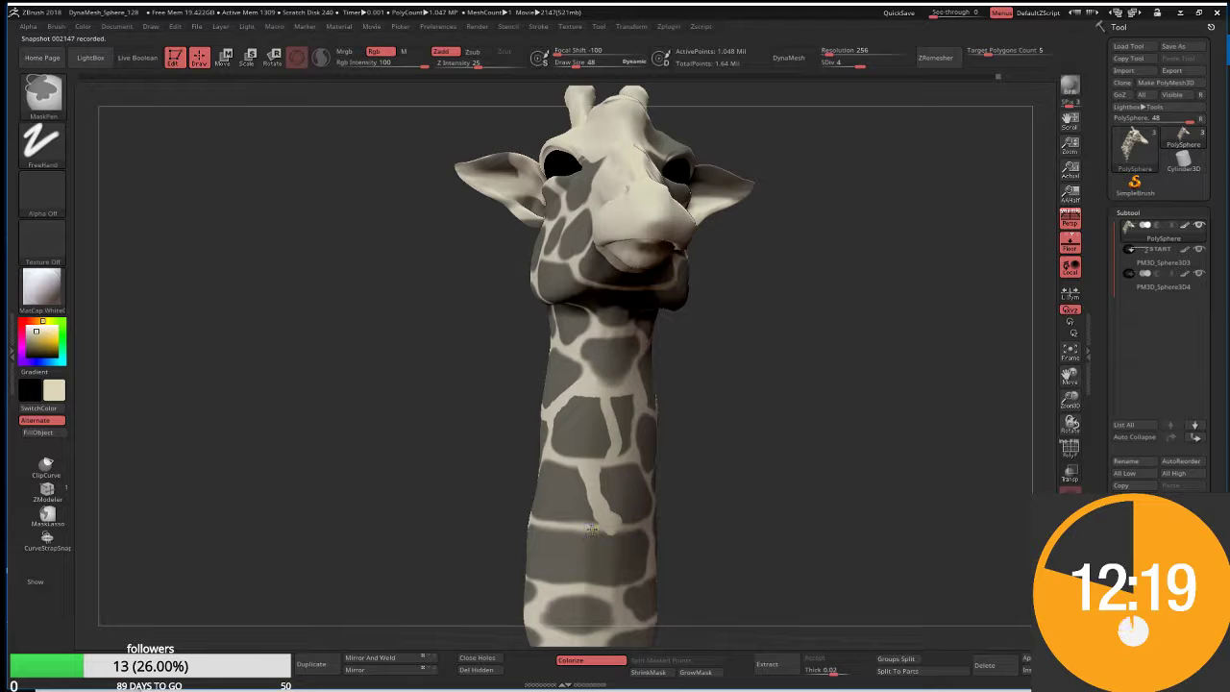
left_click_drag(592, 529, 560, 584)
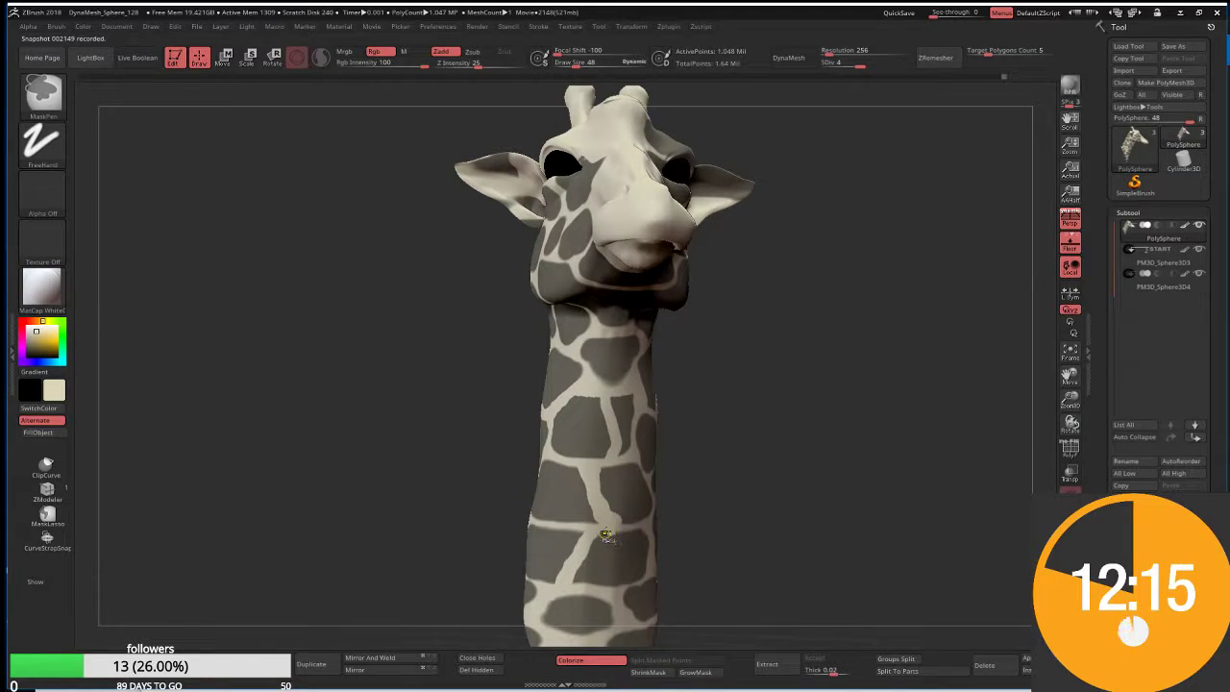
Undo the cream stroke that crossed a neck patch
left_click_drag(721, 489, 649, 500)
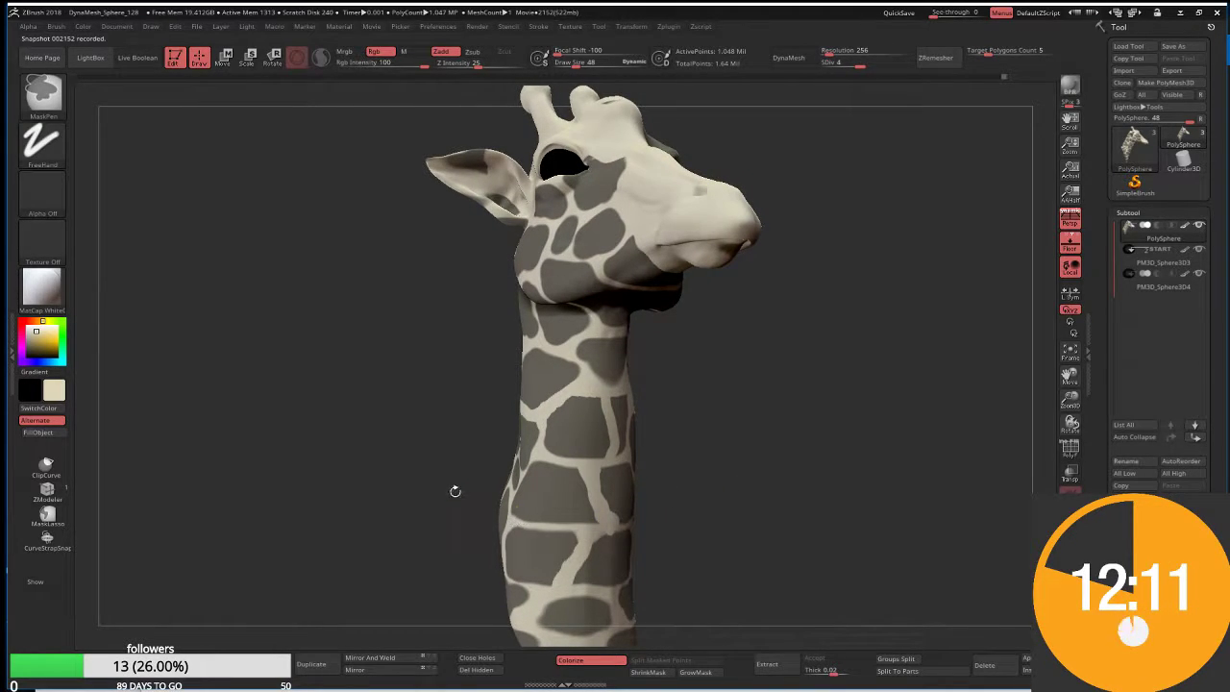
left_click_drag(452, 488, 535, 524)
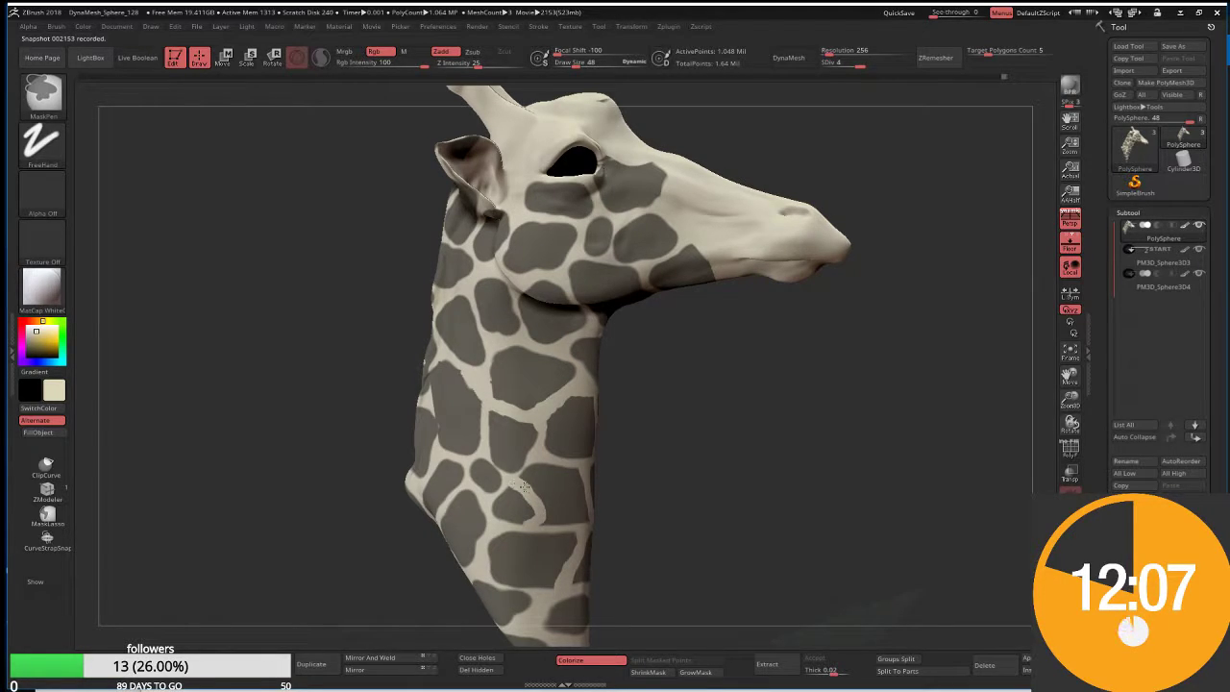
mouse_move(721, 458)
left_mouse_down("shift")
mouse_move(555, 512)
mouse_move(586, 488)
left_mouse_up("shift")
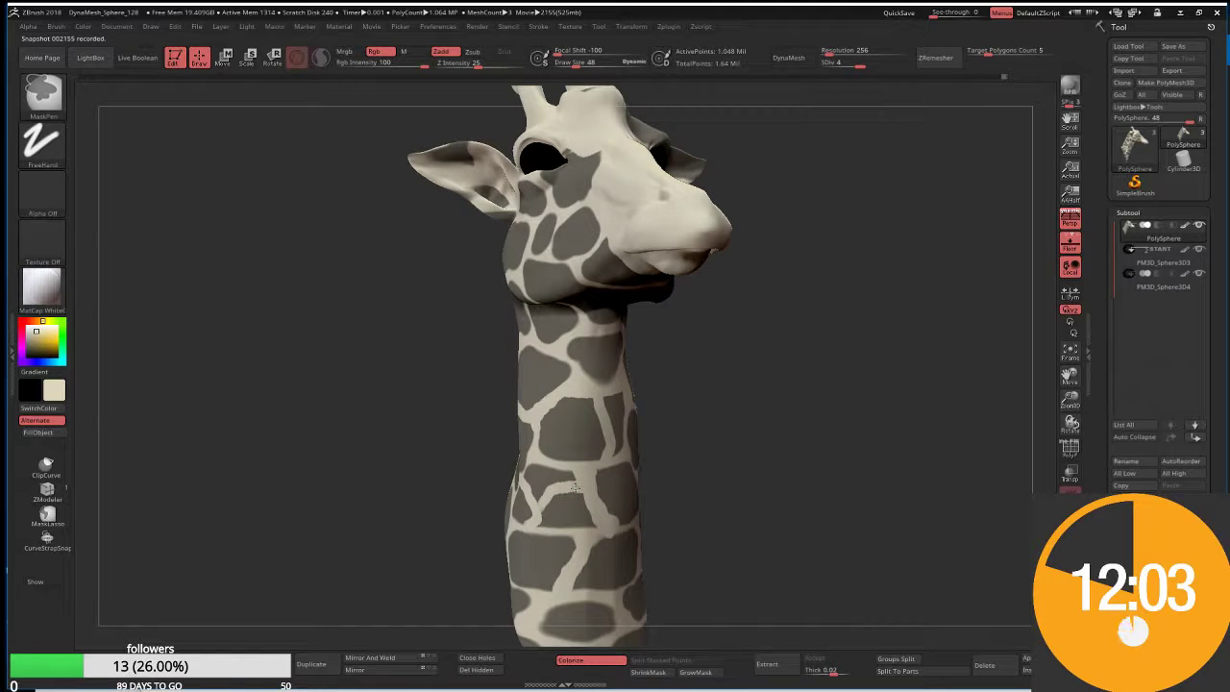
key("ctrl+z")
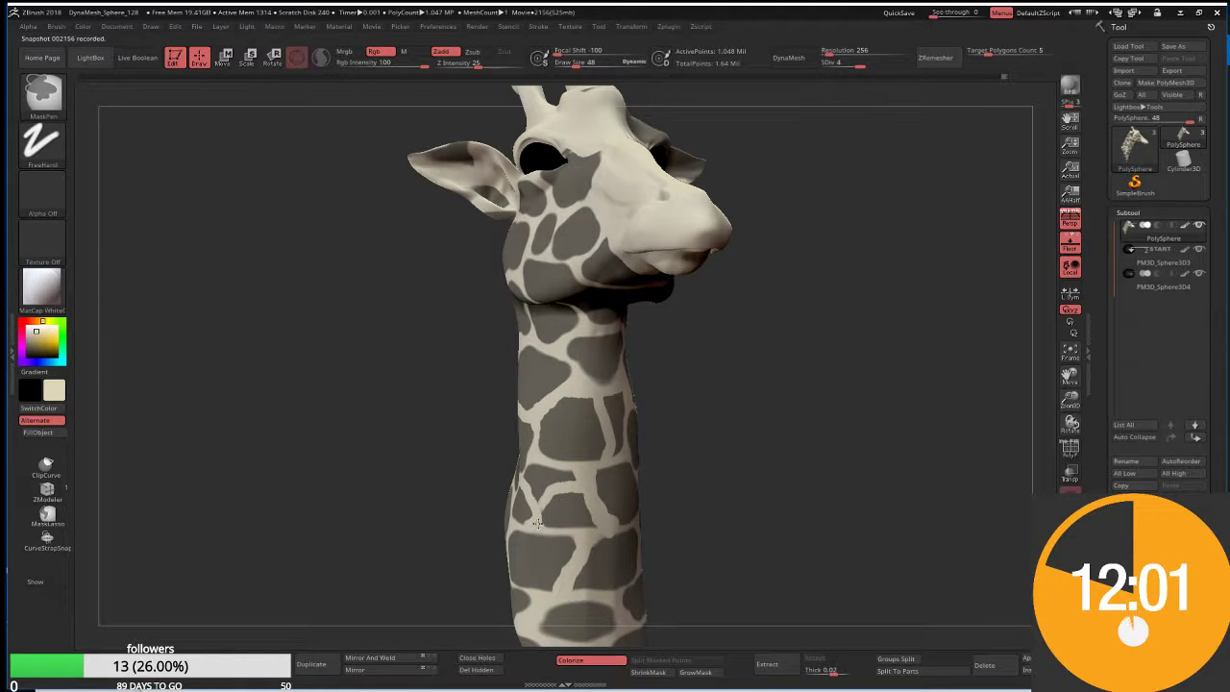
Orbit through front, three-quarter and profile views to inspect the head's mask
left_click_drag(724, 433, 591, 519, "shift")
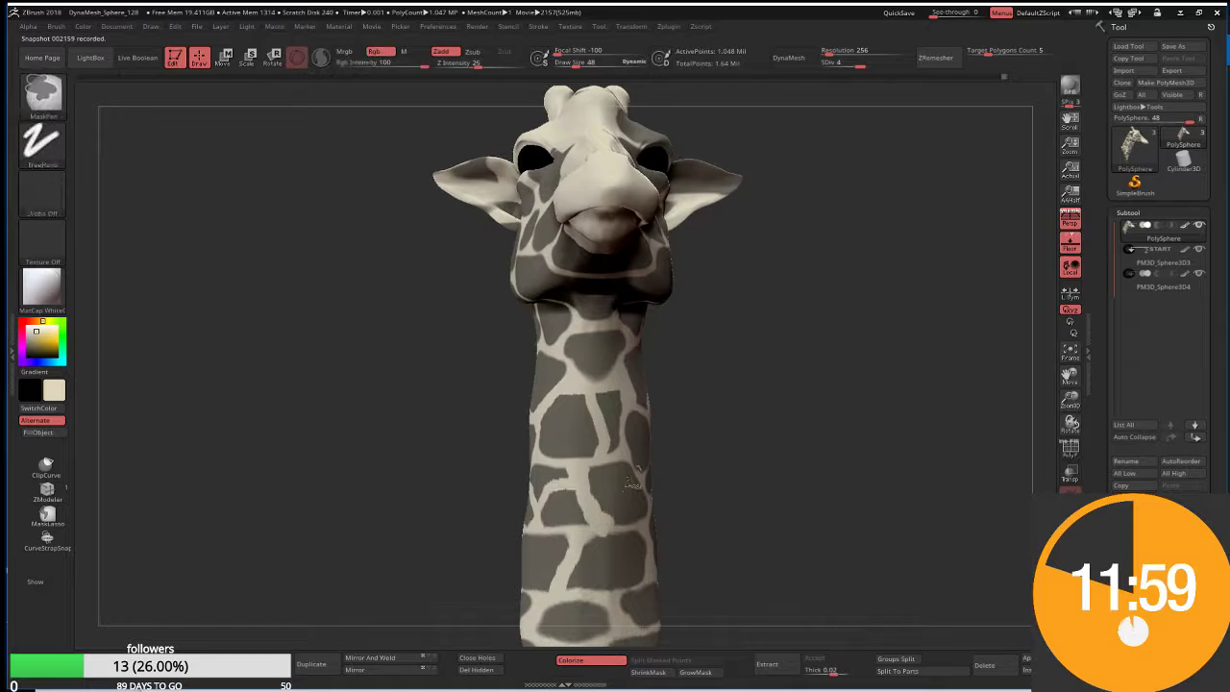
left_click_drag(736, 486, 701, 494, "shift")
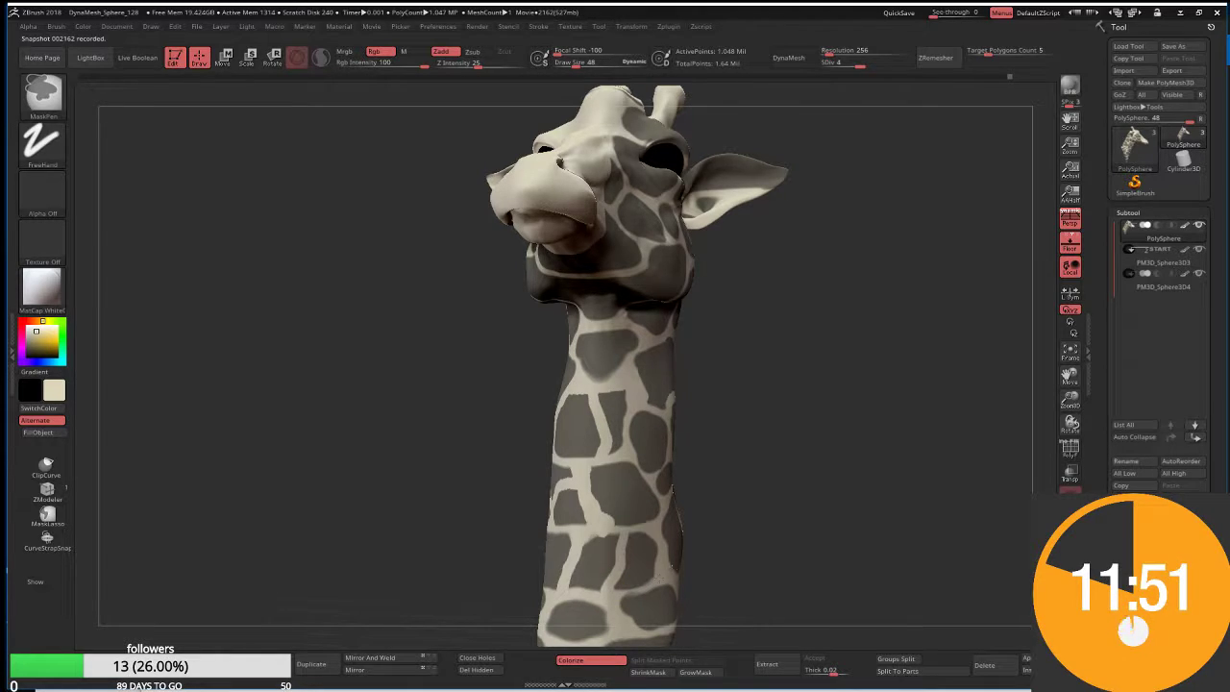
left_click_drag(755, 527, 650, 534)
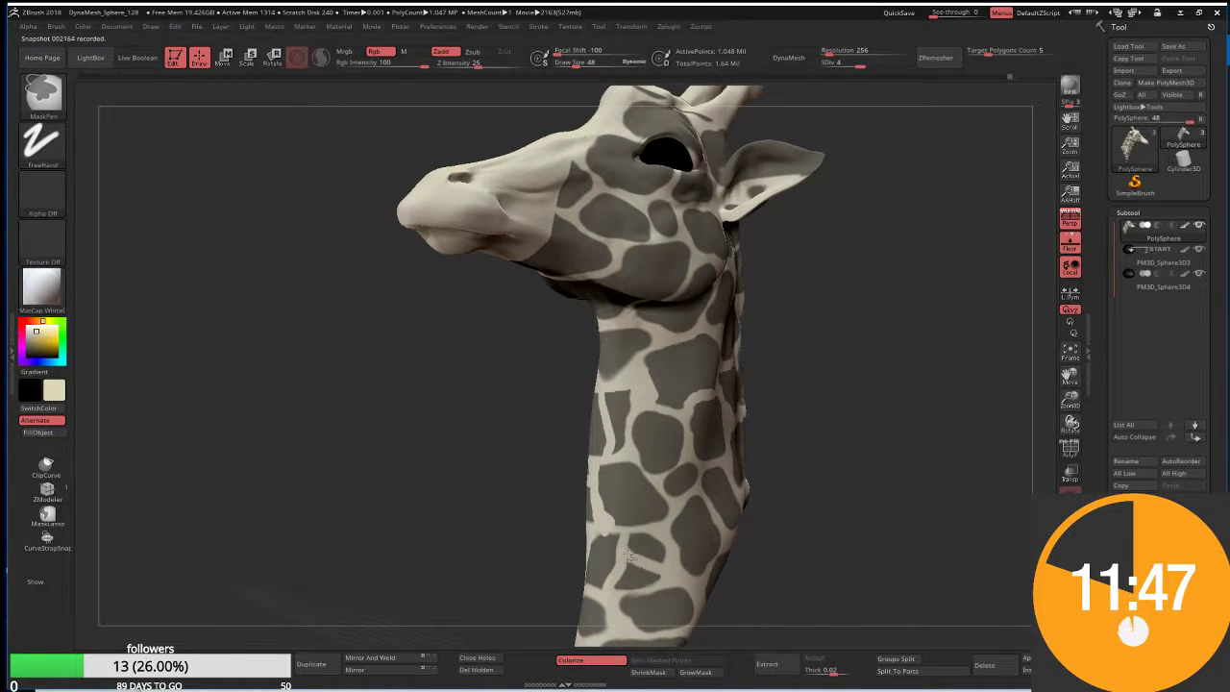
left_click_drag(626, 555, 619, 461)
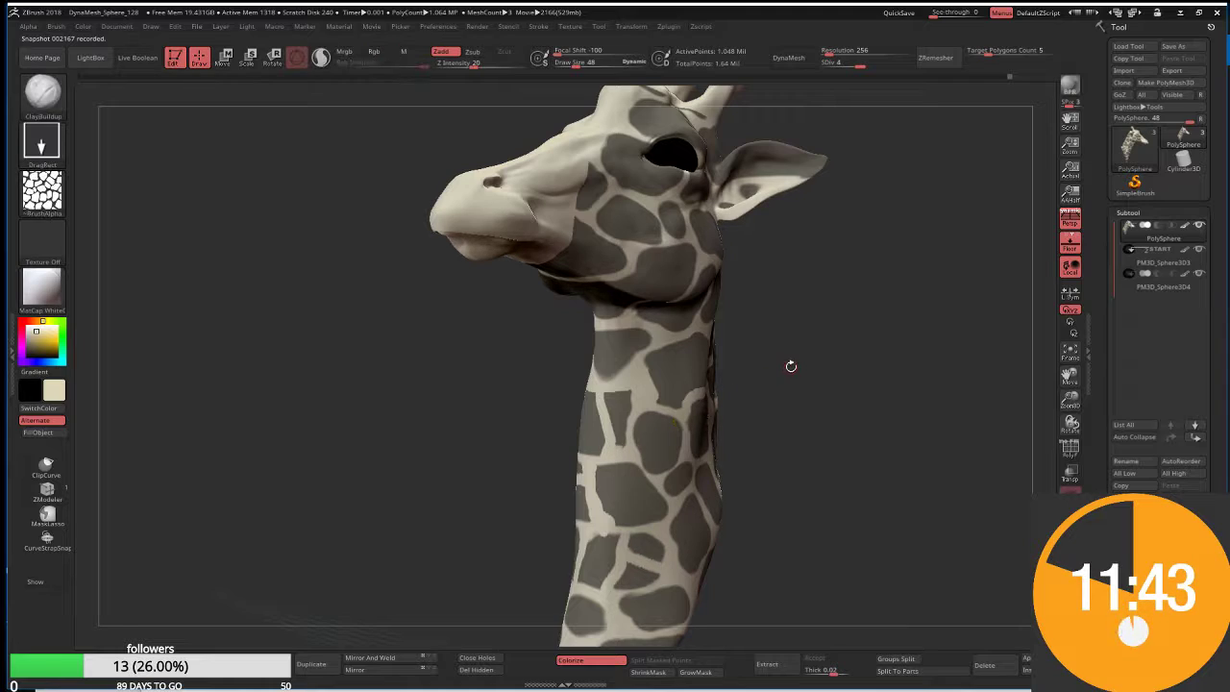
mouse_move(791, 365)
left_mouse_down()
mouse_move(813, 365)
mouse_move(776, 369)
left_mouse_up()
key("ctrl")
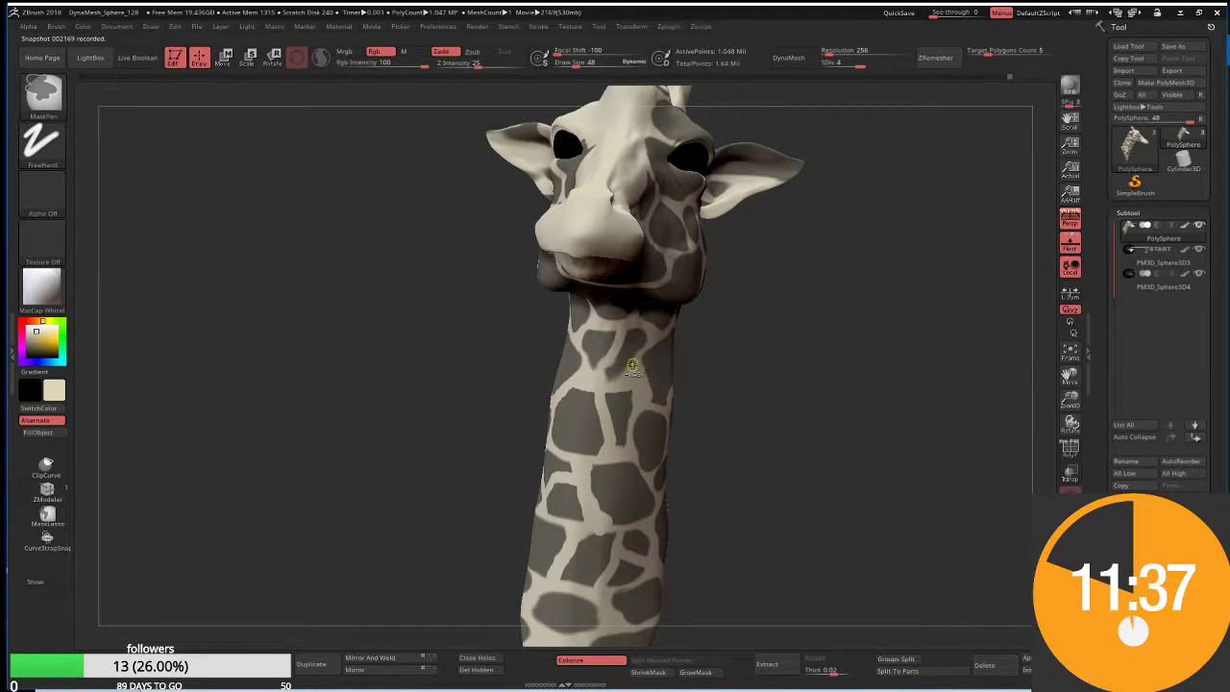
key("ctrl")
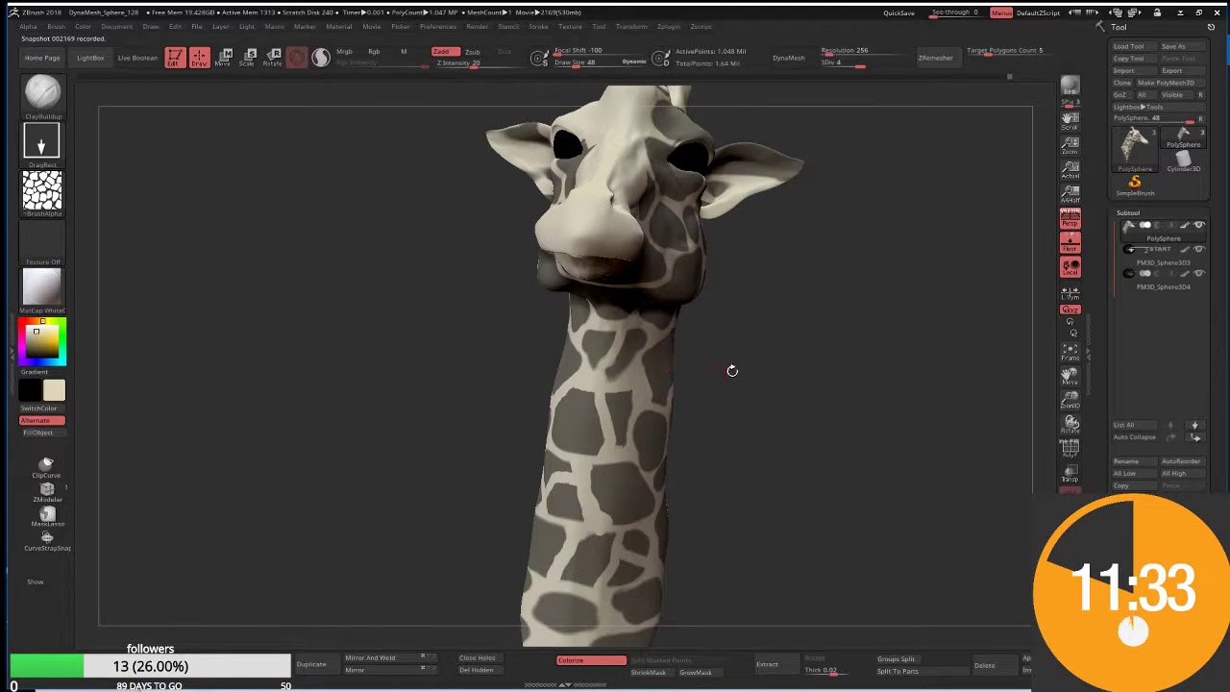
Inspect the mid-neck seam from low side and frontal angles with MaskPen ready
mouse_move(732, 370)
left_mouse_down()
mouse_move(557, 456)
mouse_move(551, 437)
mouse_move(634, 438)
left_mouse_up()
key("ctrl")
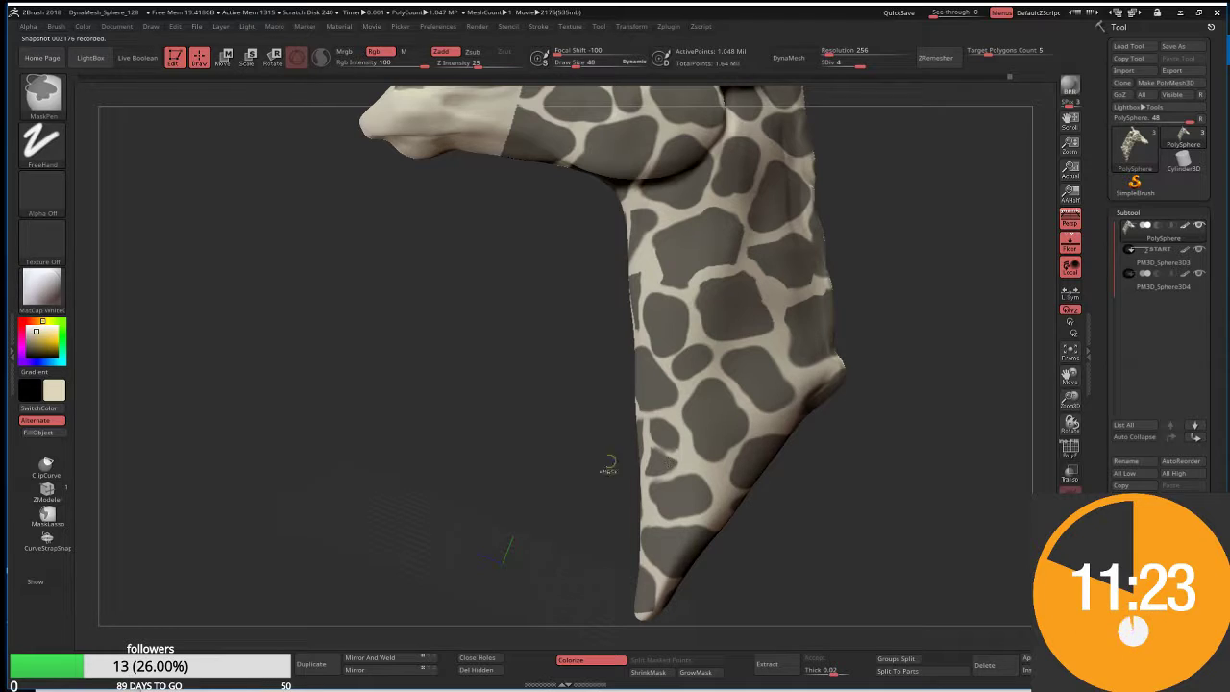
left_click_drag(611, 465, 655, 469)
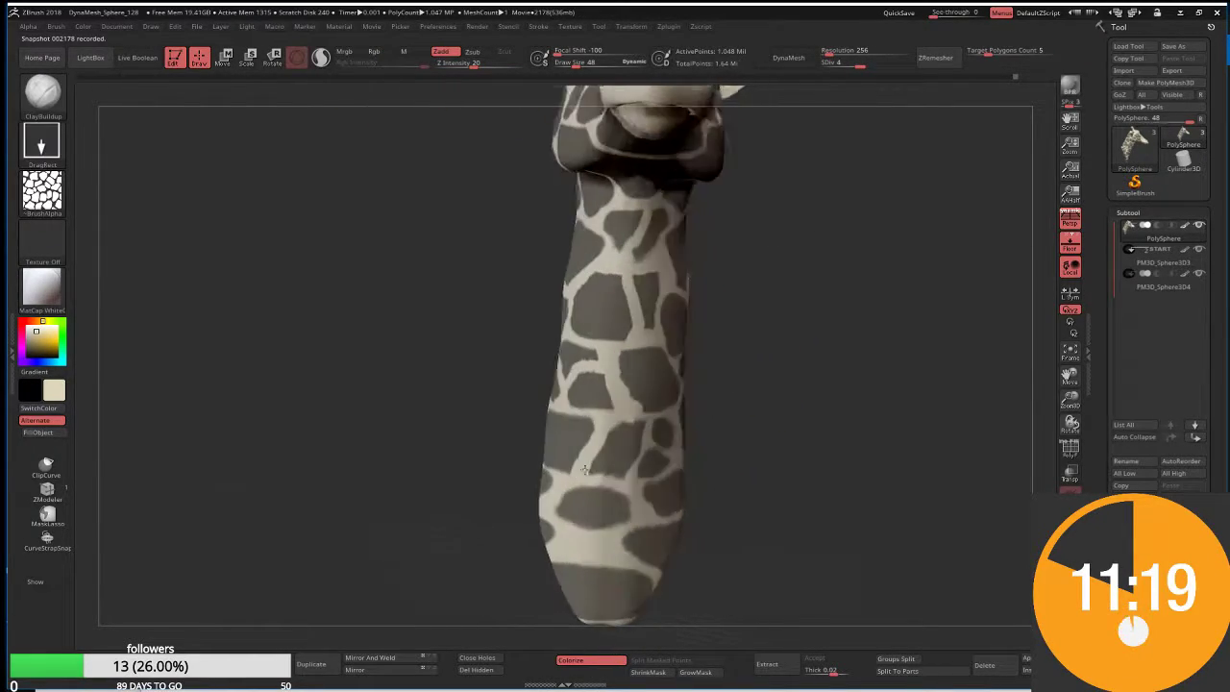
left_click_drag(638, 470, 596, 467, "shift")
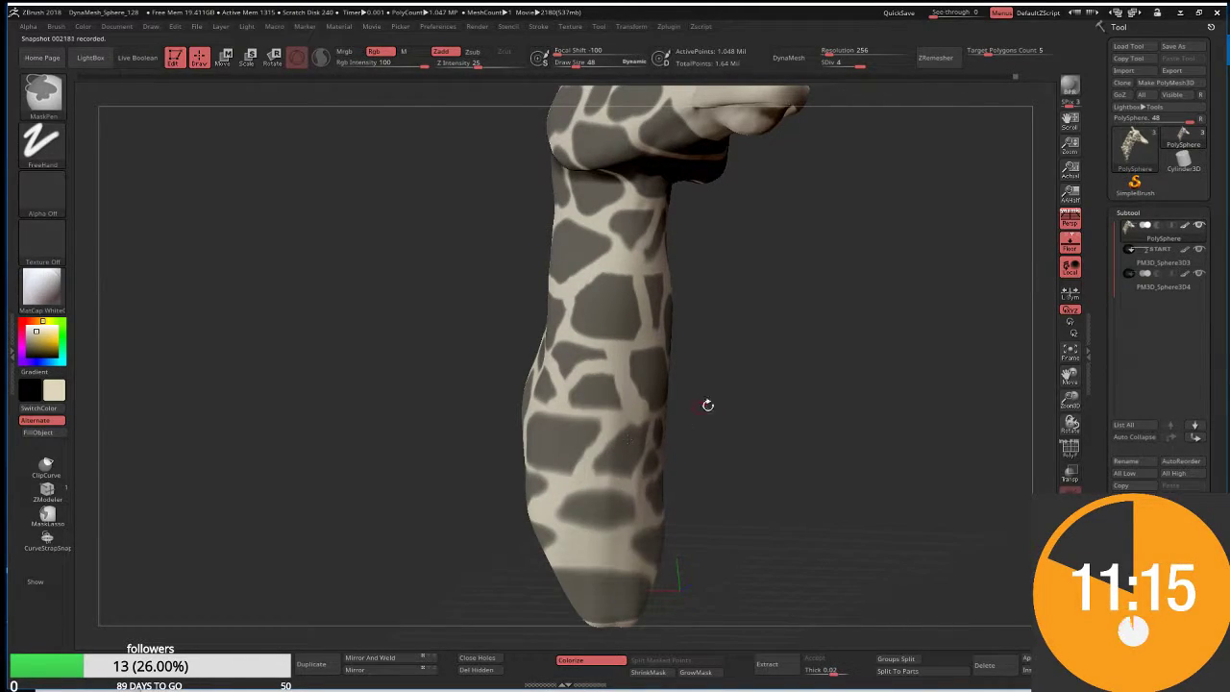
mouse_move(725, 393)
left_mouse_down()
mouse_move(683, 357)
mouse_move(650, 376)
left_mouse_up()
key("ctrl")
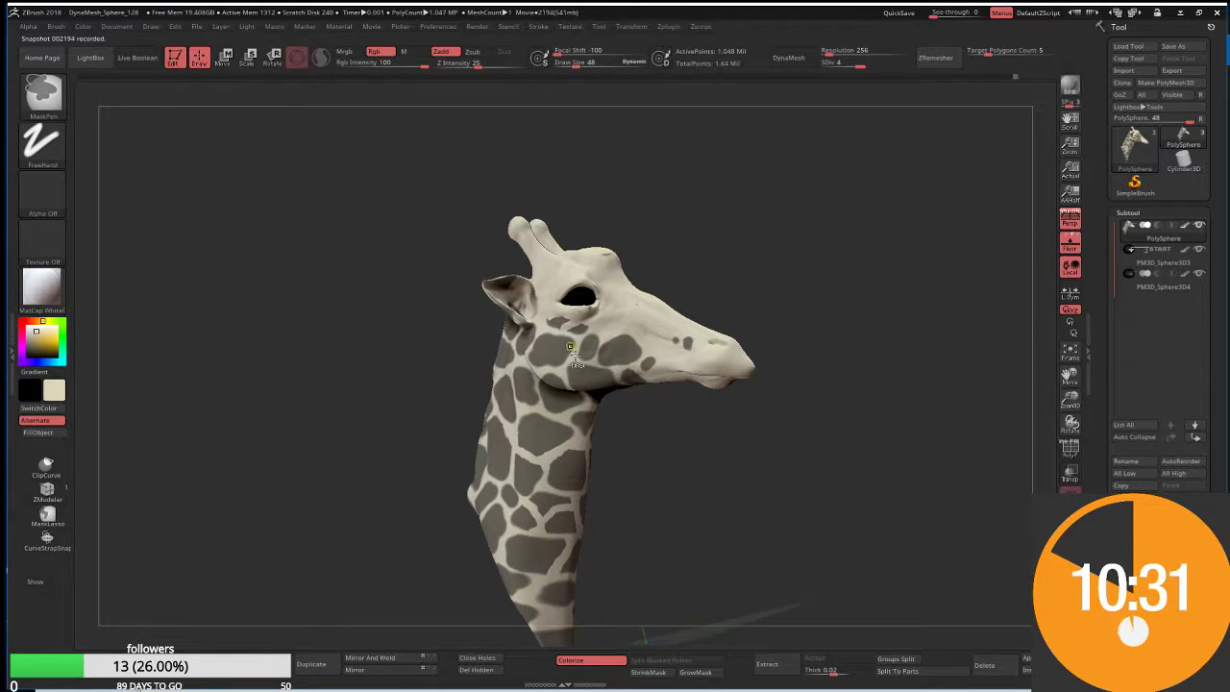
Unmask the area around and above-left of the giraffe's eye
left_click_drag(702, 425, 557, 365)
key("ctrl")
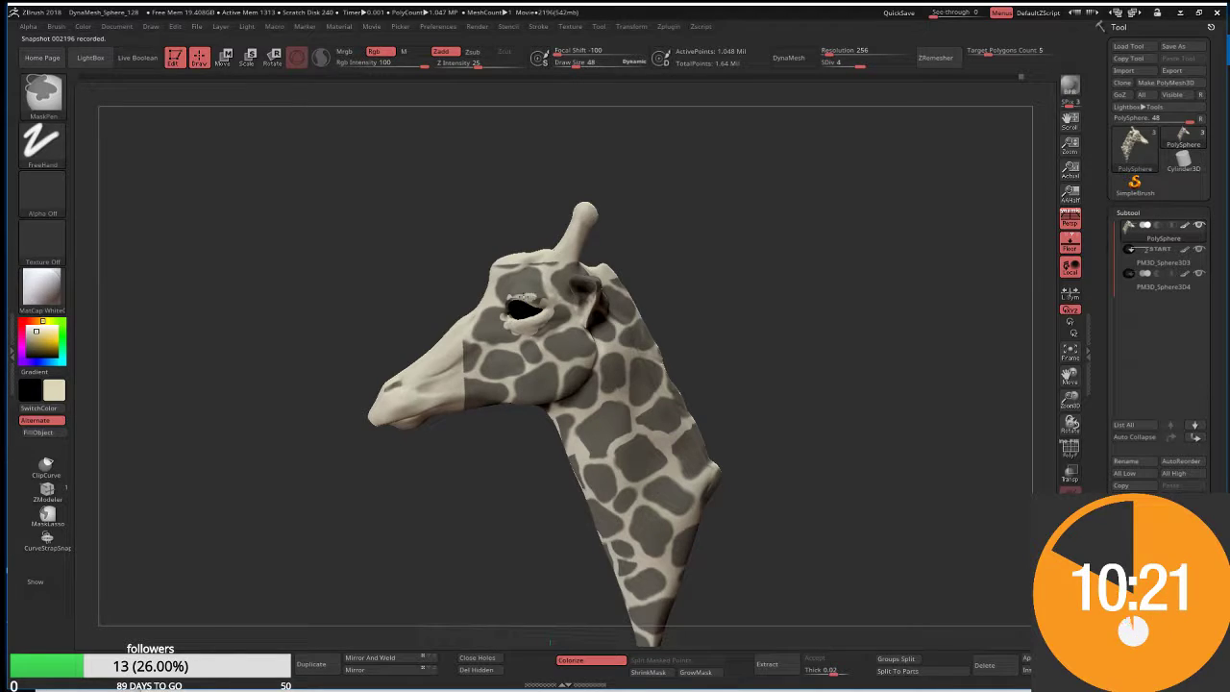
left_click_drag(518, 290, 544, 278)
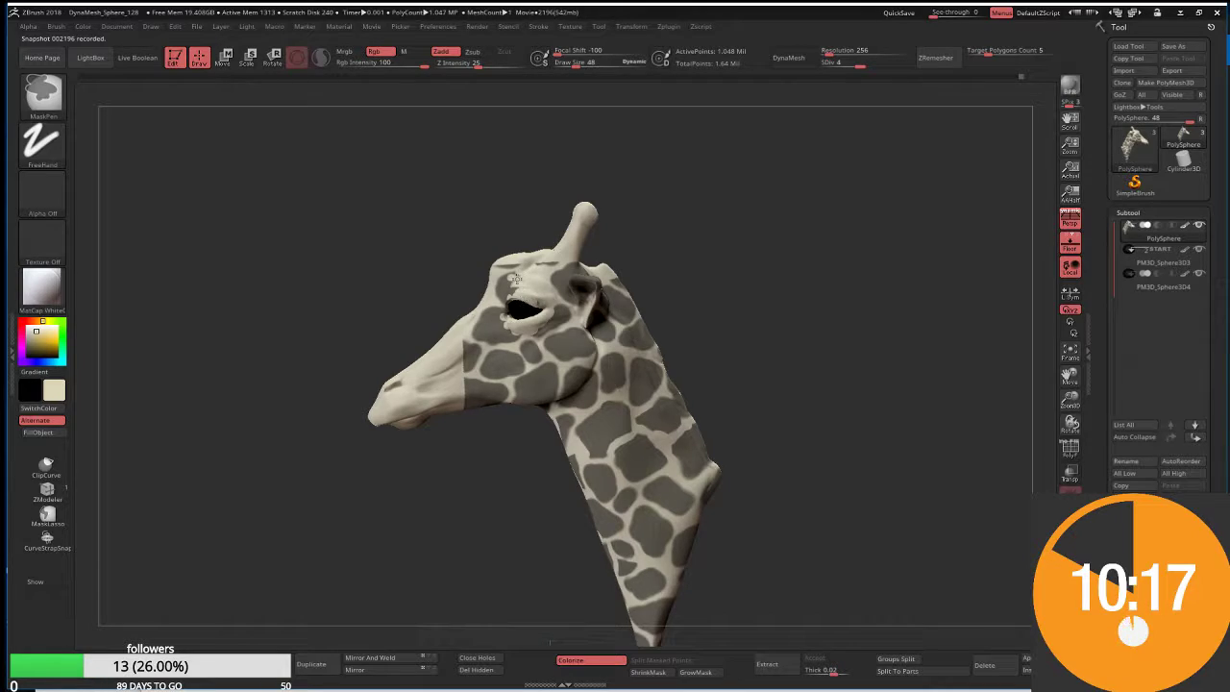
left_click_drag(501, 291, 504, 303)
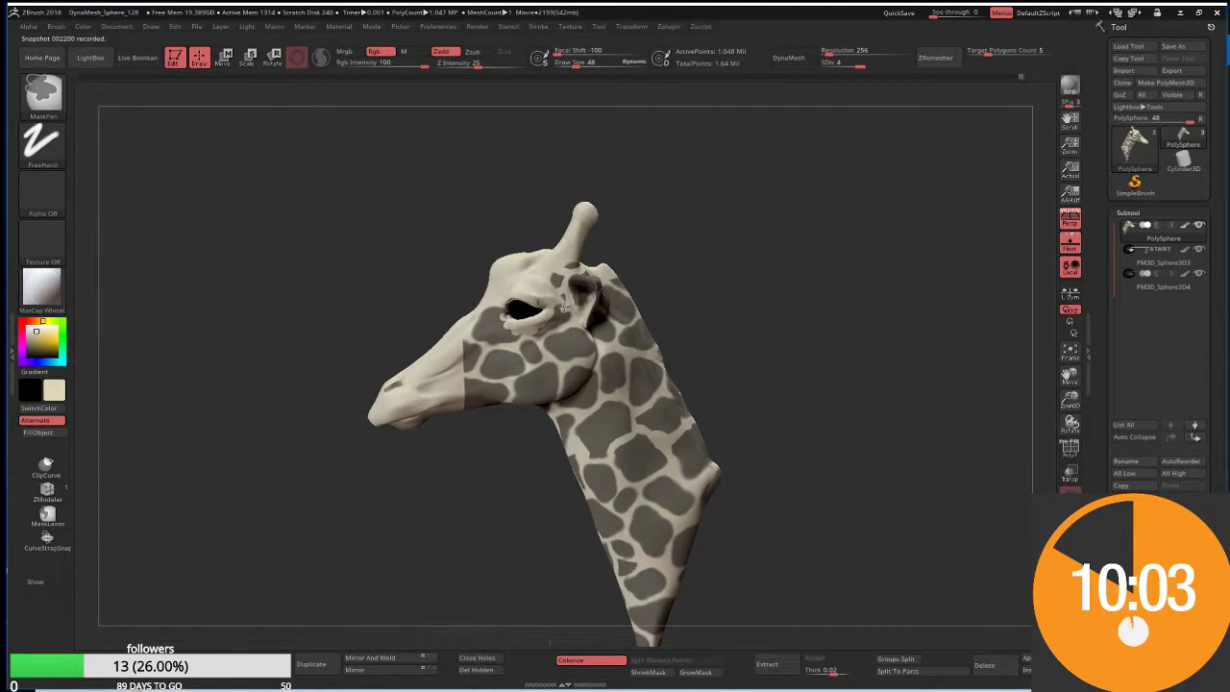
left_click_drag(627, 235, 673, 273)
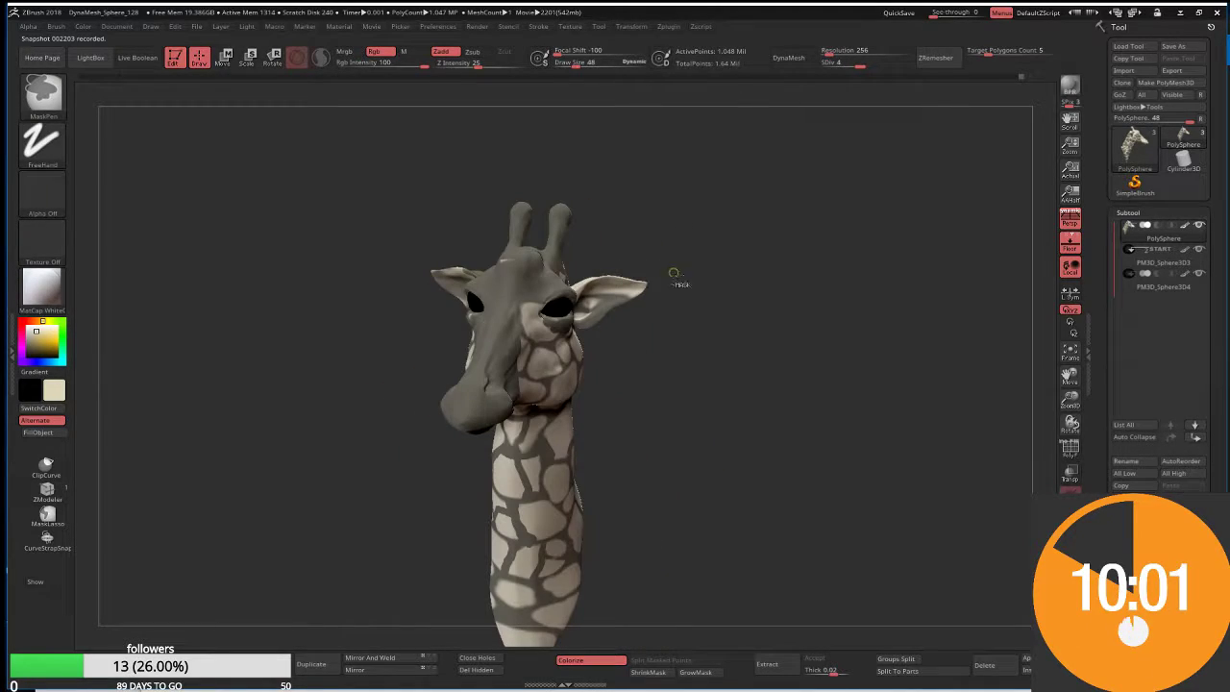
left_click(657, 253, "ctrl")
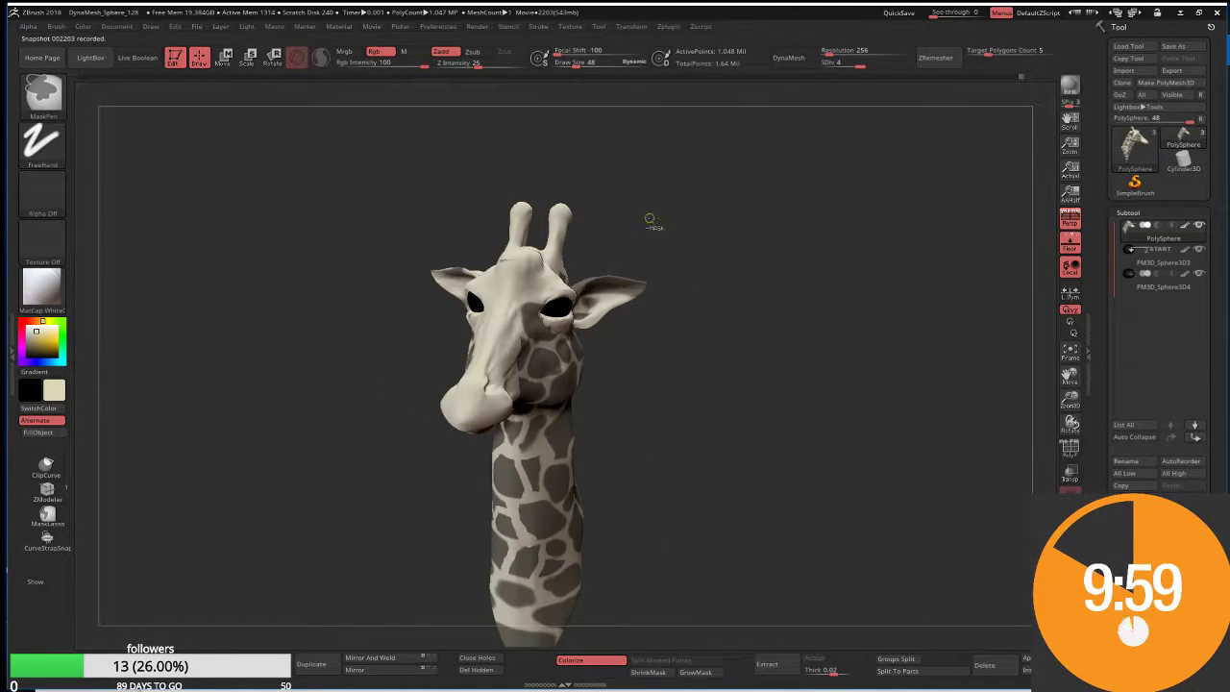
left_click_drag(683, 226, 584, 330, "ctrl")
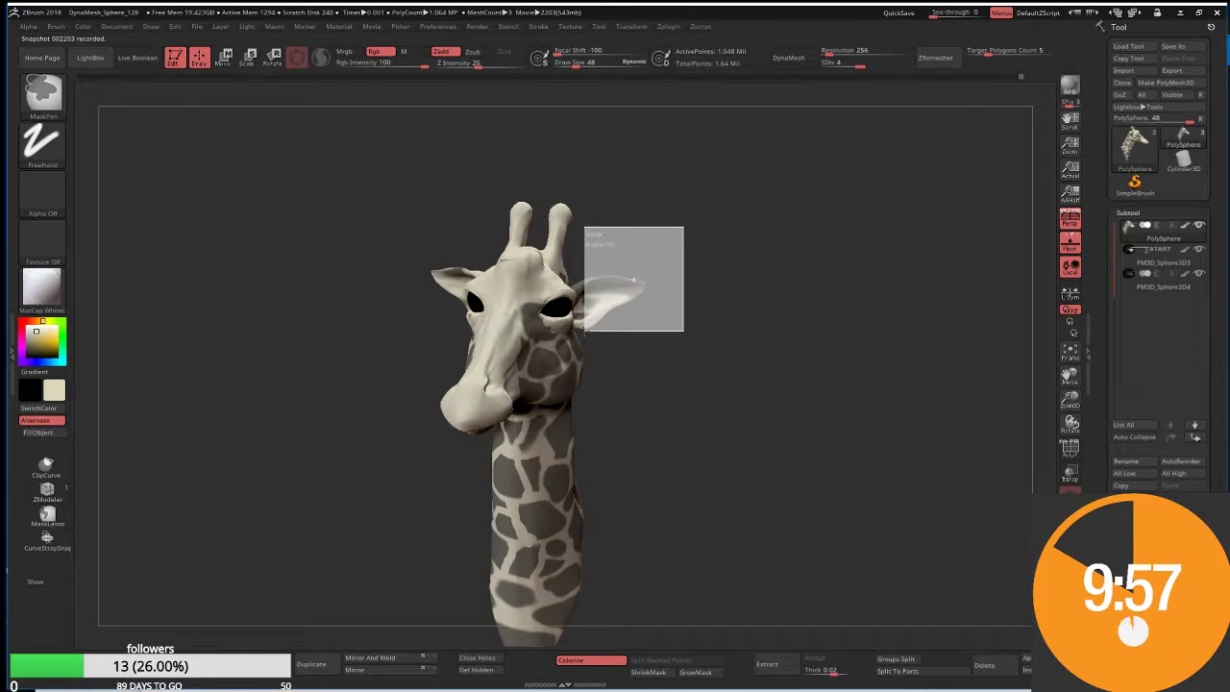
left_click_drag(653, 310, 588, 309)
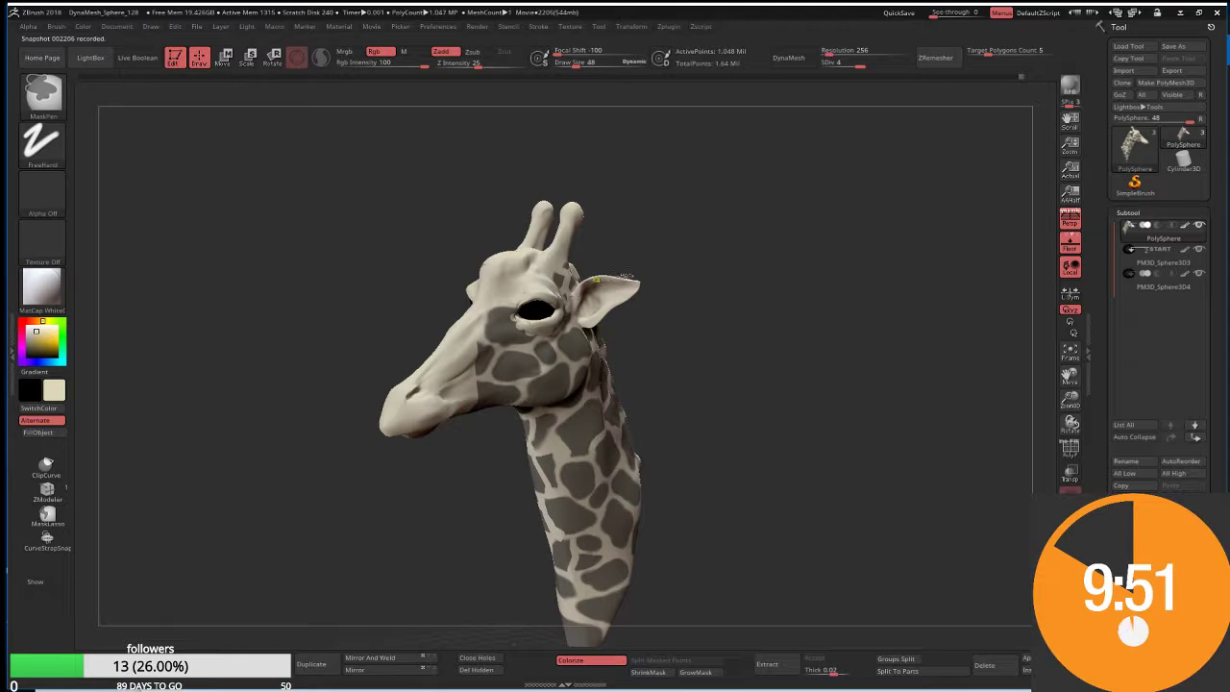
left_click_drag(573, 296, 692, 288)
right_click_drag(634, 293, 598, 298)
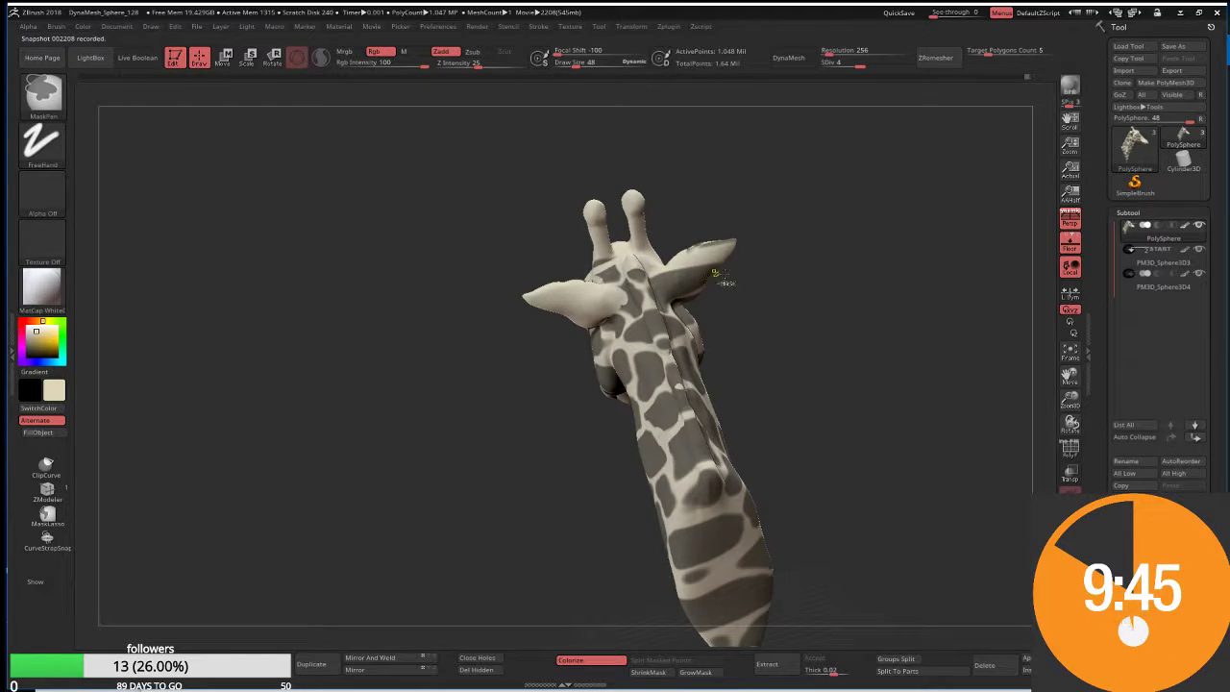
left_click_drag(719, 279, 716, 270)
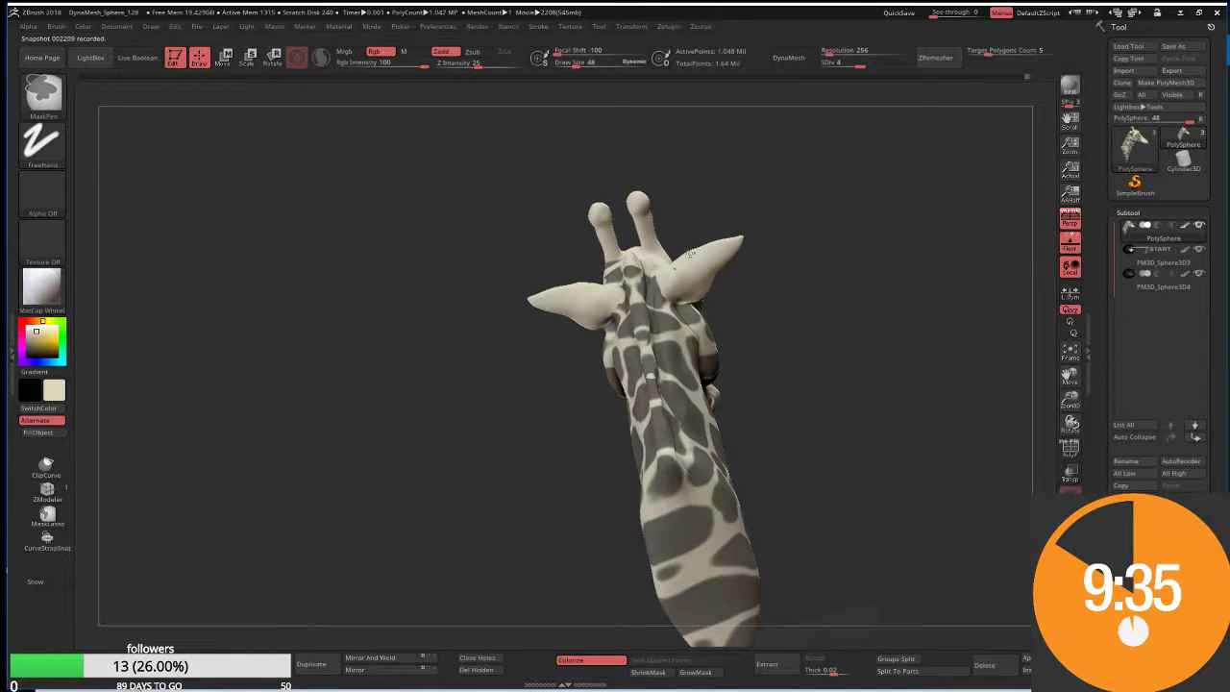
left_click_drag(702, 184, 615, 277)
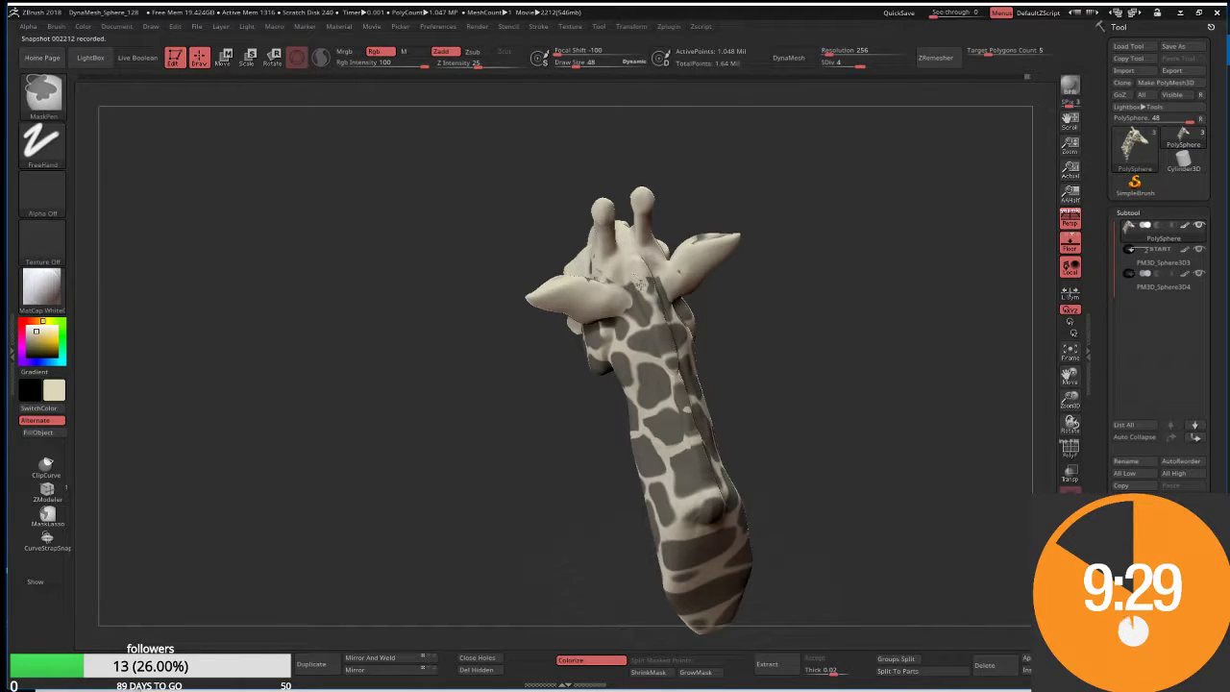
mouse_move(763, 305)
left_mouse_down()
mouse_move(816, 273)
mouse_move(727, 283)
left_mouse_up()
key("ctrl")
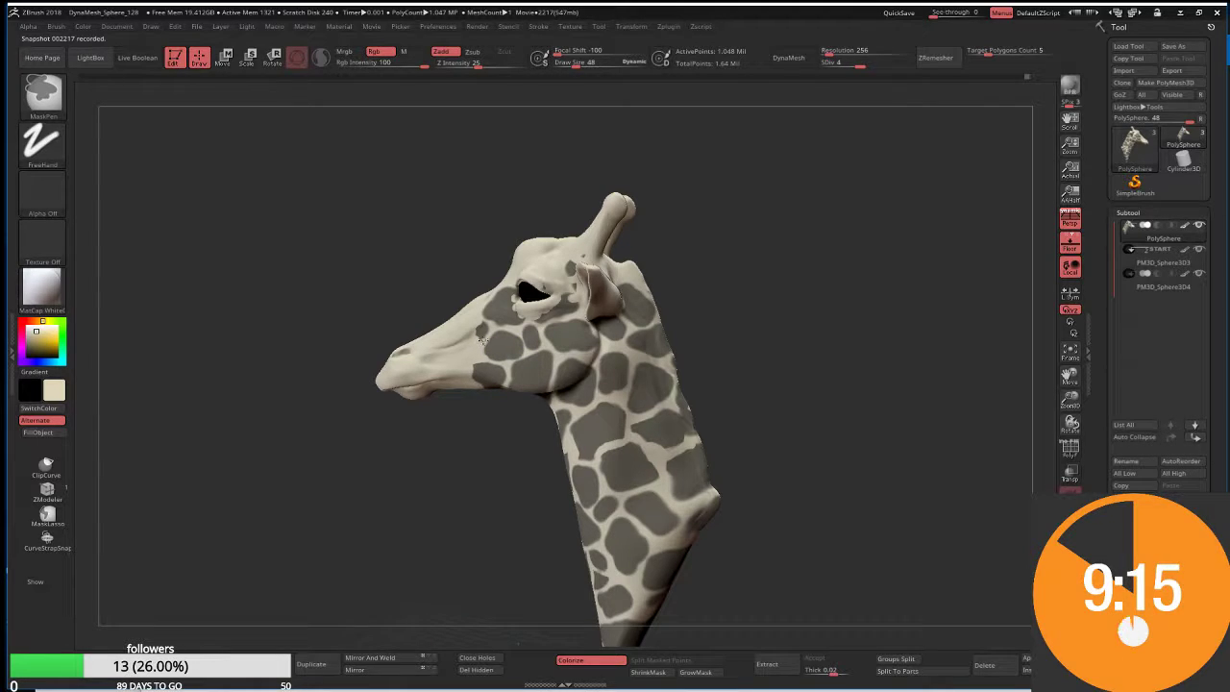
mouse_move(472, 449)
left_mouse_down()
mouse_move(540, 528)
mouse_move(467, 380)
left_mouse_up()
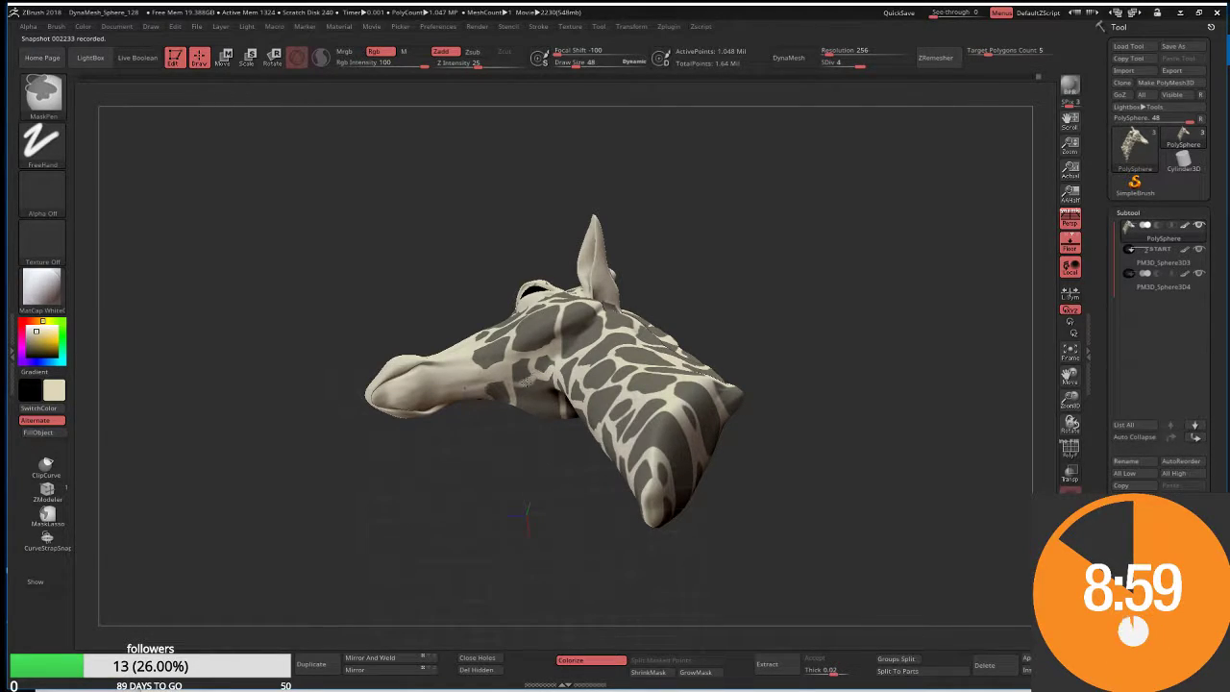
Erase the stray mask patch just below the eye, checking from several angles
right_click_drag(514, 401, 531, 394)
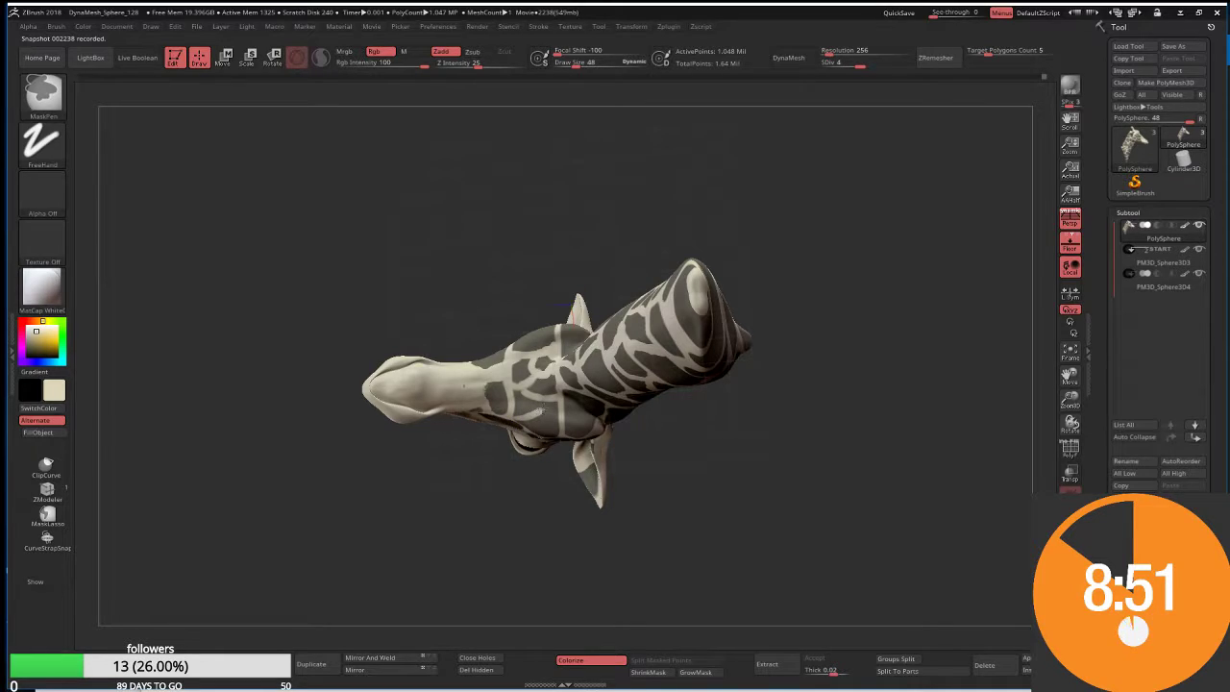
left_click_drag(514, 502, 532, 413)
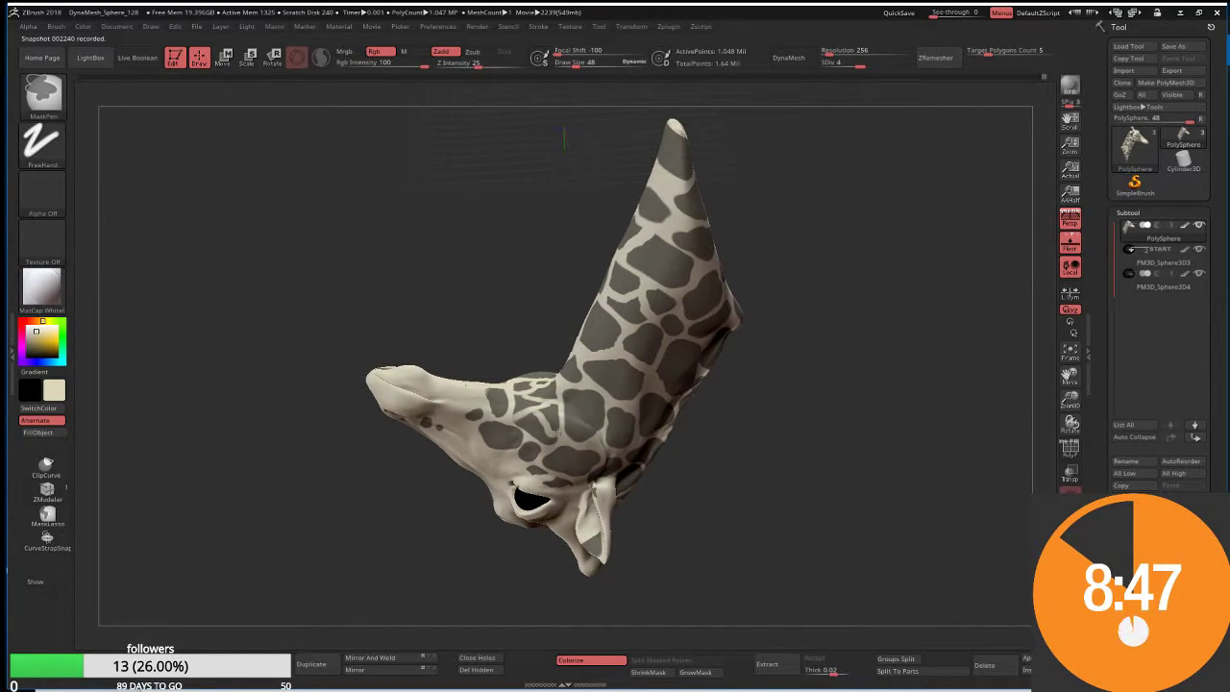
mouse_move(696, 488)
left_mouse_down()
mouse_move(732, 446)
mouse_move(578, 508)
mouse_move(498, 334)
left_mouse_up()
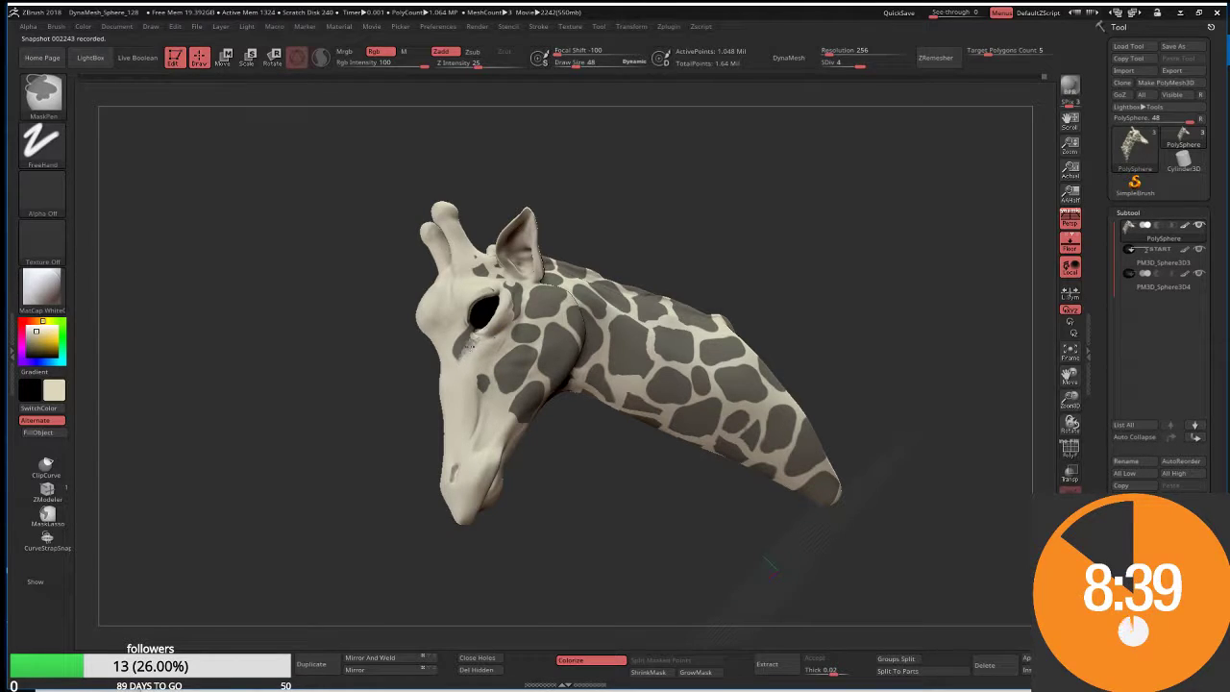
left_click_drag(469, 342, 455, 357)
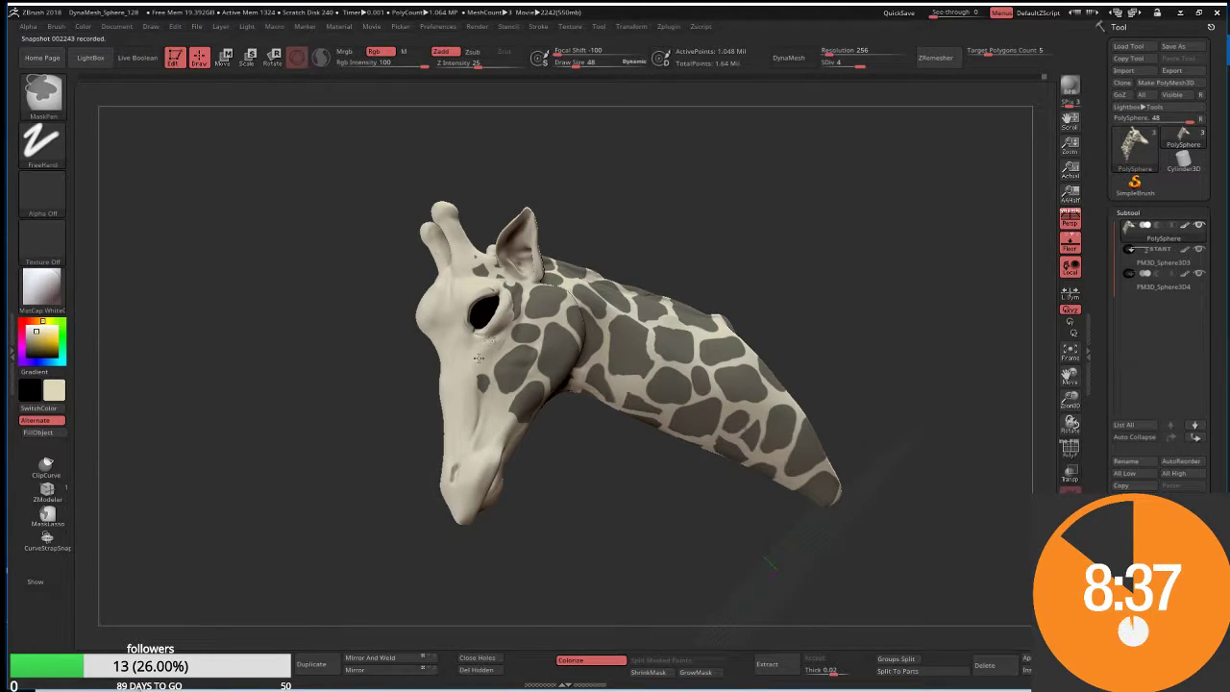
left_click_drag(637, 230, 513, 309)
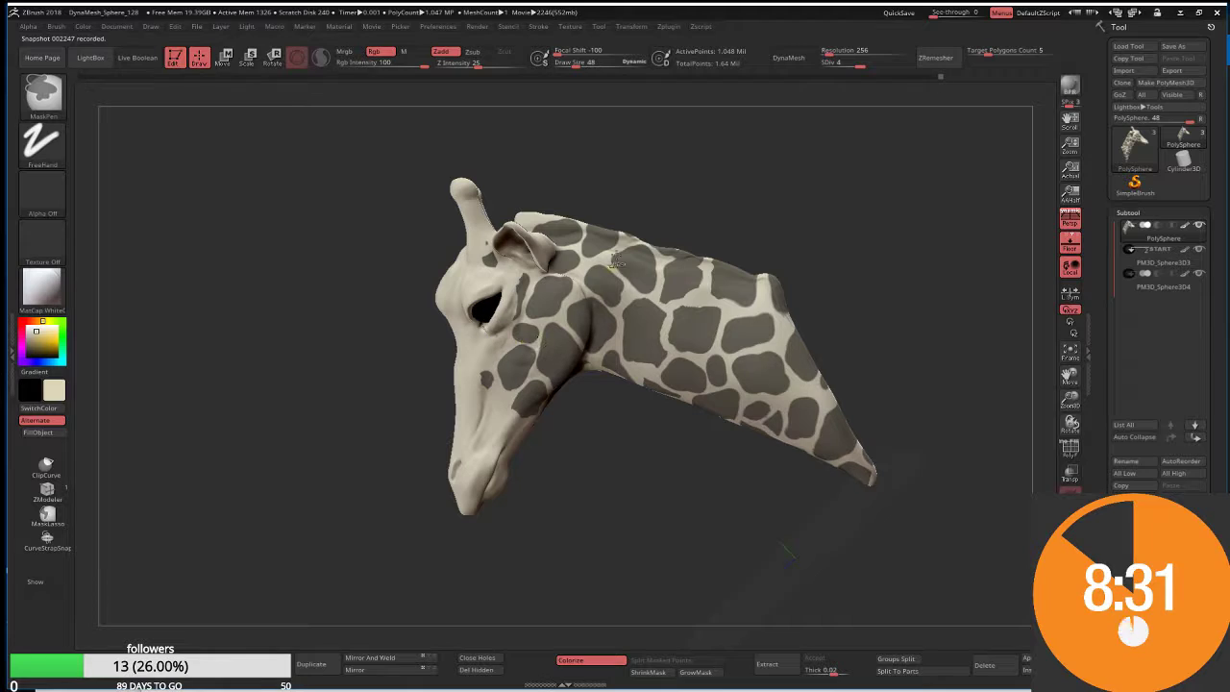
mouse_move(615, 259)
left_mouse_down()
mouse_move(704, 203)
mouse_move(376, 389)
left_mouse_up()
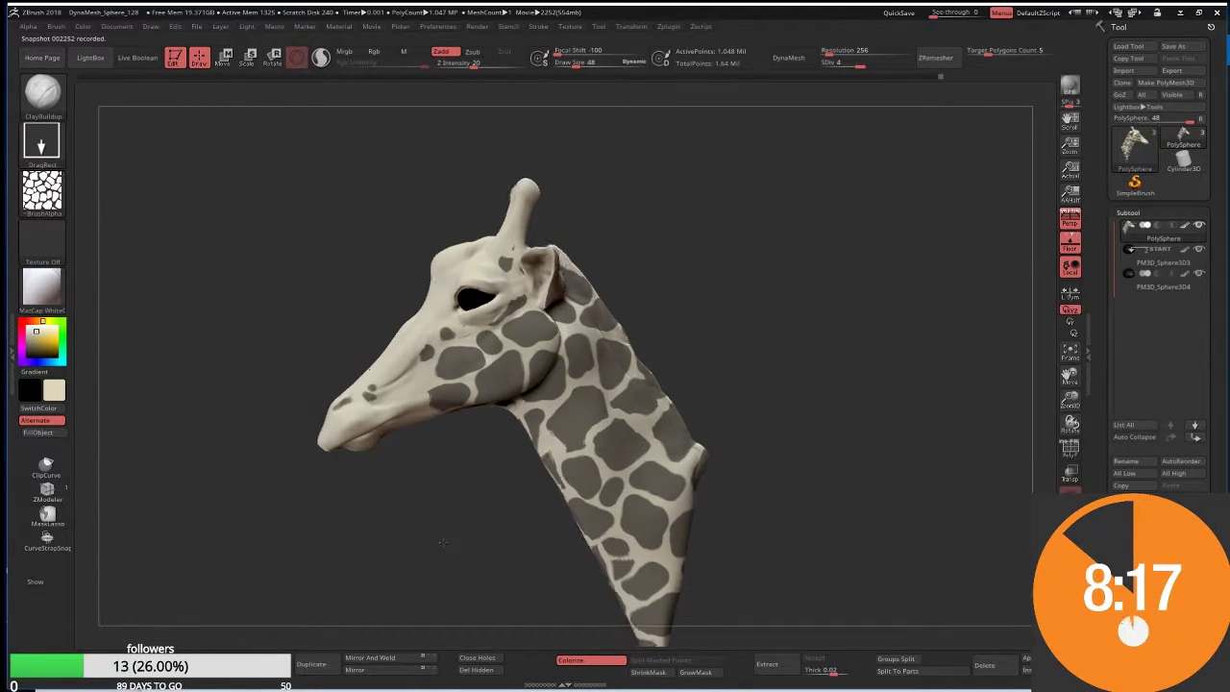
Paint a small MaskPen spot beside the eye and orbit the head toward the front
left_click_drag(449, 538, 428, 488)
key("ctrl")
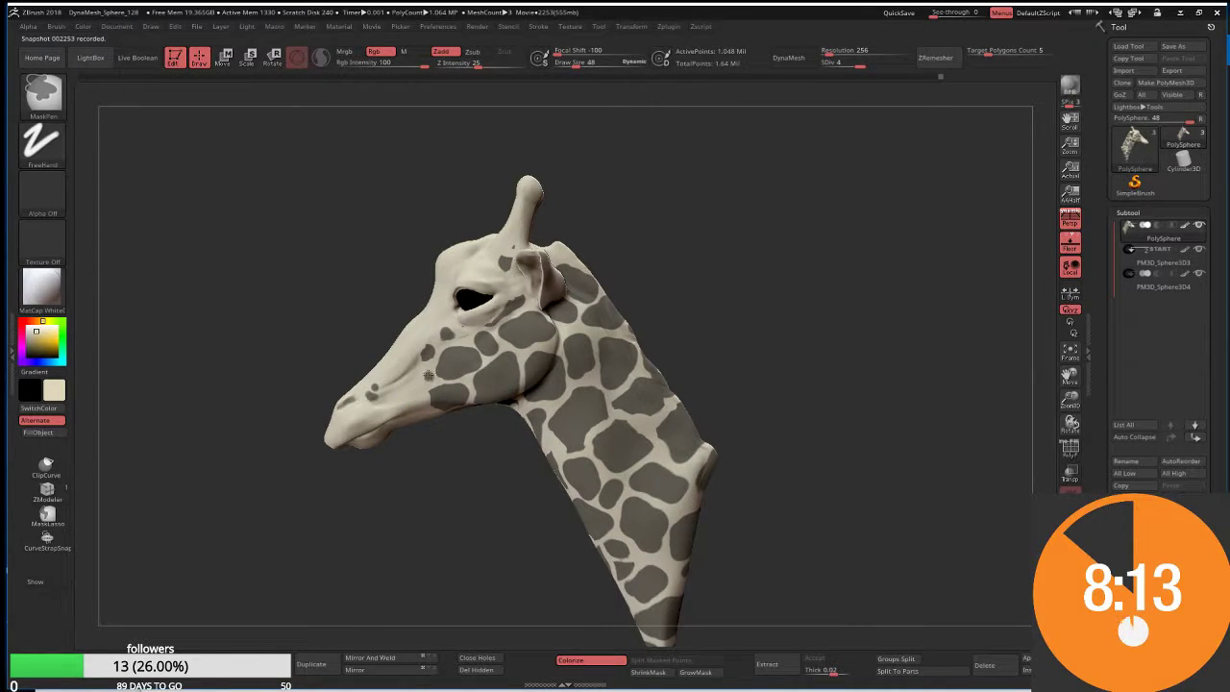
left_click_drag(475, 486, 468, 281)
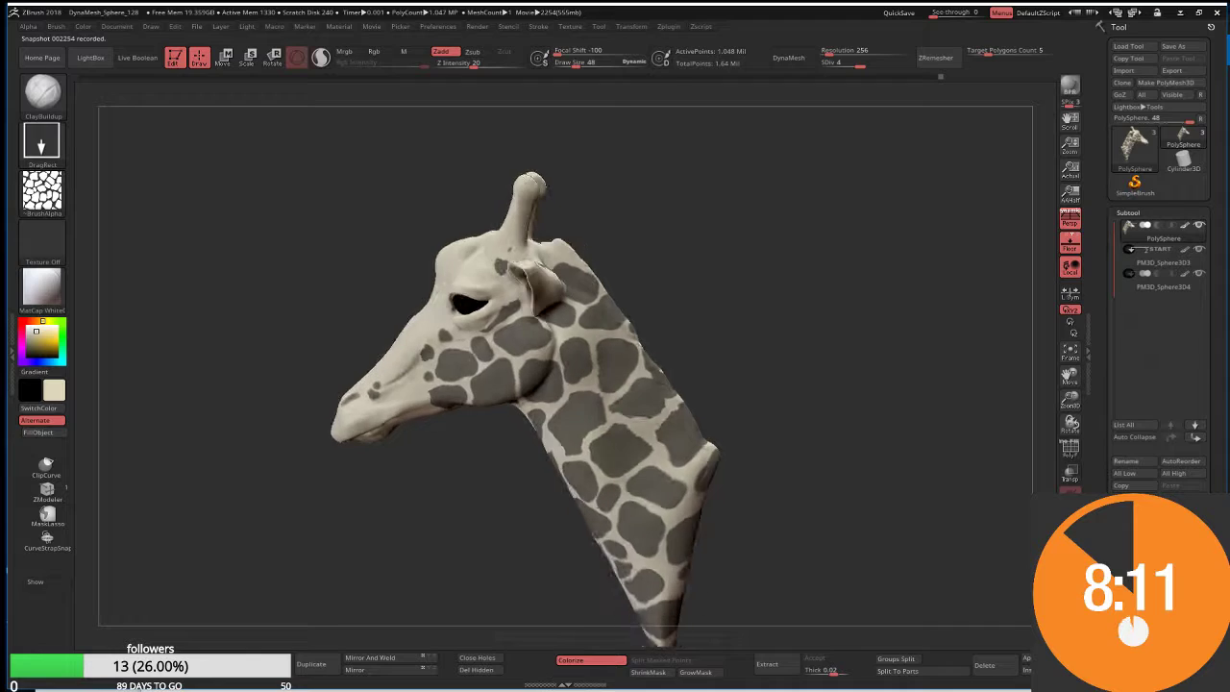
left_click_drag(538, 467, 598, 467)
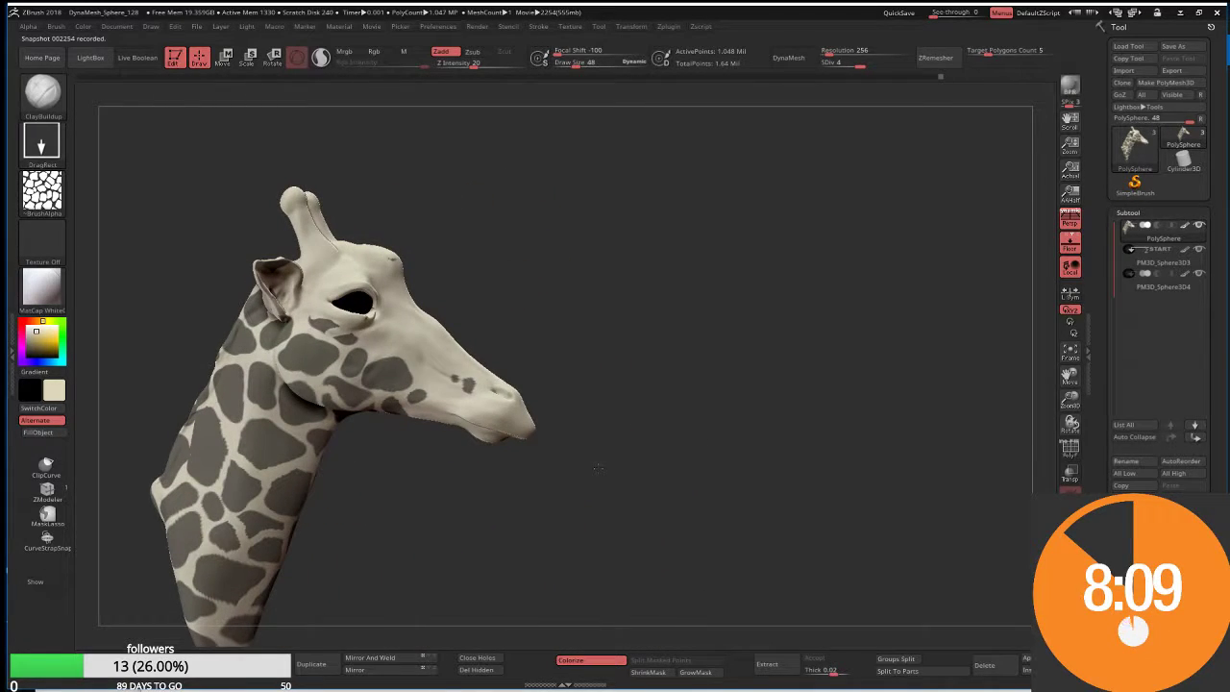
key("ctrl")
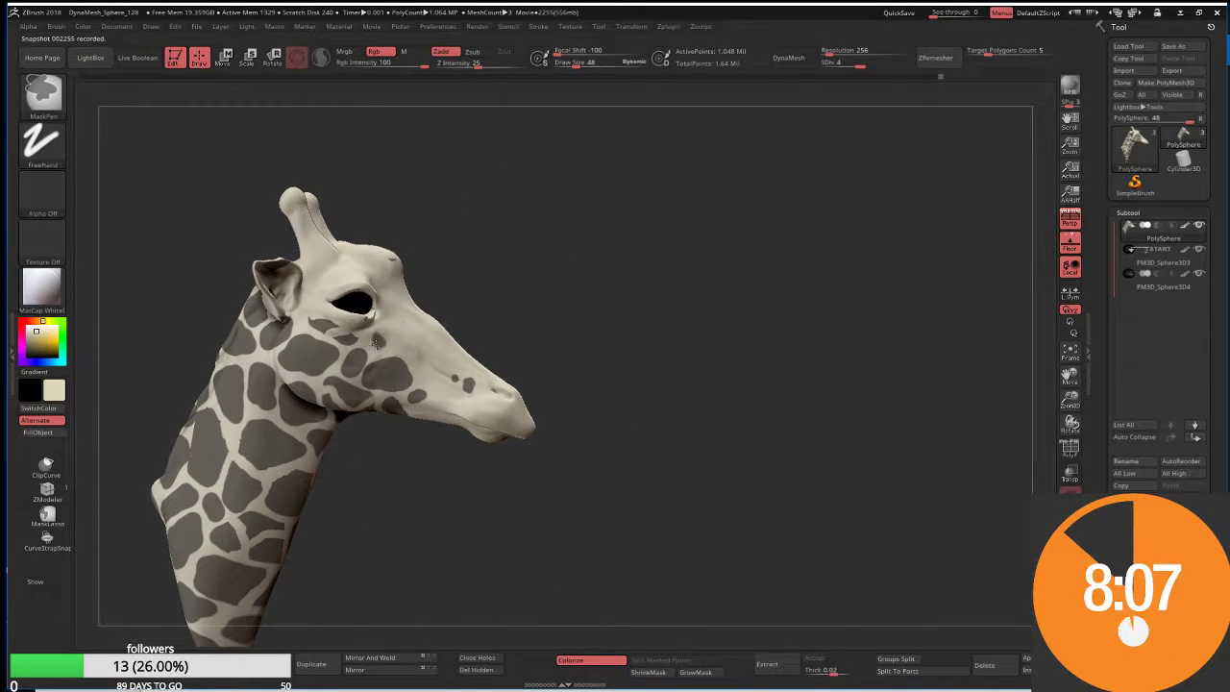
mouse_move(423, 466)
left_mouse_down()
mouse_move(440, 520)
mouse_move(455, 509)
mouse_move(413, 500)
left_mouse_up()
key("ctrl")
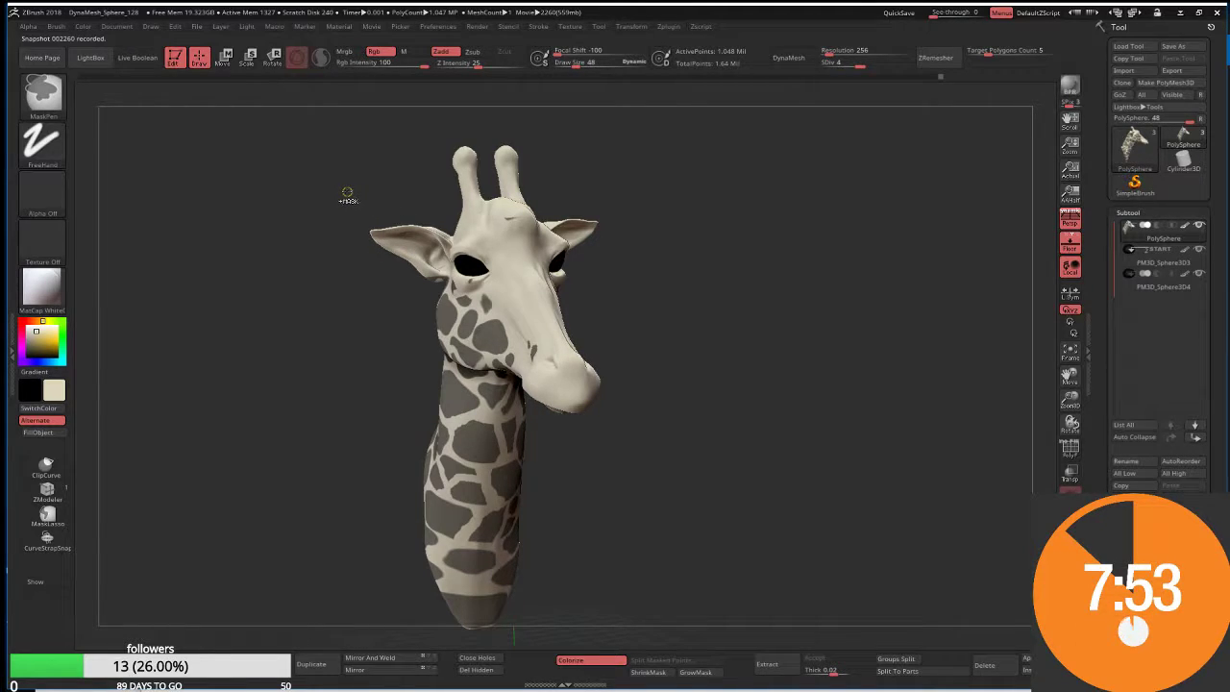
Unmask the left and right ears with rectangular mask regions
left_click_drag(348, 186, 444, 285, "ctrl")
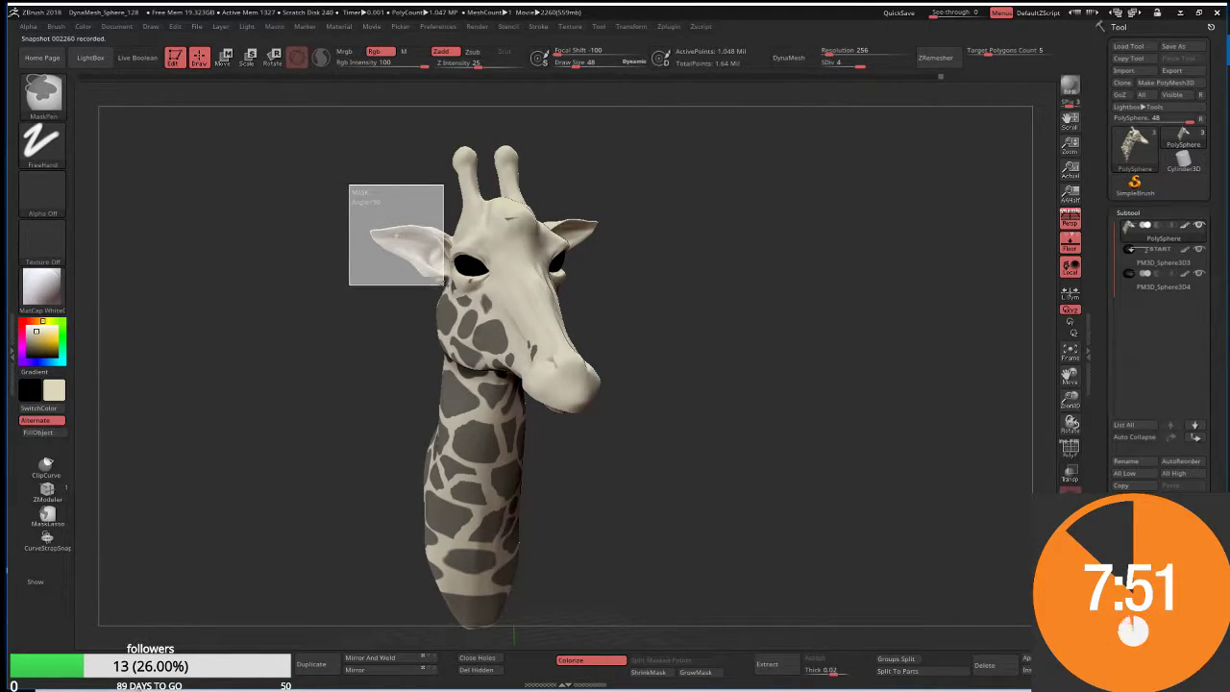
mouse_move(659, 304)
left_mouse_down()
mouse_move(626, 306)
mouse_move(590, 277)
left_mouse_up()
left_click_drag(542, 172, 511, 237, "ctrl")
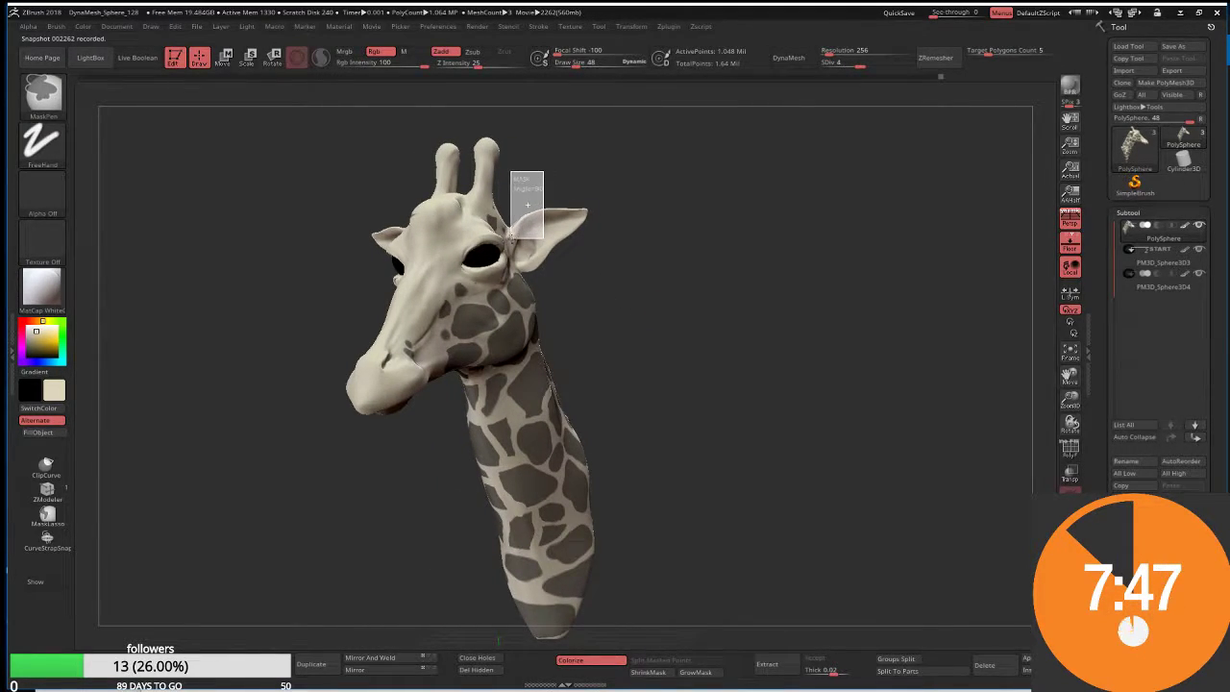
mouse_move(562, 174)
left_mouse_down("ctrl")
mouse_move(524, 268)
mouse_move(661, 296)
mouse_move(577, 322)
mouse_move(587, 350)
left_mouse_up("ctrl")
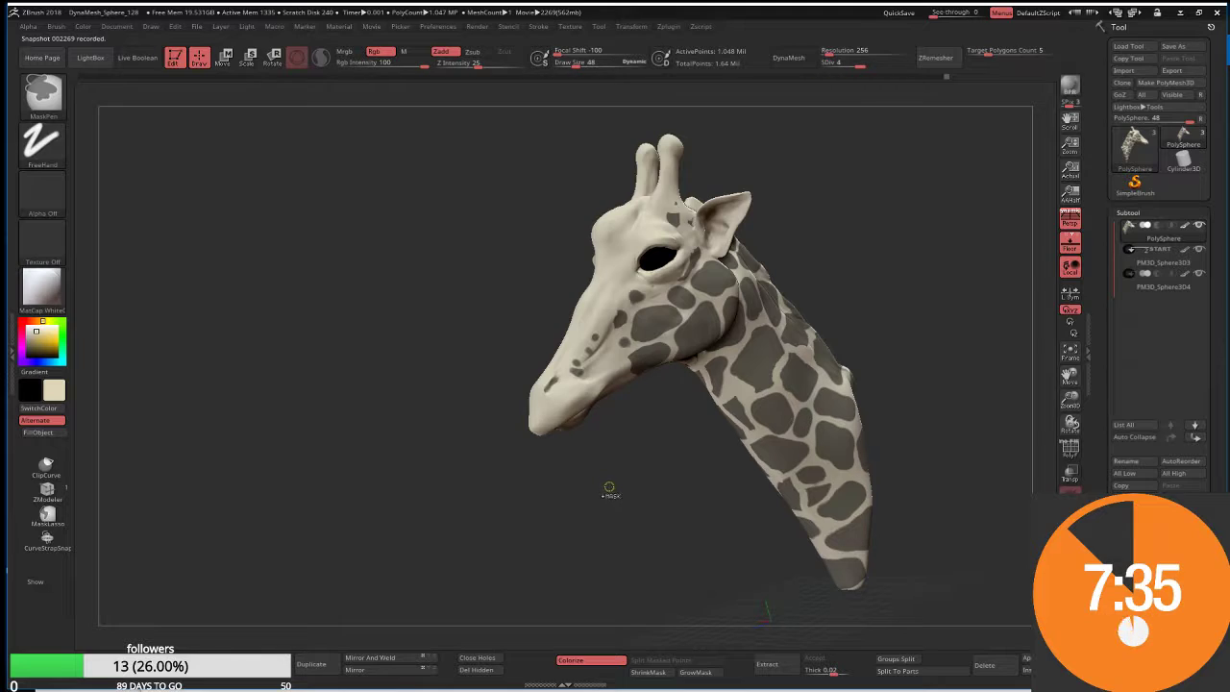
Orbit to side and frontal views to check the neck's patch mask
left_click_drag(590, 484, 573, 486)
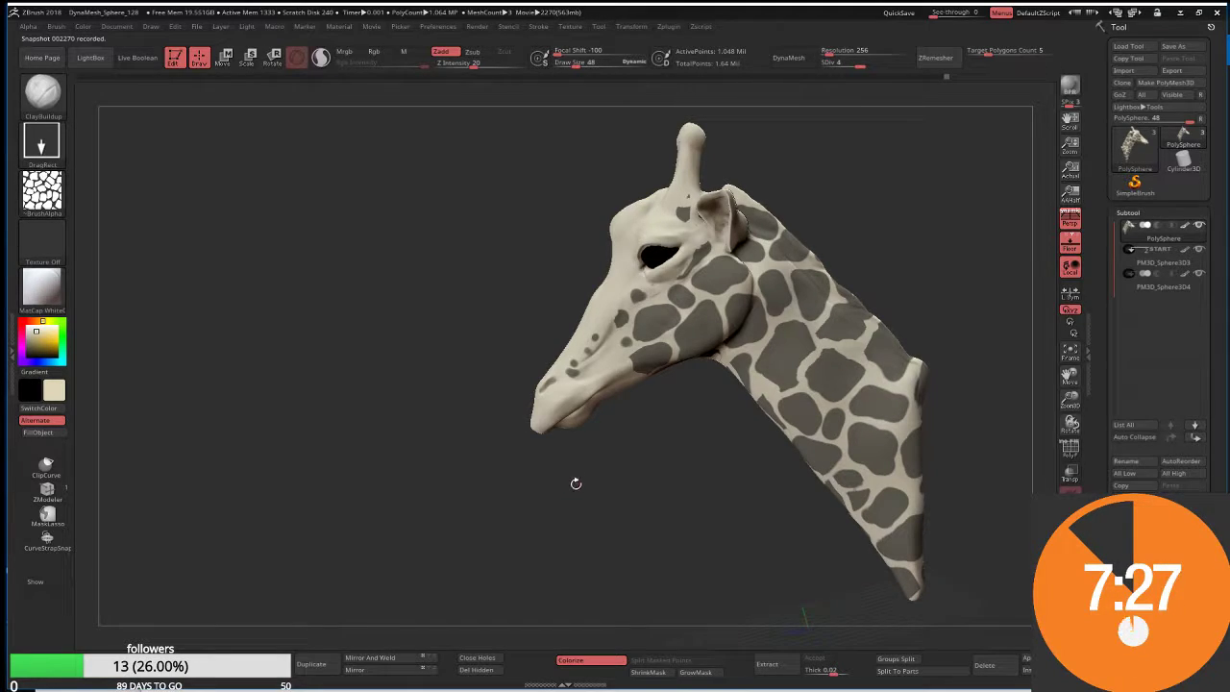
left_click_drag(575, 483, 481, 441)
key("ctrl")
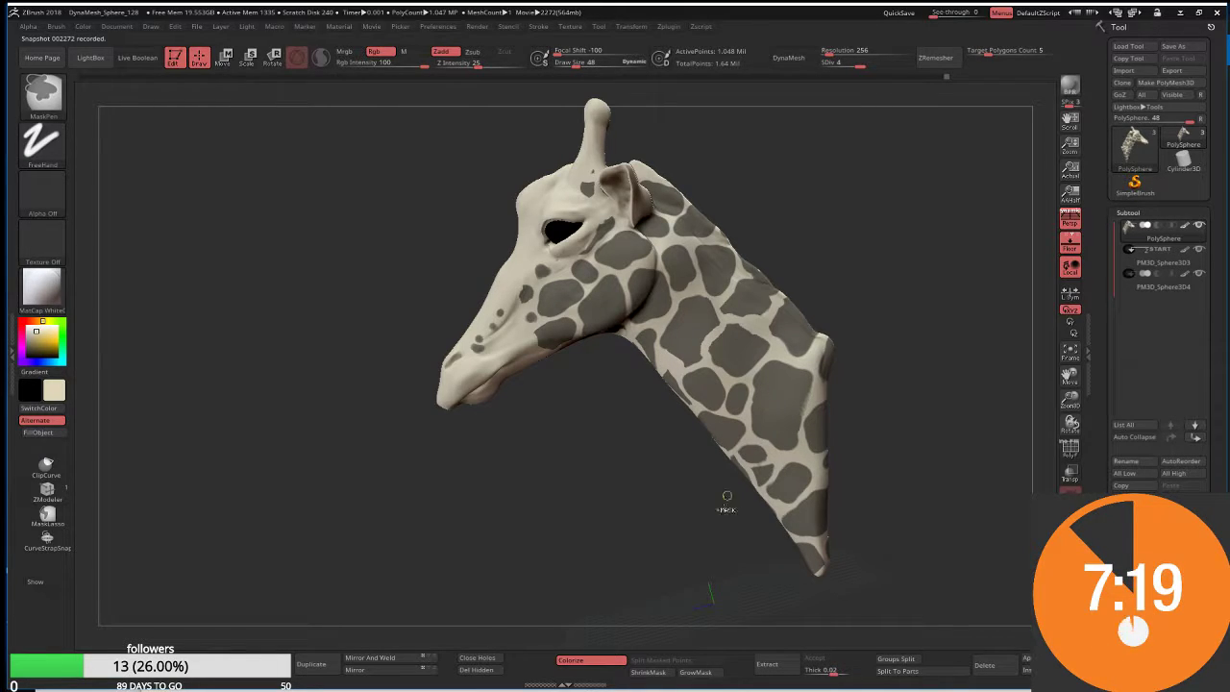
key("b")
key("c")
key("b")
right_click_drag(725, 499, 739, 468)
Review the head in profile and three-quarter views, then return to ClayBuildup and zoom out
key("ctrl")
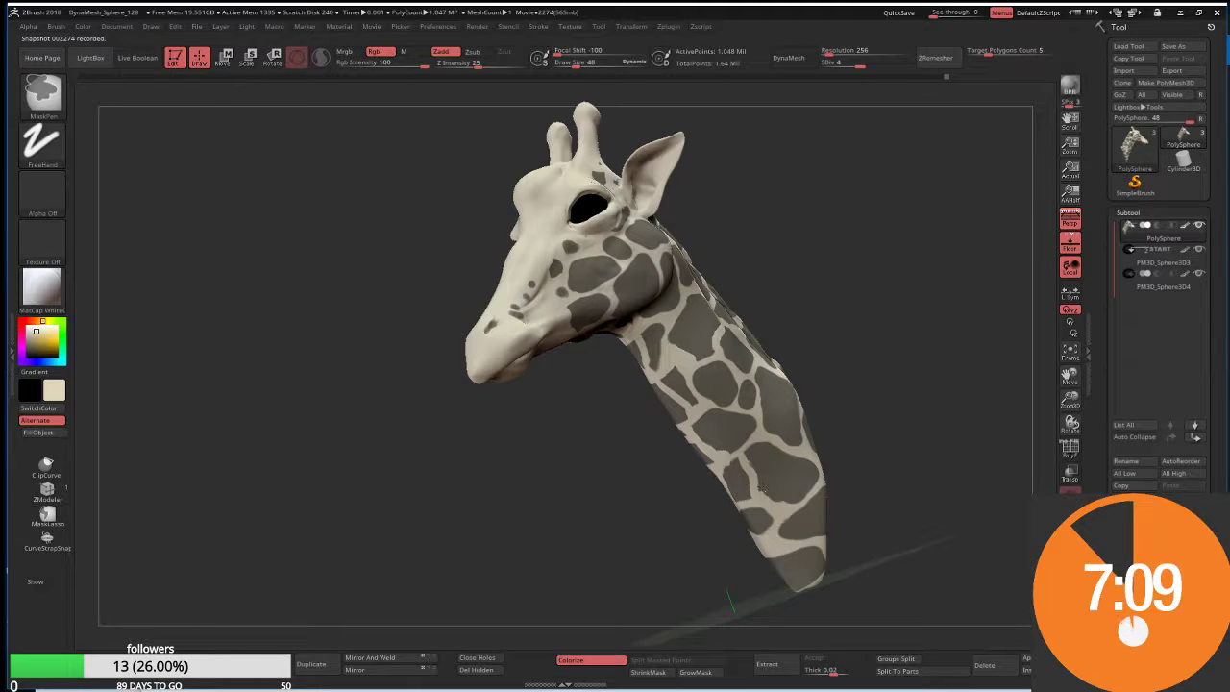
mouse_move(737, 518)
right_mouse_down()
mouse_move(643, 538)
mouse_move(761, 375)
right_mouse_up()
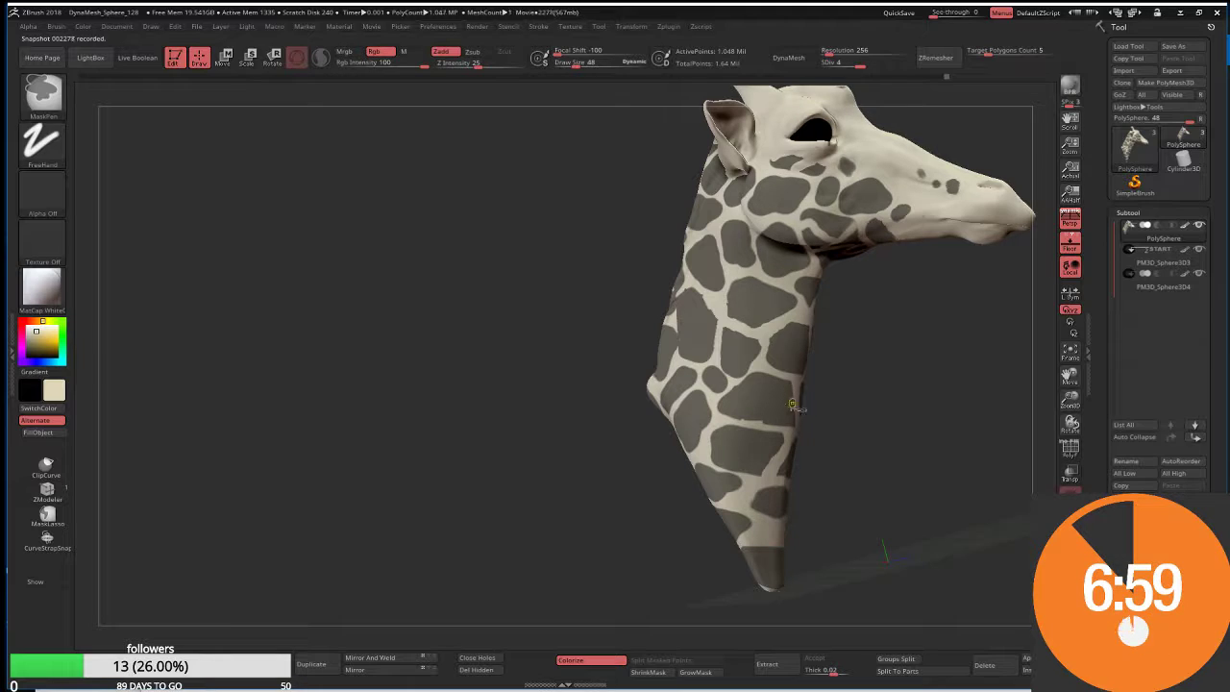
right_click_drag(792, 404, 785, 421)
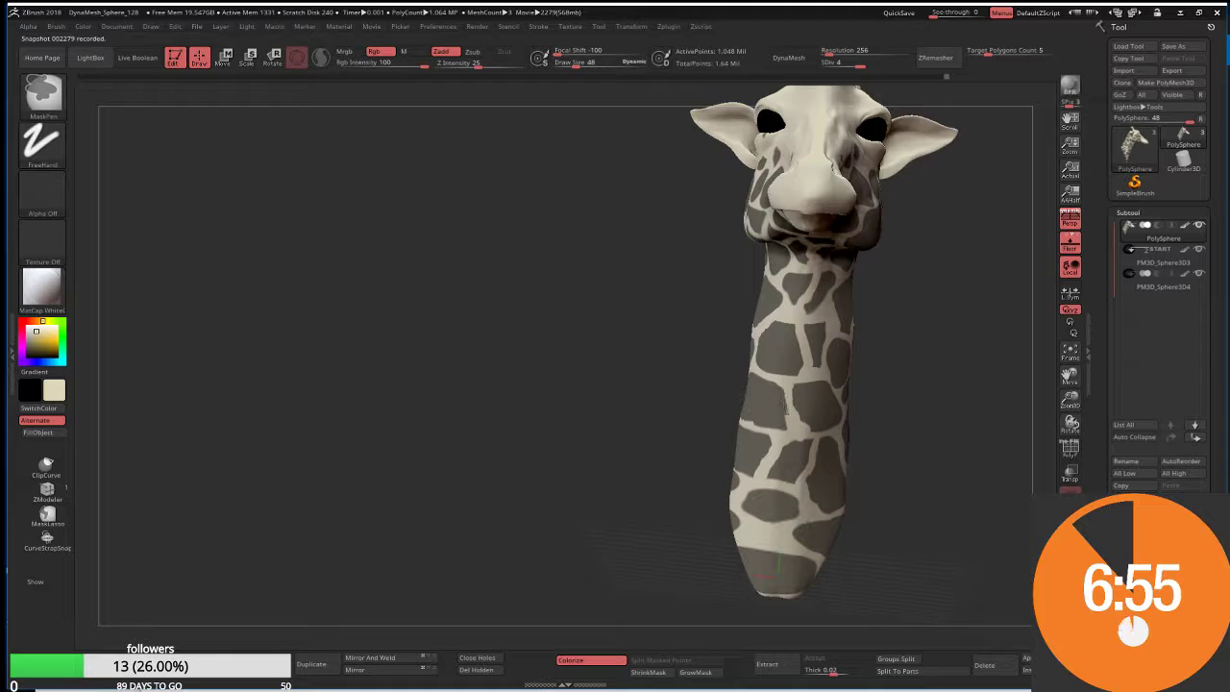
mouse_move(712, 458)
right_mouse_down()
mouse_move(832, 449)
mouse_move(846, 432)
mouse_move(785, 390)
right_mouse_up()
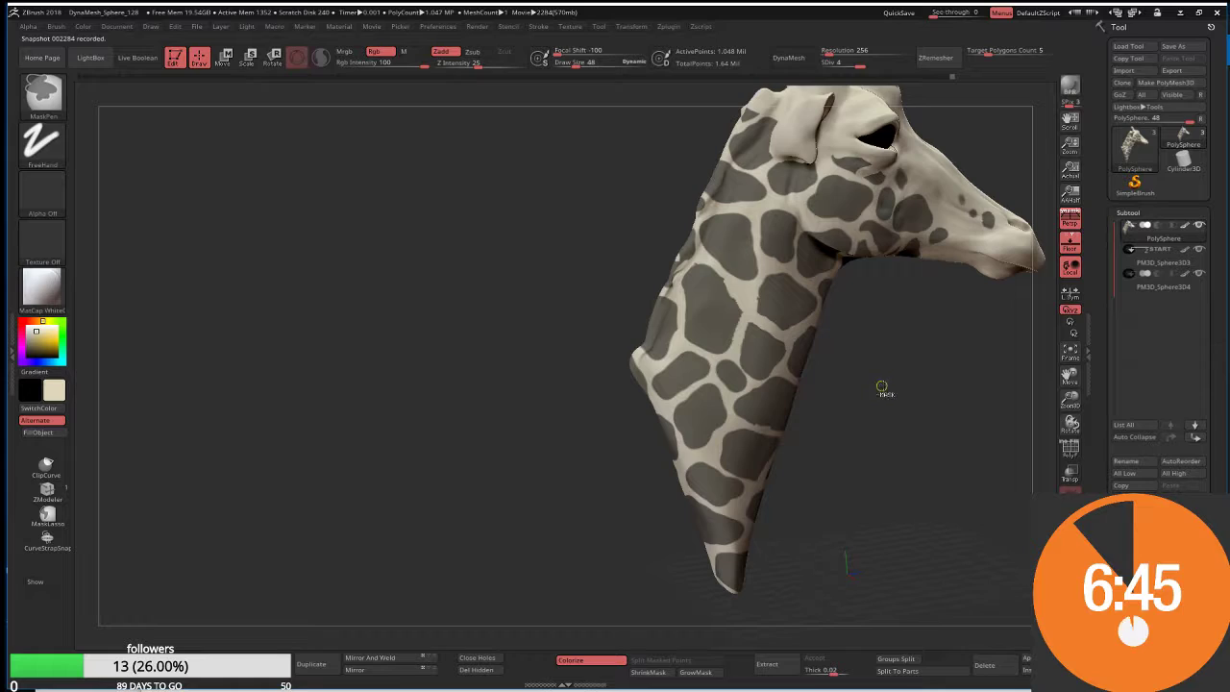
key("b")
key("c")
key("b")
mouse_move(839, 371)
right_mouse_down("ctrl")
mouse_move(779, 330)
mouse_move(746, 365)
right_mouse_up("ctrl")
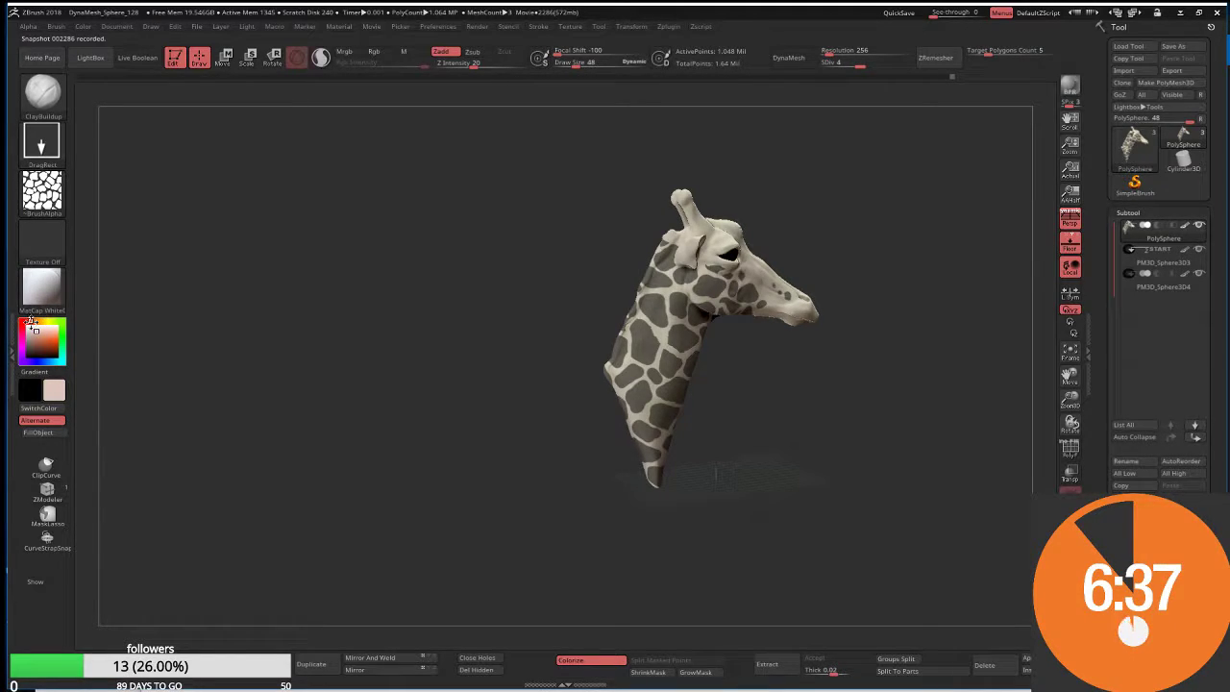
Pick a brown paint colour and set the Standard brush to colour-only painting with Rgb on, Zadd off
left_click_drag(33, 331, 34, 344)
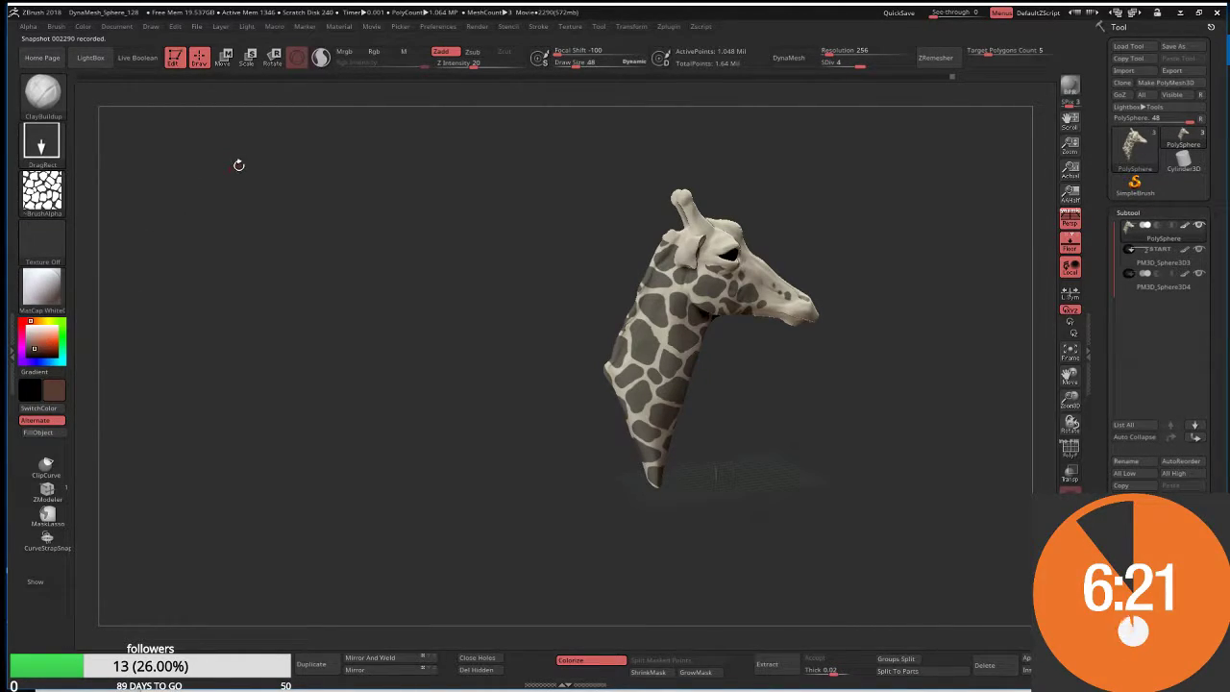
left_click(373, 51)
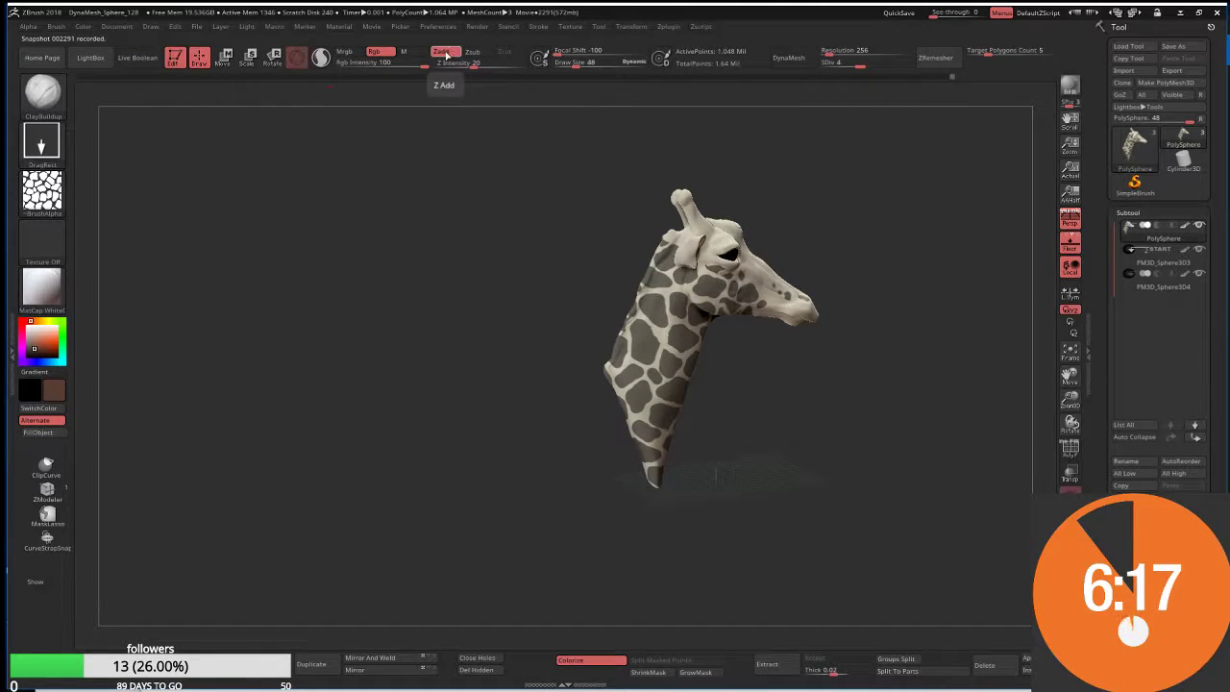
left_click(373, 51)
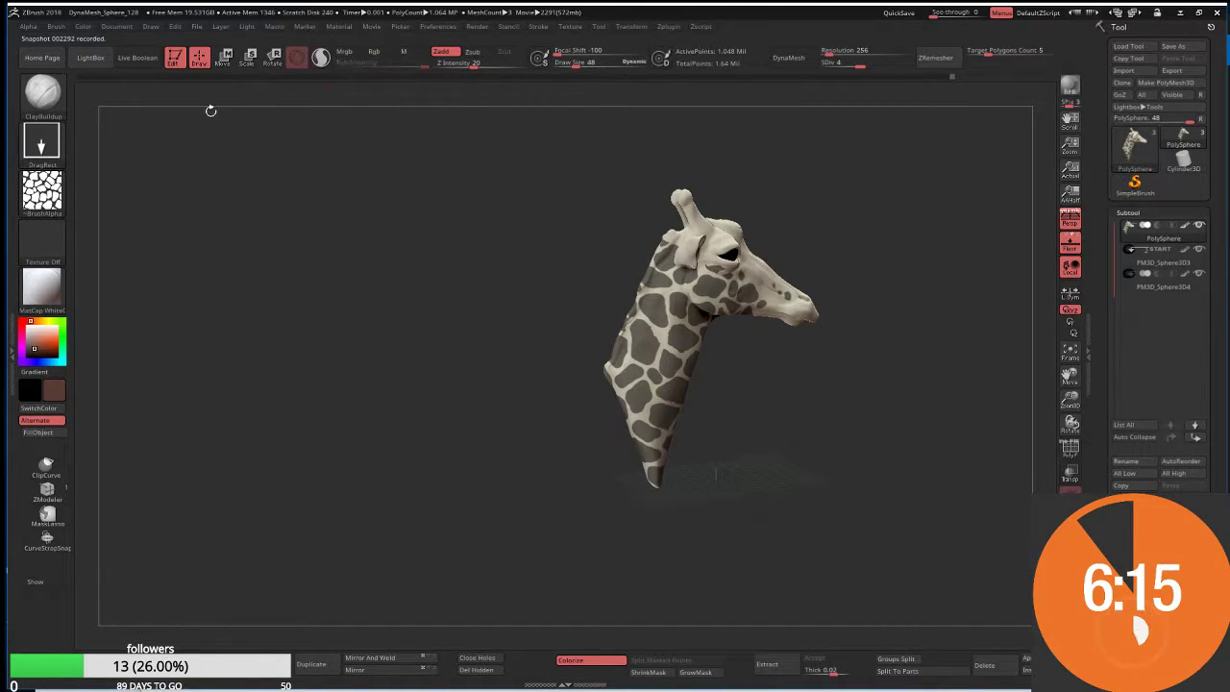
left_click(46, 117)
left_click(109, 64)
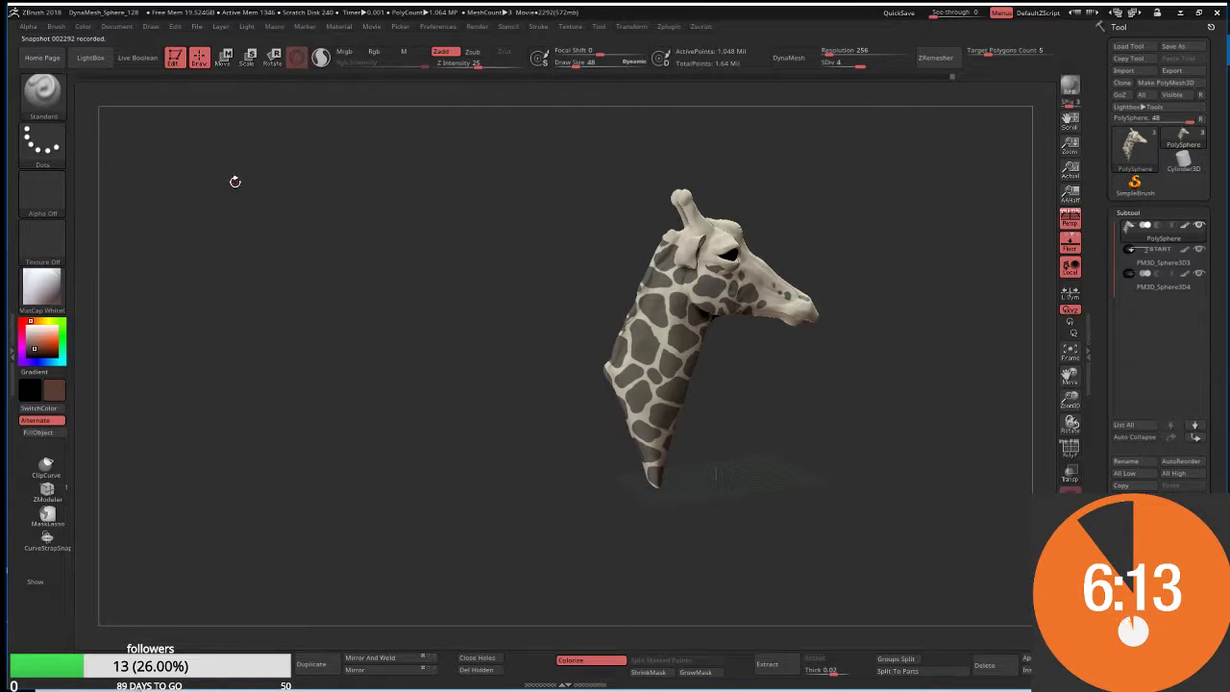
left_click(379, 51)
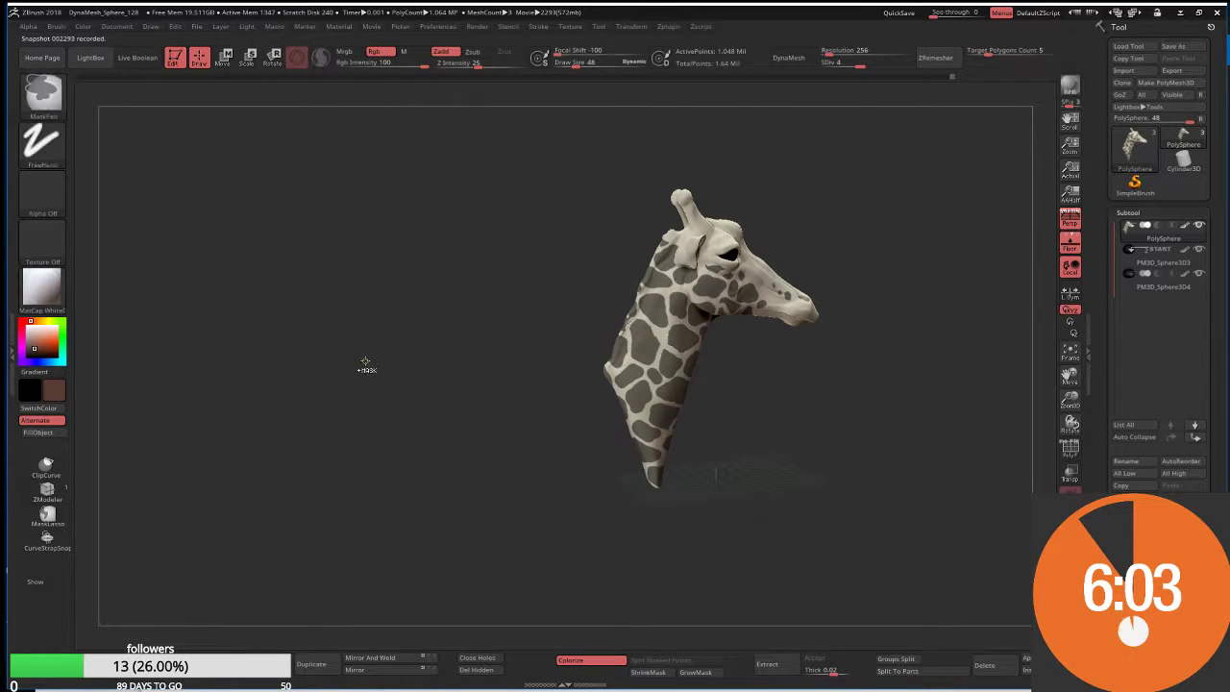
Invert the mask and fill the exposed patches with dark brown using FillObject
left_click(360, 376, "ctrl")
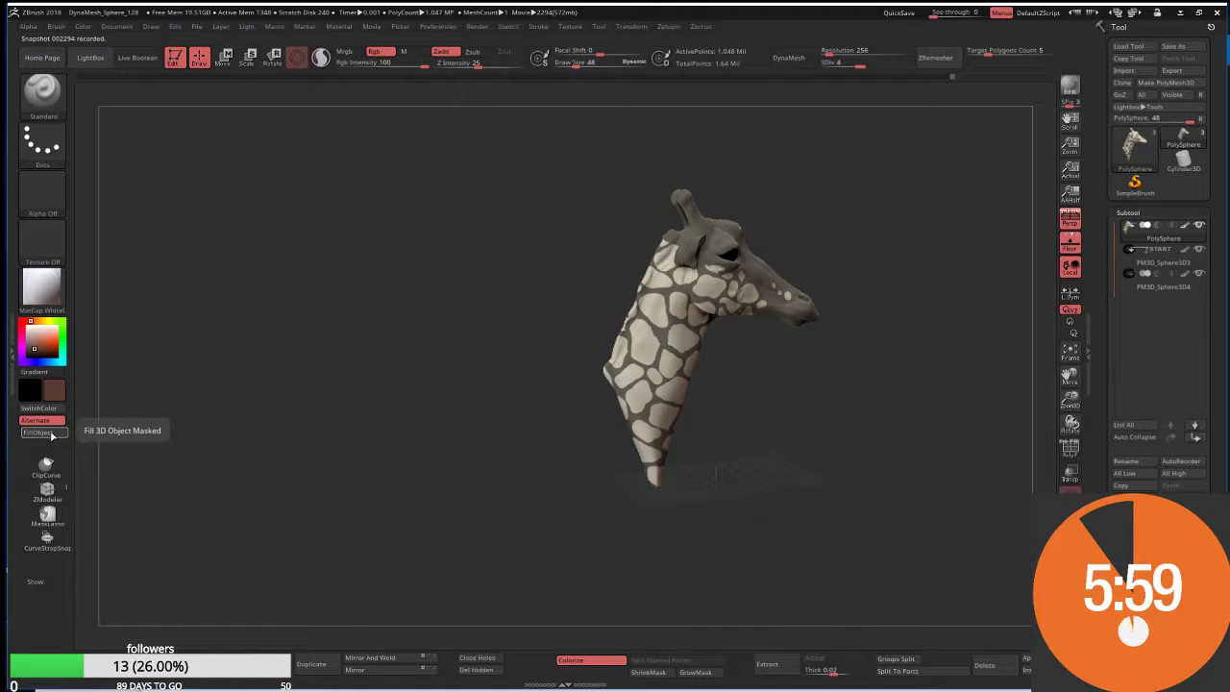
left_click(53, 433)
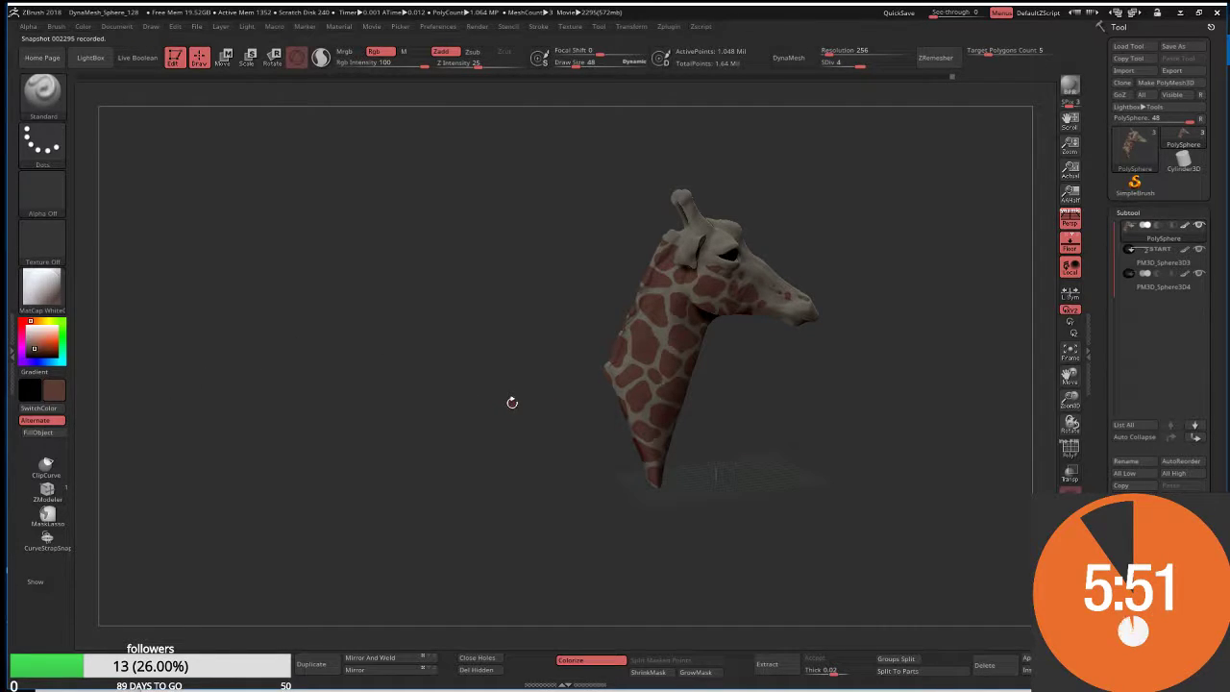
mouse_move(535, 404)
left_mouse_down()
mouse_move(557, 409)
mouse_move(507, 416)
mouse_move(516, 390)
mouse_move(586, 378)
mouse_move(554, 401)
mouse_move(515, 395)
mouse_move(579, 382)
left_mouse_up()
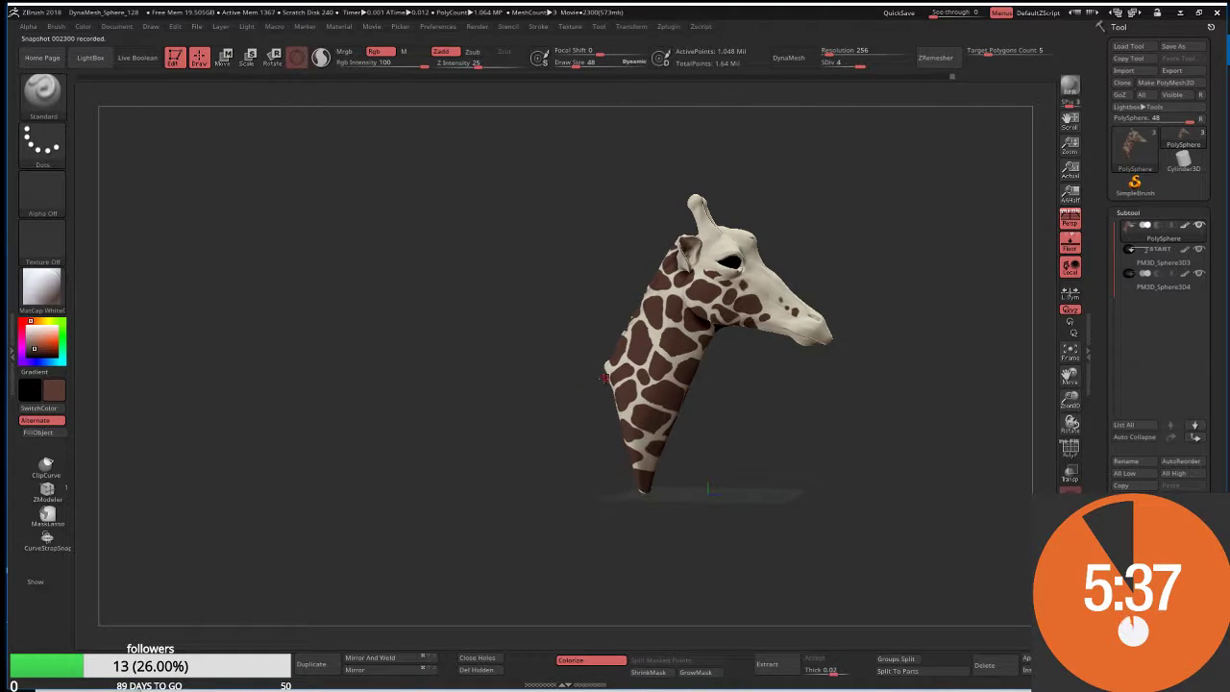
Mask the whole giraffe, invert it to expose the patches, and pick lighter brown (R140 G109 B80)
key("ctrl")
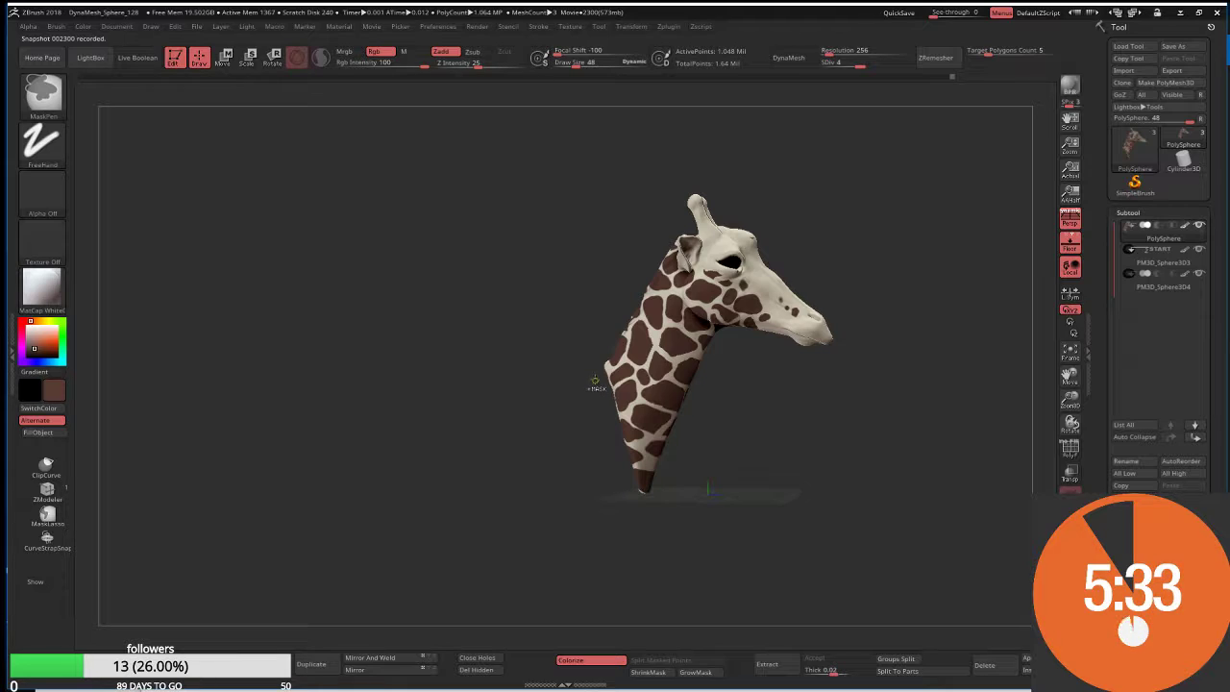
left_click(596, 380, "ctrl")
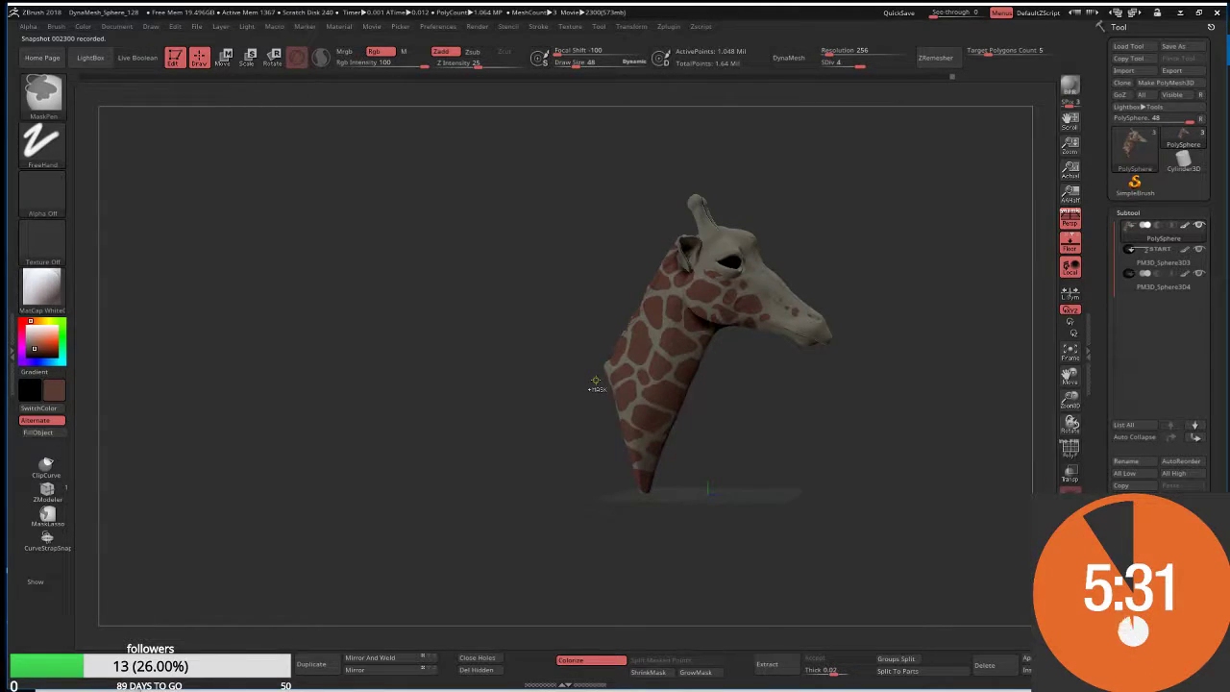
left_click(596, 381, "ctrl")
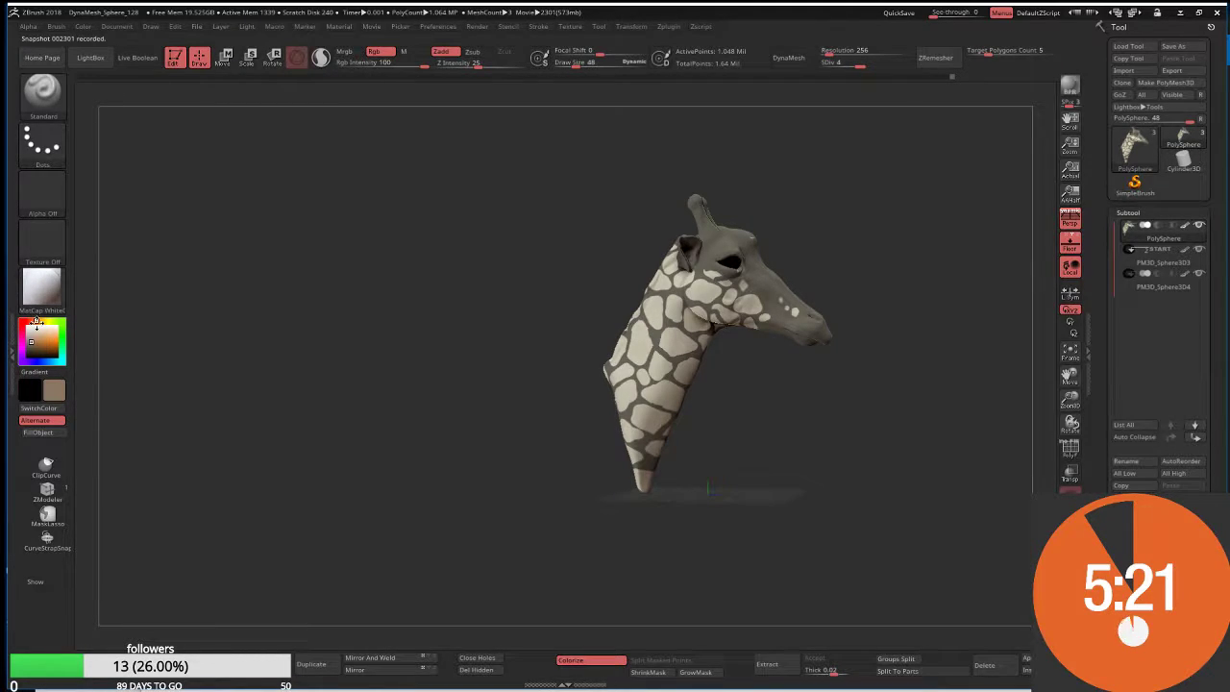
left_click(37, 323)
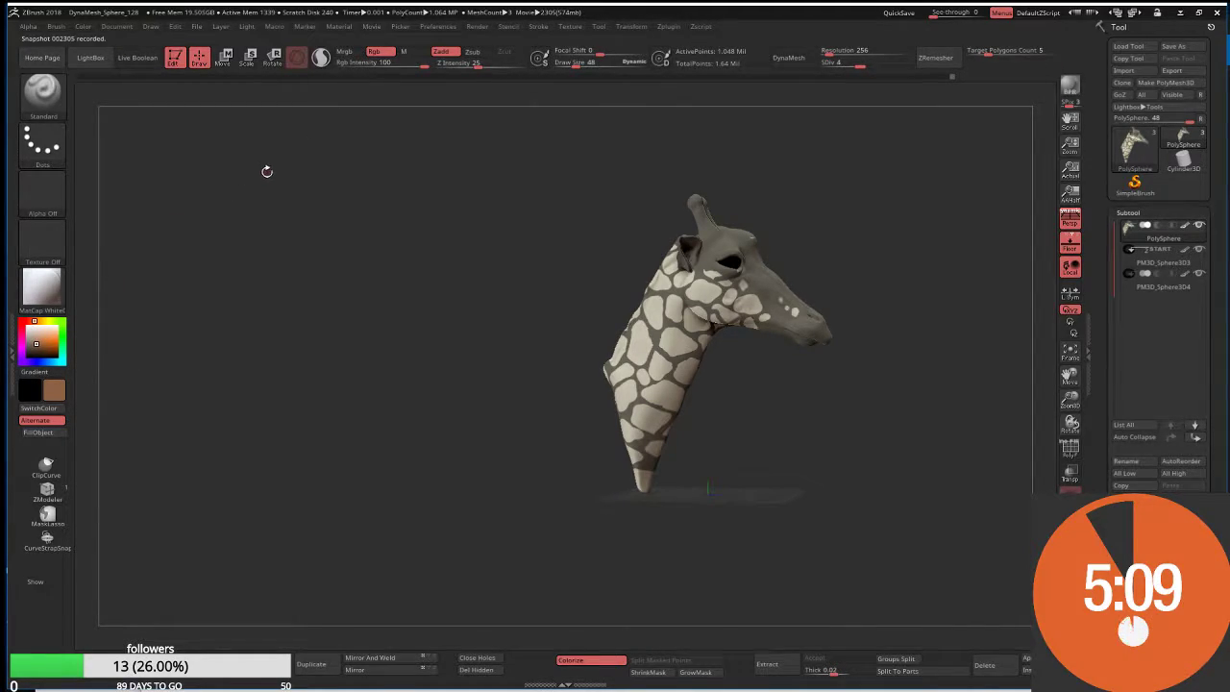
Fill the exposed patches with the lighter brown using FillObject, then clear the mask
left_click(39, 433)
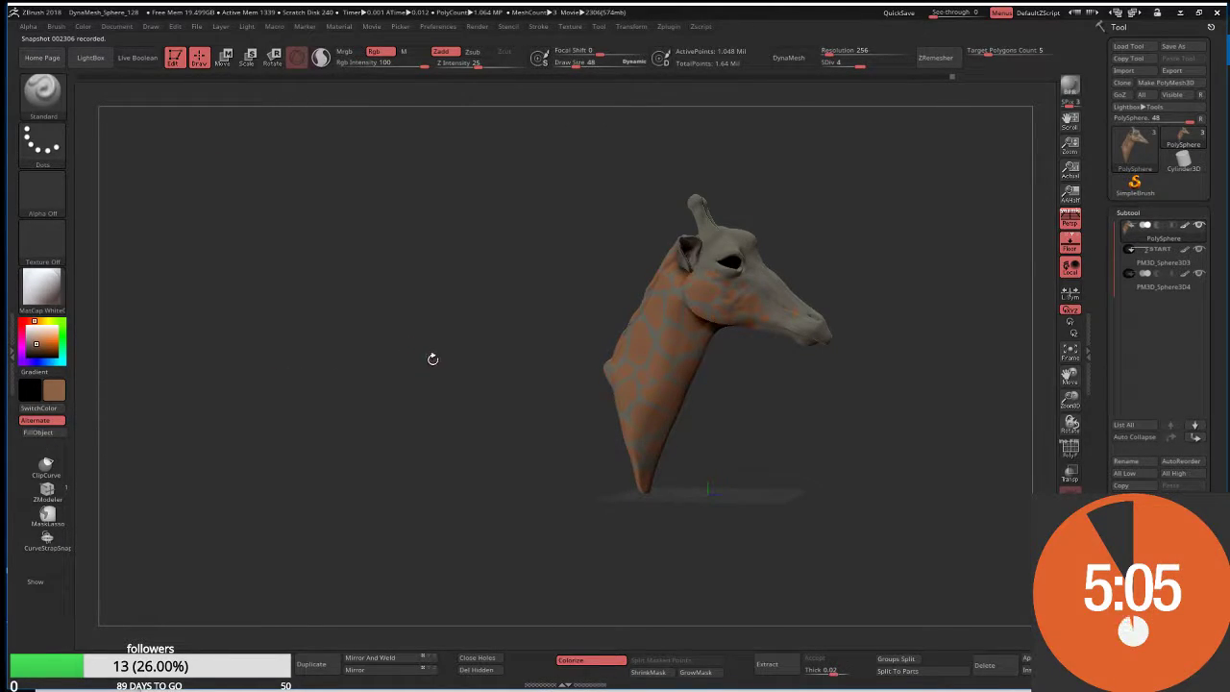
left_click_drag(514, 341, 474, 343)
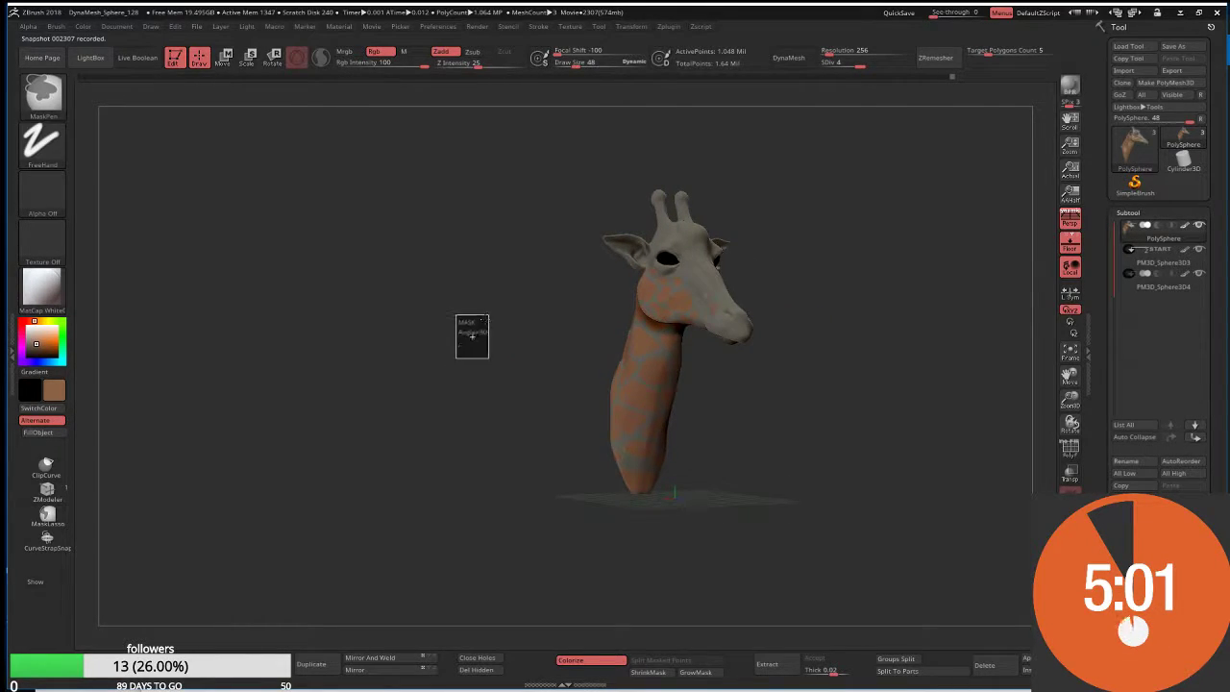
left_click_drag(474, 351, 476, 336, "ctrl")
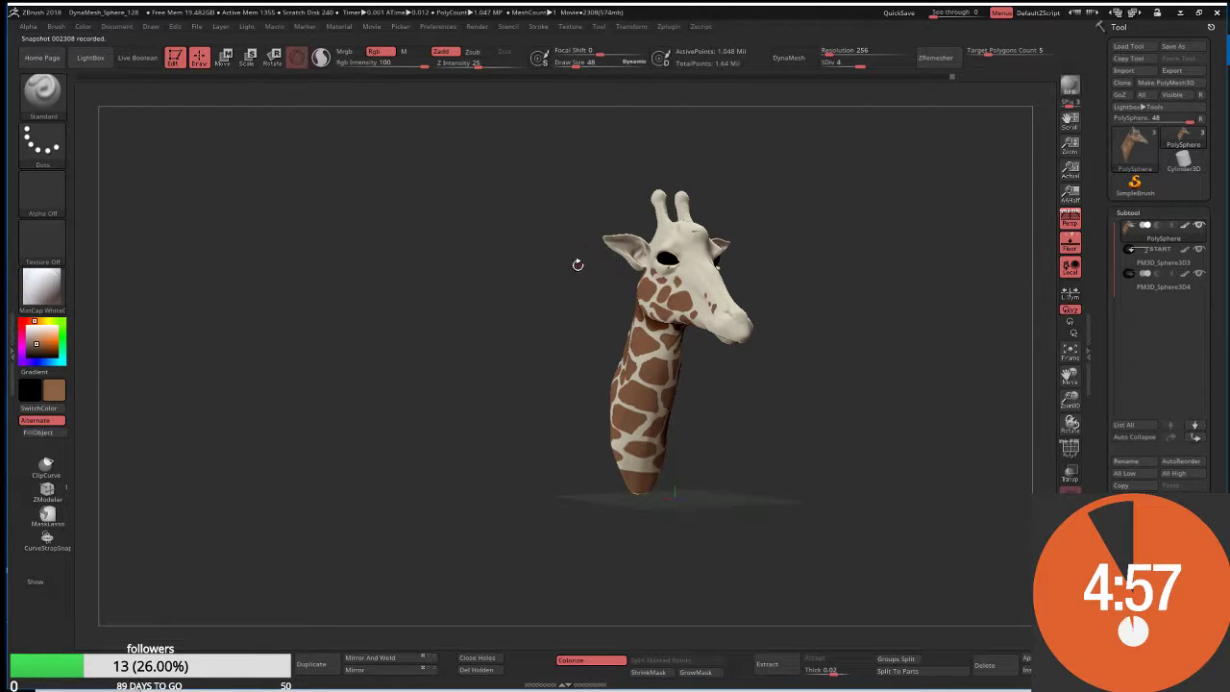
left_click_drag(688, 241, 460, 230)
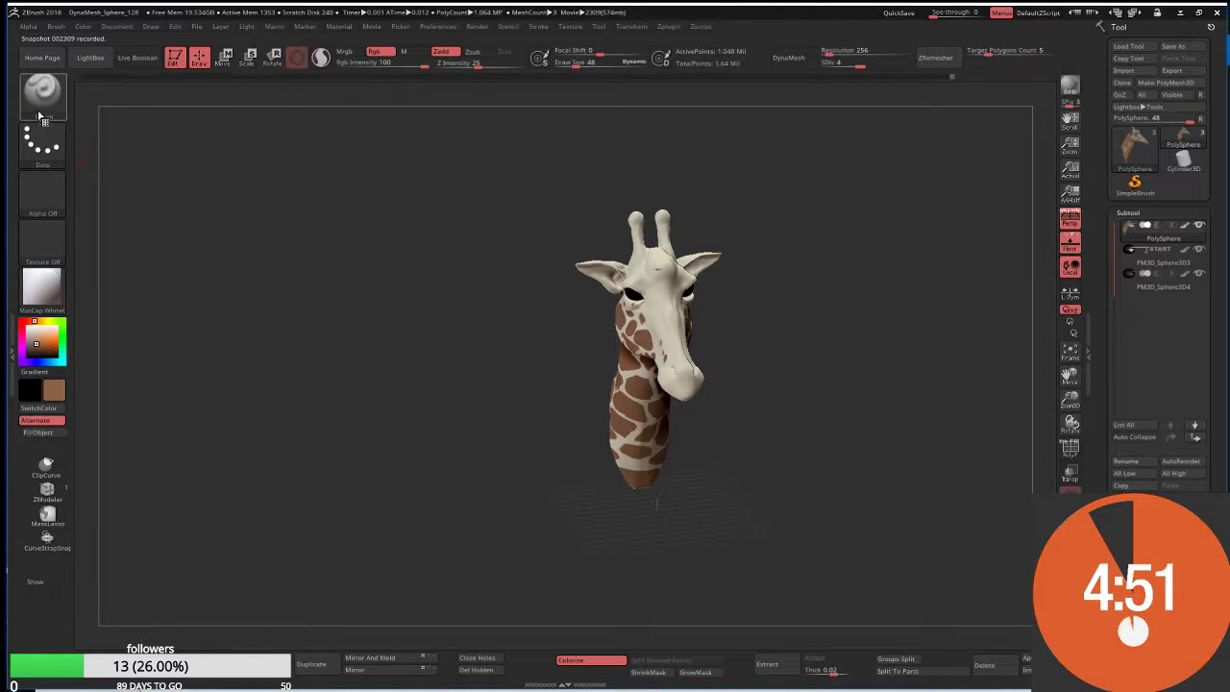
Set the brush stroke to Spray and load Alpha 08
left_click(42, 144)
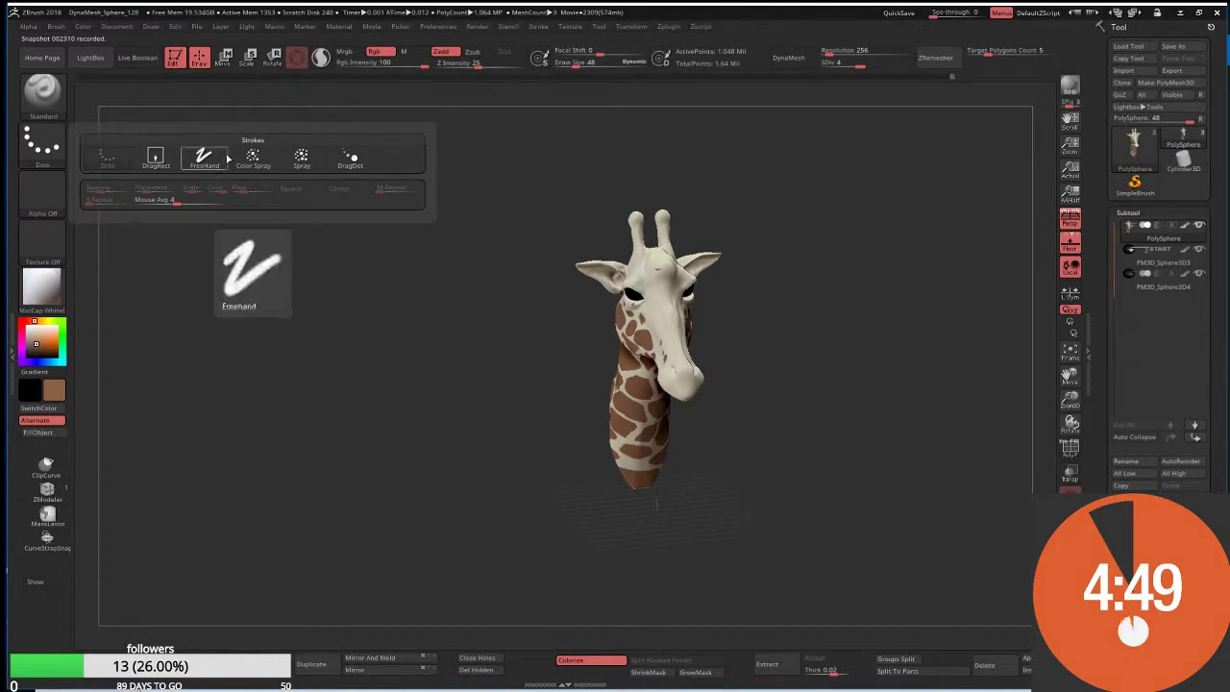
left_click(301, 157)
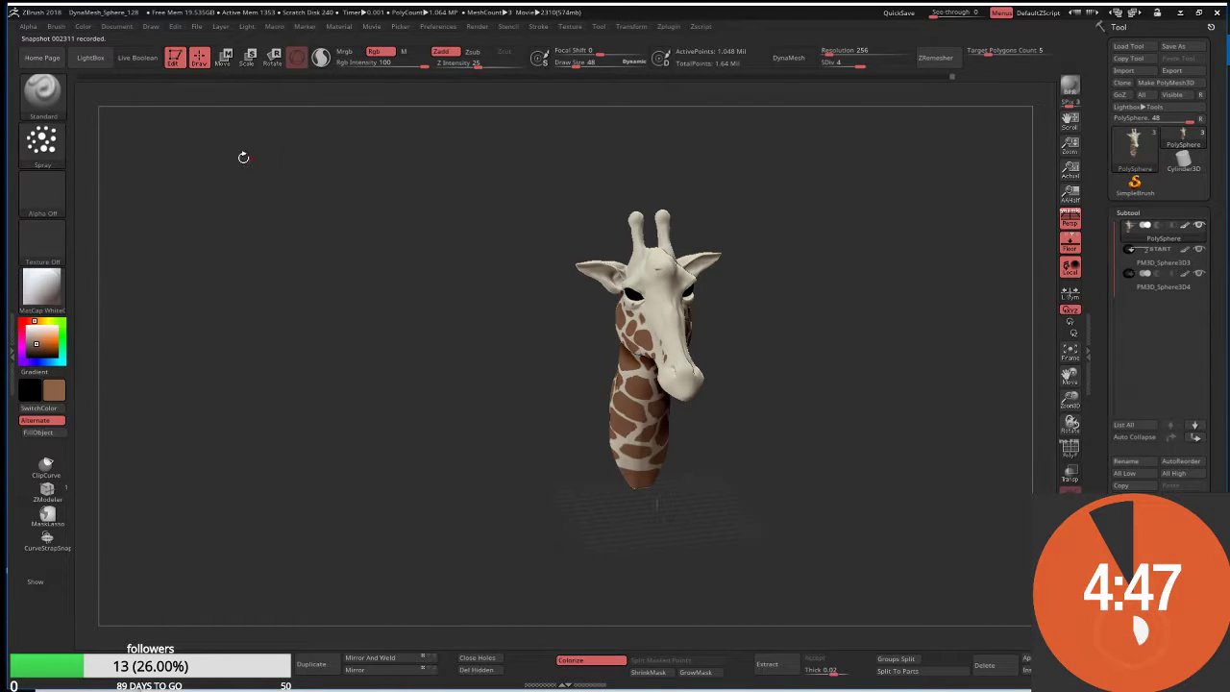
left_click(64, 205)
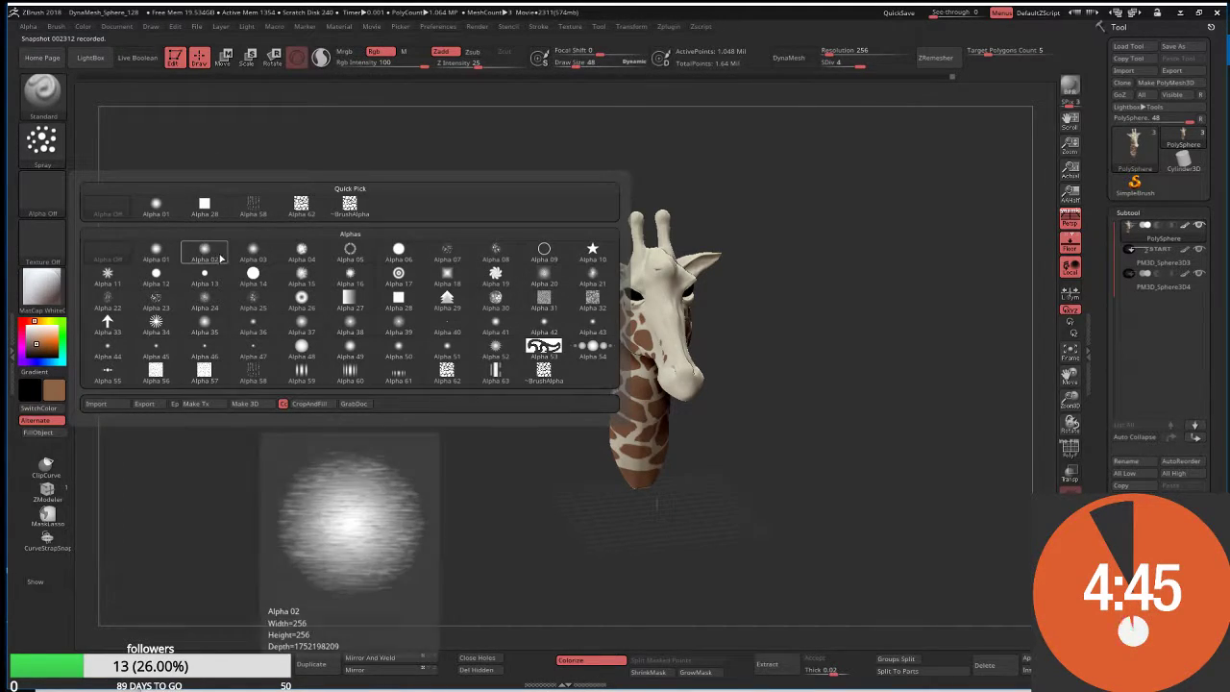
left_click(495, 248)
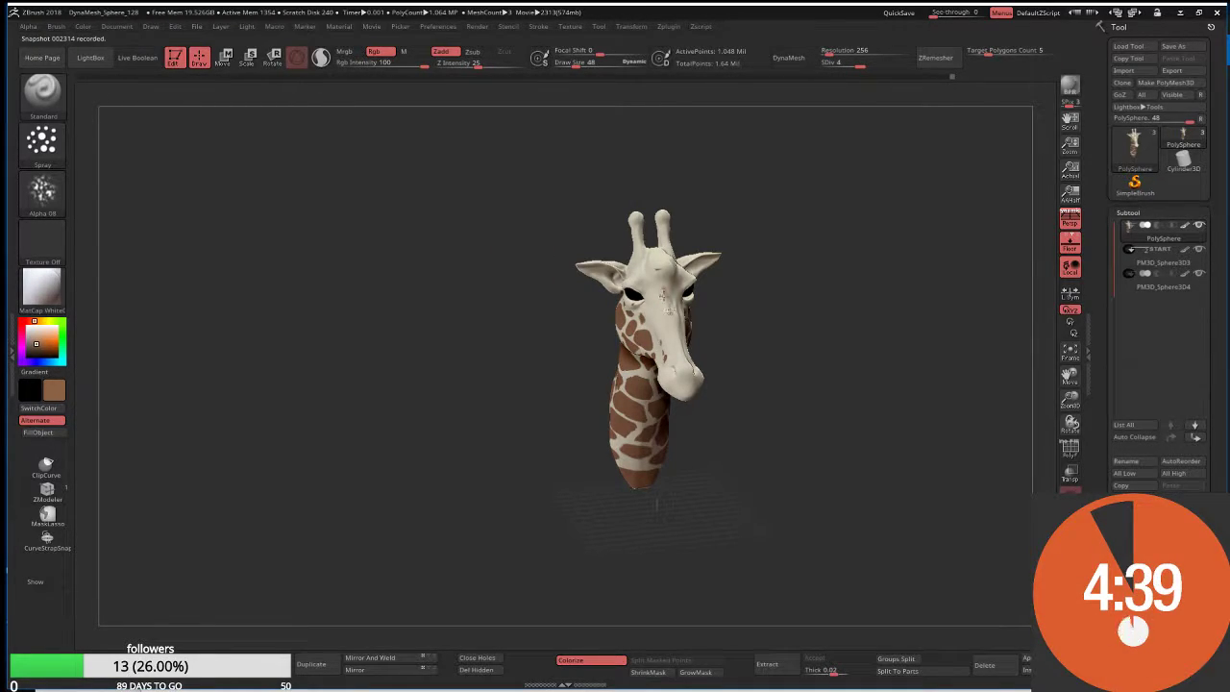
Turn Zadd off and spray brown down the forehead and nose ridge
mouse_move(661, 274)
left_mouse_down()
mouse_move(654, 267)
mouse_move(665, 299)
left_mouse_up()
left_click_drag(769, 353, 745, 355)
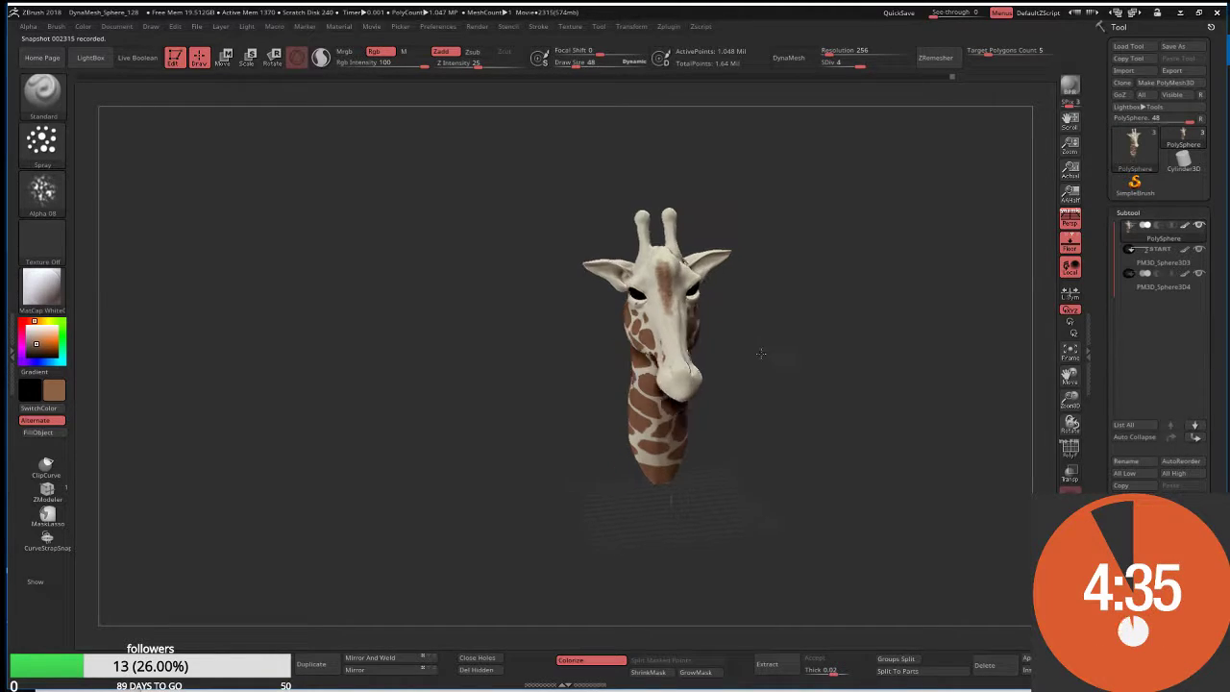
left_click_drag(682, 403, 653, 211)
left_click(441, 51)
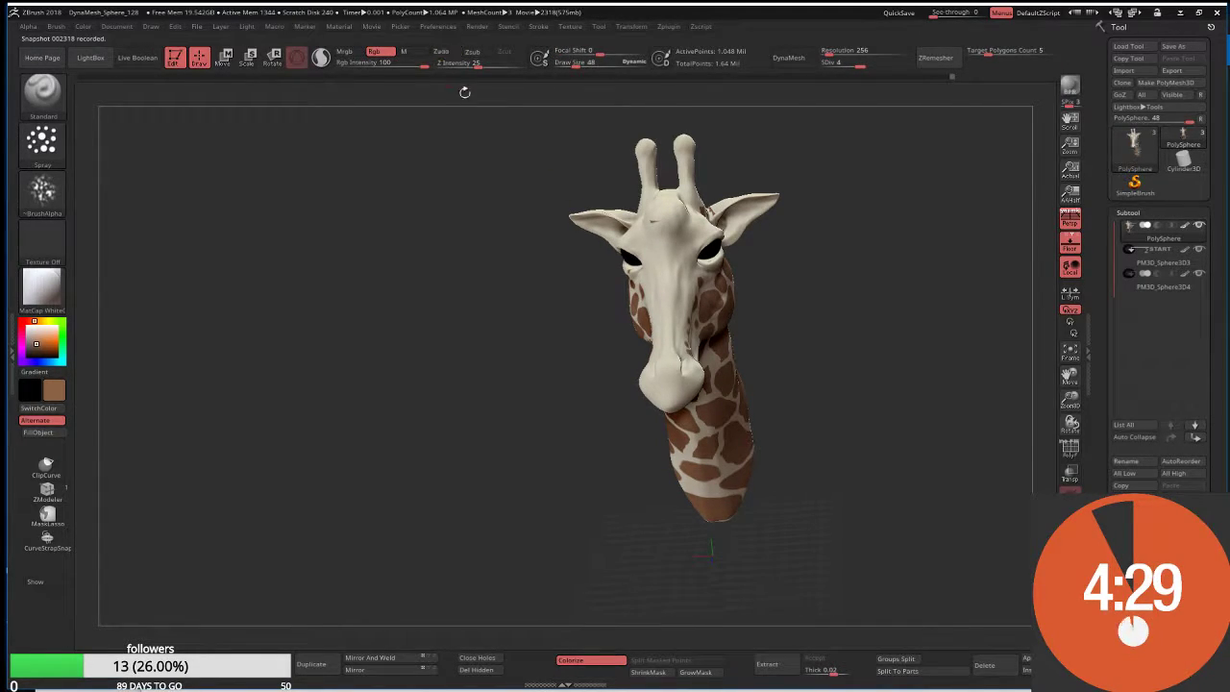
left_click_drag(672, 307, 658, 221)
mouse_move(663, 274)
left_mouse_down()
mouse_move(669, 211)
mouse_move(650, 196)
mouse_move(679, 202)
left_mouse_up()
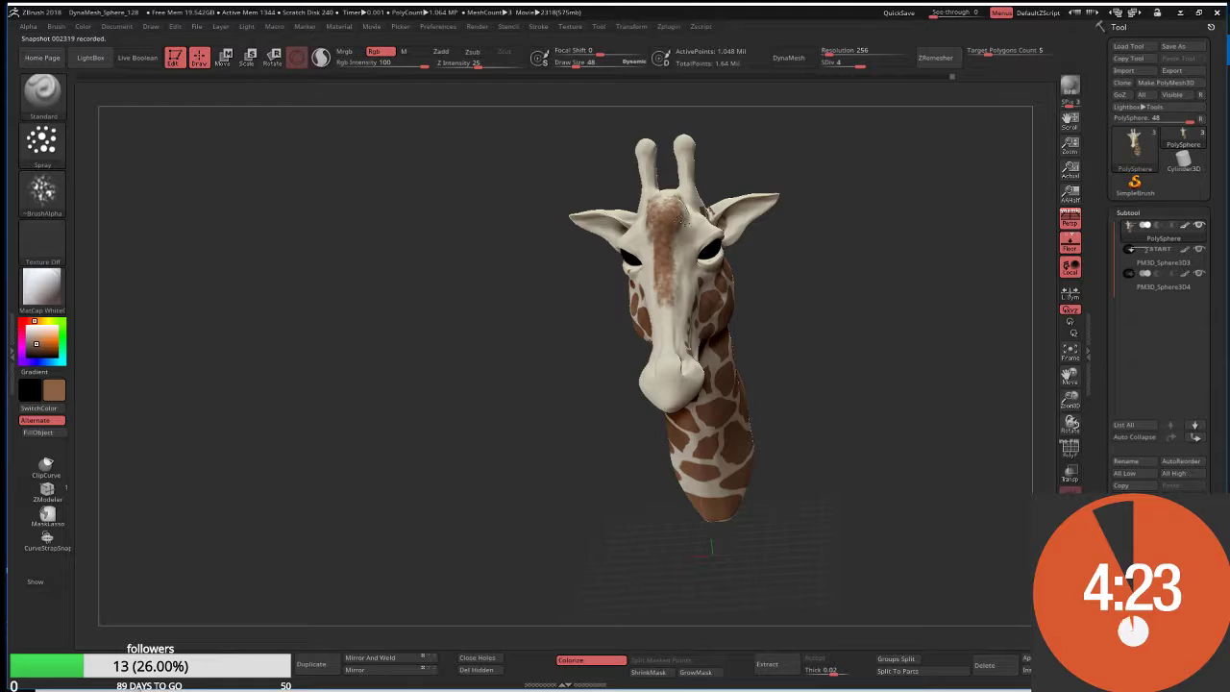
Build up more brown mottling across the forehead
right_click_drag(679, 217, 696, 214)
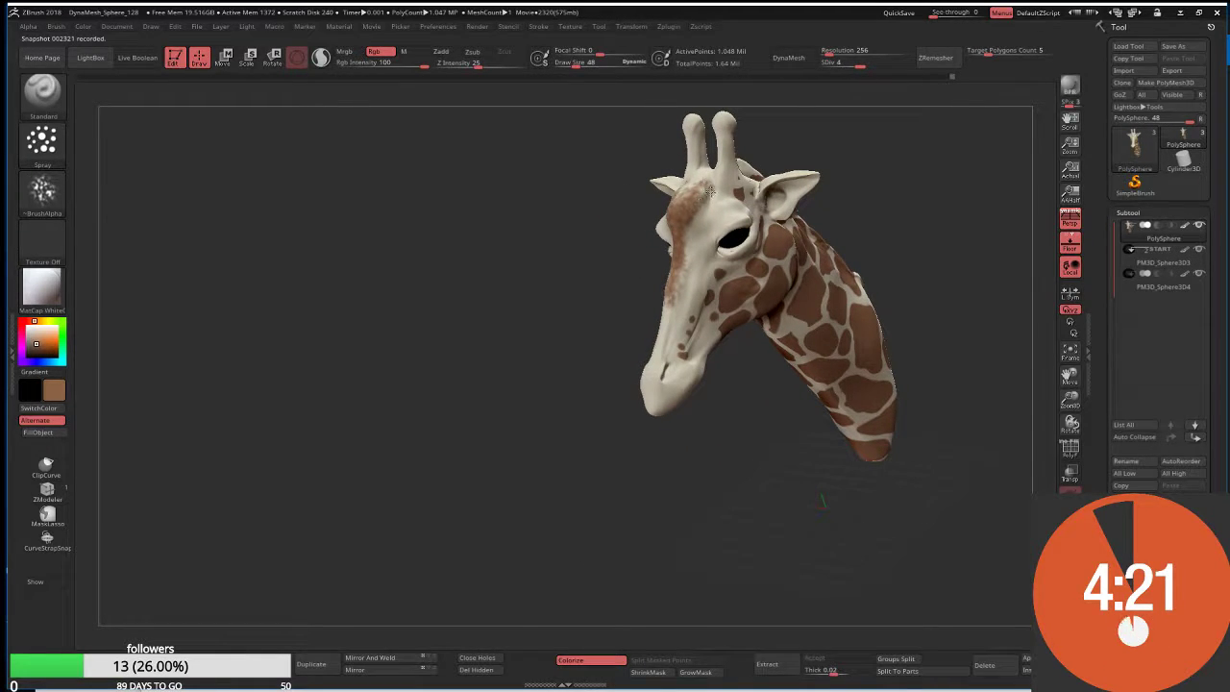
left_click_drag(709, 192, 701, 202)
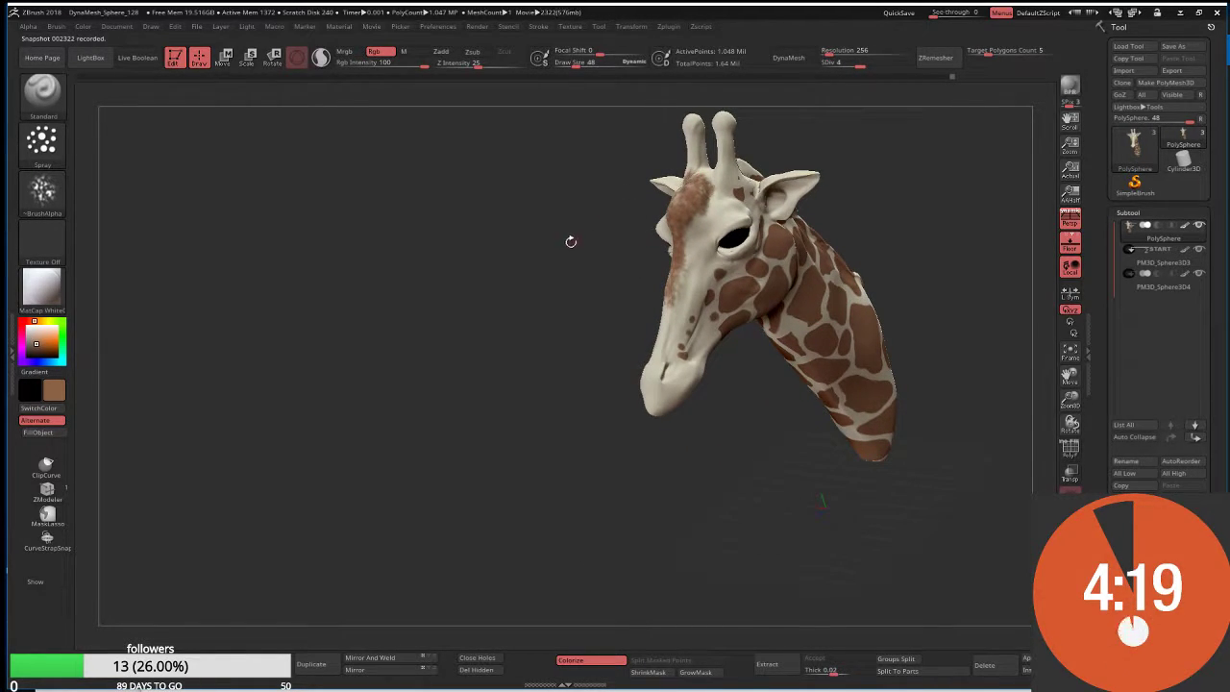
left_click_drag(571, 241, 652, 257)
left_click_drag(669, 185, 661, 204)
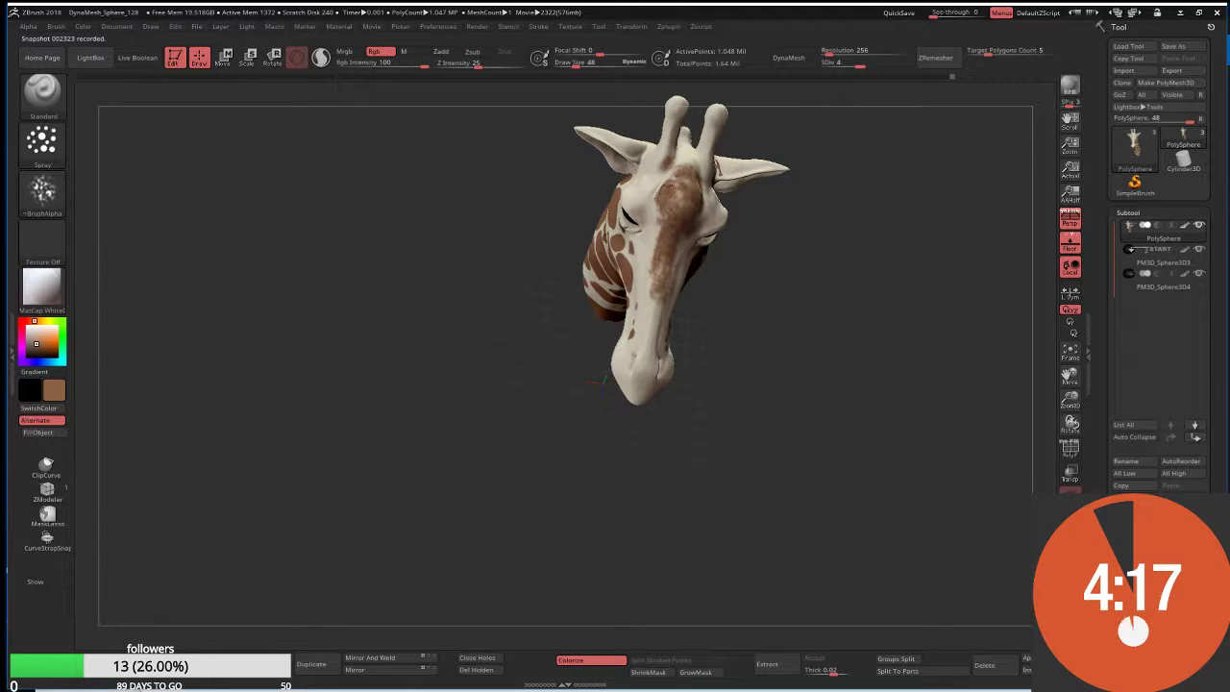
left_click(663, 201)
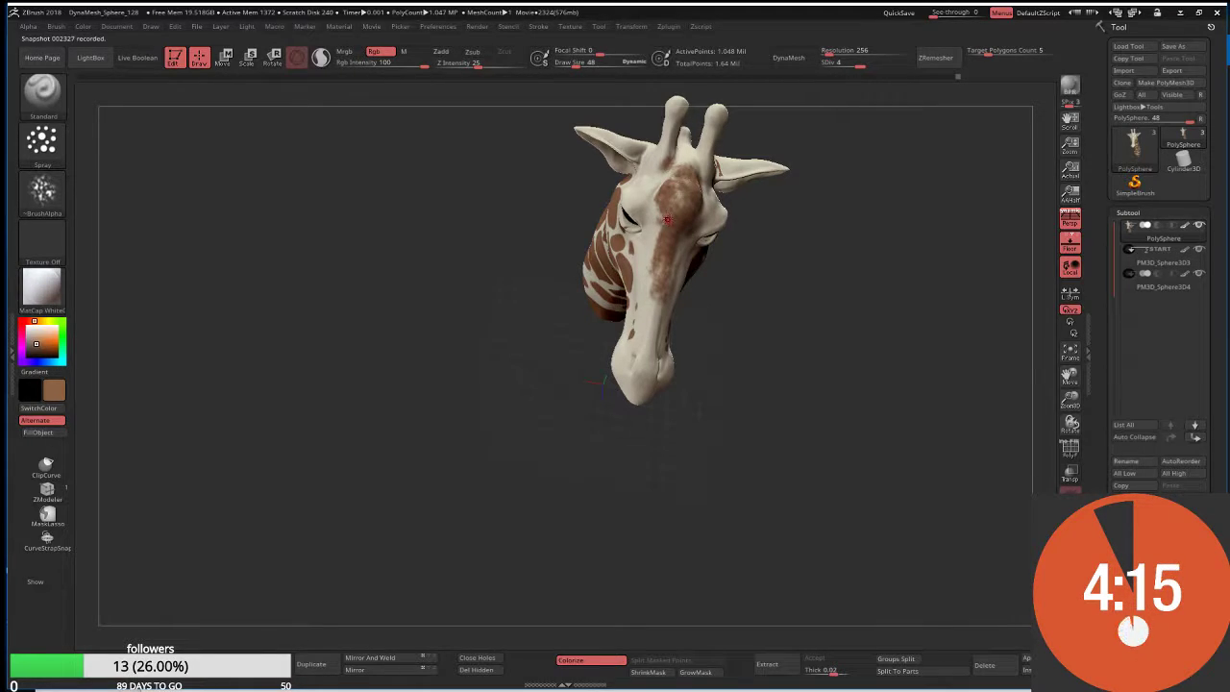
left_click_drag(670, 210, 656, 232)
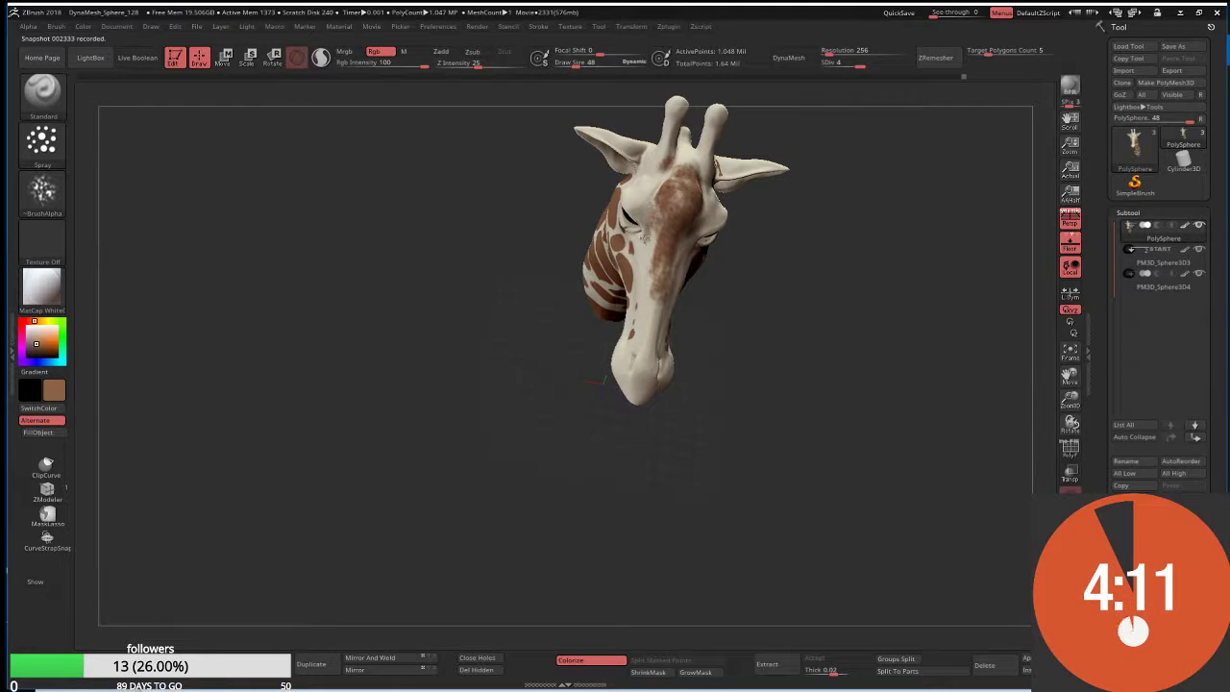
Spray brown patches over the chin, jaw and front of the neck
left_click_drag(572, 346, 617, 264)
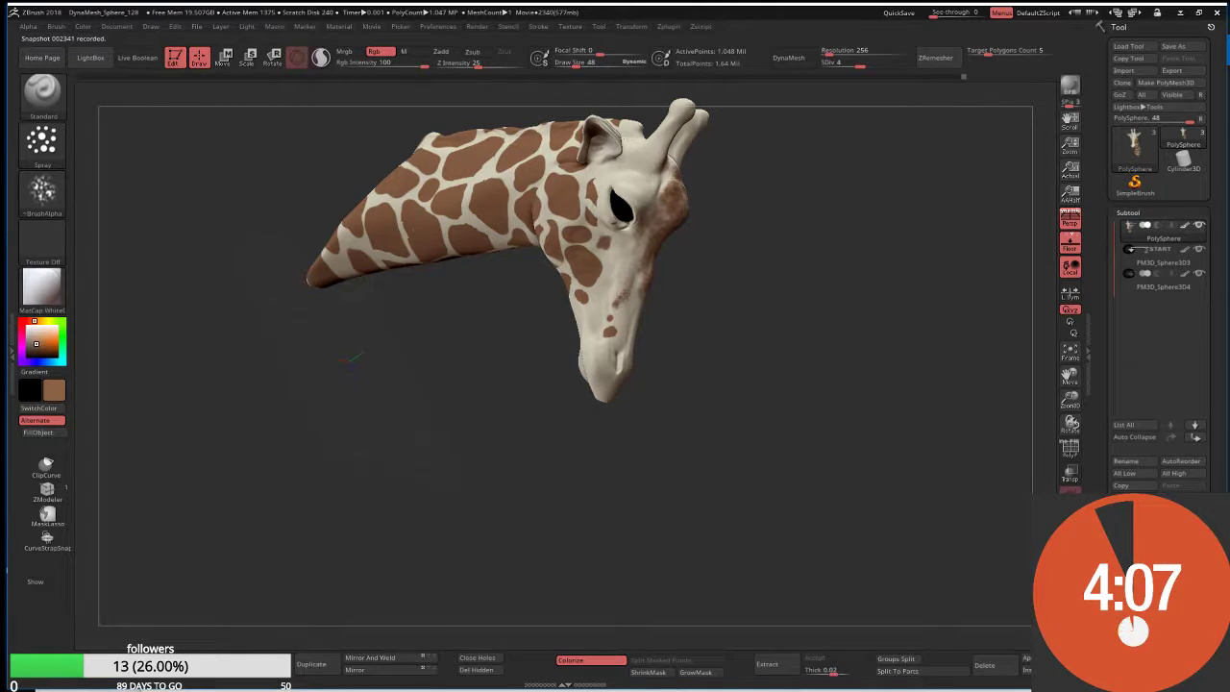
left_click_drag(712, 312, 637, 342)
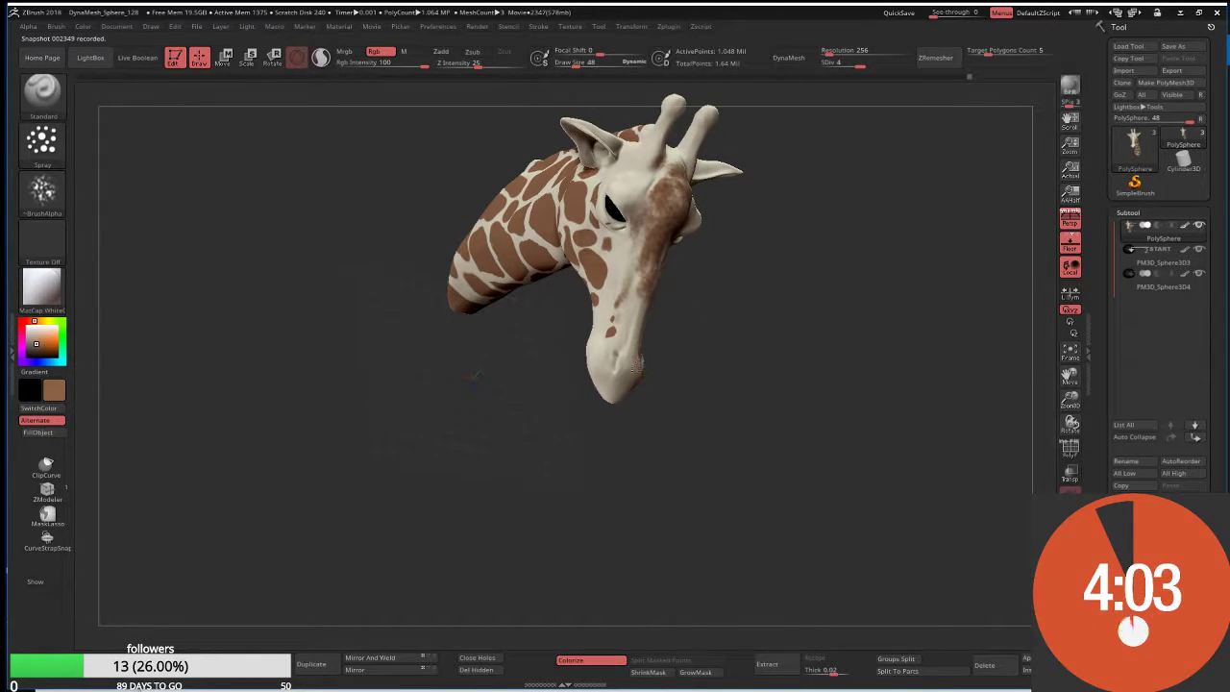
mouse_move(618, 353)
left_mouse_down()
mouse_move(602, 396)
mouse_move(596, 338)
mouse_move(589, 353)
mouse_move(627, 356)
mouse_move(672, 432)
left_mouse_up()
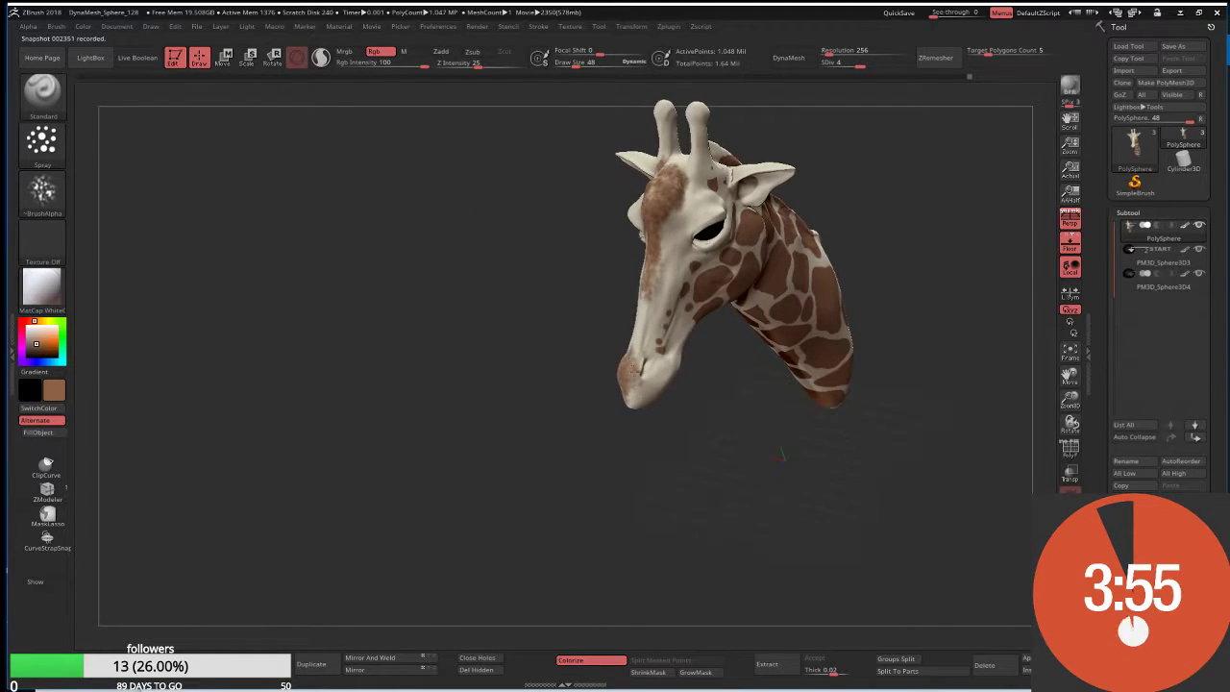
mouse_move(634, 384)
left_mouse_down()
mouse_move(663, 358)
mouse_move(659, 398)
left_mouse_up()
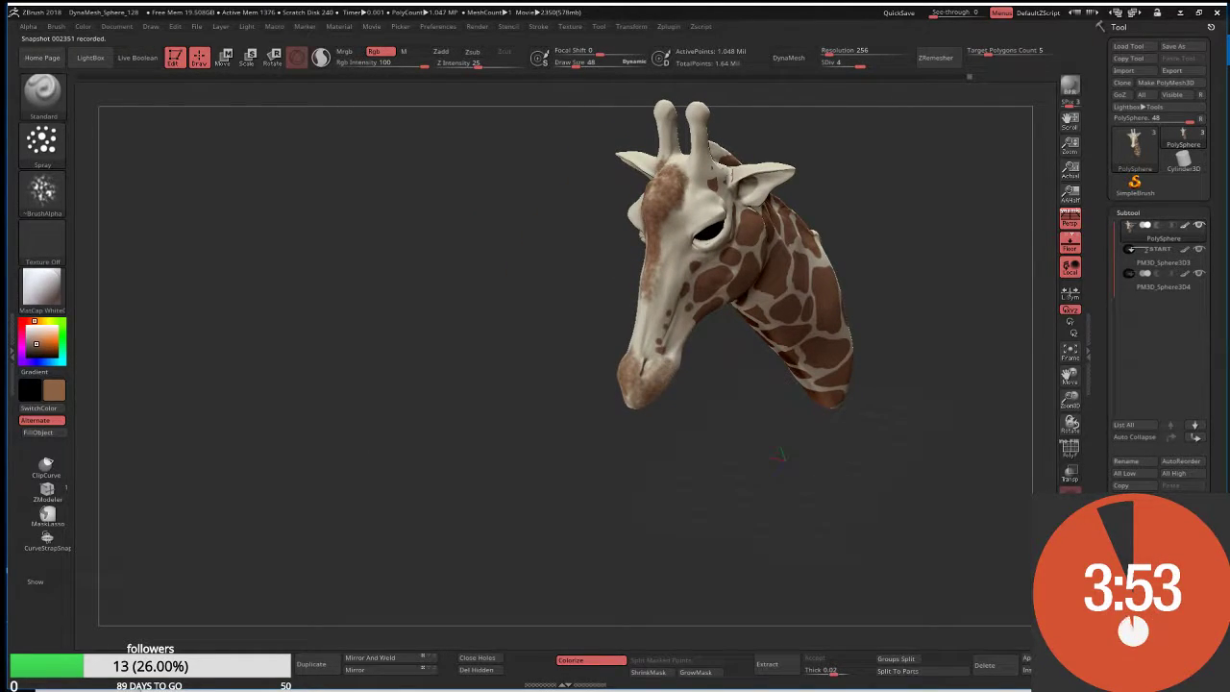
mouse_move(651, 357)
left_mouse_down()
mouse_move(640, 384)
mouse_move(632, 332)
mouse_move(711, 307)
left_mouse_up()
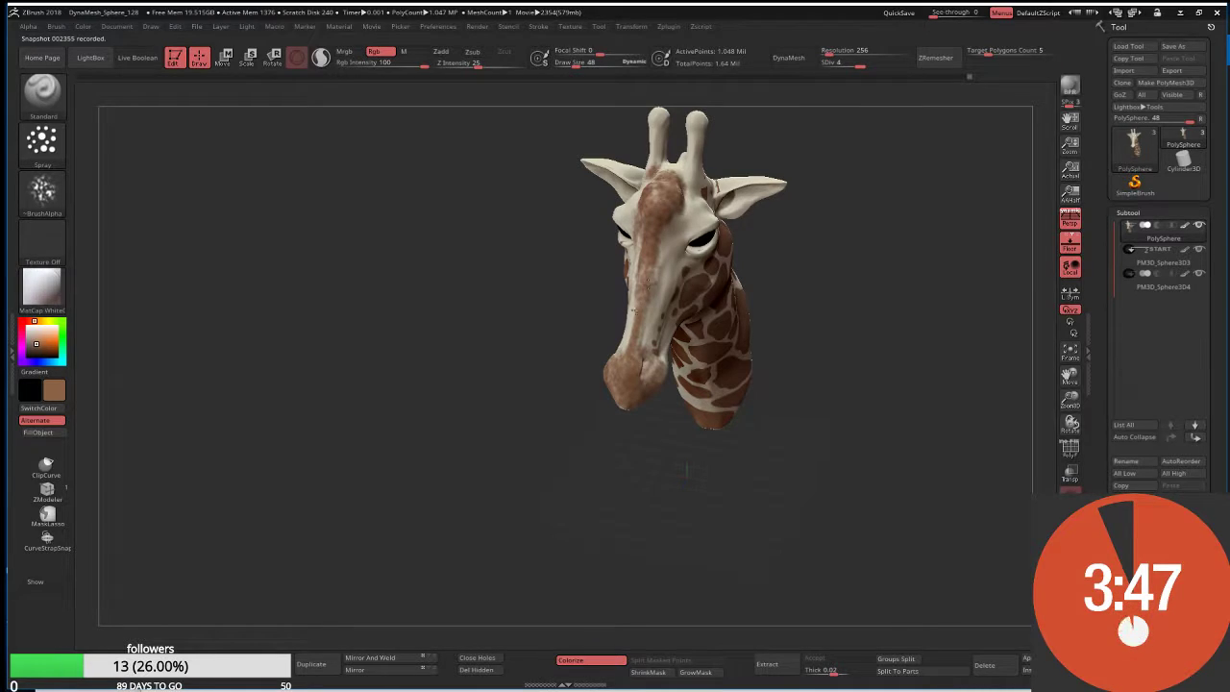
Darken the front horn with brown spray
mouse_move(563, 356)
left_mouse_down()
mouse_move(627, 324)
mouse_move(637, 267)
left_mouse_up()
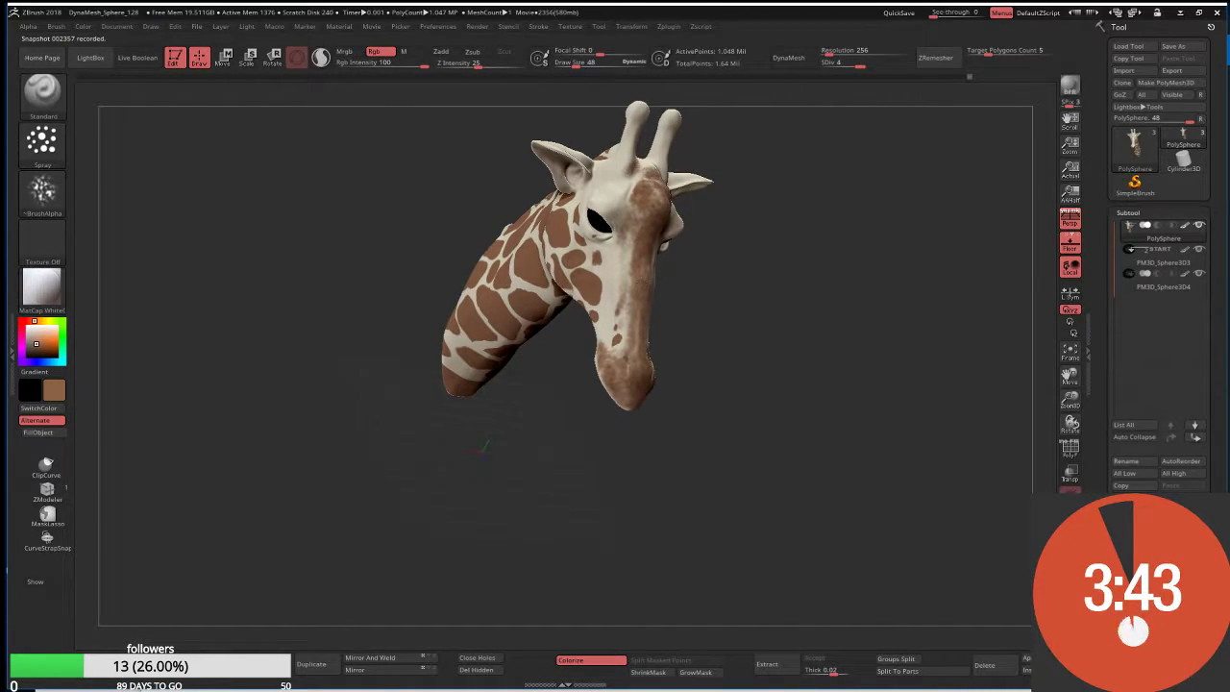
left_click_drag(626, 366, 624, 391)
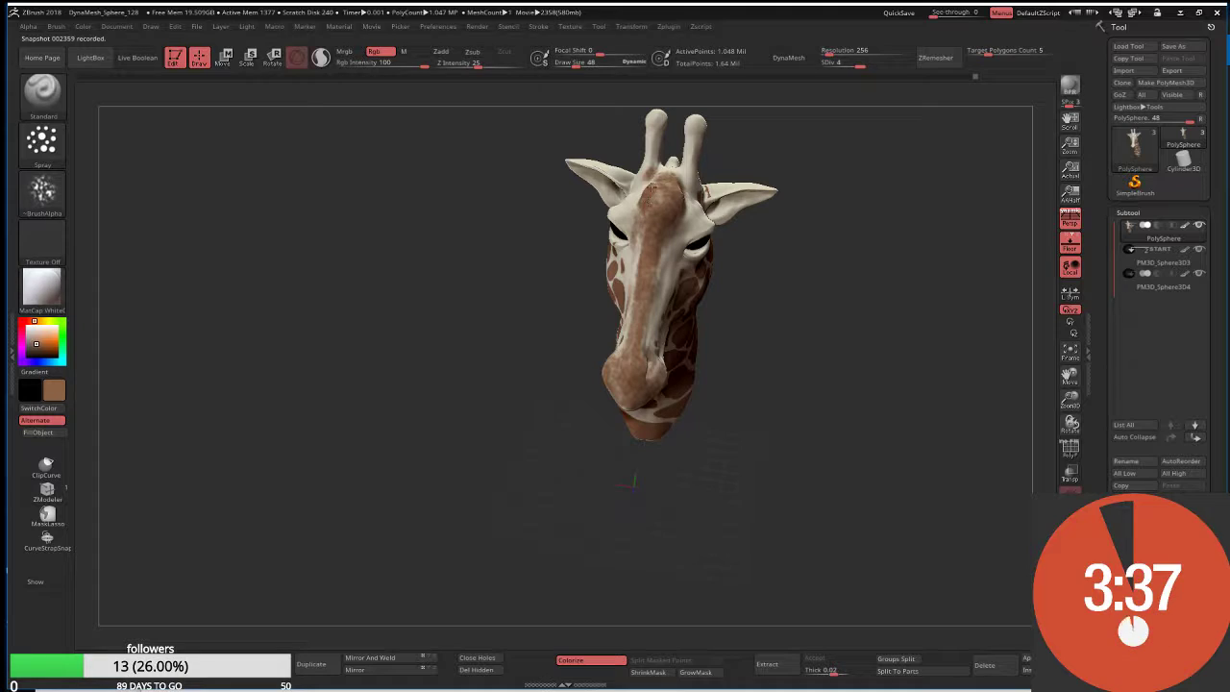
left_click_drag(607, 194, 609, 199)
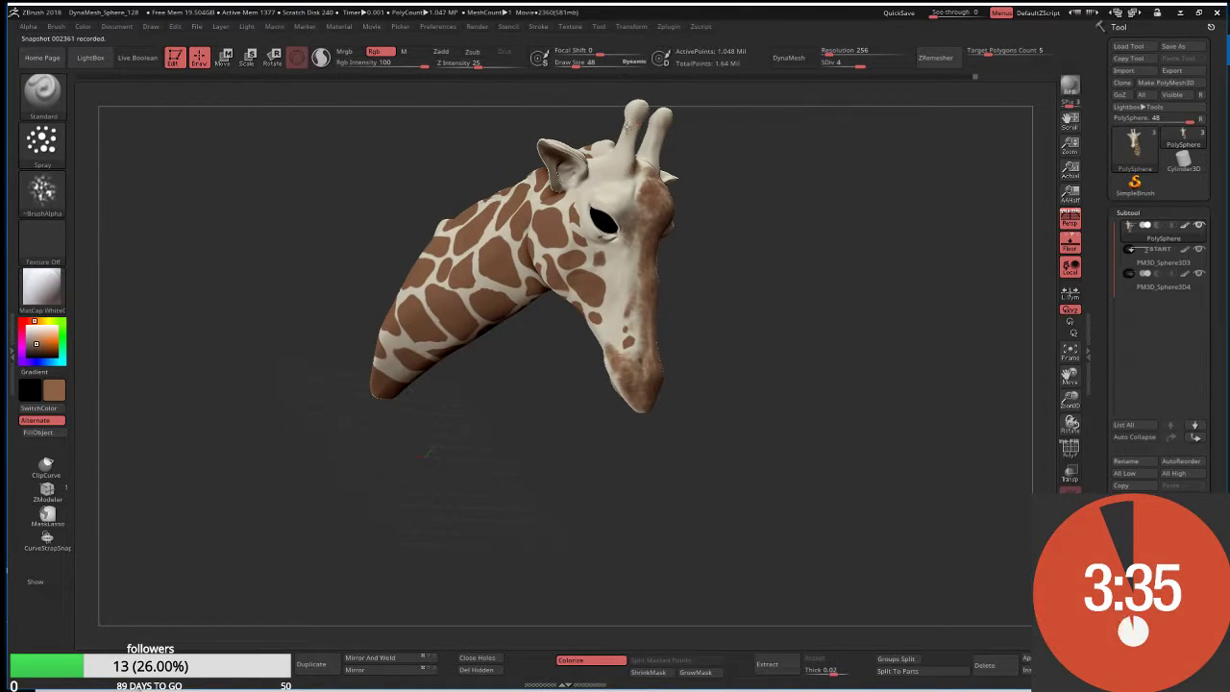
mouse_move(626, 116)
left_mouse_down()
mouse_move(632, 159)
mouse_move(622, 144)
left_mouse_up()
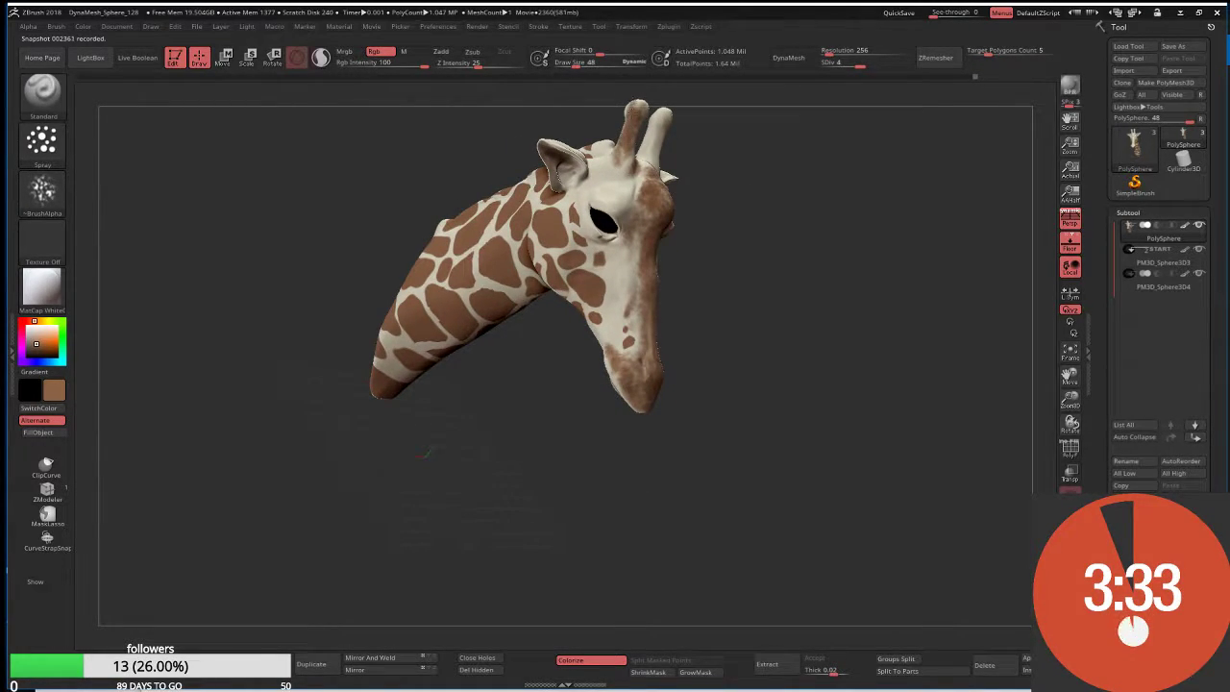
left_click_drag(425, 446, 666, 147)
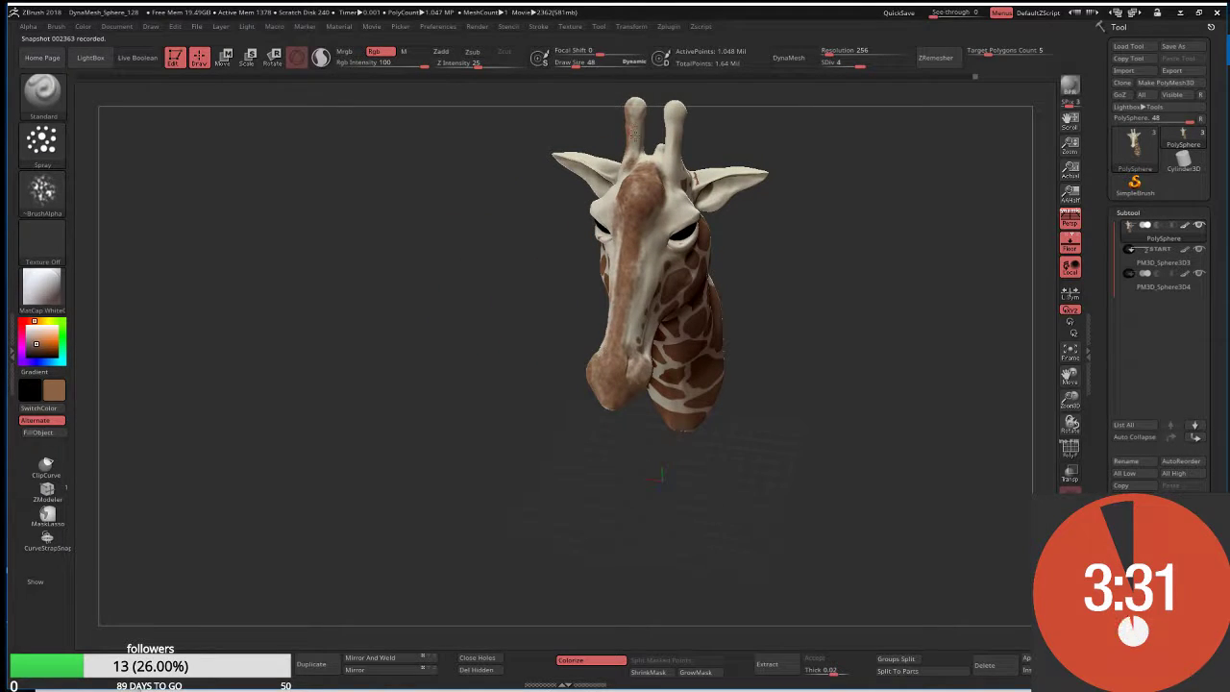
Darken the left and right horns with brown
left_click_drag(634, 106, 632, 158)
mouse_move(674, 106)
left_mouse_down()
mouse_move(670, 173)
mouse_move(694, 117)
mouse_move(684, 103)
mouse_move(701, 155)
left_mouse_up()
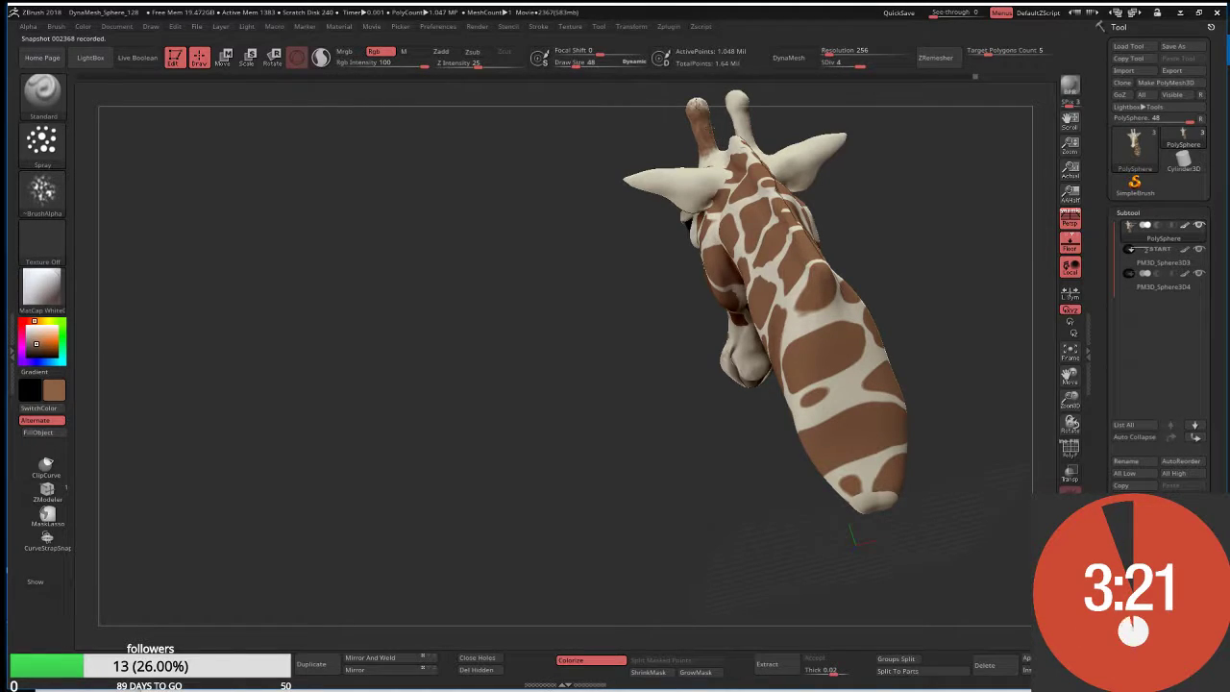
left_click_drag(797, 108, 745, 120)
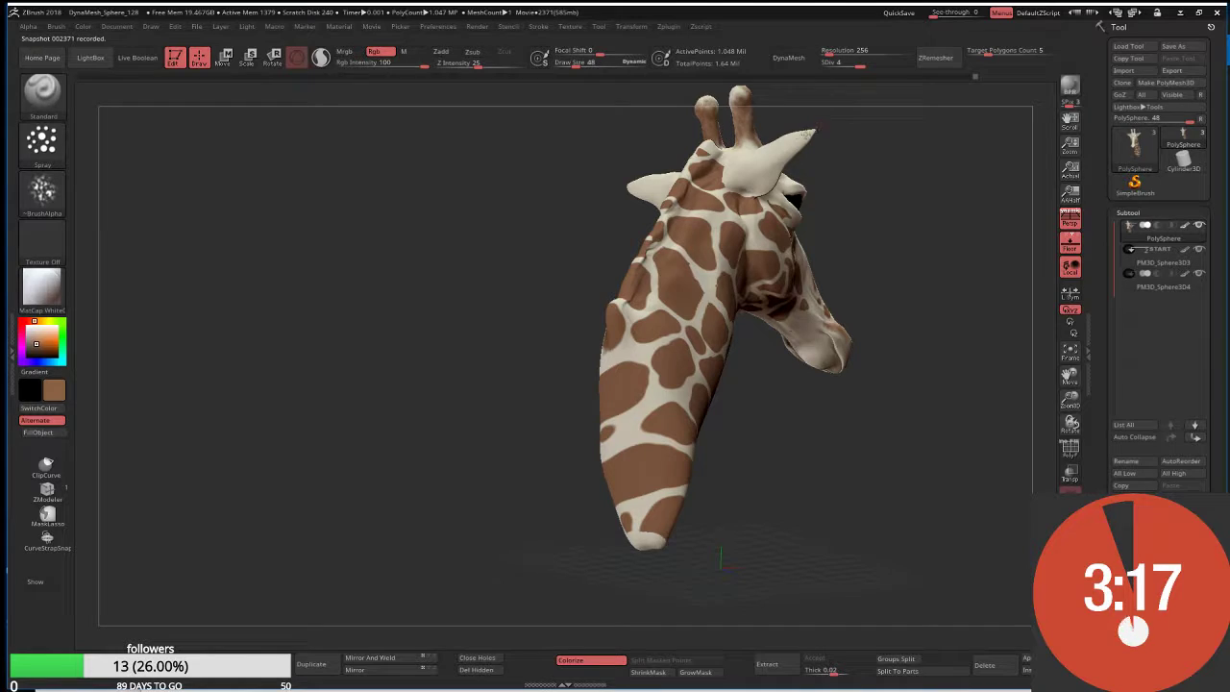
mouse_move(807, 134)
left_mouse_down()
mouse_move(823, 180)
mouse_move(770, 118)
mouse_move(730, 163)
left_mouse_up()
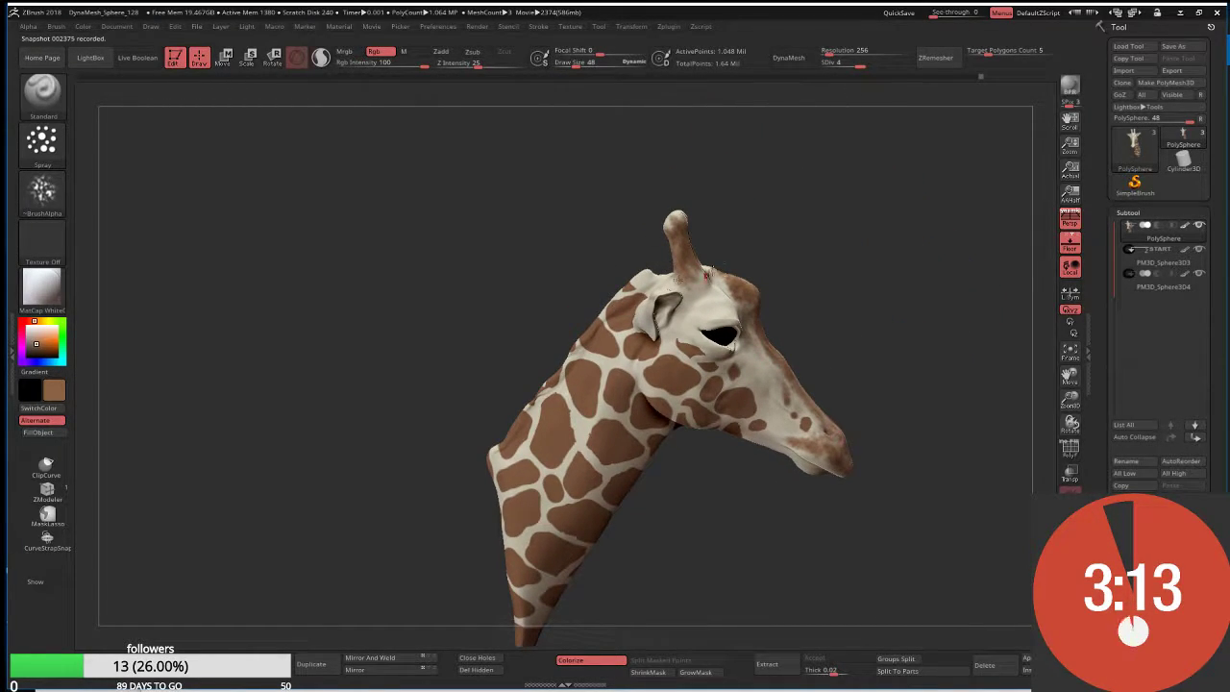
left_click_drag(706, 274, 732, 242)
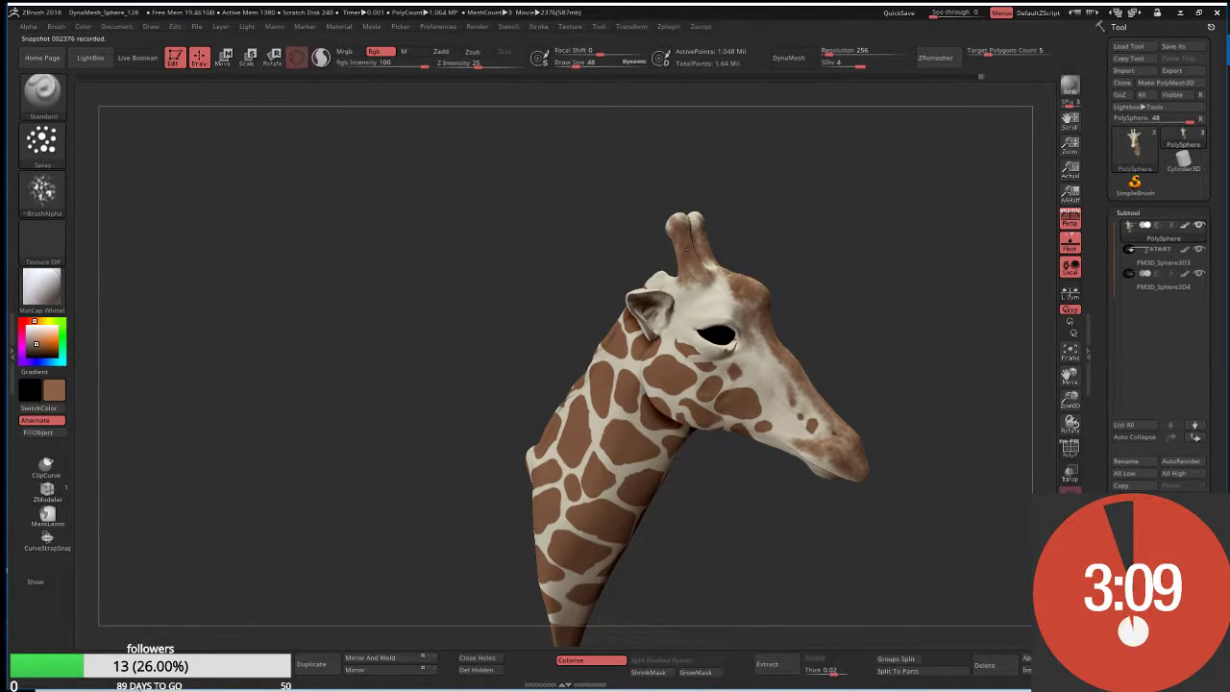
left_click_drag(692, 271, 748, 258)
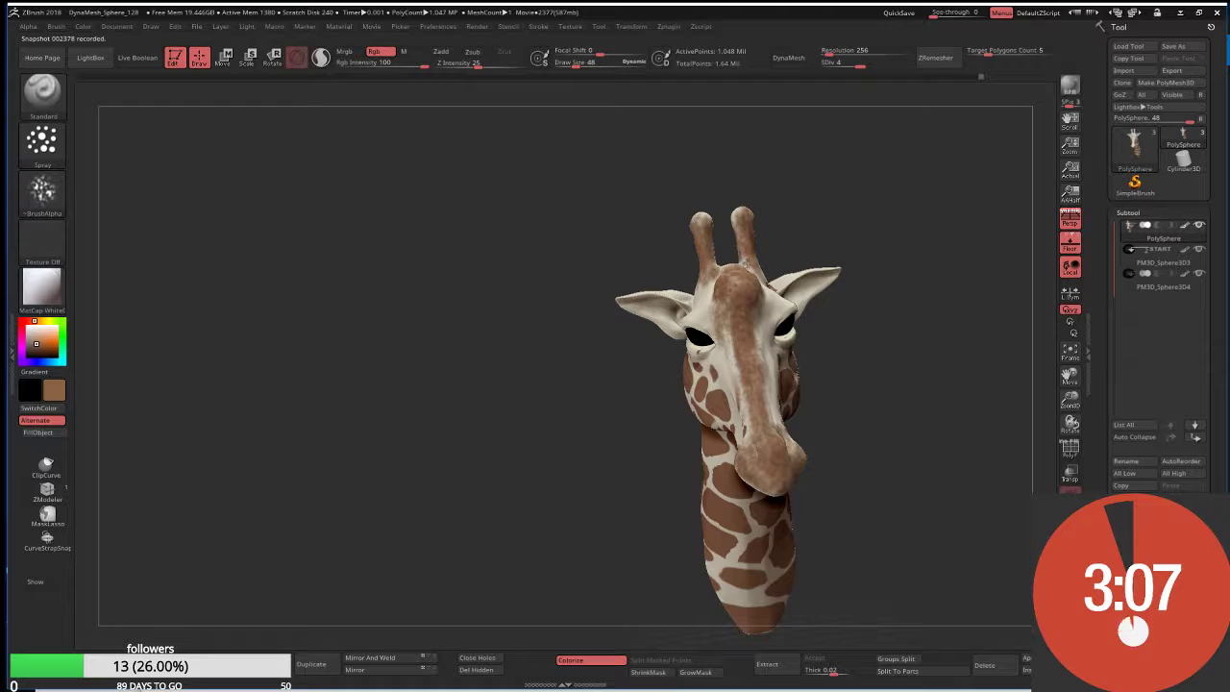
right_click_drag(745, 259, 727, 253)
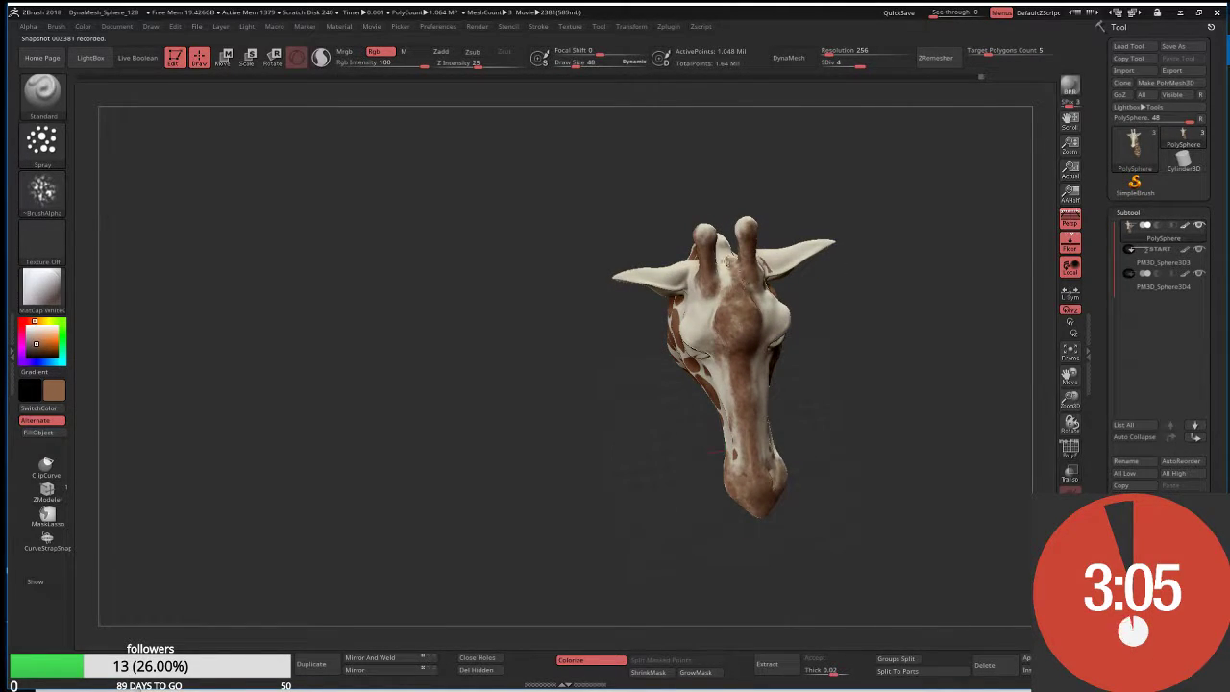
Spray brown on the top of the head, forehead, nose and back of the neck
mouse_move(732, 284)
left_mouse_down()
mouse_move(723, 296)
mouse_move(739, 331)
left_mouse_up()
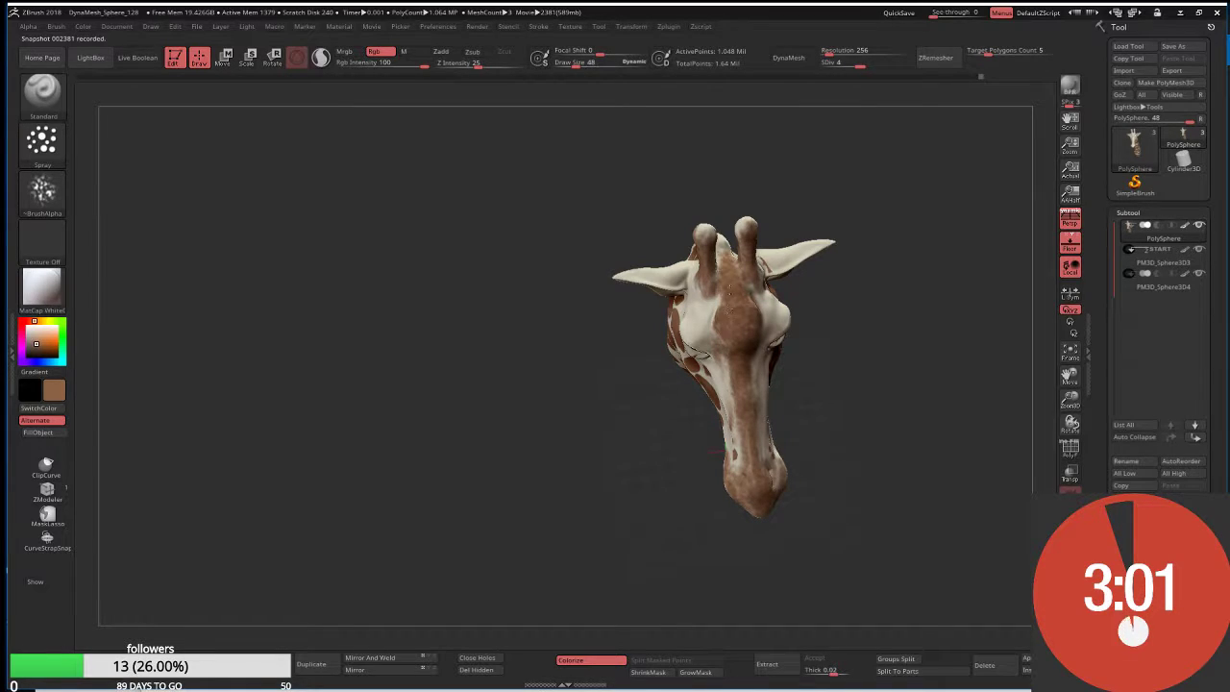
left_click_drag(729, 288, 724, 281)
left_click_drag(803, 306, 747, 286)
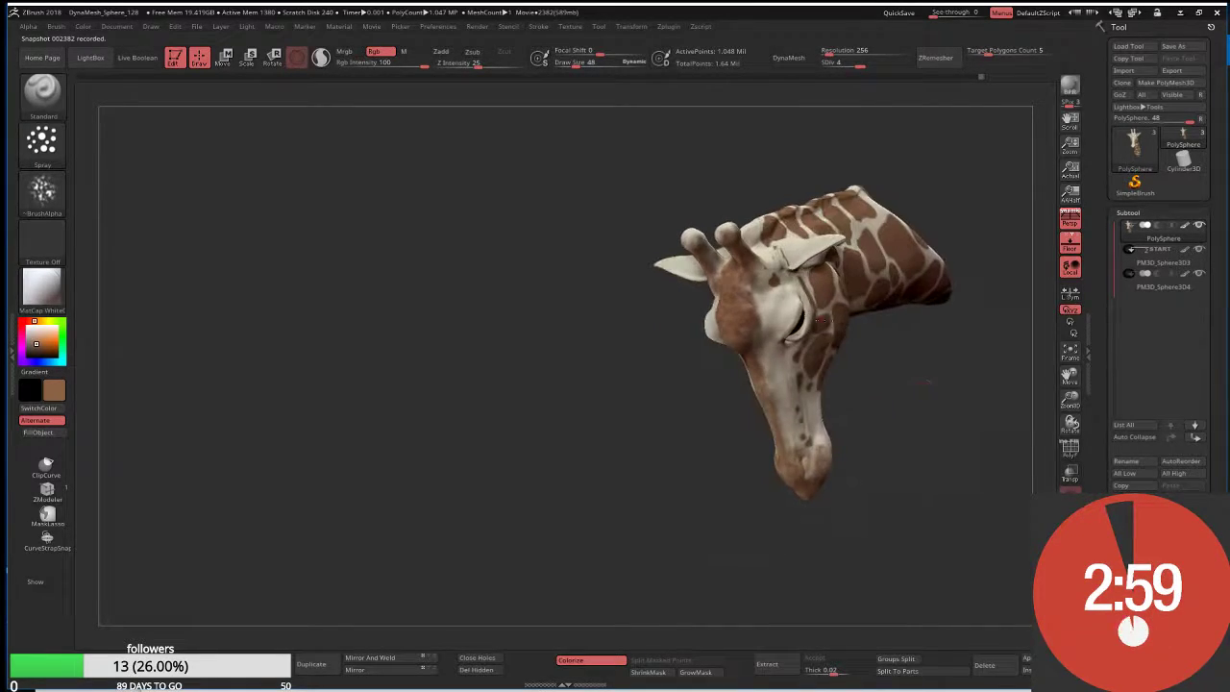
mouse_move(746, 144)
left_mouse_down()
mouse_move(725, 241)
mouse_move(749, 192)
mouse_move(745, 223)
left_mouse_up()
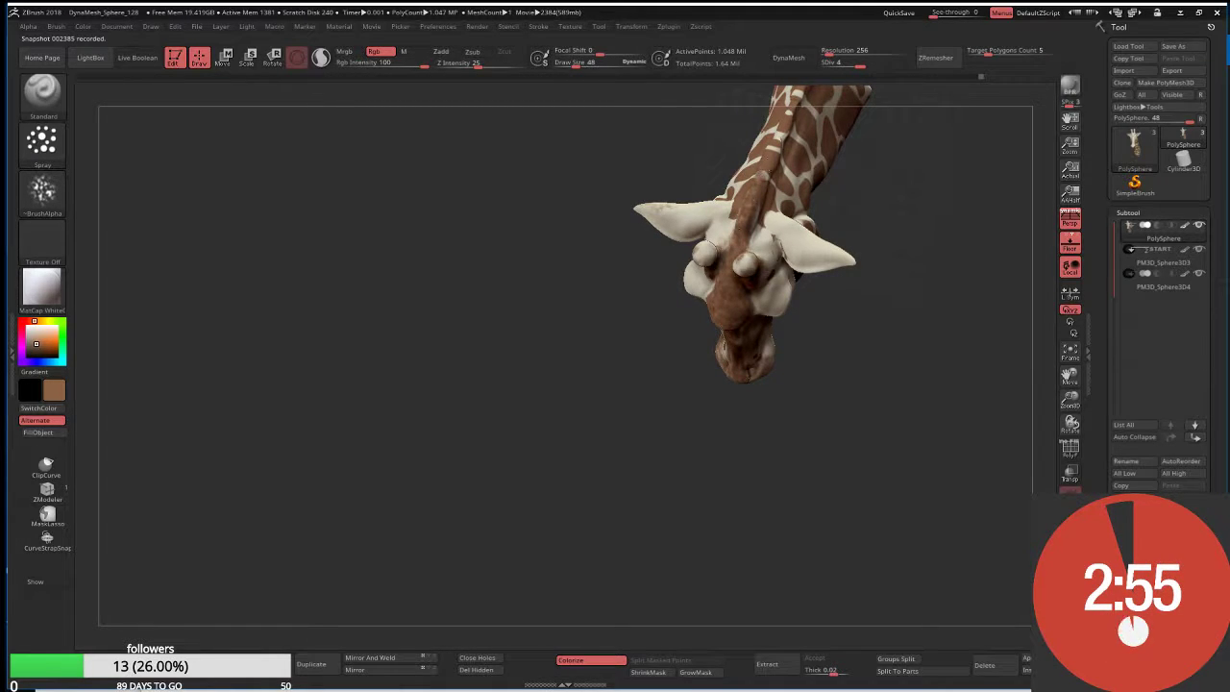
left_click_drag(761, 175, 775, 149)
Add brown over the neck patches, upper neck and right neck edge
mouse_move(861, 223)
left_mouse_down()
mouse_move(717, 255)
mouse_move(716, 234)
left_mouse_up()
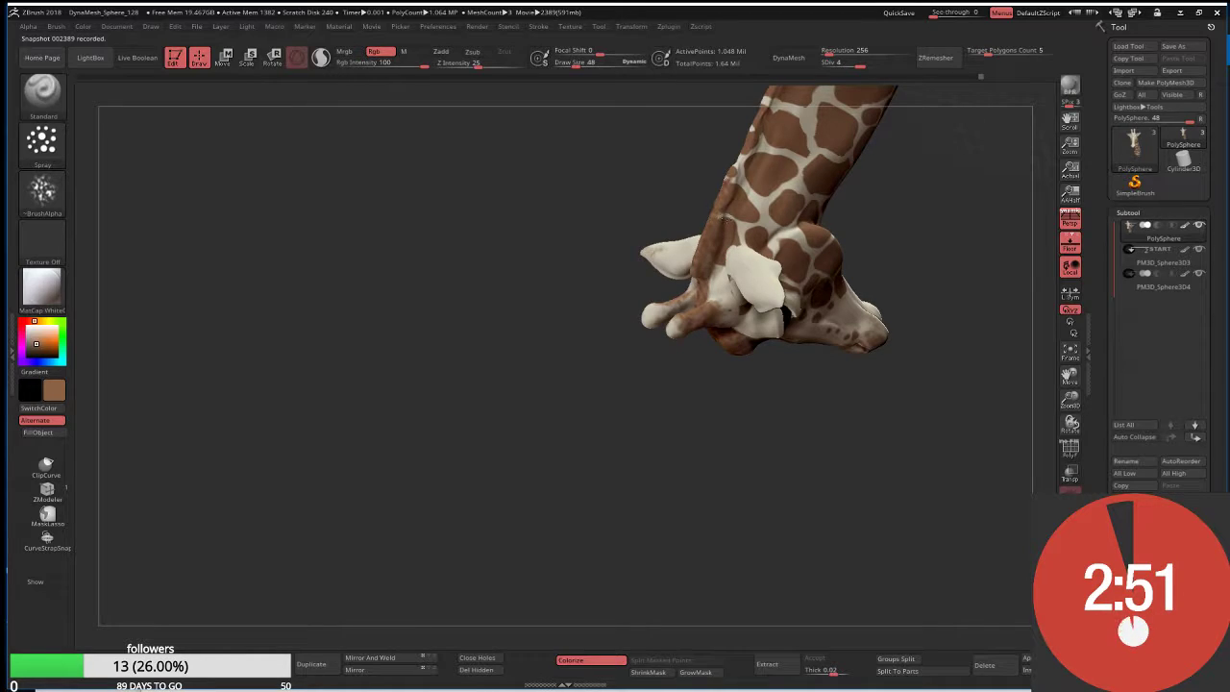
left_click_drag(634, 231, 733, 219)
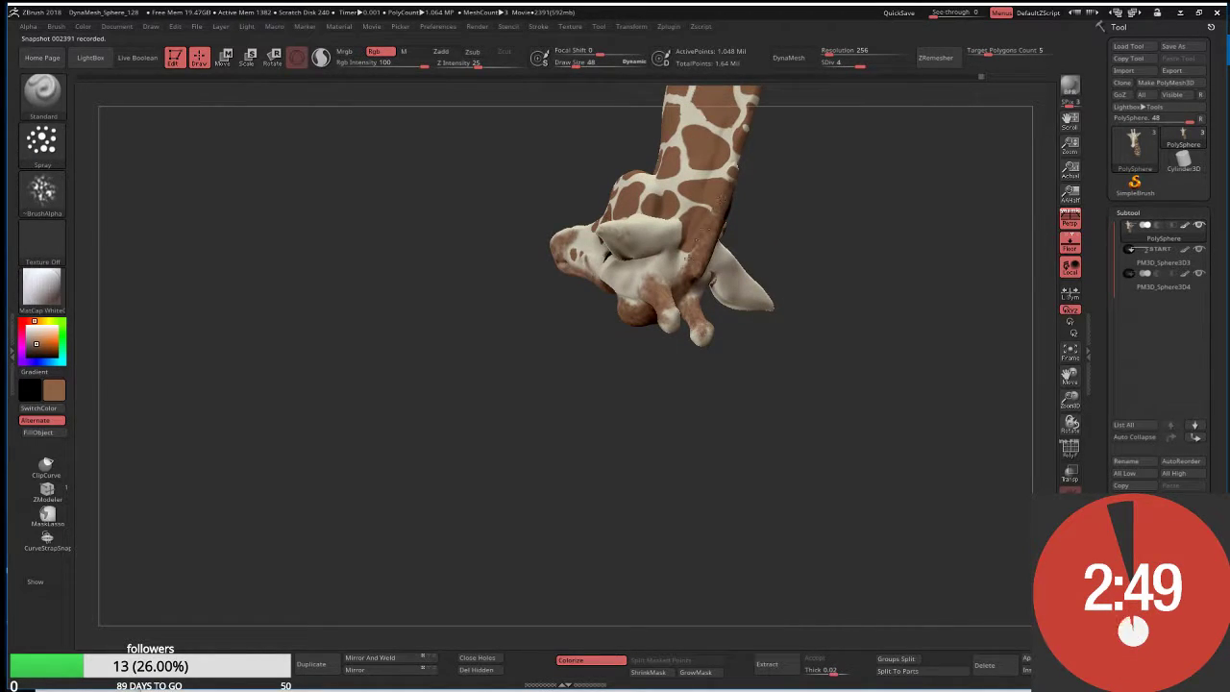
left_click_drag(684, 258, 706, 208)
mouse_move(735, 153)
left_mouse_down()
mouse_move(743, 126)
mouse_move(580, 140)
left_mouse_up()
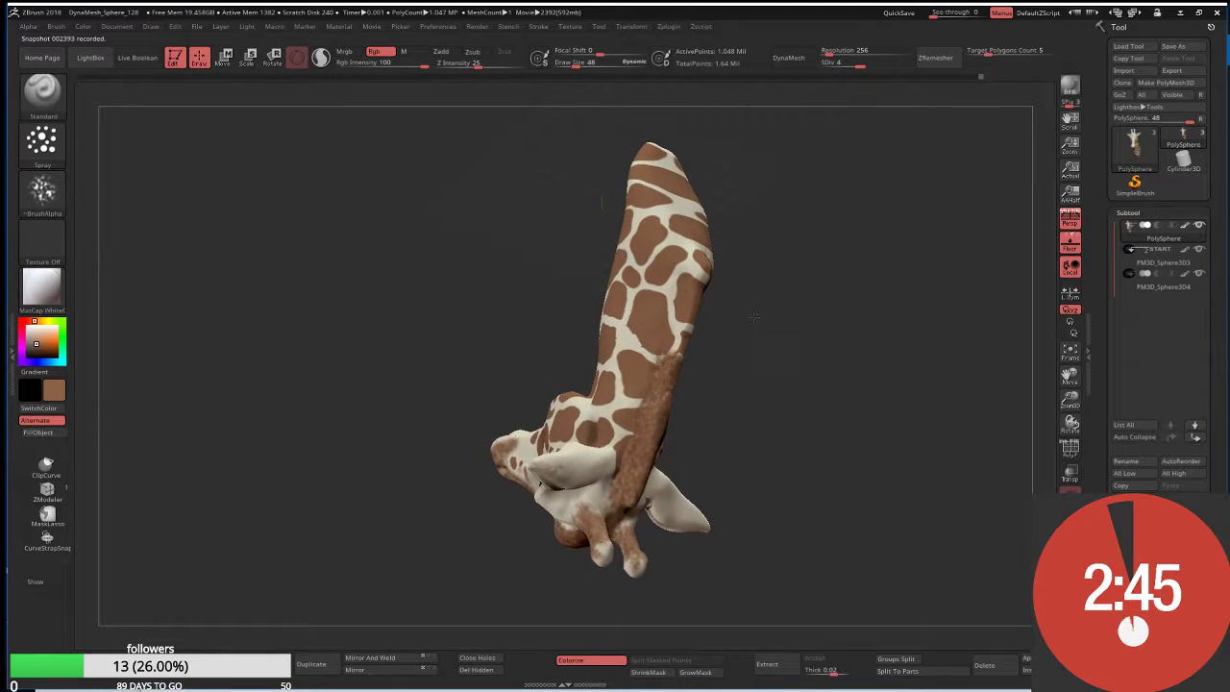
mouse_move(677, 346)
left_mouse_down()
mouse_move(695, 259)
mouse_move(674, 317)
mouse_move(679, 356)
left_mouse_up()
Shade the lower neck edge brown and extend it up the neck
mouse_move(780, 346)
left_mouse_down()
mouse_move(628, 346)
mouse_move(697, 422)
left_mouse_up()
left_click_drag(708, 467, 721, 469)
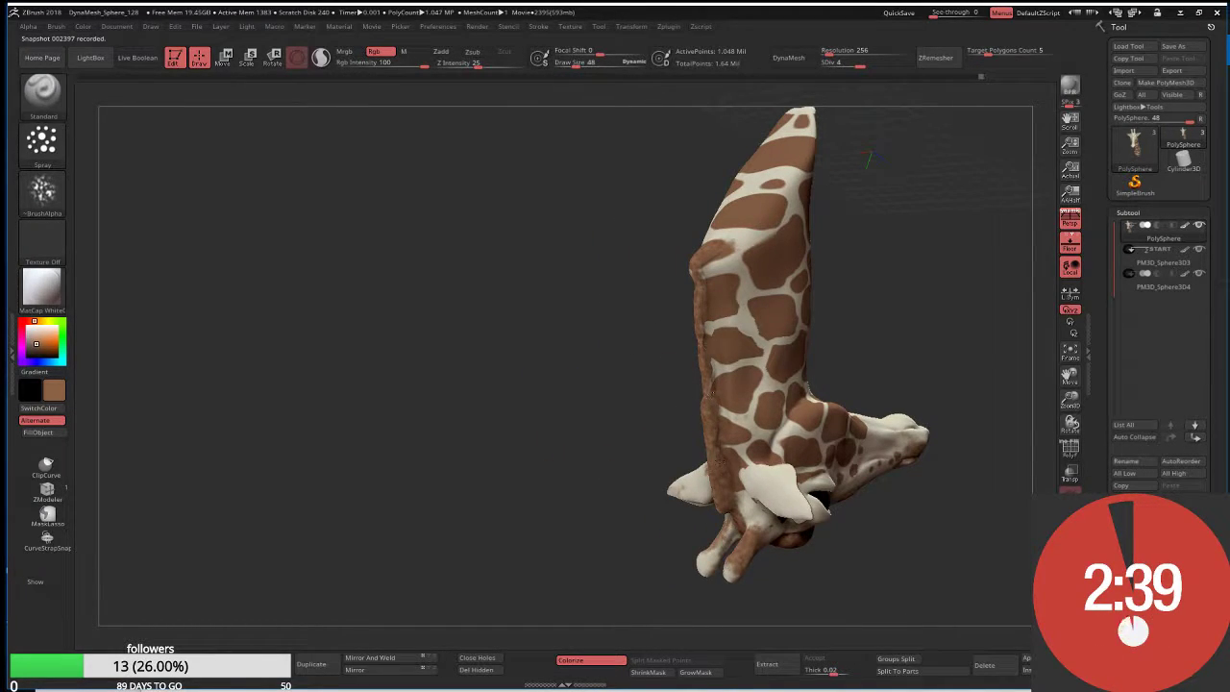
left_click_drag(709, 384, 709, 326)
left_click_drag(701, 274, 703, 299)
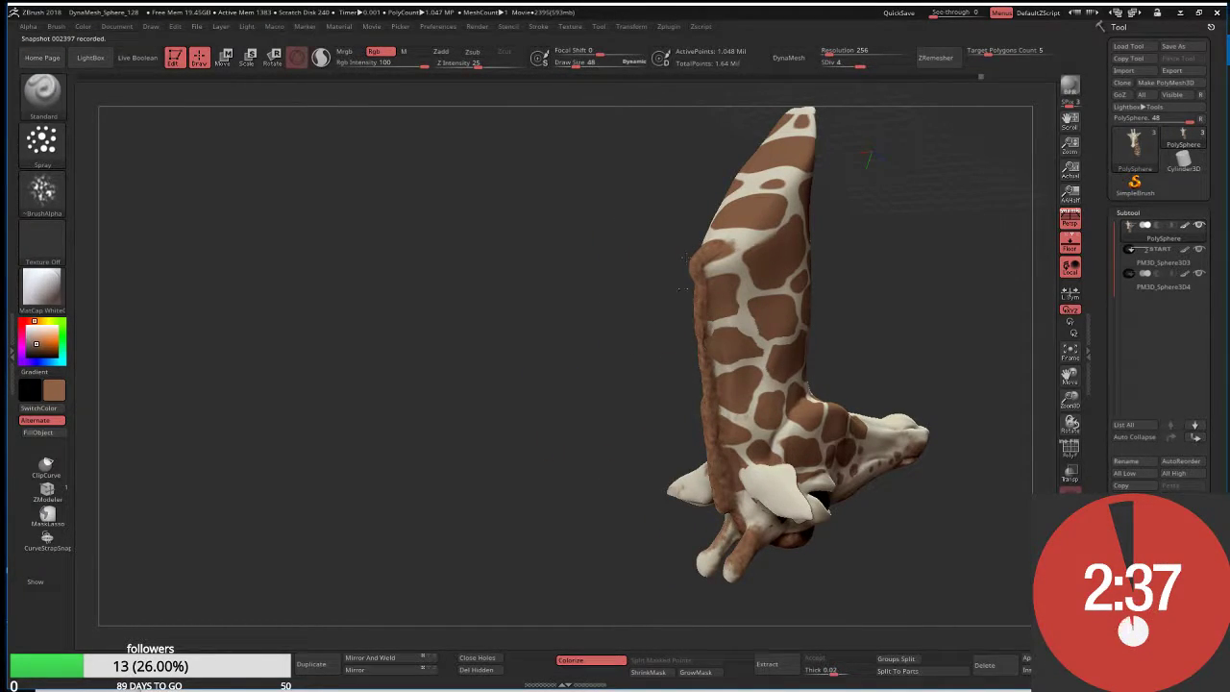
mouse_move(684, 257)
left_mouse_down()
mouse_move(714, 253)
mouse_move(714, 217)
mouse_move(754, 231)
mouse_move(702, 231)
mouse_move(788, 227)
left_mouse_up()
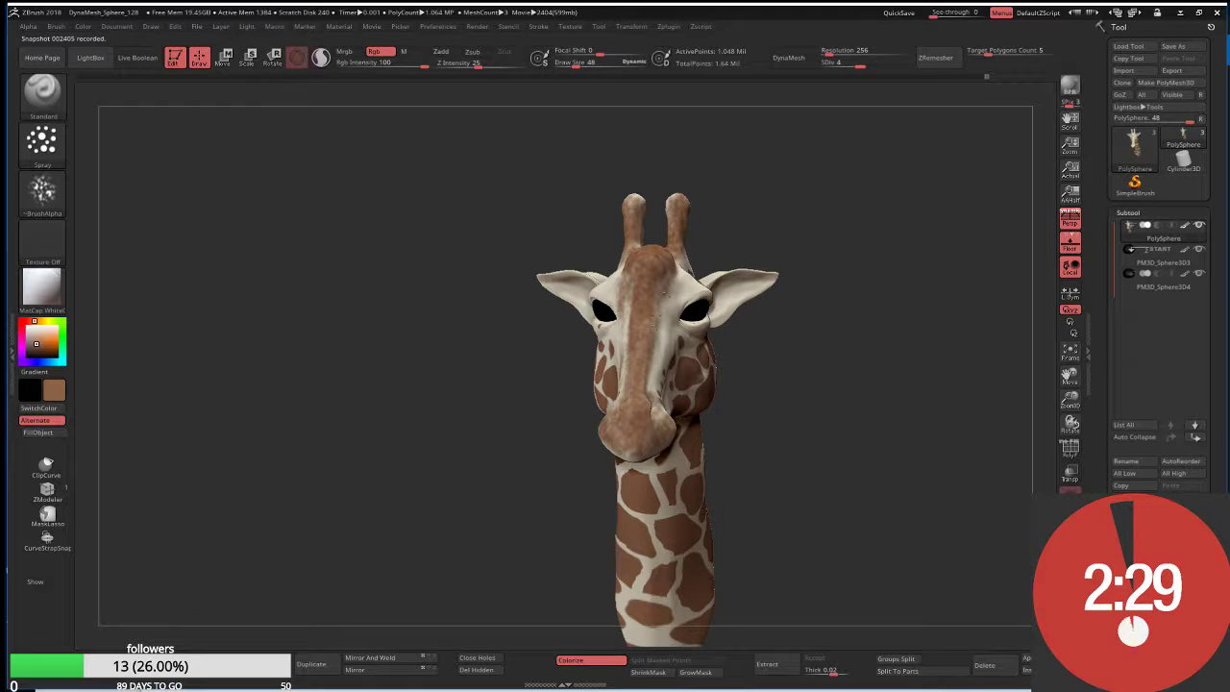
left_click_drag(510, 351, 595, 338)
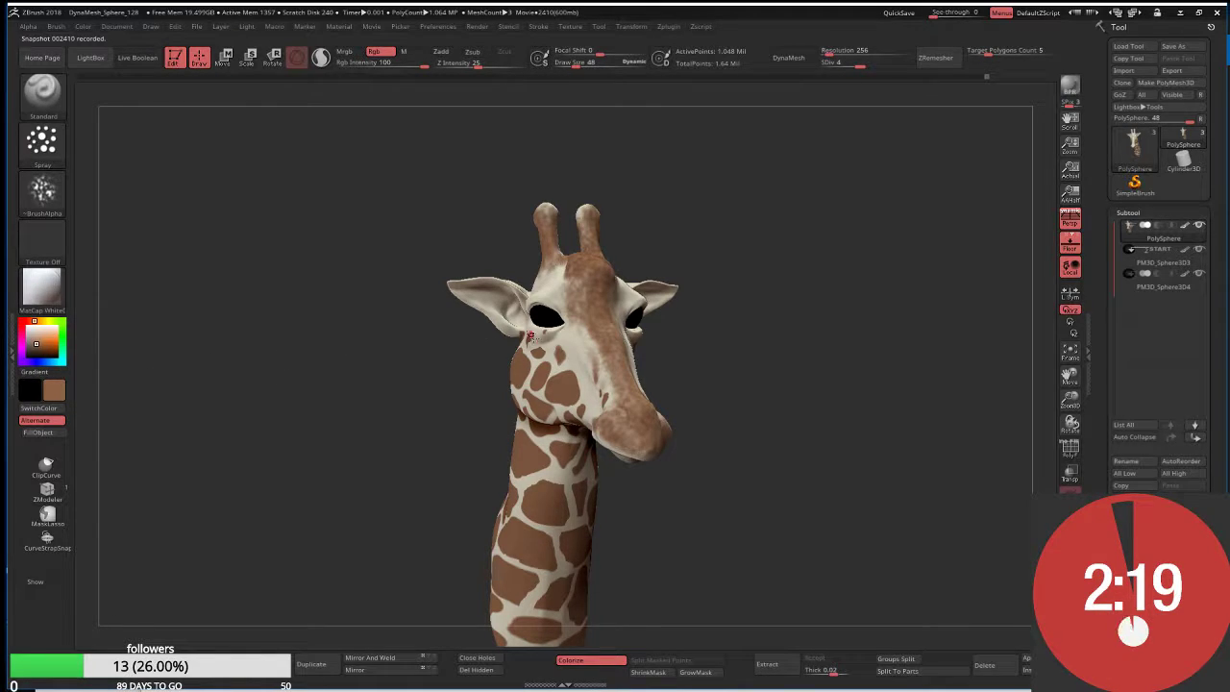
Swap brown to the main colour and sample the face's cream as the secondary colour
left_click(39, 407)
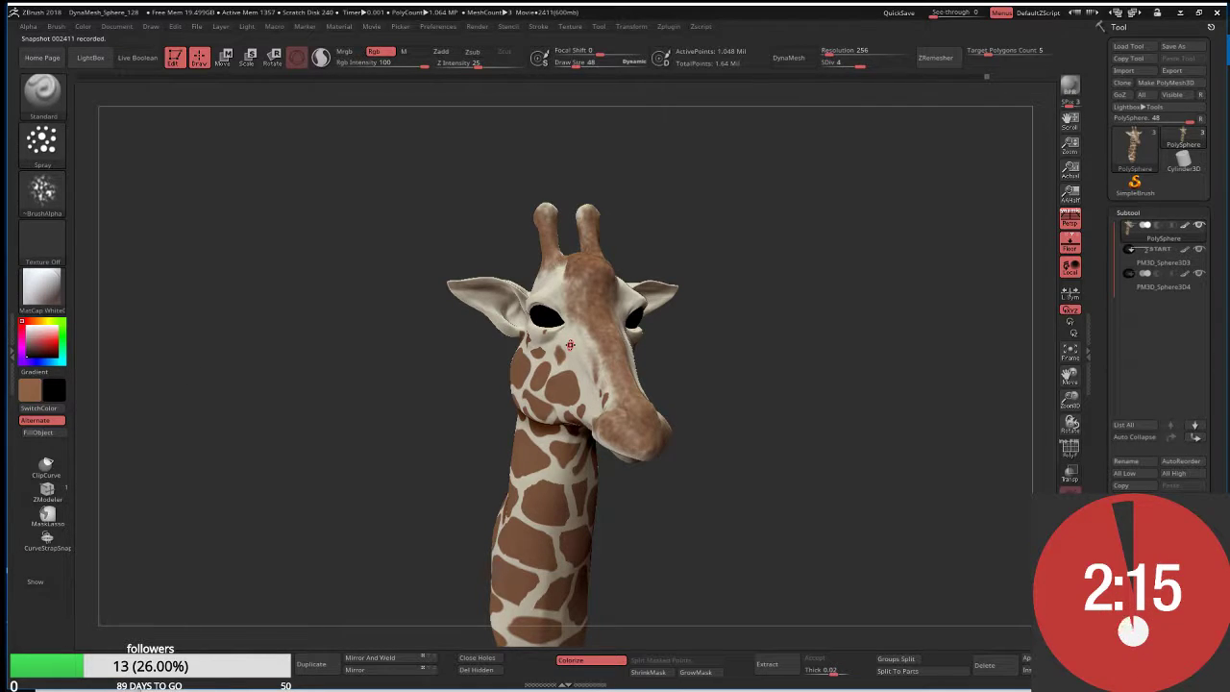
key("c")
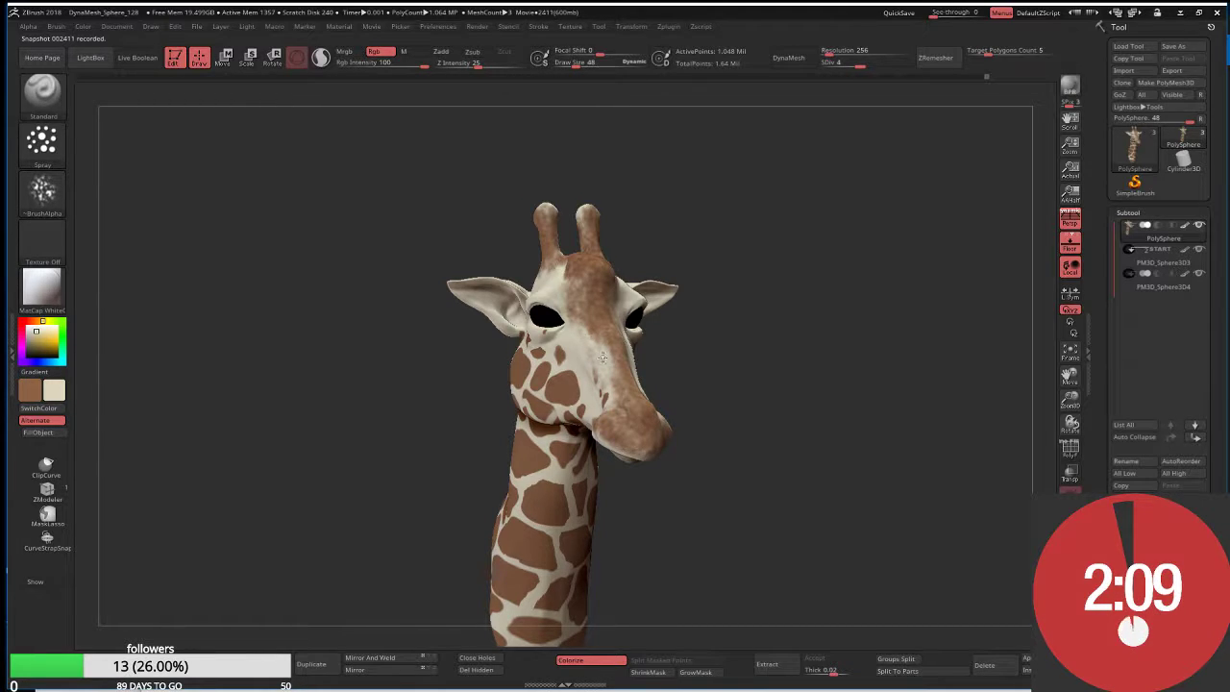
left_click_drag(602, 356, 625, 375)
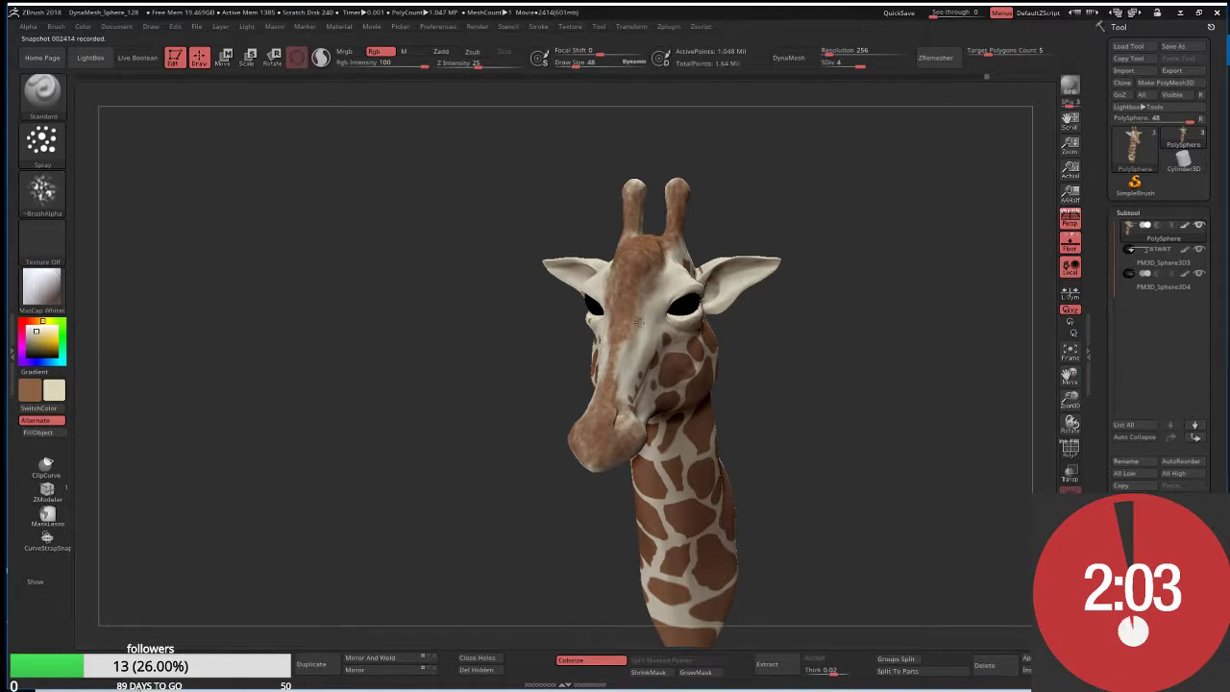
mouse_move(560, 332)
left_mouse_down()
mouse_move(411, 373)
mouse_move(415, 343)
left_mouse_up()
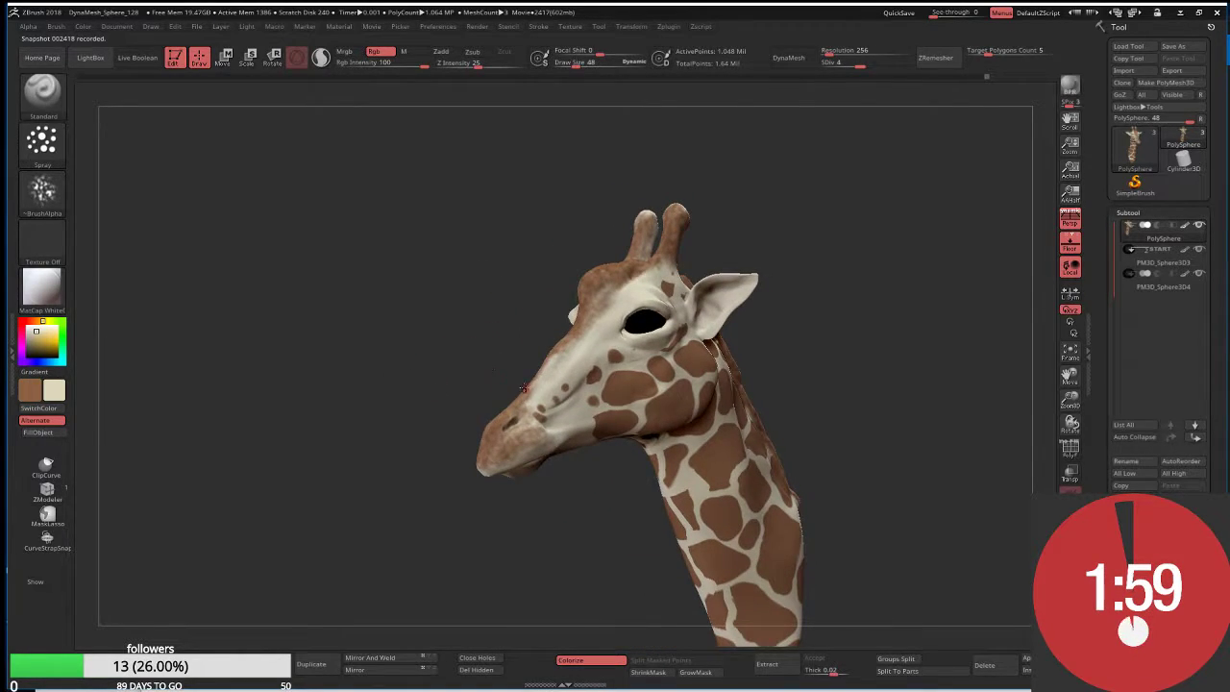
mouse_move(523, 388)
left_mouse_down()
mouse_move(521, 467)
mouse_move(521, 432)
mouse_move(451, 386)
left_mouse_up()
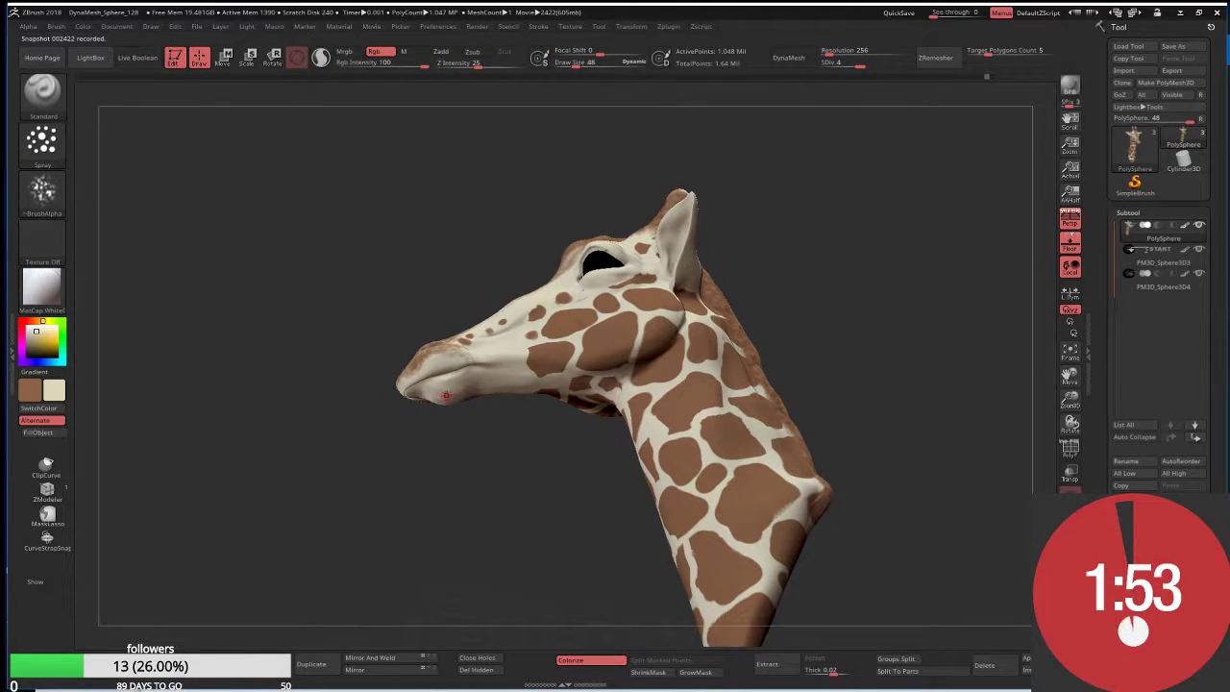
Make cream the main colour and set black as the secondary colour
left_click(38, 407)
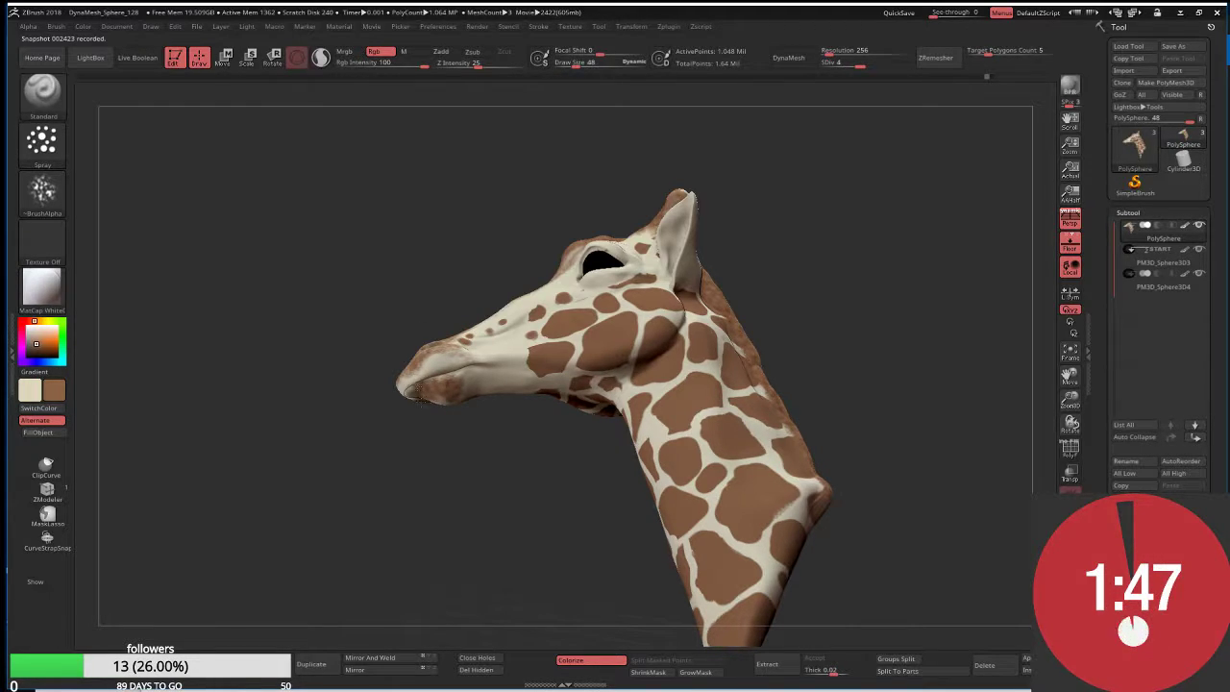
left_click_drag(411, 388, 438, 415)
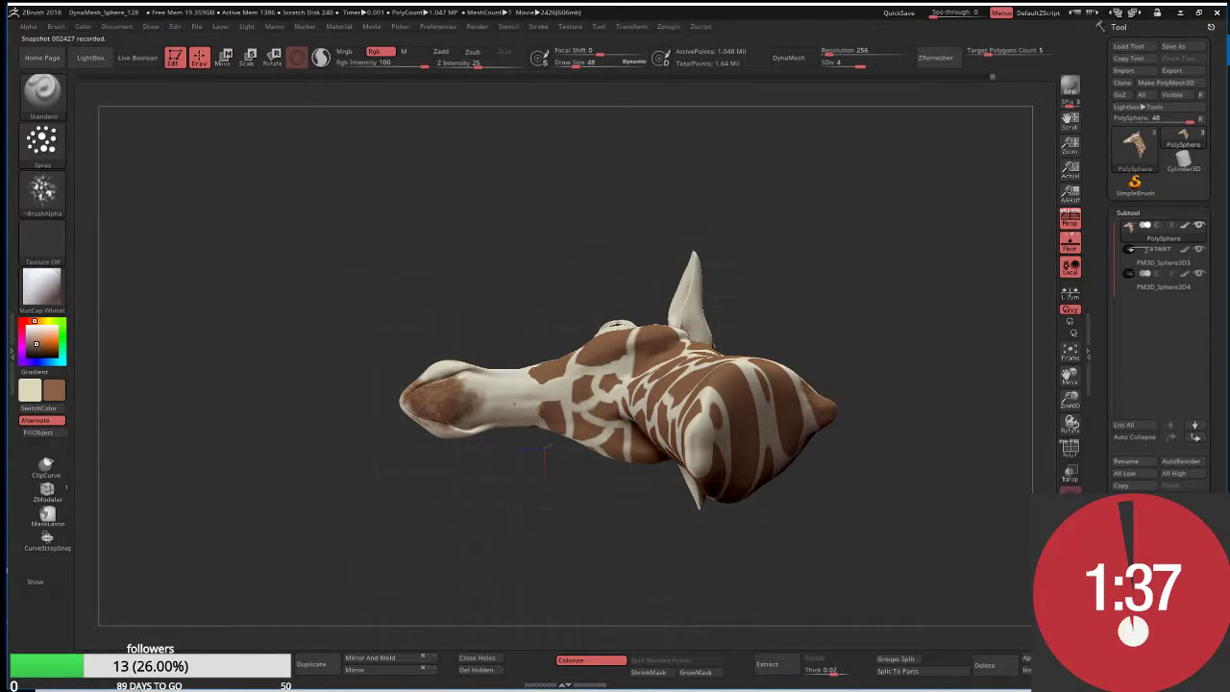
mouse_move(392, 323)
left_mouse_down()
mouse_move(474, 471)
mouse_move(299, 235)
mouse_move(477, 492)
mouse_move(561, 452)
left_mouse_up()
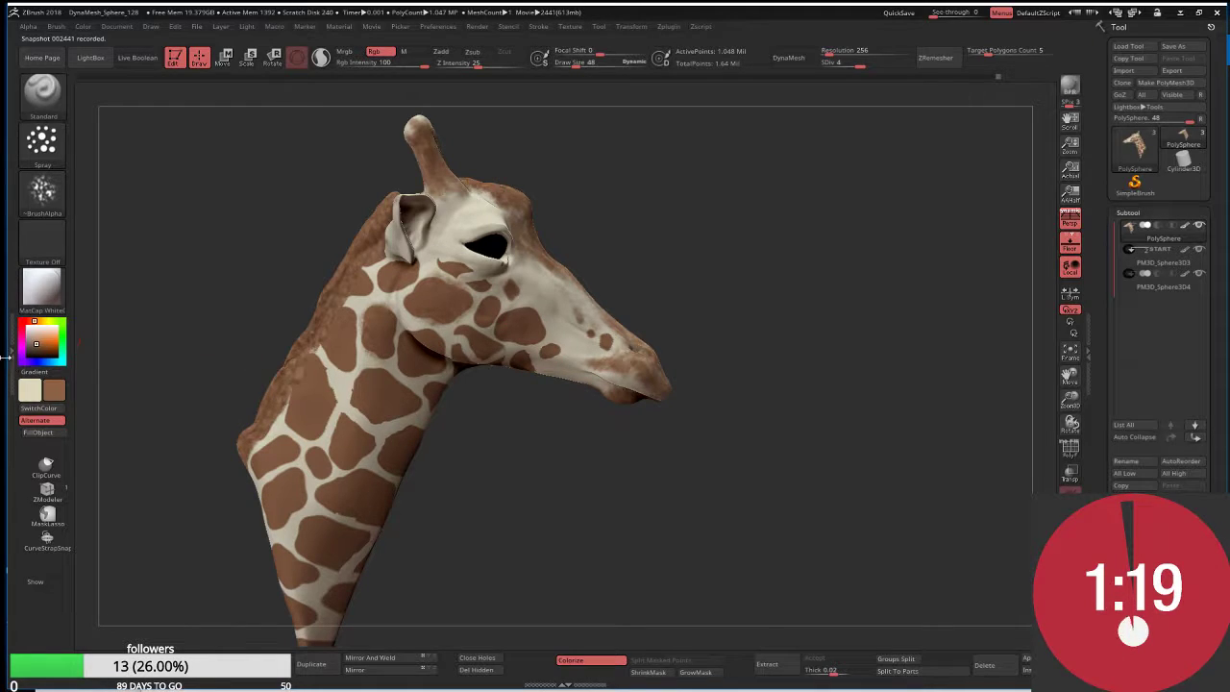
left_click_drag(41, 348, 34, 353)
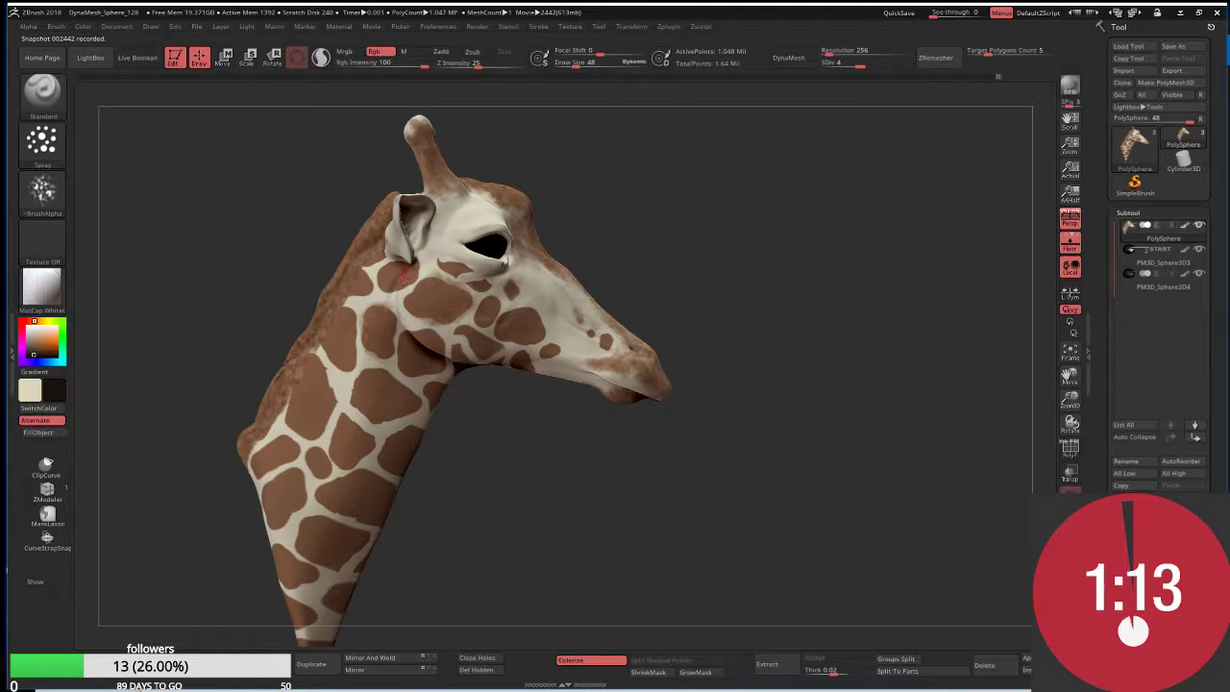
Spray dark speckles along the left ear to darken it
mouse_move(730, 250)
left_mouse_down()
mouse_move(413, 246)
mouse_move(323, 210)
left_mouse_up()
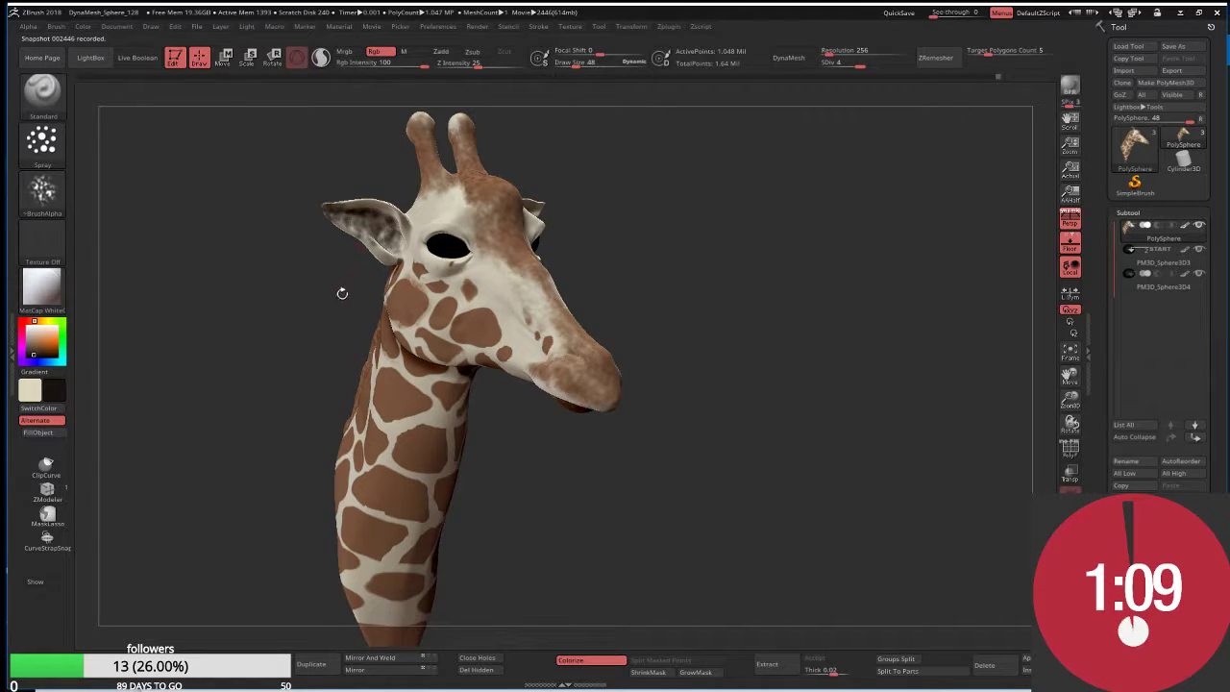
left_click_drag(340, 288, 366, 253)
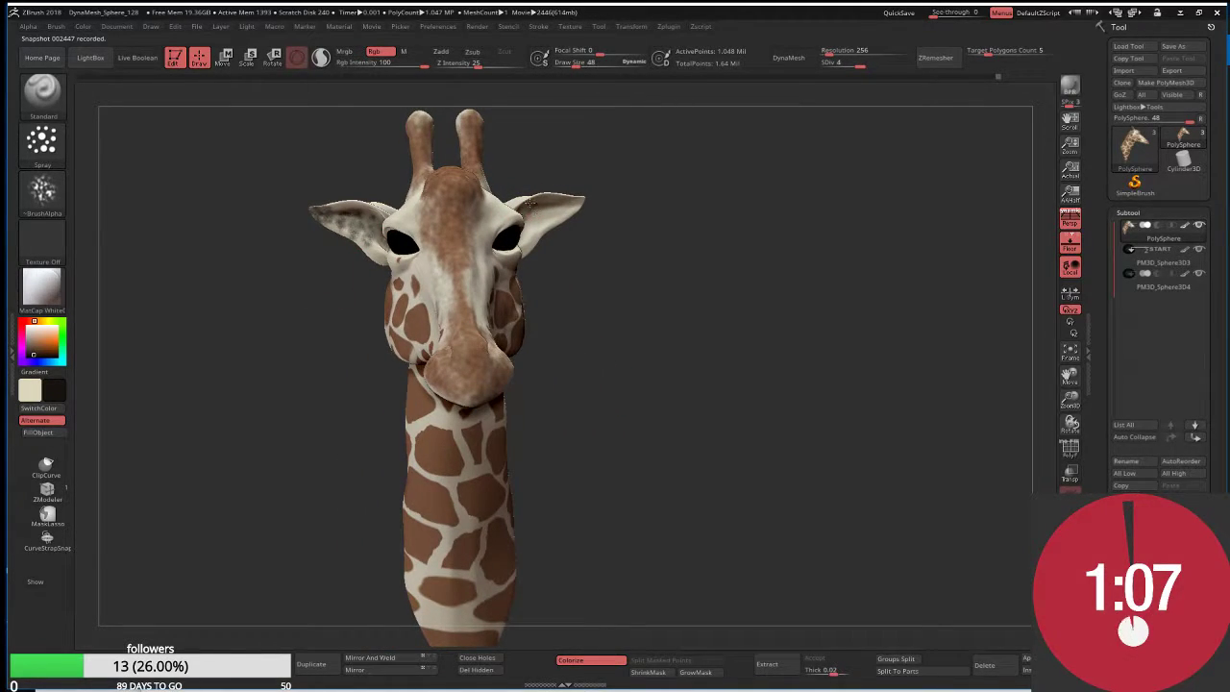
mouse_move(428, 121)
left_mouse_down("alt")
mouse_move(432, 192)
mouse_move(411, 198)
mouse_move(480, 196)
mouse_move(467, 198)
mouse_move(540, 165)
mouse_move(552, 146)
left_mouse_up("alt")
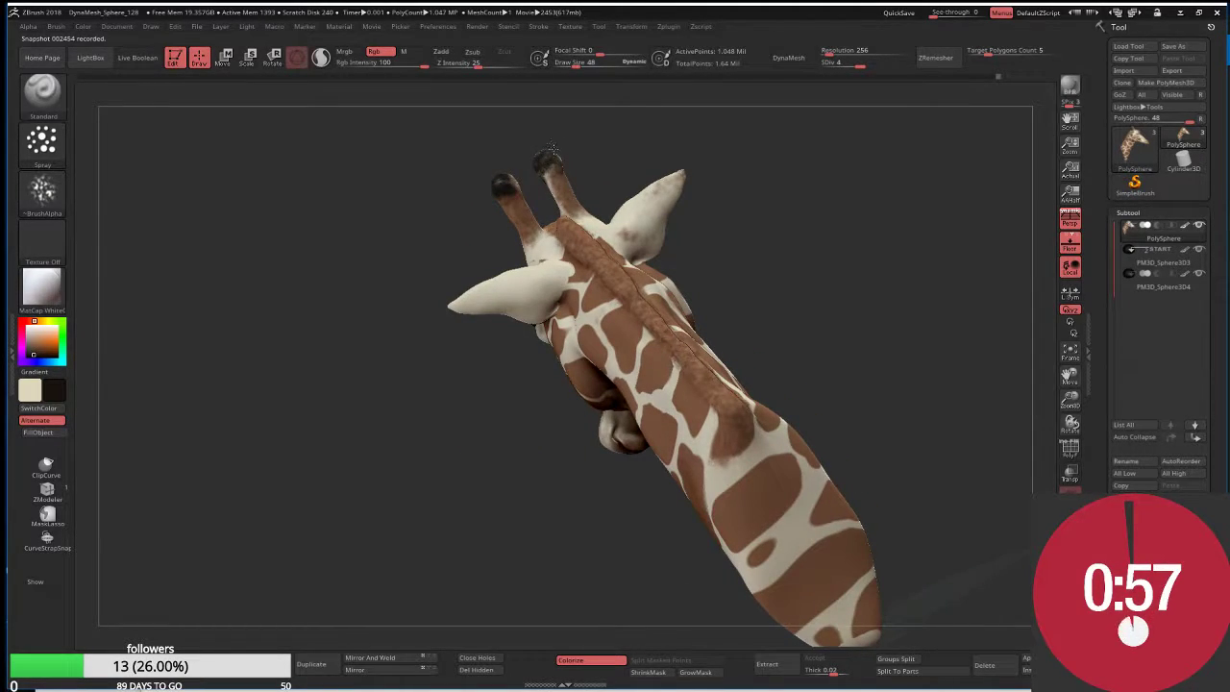
mouse_move(501, 175)
left_mouse_down()
mouse_move(519, 187)
mouse_move(571, 154)
mouse_move(554, 143)
mouse_move(580, 250)
mouse_move(606, 232)
mouse_move(628, 257)
mouse_move(586, 264)
left_mouse_up()
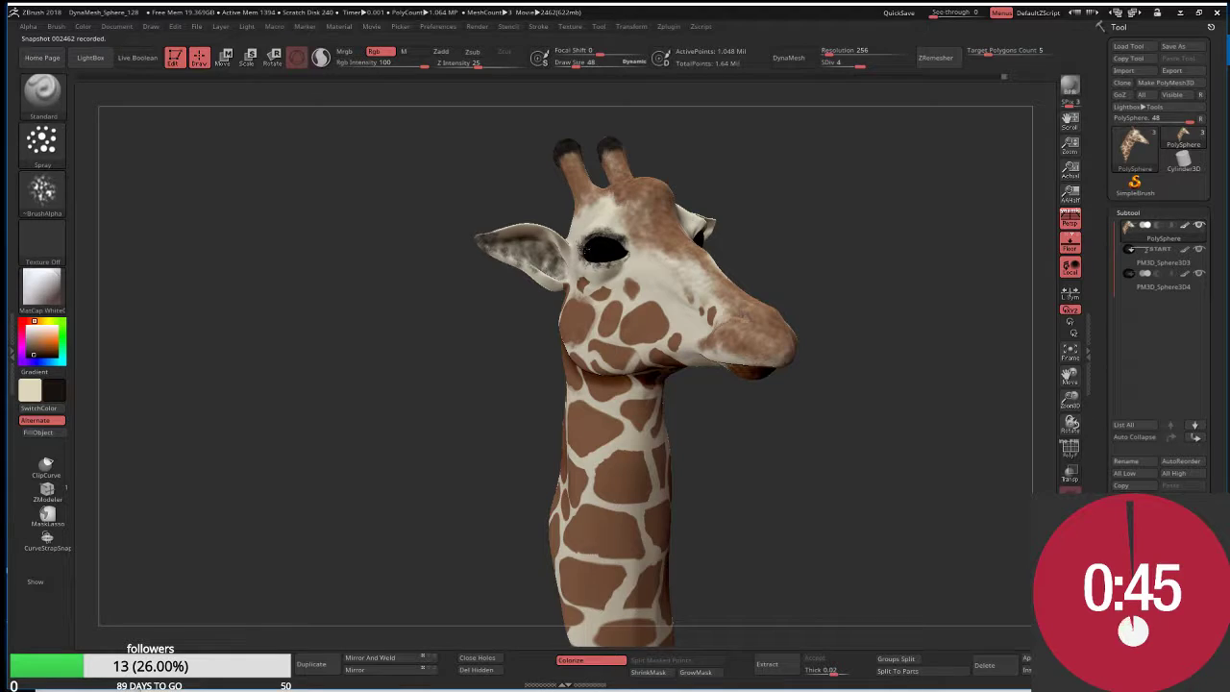
Reduce Draw Size from 48 to 33 and spray dark shading around the eye's upper and lower rim
right_click_drag(605, 259, 662, 298, "alt")
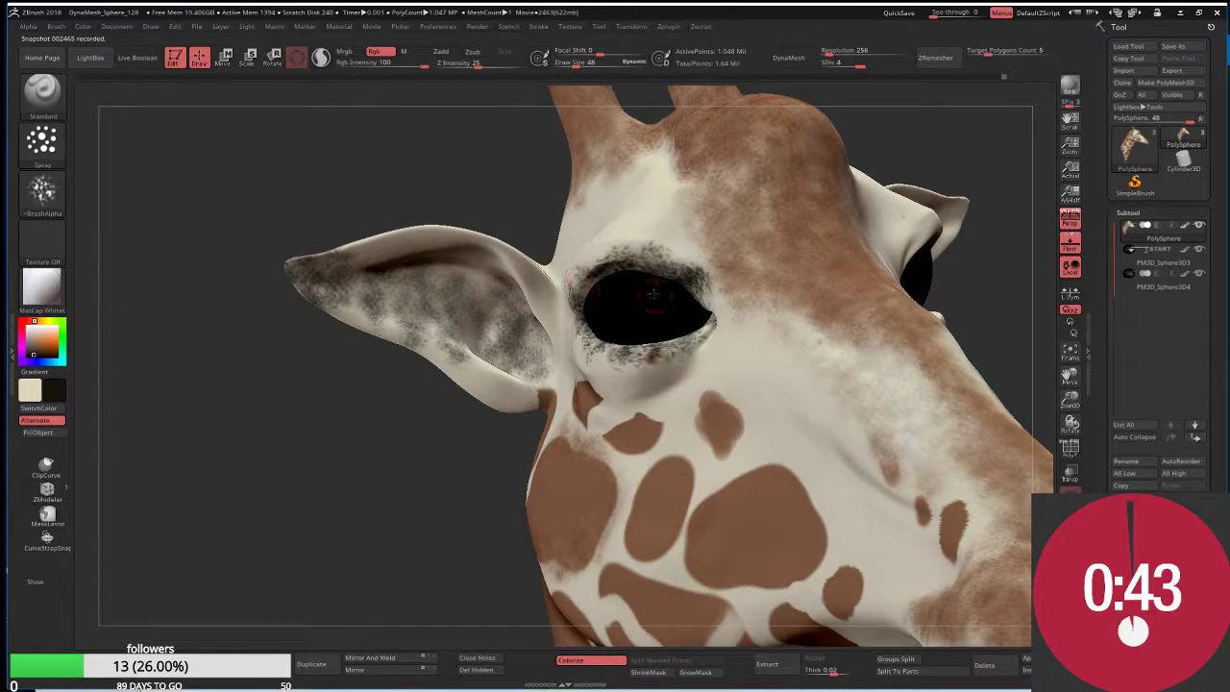
left_click_drag(657, 288, 688, 279)
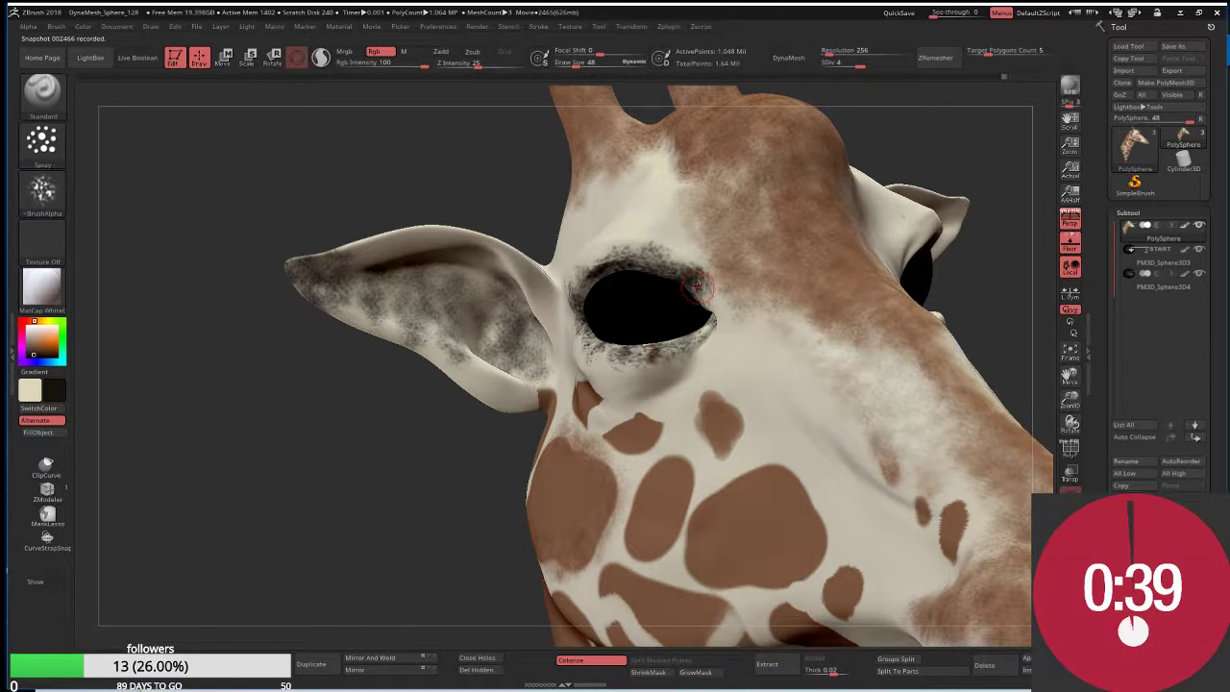
key("s")
mouse_move(701, 284)
left_mouse_down()
mouse_move(610, 262)
mouse_move(581, 280)
mouse_move(581, 327)
left_mouse_up()
mouse_move(595, 279)
left_mouse_down()
mouse_move(629, 262)
mouse_move(667, 285)
mouse_move(696, 336)
mouse_move(600, 344)
mouse_move(581, 331)
mouse_move(614, 355)
mouse_move(620, 338)
mouse_move(672, 336)
mouse_move(708, 351)
left_mouse_up()
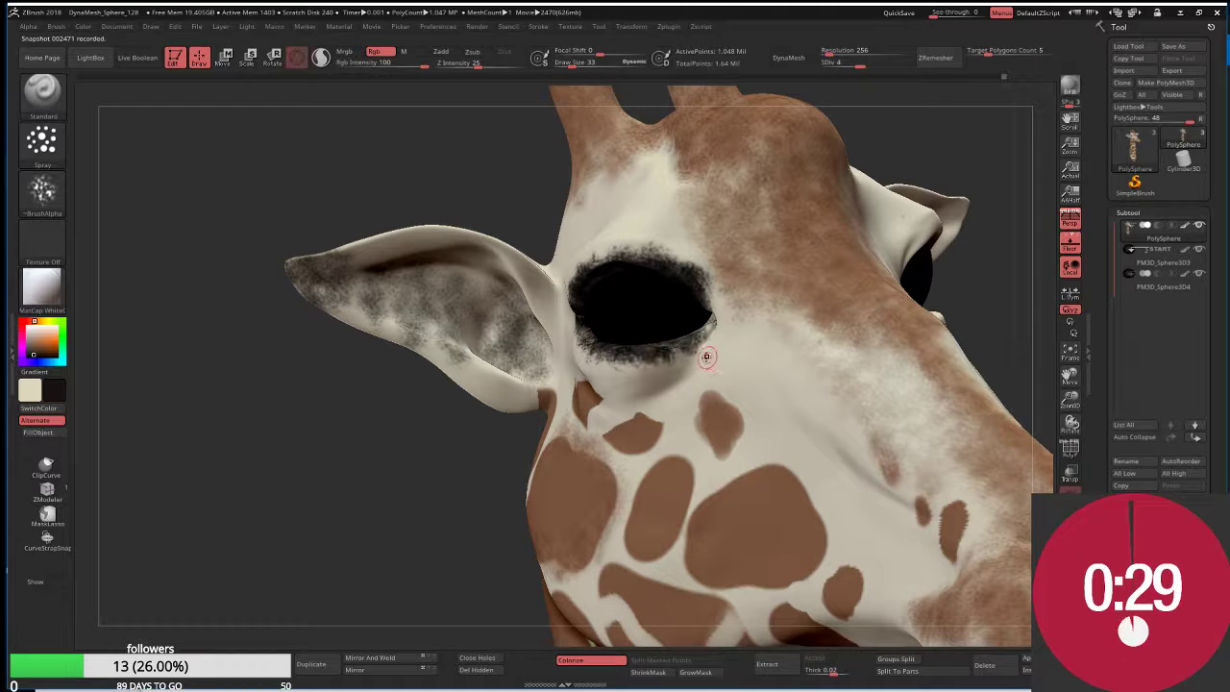
mouse_move(819, 329)
left_mouse_down()
mouse_move(879, 427)
mouse_move(918, 437)
left_mouse_up()
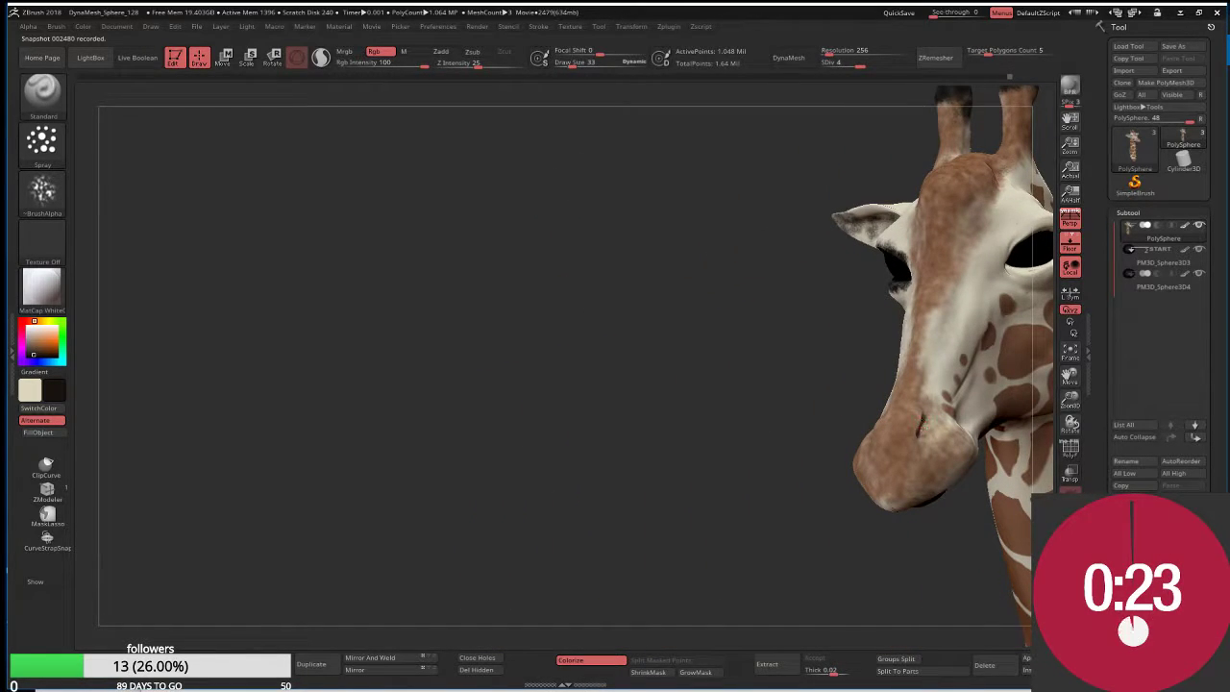
Turn the head to a low side view and swap the paint colours to brown
mouse_move(817, 496)
left_mouse_down()
mouse_move(721, 463)
mouse_move(734, 424)
mouse_move(548, 364)
left_mouse_up()
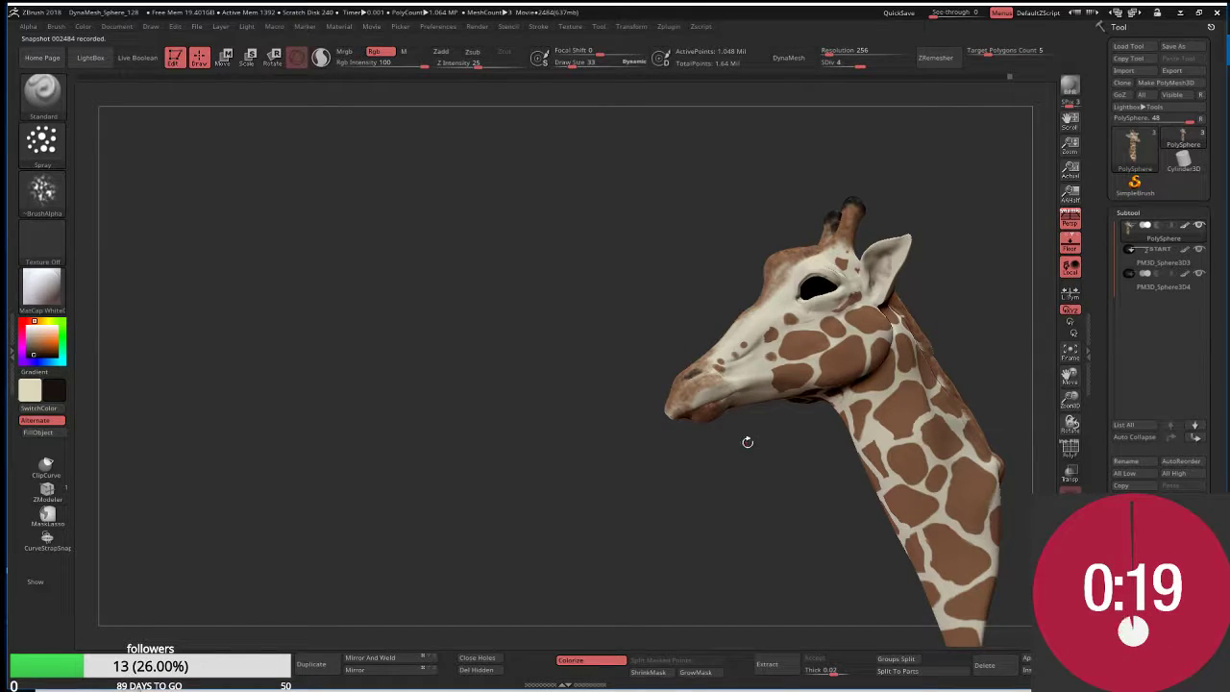
left_click_drag(796, 452, 763, 436)
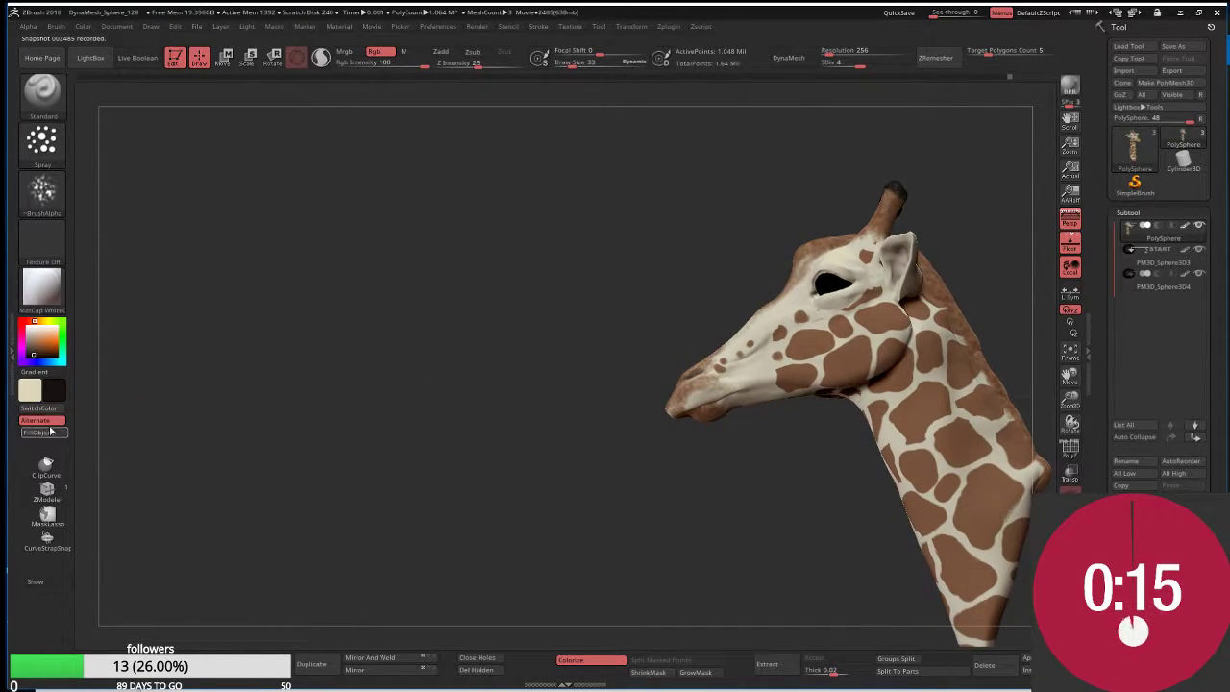
left_click(39, 403)
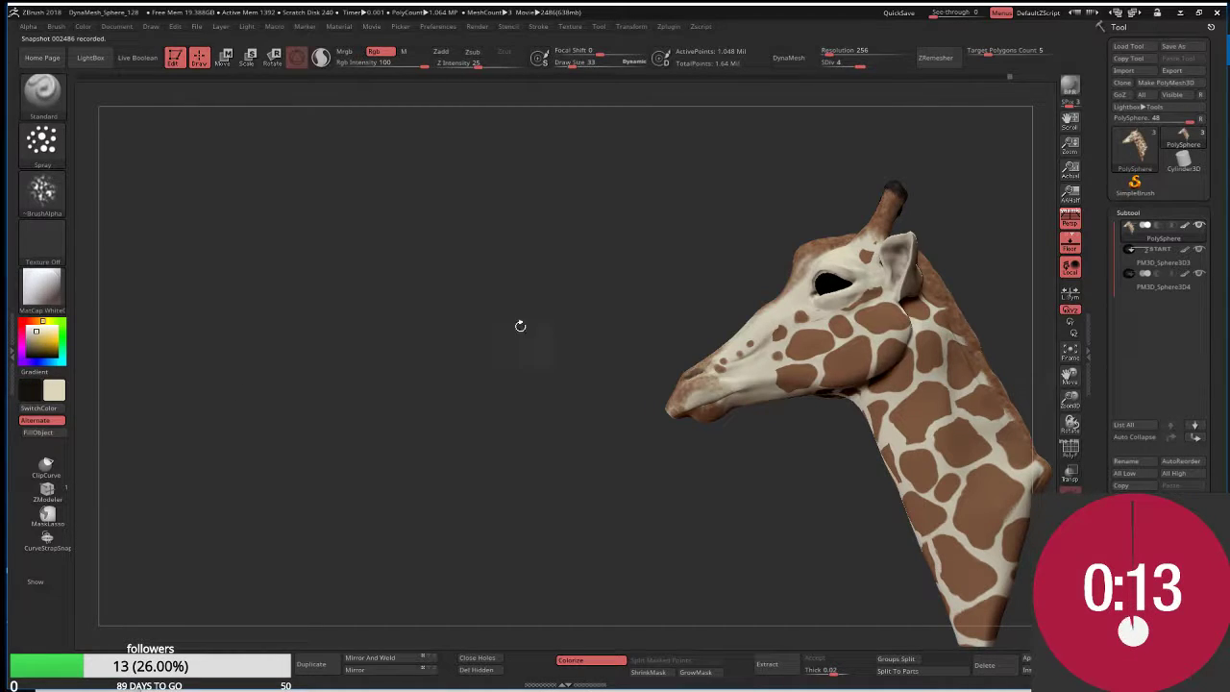
Spray small brown spots onto the cream jaw, then inspect them up close
left_click_drag(780, 384, 798, 384)
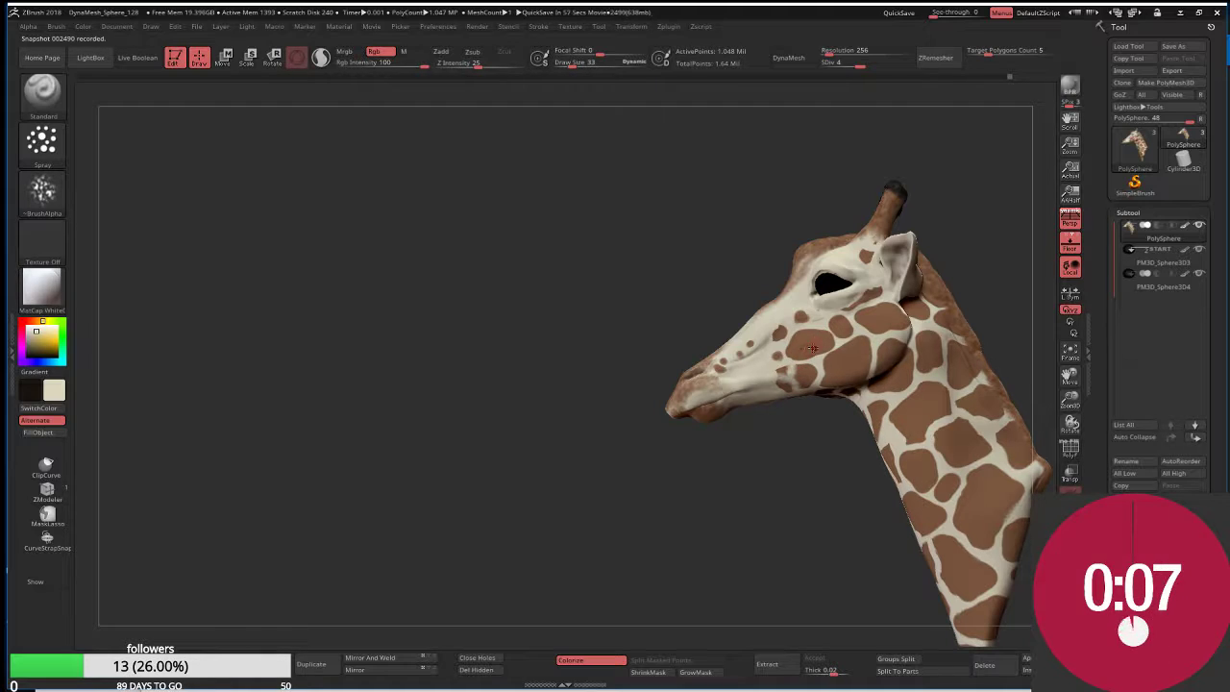
left_click_drag(793, 370, 790, 345)
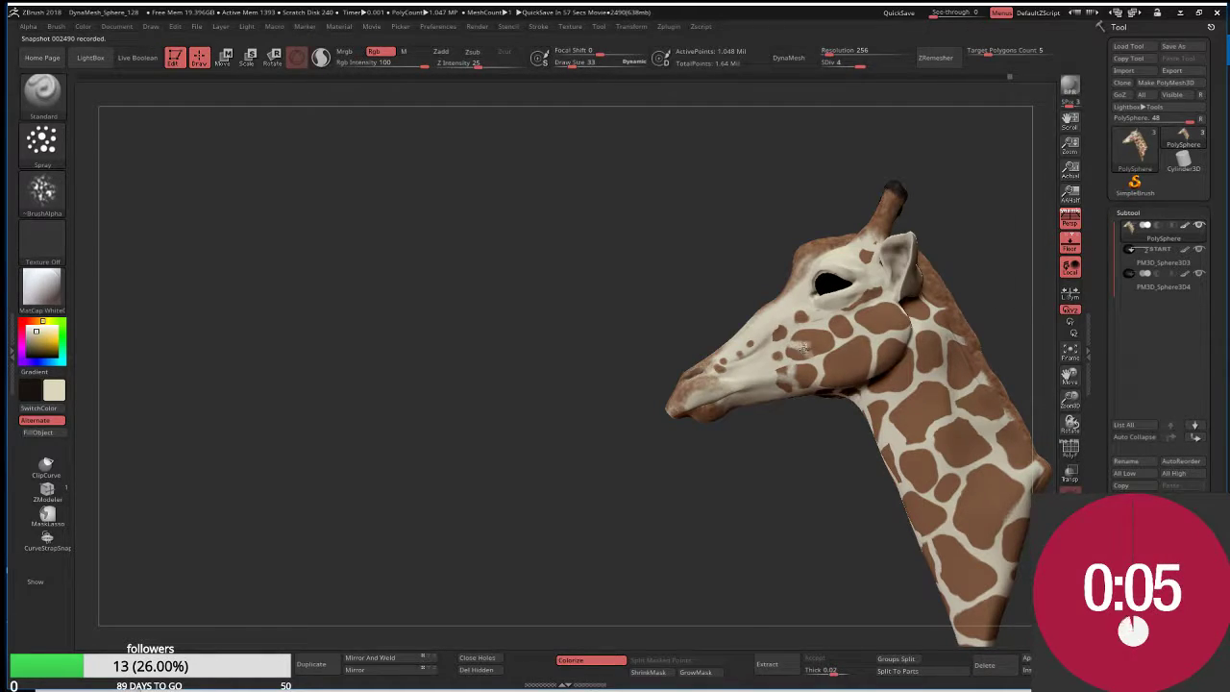
left_click_drag(764, 445, 662, 346)
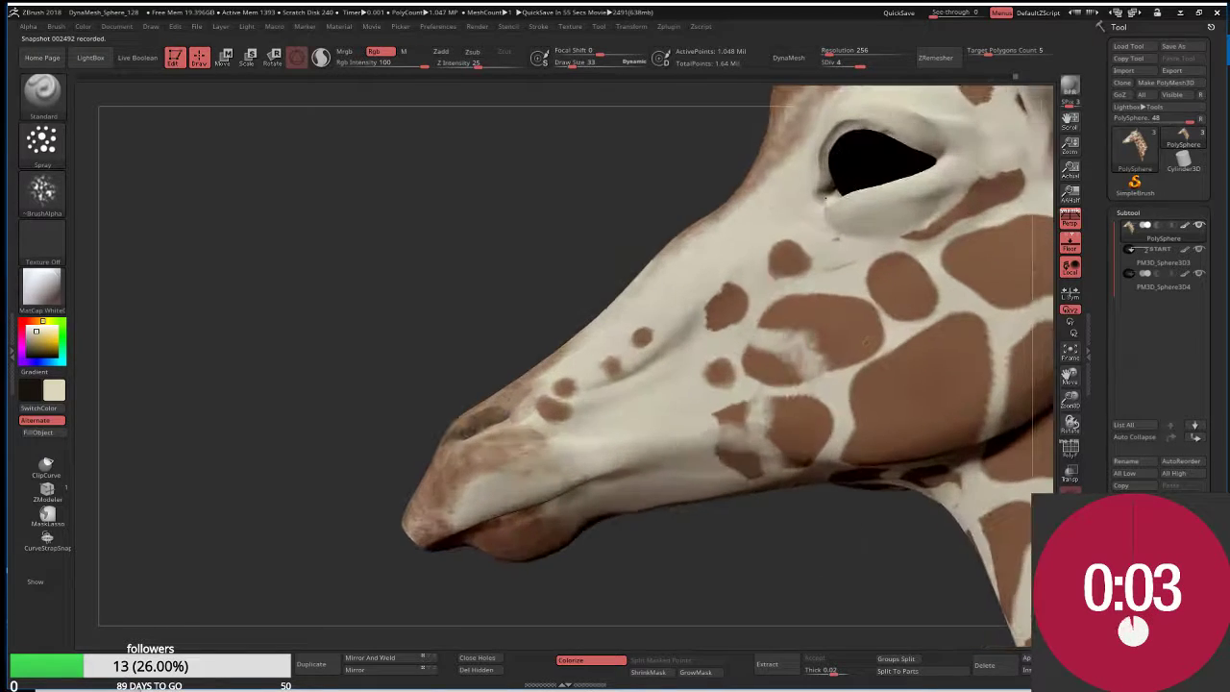
mouse_move(609, 280)
left_mouse_down()
mouse_move(660, 273)
mouse_move(501, 358)
mouse_move(466, 359)
left_mouse_up()
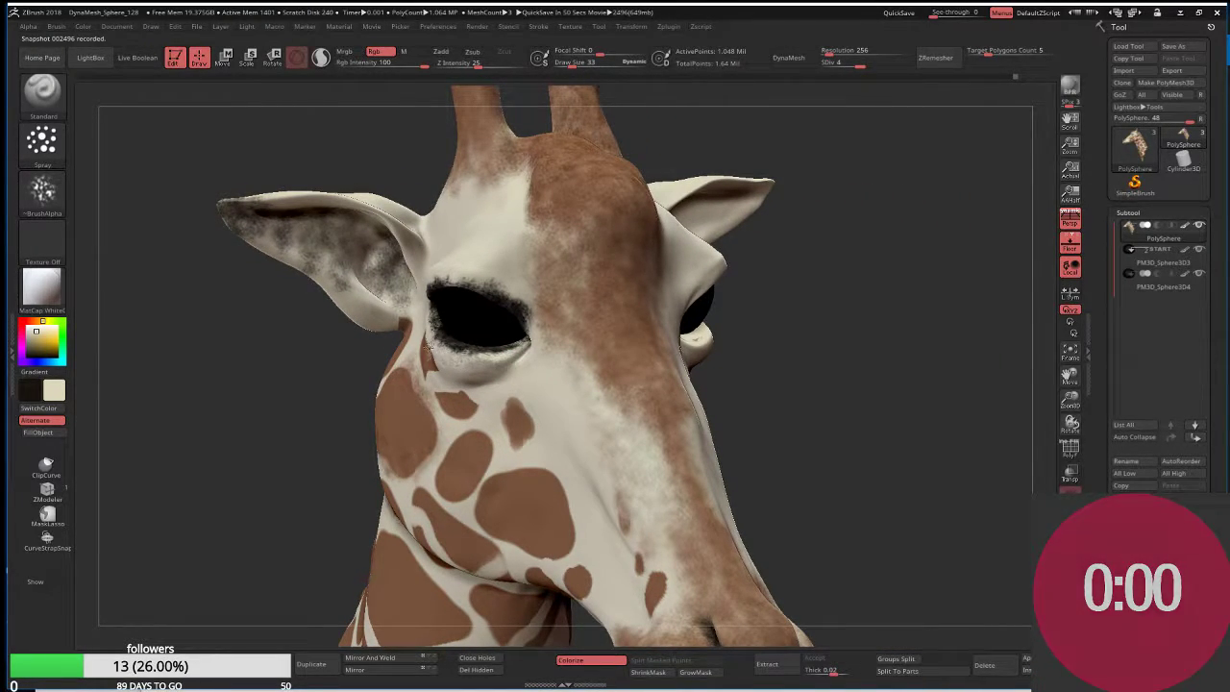
Turn the head to a side view, paint a stroke by the near eye, and swap the paint colours
mouse_move(466, 359)
left_mouse_down()
mouse_move(465, 294)
mouse_move(396, 302)
mouse_move(729, 315)
left_mouse_up()
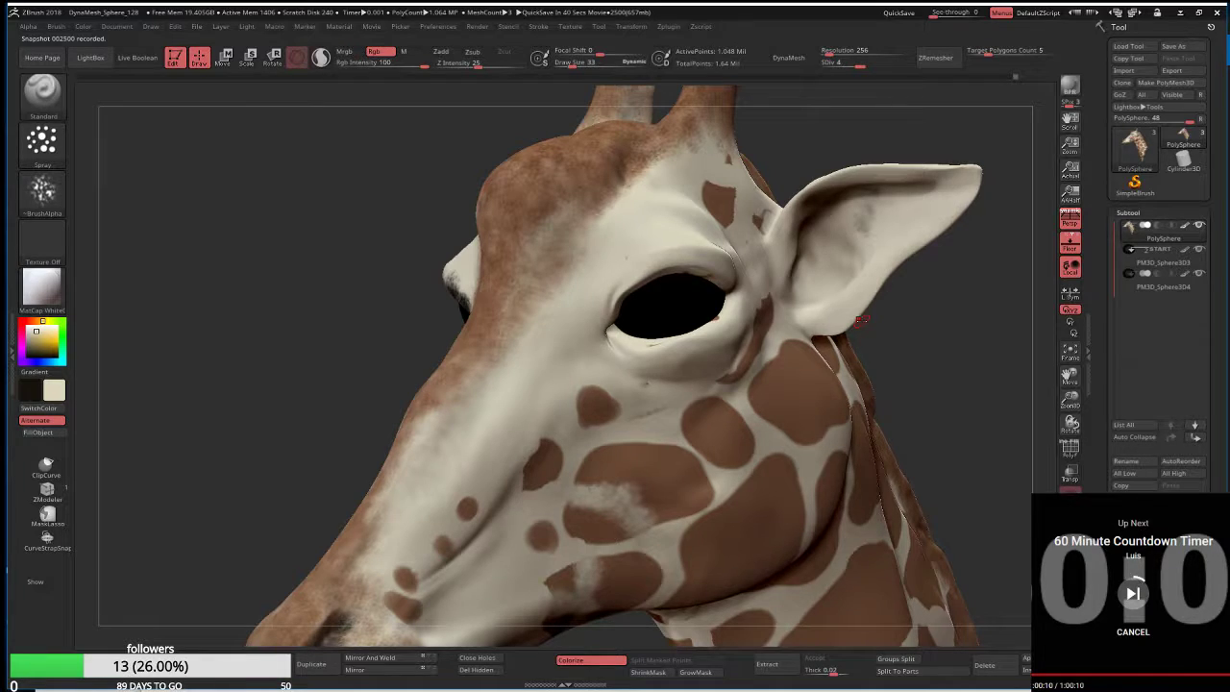
left_click(1137, 636)
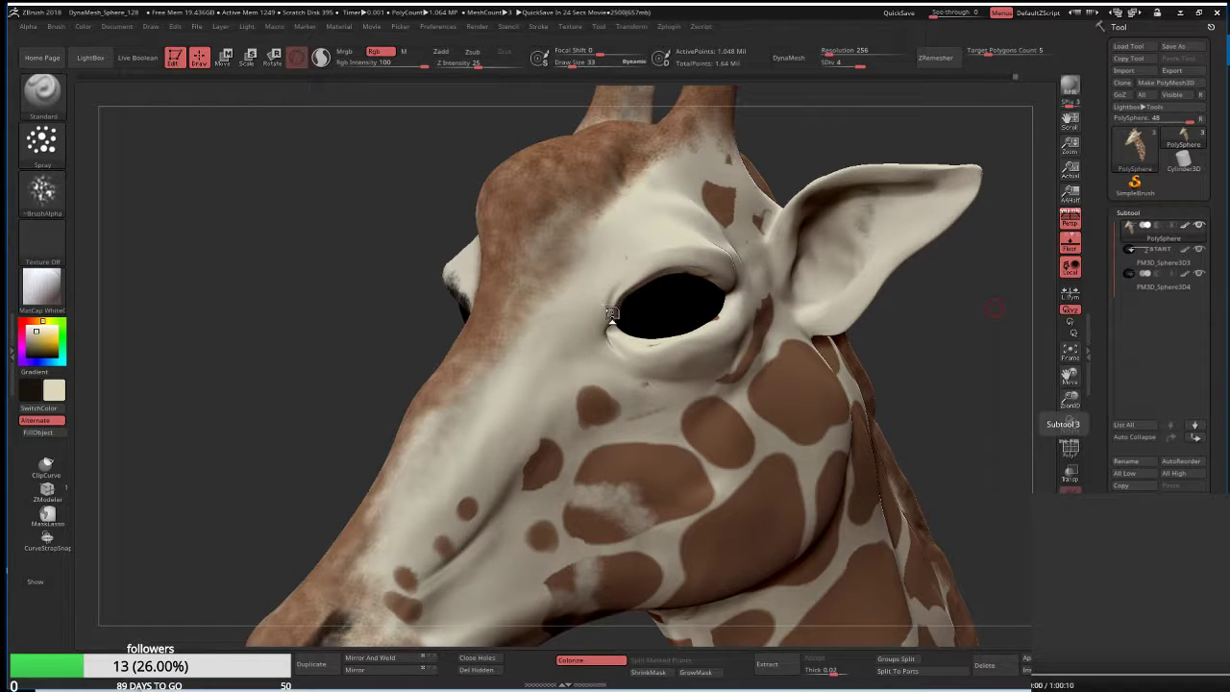
left_click(615, 305)
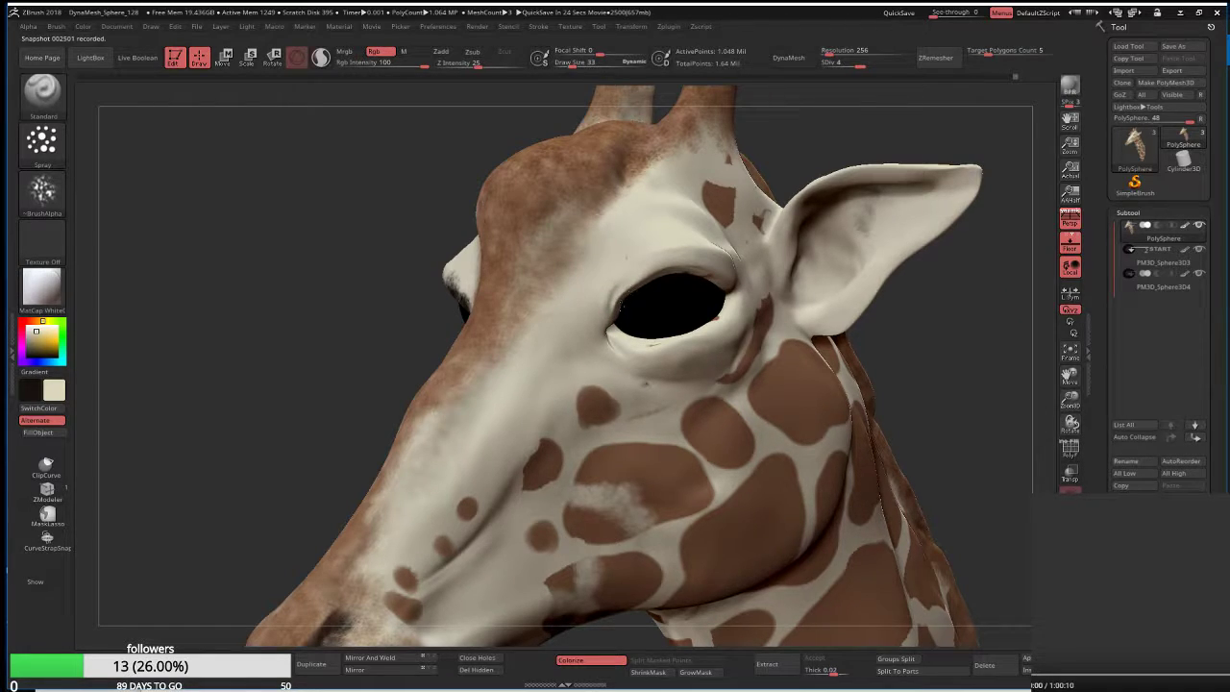
left_click(596, 285)
key("v")
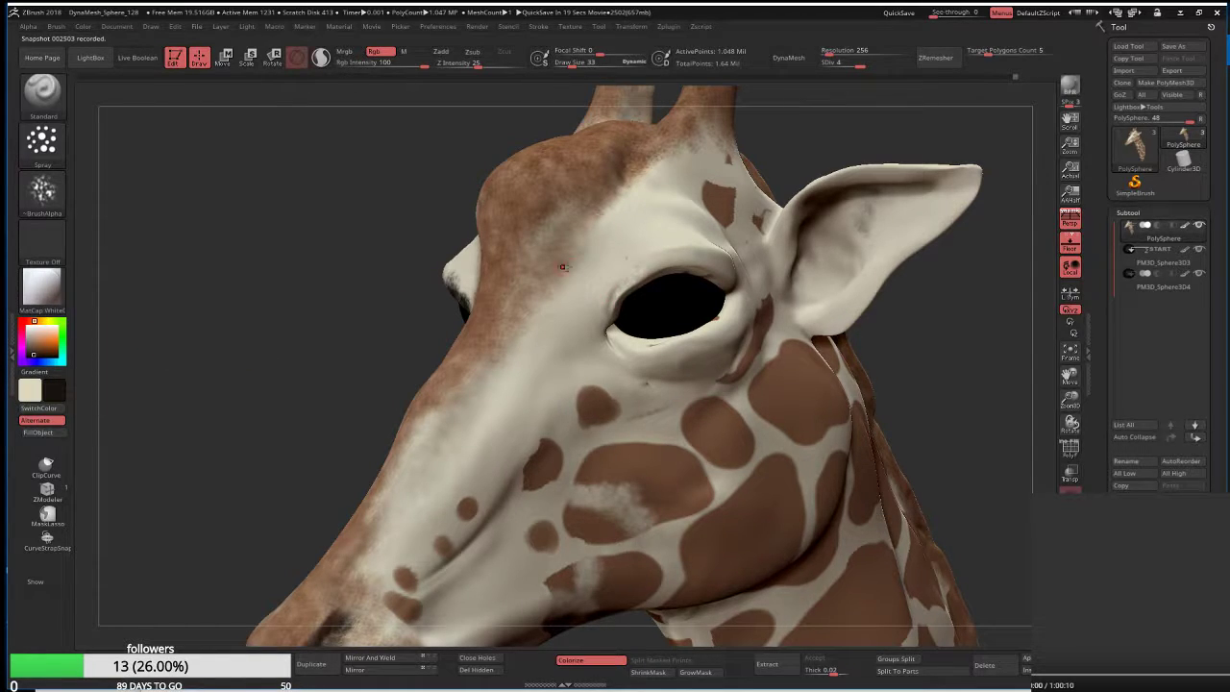
Spray soft dark shading along the eye's lower lid and check it from a near-frontal angle
mouse_move(599, 296)
left_mouse_down()
mouse_move(612, 314)
mouse_move(642, 273)
mouse_move(677, 265)
mouse_move(720, 287)
left_mouse_up()
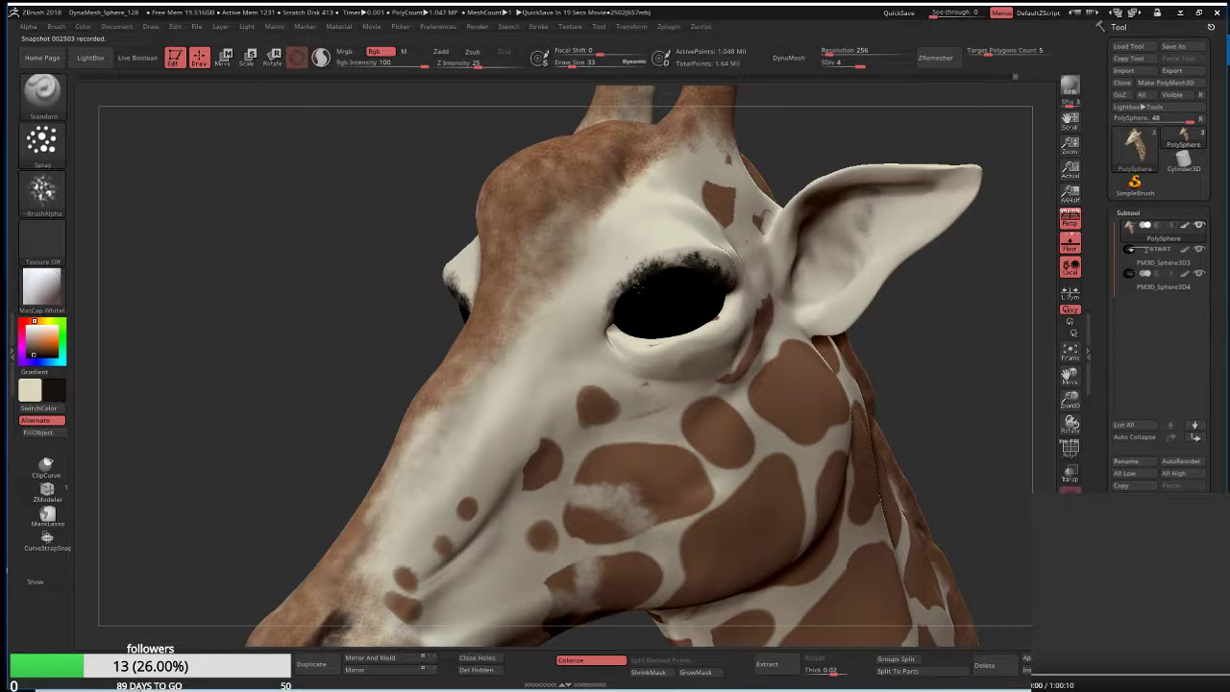
mouse_move(618, 330)
left_mouse_down()
mouse_move(677, 356)
mouse_move(736, 290)
mouse_move(691, 332)
mouse_move(642, 335)
mouse_move(643, 349)
mouse_move(691, 345)
mouse_move(738, 294)
mouse_move(677, 257)
mouse_move(617, 293)
left_mouse_up()
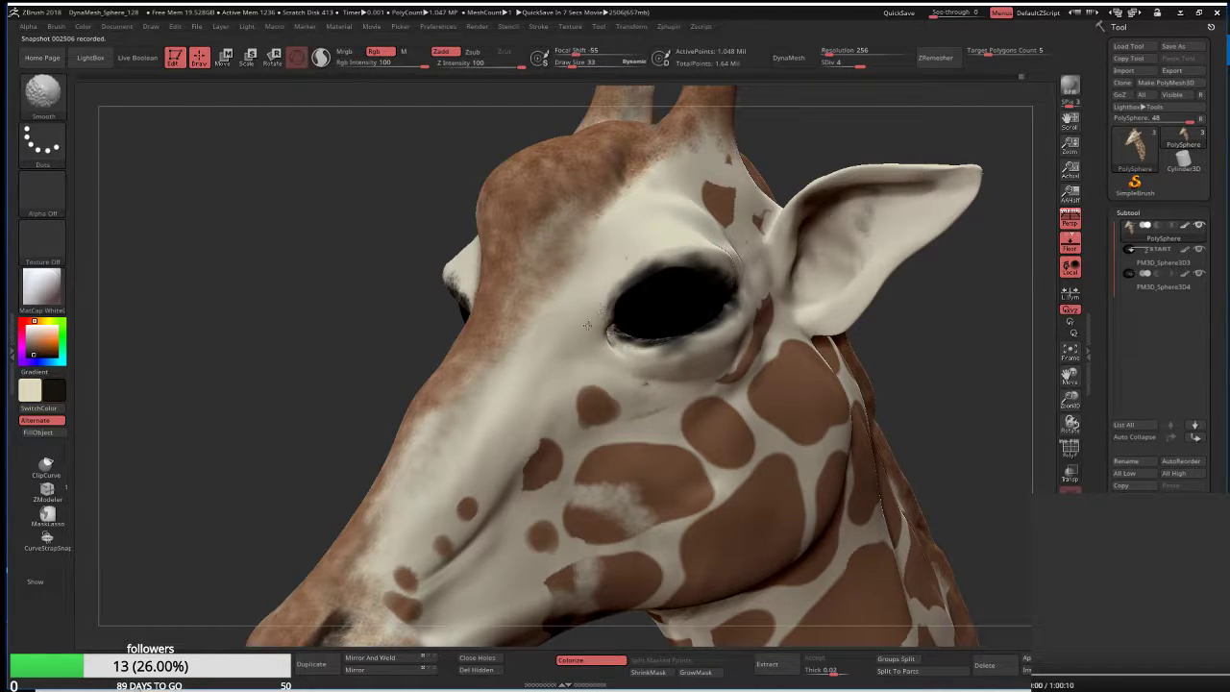
right_click_drag(587, 326, 502, 296)
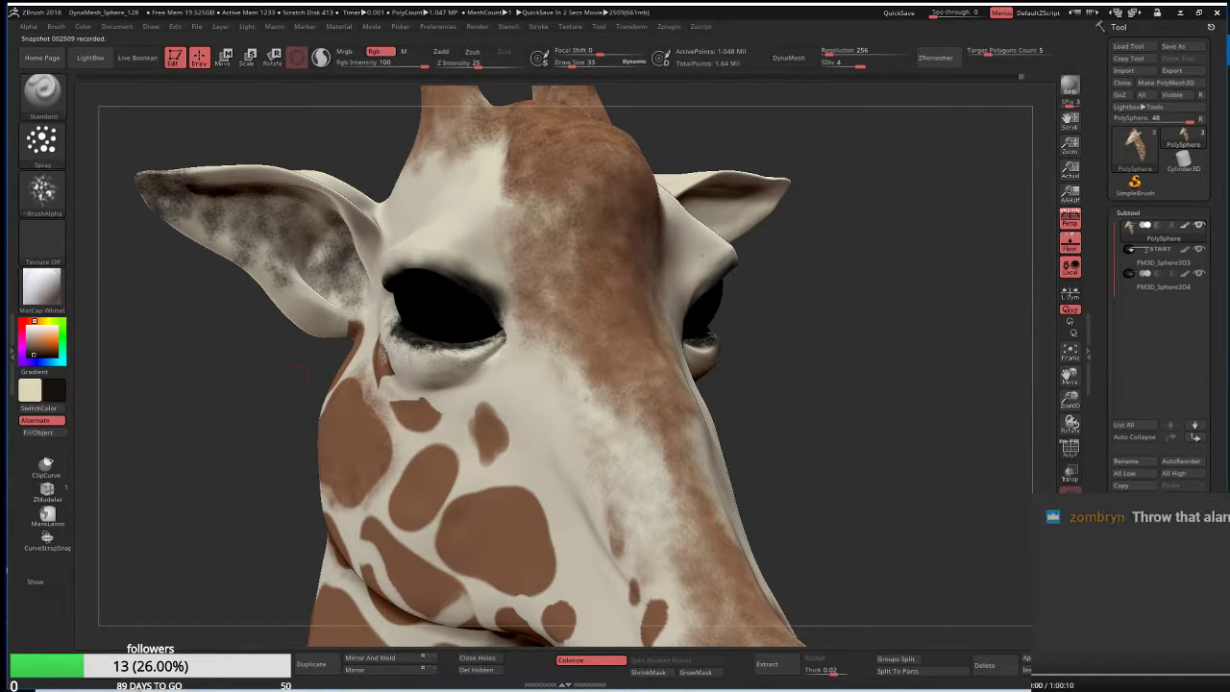
right_click_drag(379, 275, 370, 350)
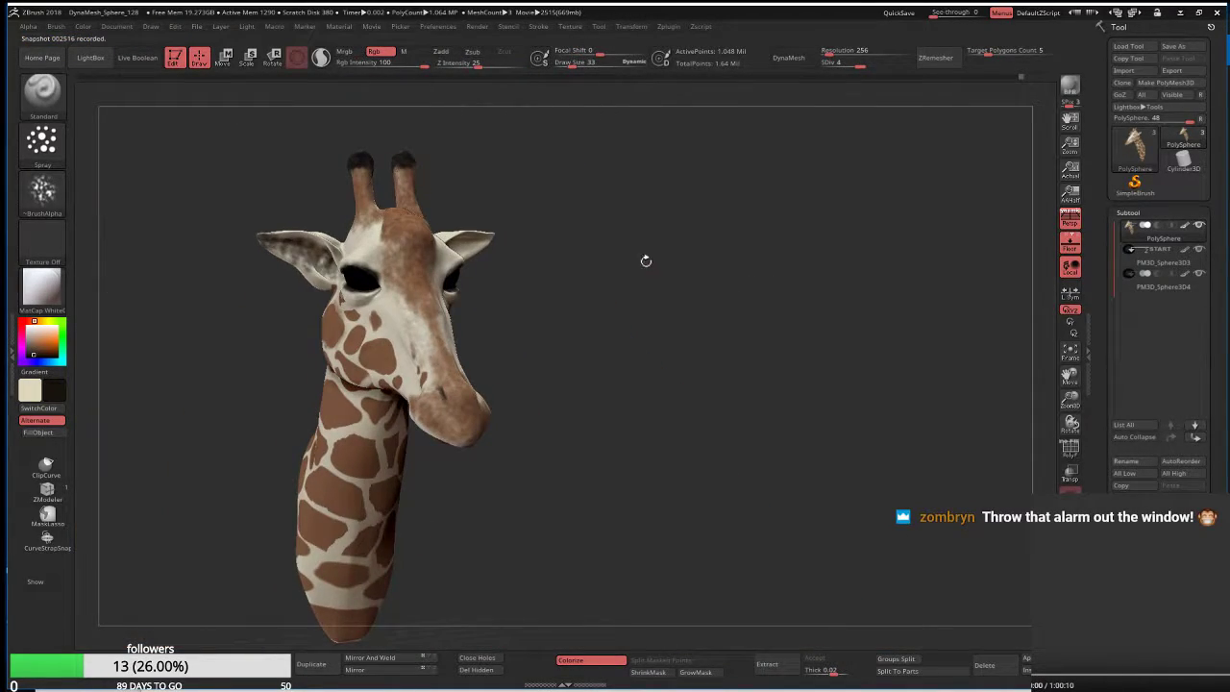
Shade the left ear grey from a frontal view, make black the main colour, then orbit to three-quarter view
left_click_drag(645, 260, 671, 280)
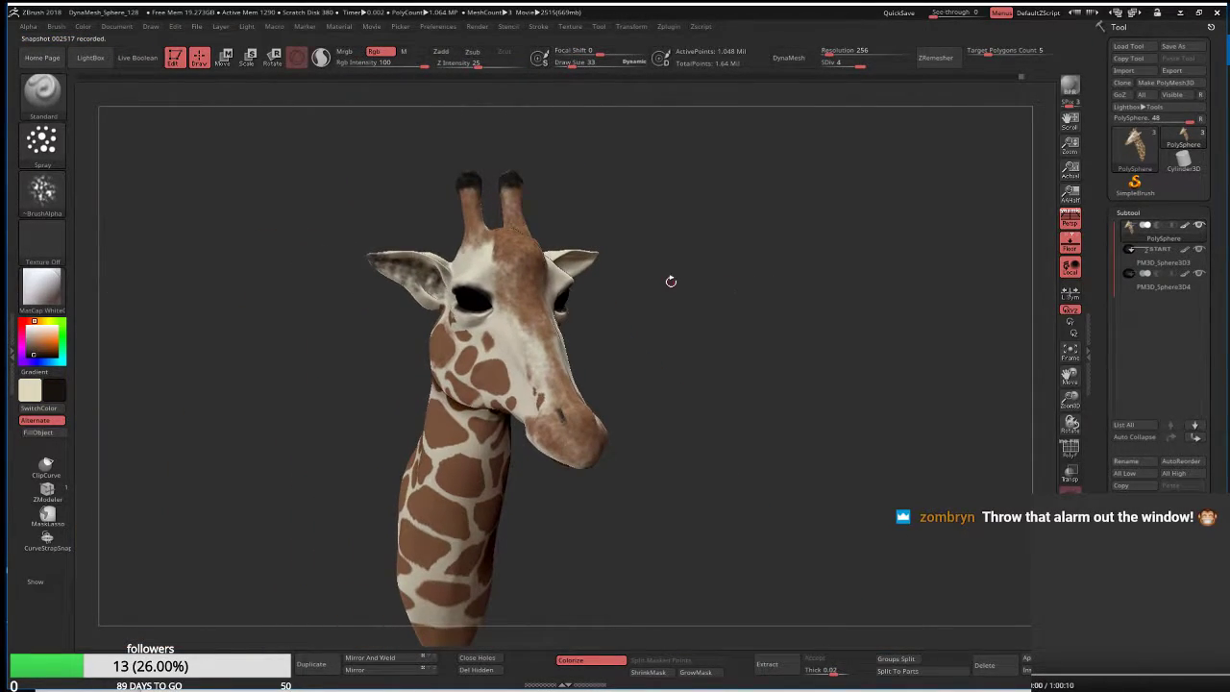
left_click_drag(328, 343, 368, 294)
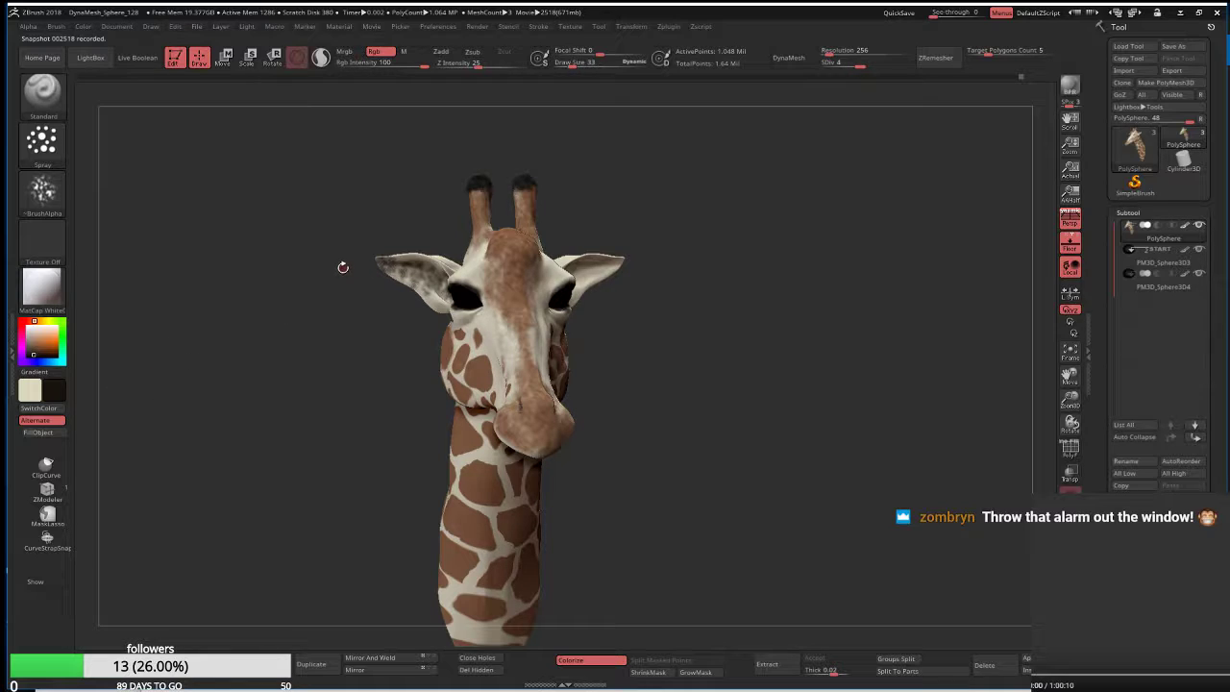
mouse_move(384, 266)
left_mouse_down("ctrl")
mouse_move(411, 280)
mouse_move(383, 288)
left_mouse_up("ctrl")
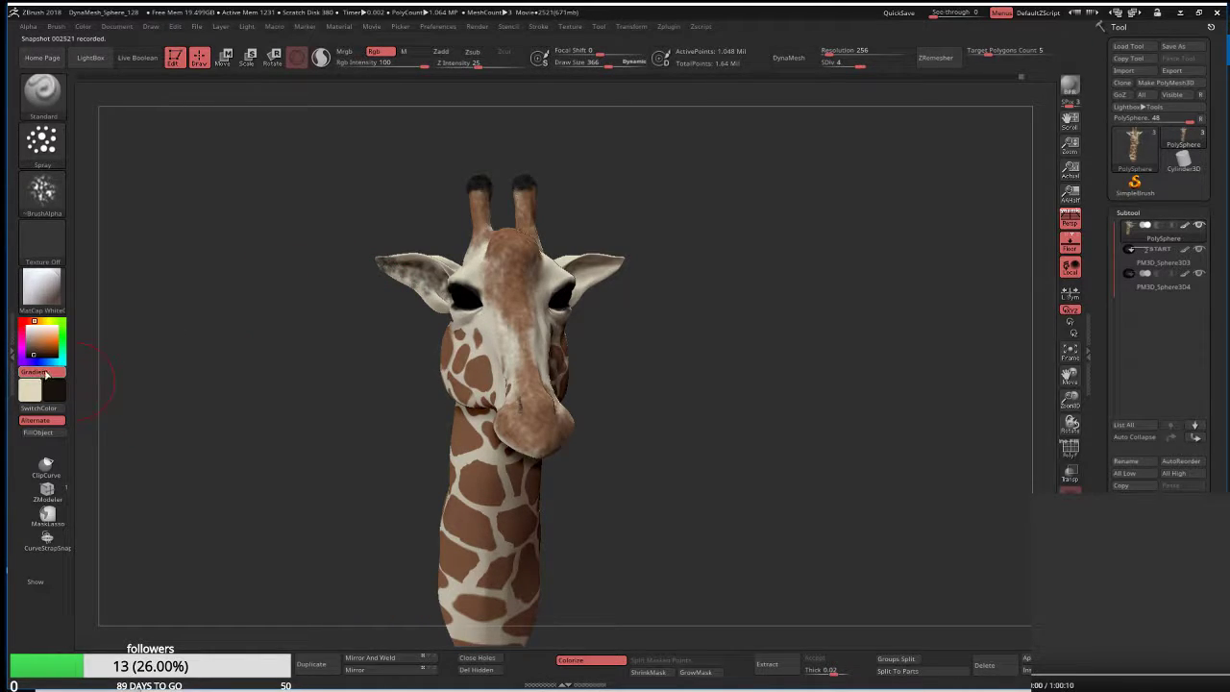
left_click(53, 390)
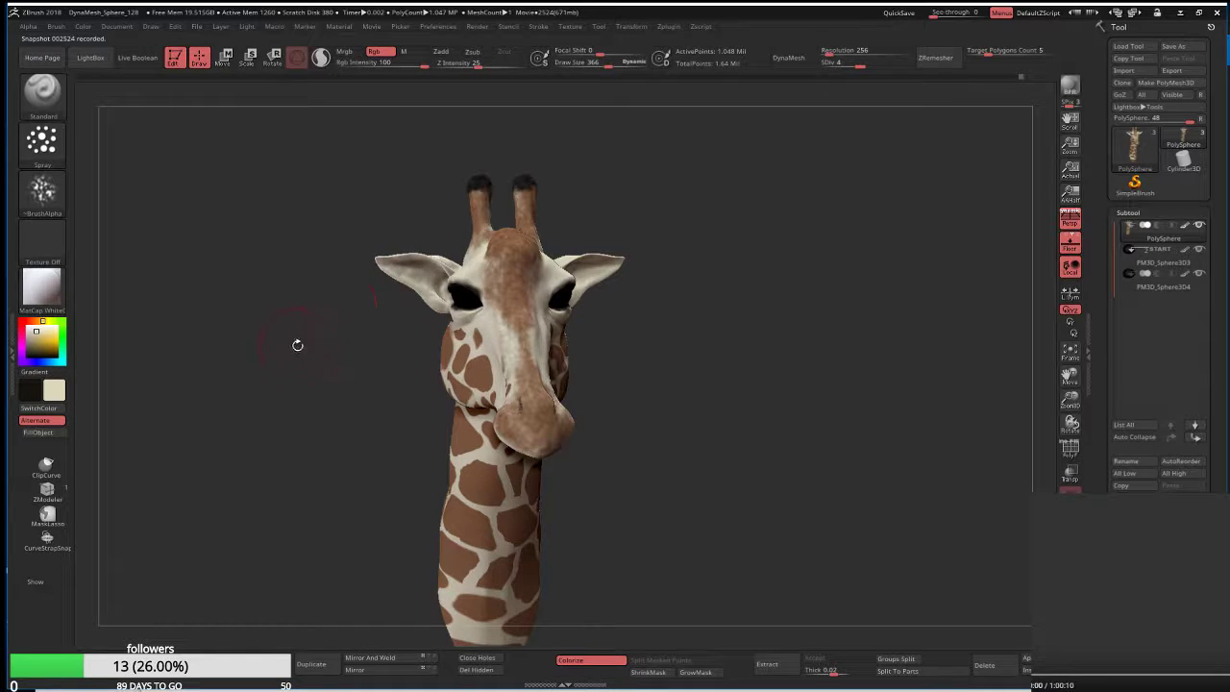
mouse_move(294, 343)
left_mouse_down()
mouse_move(259, 316)
mouse_move(306, 329)
left_mouse_up()
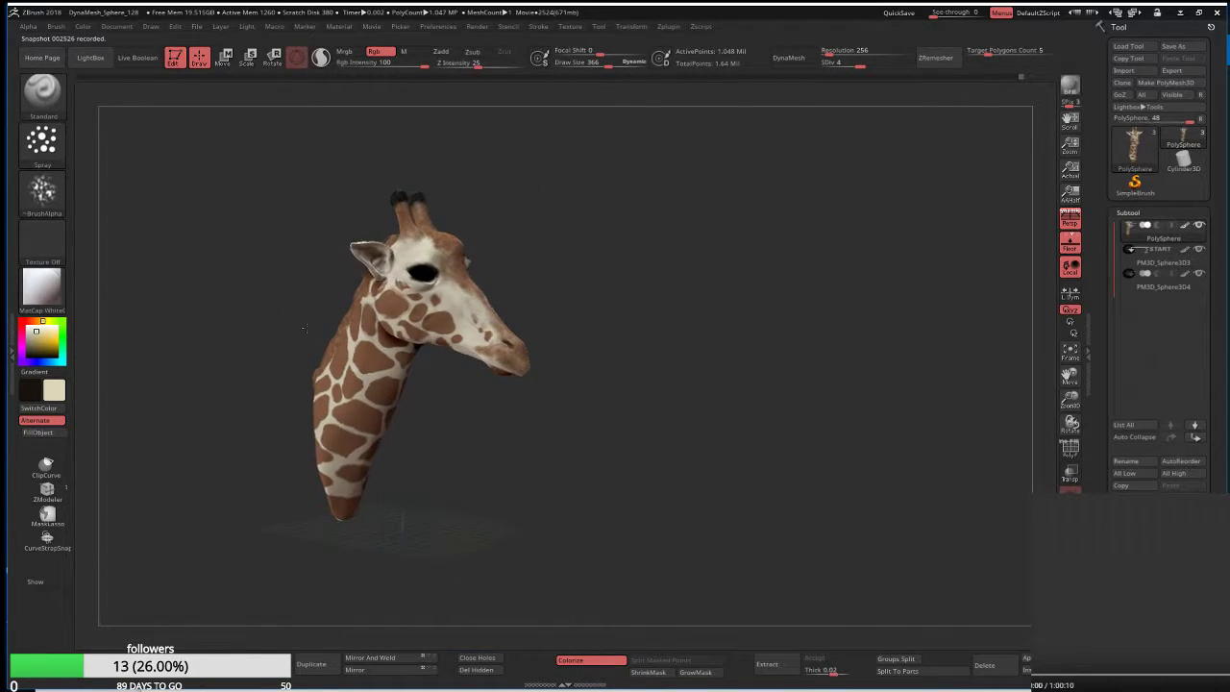
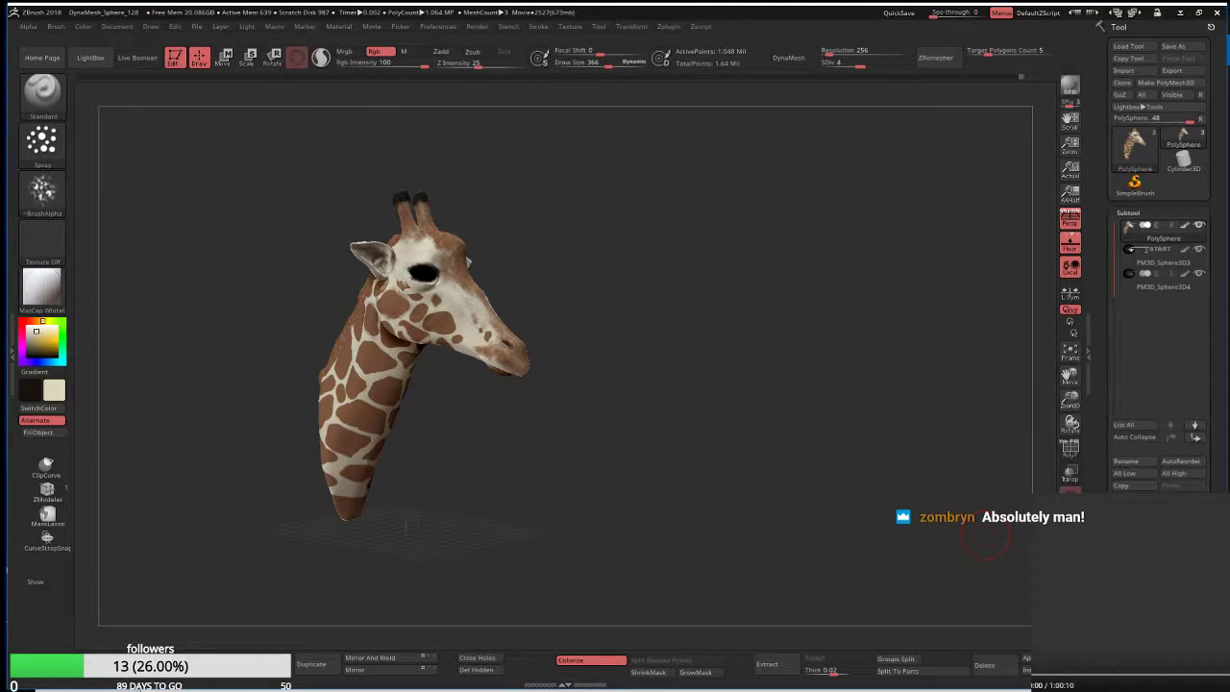
Paint the back edge of the giraffe's neck black using Draw Size 157
mouse_move(308, 317)
left_mouse_down()
mouse_move(289, 296)
mouse_move(246, 317)
left_mouse_up()
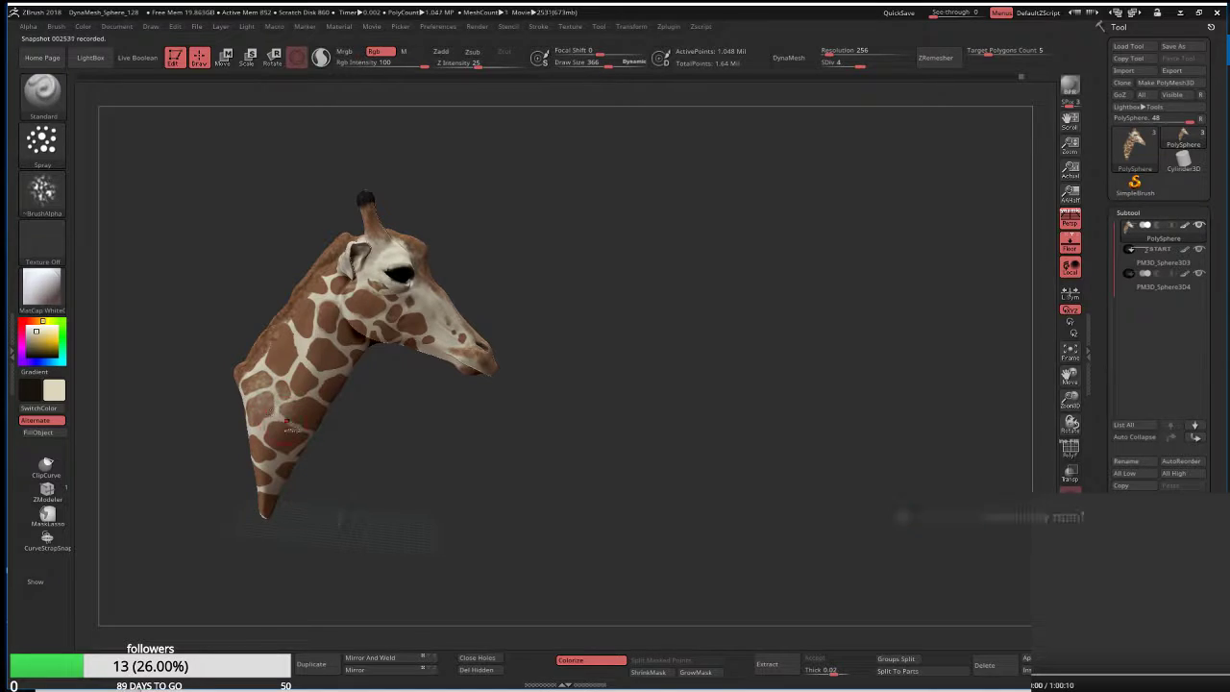
left_click(29, 362)
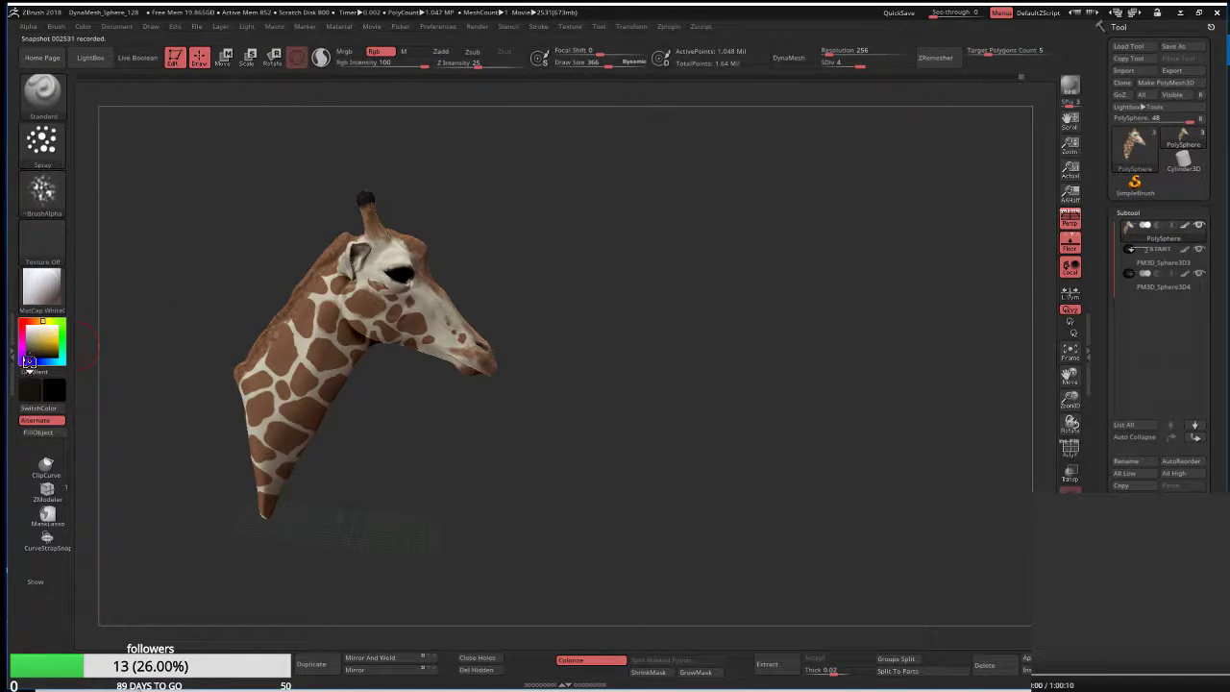
key("s")
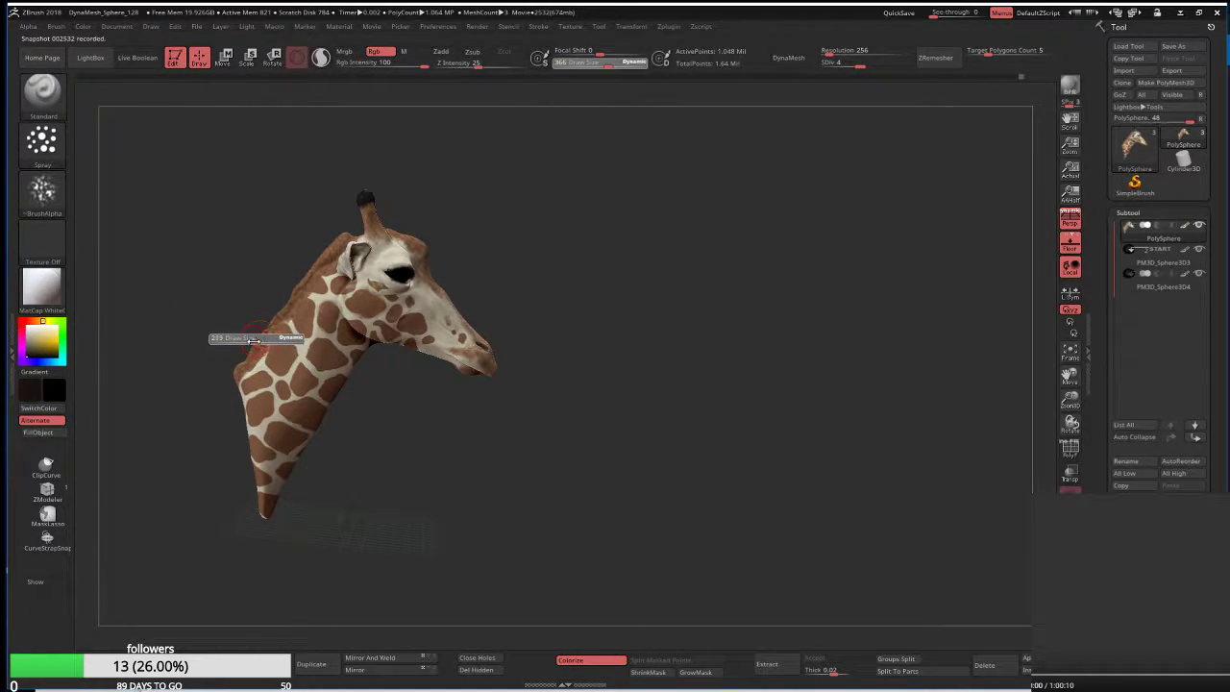
mouse_move(252, 342)
left_mouse_down()
mouse_move(240, 343)
mouse_move(317, 261)
left_mouse_up()
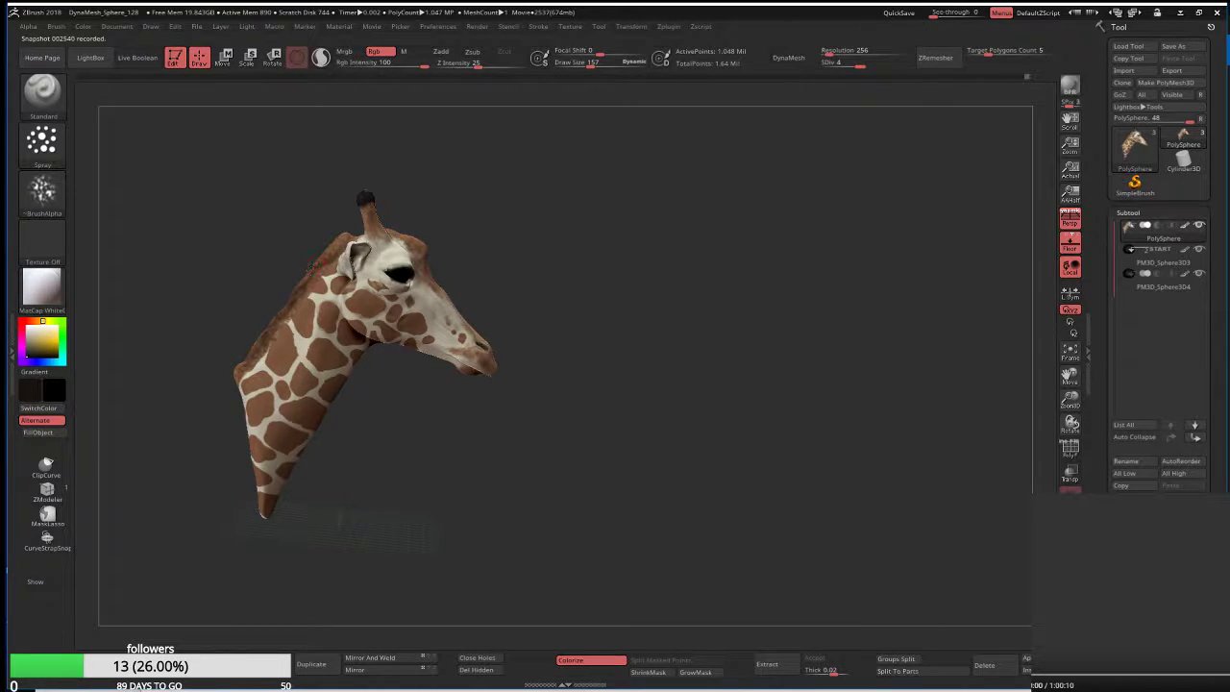
left_click_drag(260, 253, 313, 249)
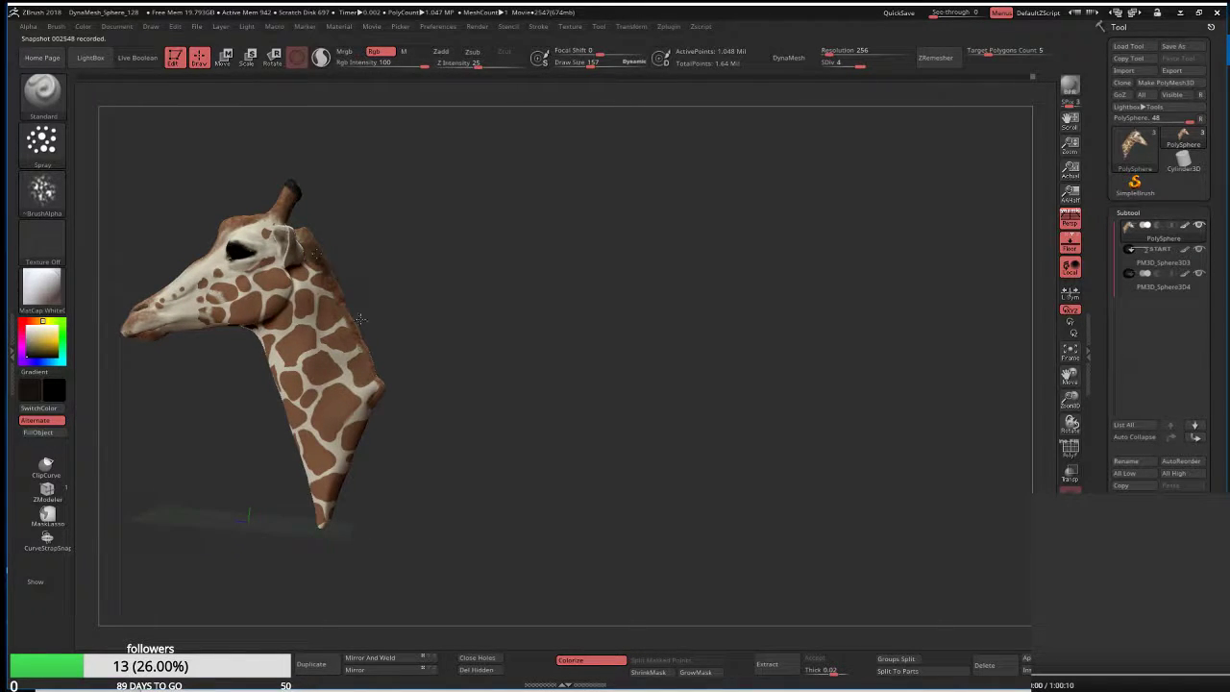
left_click_drag(360, 319, 372, 382)
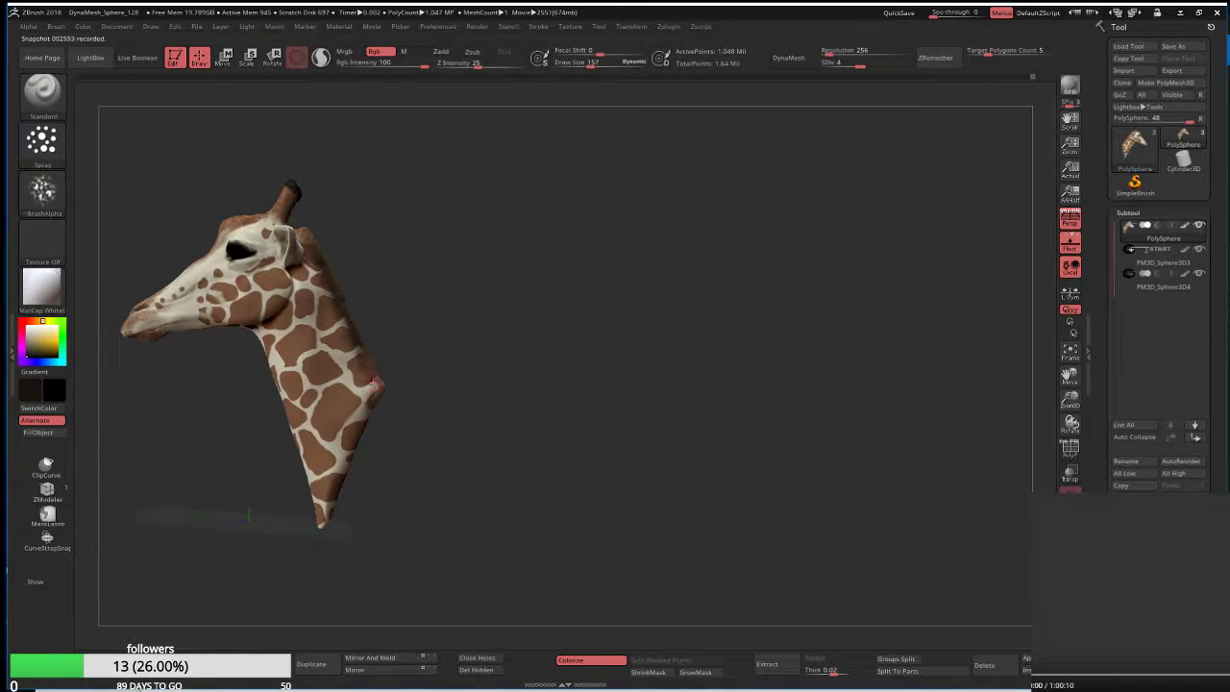
Turn the giraffe toward the viewer and render it at Best quality with shadows
left_click_drag(372, 382, 365, 357)
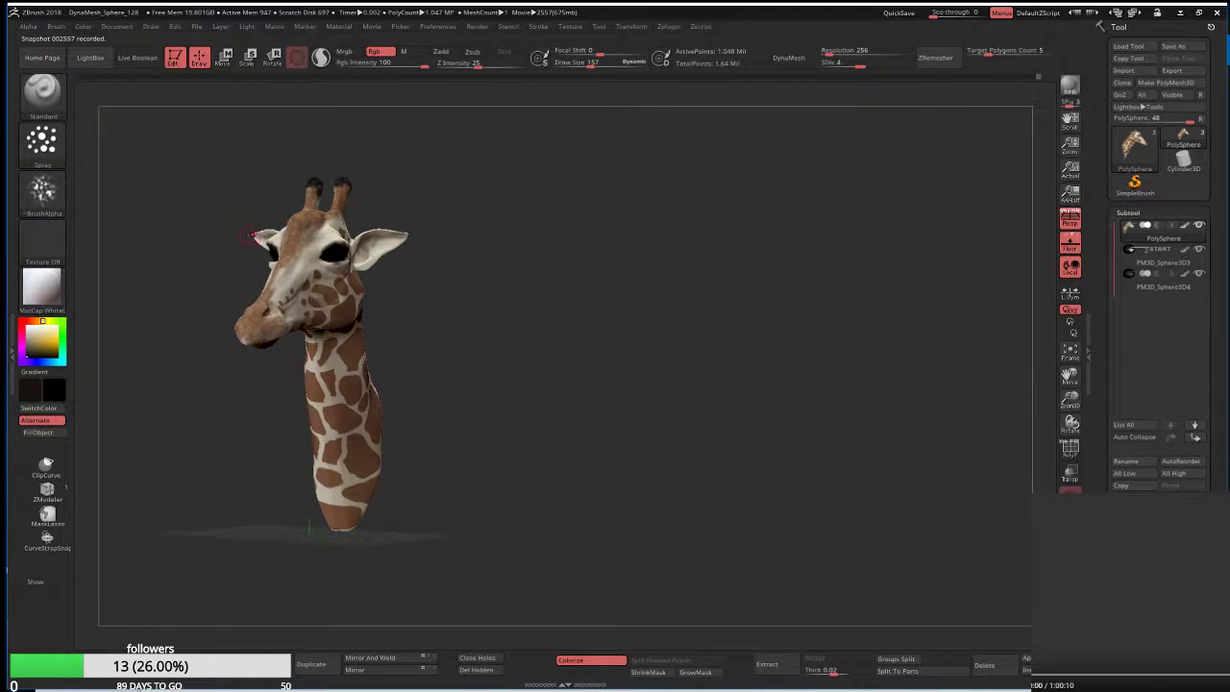
mouse_move(216, 322)
left_mouse_down()
mouse_move(231, 338)
mouse_move(449, 197)
left_mouse_up()
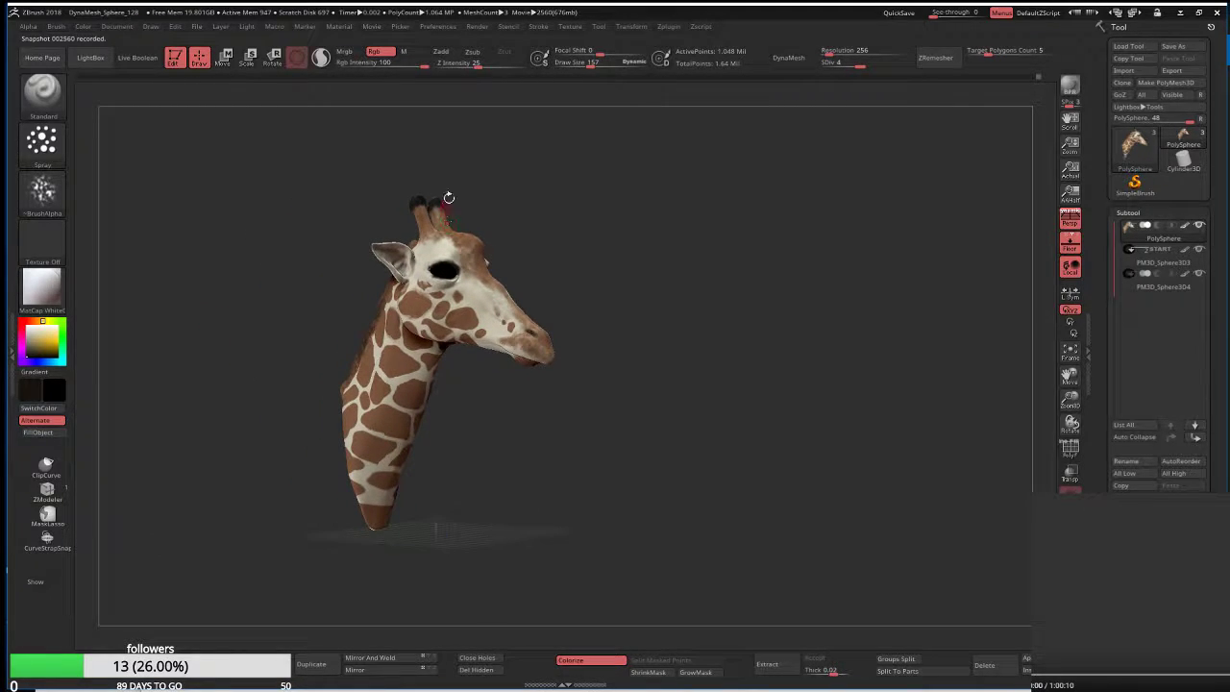
left_click(477, 28)
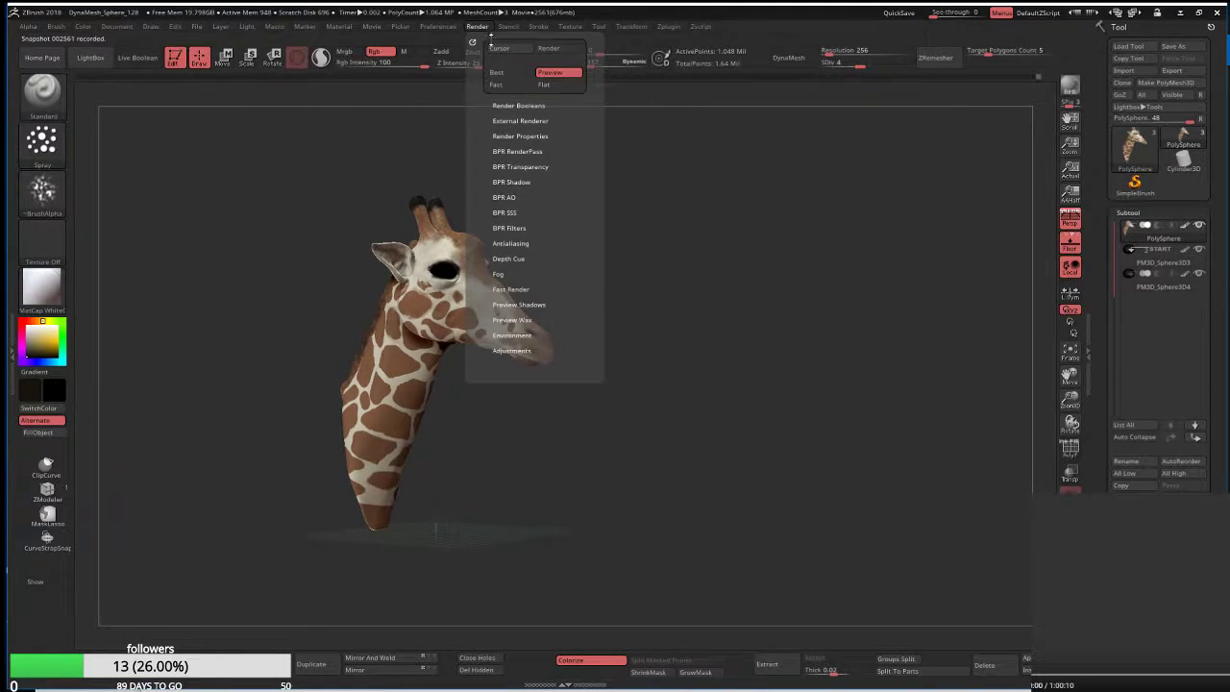
left_click(497, 73)
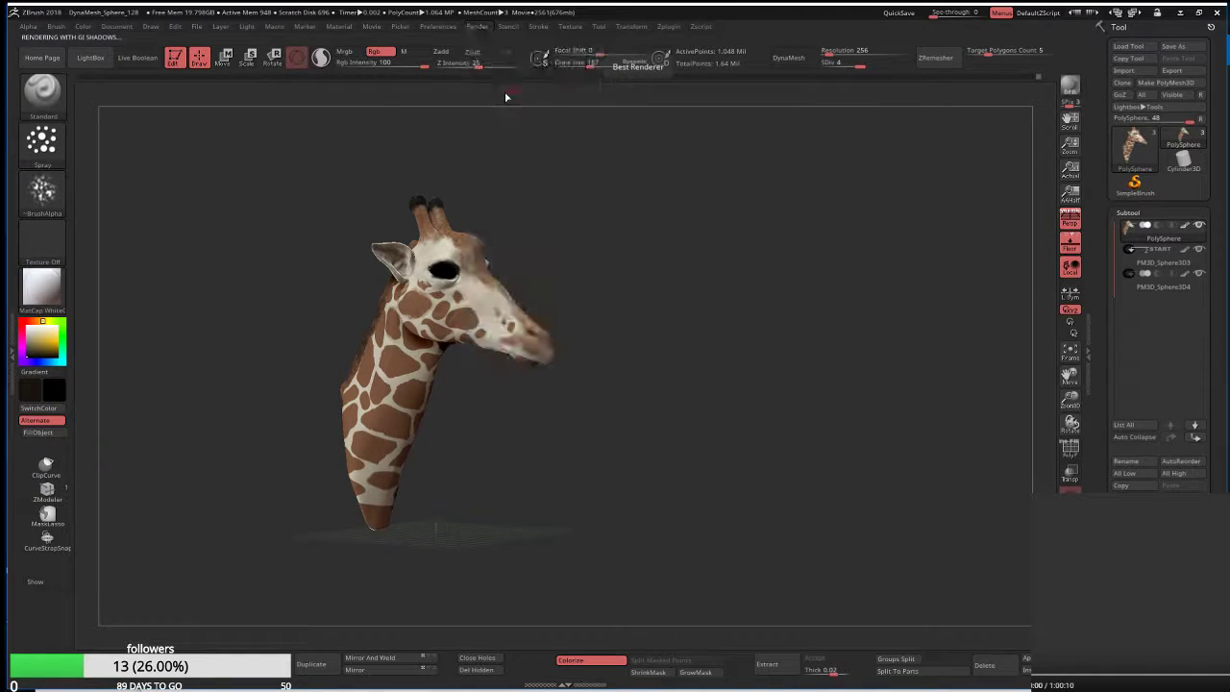